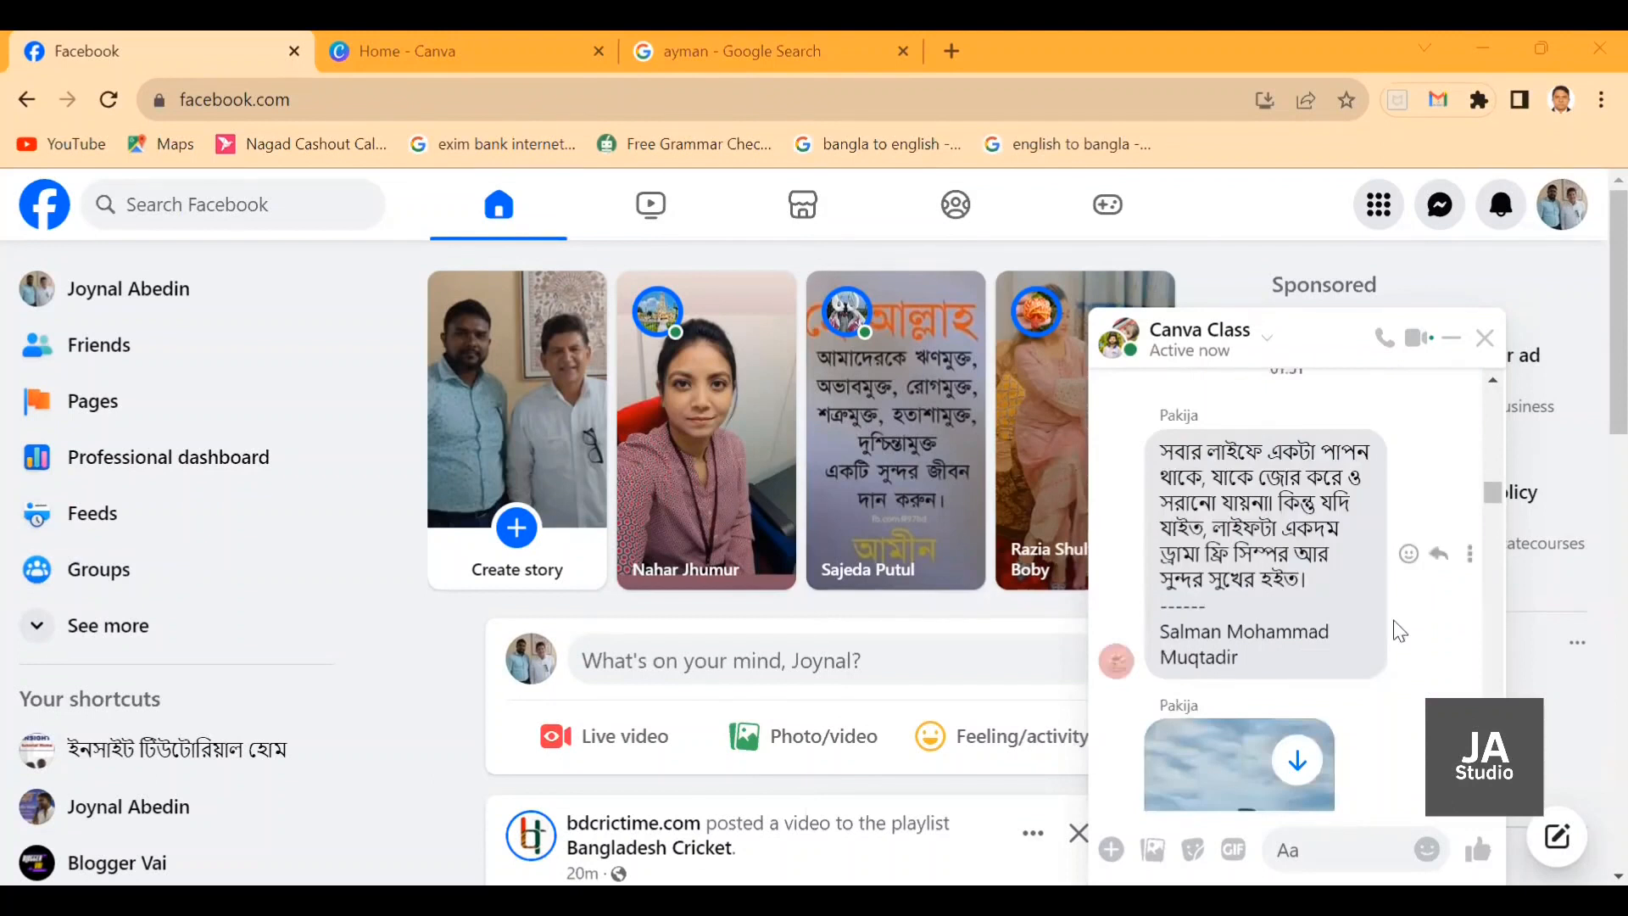
# Look through the quotes and photos in the Canva Class group chat, reading the Bengali quote about every generation.
pyautogui.scroll(2, 1397, 632)
pyautogui.scroll(-5, 1407, 644)
pyautogui.scroll(-8, 1423, 644)
pyautogui.scroll(3, 1423, 645)
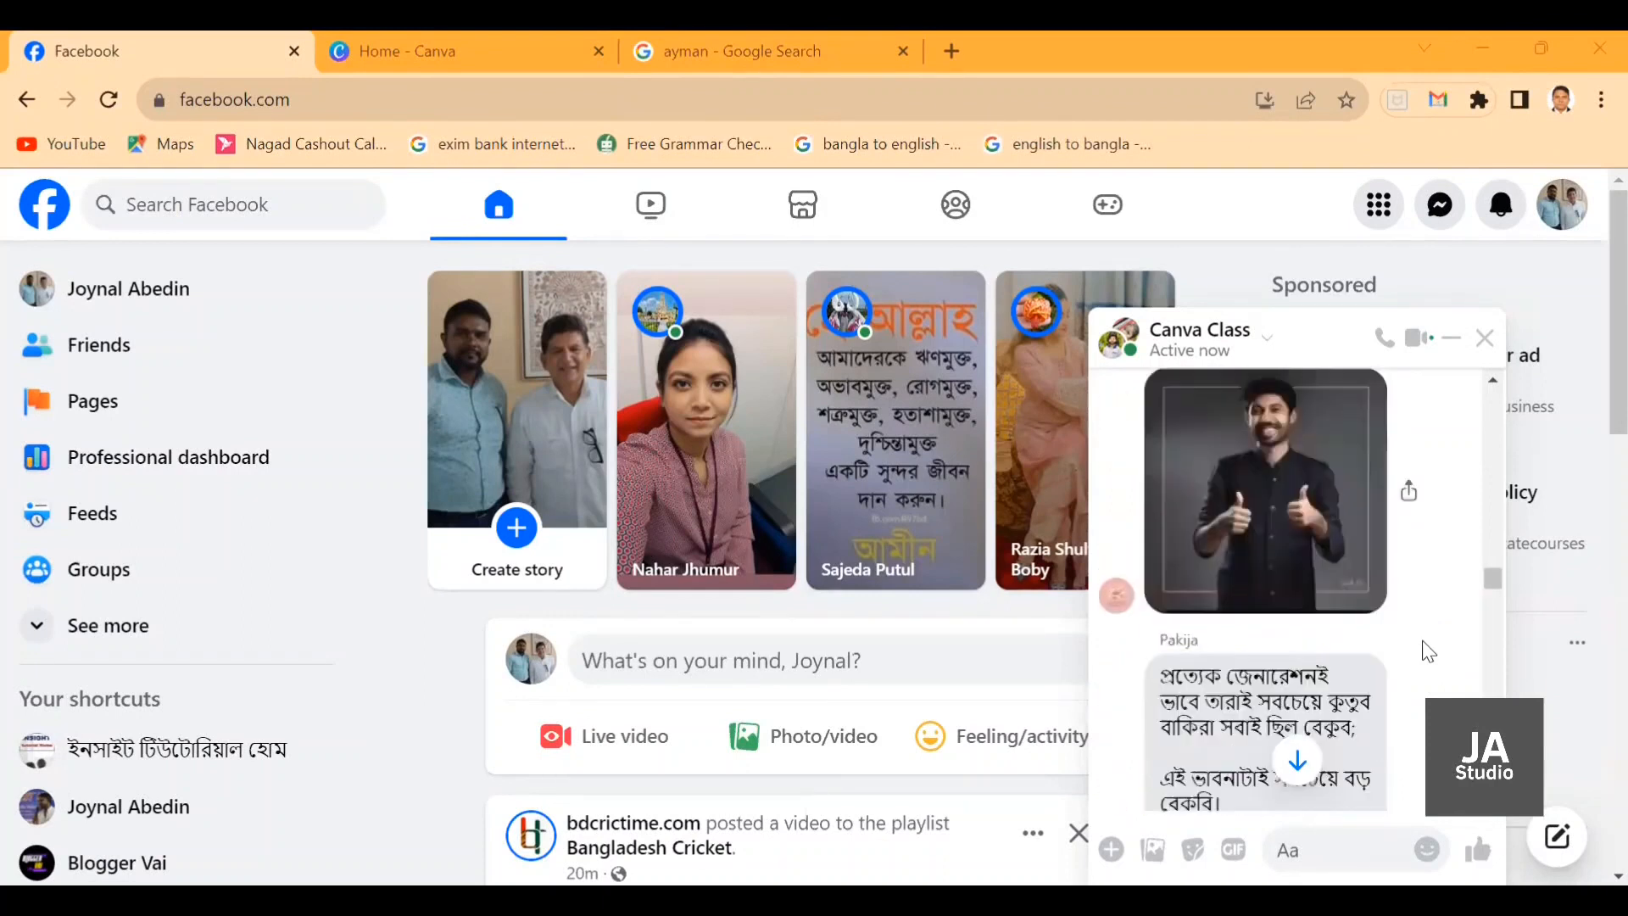
pyautogui.scroll(3, 1428, 652)
pyautogui.scroll(-5, 1428, 651)
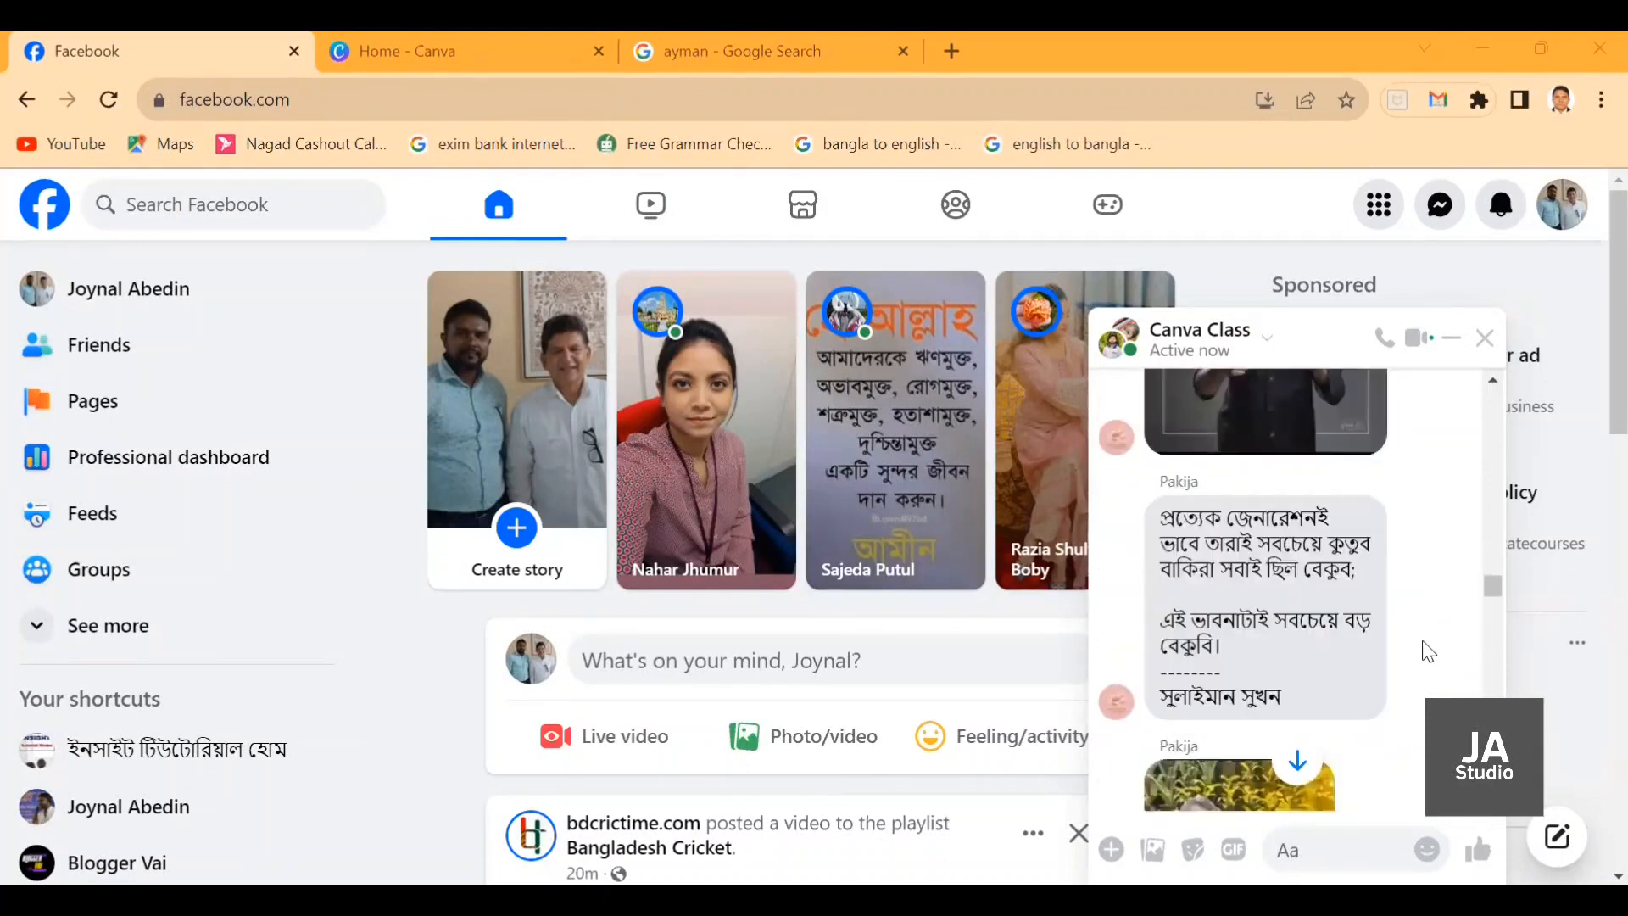
pyautogui.scroll(-3, 1429, 651)
pyautogui.scroll(-4, 1431, 653)
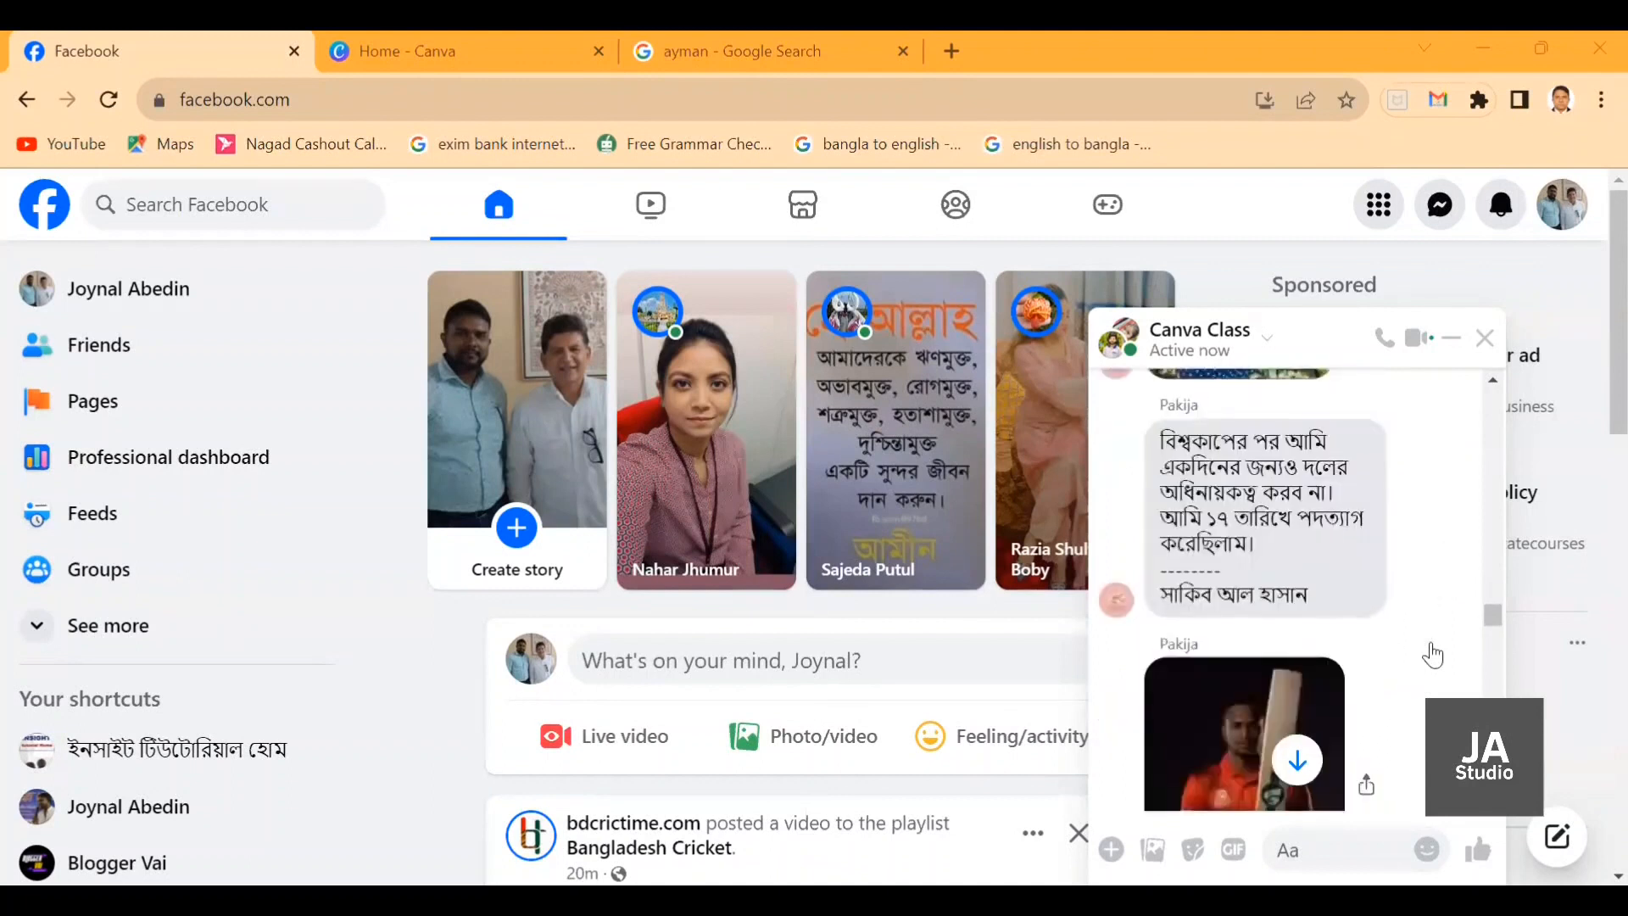
pyautogui.scroll(4, 1431, 652)
pyautogui.scroll(-2, 1431, 653)
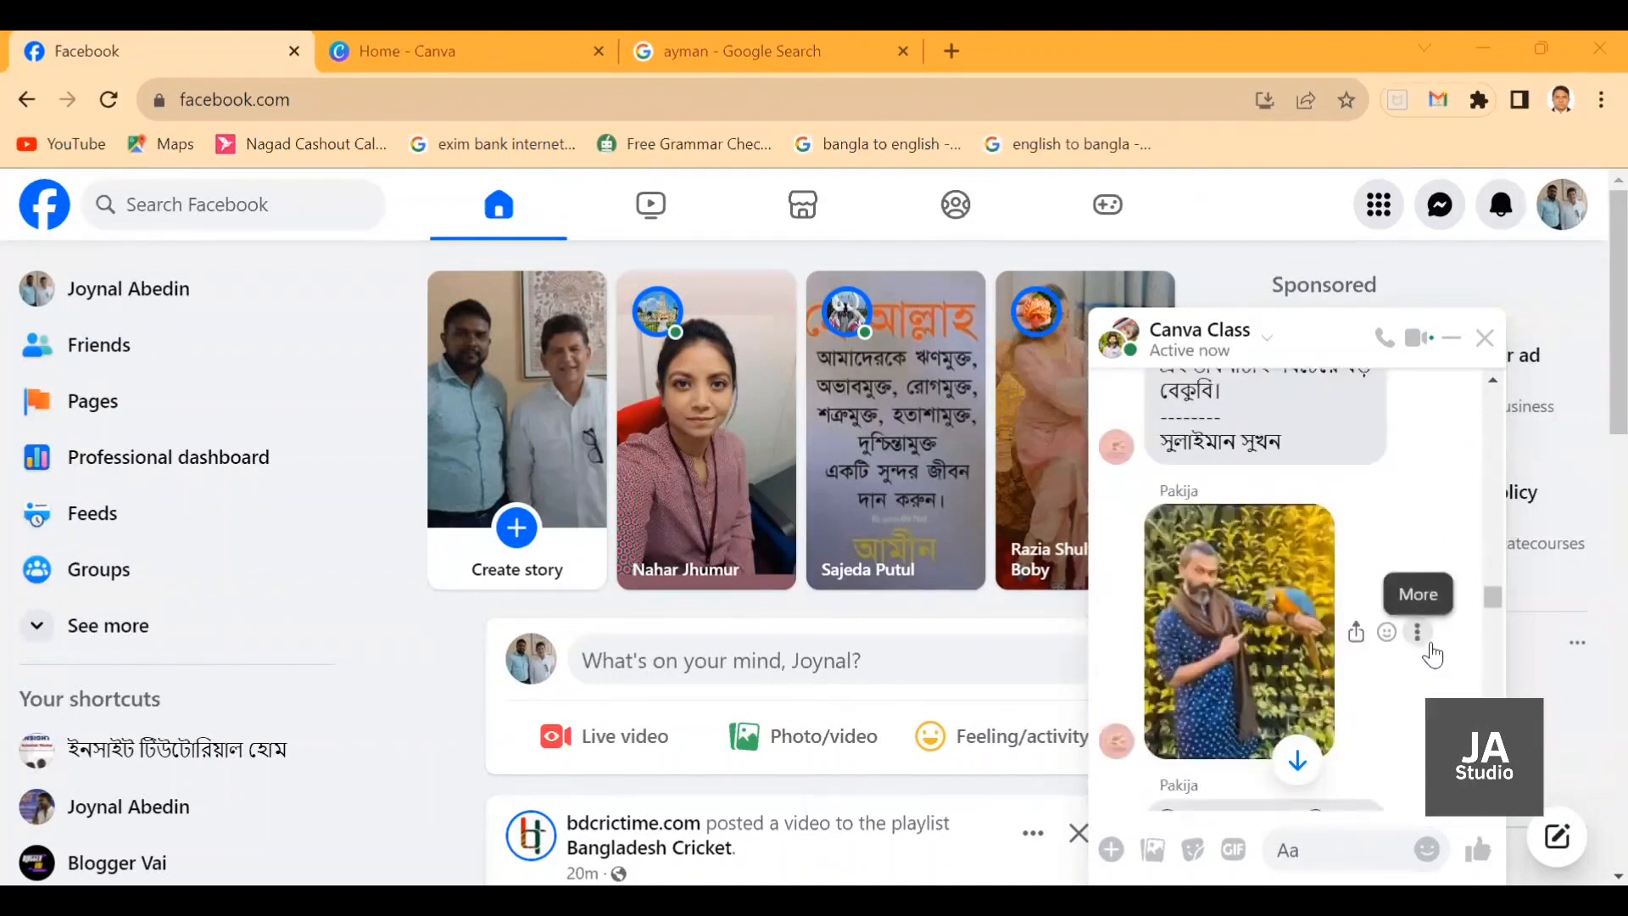
pyautogui.scroll(3, 1431, 653)
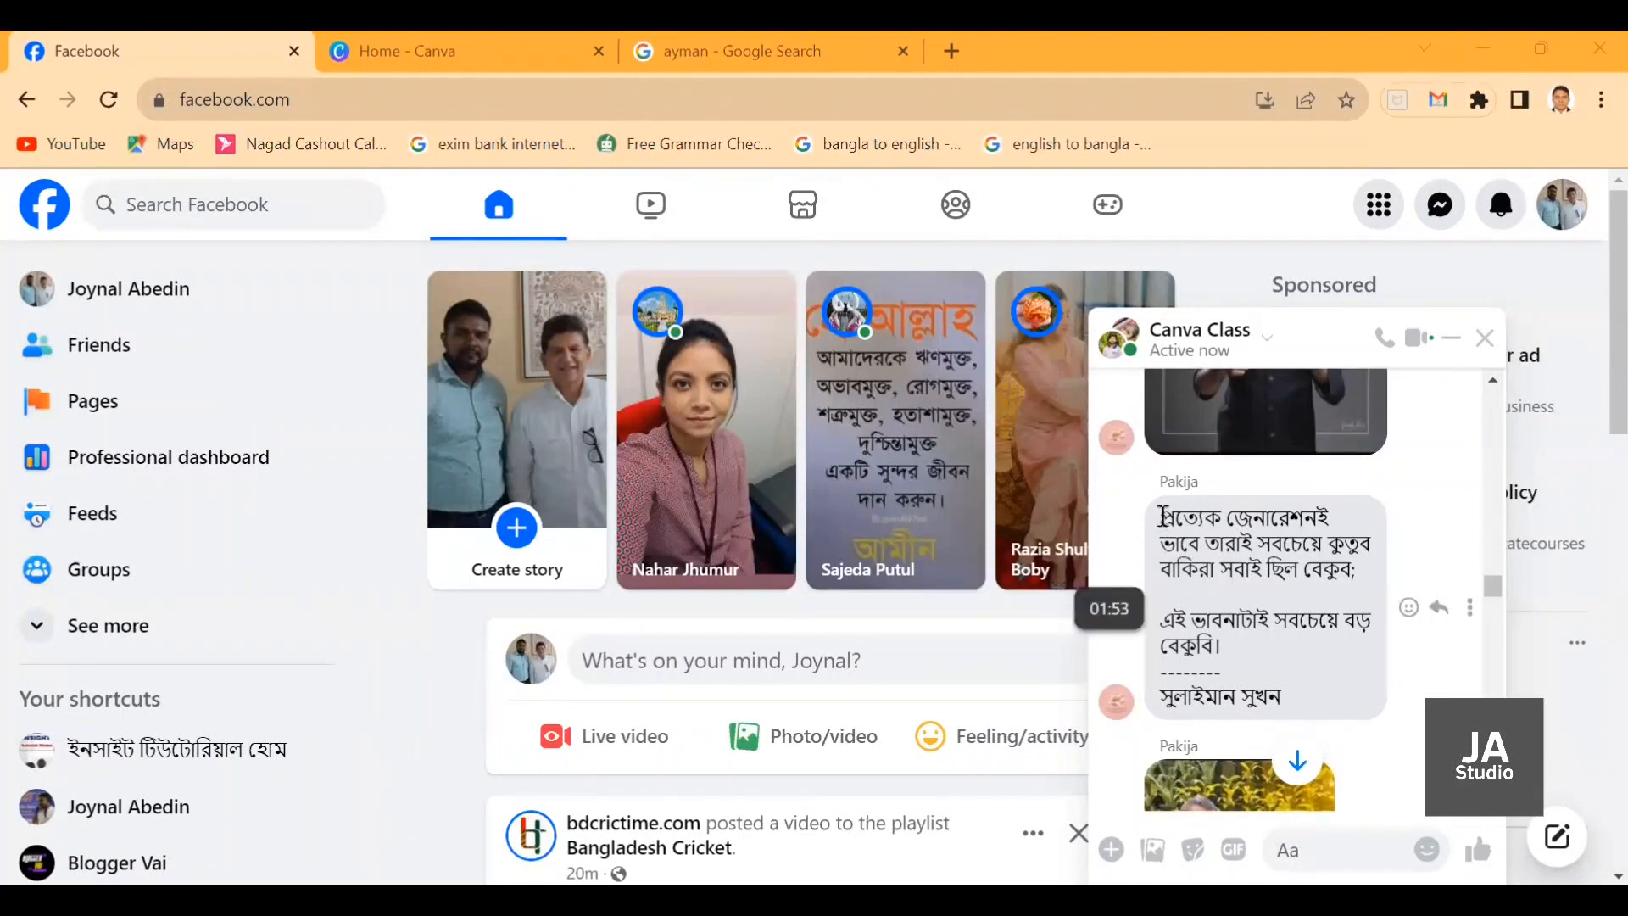
pyautogui.moveTo(1161, 516); pyautogui.dragTo(1300, 700)
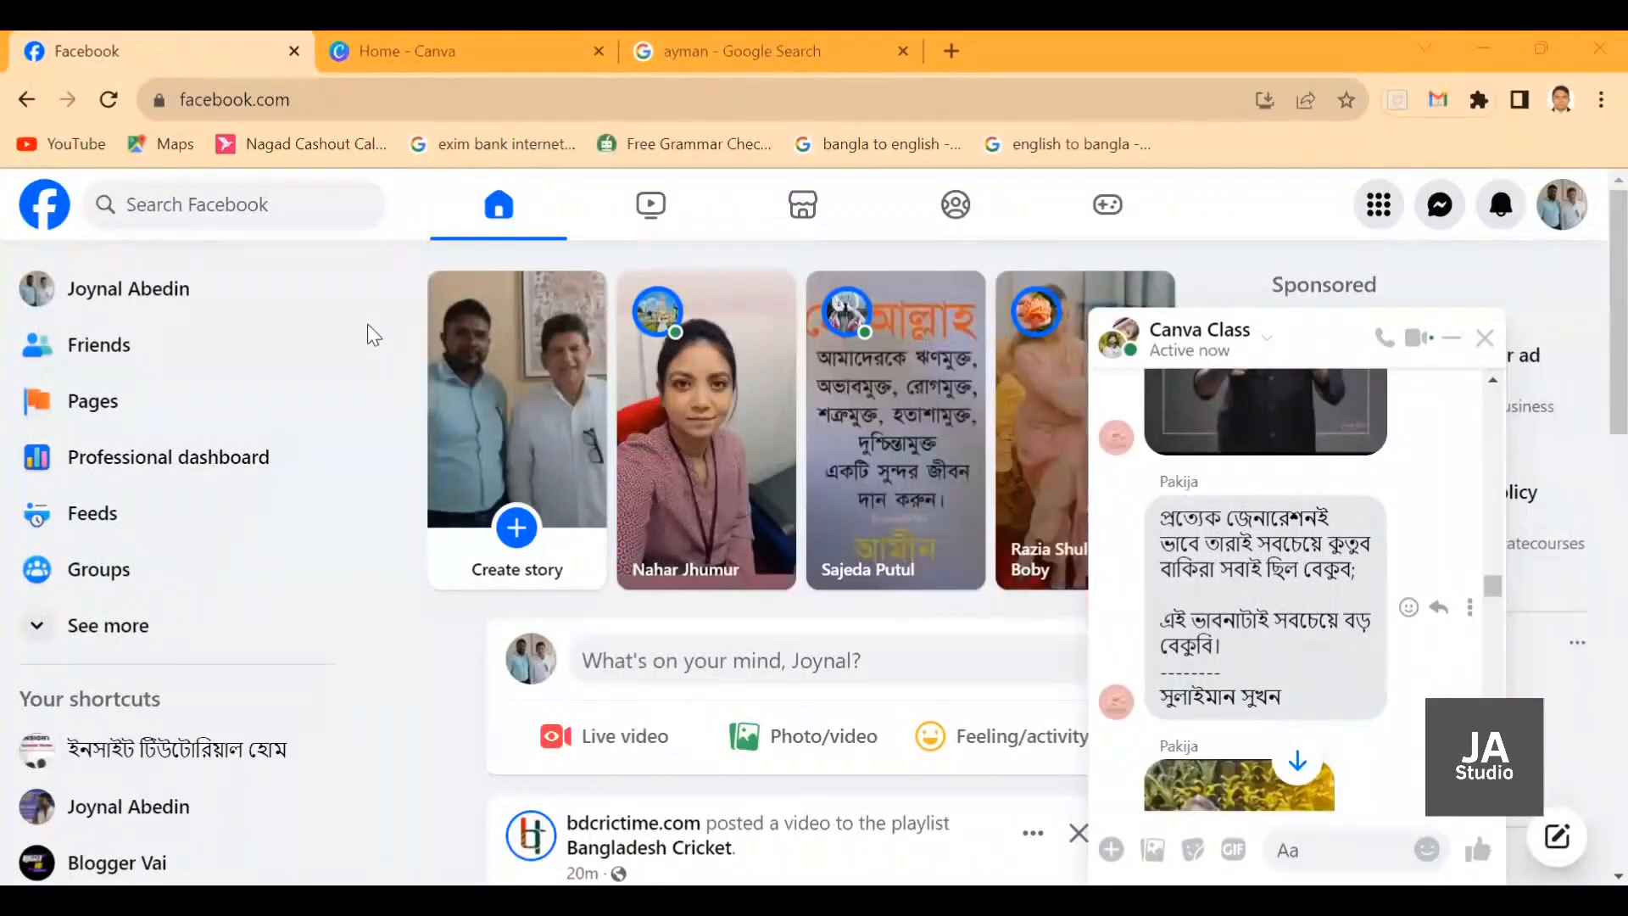
# Switch to Canva and look over the suggested formats and recent designs on its home page.
pyautogui.hotkey('ctrl', 'Tab')
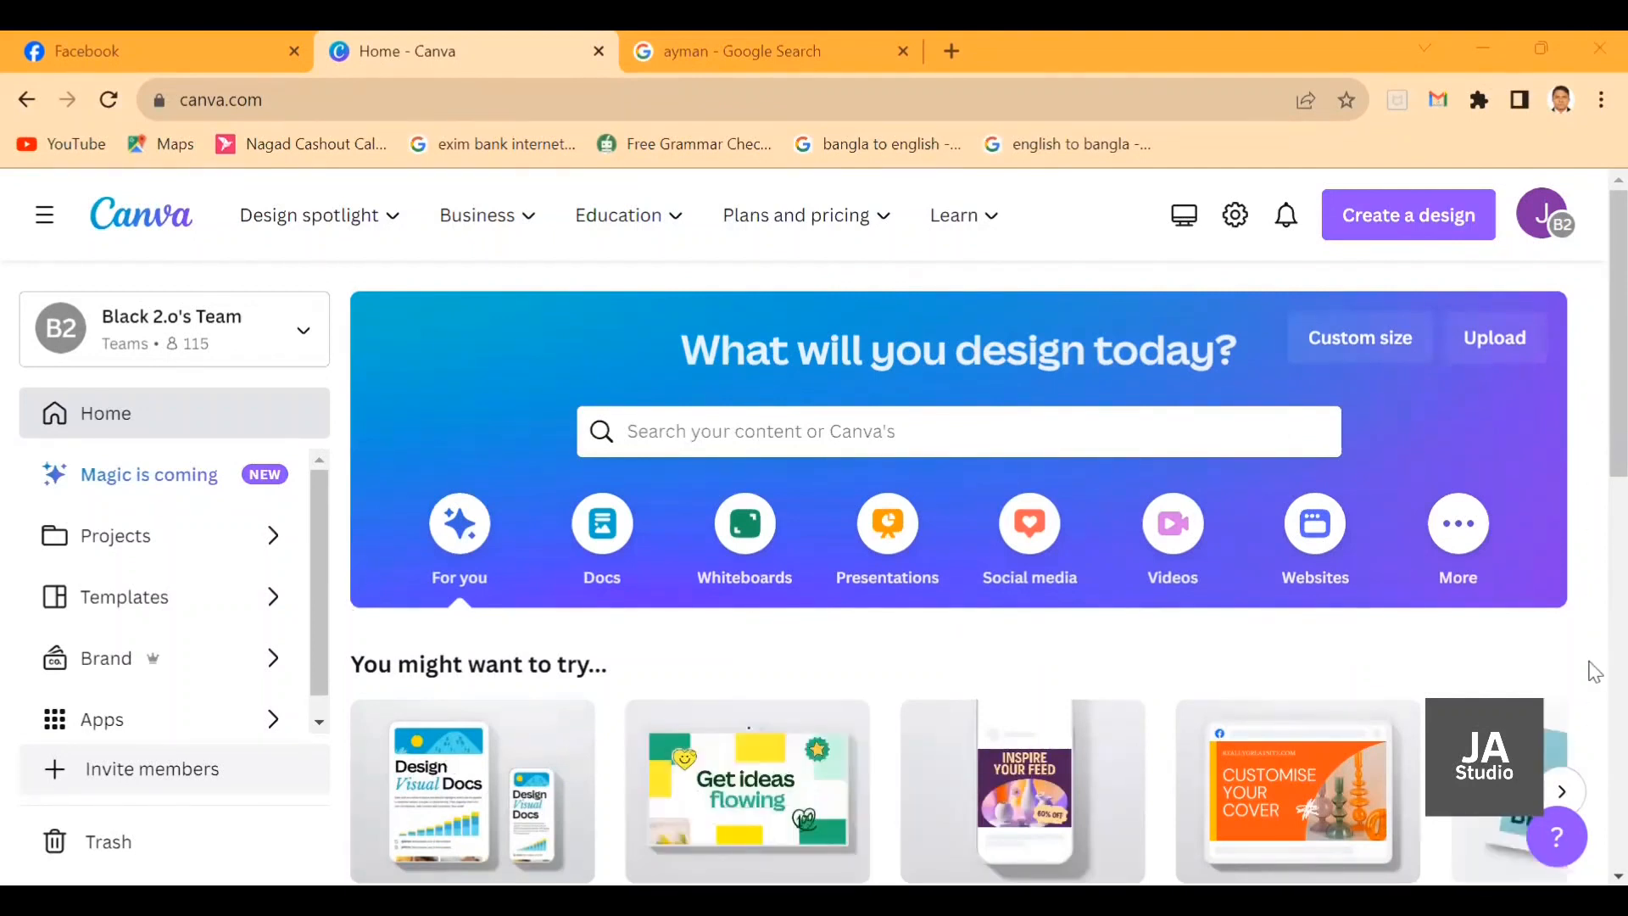
pyautogui.scroll(-3, 1588, 665)
pyautogui.scroll(-3, 1547, 678)
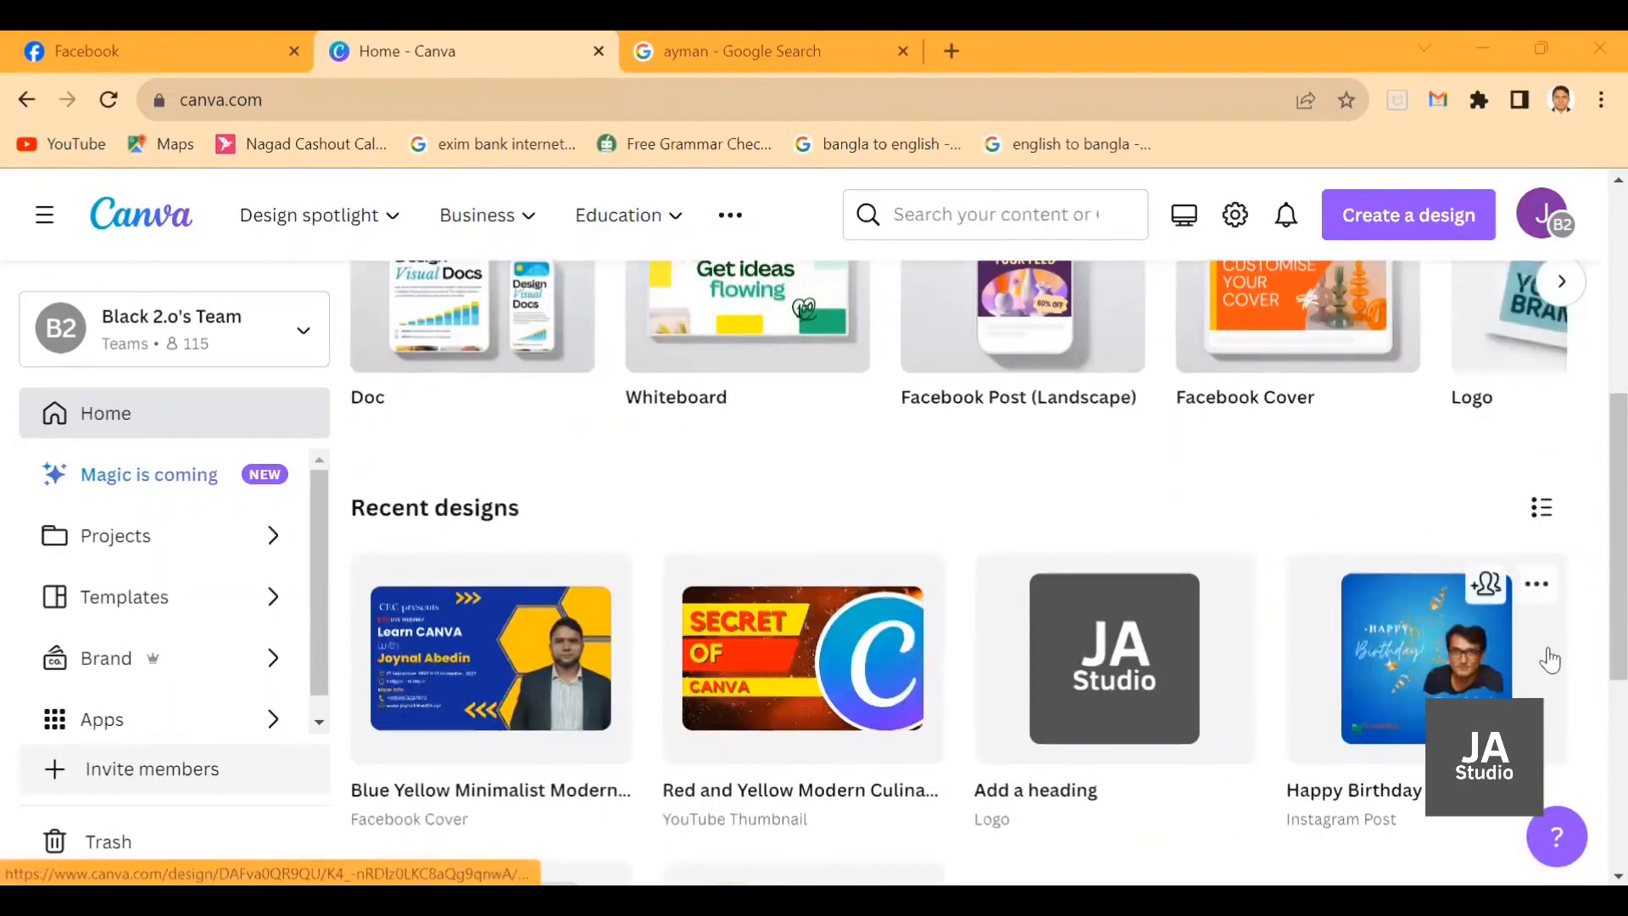
pyautogui.scroll(-3, 1039, 727)
pyautogui.scroll(10, 1245, 725)
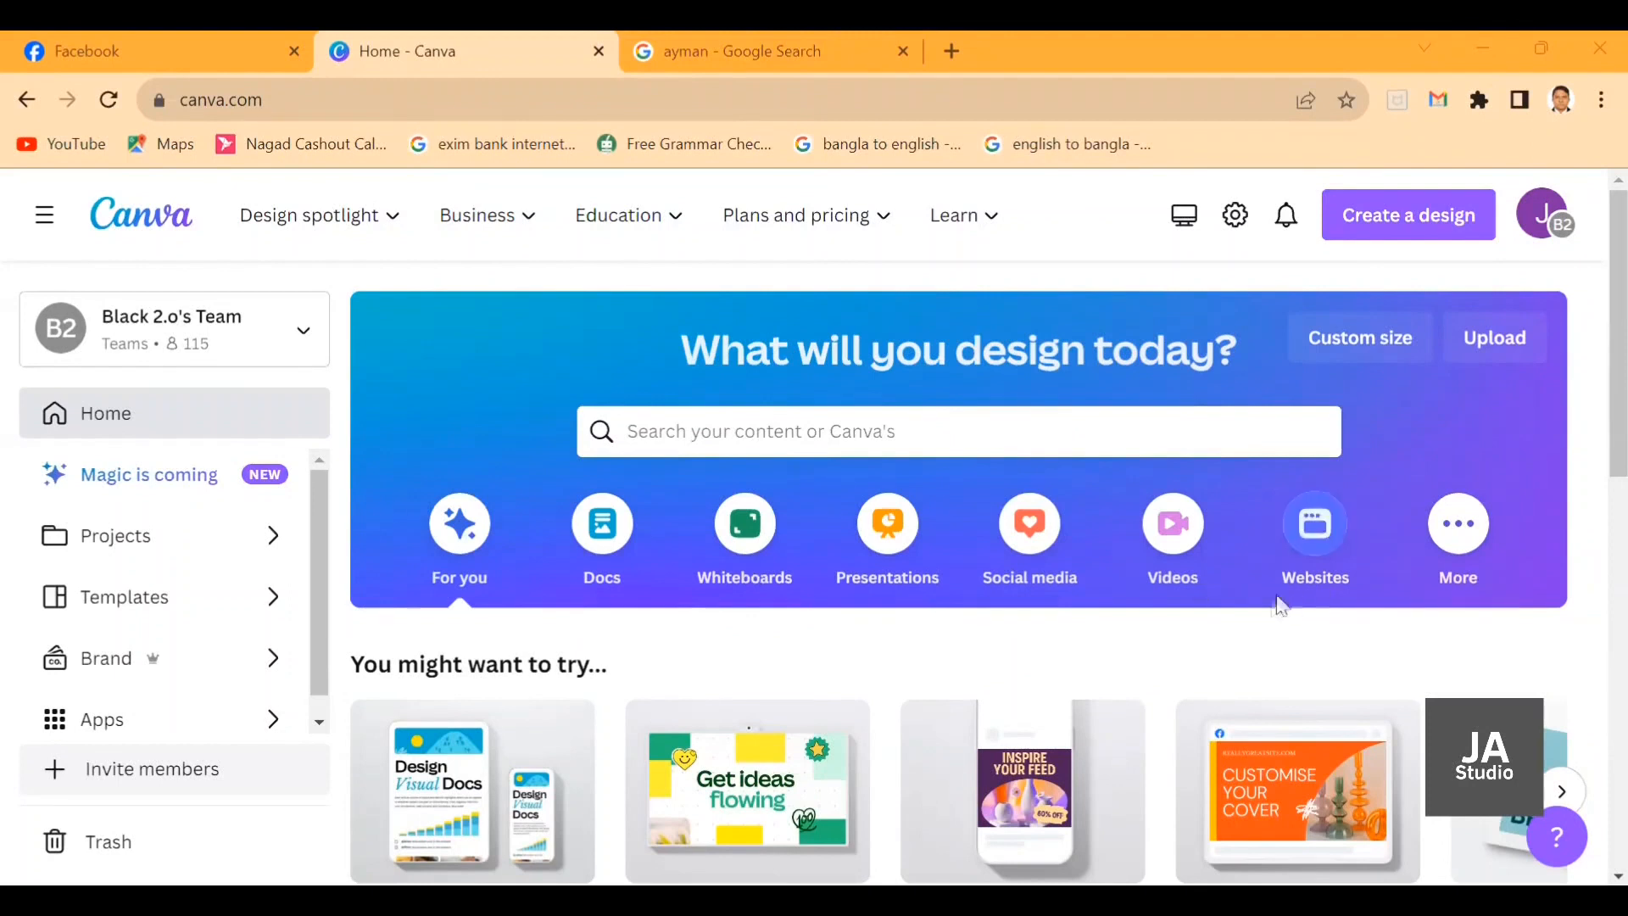
pyautogui.scroll(-3, 1279, 603)
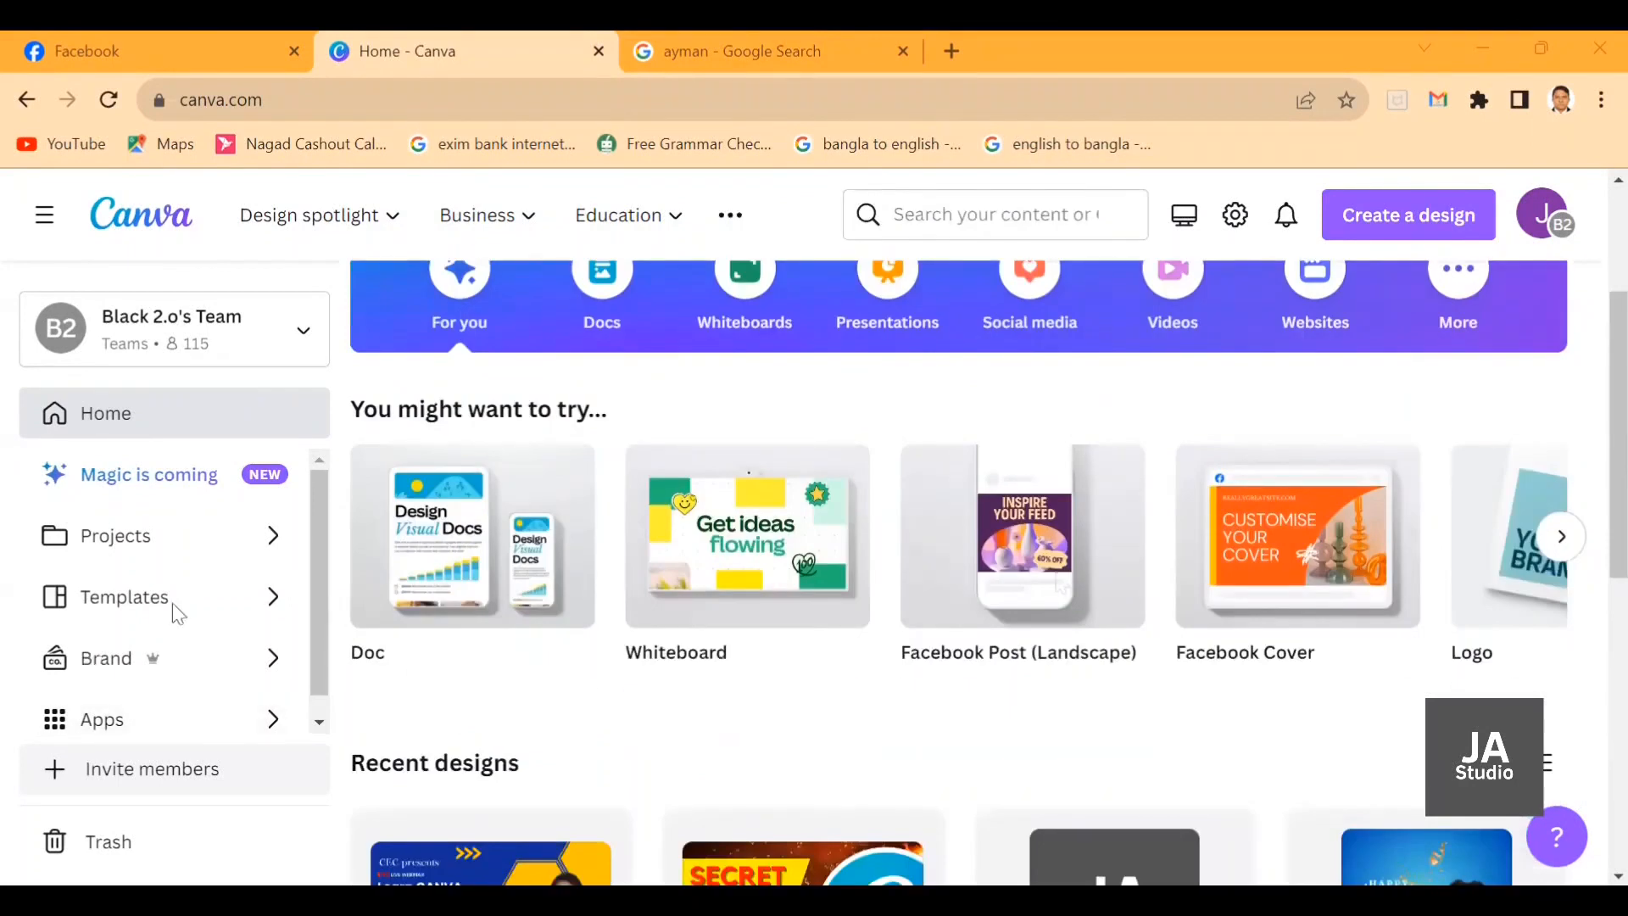
# Browse the template library, and return to the home page to review the recent designs.
pyautogui.click(171, 603)
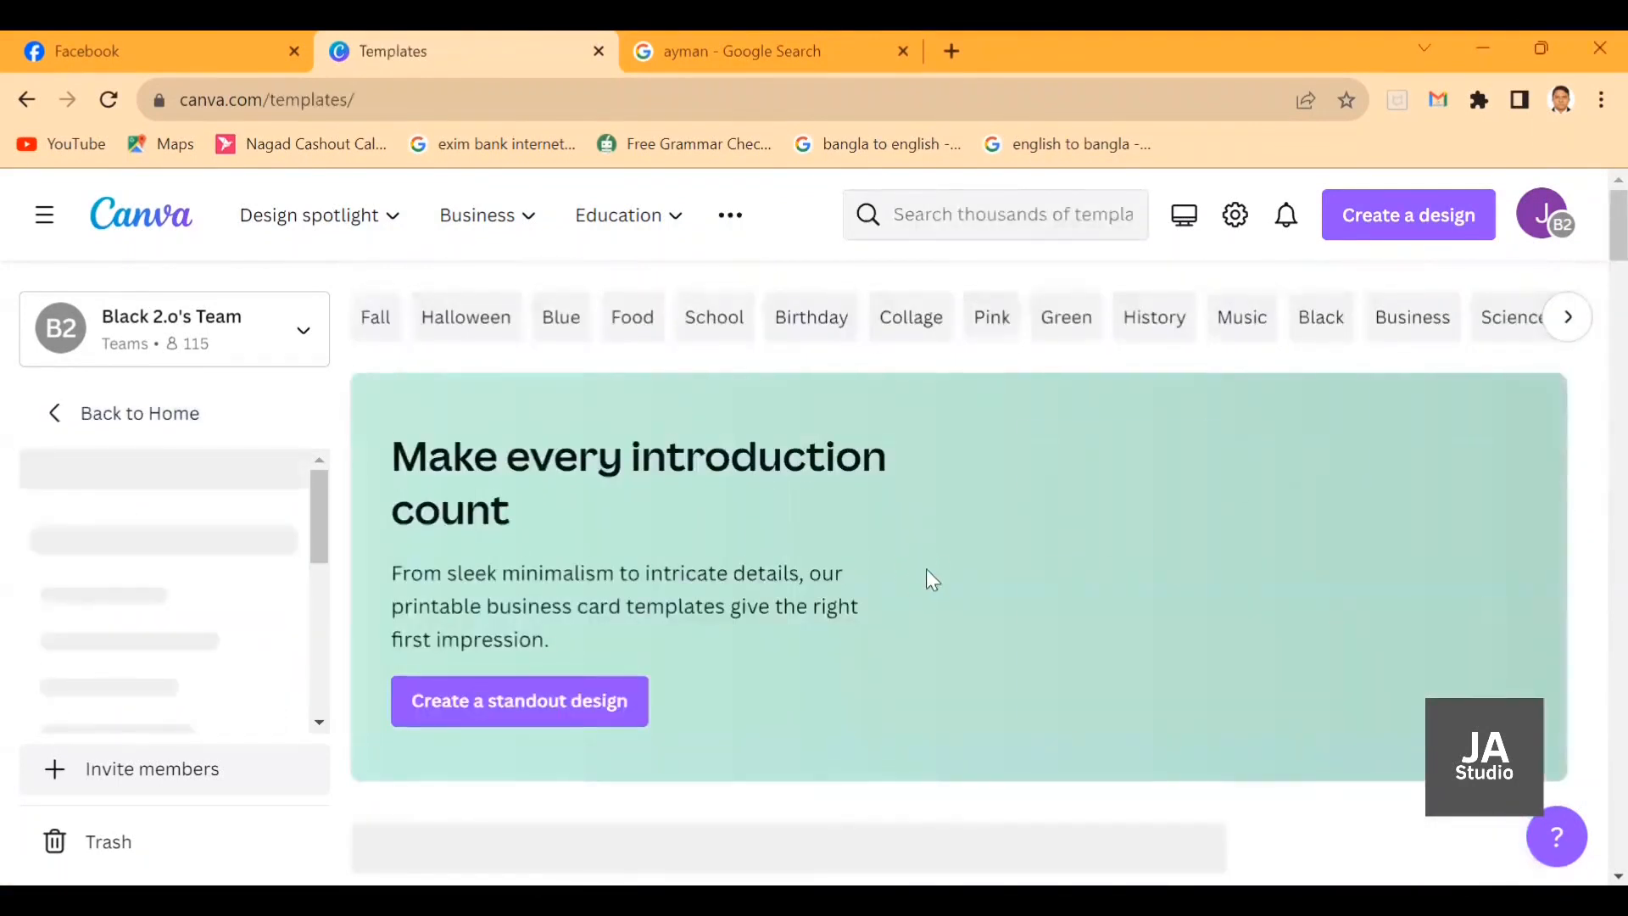
pyautogui.scroll(-10, 933, 581)
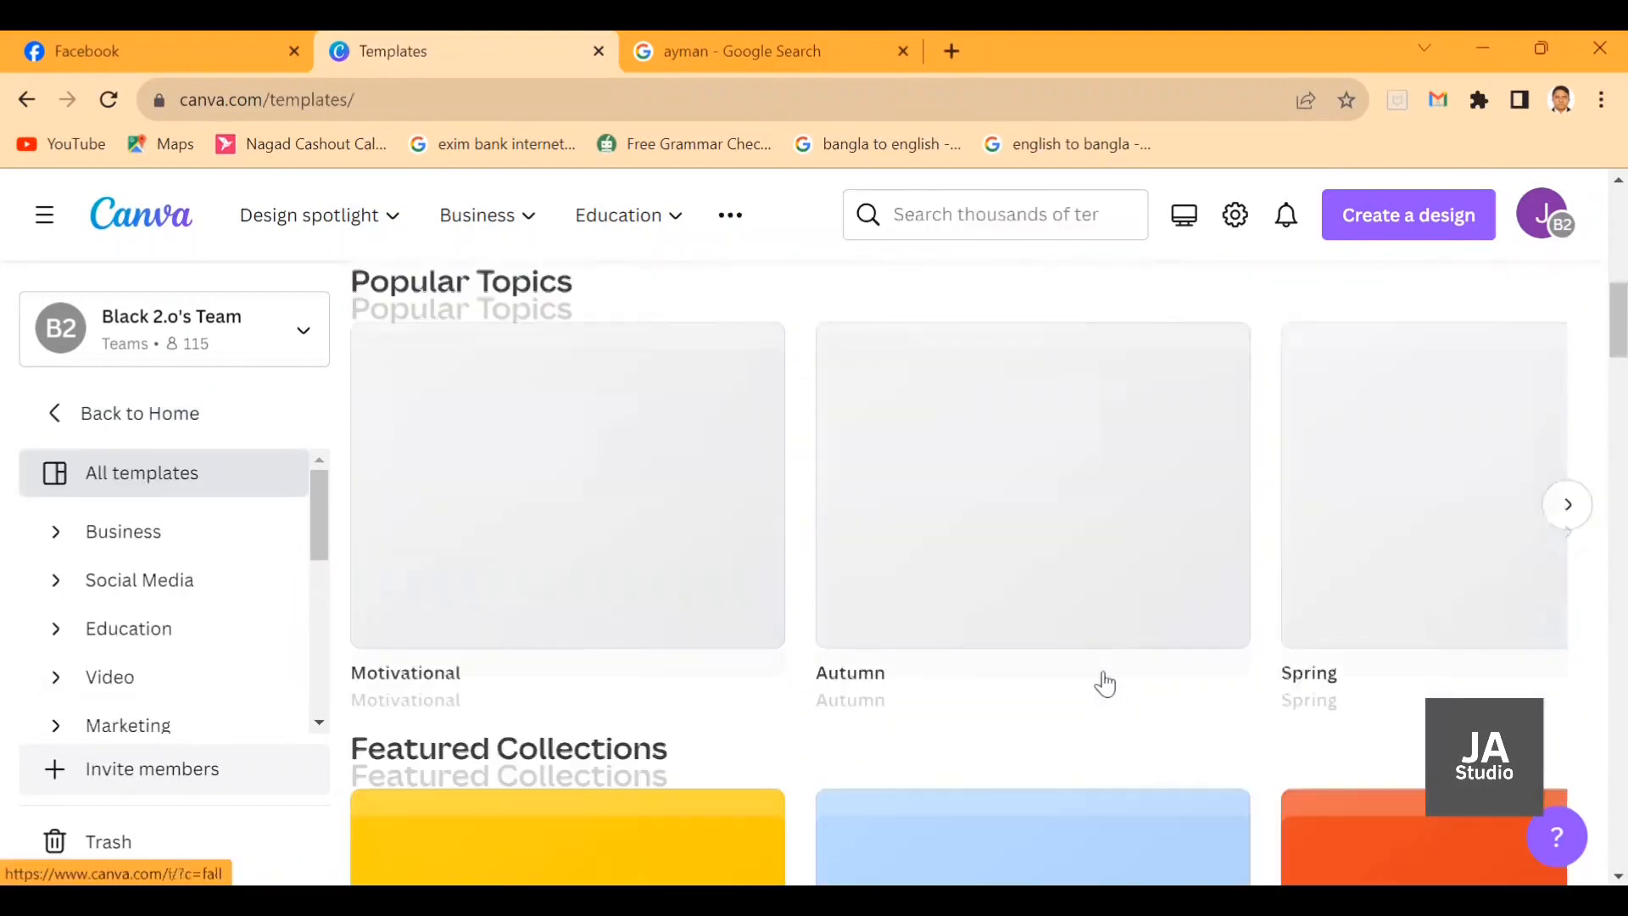
pyautogui.scroll(5, 1105, 684)
pyautogui.click(101, 428)
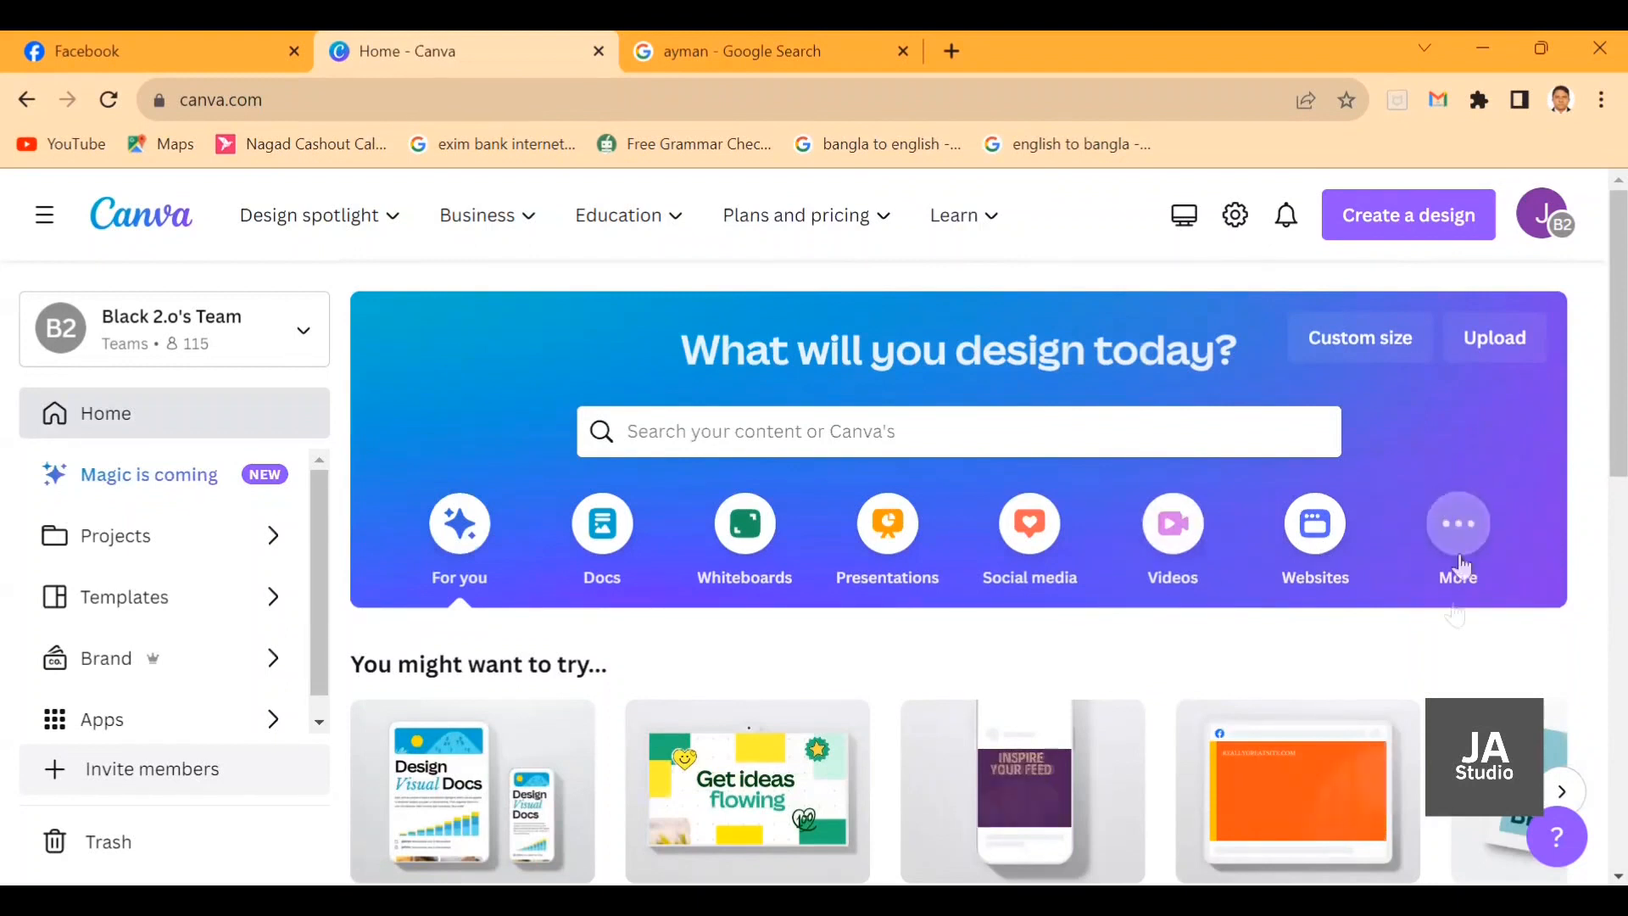
pyautogui.scroll(-2, 1578, 634)
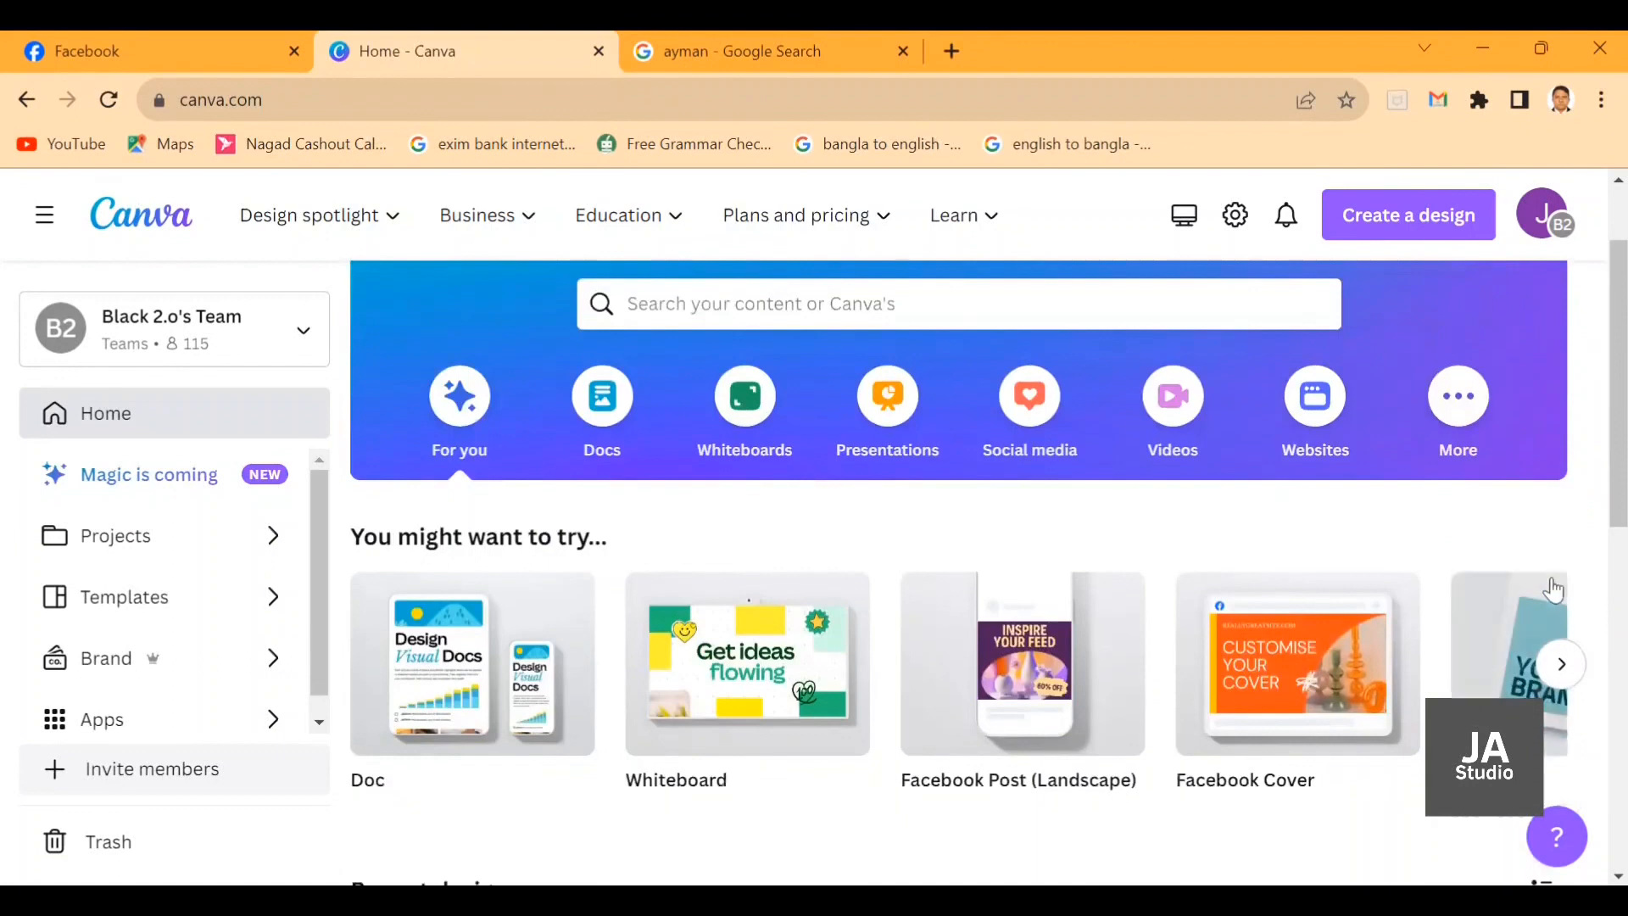
pyautogui.scroll(-5, 1253, 644)
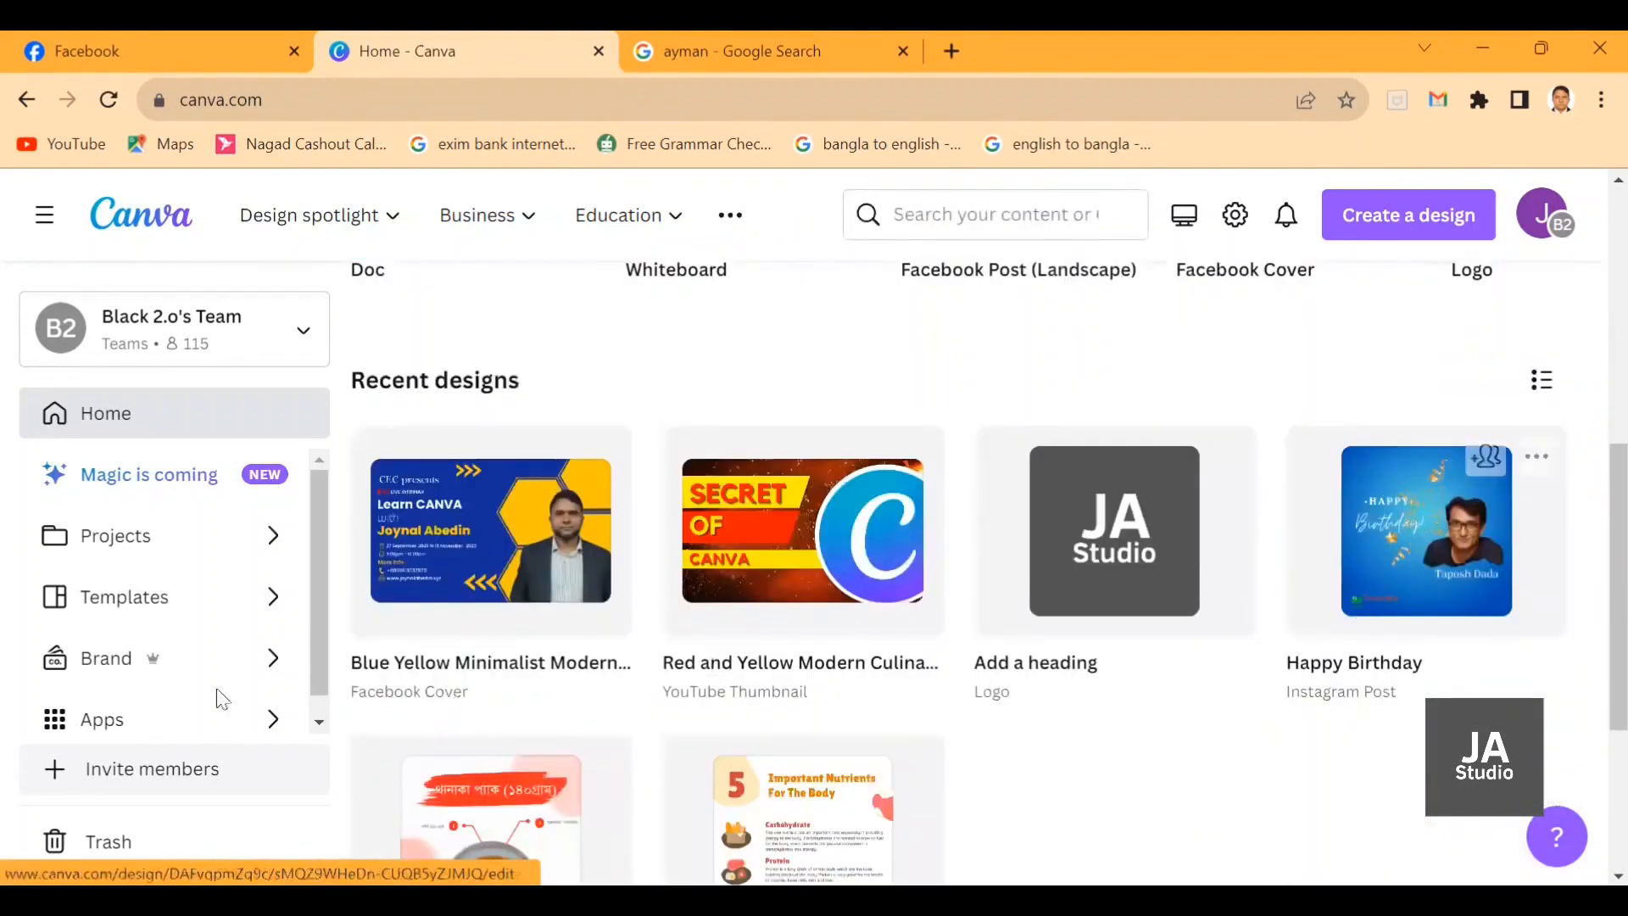
pyautogui.scroll(7, 1264, 712)
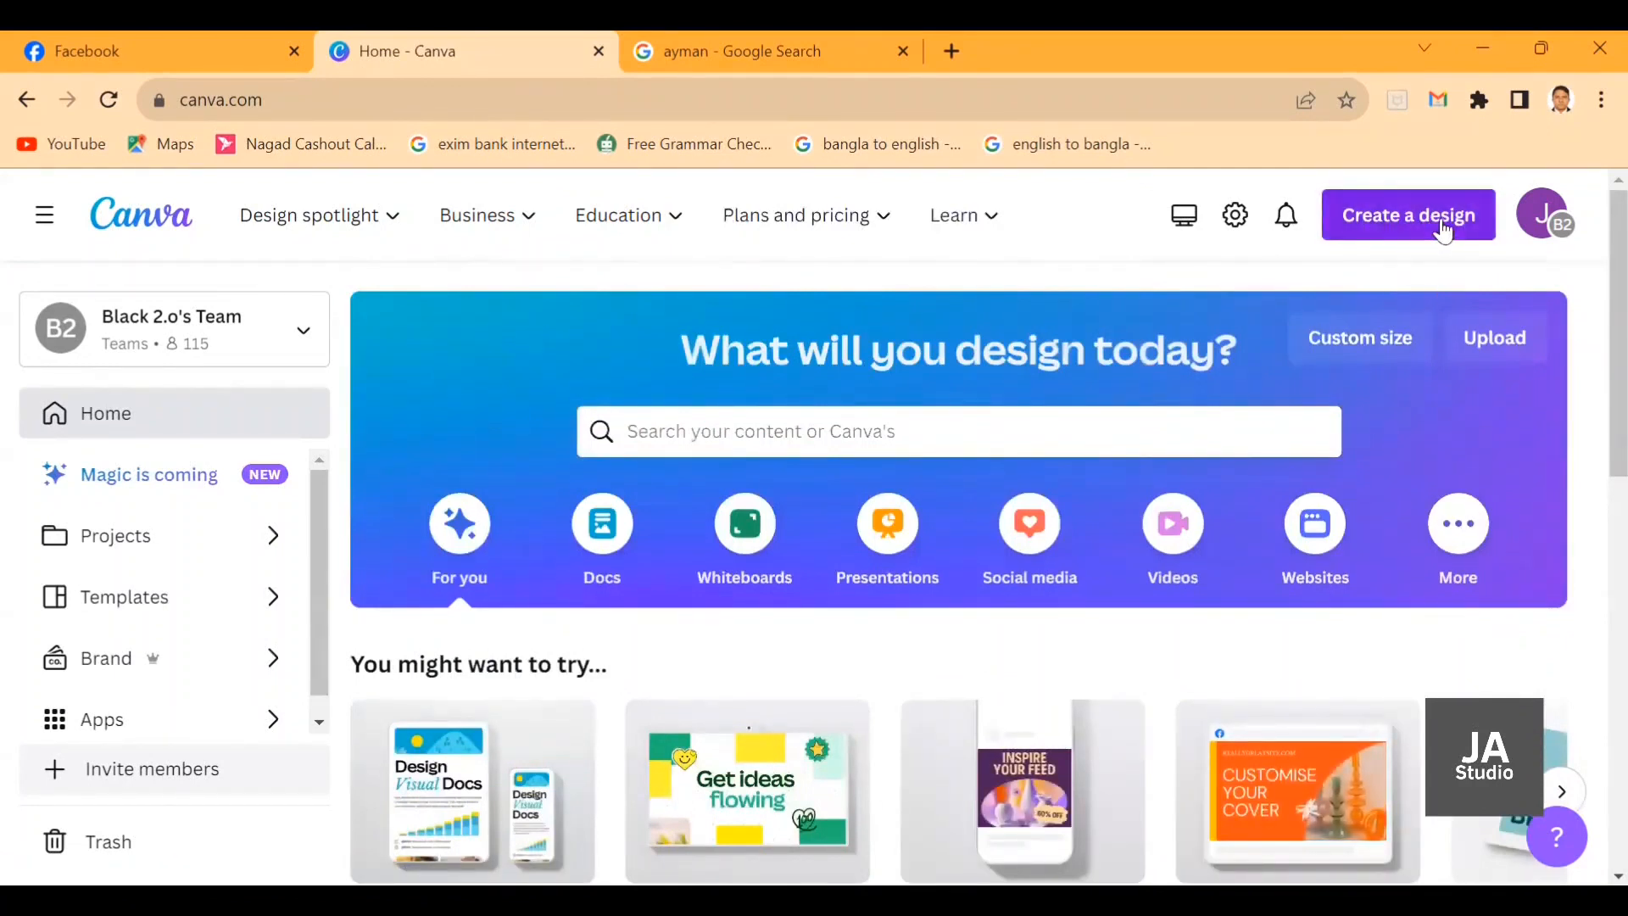
# Bring up the formats available for a new design and examine the preset types and sizes.
pyautogui.click(1443, 231)
pyautogui.scroll(-1, 1335, 381)
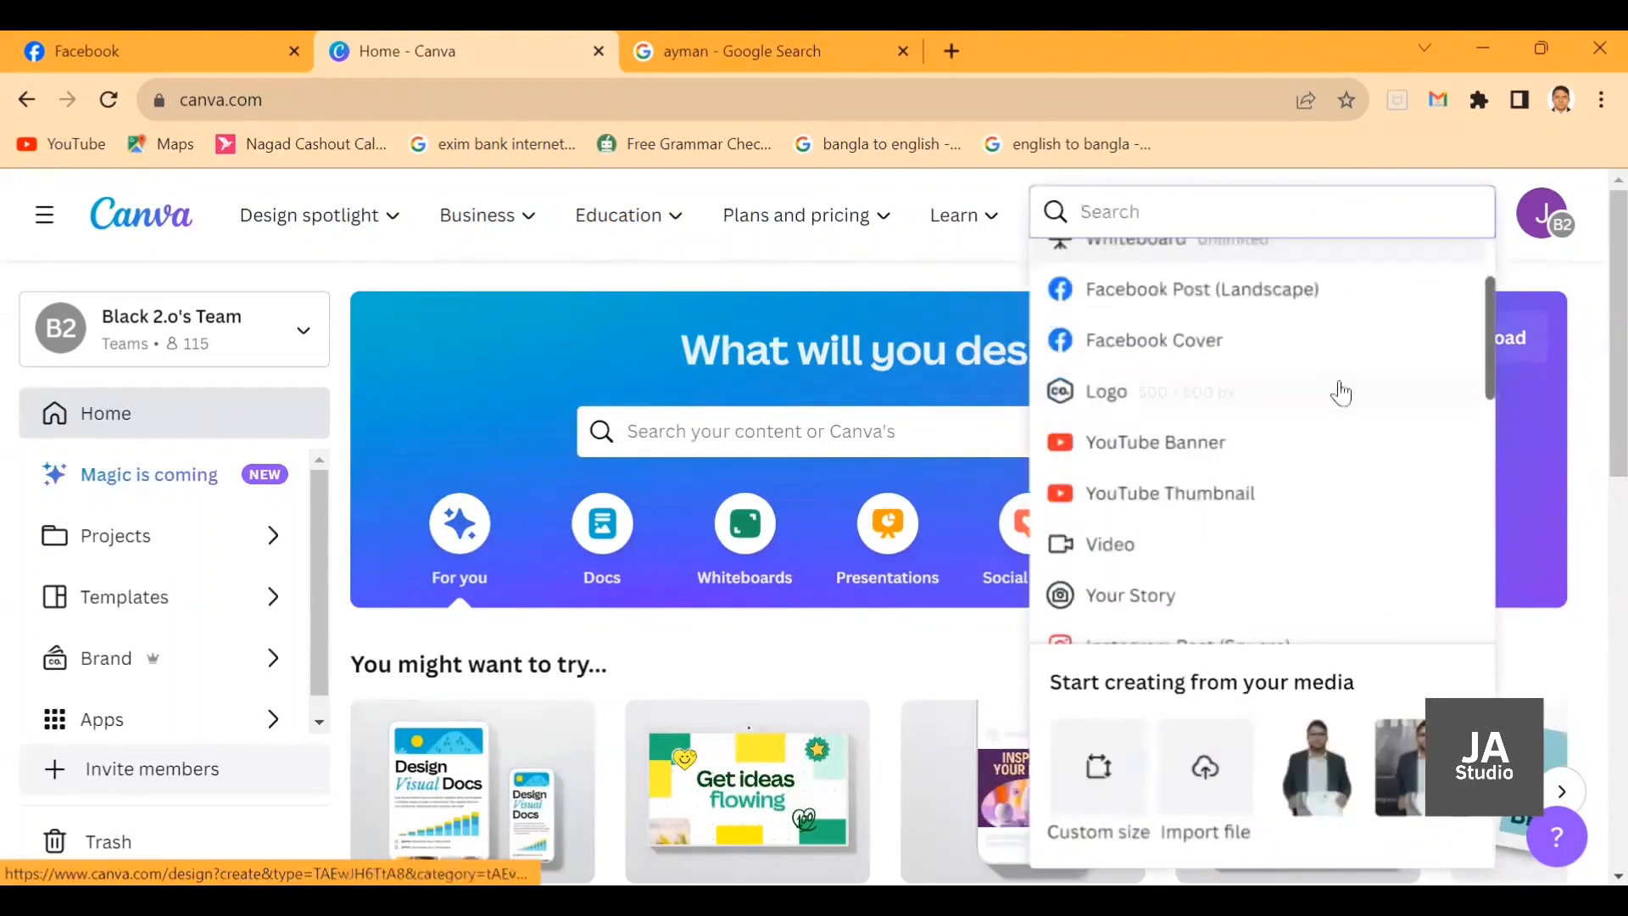
pyautogui.scroll(-8, 1340, 392)
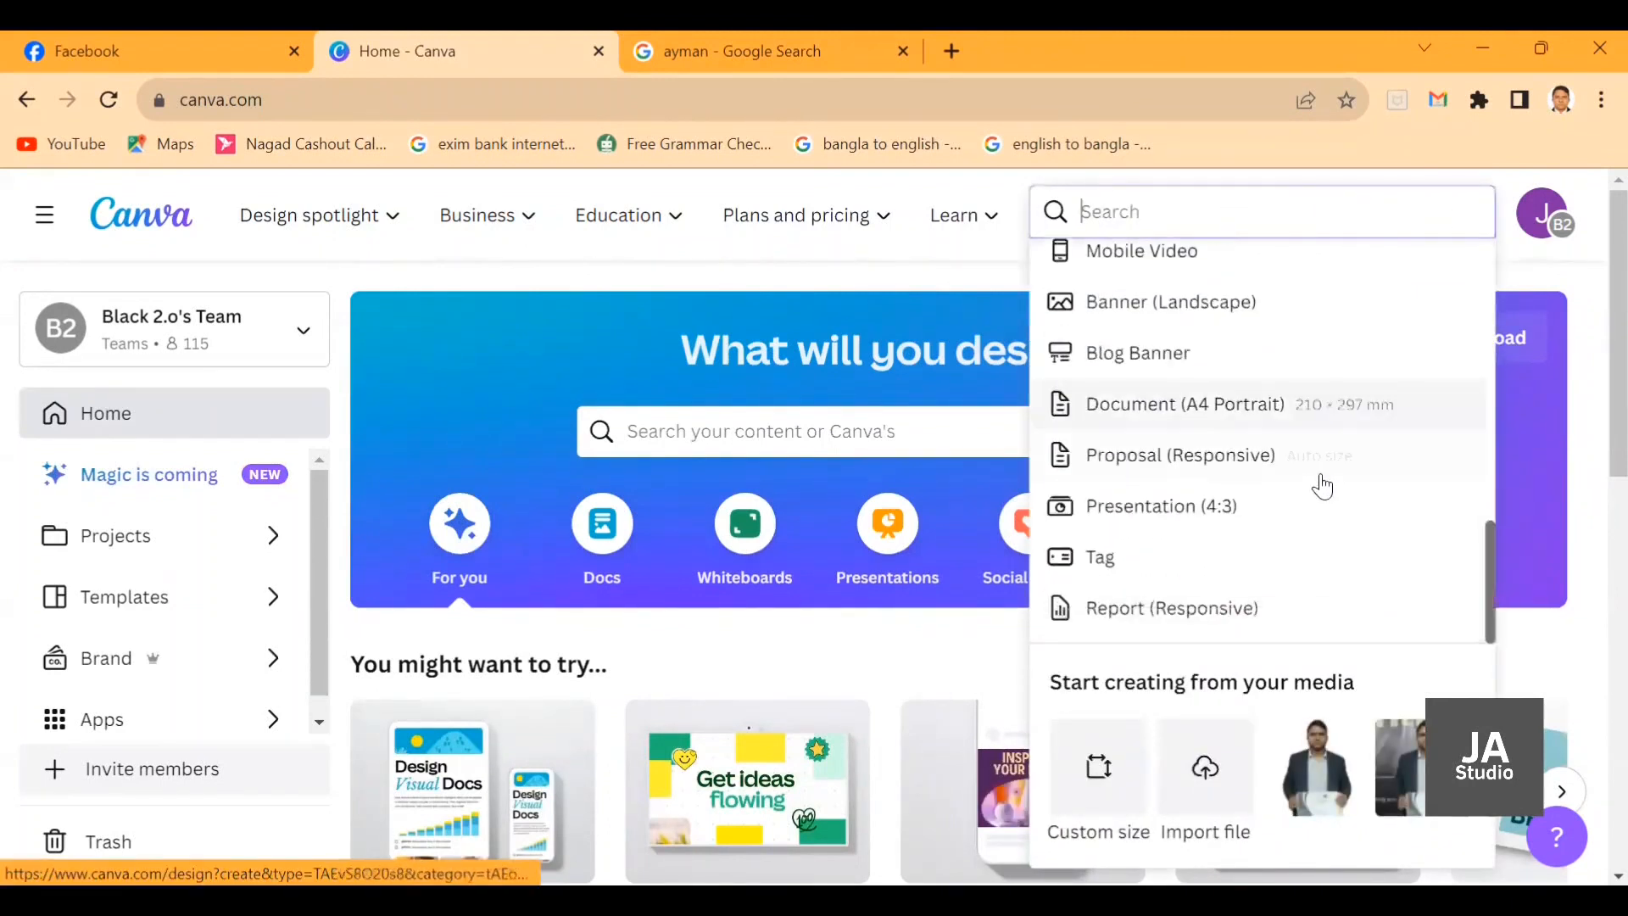
pyautogui.scroll(10, 1323, 483)
pyautogui.scroll(-4, 1224, 399)
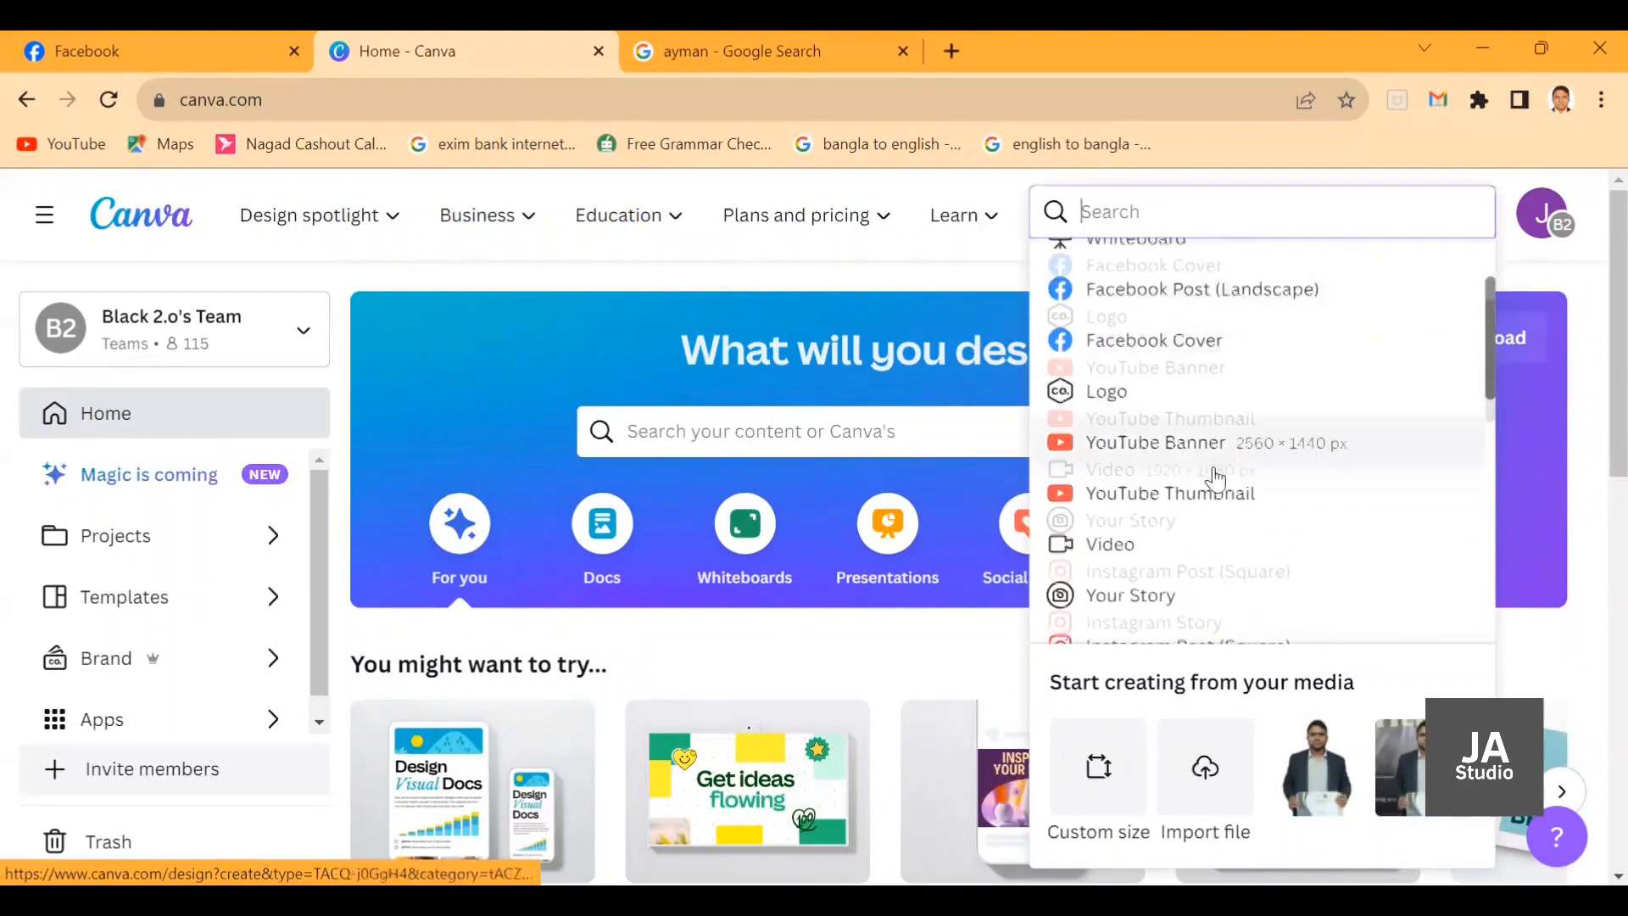
pyautogui.scroll(-3, 1216, 479)
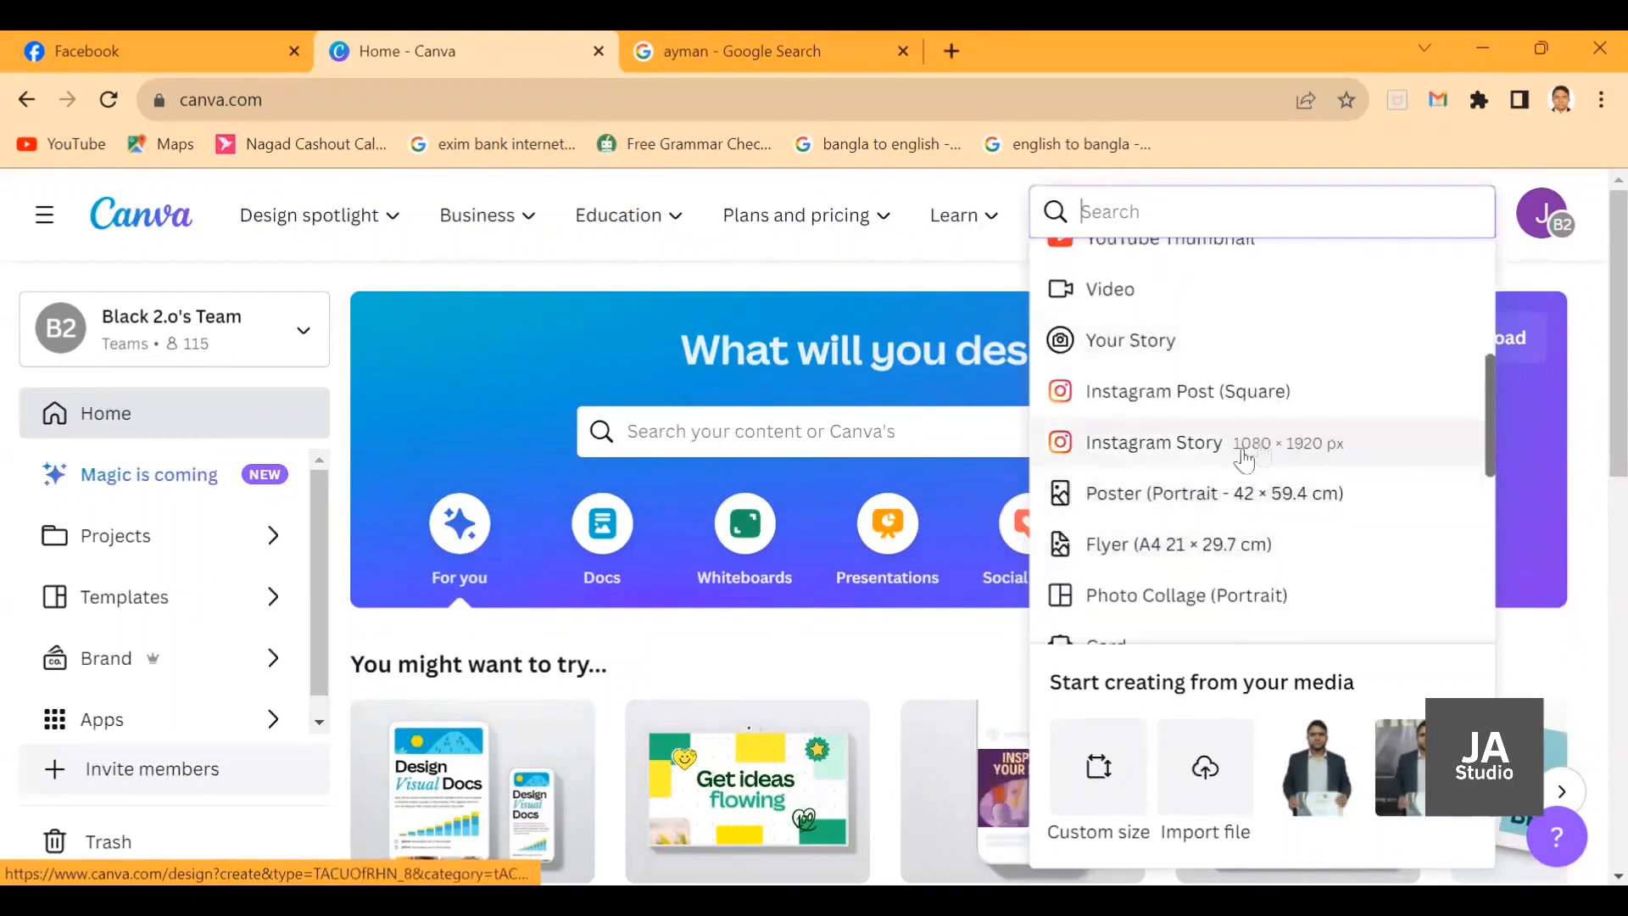
pyautogui.scroll(-5, 1282, 499)
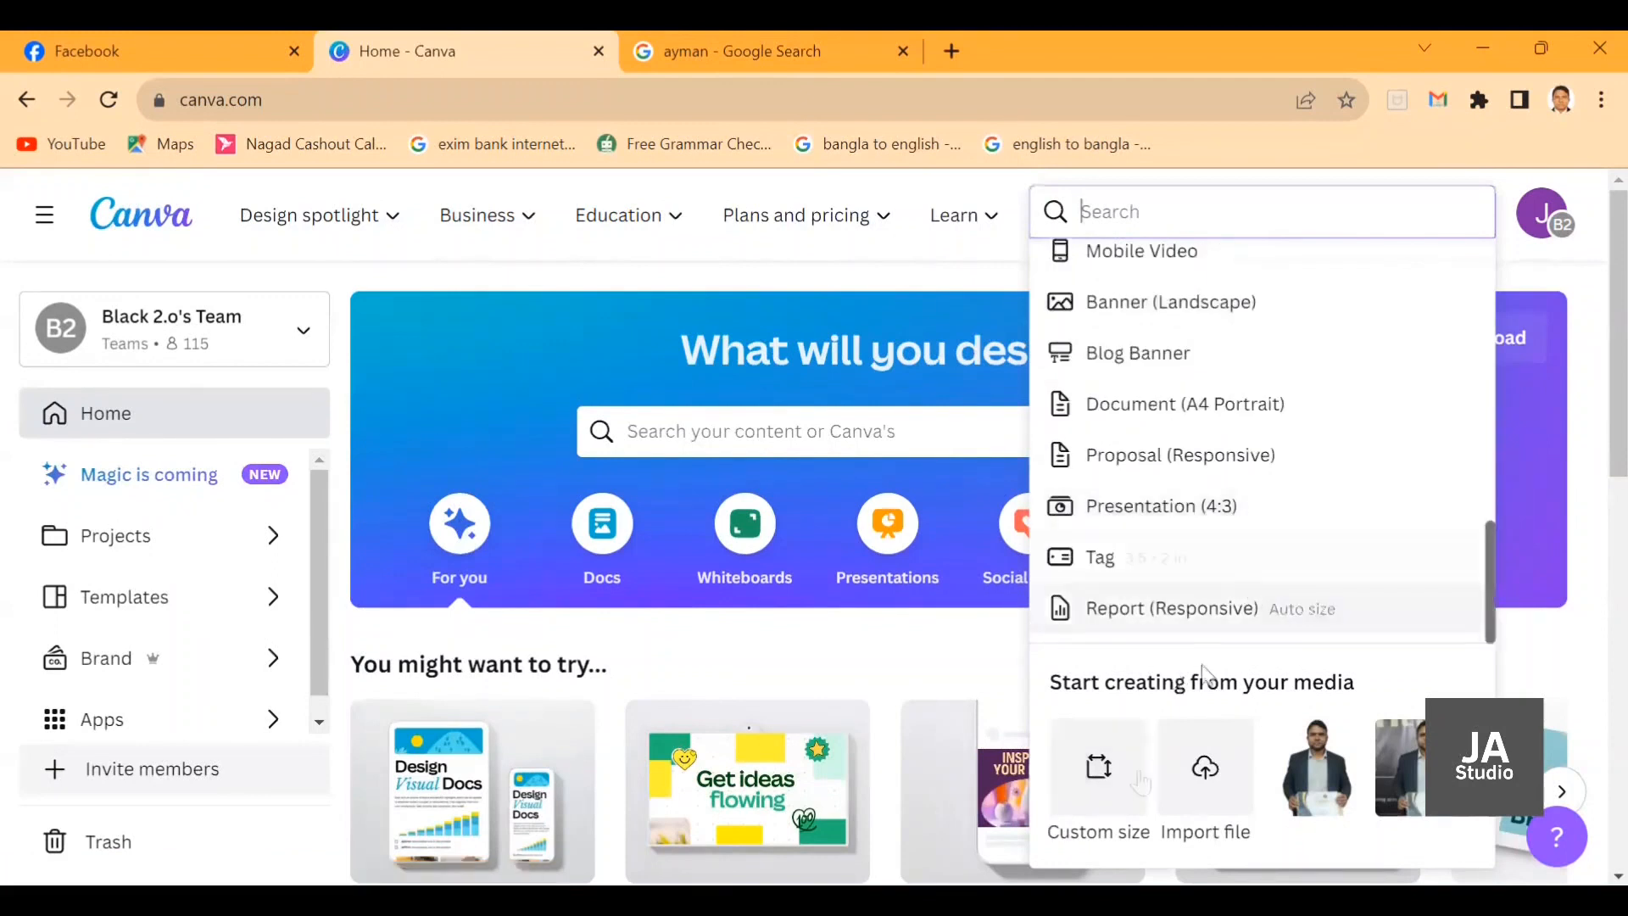
# Create a new blank design with a custom size of 1080 × 1080 px.
pyautogui.click(1098, 768)
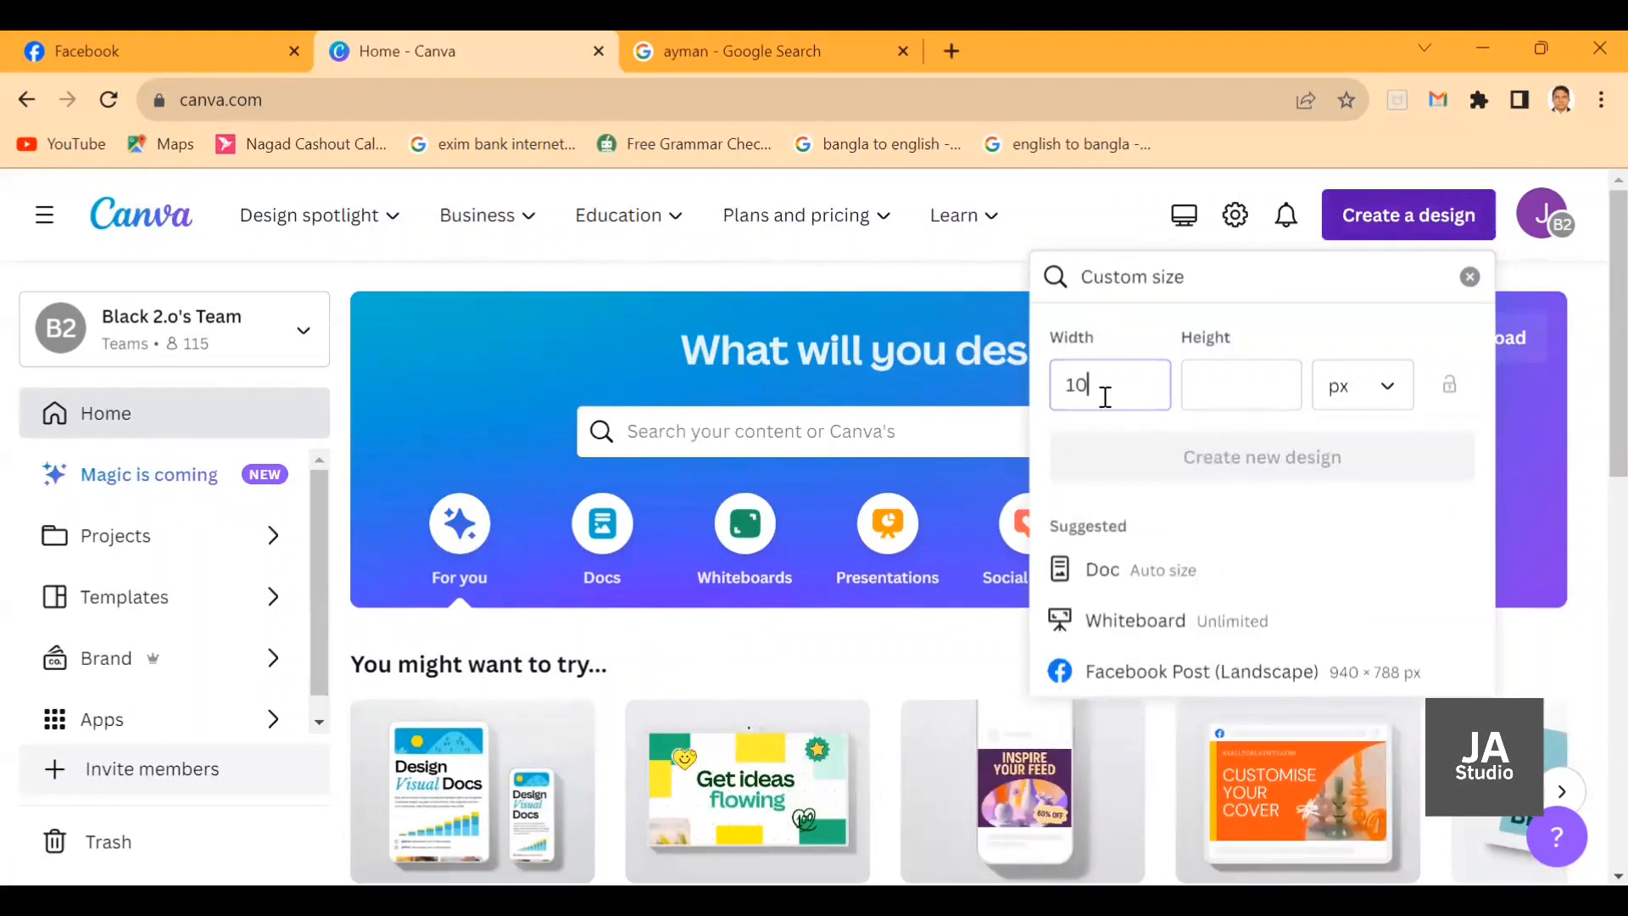
pyautogui.write('1080')
pyautogui.press('Tab')
pyautogui.write('1080')
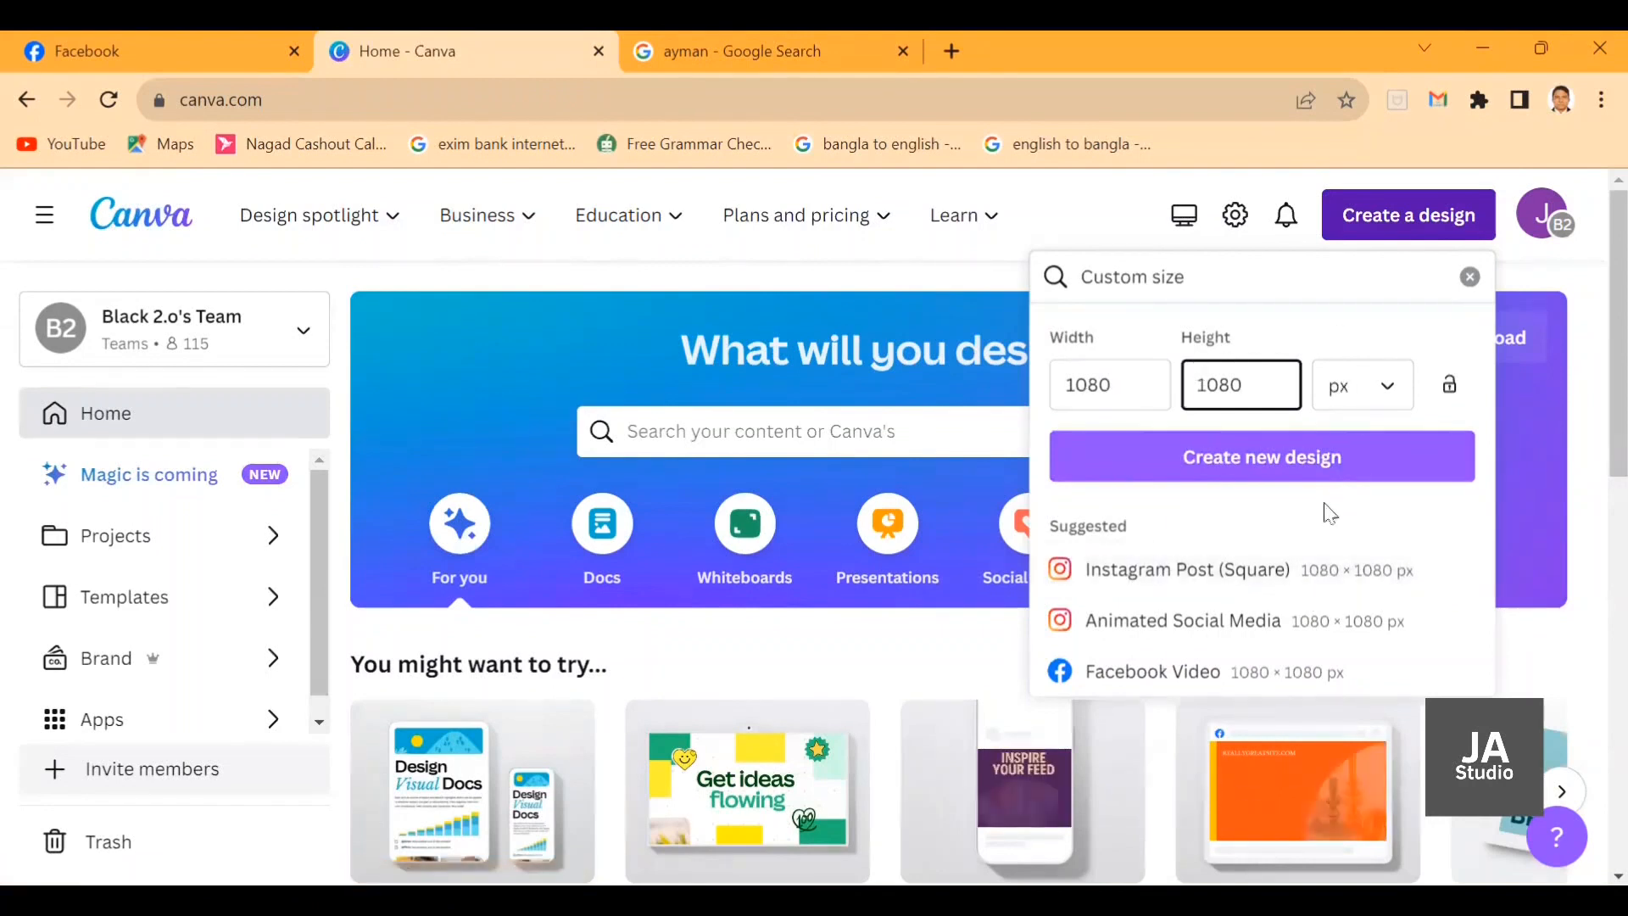
pyautogui.click(1258, 465)
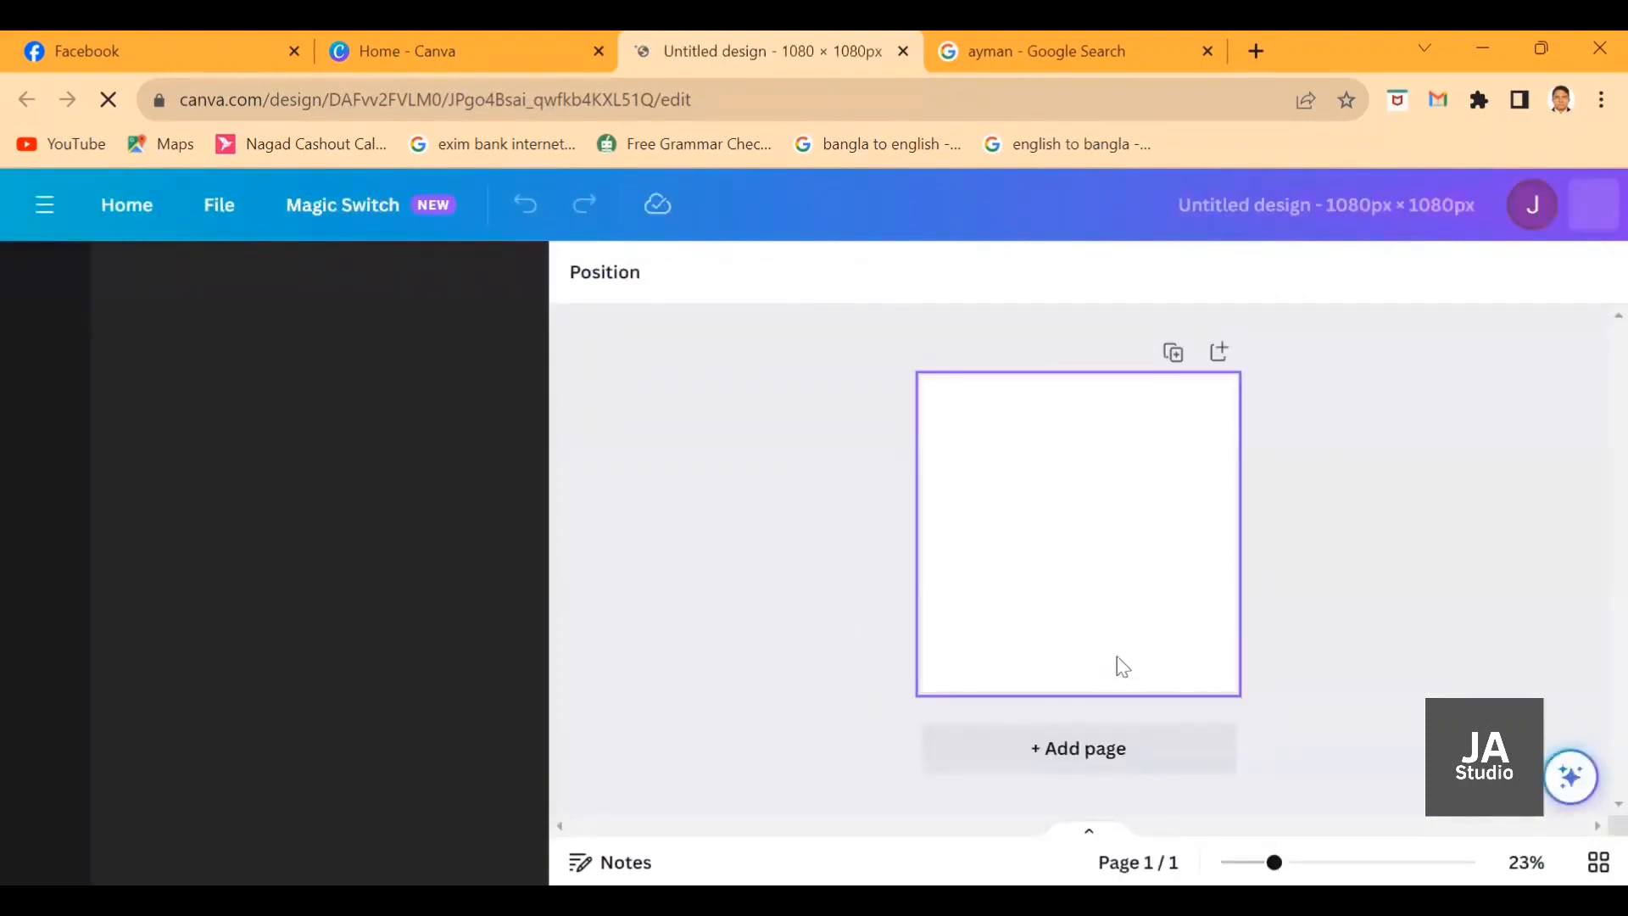
# Adjust the canvas zoom to about 32% so the whole square page fits in view.
pyautogui.click(1526, 862)
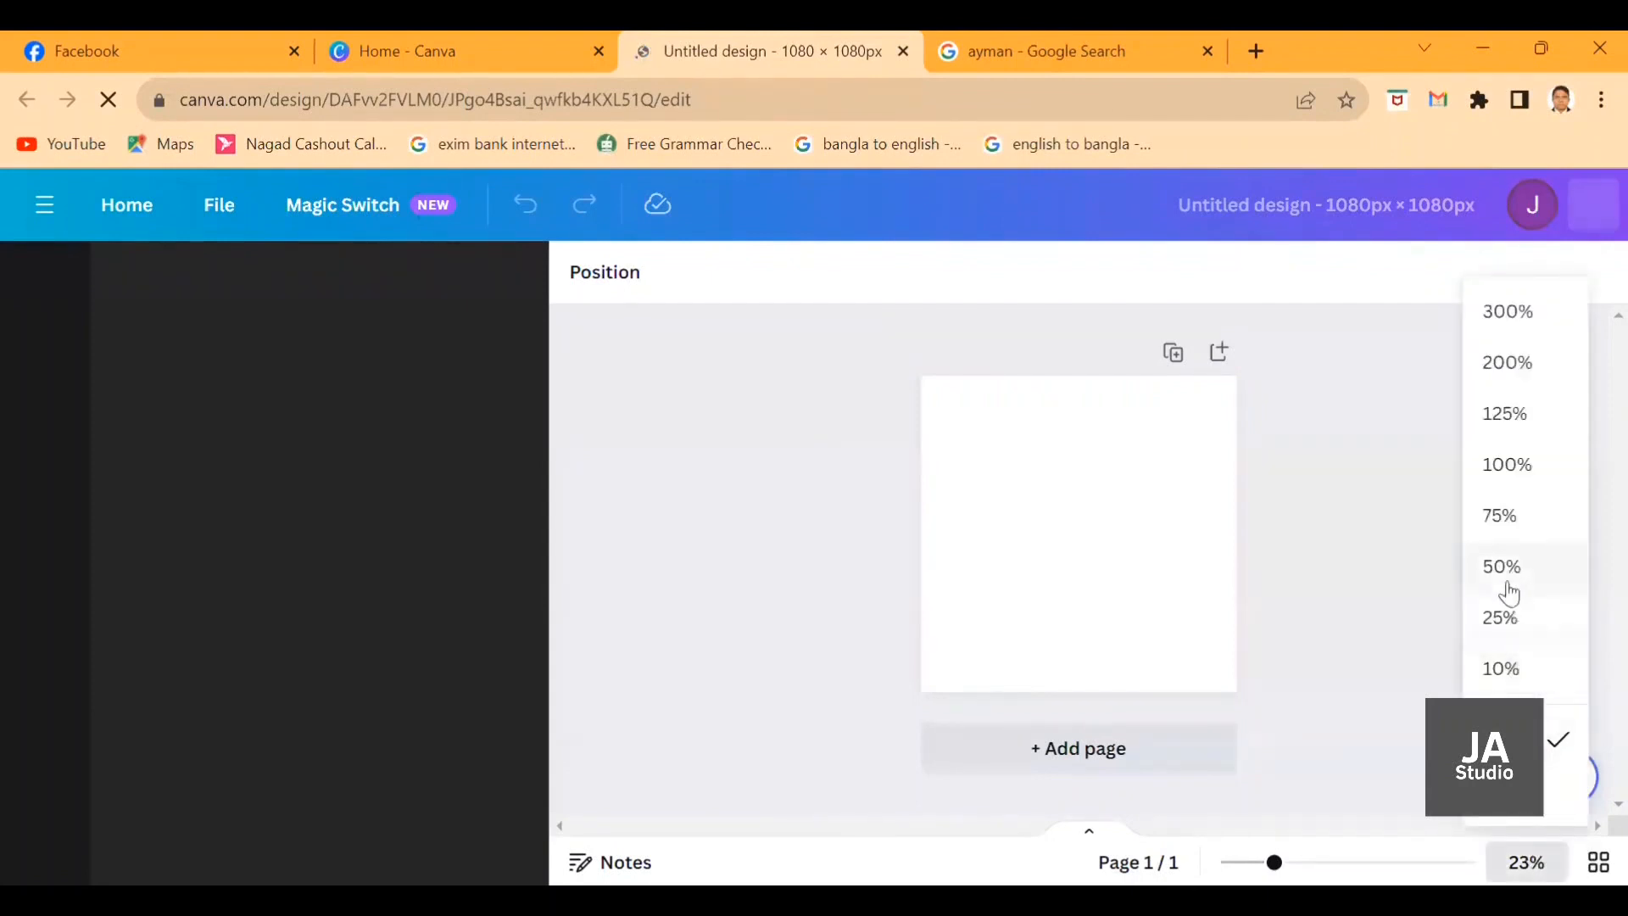
pyautogui.click(1505, 621)
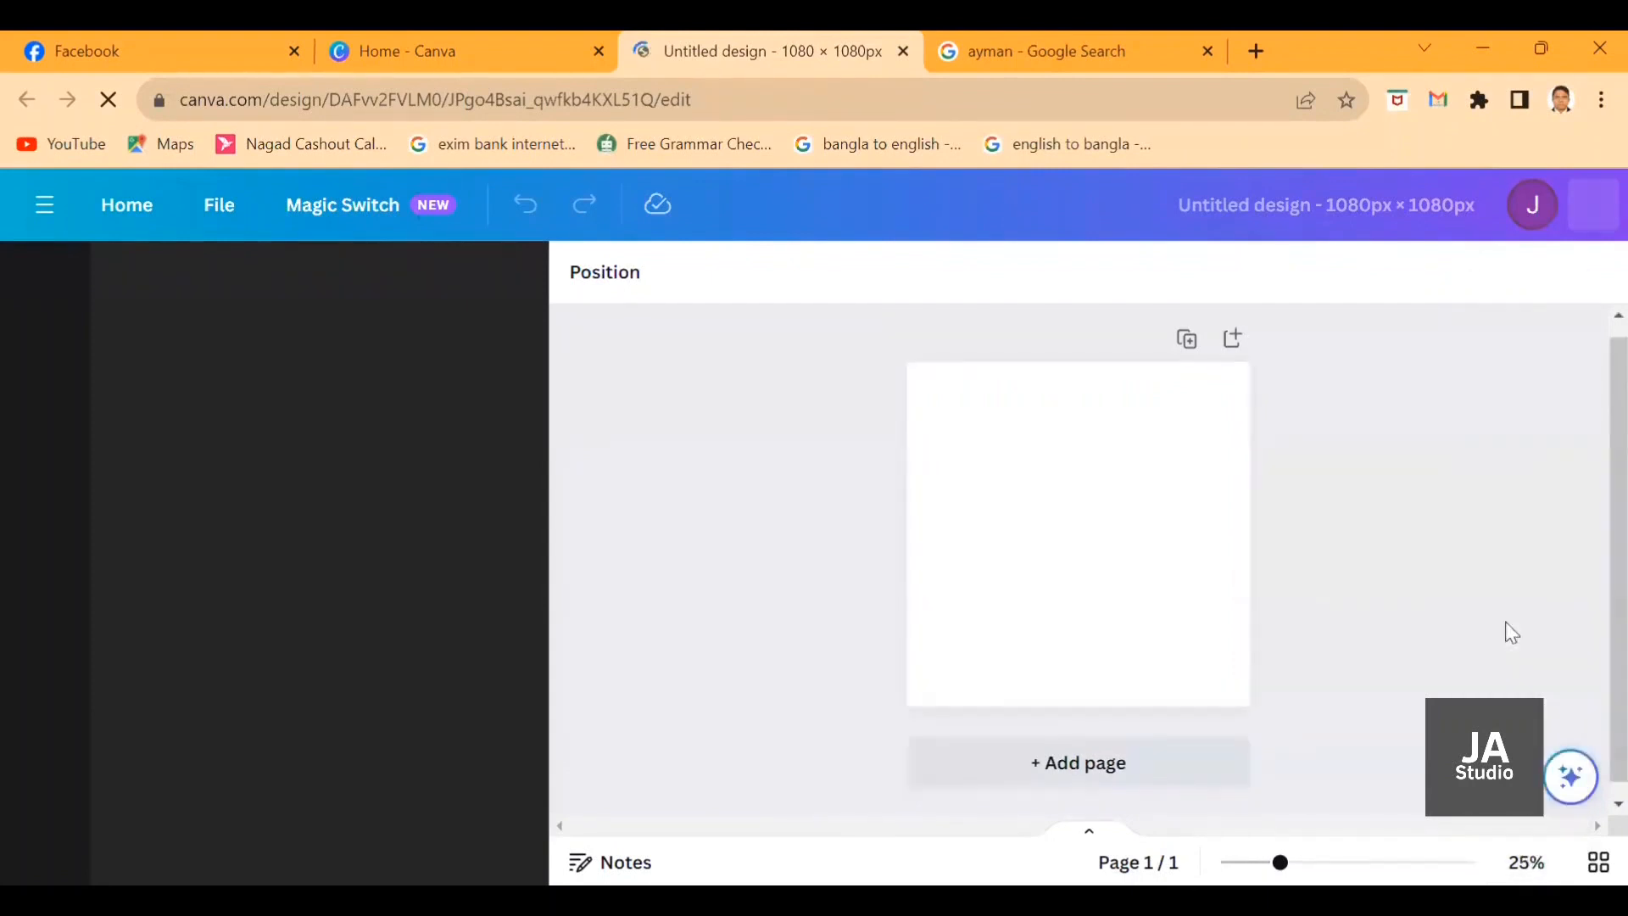
pyautogui.click(1522, 861)
pyautogui.click(1510, 567)
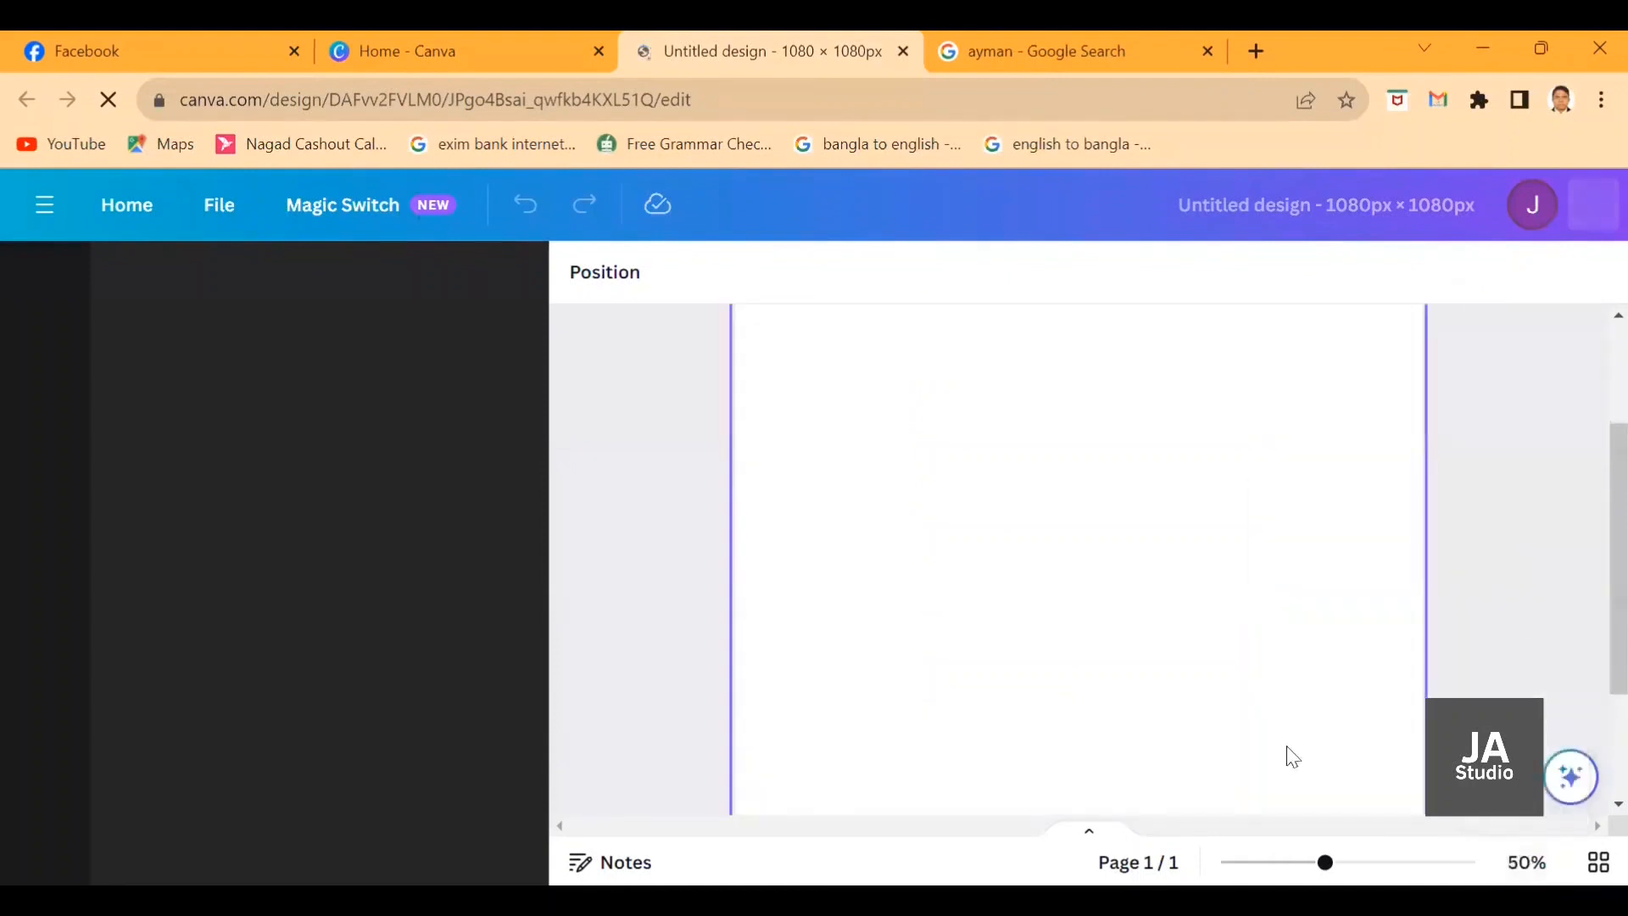
pyautogui.moveTo(1325, 859); pyautogui.dragTo(1296, 861)
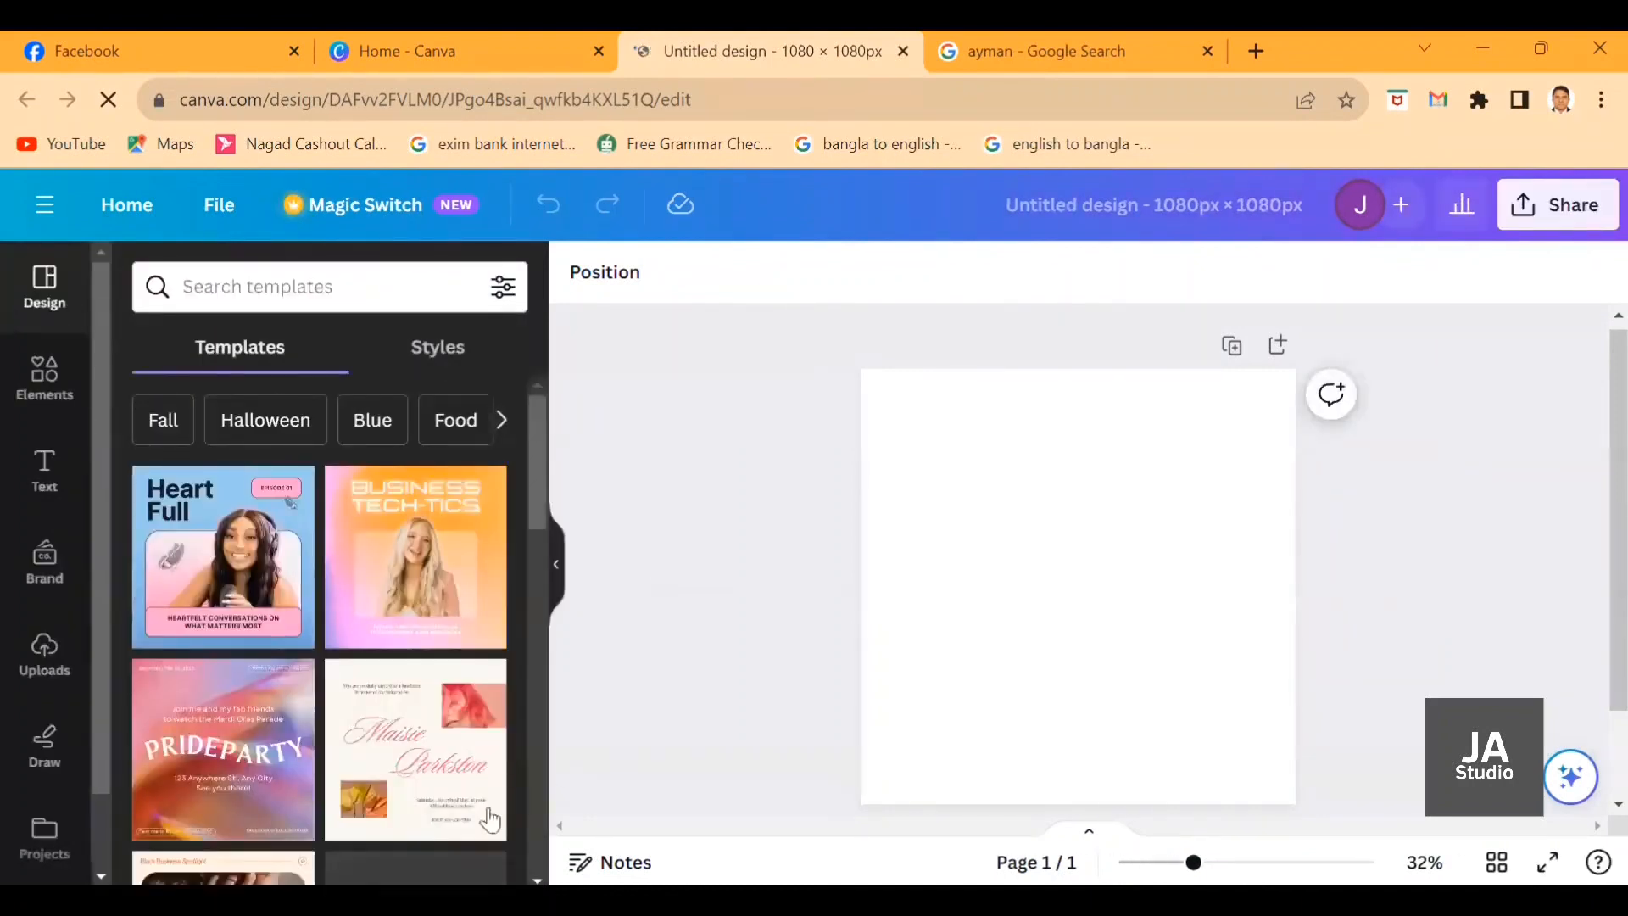
pyautogui.hotkey('ctrl', 't')
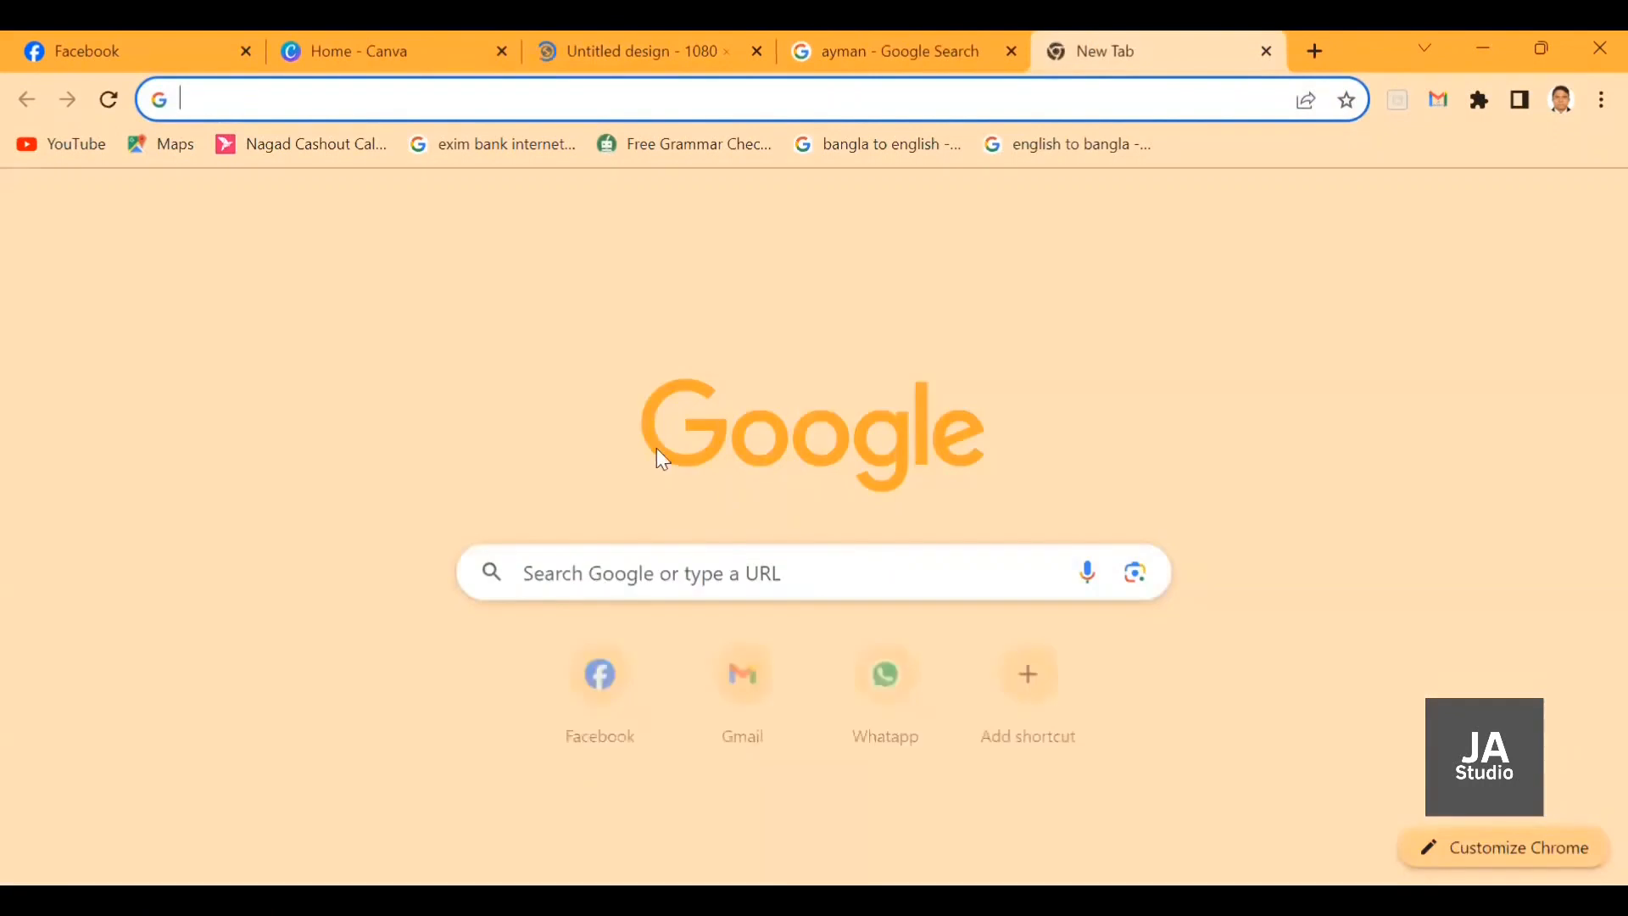
pyautogui.write('su')
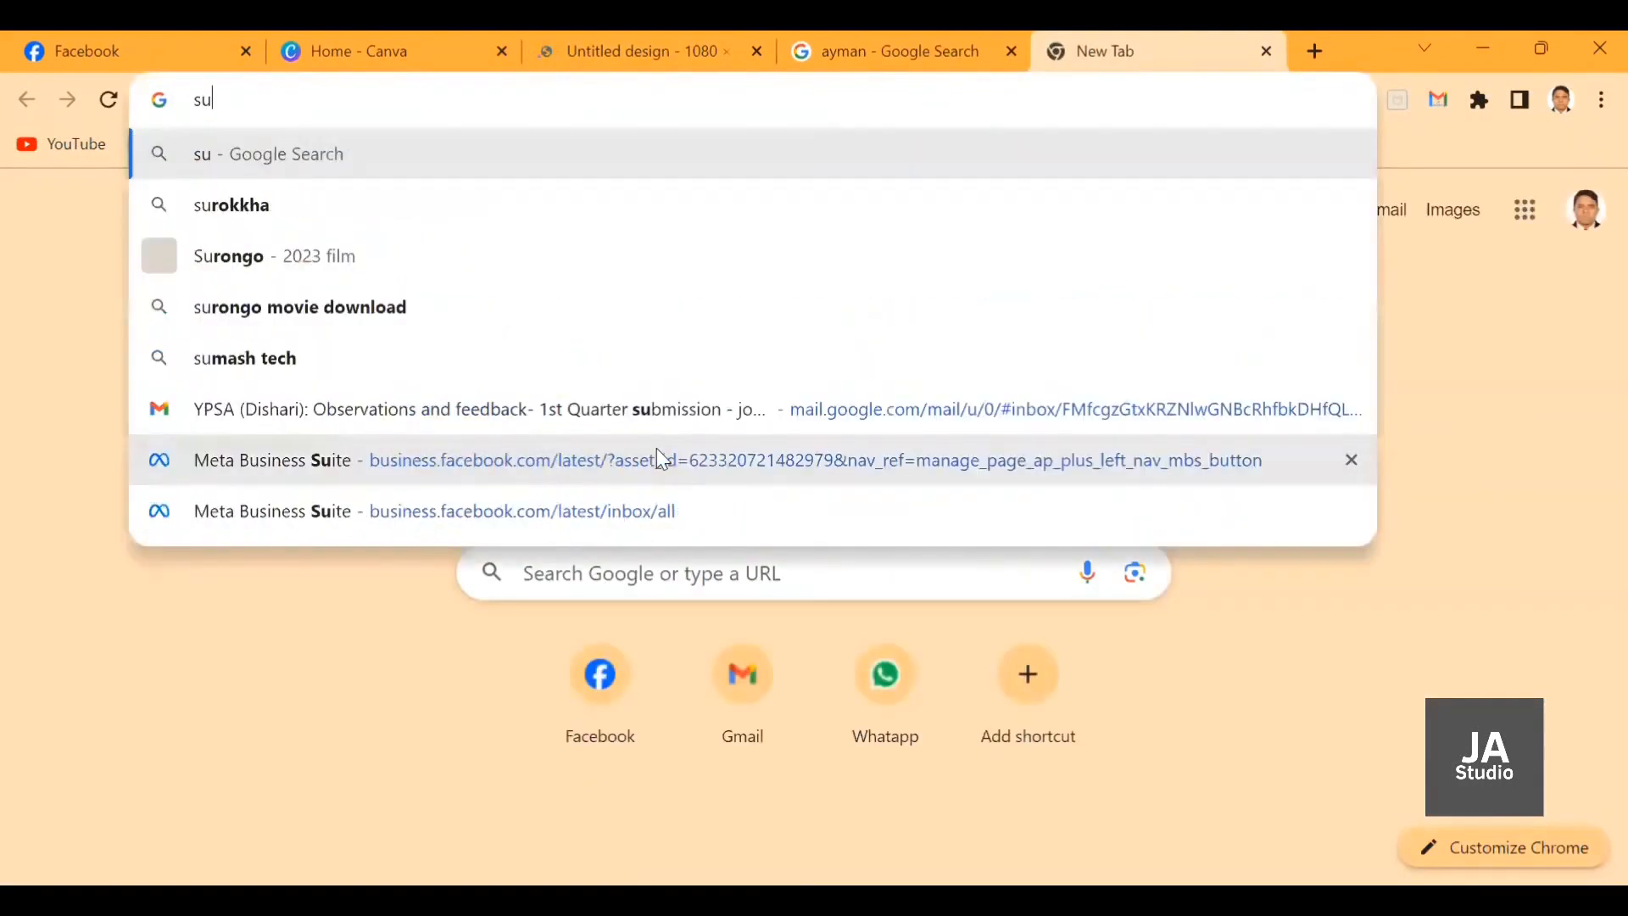
pyautogui.press('BackSpace')
pyautogui.write('olaim')
pyautogui.press('BackSpace')
pyautogui.press('BackSpace')
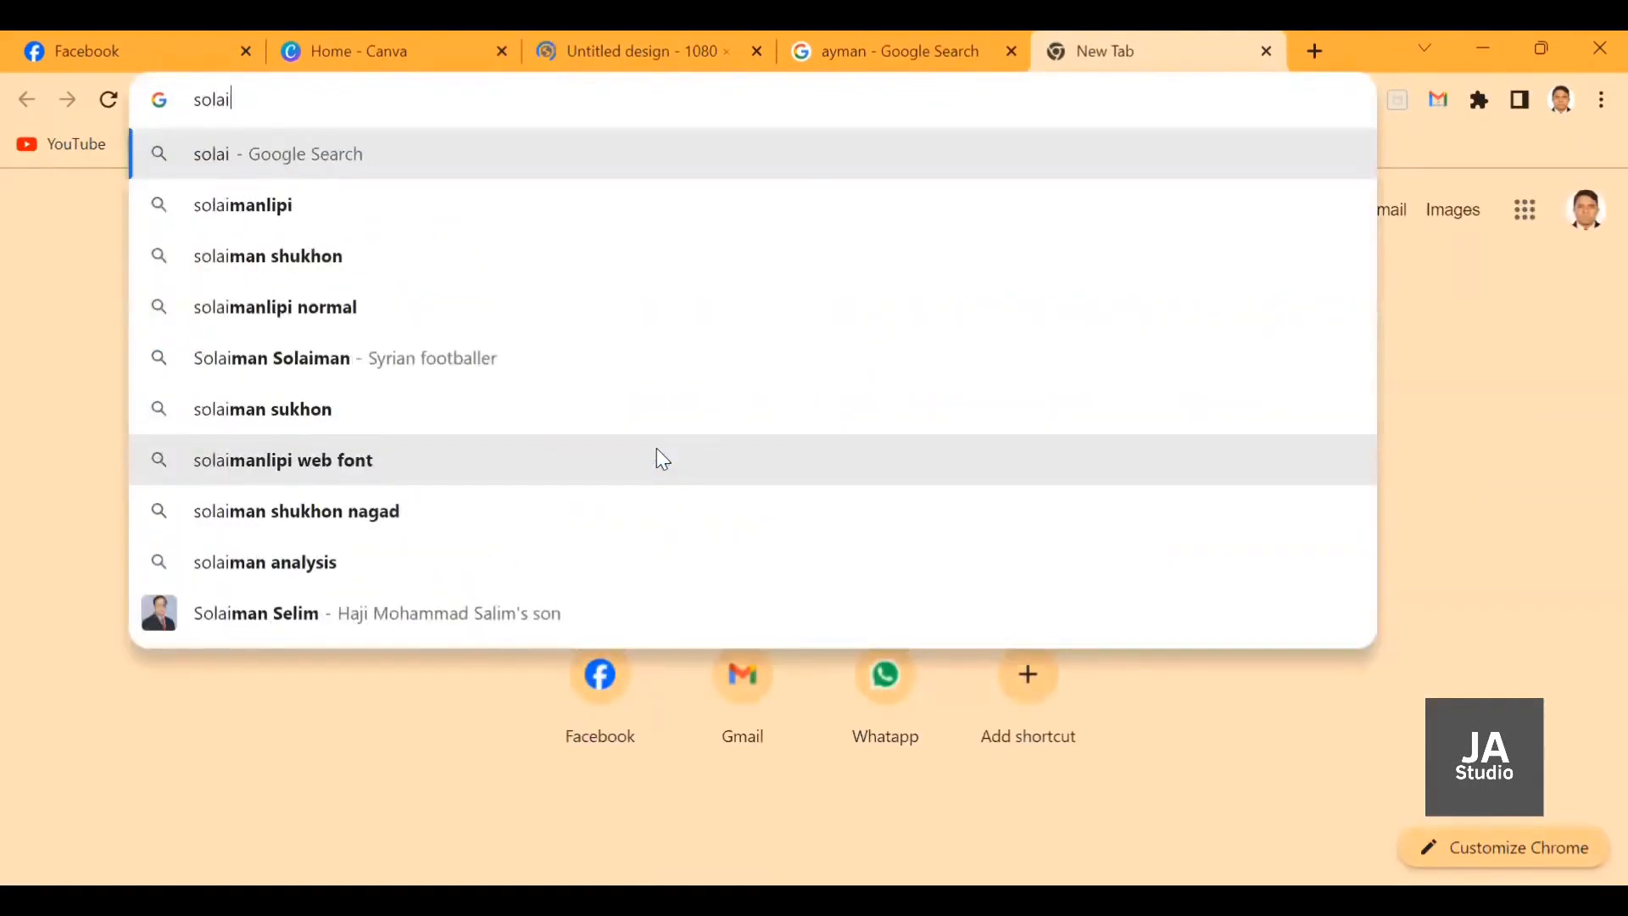
pyautogui.write('man ')
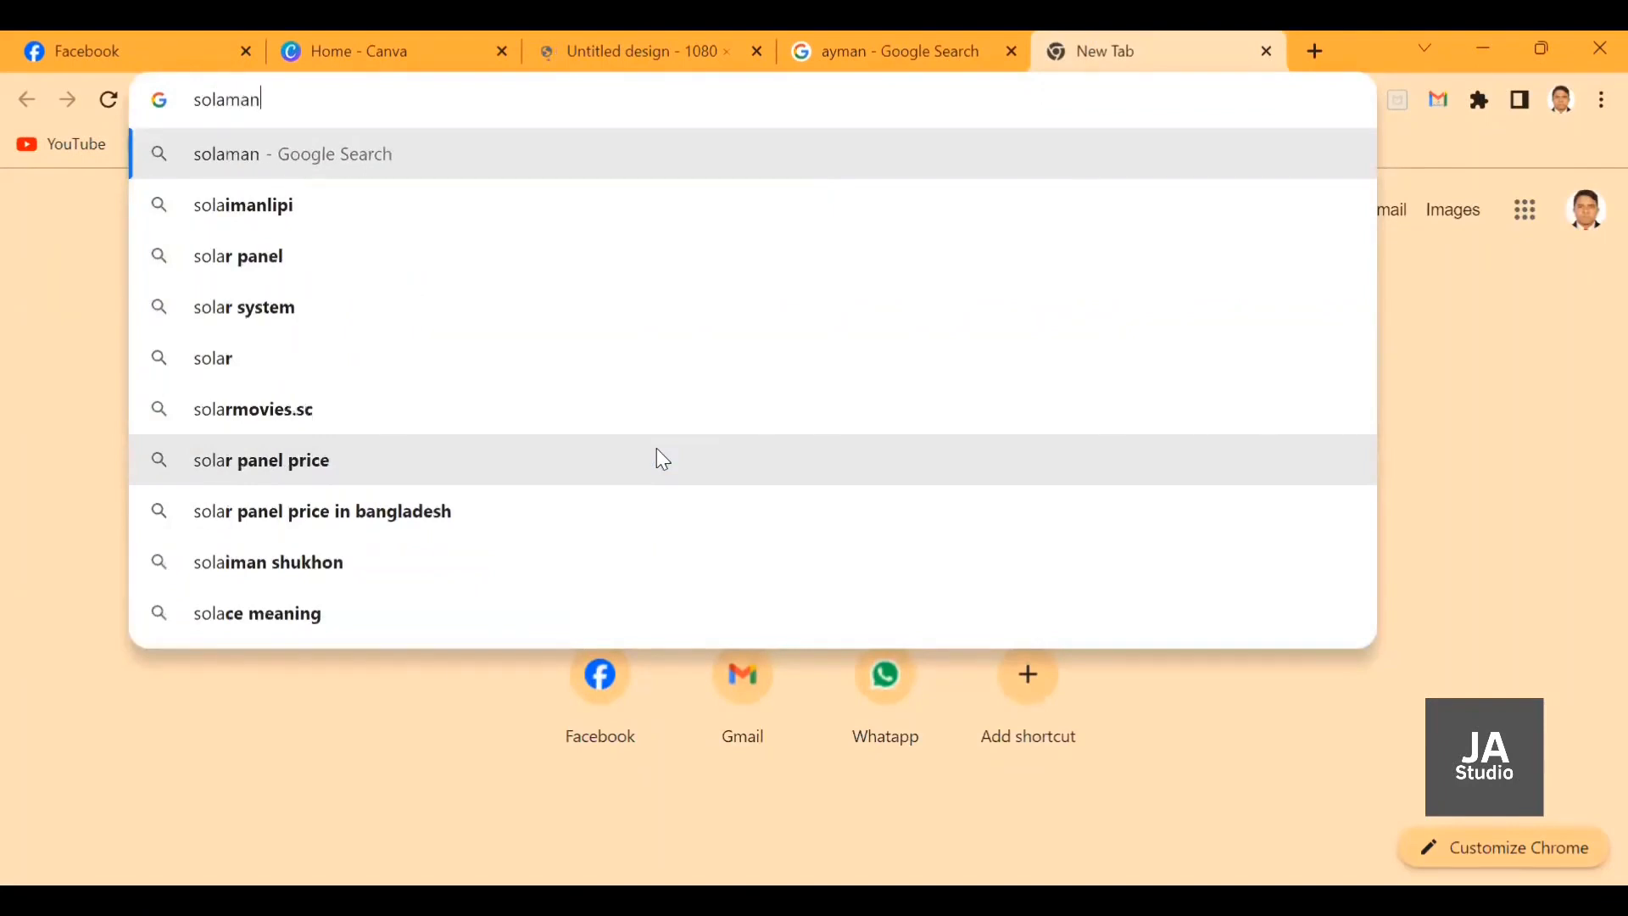
pyautogui.write('sukon')
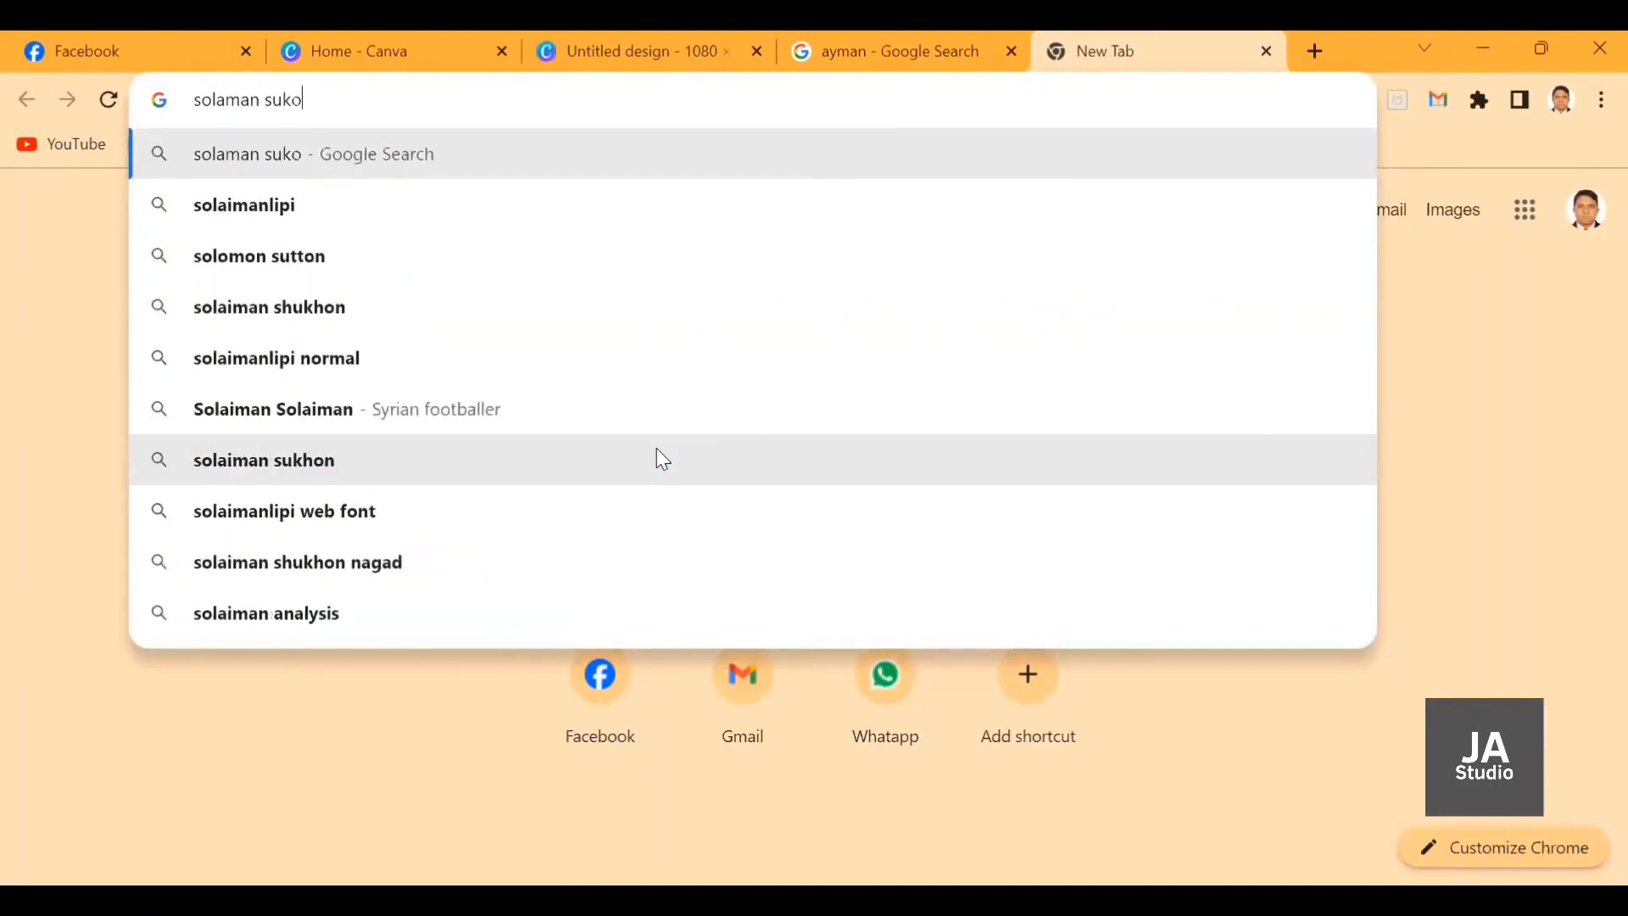
pyautogui.press('Return')
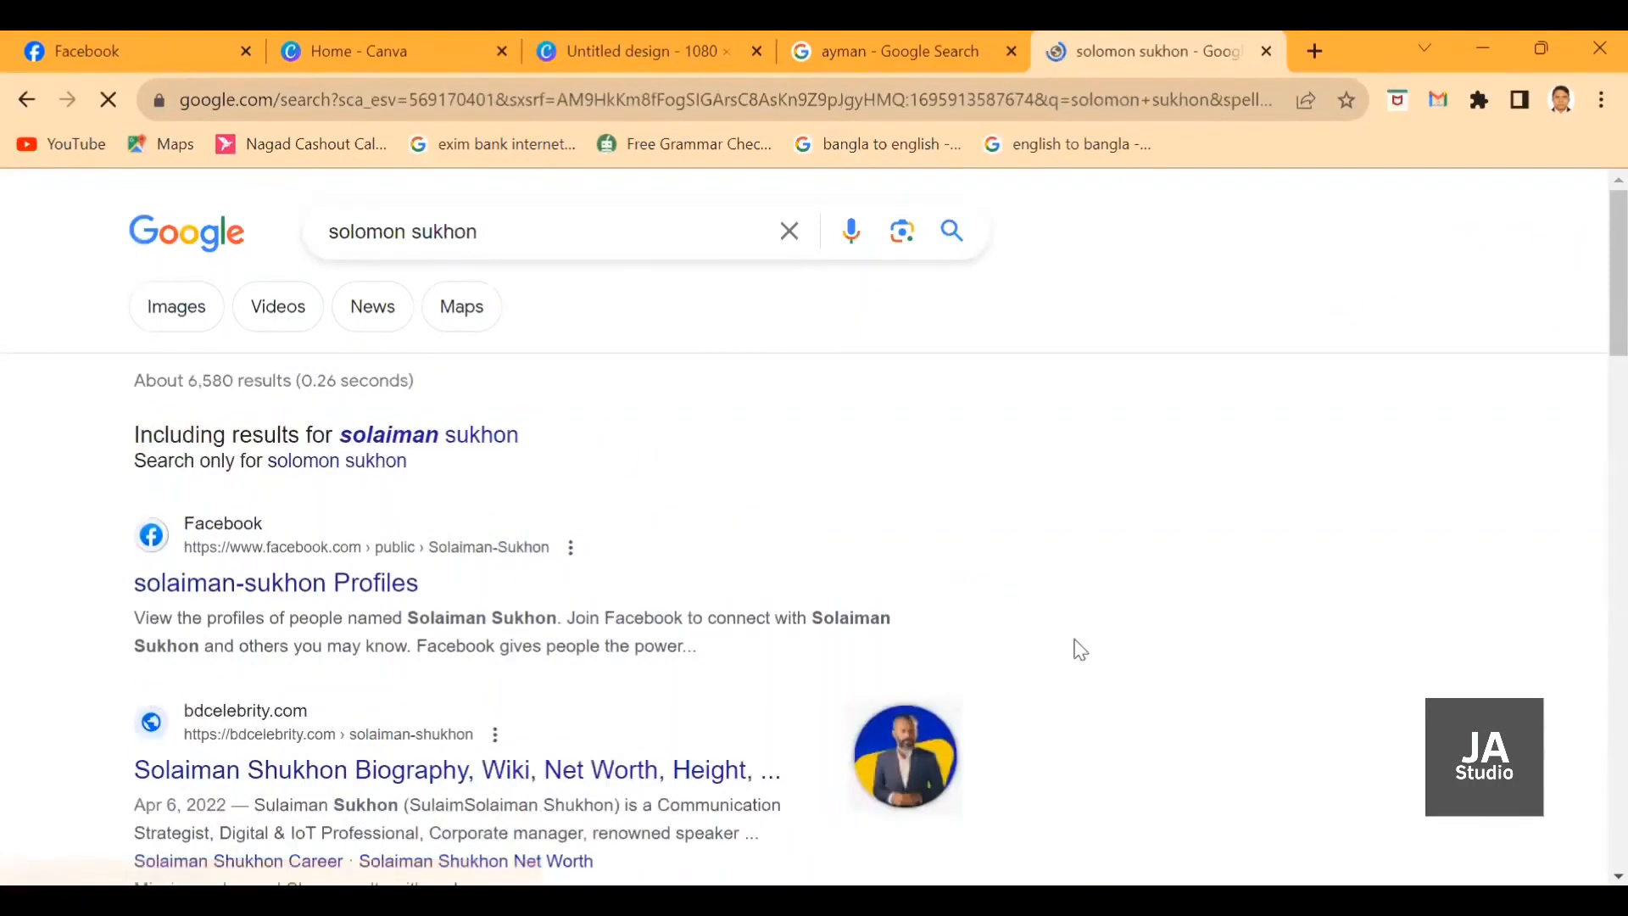
pyautogui.click(185, 309)
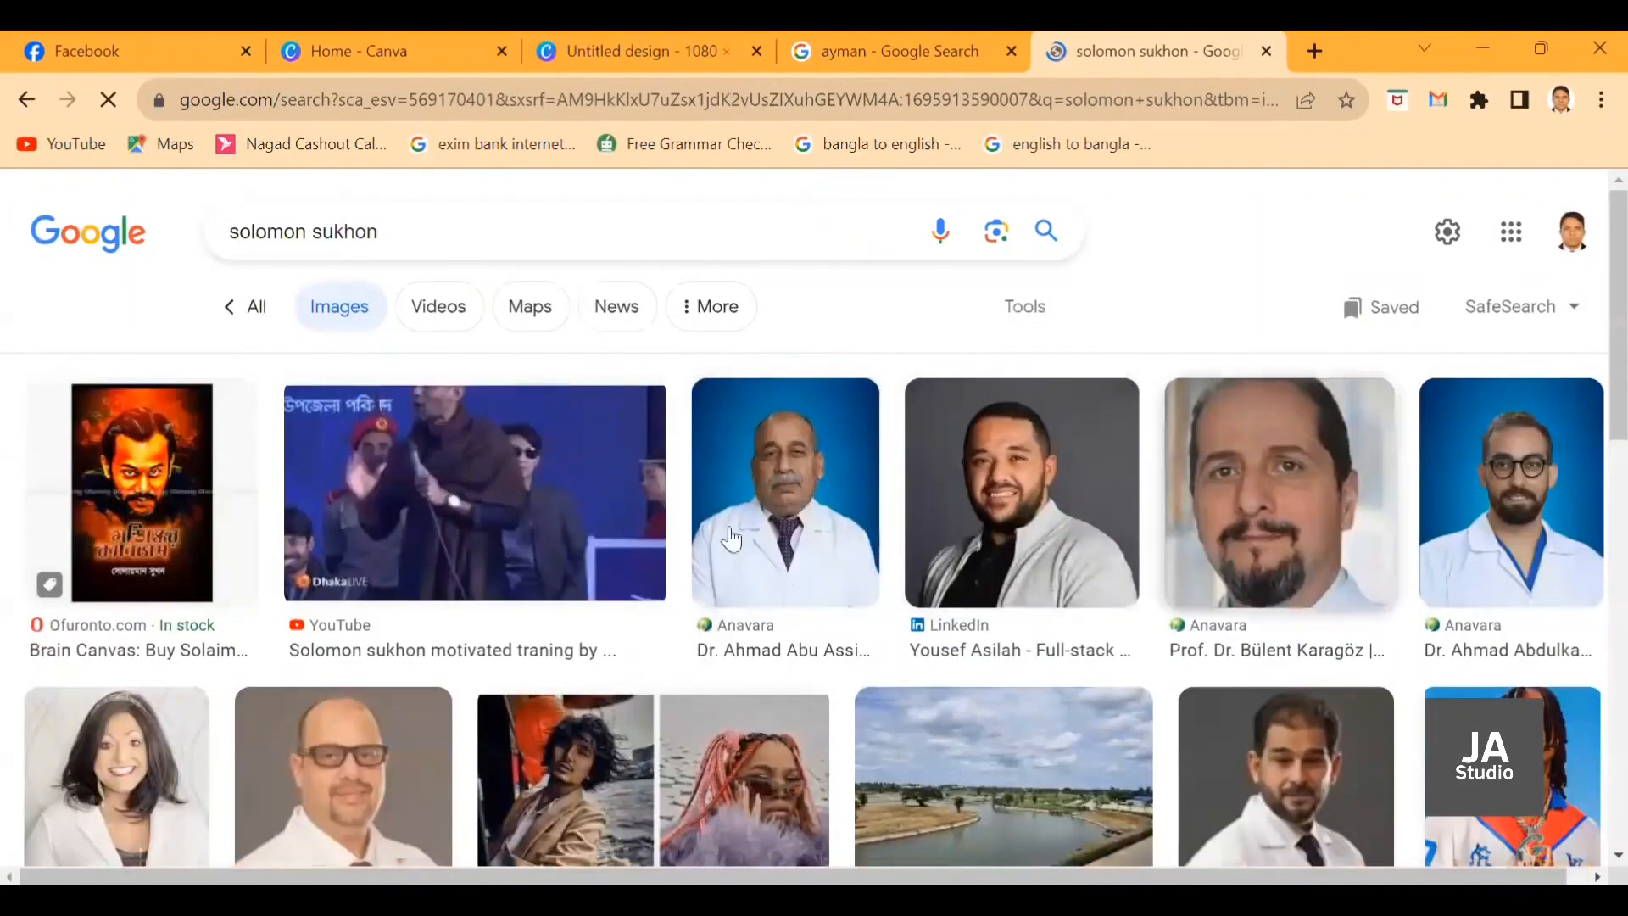
# Look through the image results and correct the Google Images search to "solaimon sukhon".
pyautogui.scroll(-2, 750, 562)
pyautogui.scroll(-6, 786, 625)
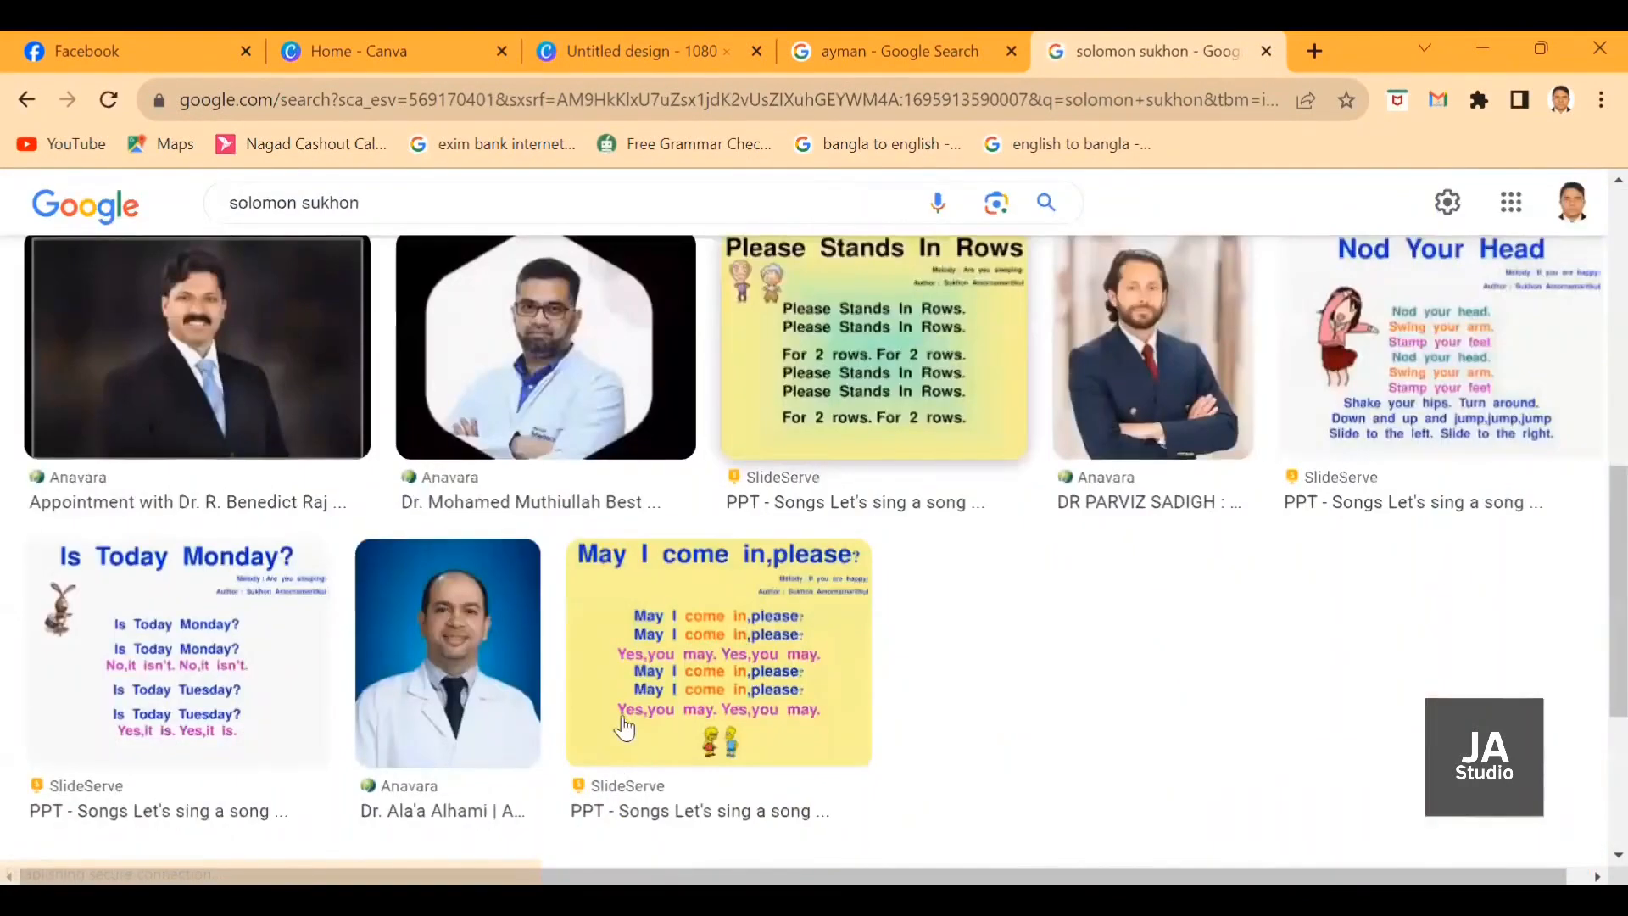
pyautogui.scroll(8, 787, 625)
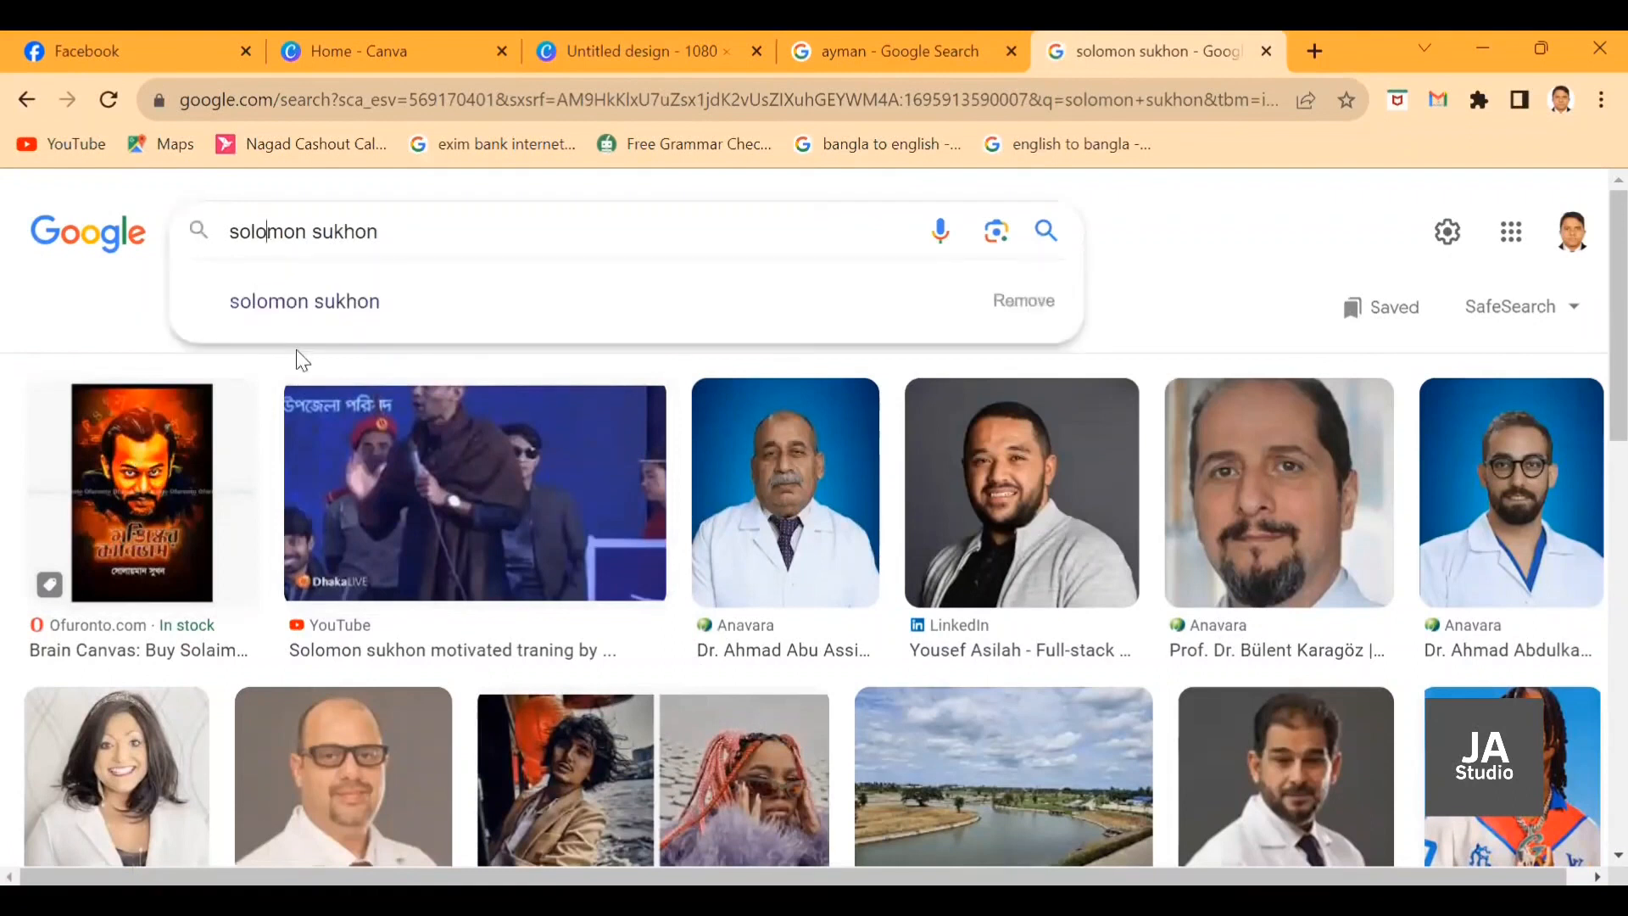
pyautogui.press('BackSpace')
pyautogui.write('ai')
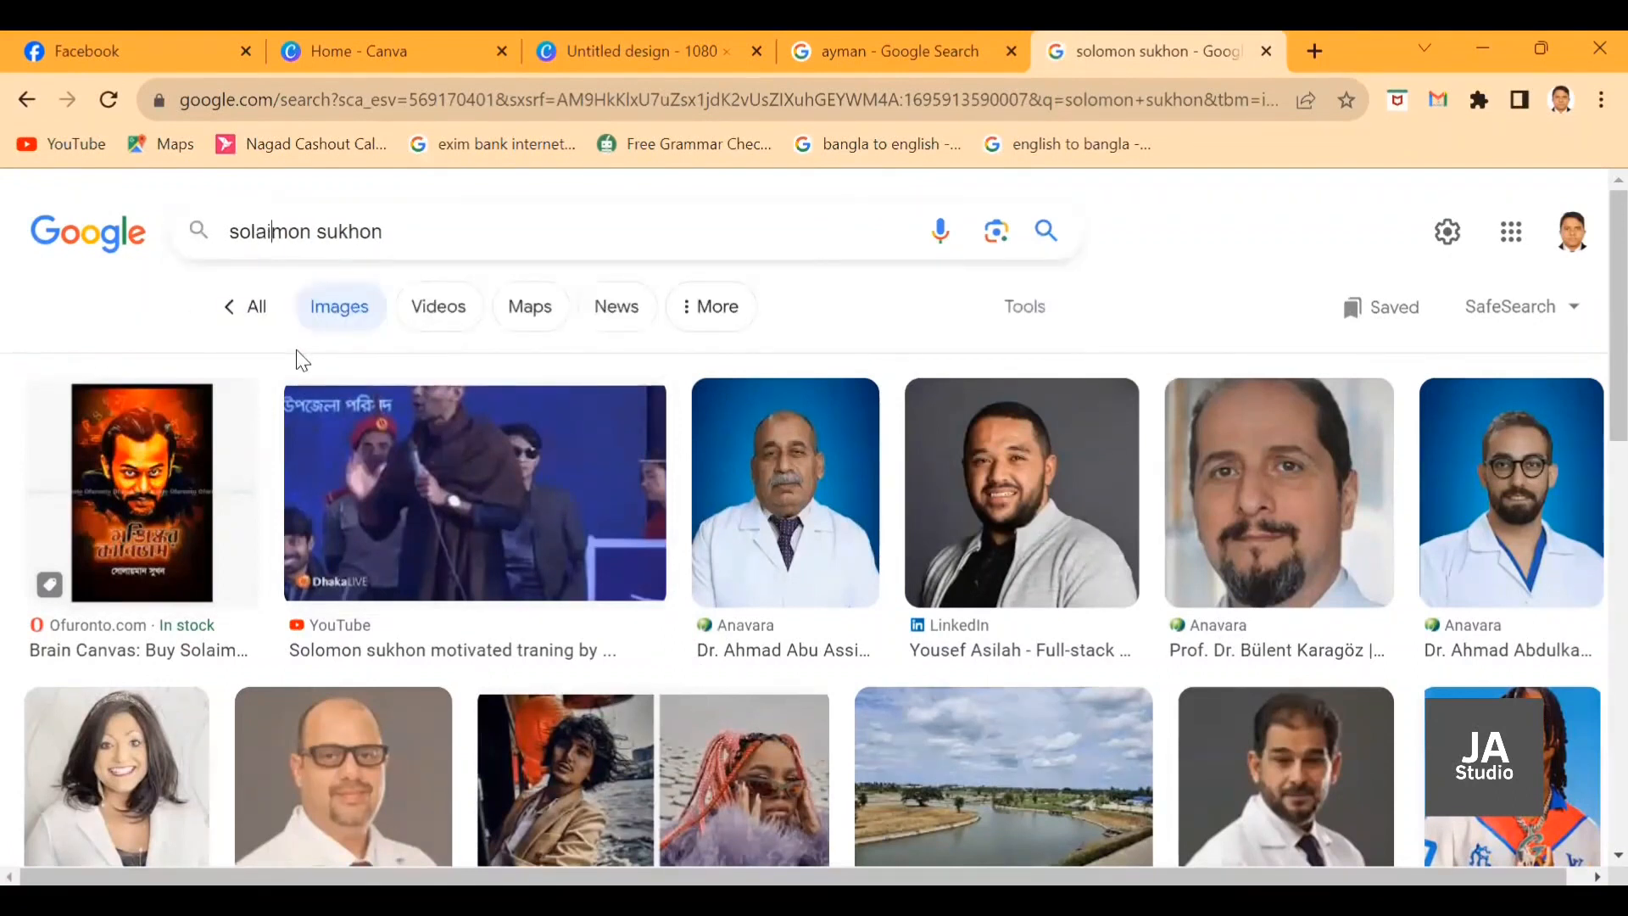
pyautogui.press('Return')
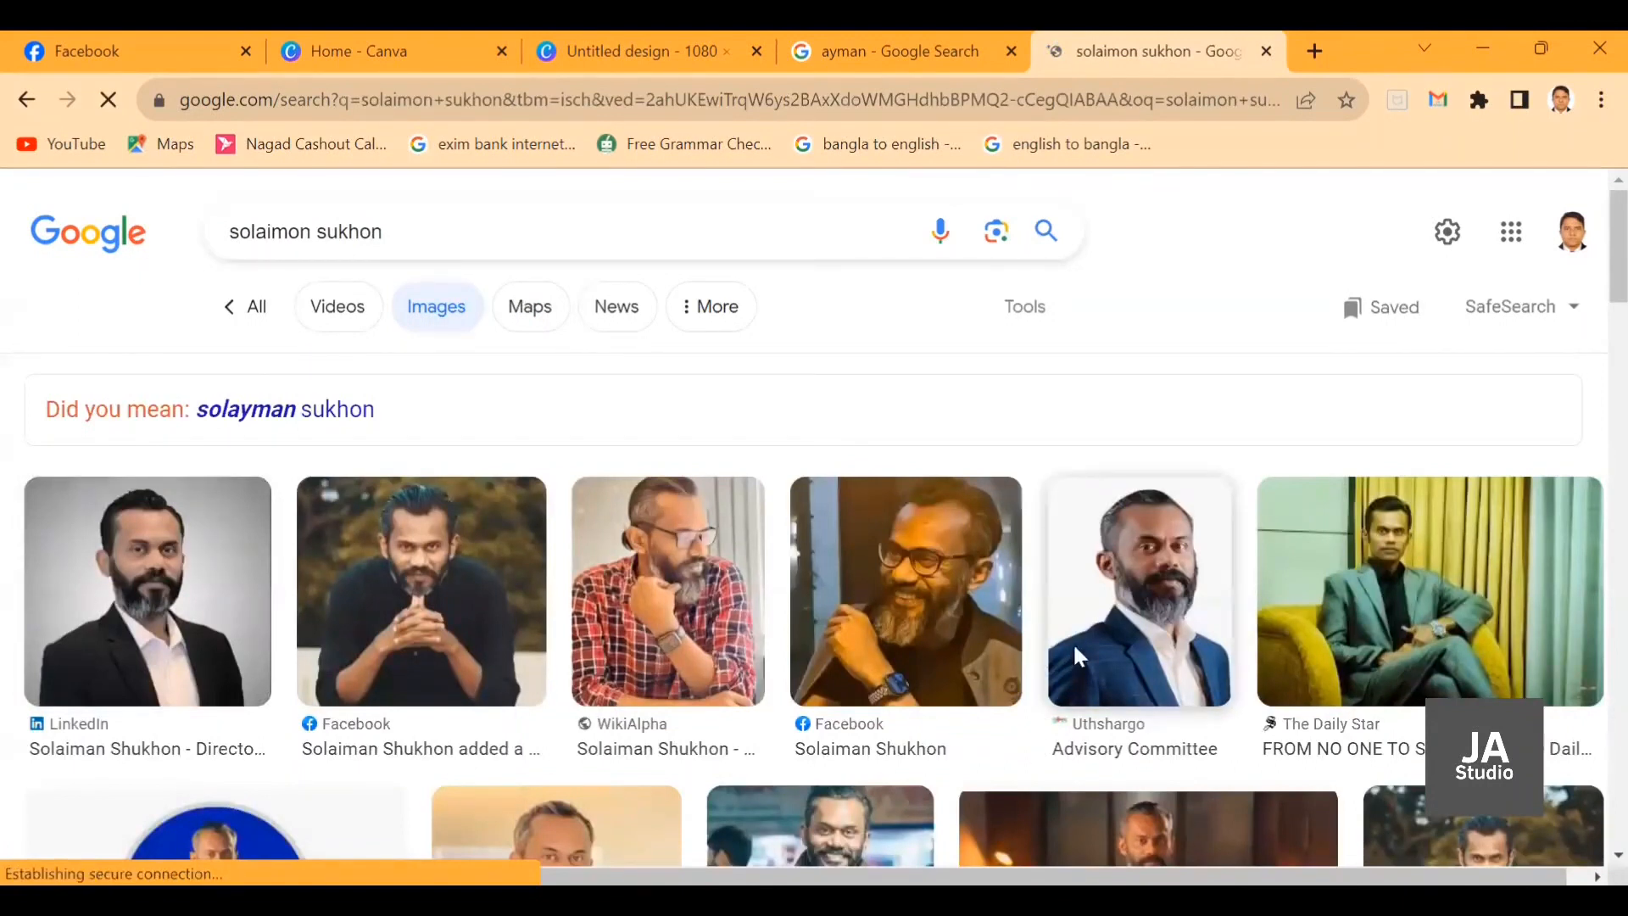
# Choose the Facebook photo of the speaker in a black shirt with clasped hands and save it as "download" in JPEG format to Downloads.
pyautogui.scroll(-3, 1070, 643)
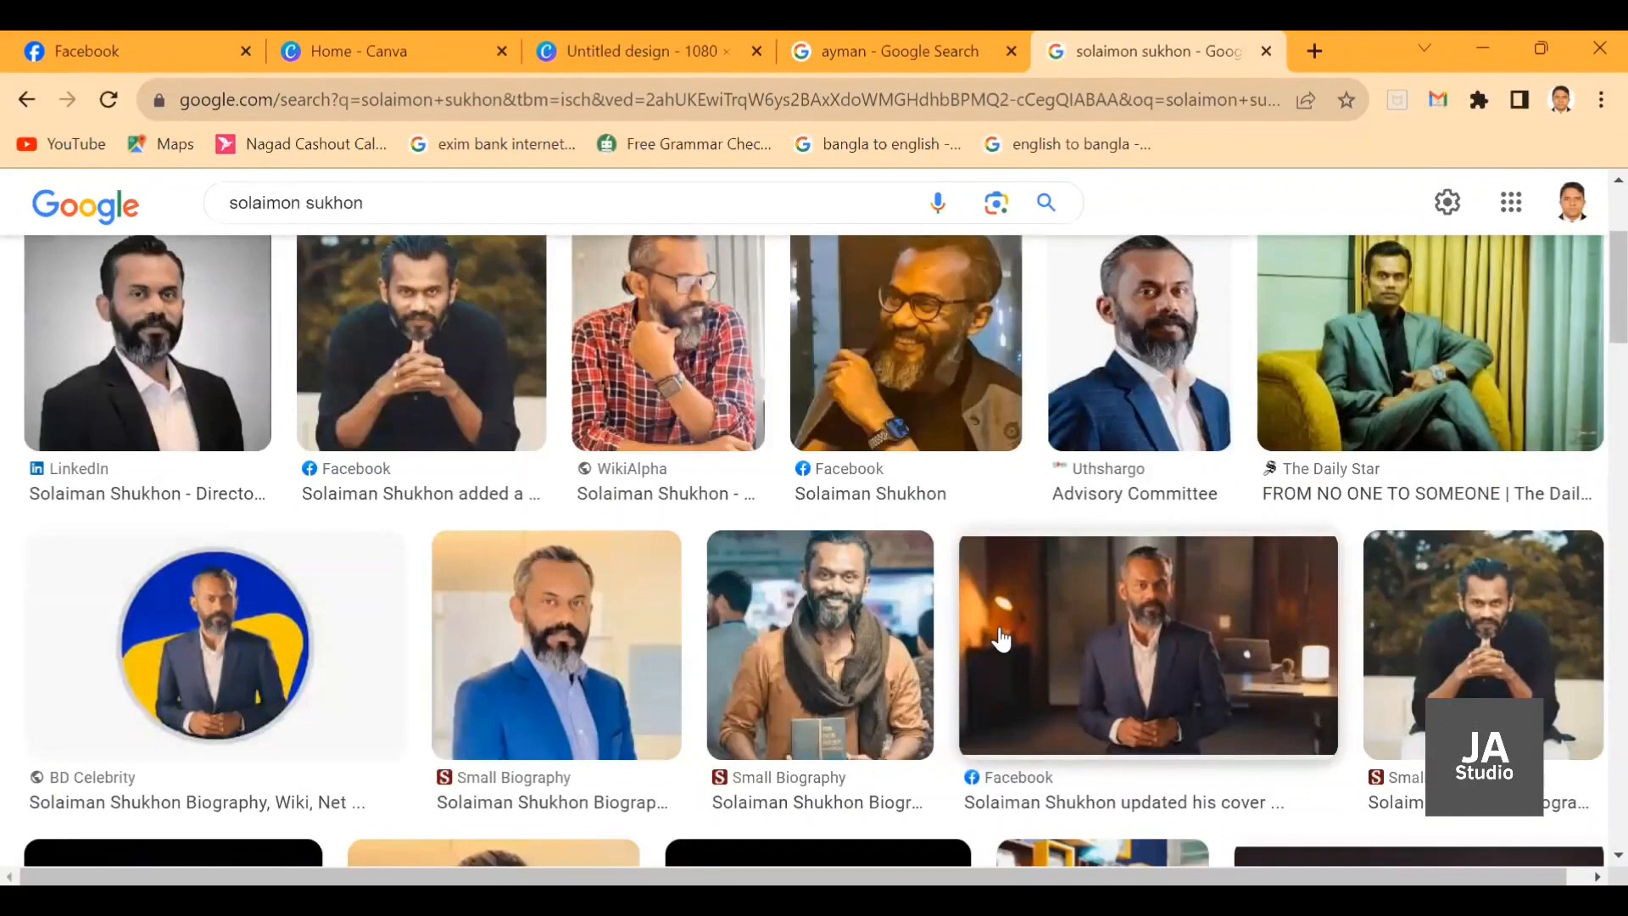
pyautogui.scroll(-9, 903, 526)
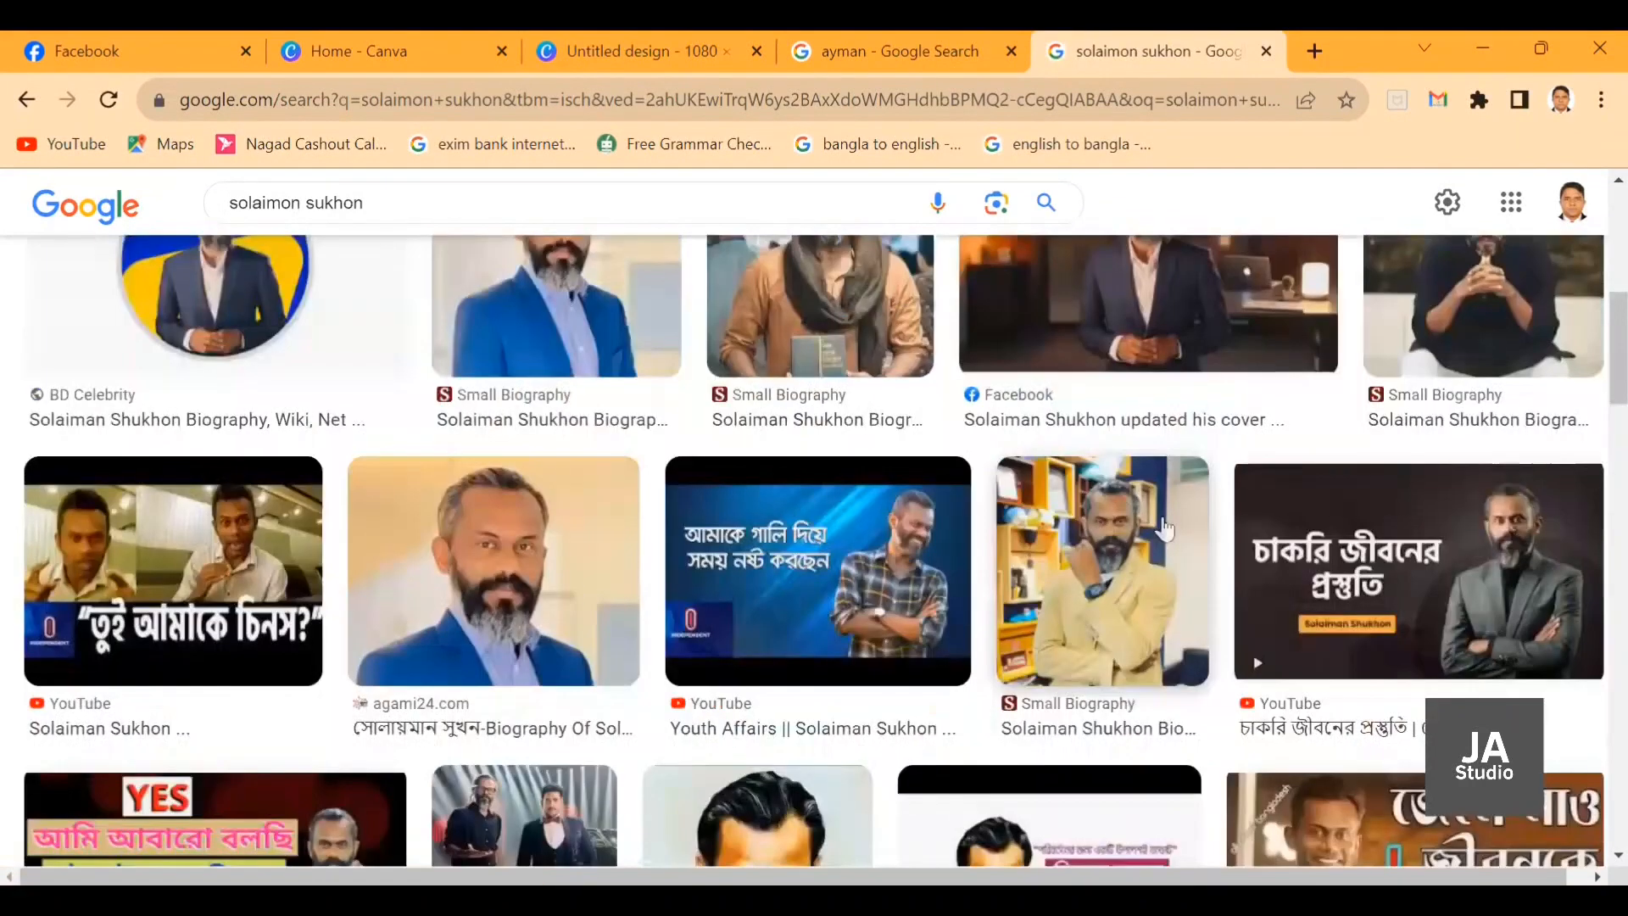
pyautogui.scroll(-3, 1225, 623)
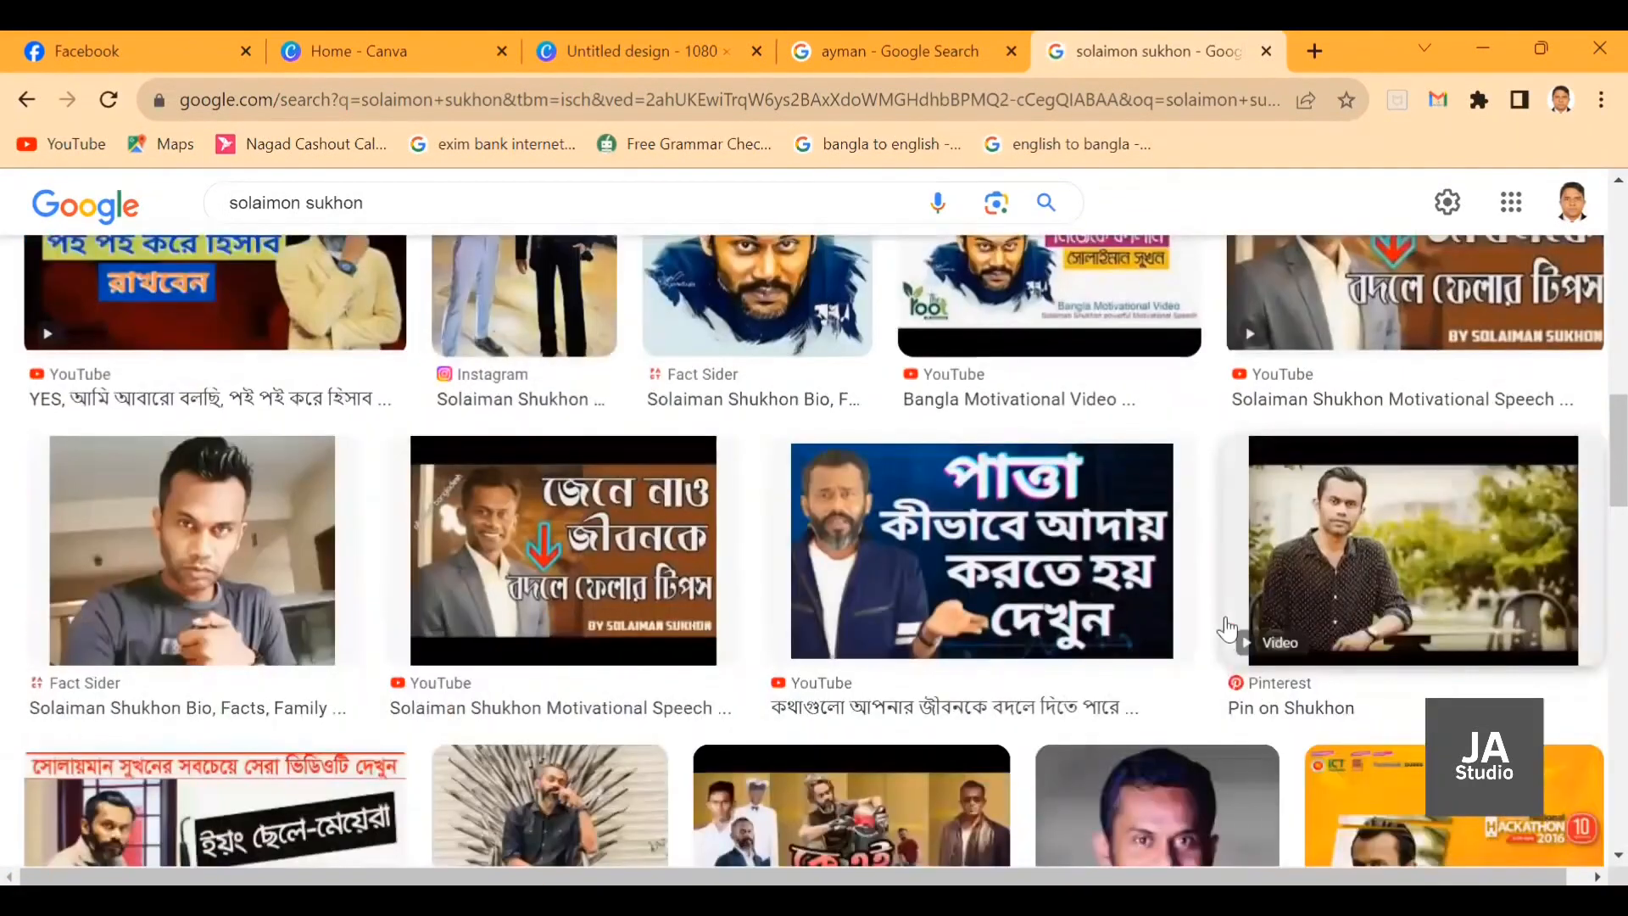
pyautogui.scroll(10, 1060, 594)
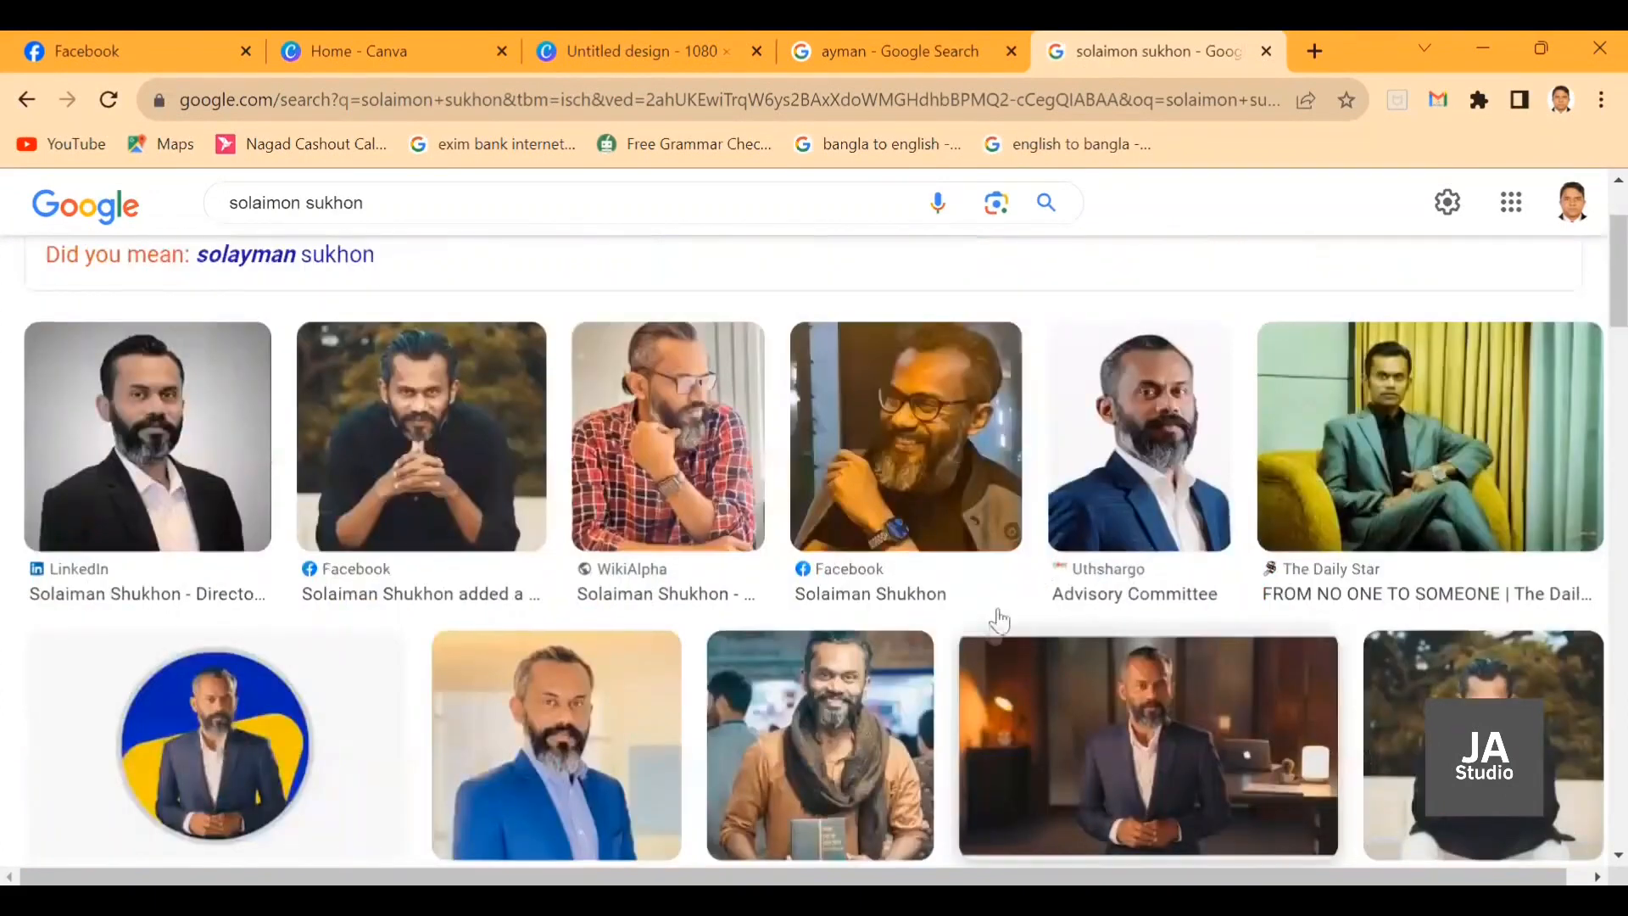
pyautogui.scroll(1, 1018, 611)
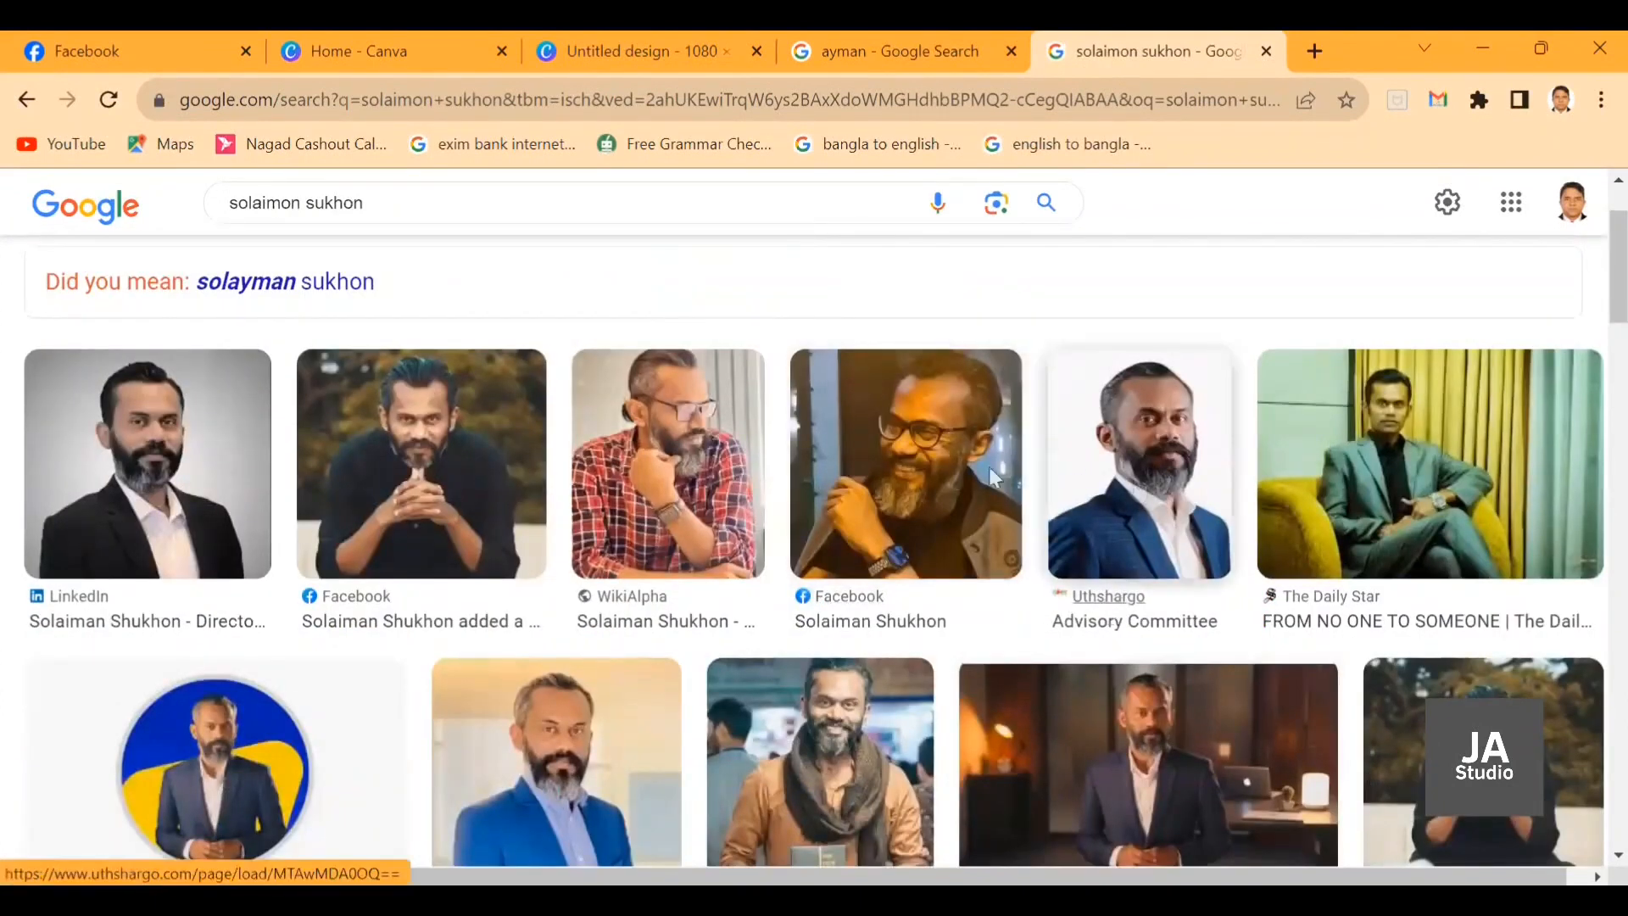
pyautogui.click(487, 455)
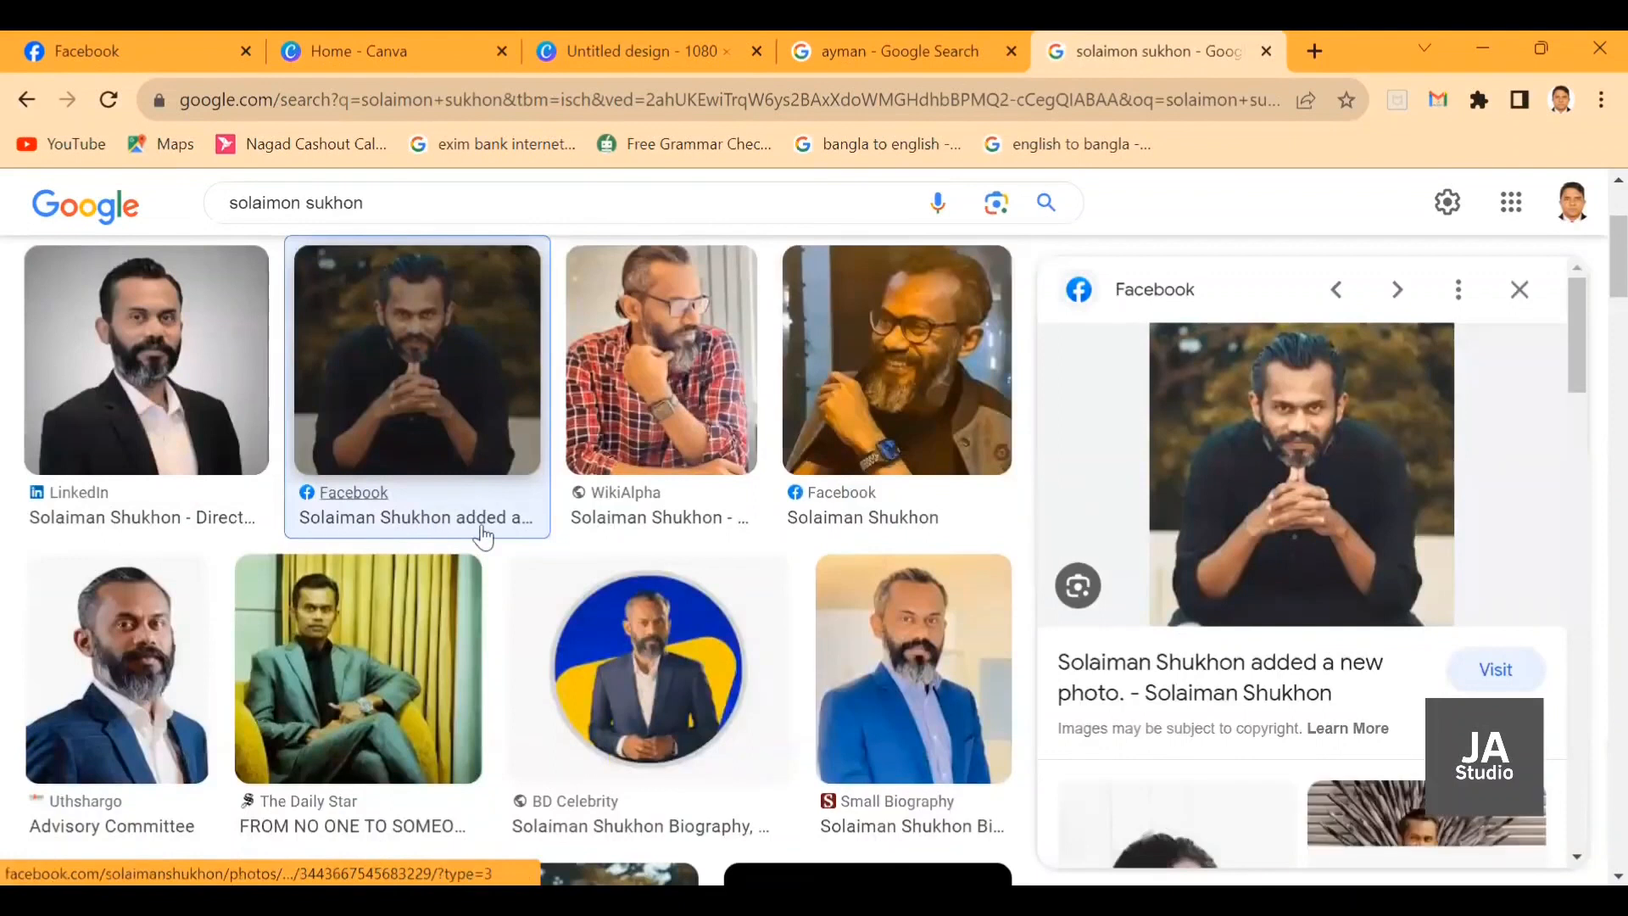
pyautogui.rightClick(1264, 422)
pyautogui.click(1370, 661)
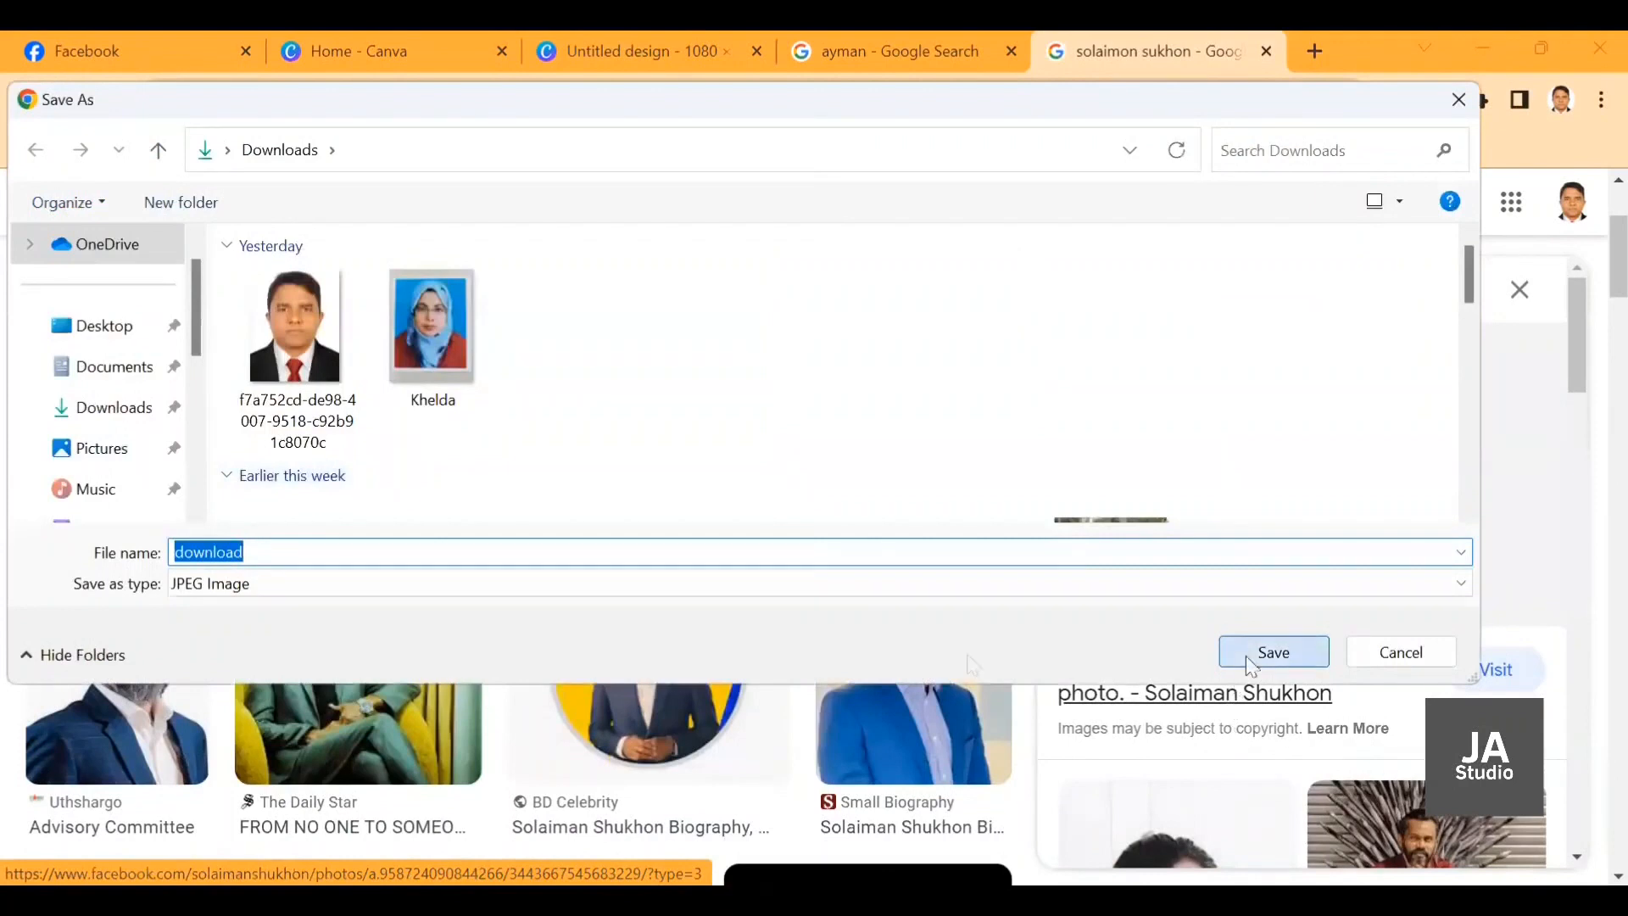
pyautogui.press('Return')
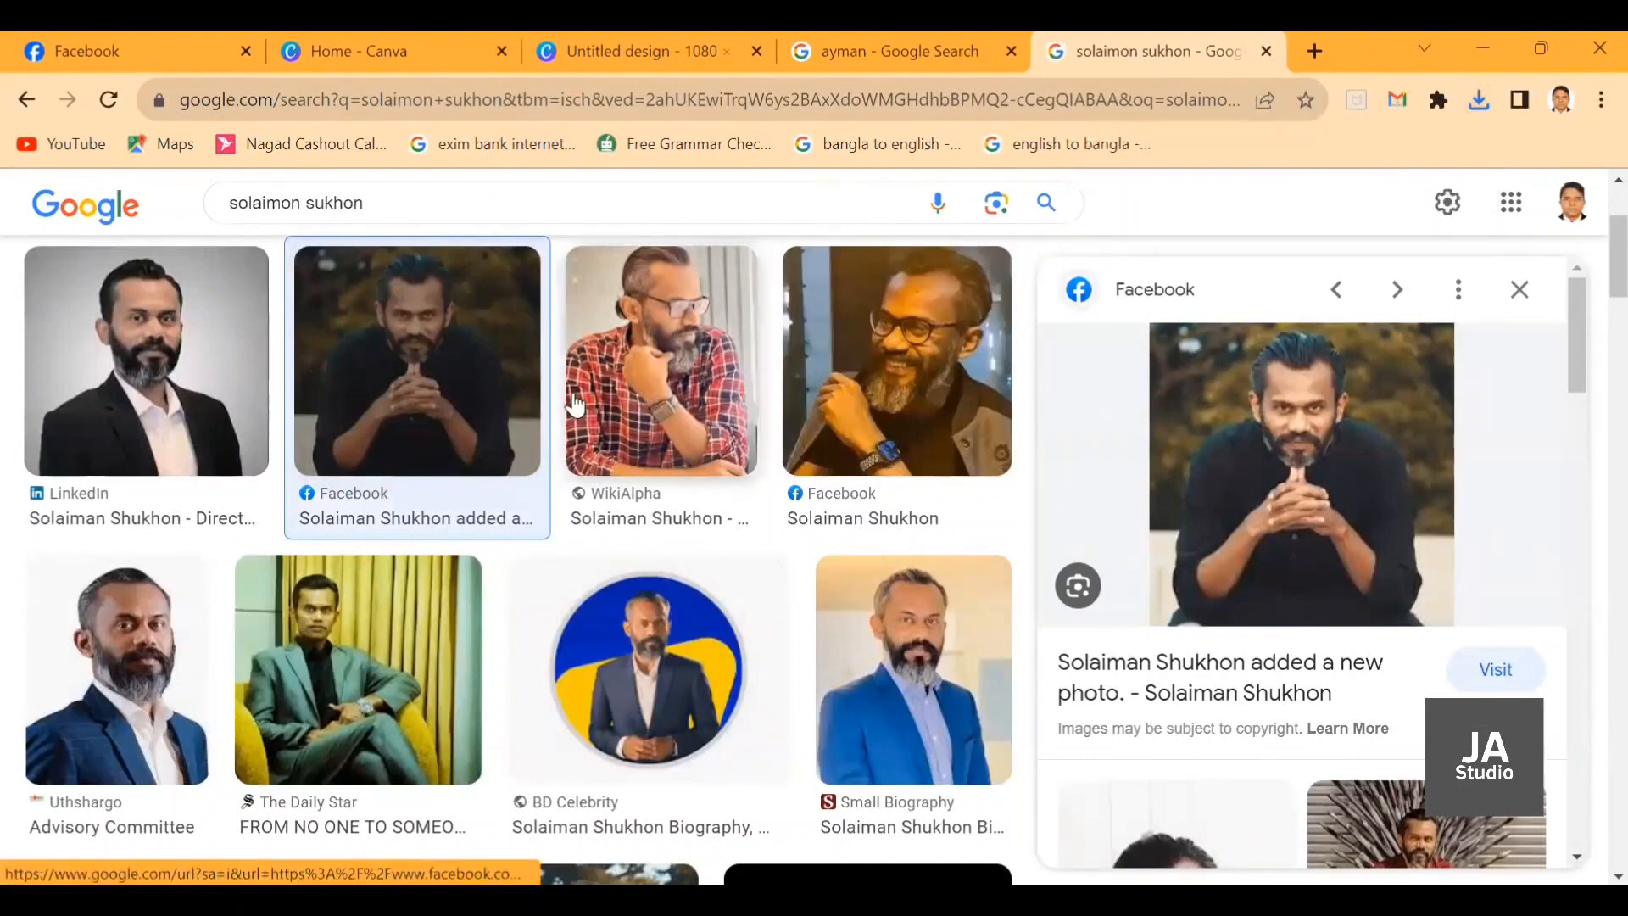
# Switch back to the blank 1080 × 1080 px Canva design and show its uploaded images.
pyautogui.scroll(3, 579, 397)
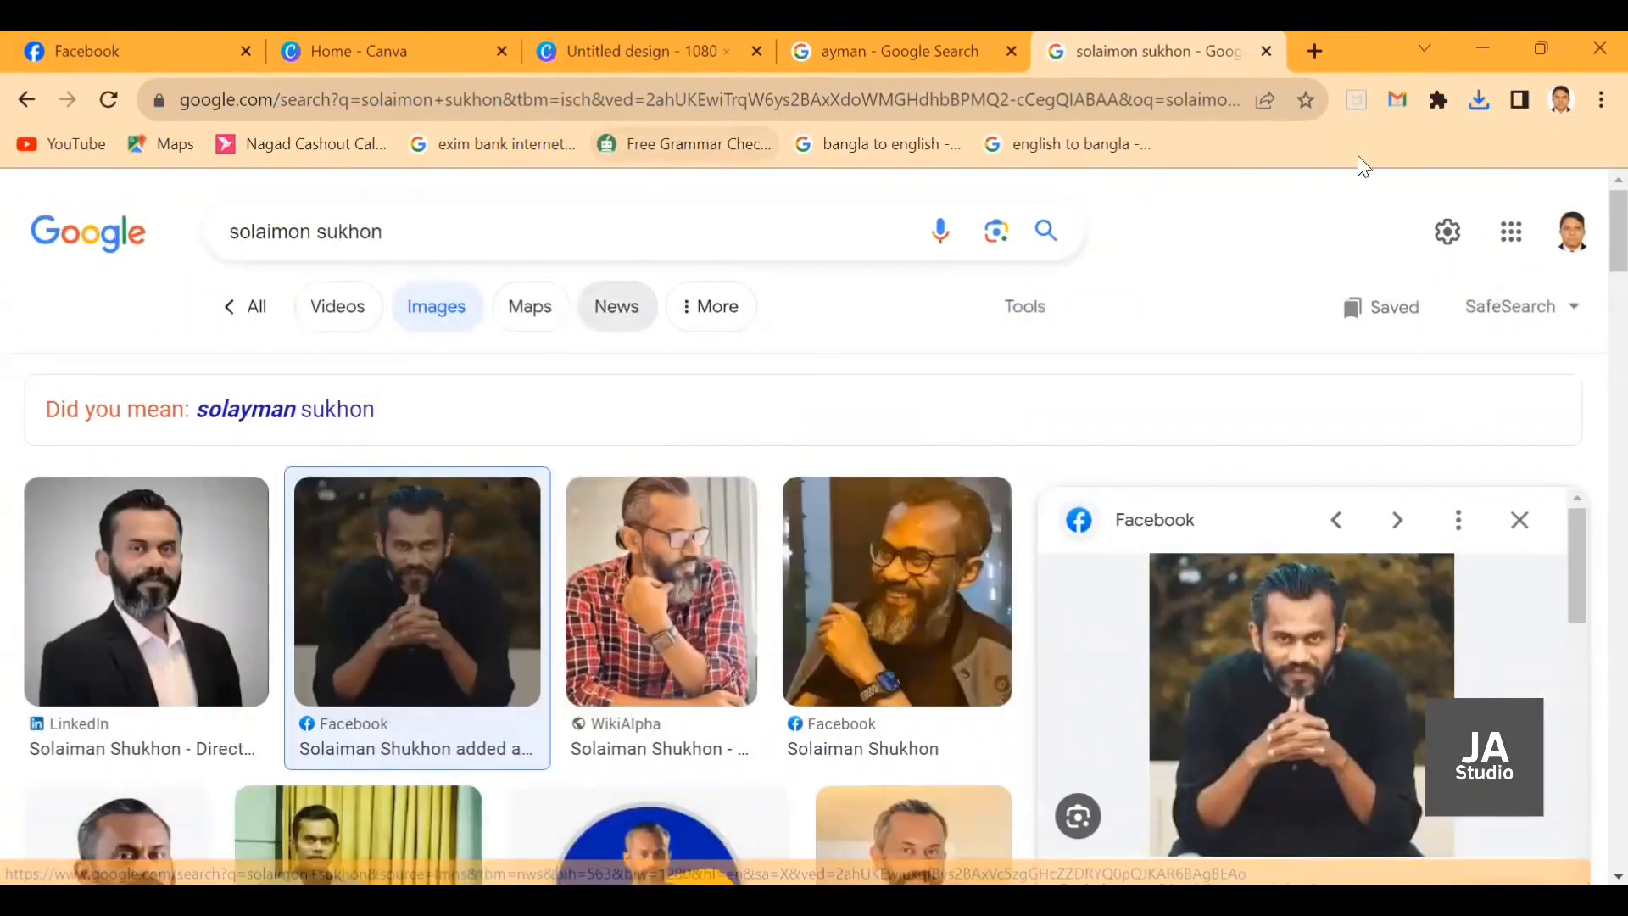
pyautogui.click(641, 51)
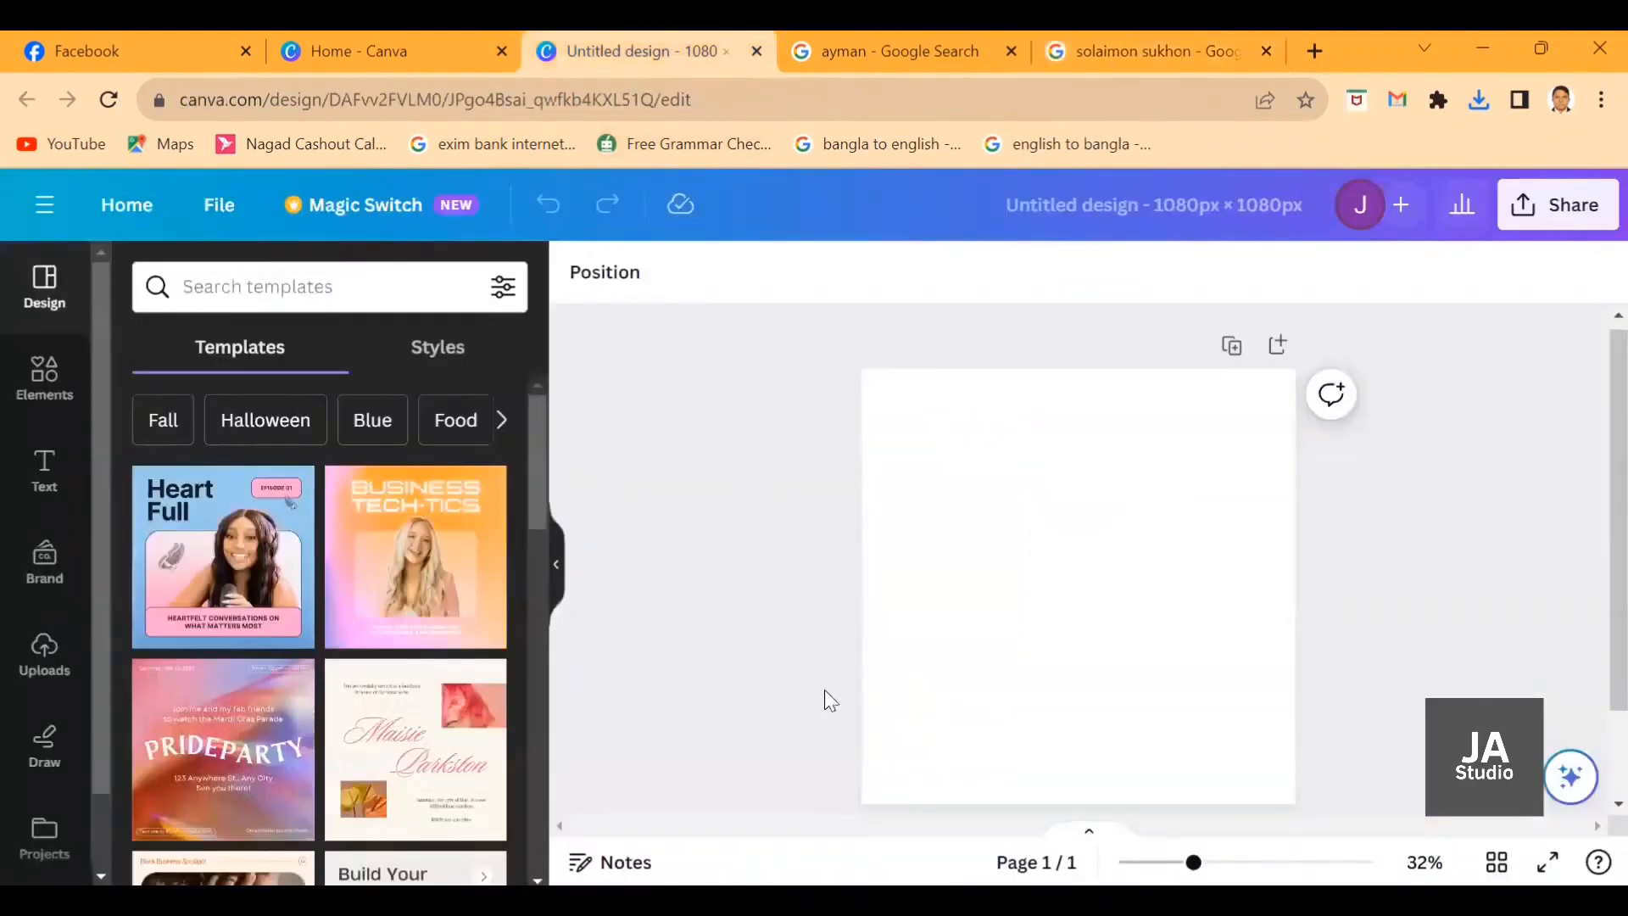
pyautogui.click(1062, 619)
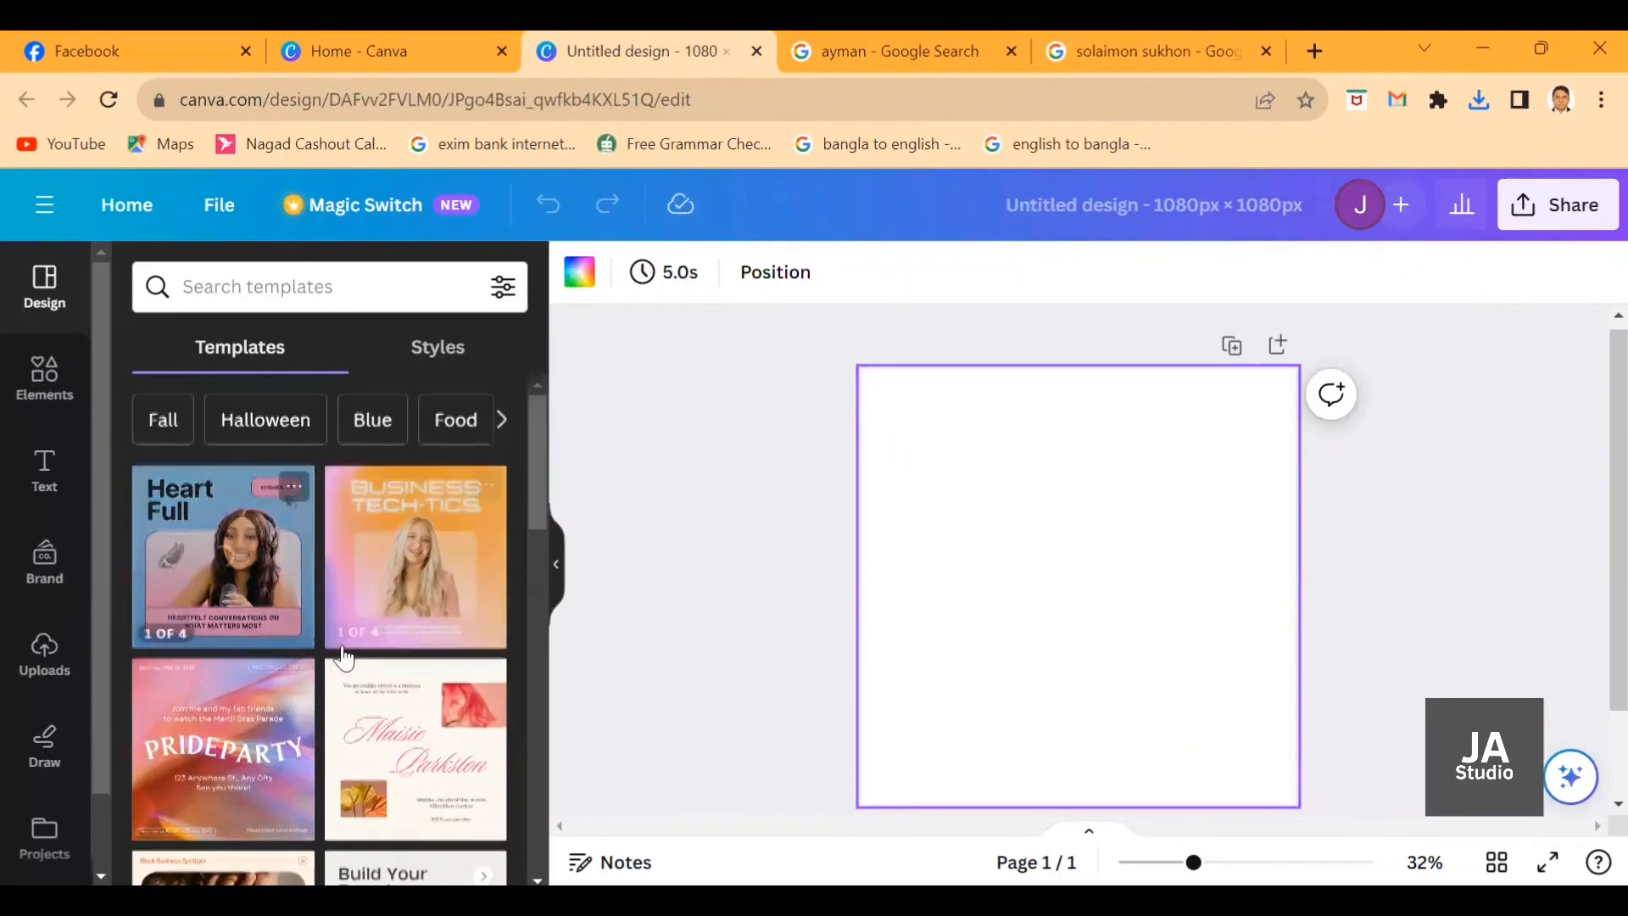
pyautogui.scroll(-5, 279, 701)
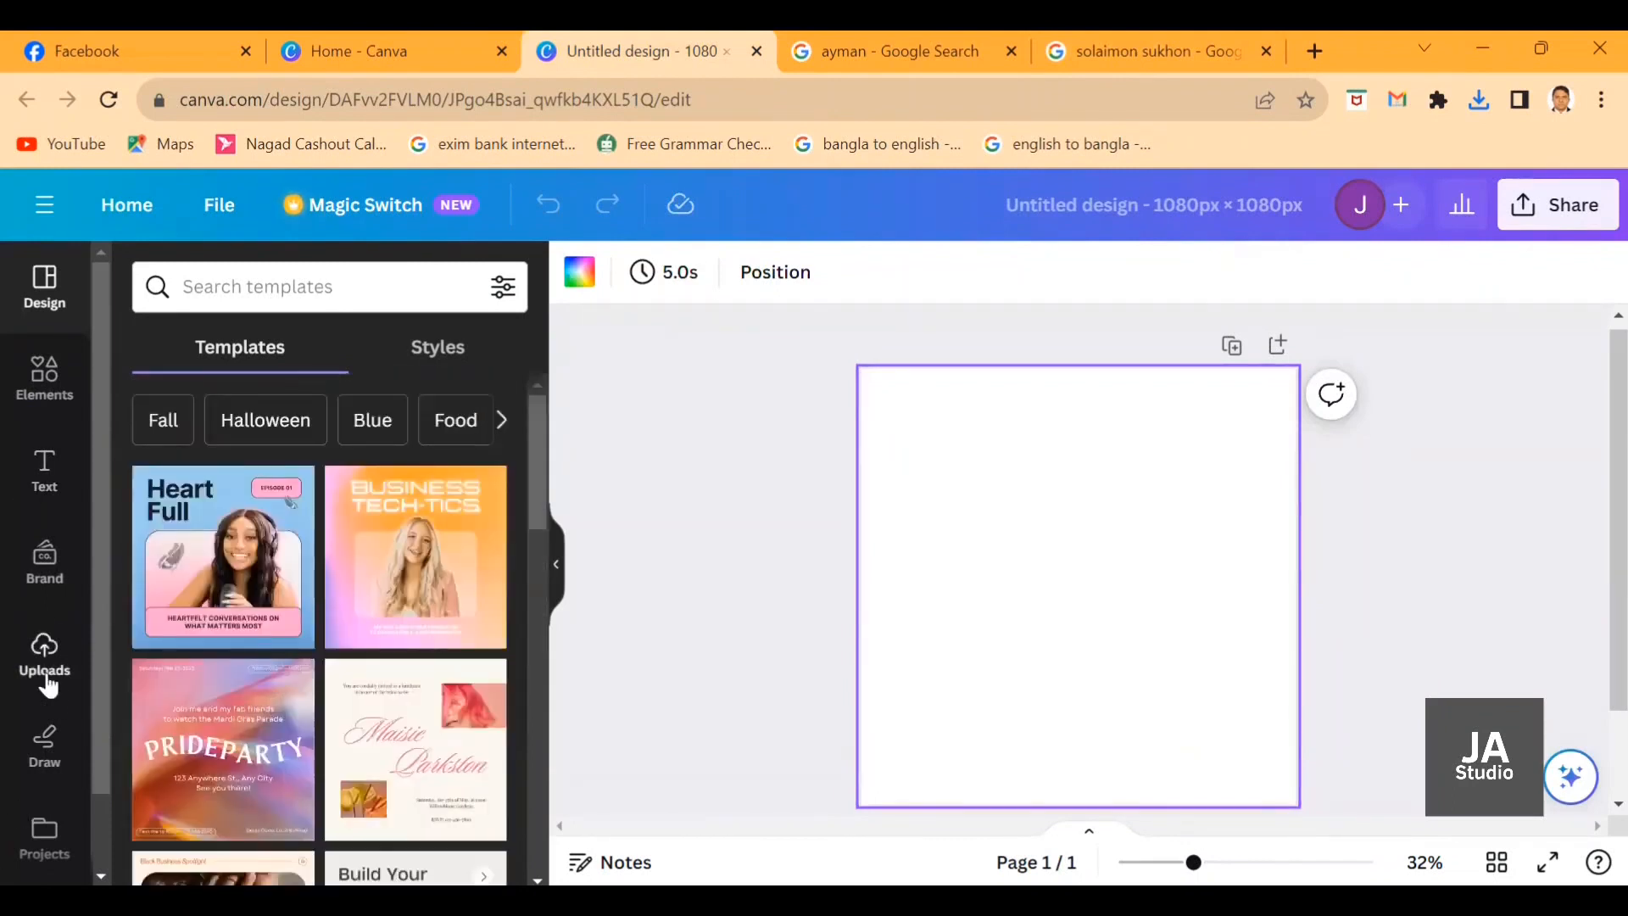
pyautogui.click(46, 651)
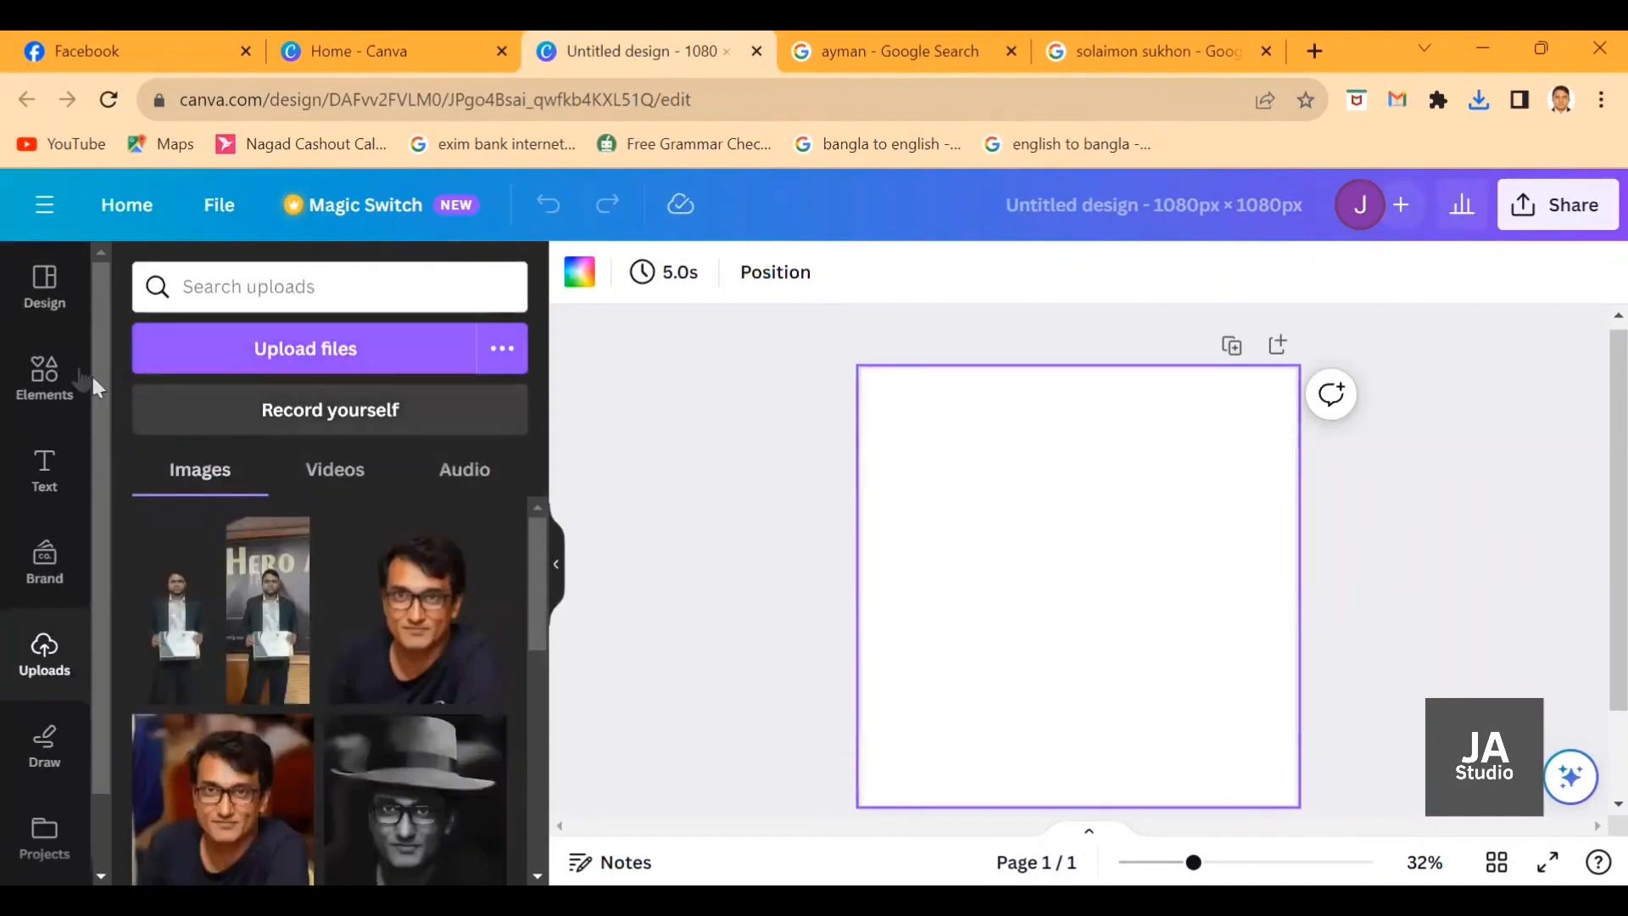
# Bring up the full shapes collection among the design elements and find the basic geometric shapes.
pyautogui.click(49, 383)
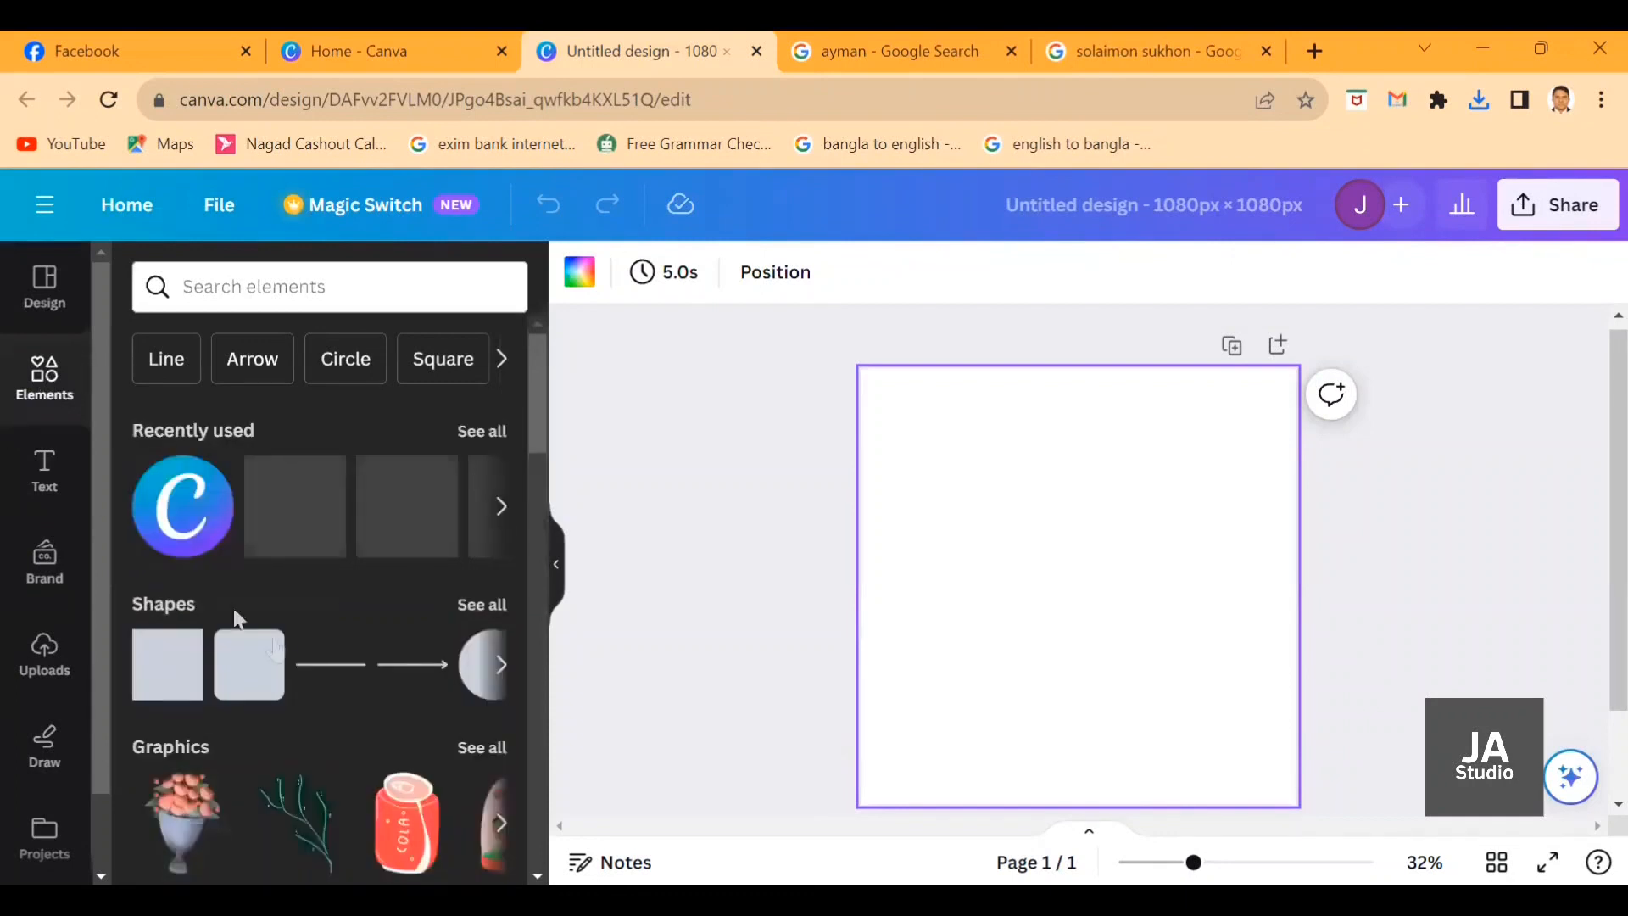
pyautogui.scroll(-1, 447, 629)
pyautogui.scroll(1, 308, 549)
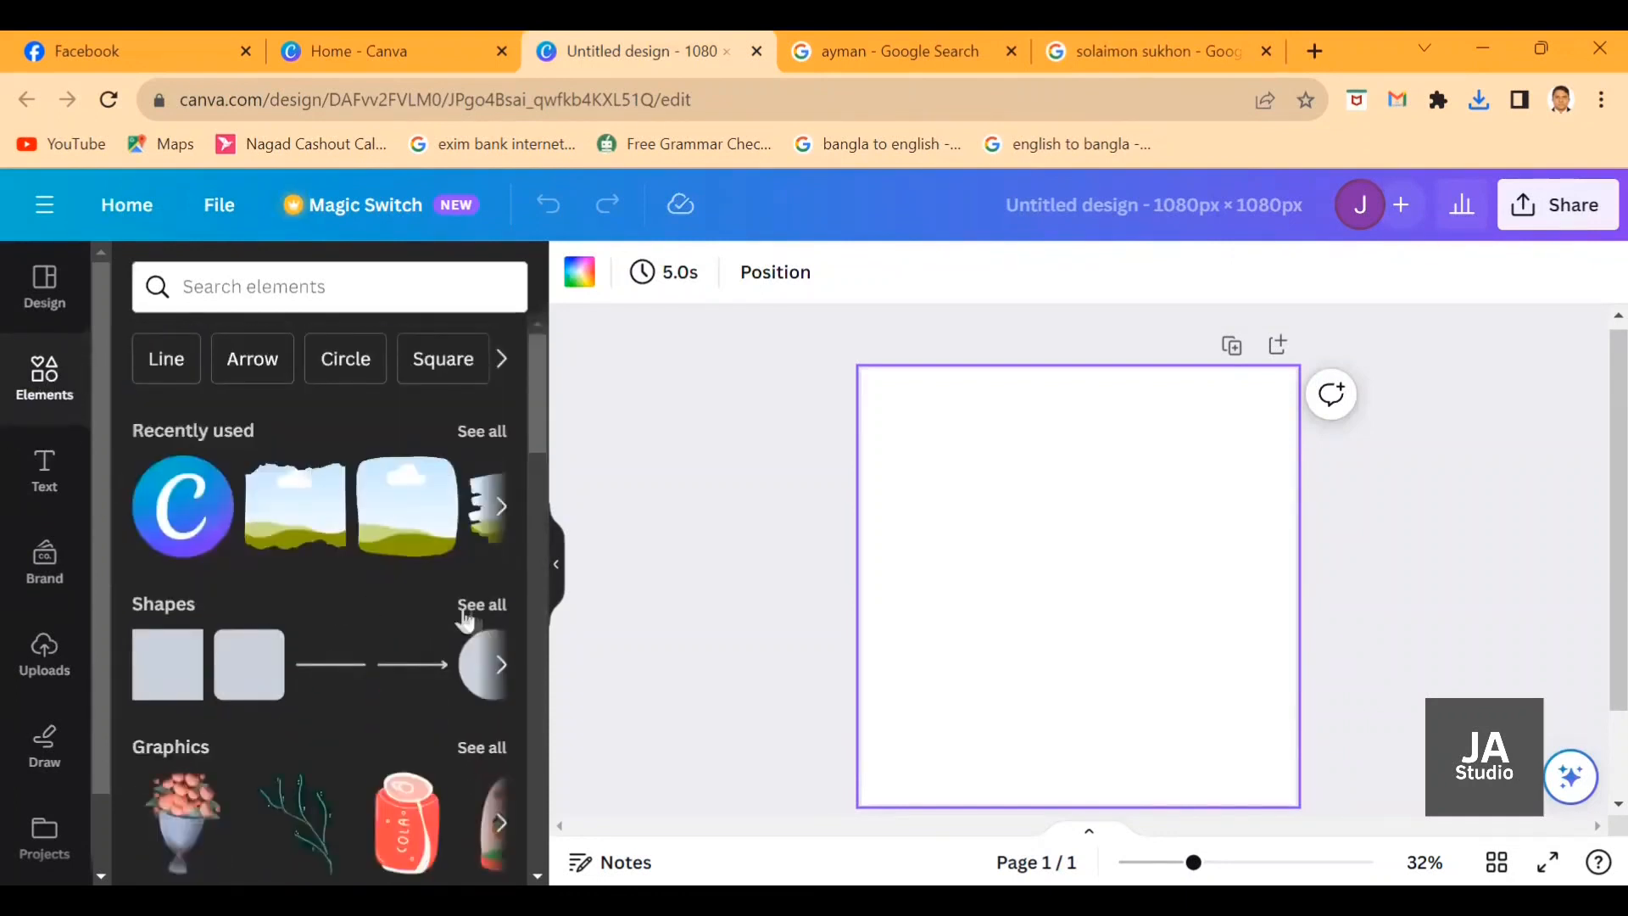
pyautogui.click(472, 617)
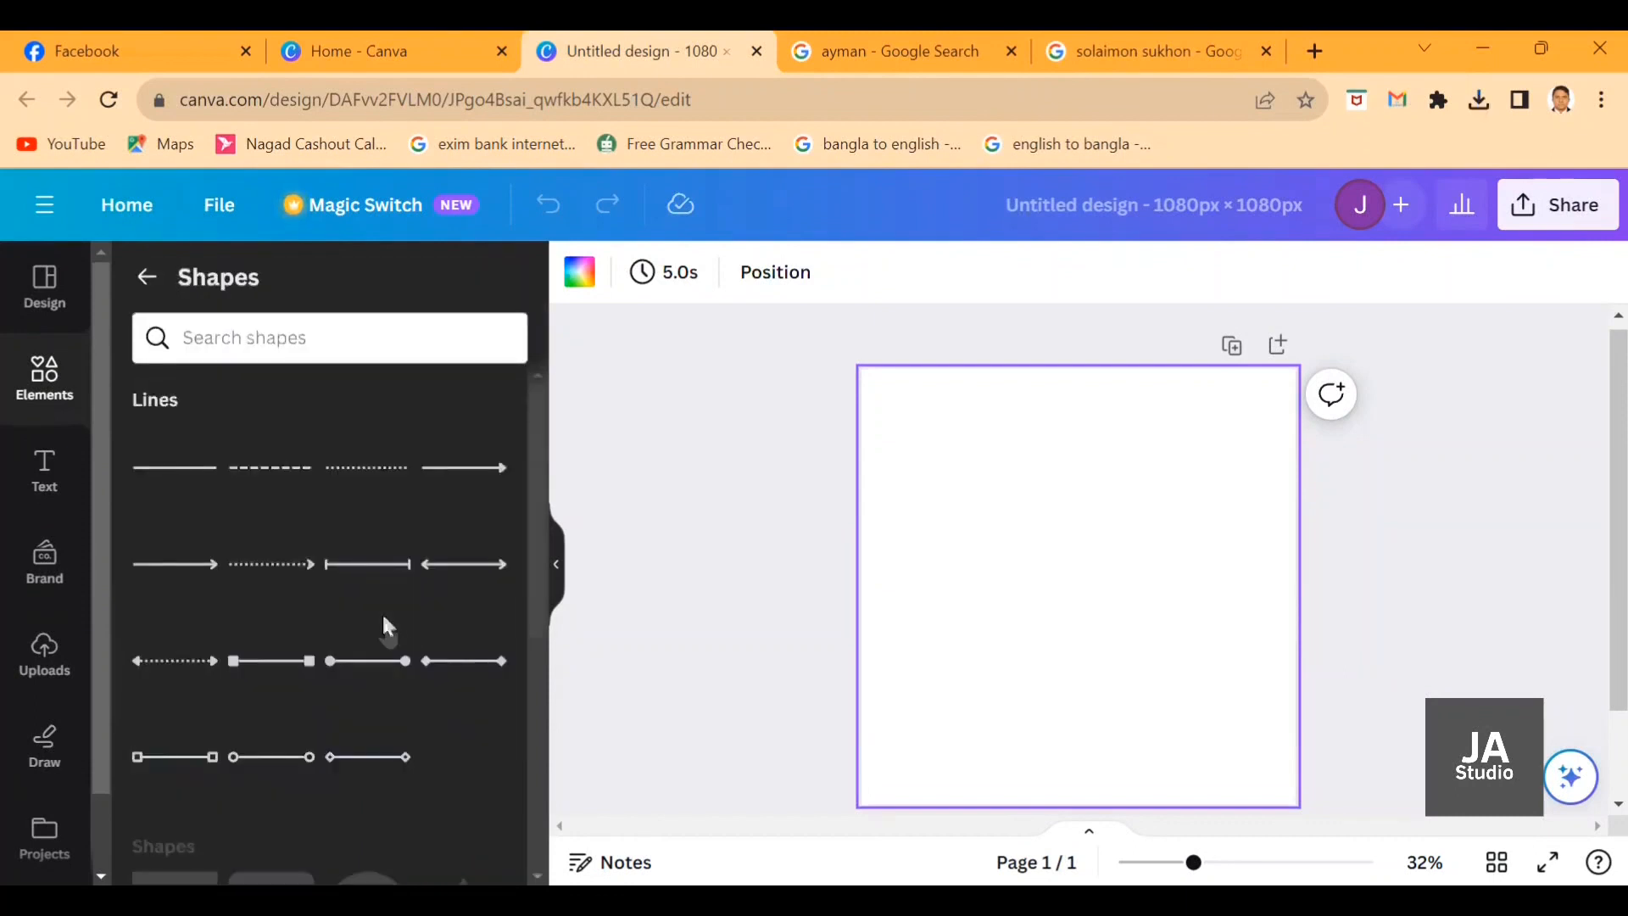
pyautogui.scroll(-3, 469, 574)
pyautogui.scroll(-3, 466, 574)
pyautogui.scroll(3, 280, 704)
pyautogui.scroll(-3, 414, 669)
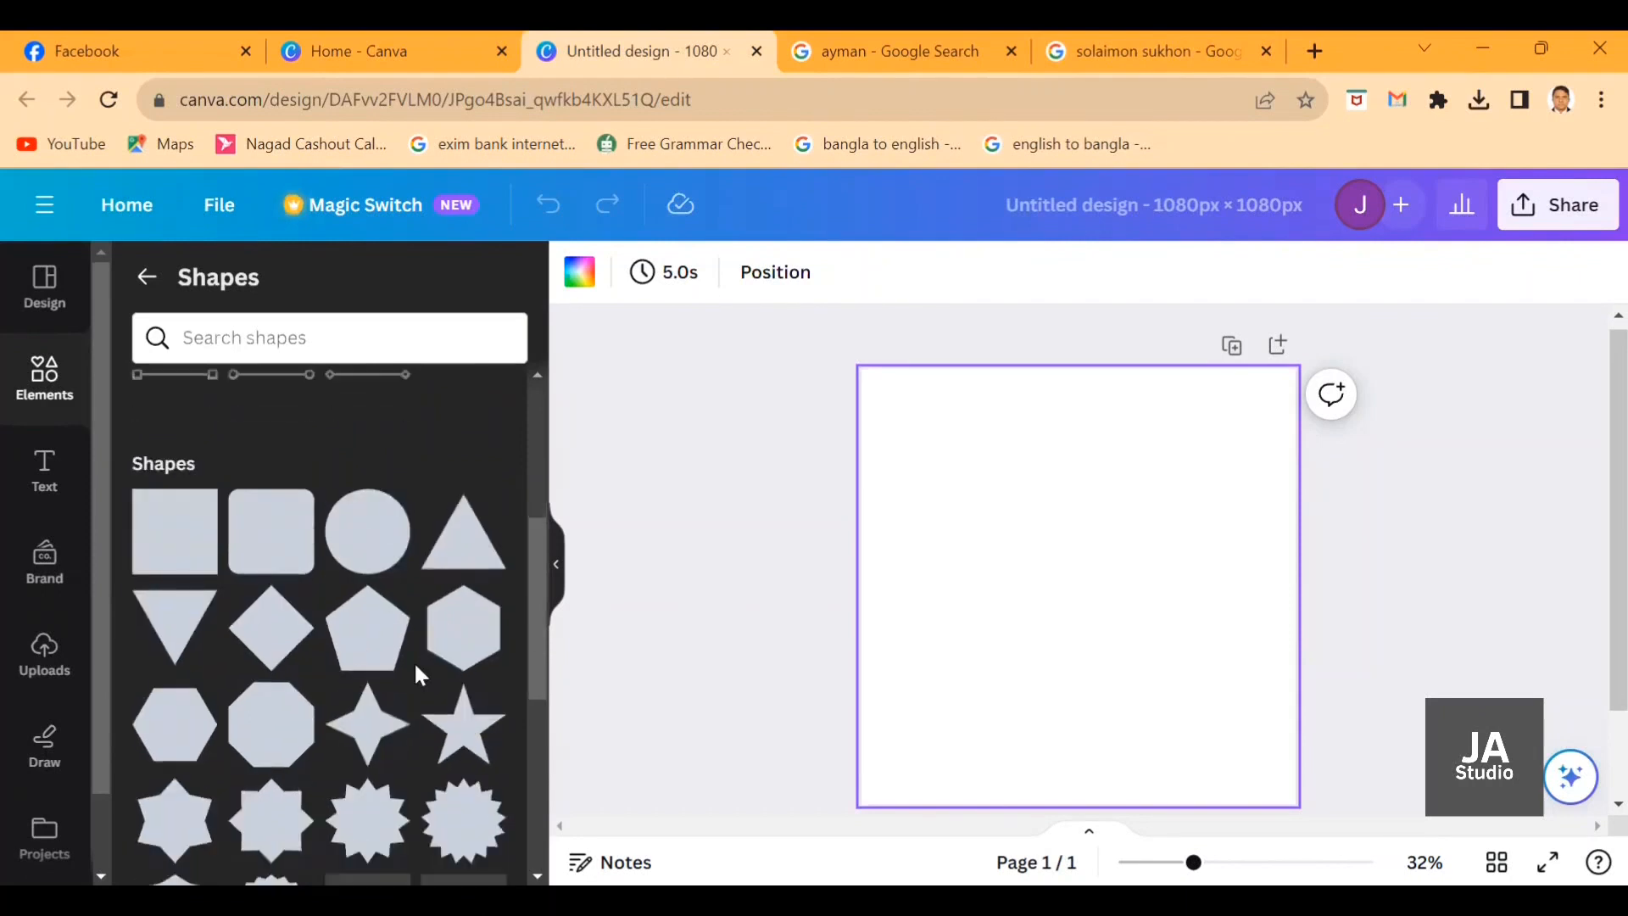
pyautogui.scroll(3, 415, 663)
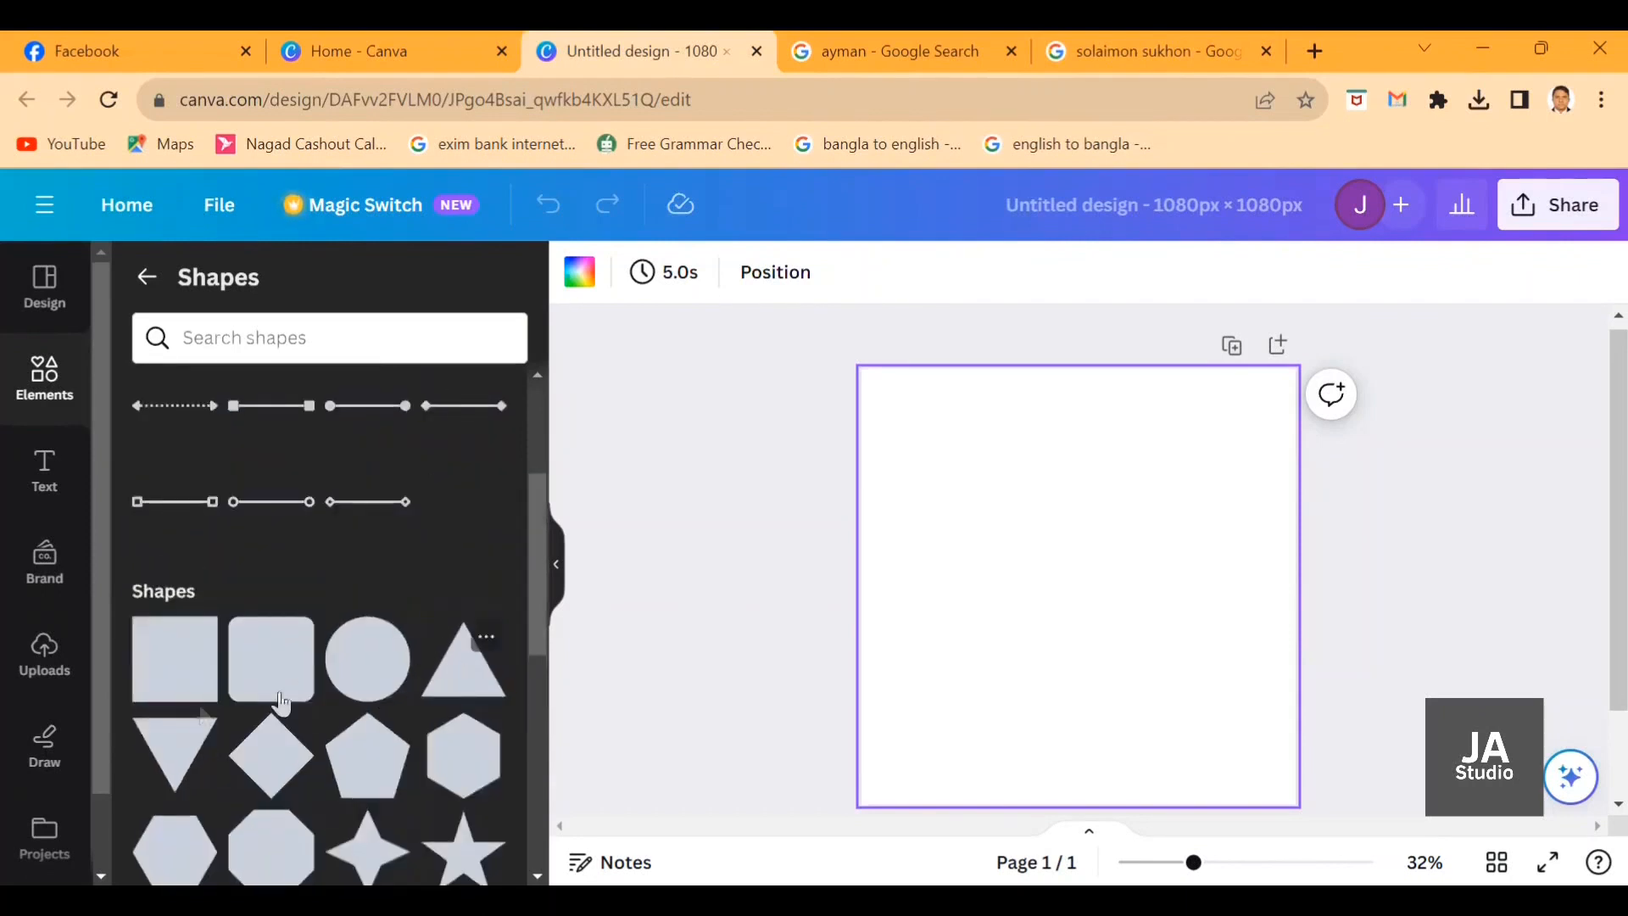
pyautogui.click(155, 676)
pyautogui.moveTo(1069, 634); pyautogui.dragTo(914, 548)
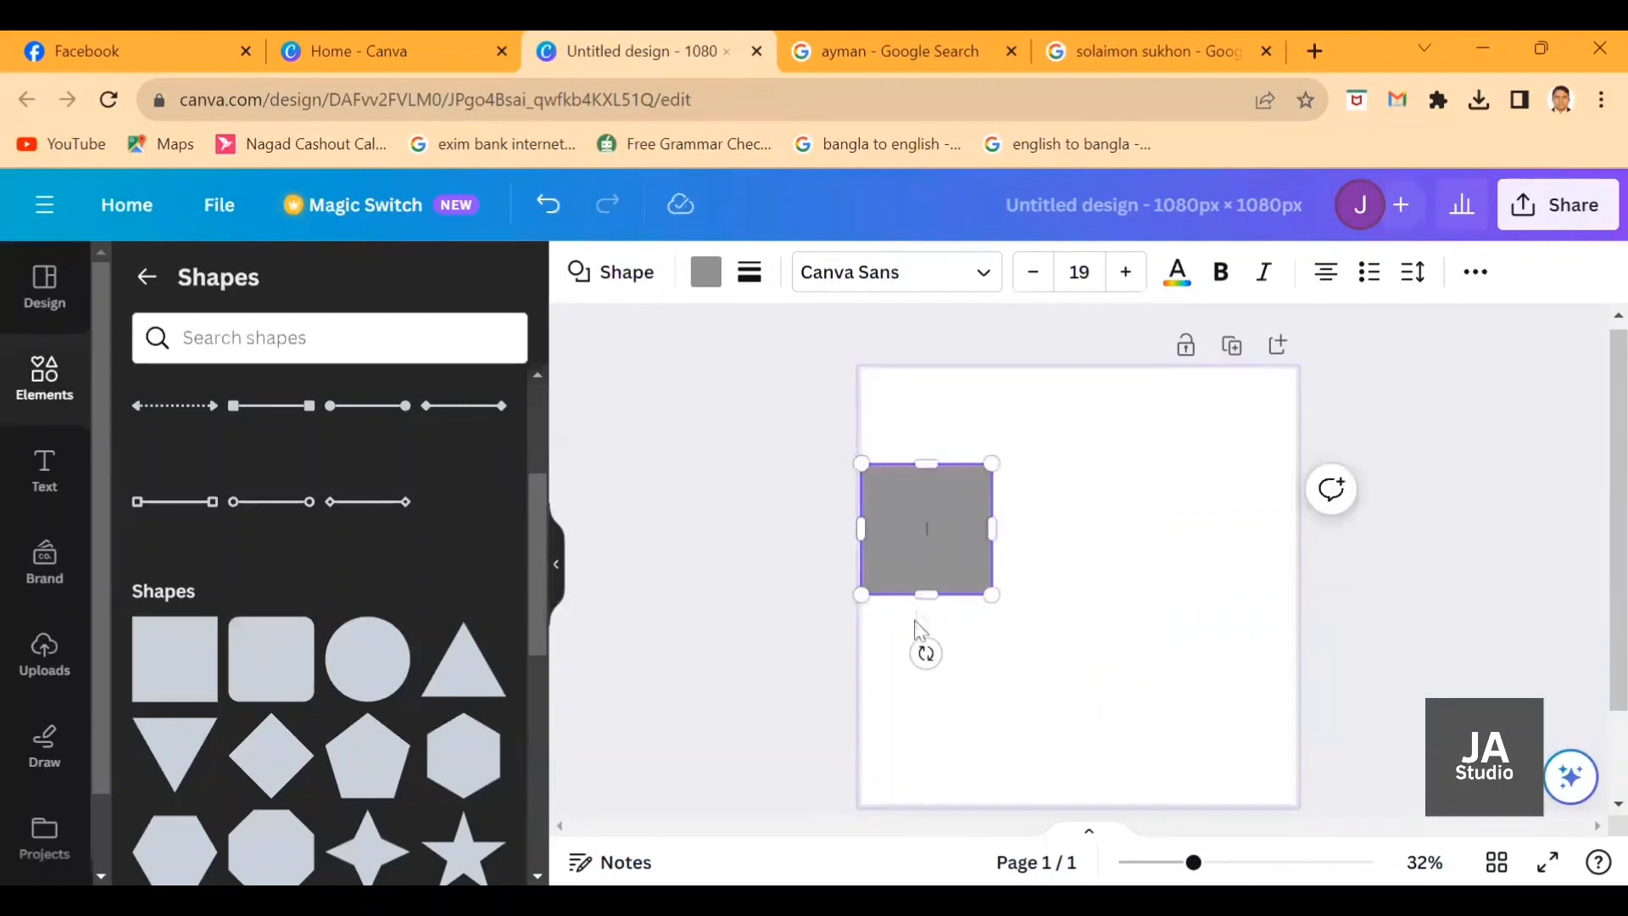
pyautogui.click(931, 584)
pyautogui.press('Delete')
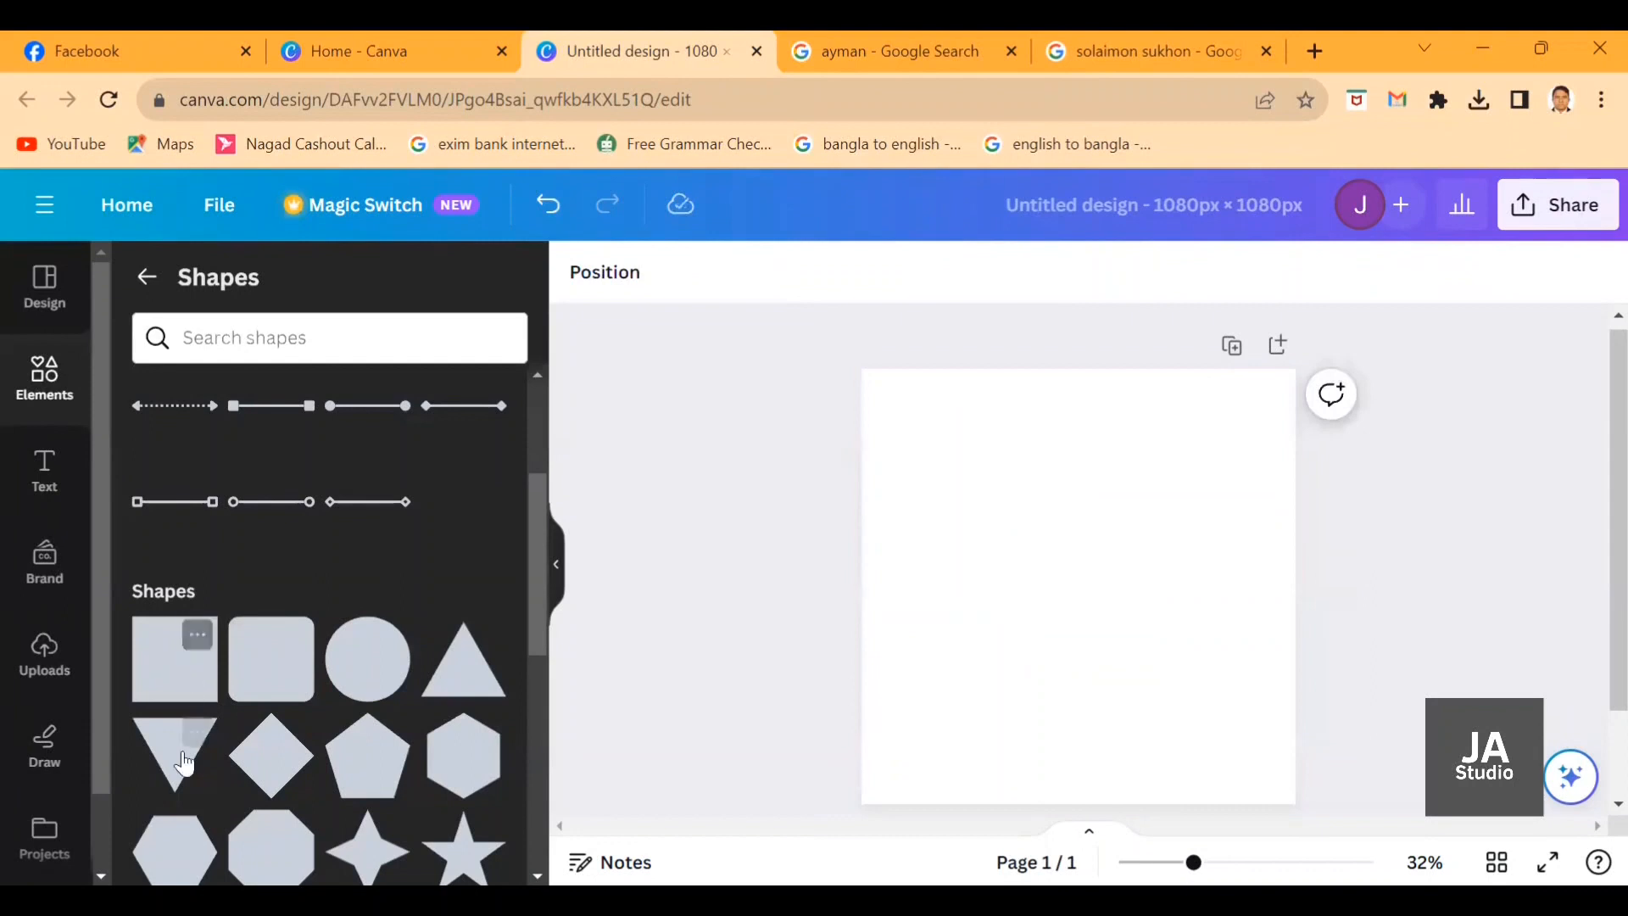
# Add an inverted triangle, rotate and enlarge it, and place it against the page's left edge.
pyautogui.click(175, 746)
pyautogui.moveTo(1079, 701); pyautogui.dragTo(1175, 653)
pyautogui.moveTo(1088, 701); pyautogui.dragTo(1221, 621)
pyautogui.moveTo(1005, 632); pyautogui.dragTo(796, 855)
pyautogui.moveTo(944, 718); pyautogui.dragTo(949, 635)
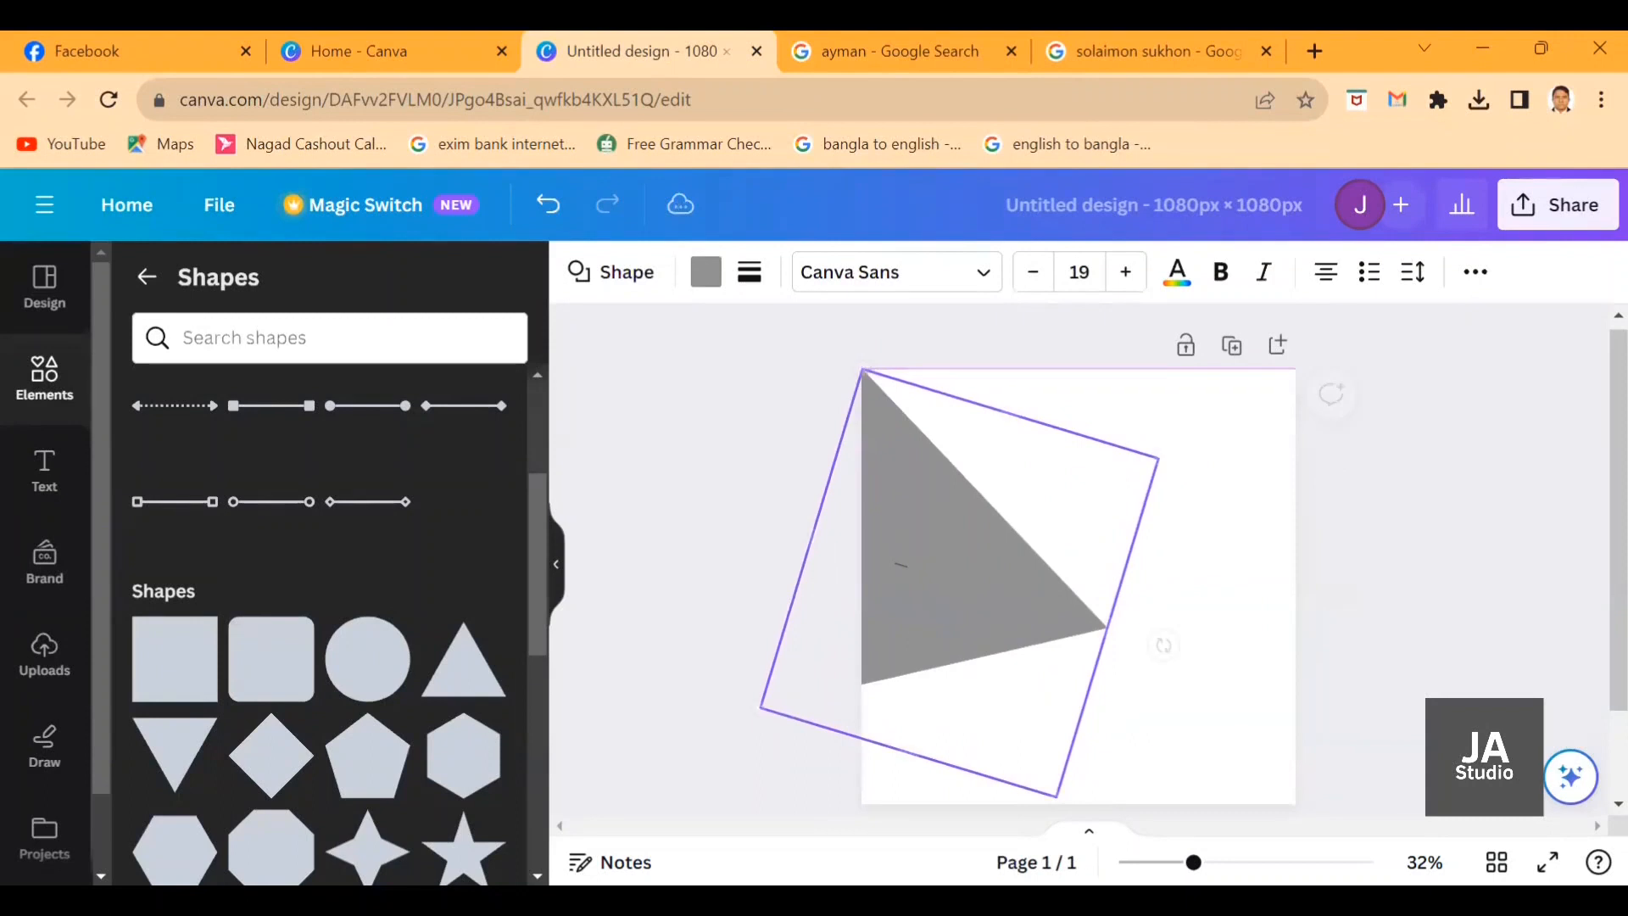
pyautogui.moveTo(1056, 797); pyautogui.dragTo(1174, 809)
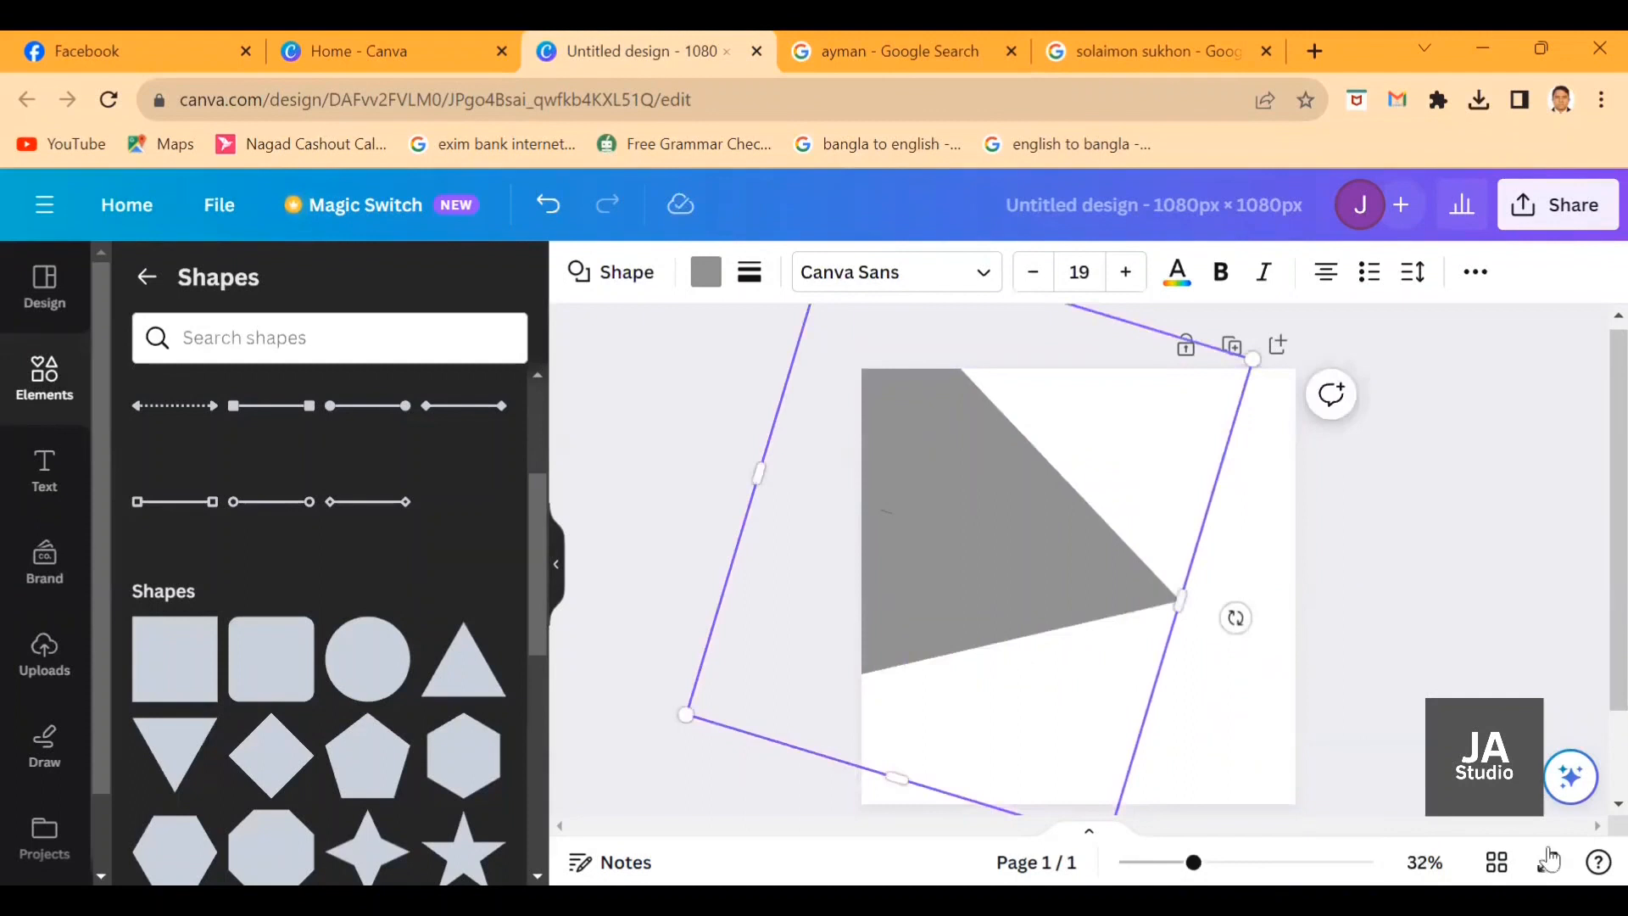
# Enlarge the triangle and rotate it to about -76° so it fills the page's lower-left half, with its edge along the corner-to-corner diagonal.
pyautogui.click(1424, 861)
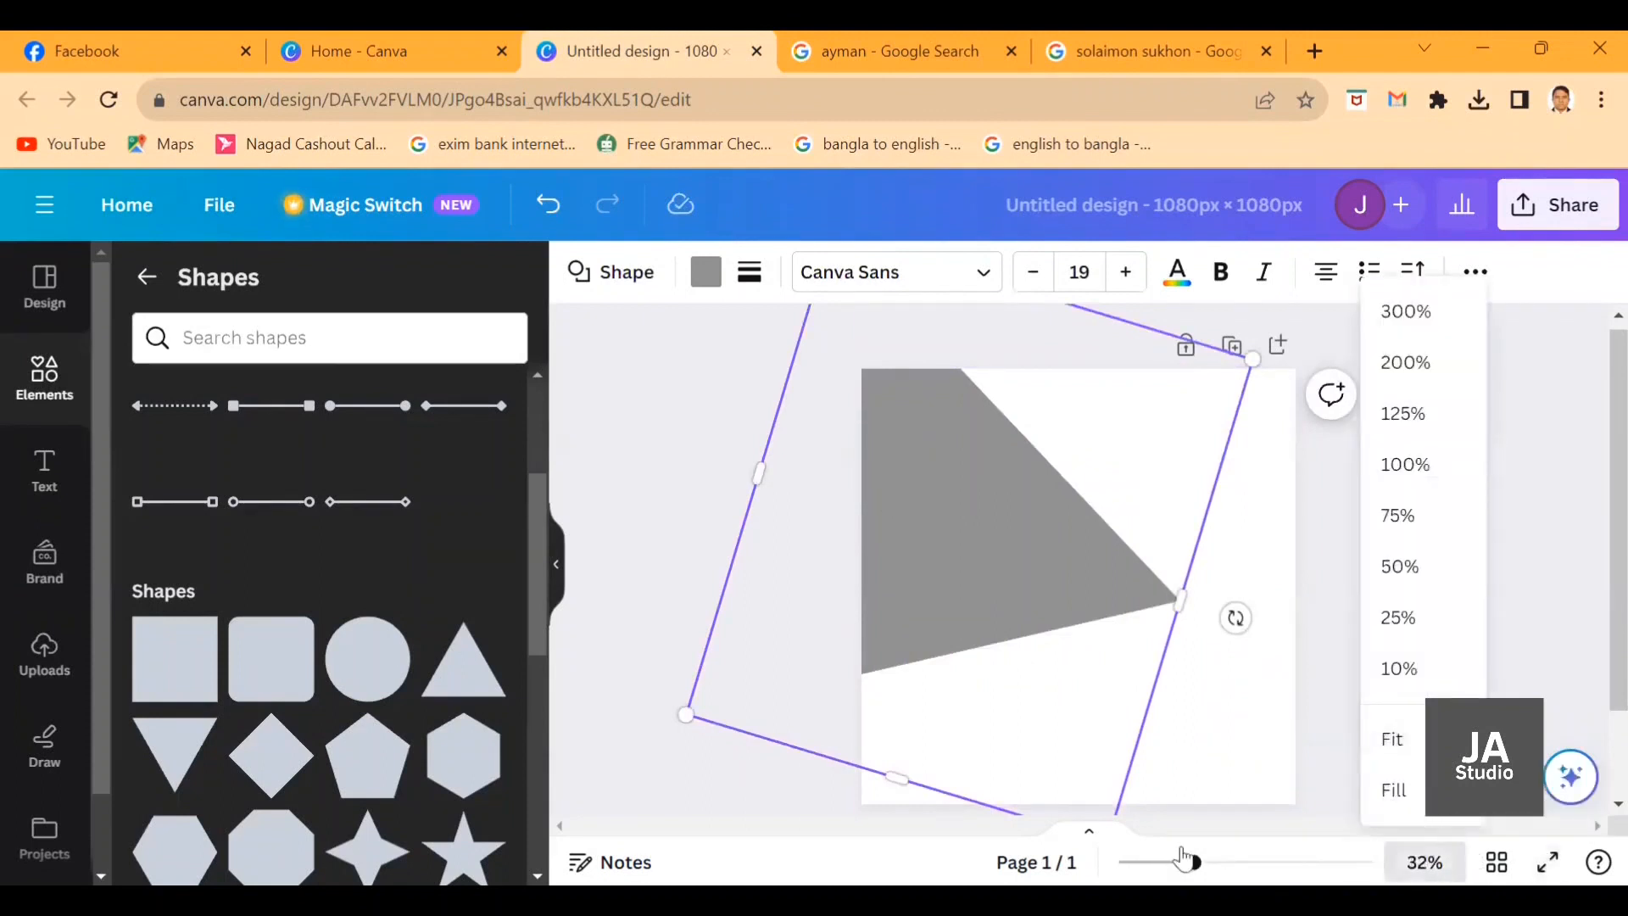
pyautogui.moveTo(1191, 860); pyautogui.dragTo(1153, 852)
pyautogui.moveTo(1094, 691); pyautogui.dragTo(1204, 835)
pyautogui.moveTo(1132, 618); pyautogui.dragTo(1100, 646)
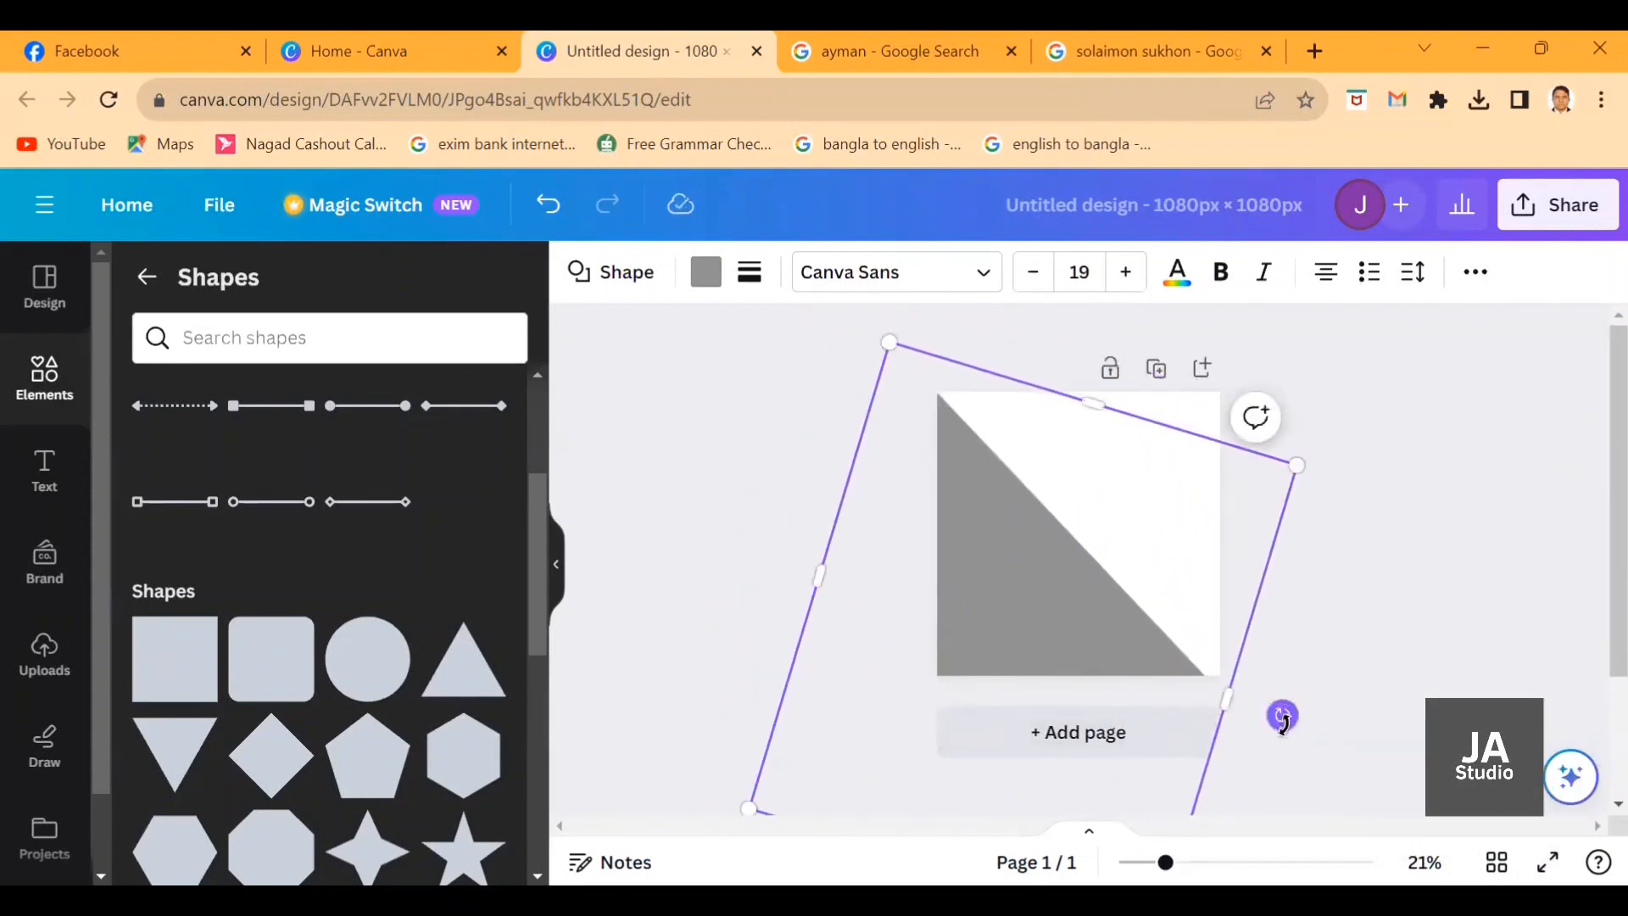
pyautogui.moveTo(1283, 715); pyautogui.dragTo(1285, 704)
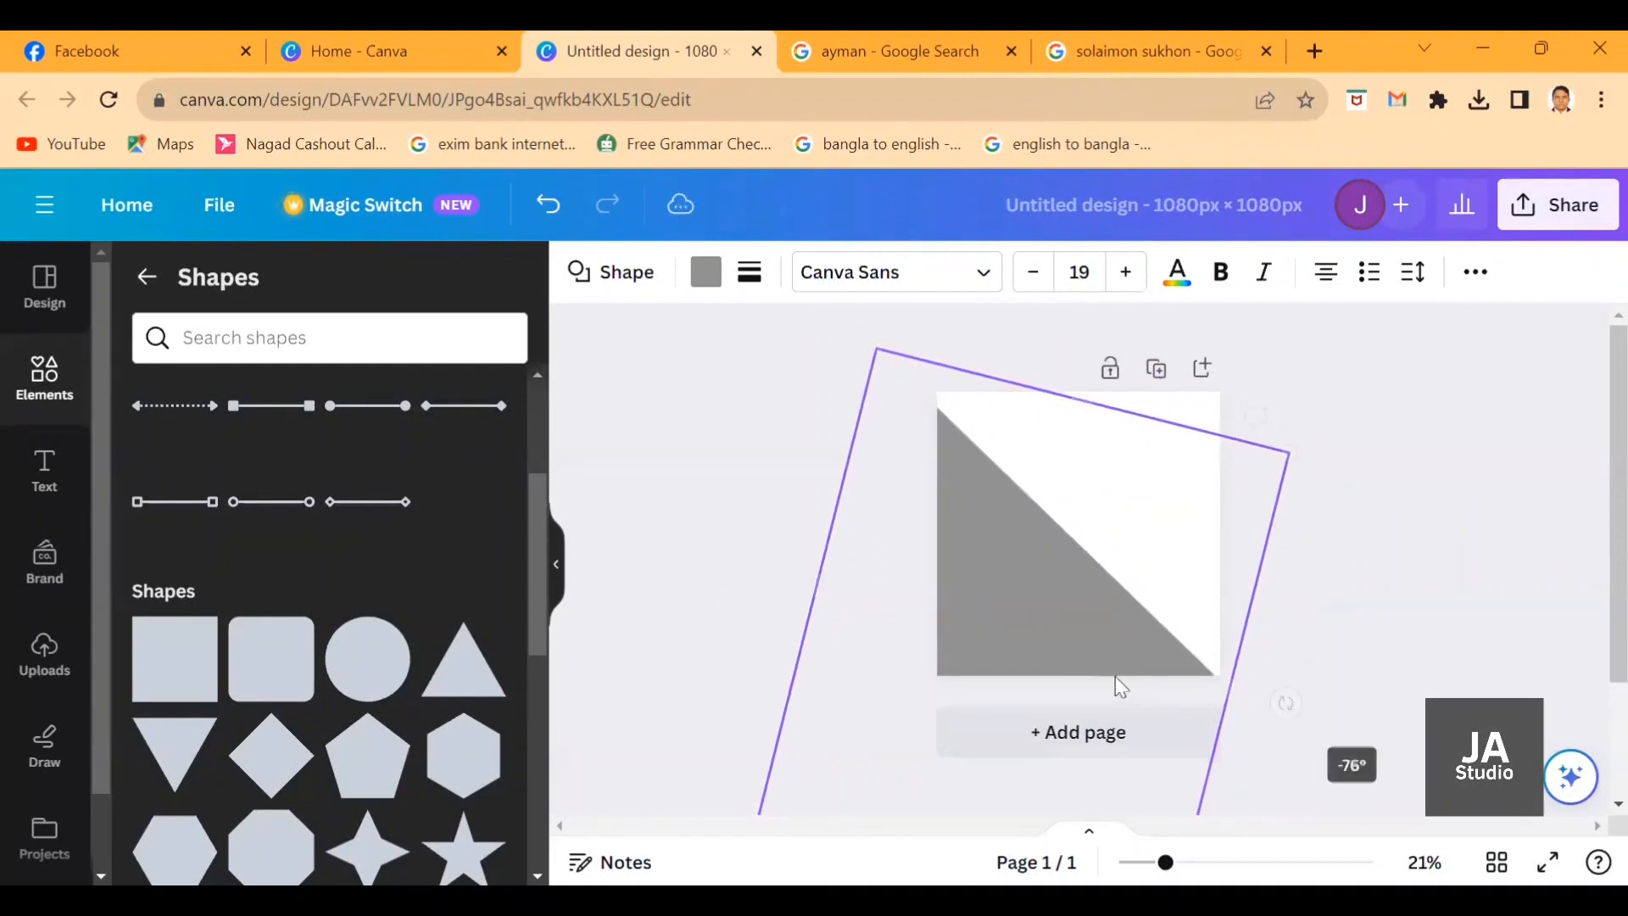
pyautogui.moveTo(1066, 631); pyautogui.dragTo(1069, 631)
pyautogui.moveTo(885, 346); pyautogui.dragTo(914, 383)
pyautogui.moveTo(1057, 545); pyautogui.dragTo(1072, 574)
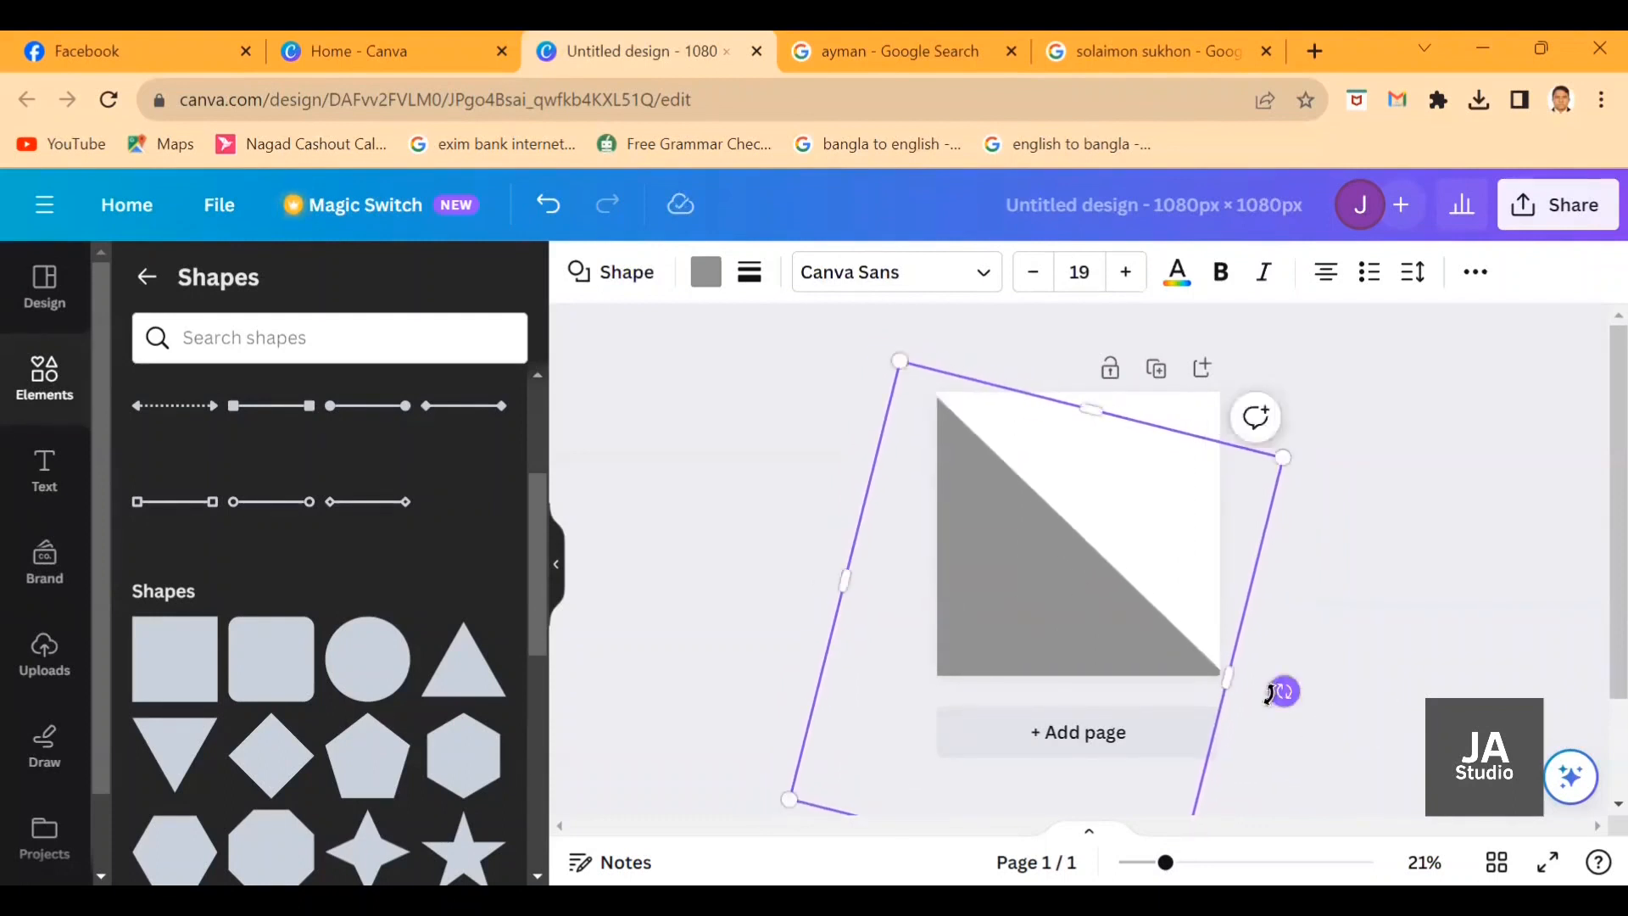
pyautogui.moveTo(1269, 700); pyautogui.dragTo(1274, 694)
pyautogui.click(1398, 788)
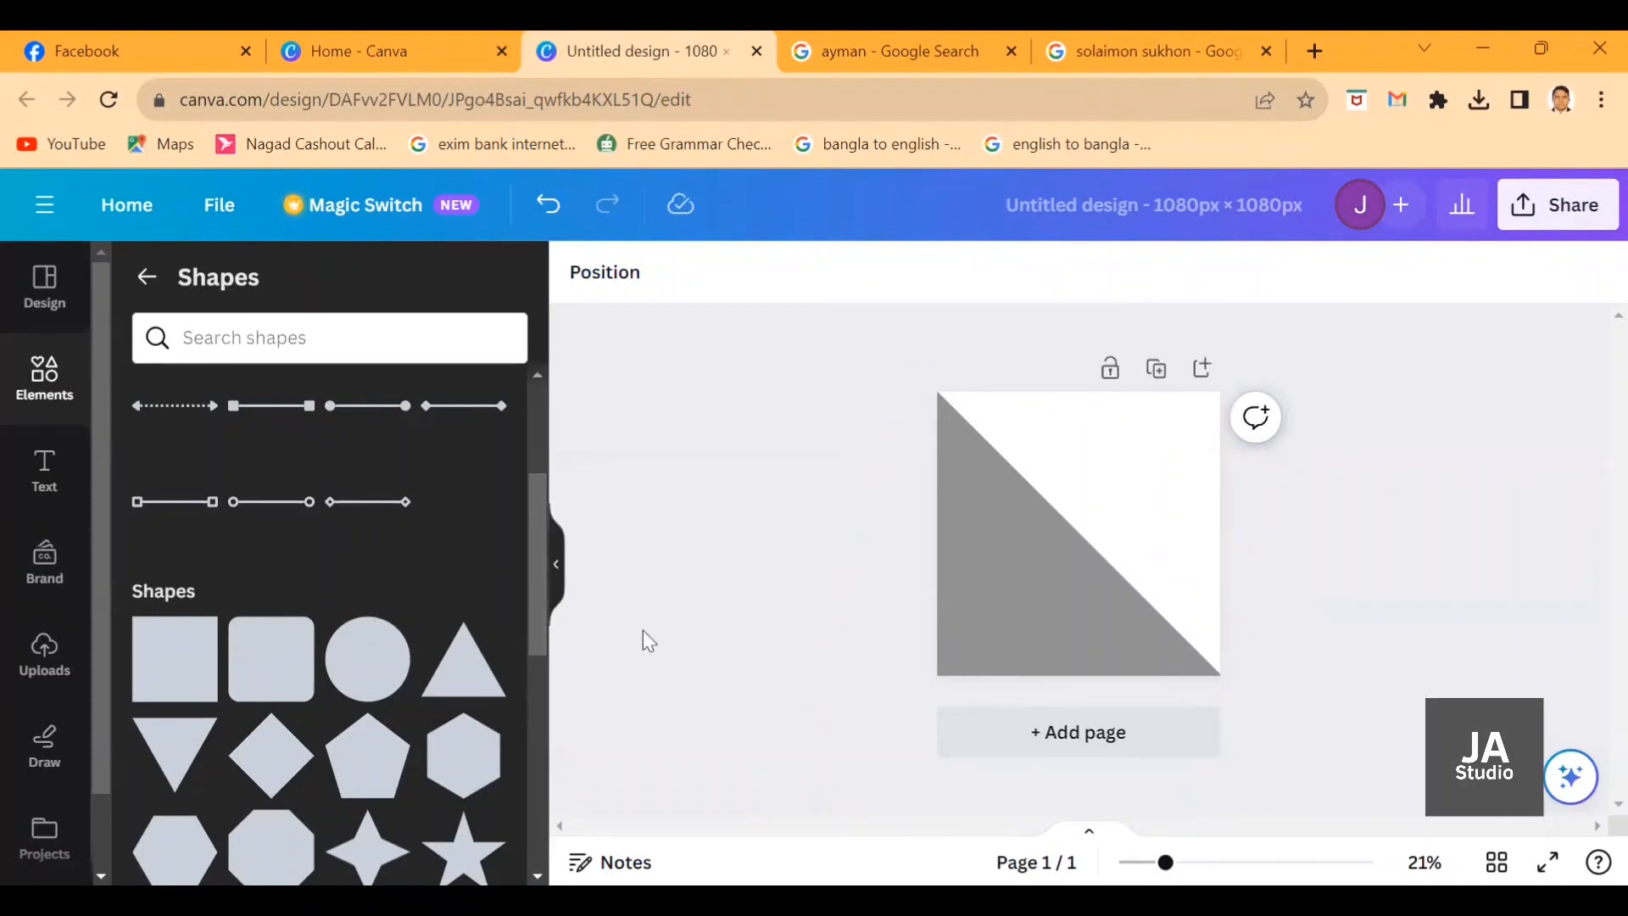
# Add a heading text box in the default heading style to the page.
pyautogui.click(45, 479)
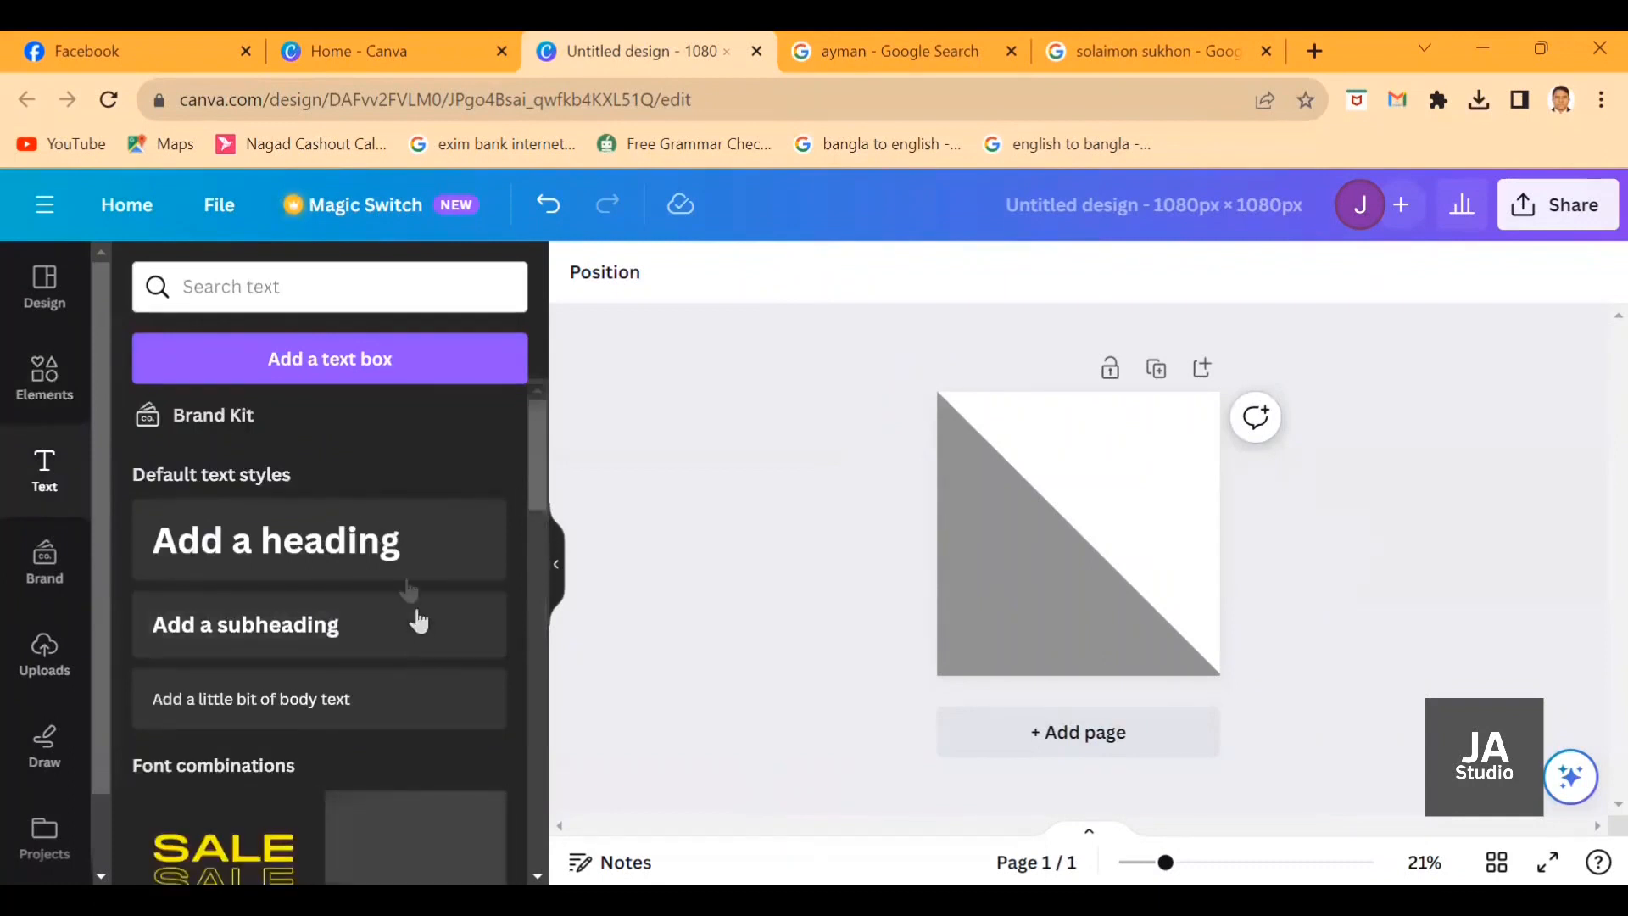
pyautogui.scroll(-2, 364, 712)
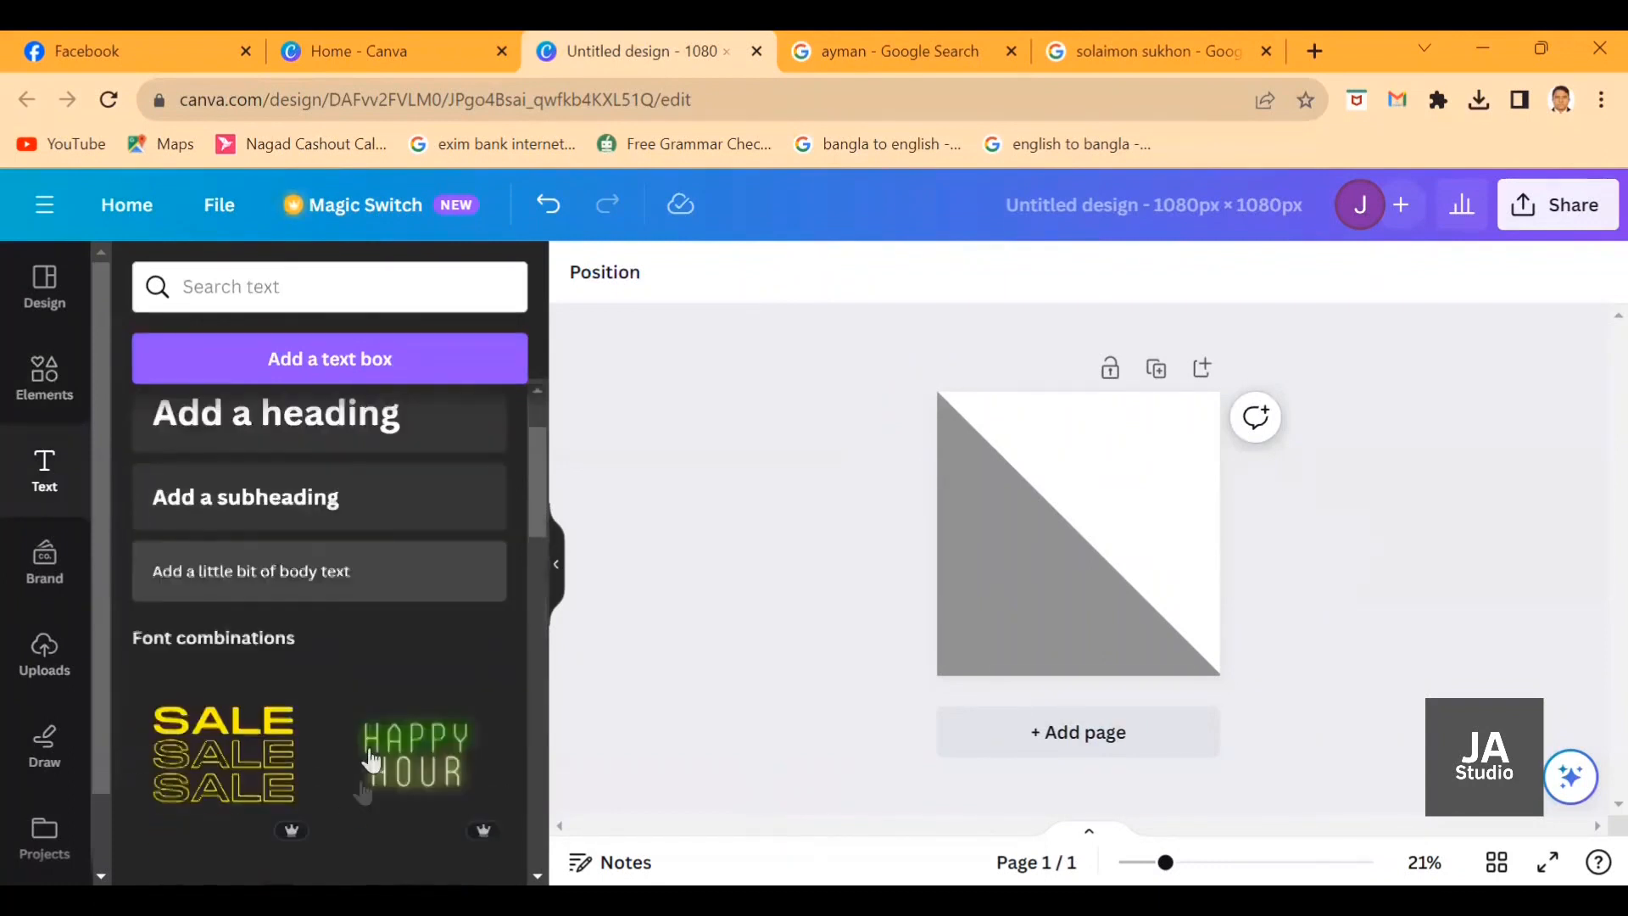
pyautogui.scroll(2, 379, 695)
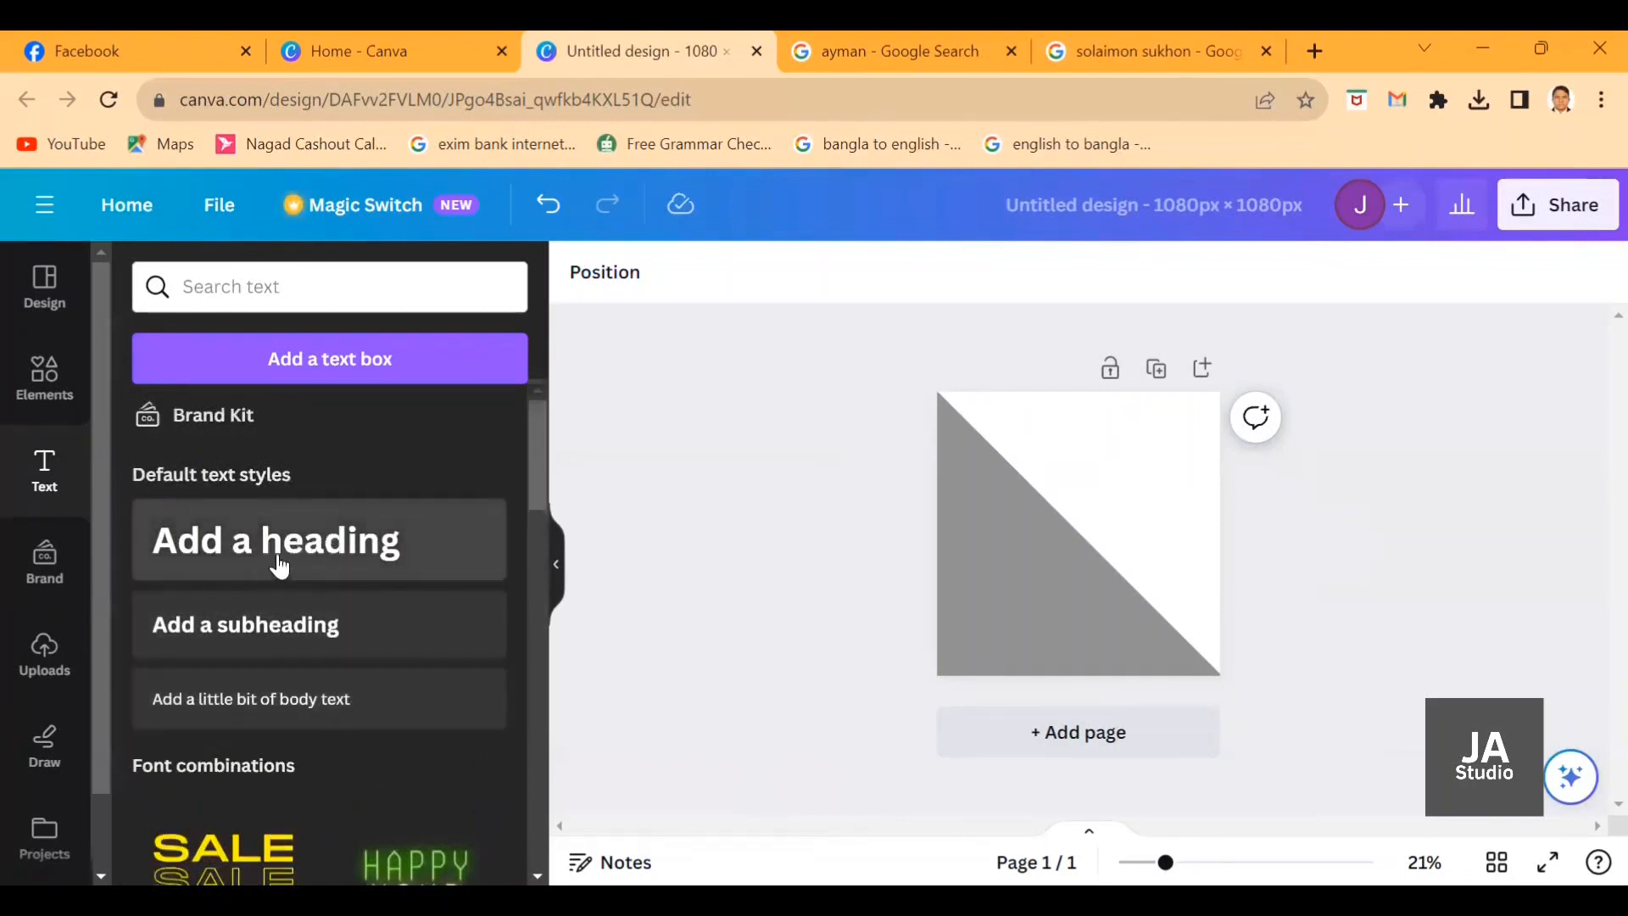
pyautogui.click(238, 534)
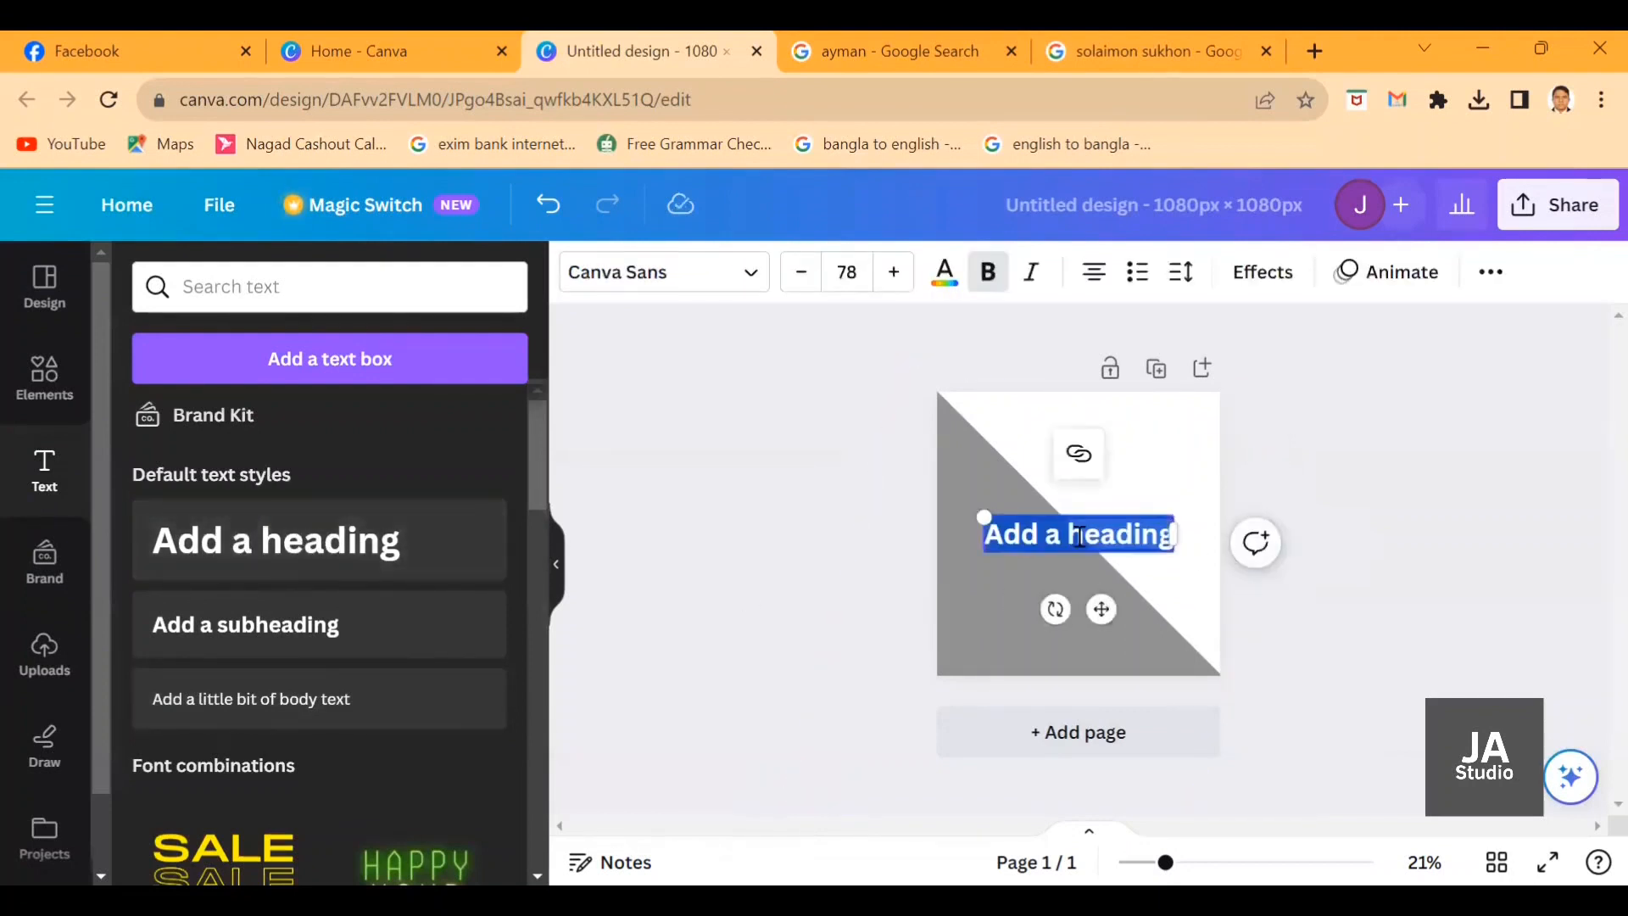
# Replace the heading placeholder with the copied Bengali quote and fit it within the page's upper part at font size 46.
pyautogui.hotkey('ctrl', 'v')
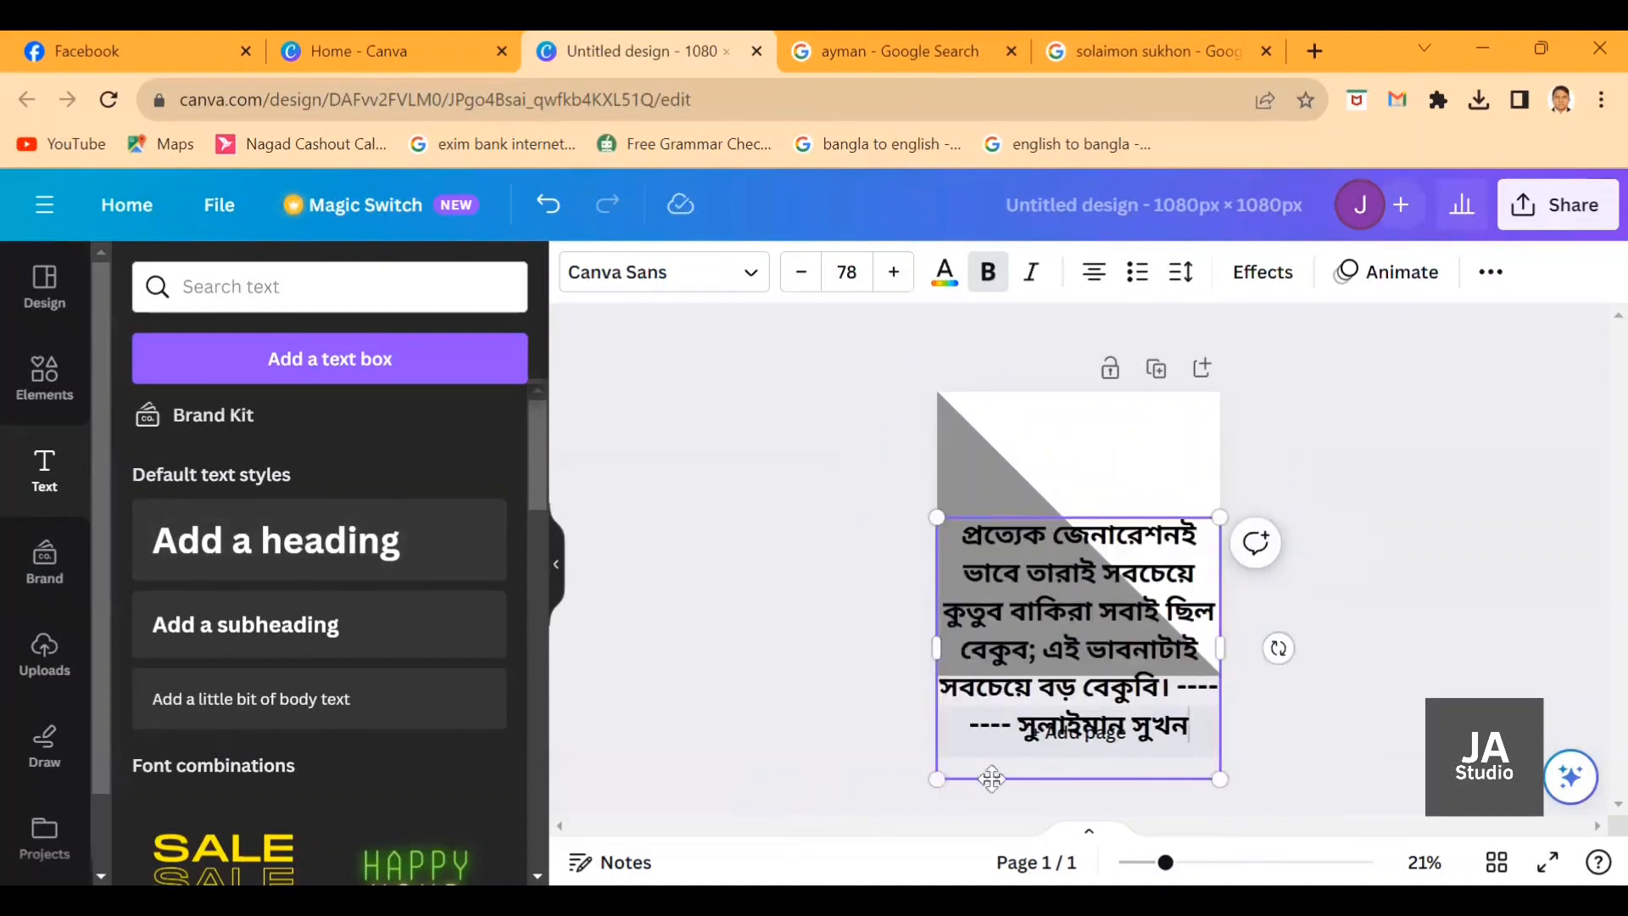
pyautogui.moveTo(1005, 780); pyautogui.dragTo(1012, 655)
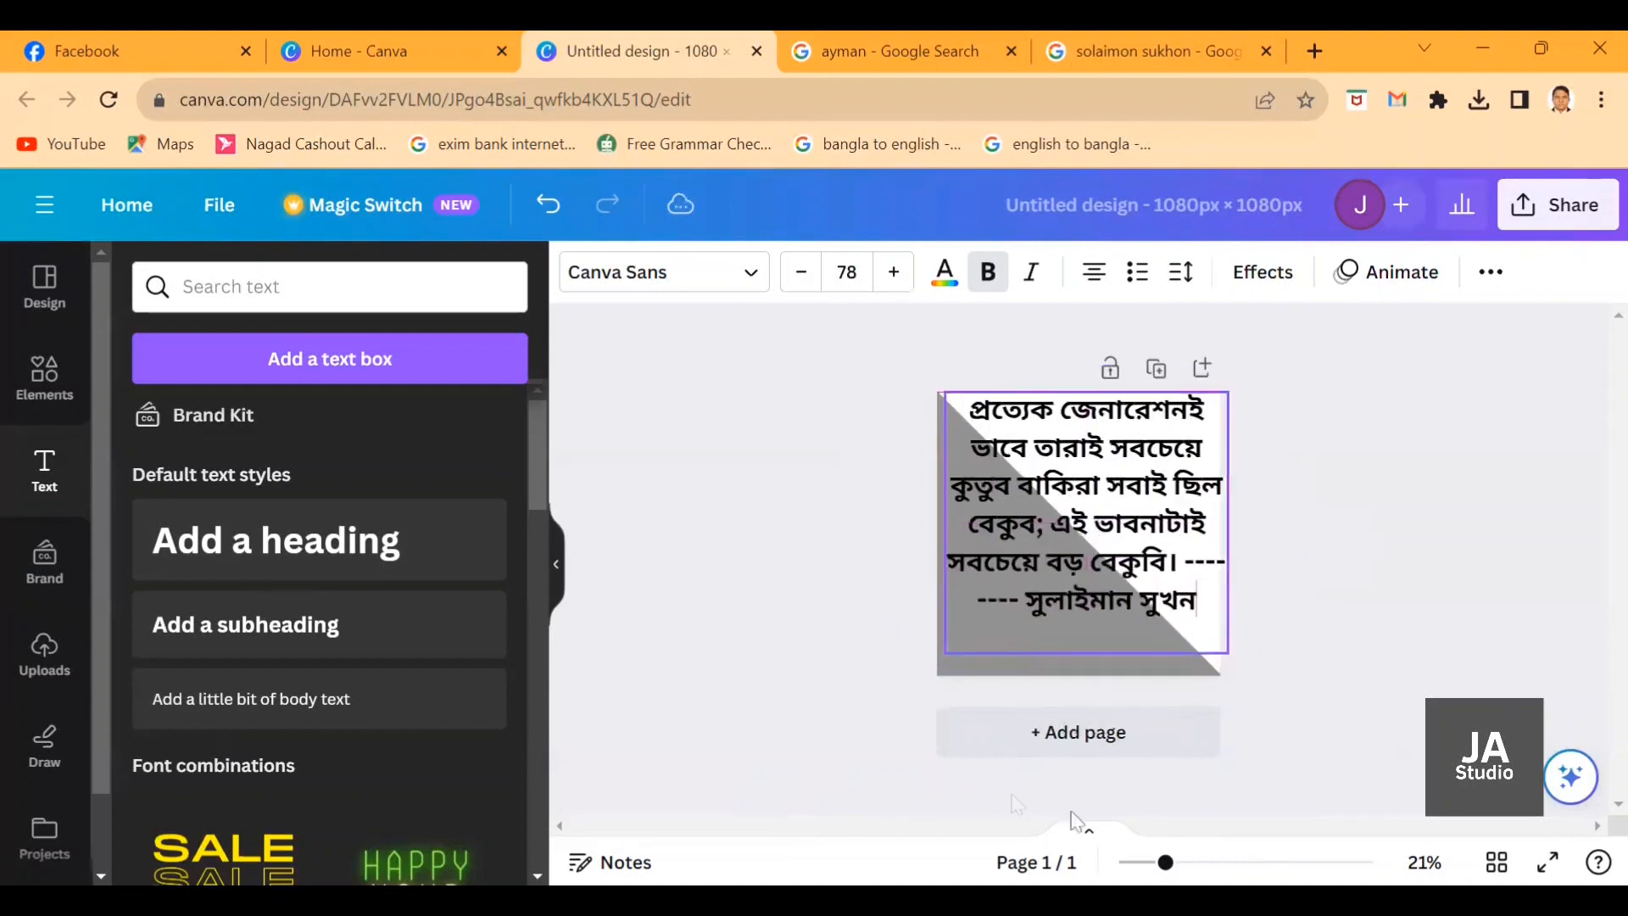
pyautogui.click(801, 272)
pyautogui.click(802, 272)
pyautogui.click(802, 272)
pyautogui.click(801, 272)
pyautogui.click(801, 273)
pyautogui.click(802, 272)
pyautogui.click(801, 272)
pyautogui.click(801, 272)
pyautogui.click(801, 272)
pyautogui.click(802, 272)
pyautogui.click(801, 272)
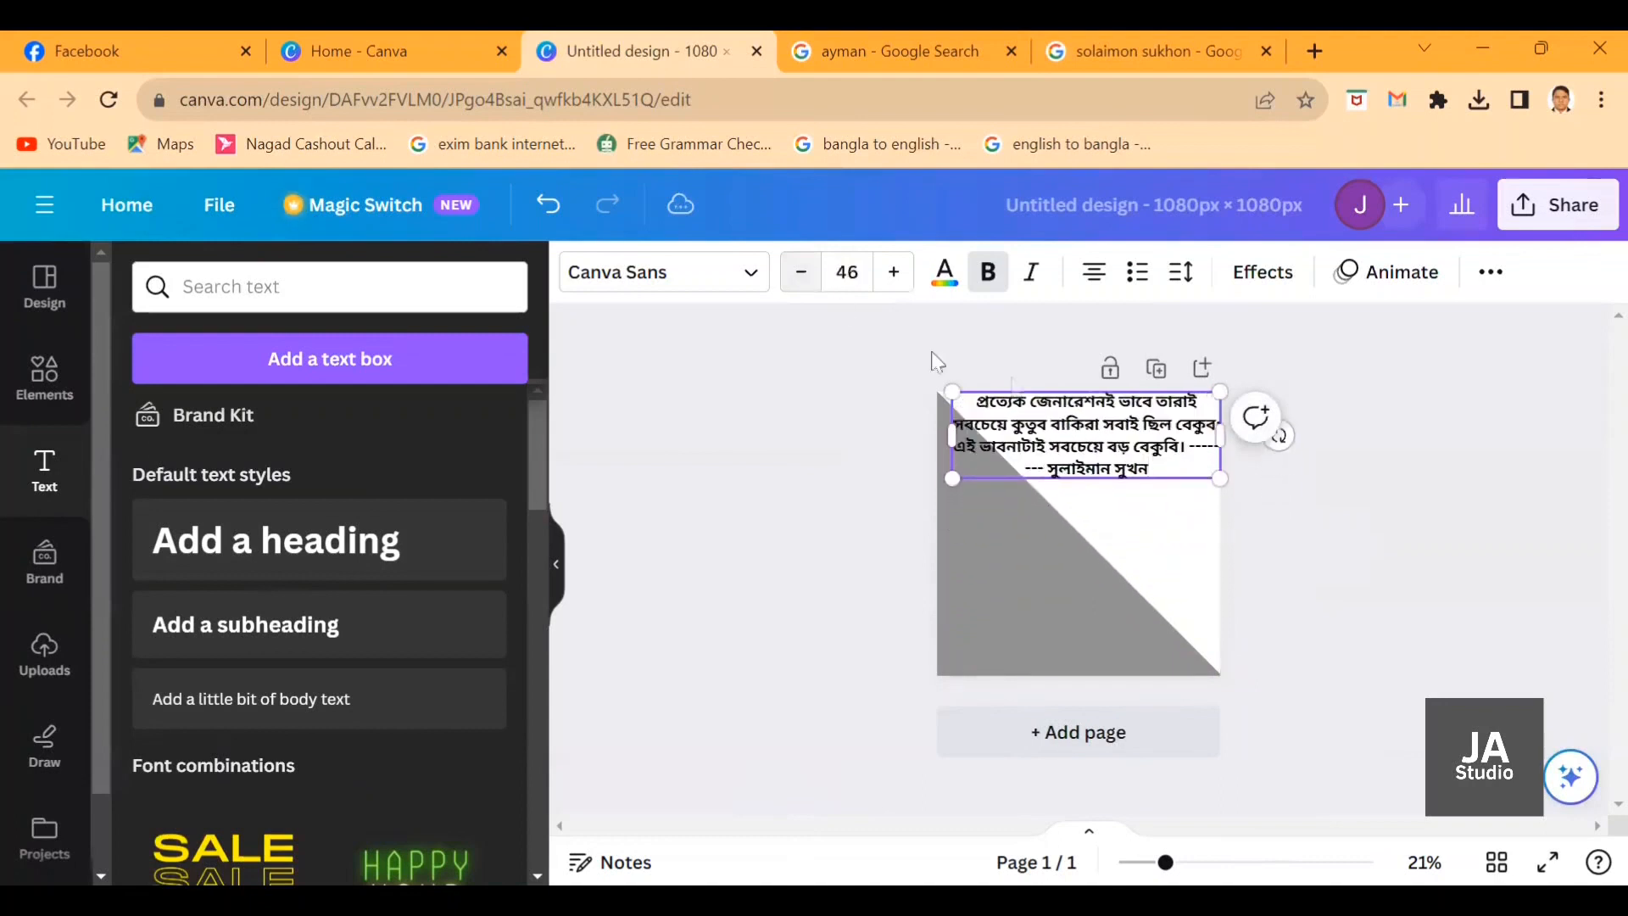
# Shorten the row of dashes before the speaker's name to "--" directly in front of the name.
pyautogui.press('BackSpace')
pyautogui.press('BackSpace')
pyautogui.press('BackSpace')
pyautogui.press('BackSpace')
pyautogui.press('BackSpace')
pyautogui.press('BackSpace')
pyautogui.press('BackSpace')
pyautogui.press('BackSpace')
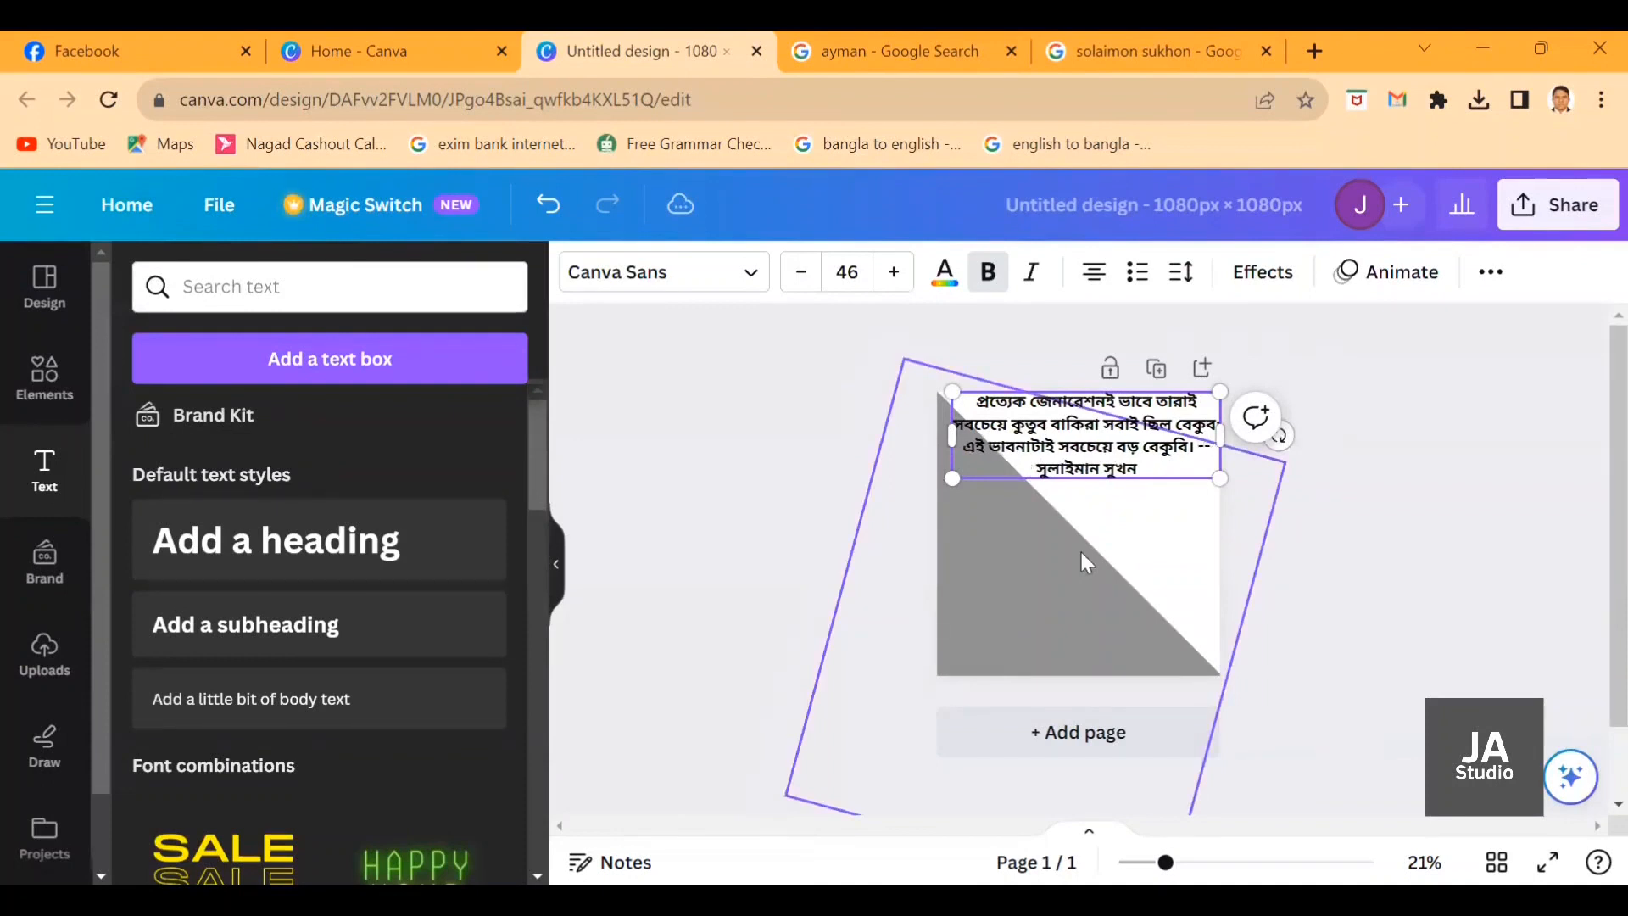
pyautogui.press('BackSpace')
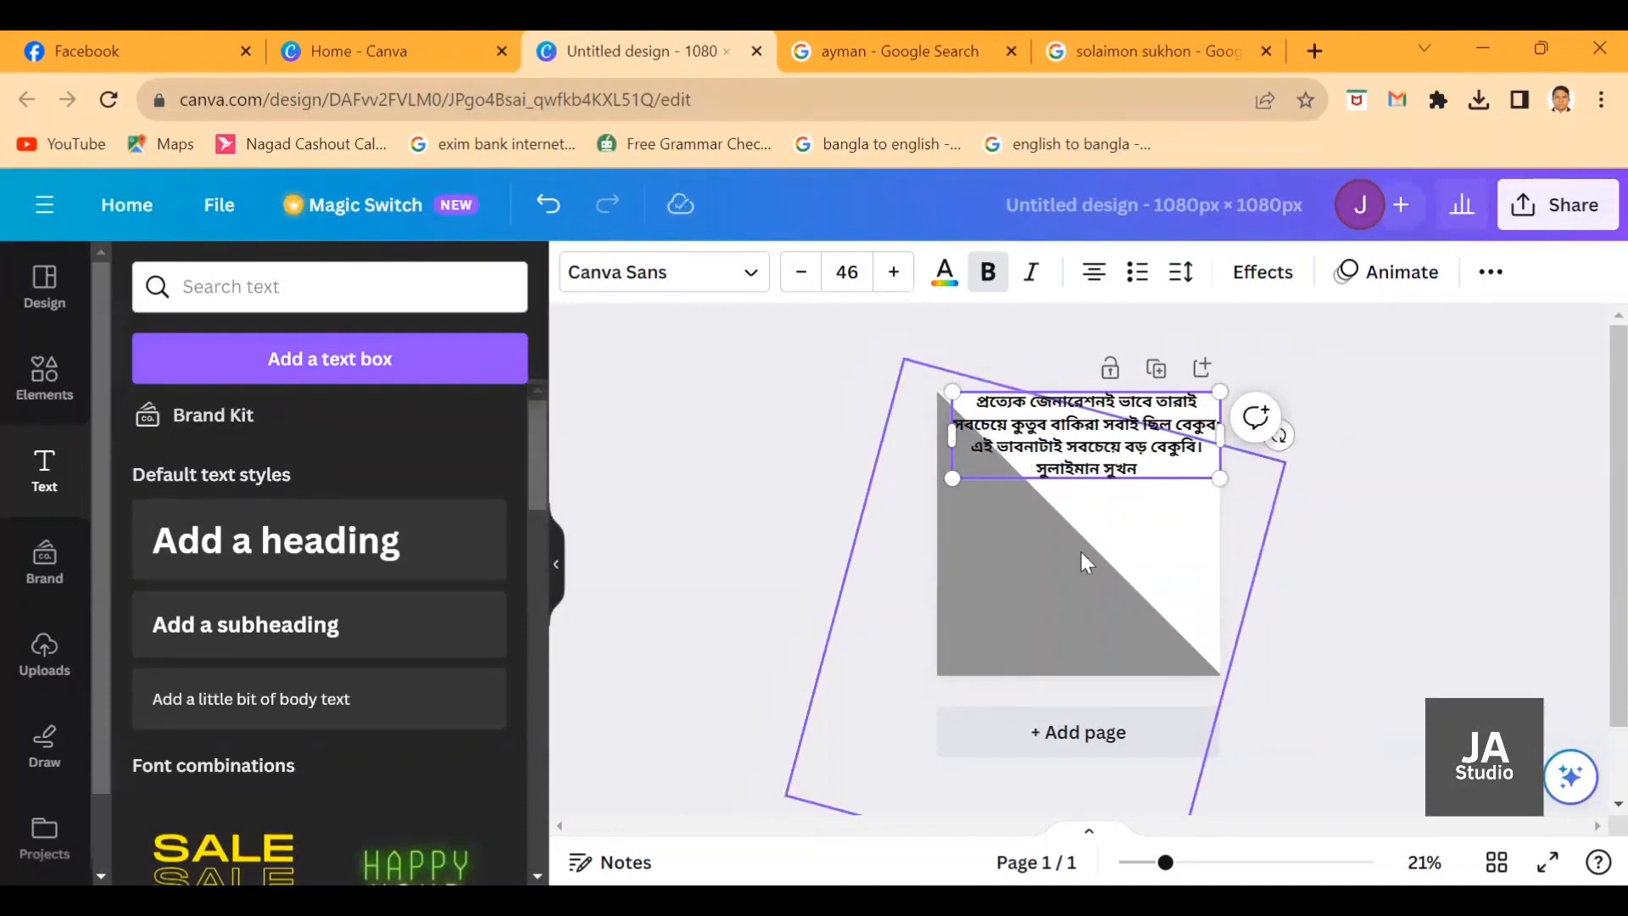
pyautogui.write('---')
pyautogui.press('BackSpace')
pyautogui.press('BackSpace')
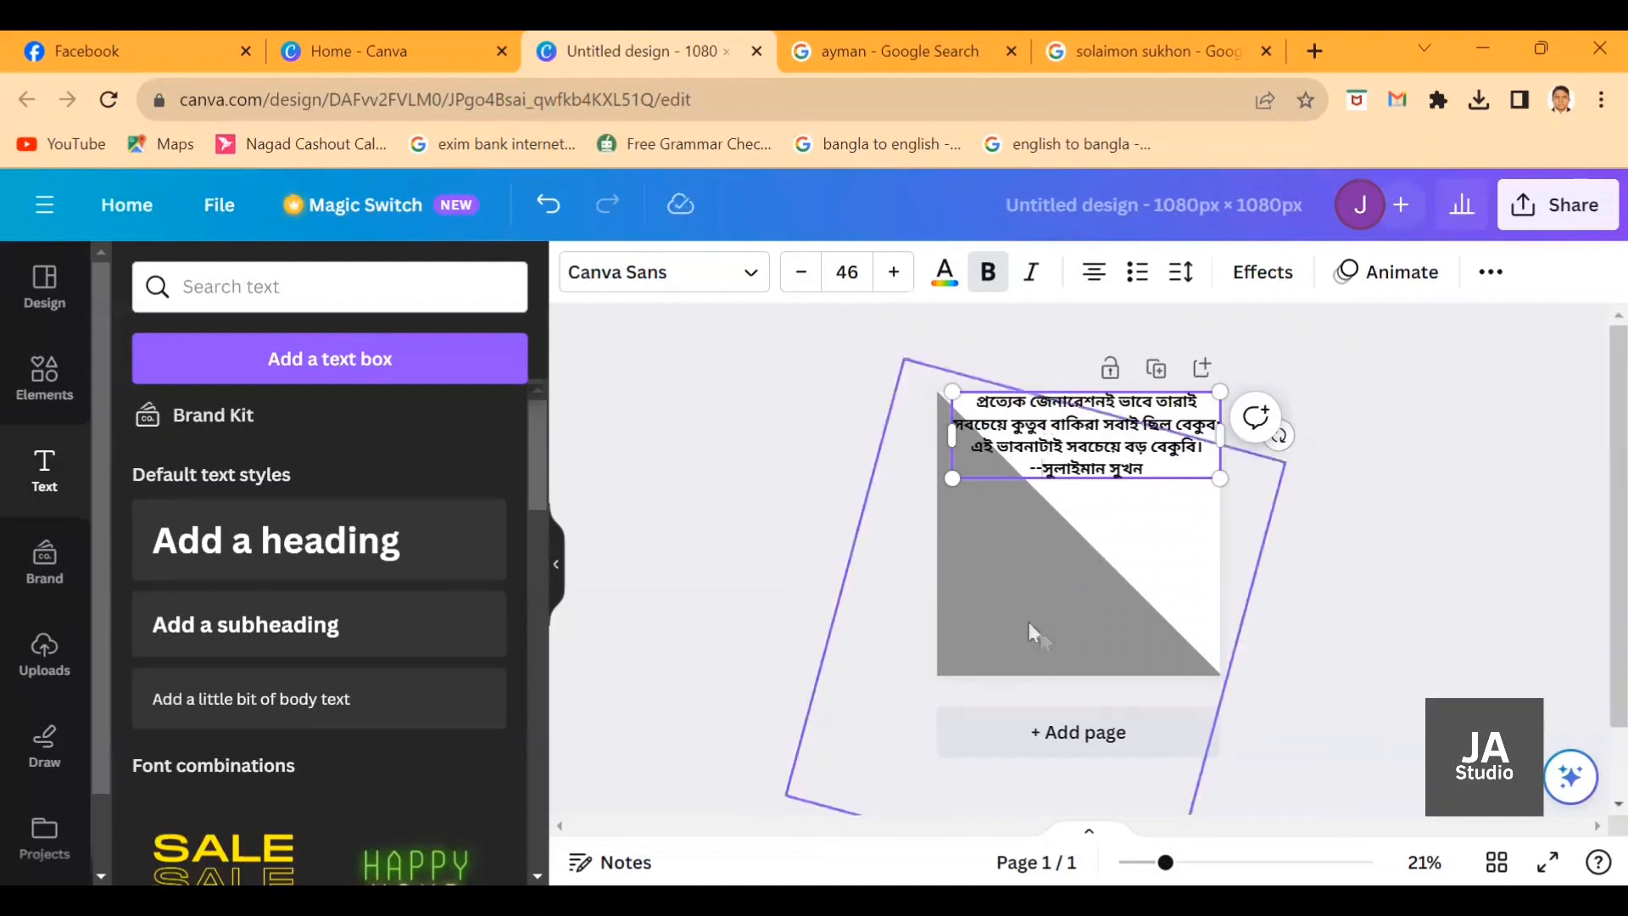
pyautogui.click(1373, 592)
# Search the font library for "solaimanilipi" for the quote text box.
pyautogui.click(1136, 455)
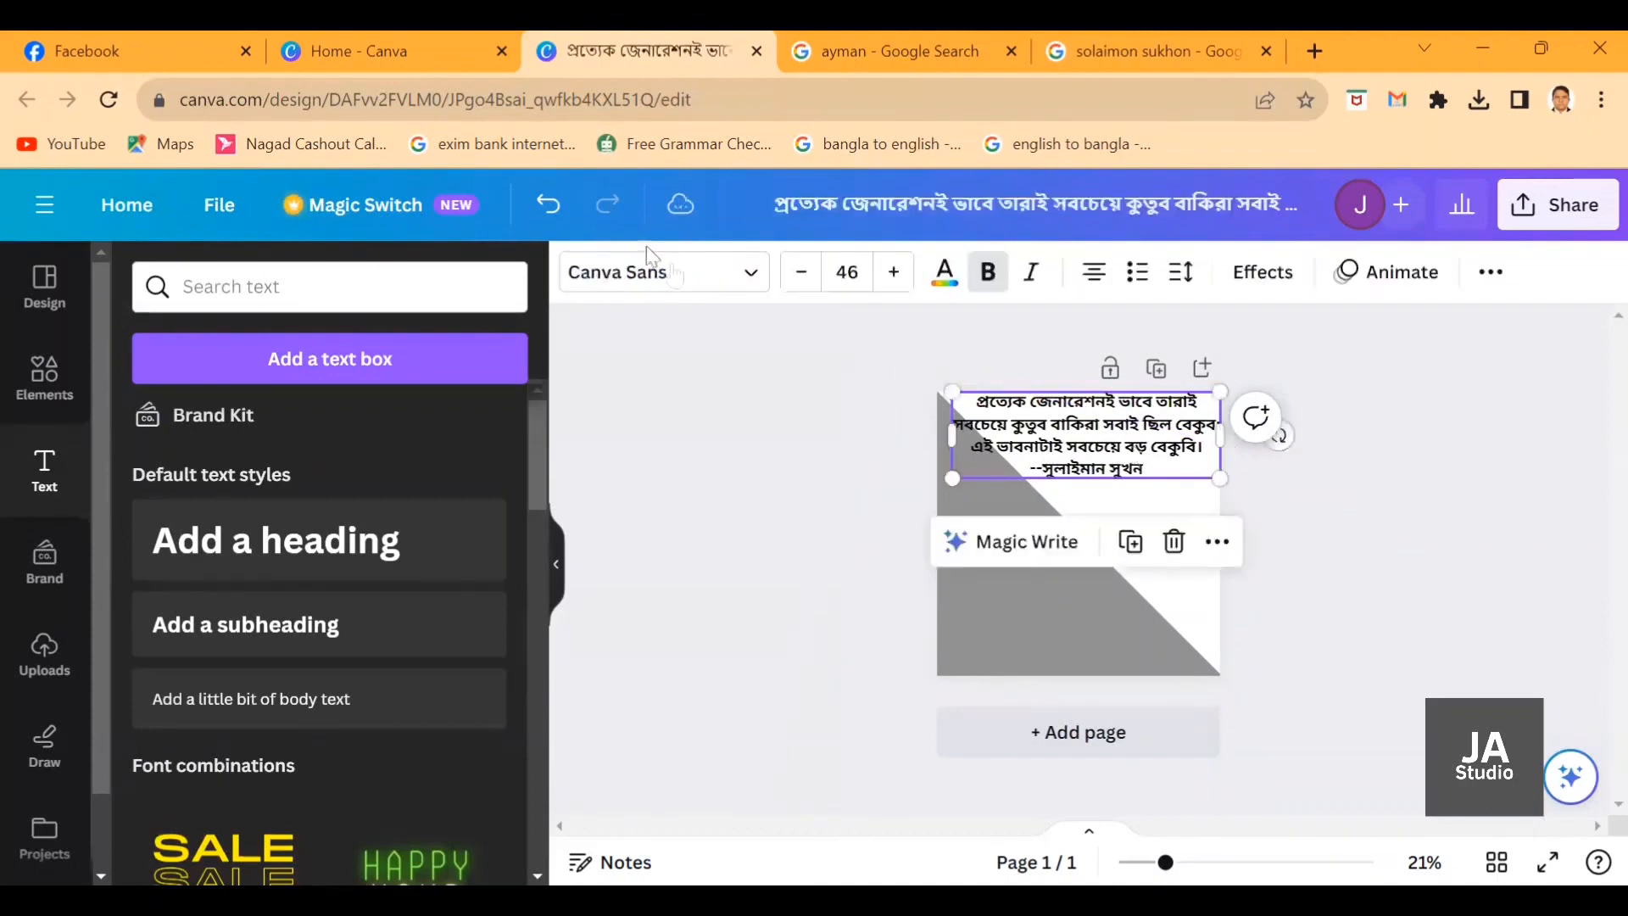
pyautogui.click(749, 283)
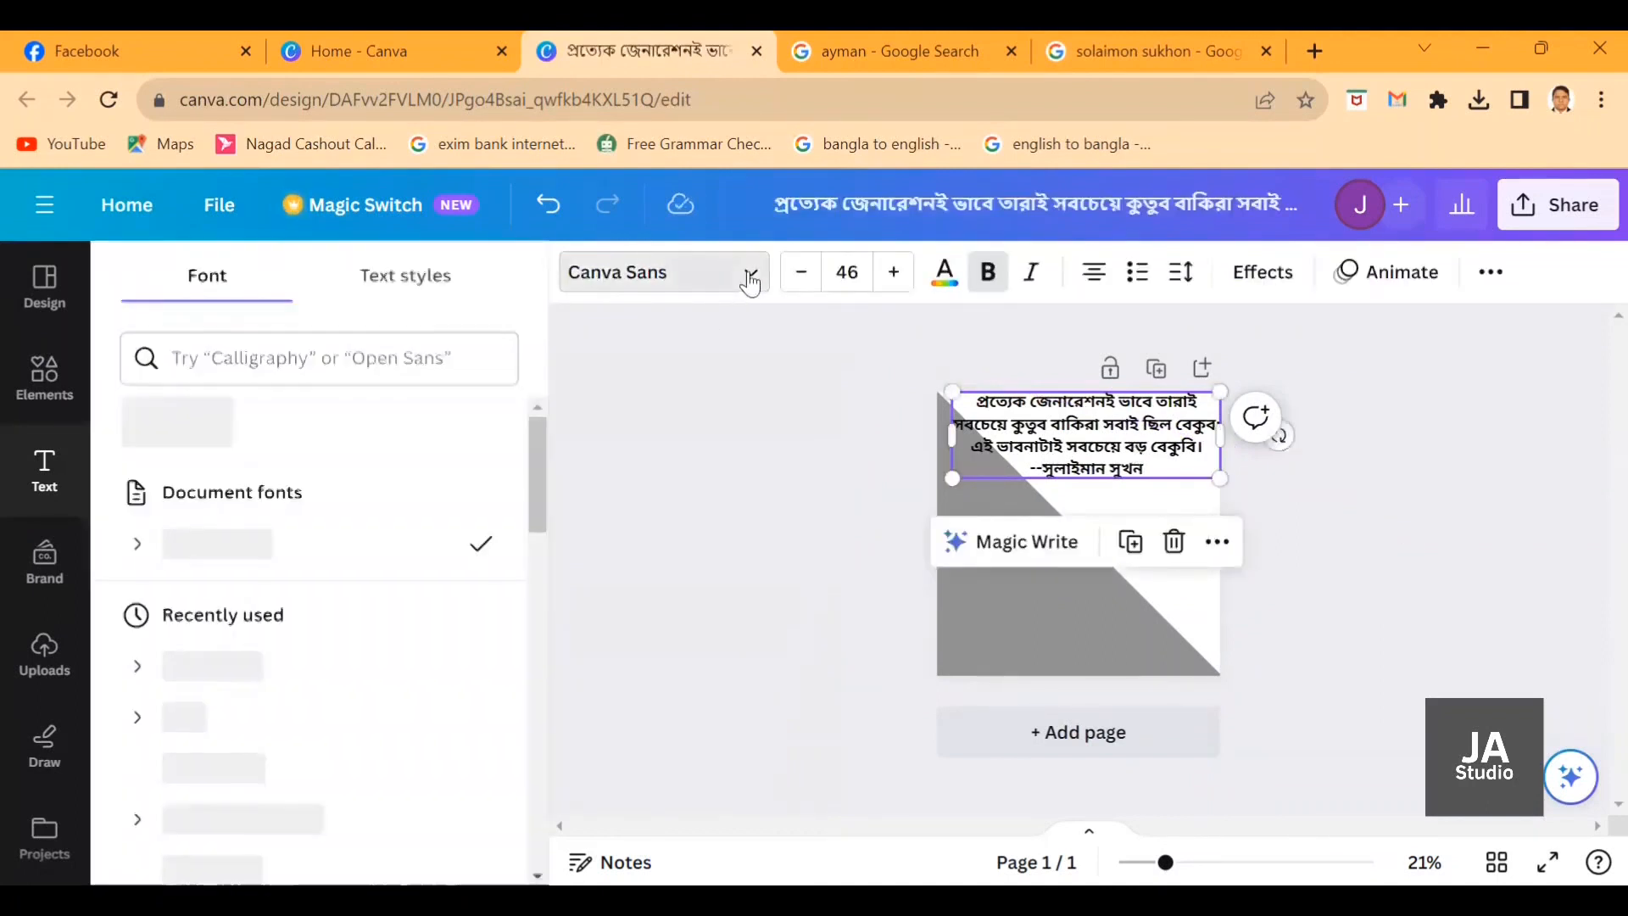
pyautogui.click(404, 356)
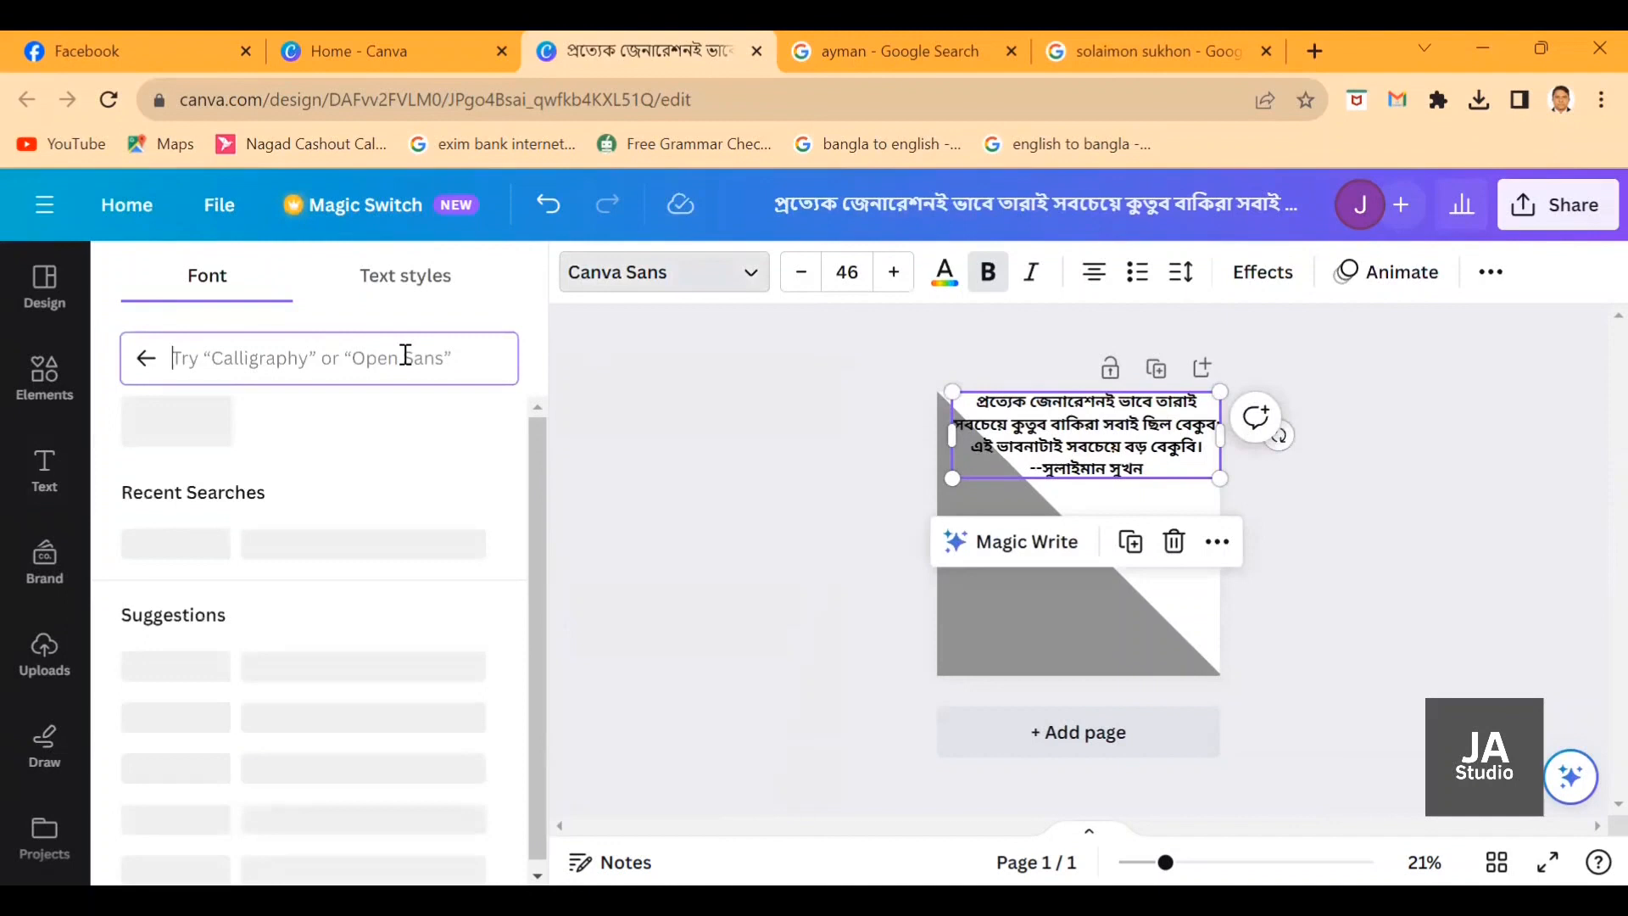
pyautogui.write('sl')
pyautogui.write('a')
pyautogui.press('BackSpace')
pyautogui.write('olain')
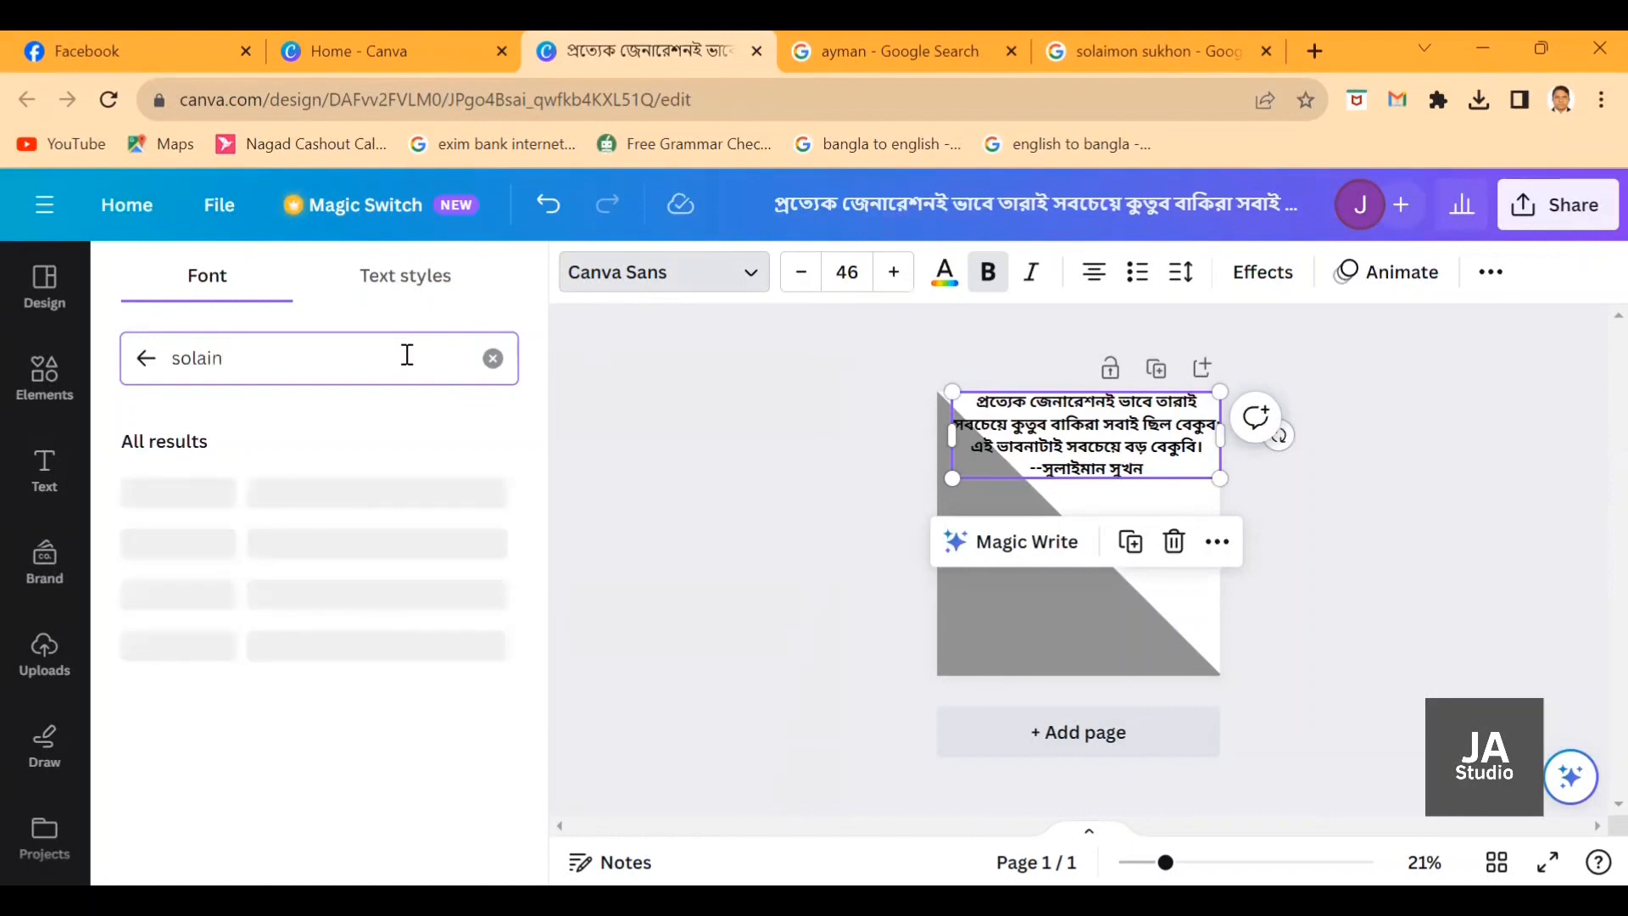
pyautogui.press('BackSpace')
pyautogui.write('manilipi')
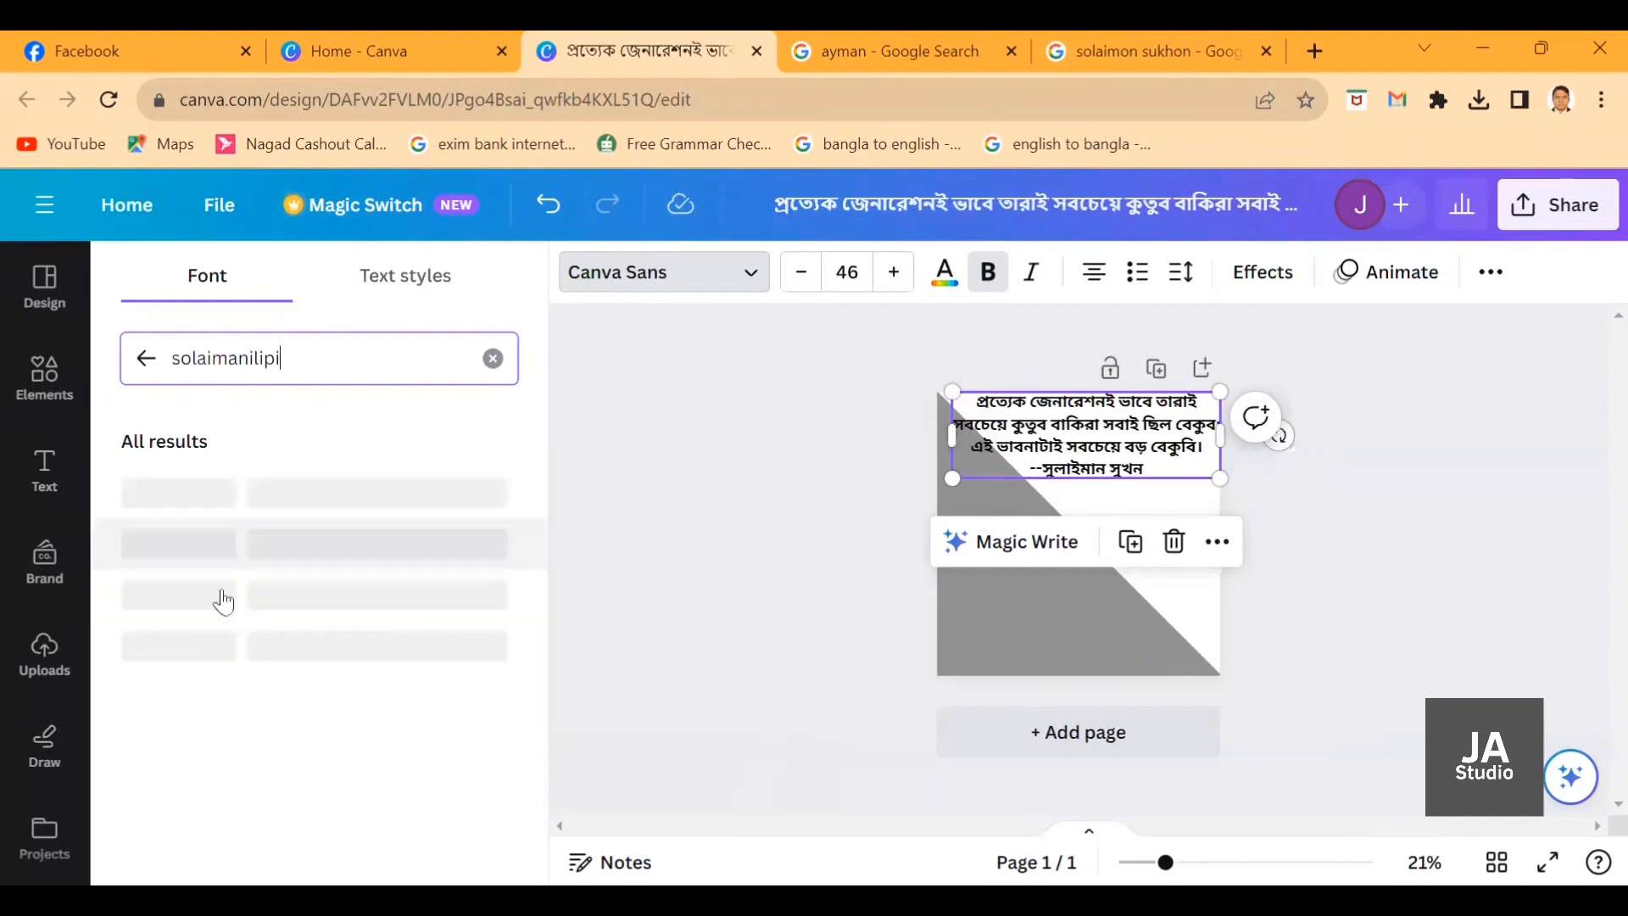
# Shorten the font search to "solaiman" and check the document's text styles.
pyautogui.press('BackSpace')
pyautogui.press('BackSpace')
pyautogui.press('BackSpace')
pyautogui.press('BackSpace')
pyautogui.press('BackSpace')
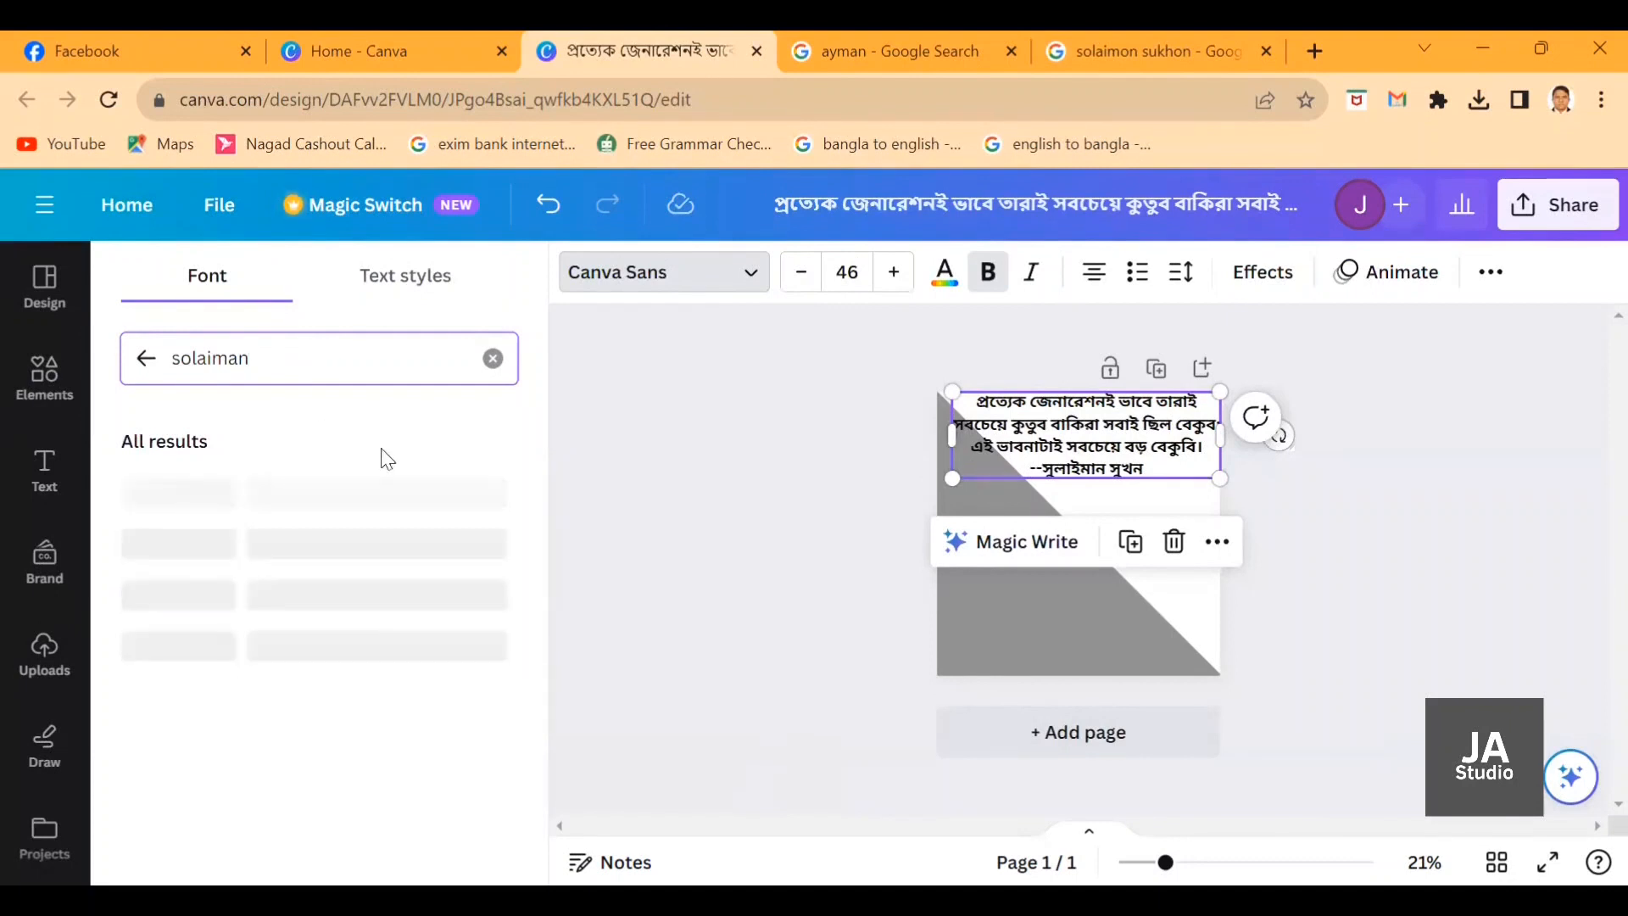
pyautogui.click(404, 290)
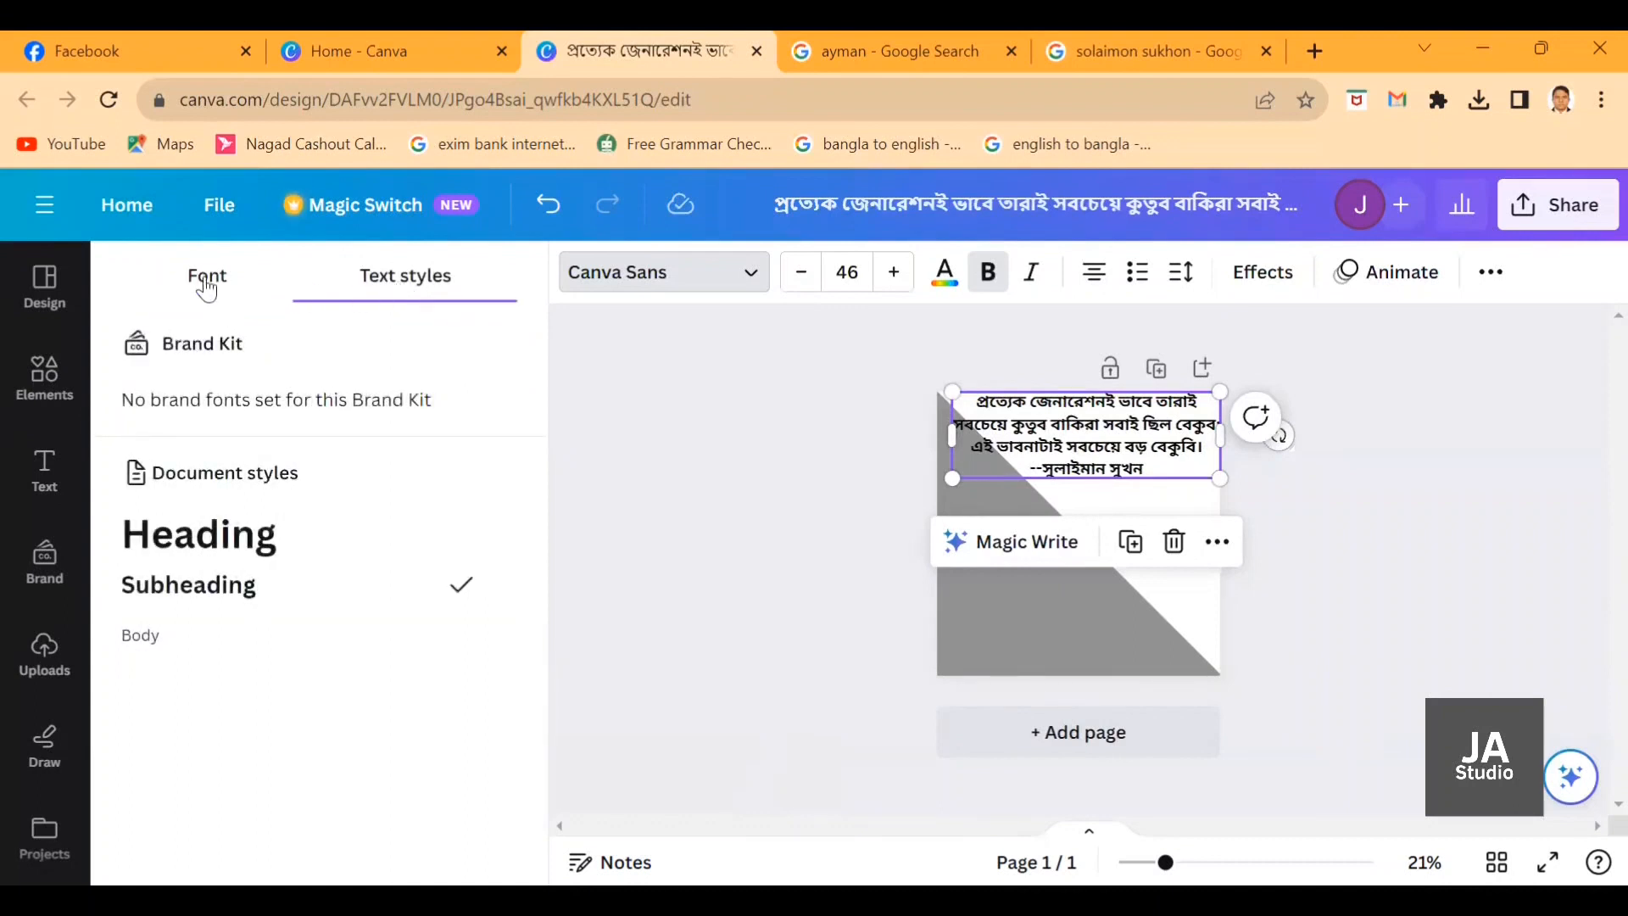
pyautogui.click(206, 278)
pyautogui.click(319, 356)
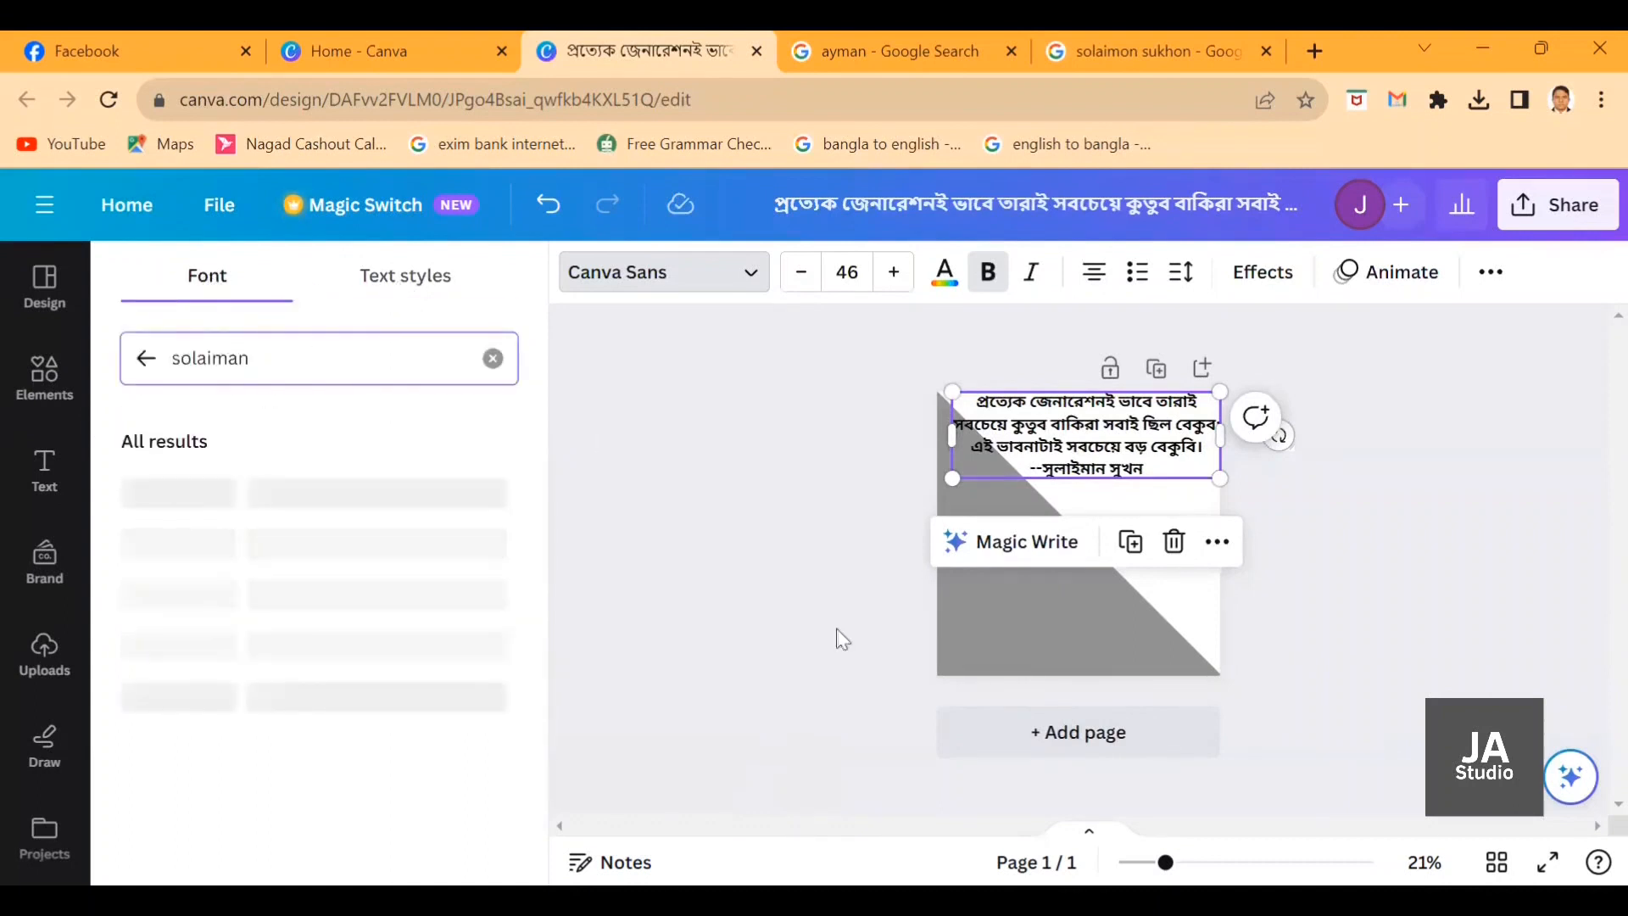
# Set the font size of the quote's paragraph above the speaker's name line to 35.
pyautogui.click(1041, 450)
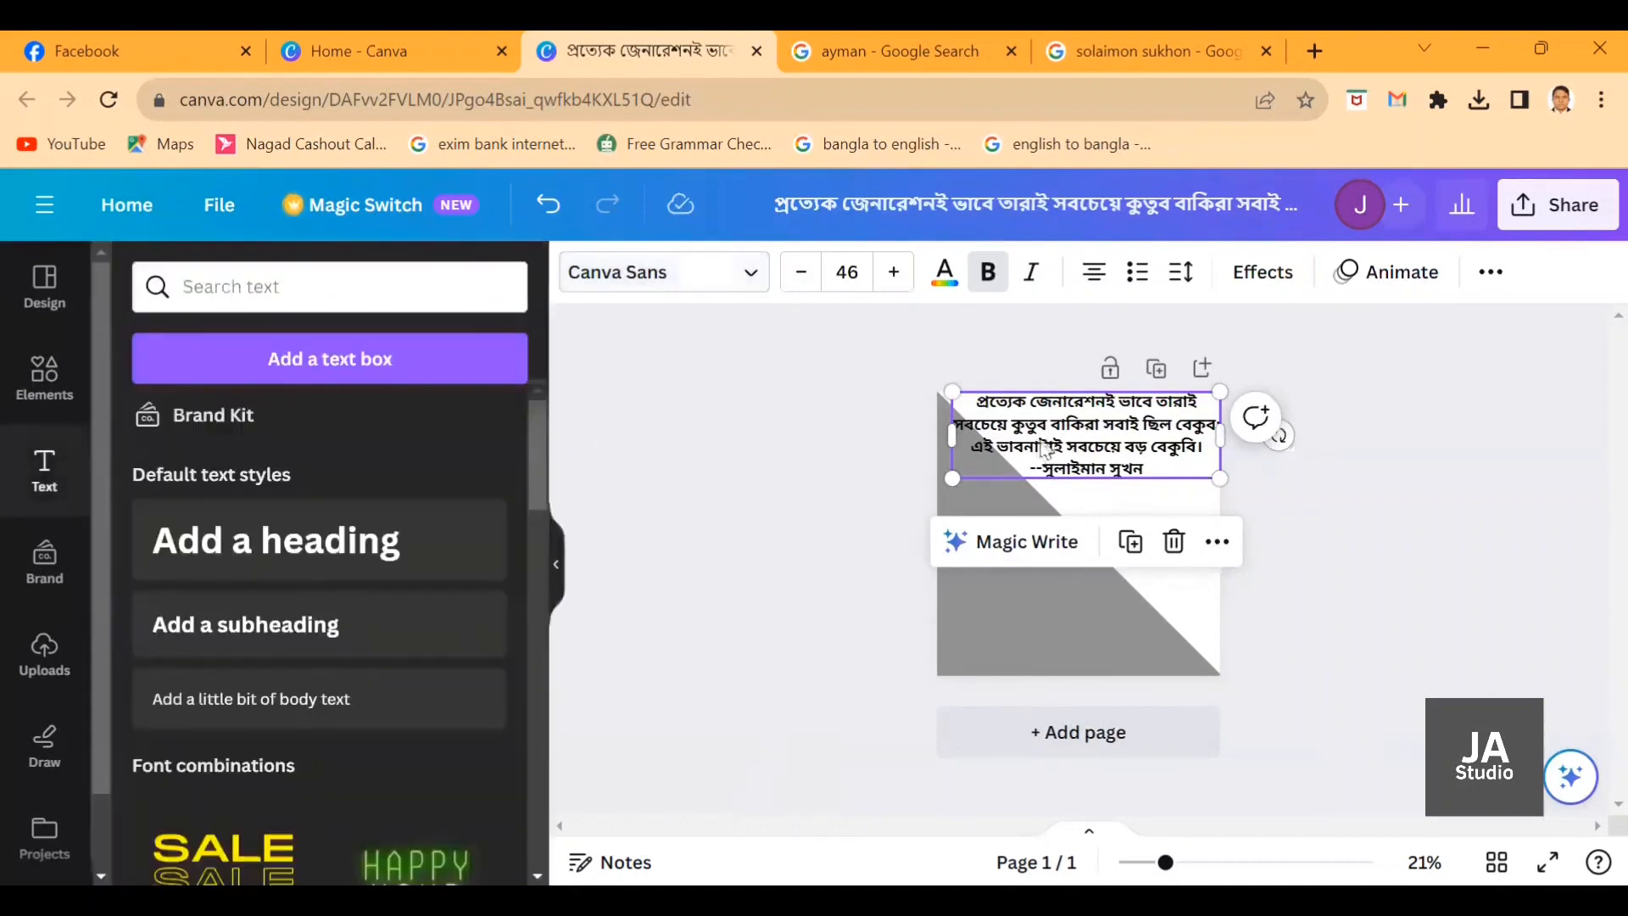
pyautogui.click(801, 272)
pyautogui.click(800, 272)
pyautogui.click(800, 273)
pyautogui.click(800, 272)
pyautogui.click(800, 272)
pyautogui.click(801, 272)
pyautogui.click(800, 272)
pyautogui.click(800, 273)
pyautogui.click(800, 273)
pyautogui.click(800, 272)
pyautogui.click(801, 272)
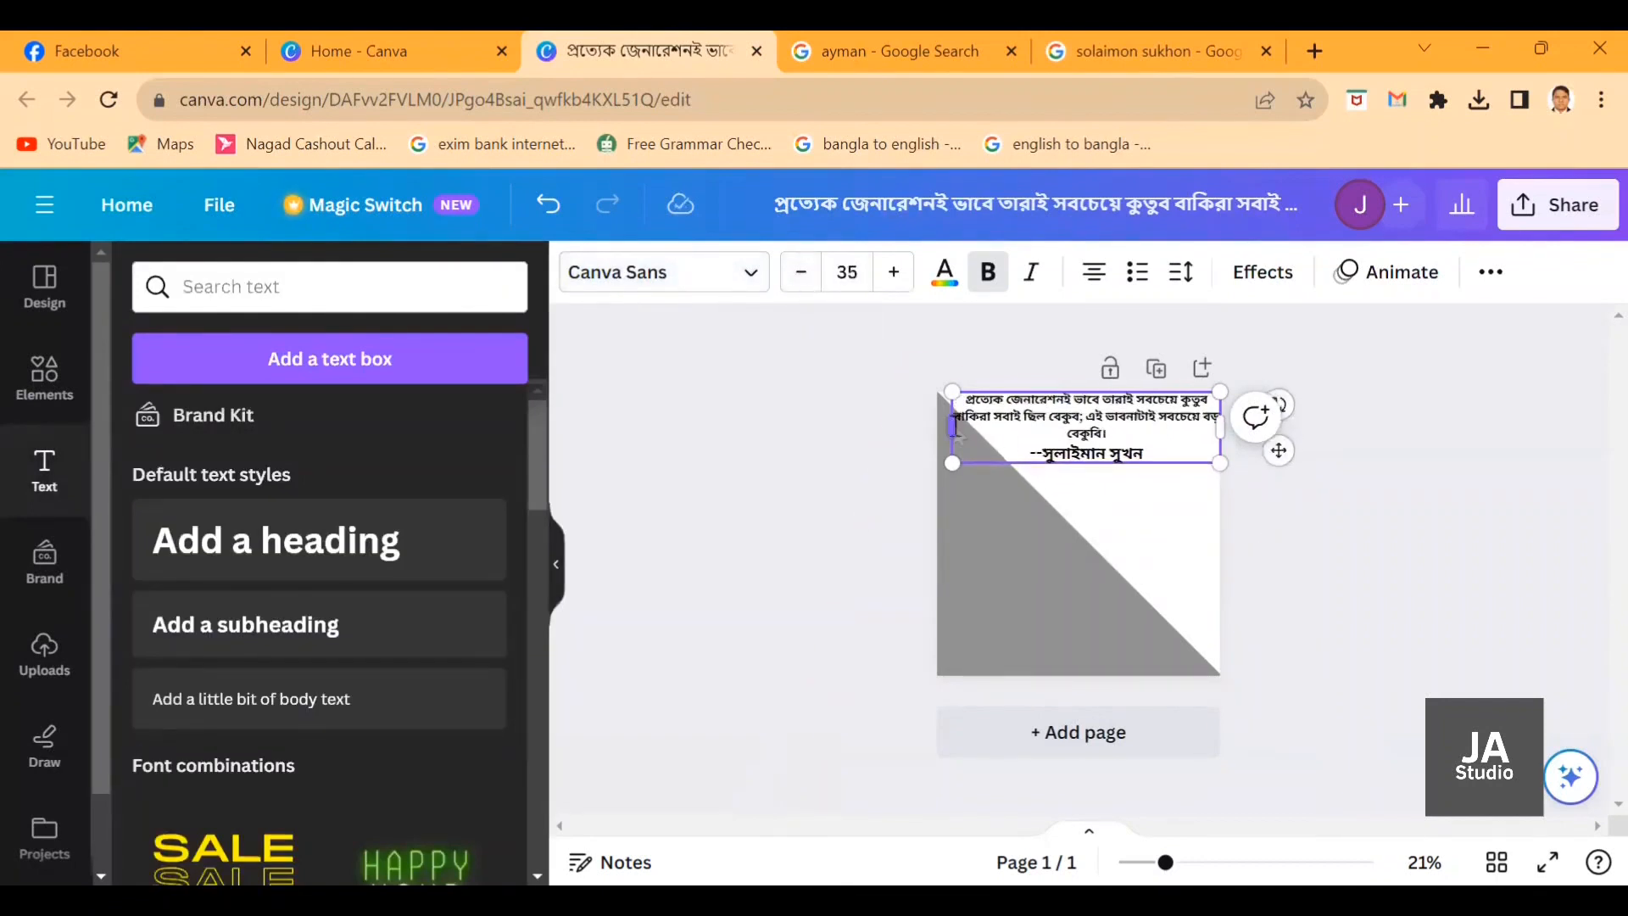
# Narrow the quote's text box from its left side and move it slightly down from the page's top edge.
pyautogui.moveTo(954, 427); pyautogui.dragTo(1000, 428)
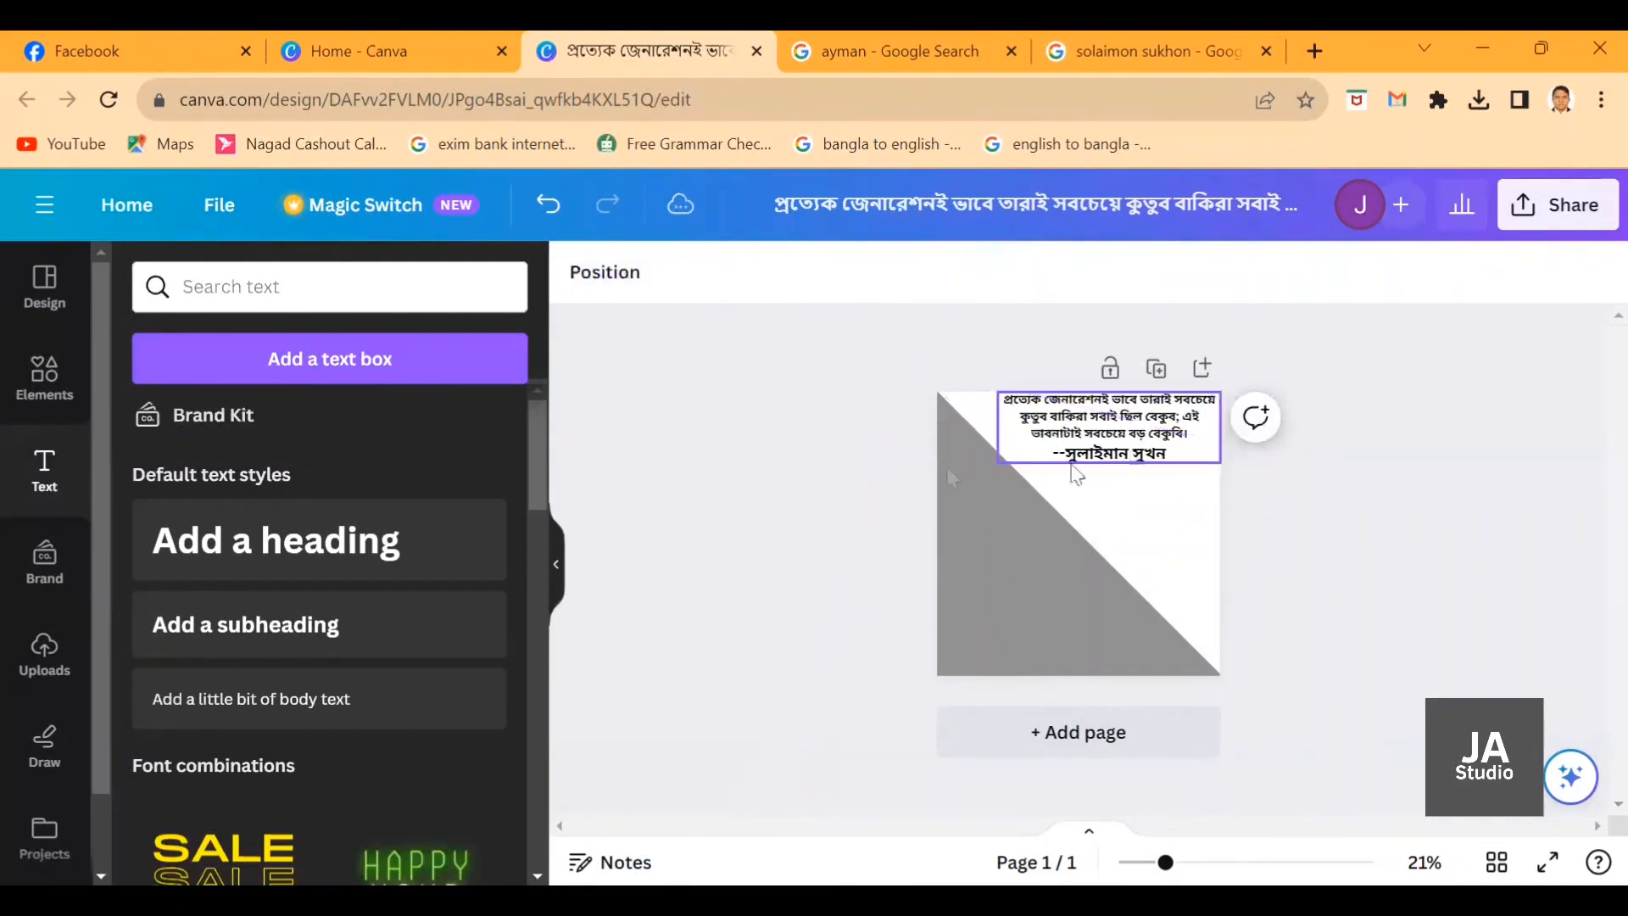
pyautogui.moveTo(1150, 449); pyautogui.dragTo(1149, 462)
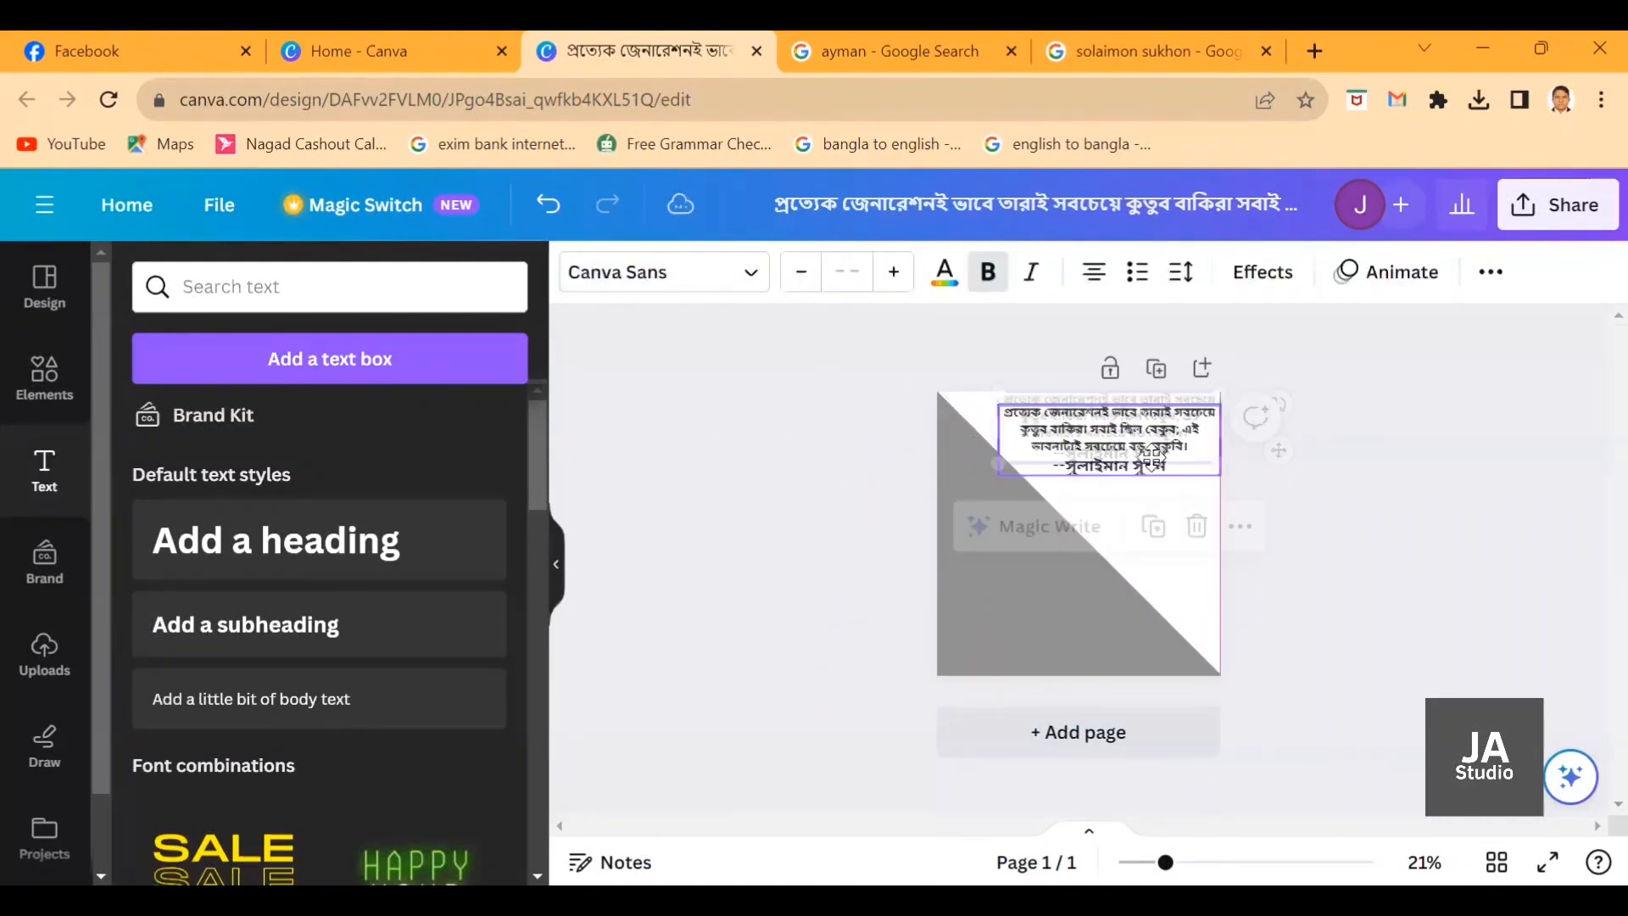
pyautogui.click(797, 528)
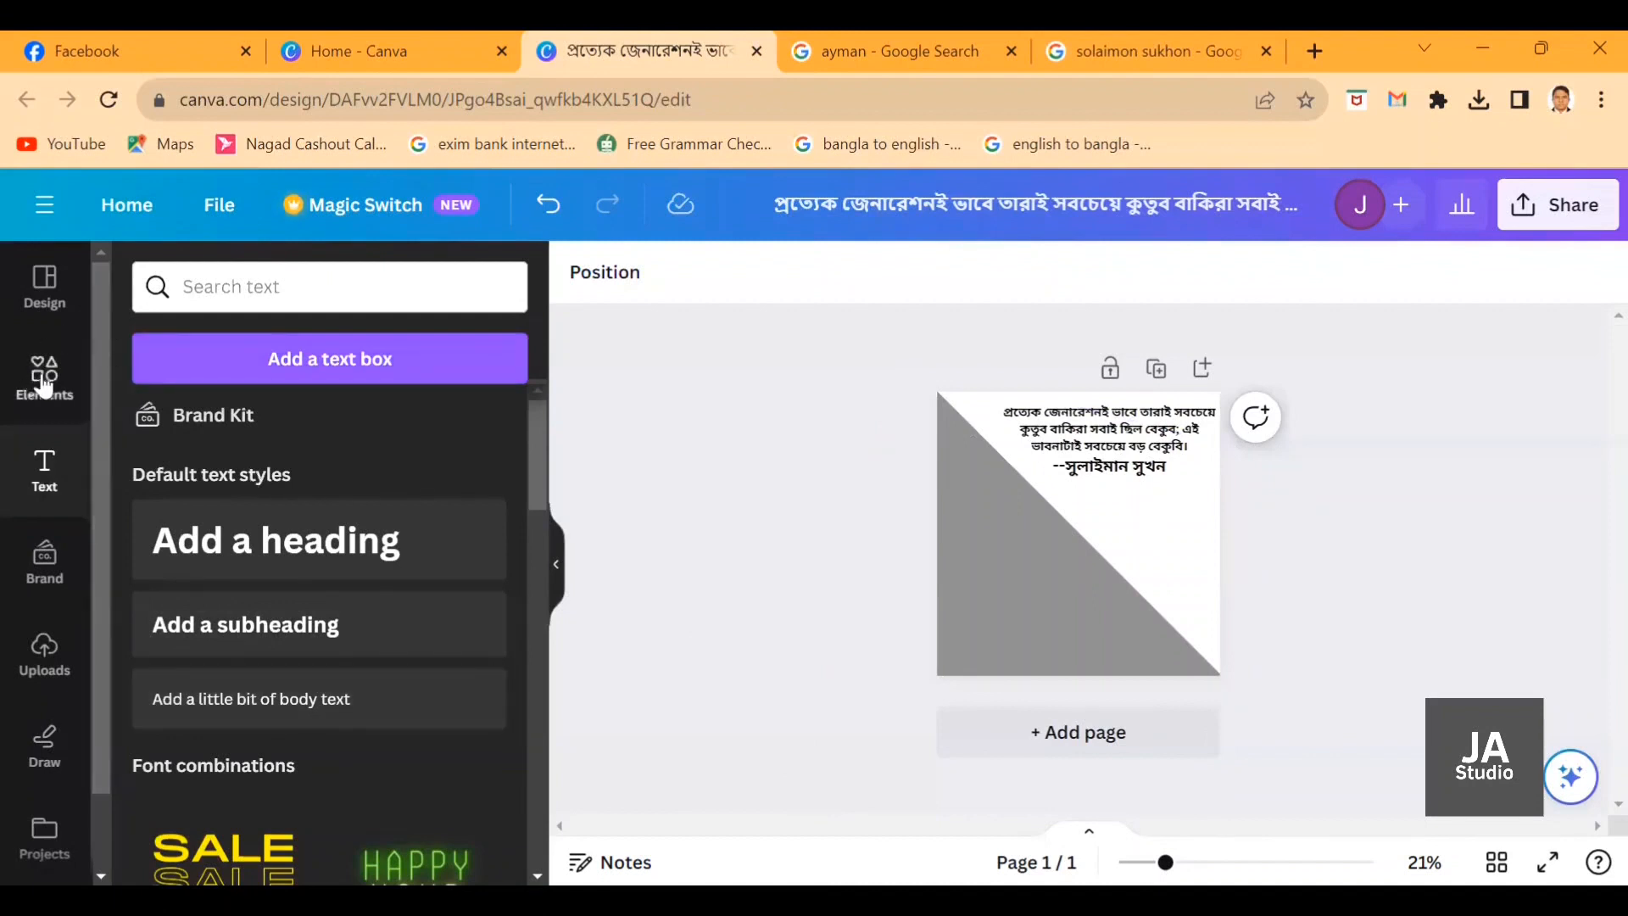
# Look through the shapes collection, the general elements library and its suggested search keywords.
pyautogui.click(49, 392)
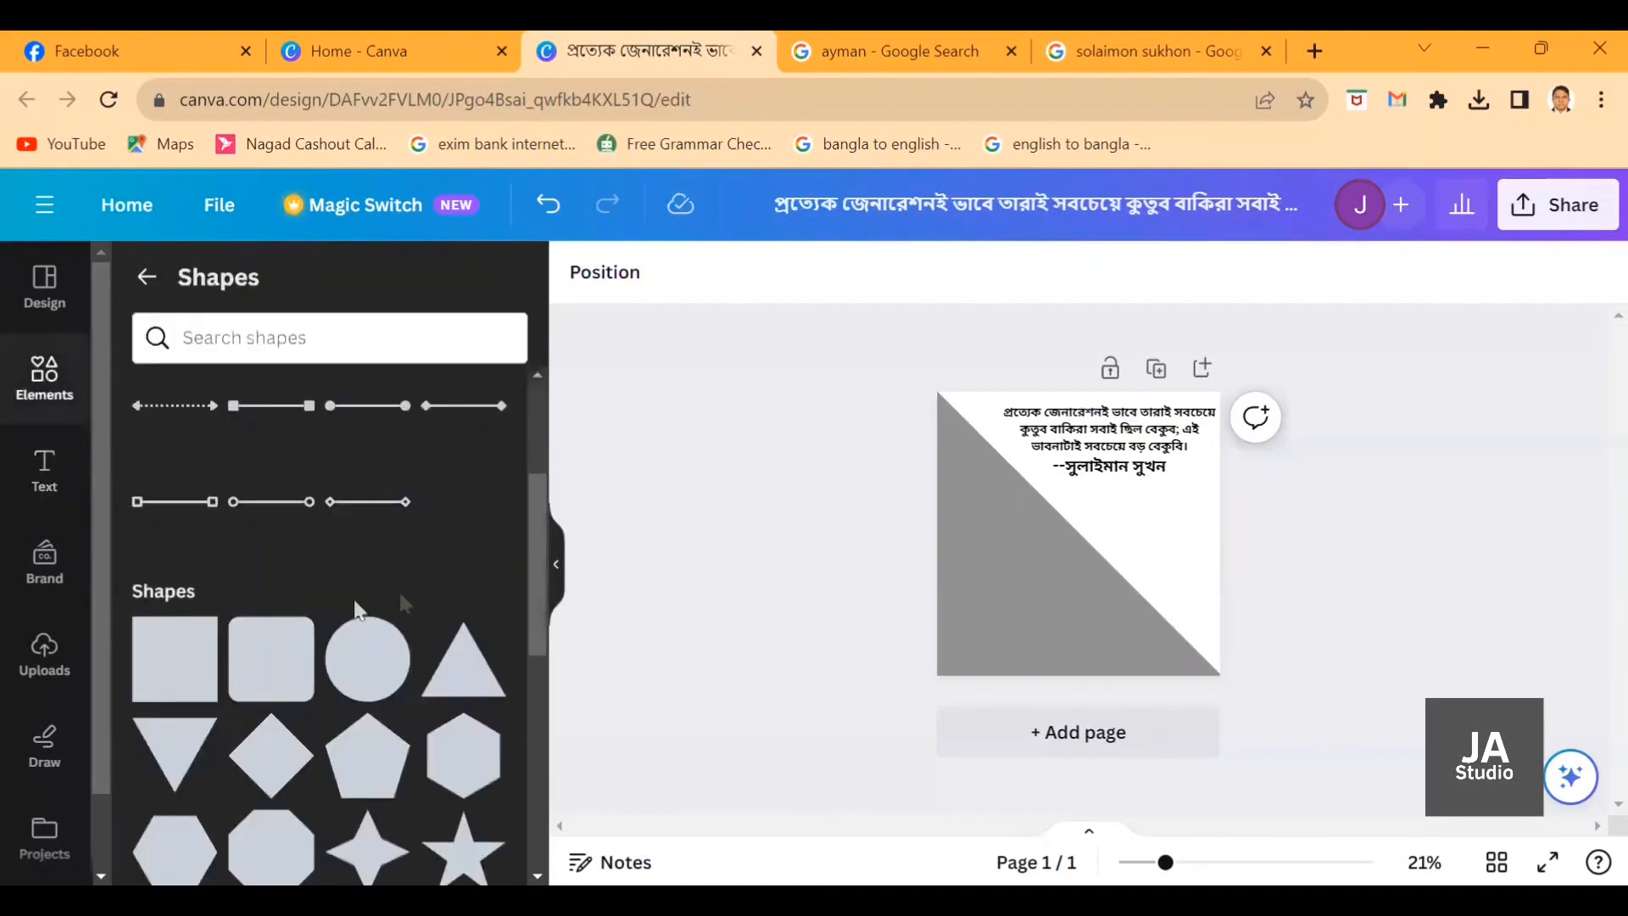
pyautogui.scroll(-8, 357, 608)
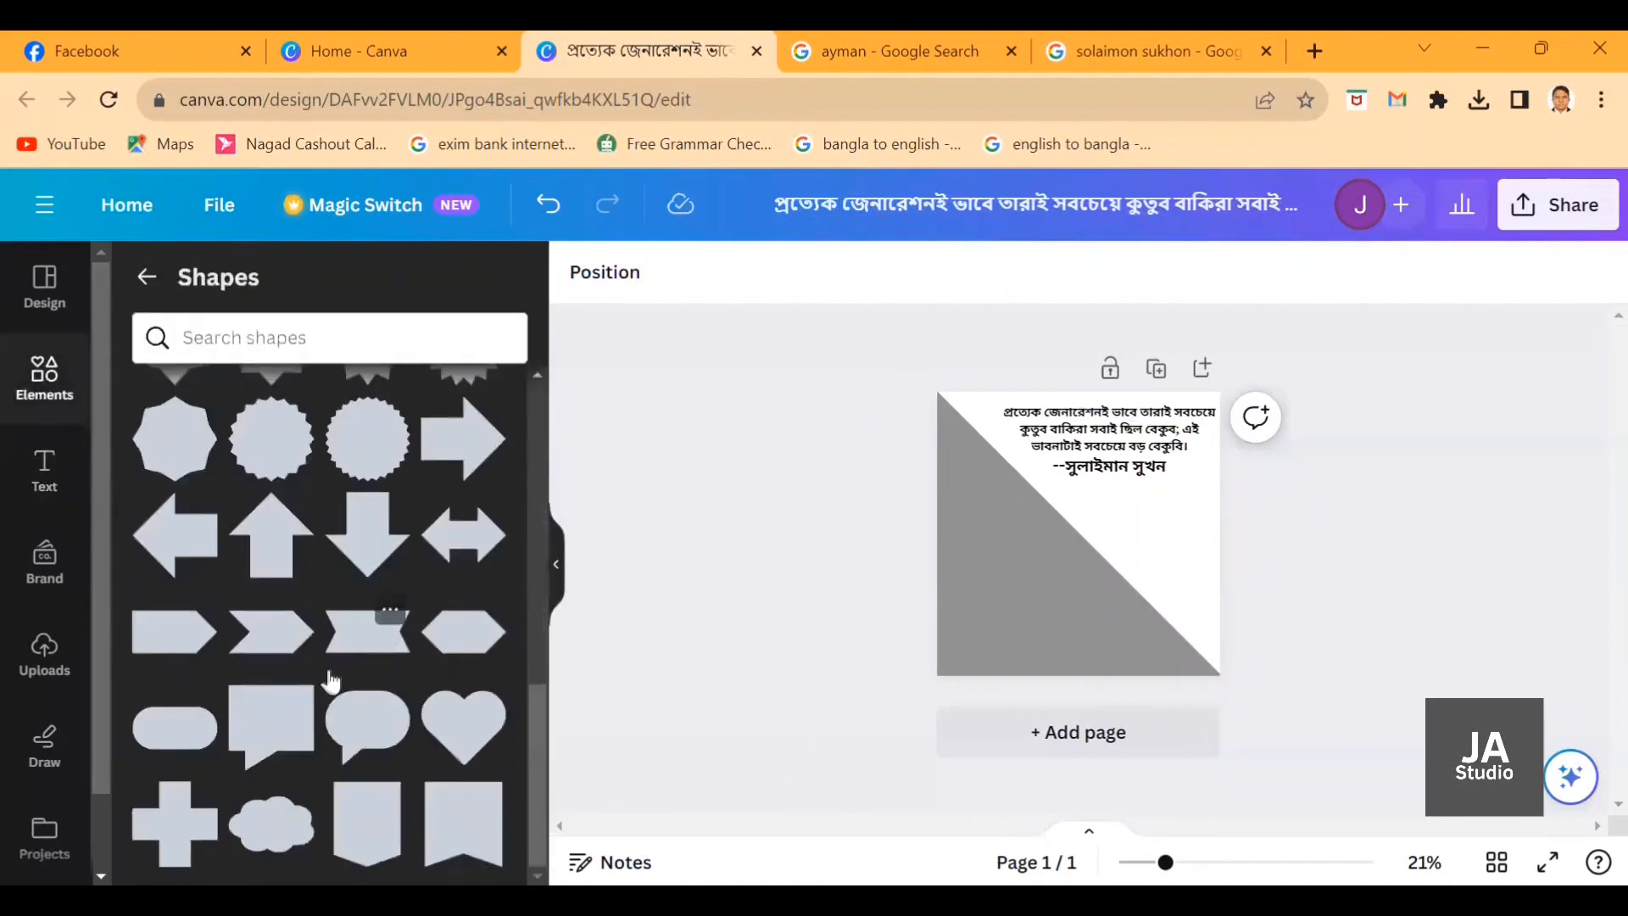
pyautogui.scroll(8, 331, 681)
pyautogui.scroll(-8, 393, 690)
pyautogui.scroll(8, 414, 679)
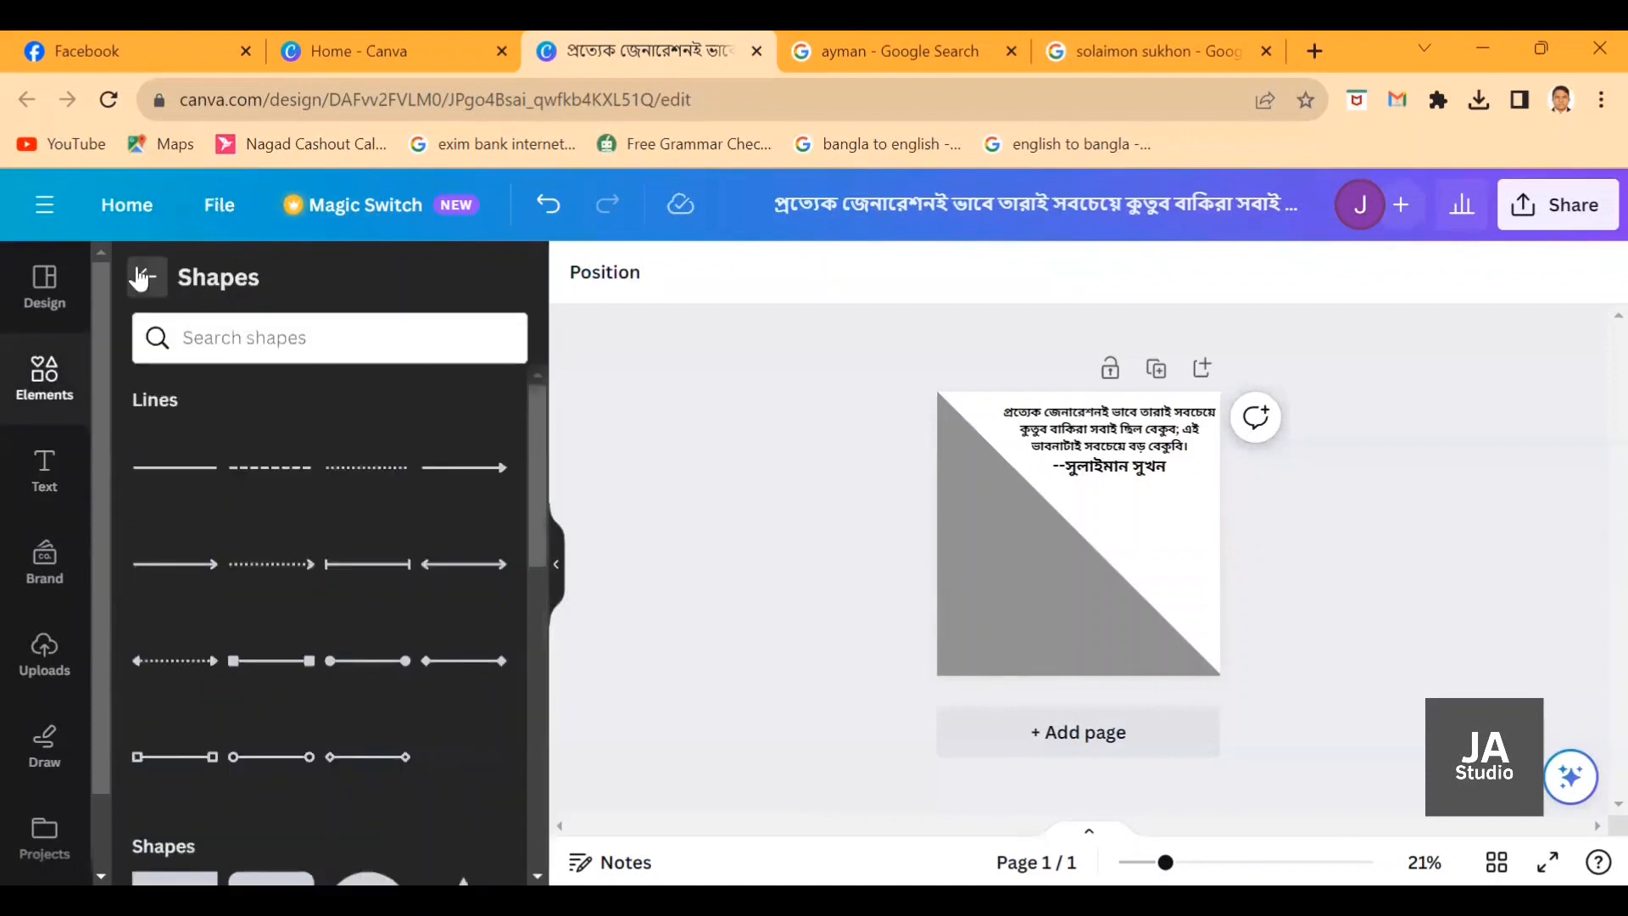
pyautogui.click(140, 278)
pyautogui.scroll(-3, 441, 547)
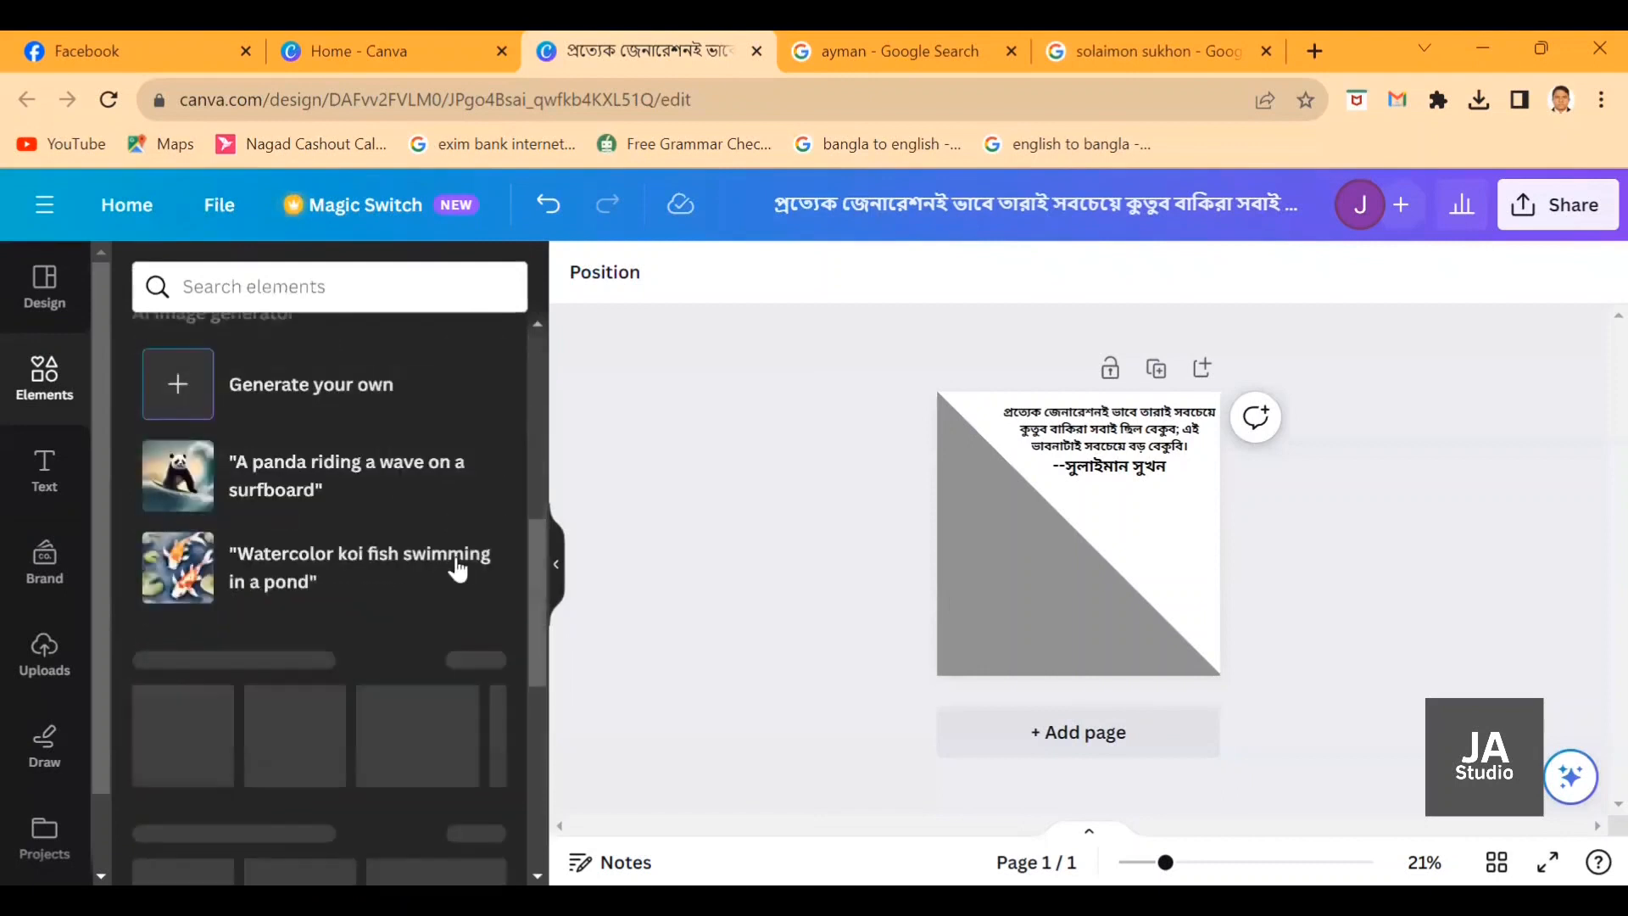
pyautogui.scroll(-5, 458, 569)
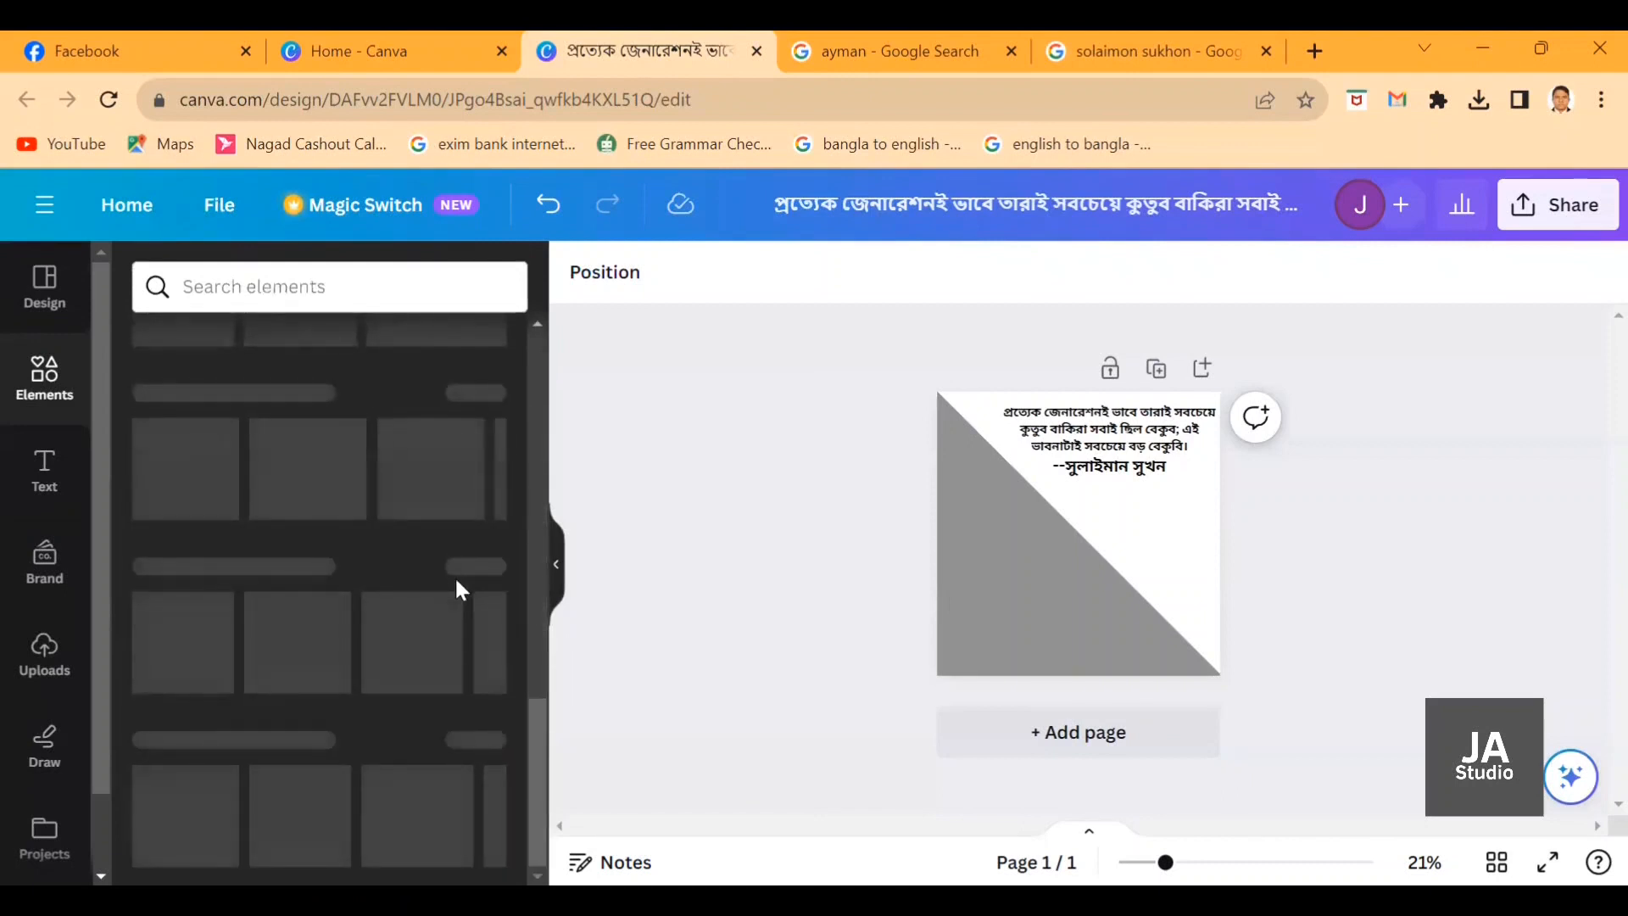
pyautogui.scroll(3, 455, 576)
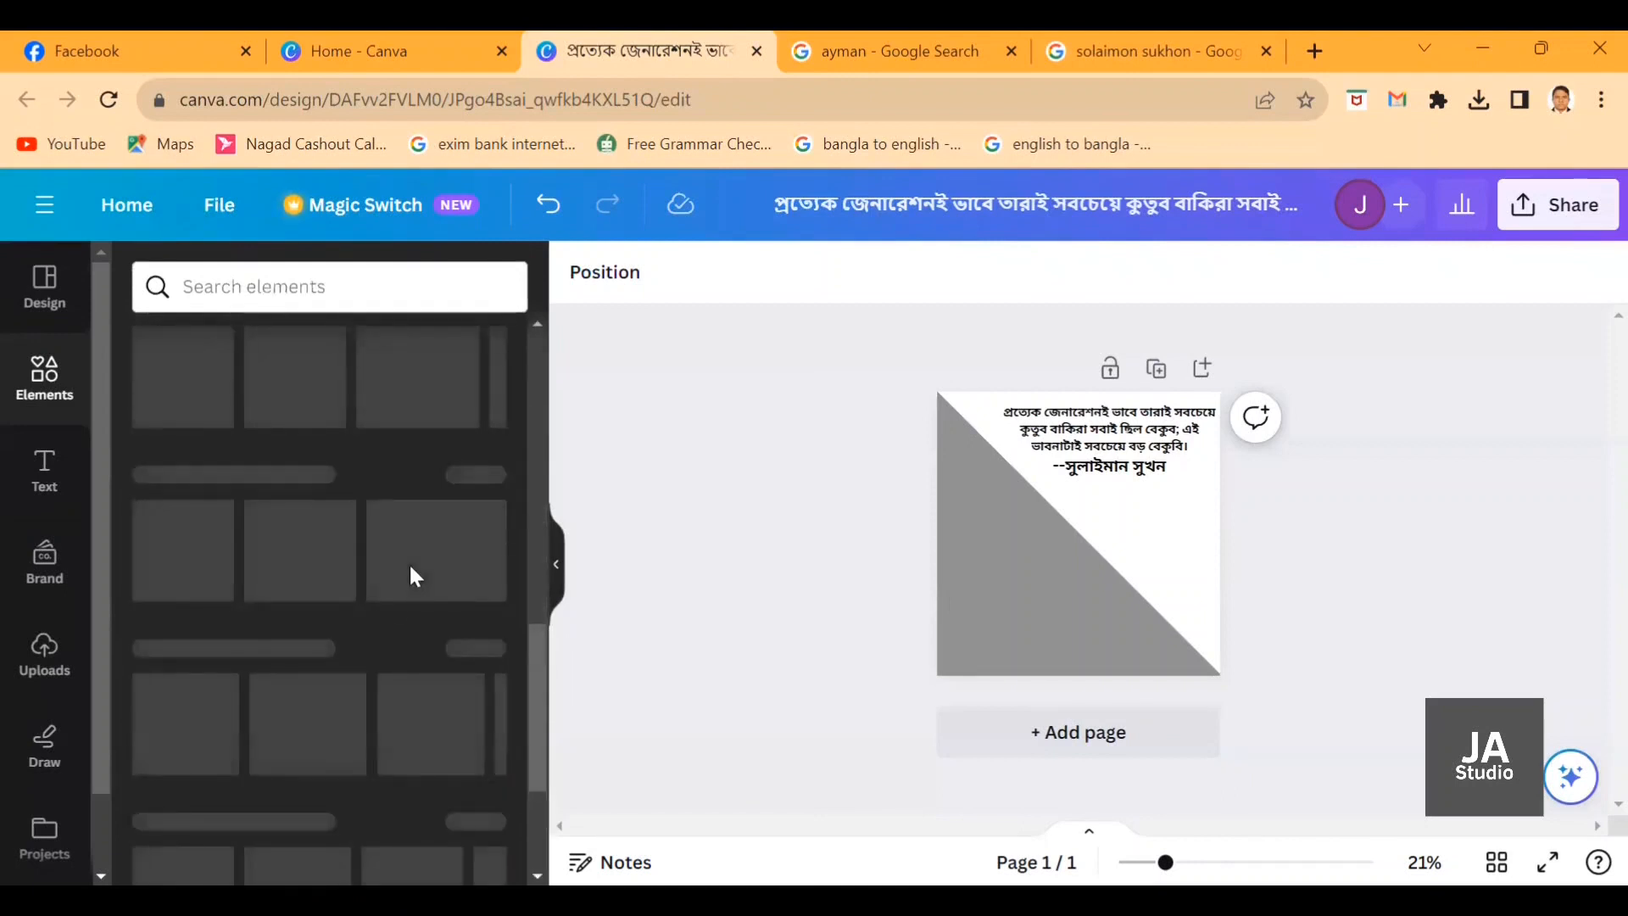
pyautogui.scroll(3, 411, 568)
pyautogui.scroll(-5, 410, 568)
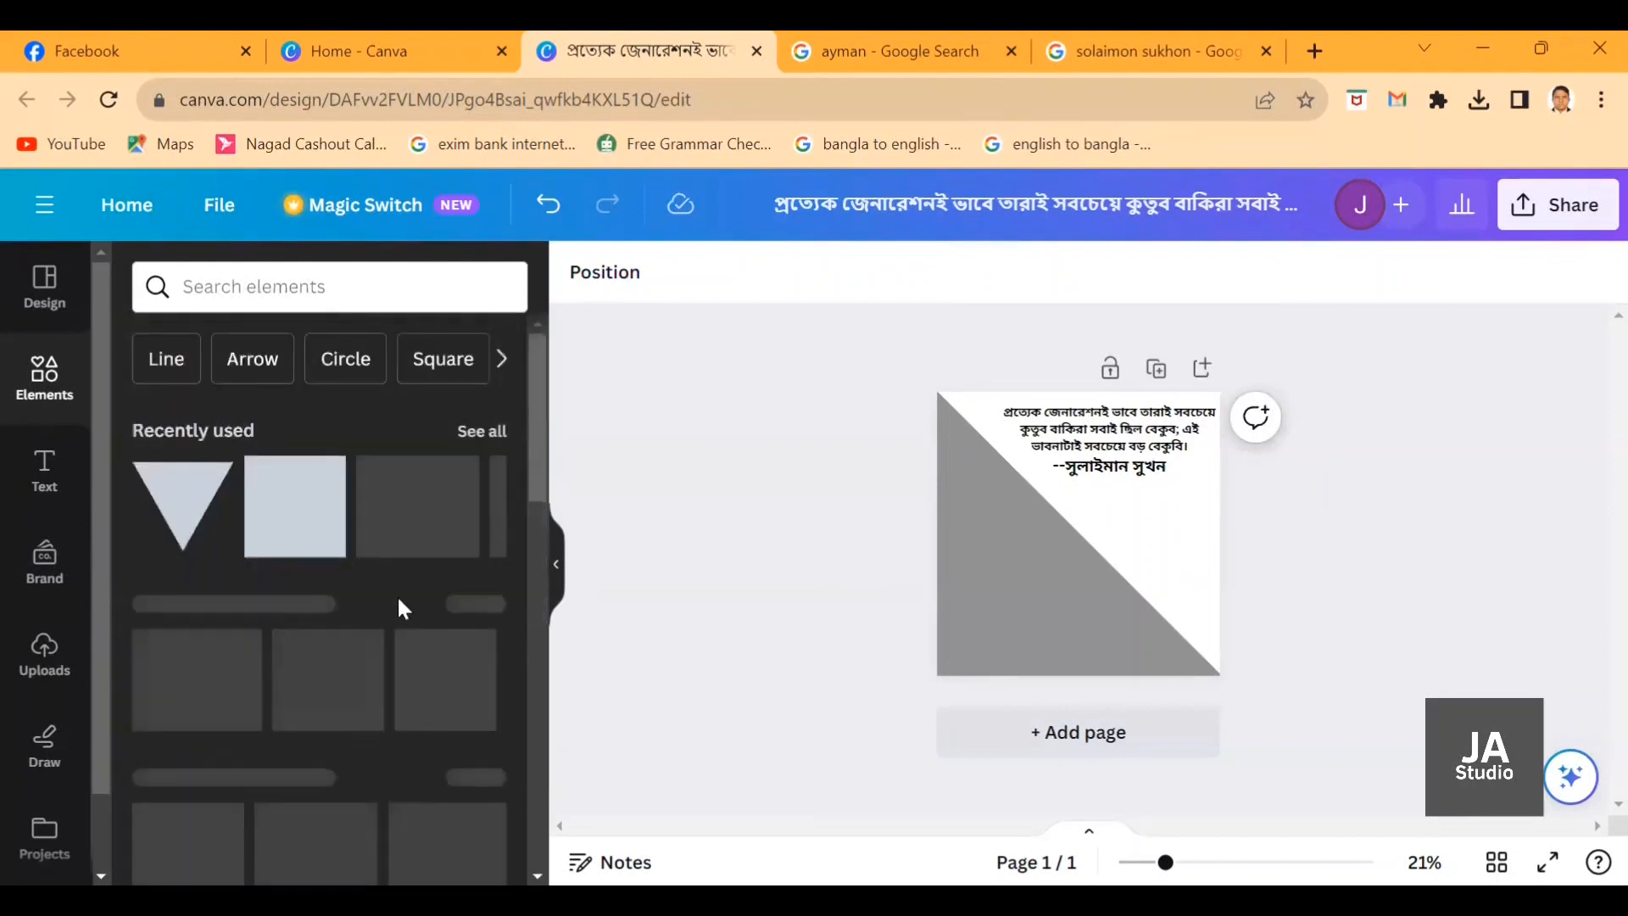
pyautogui.click(503, 360)
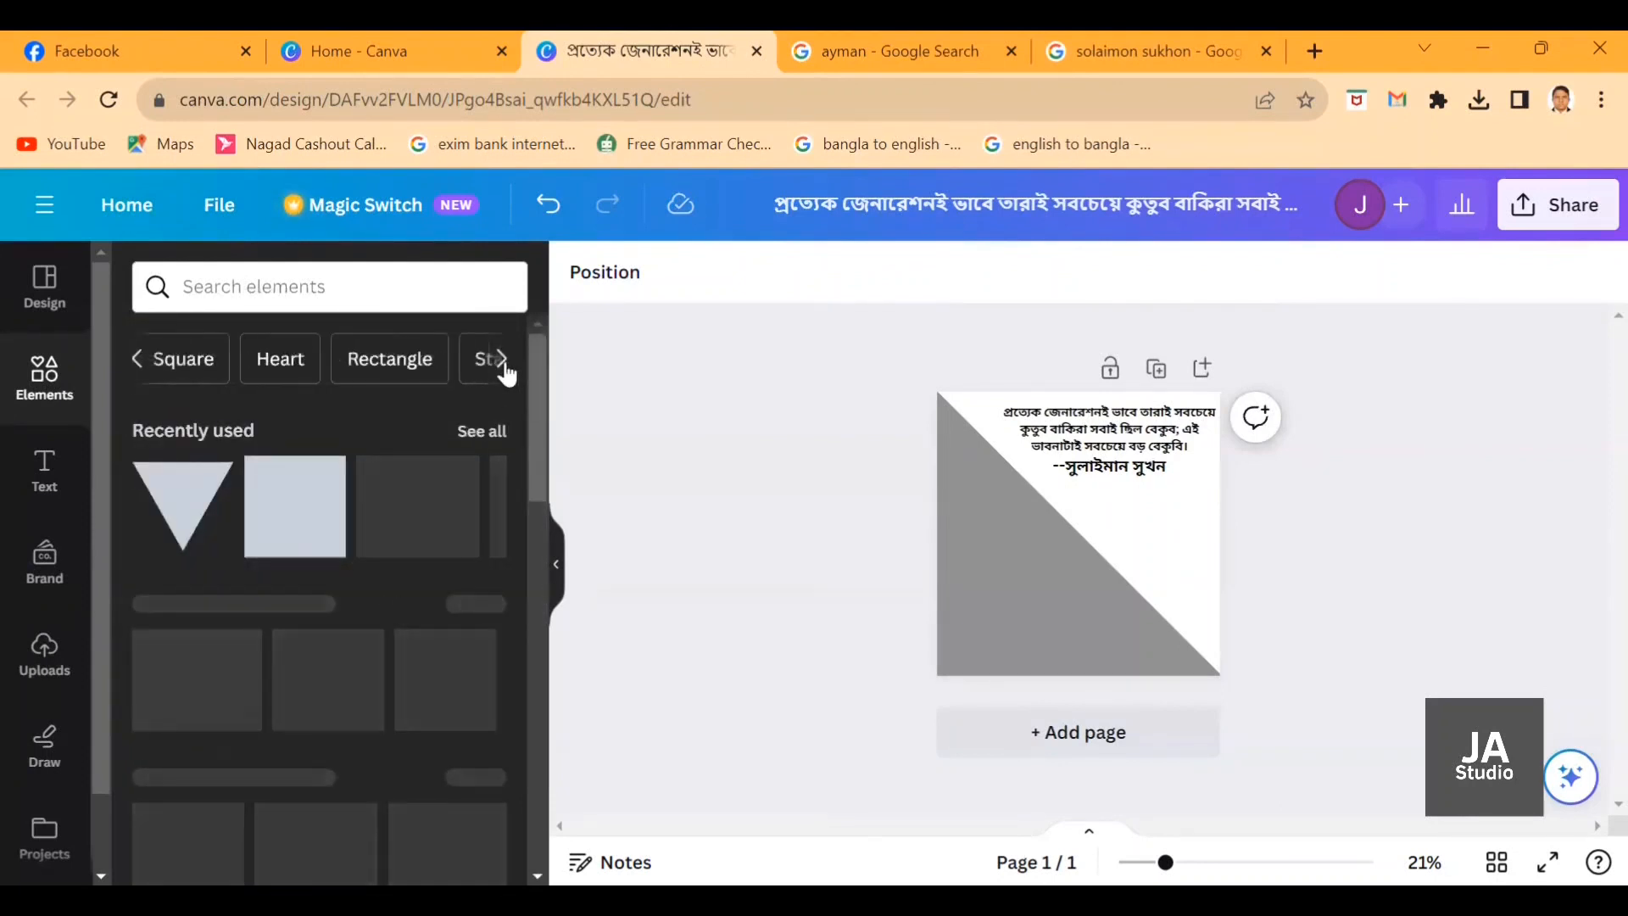
pyautogui.click(502, 360)
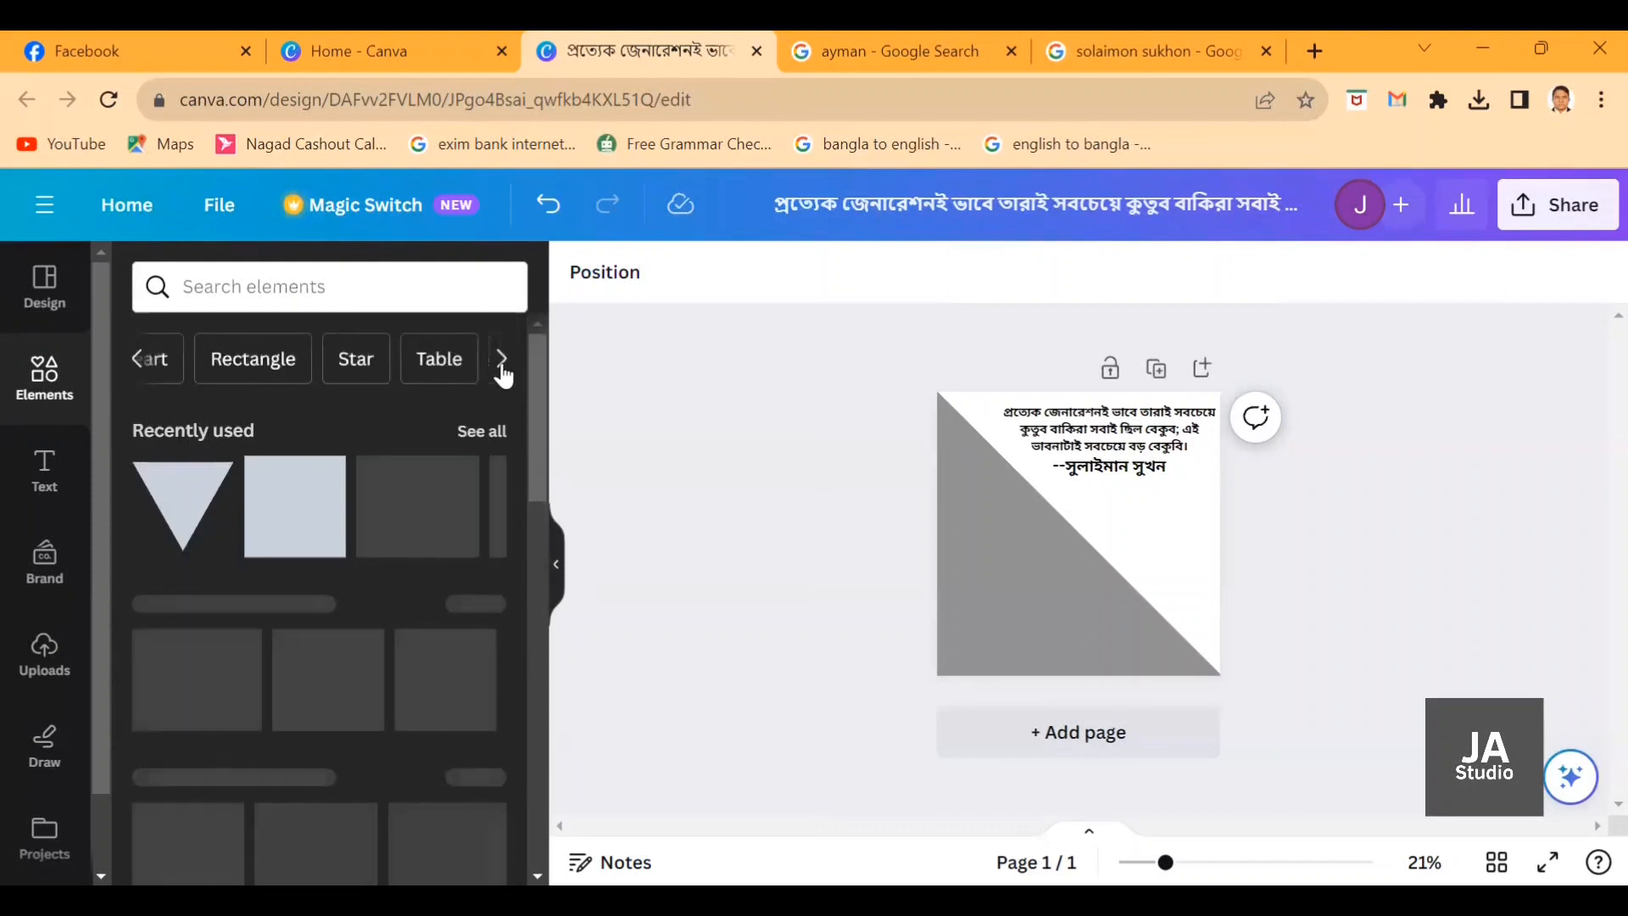
pyautogui.click(502, 363)
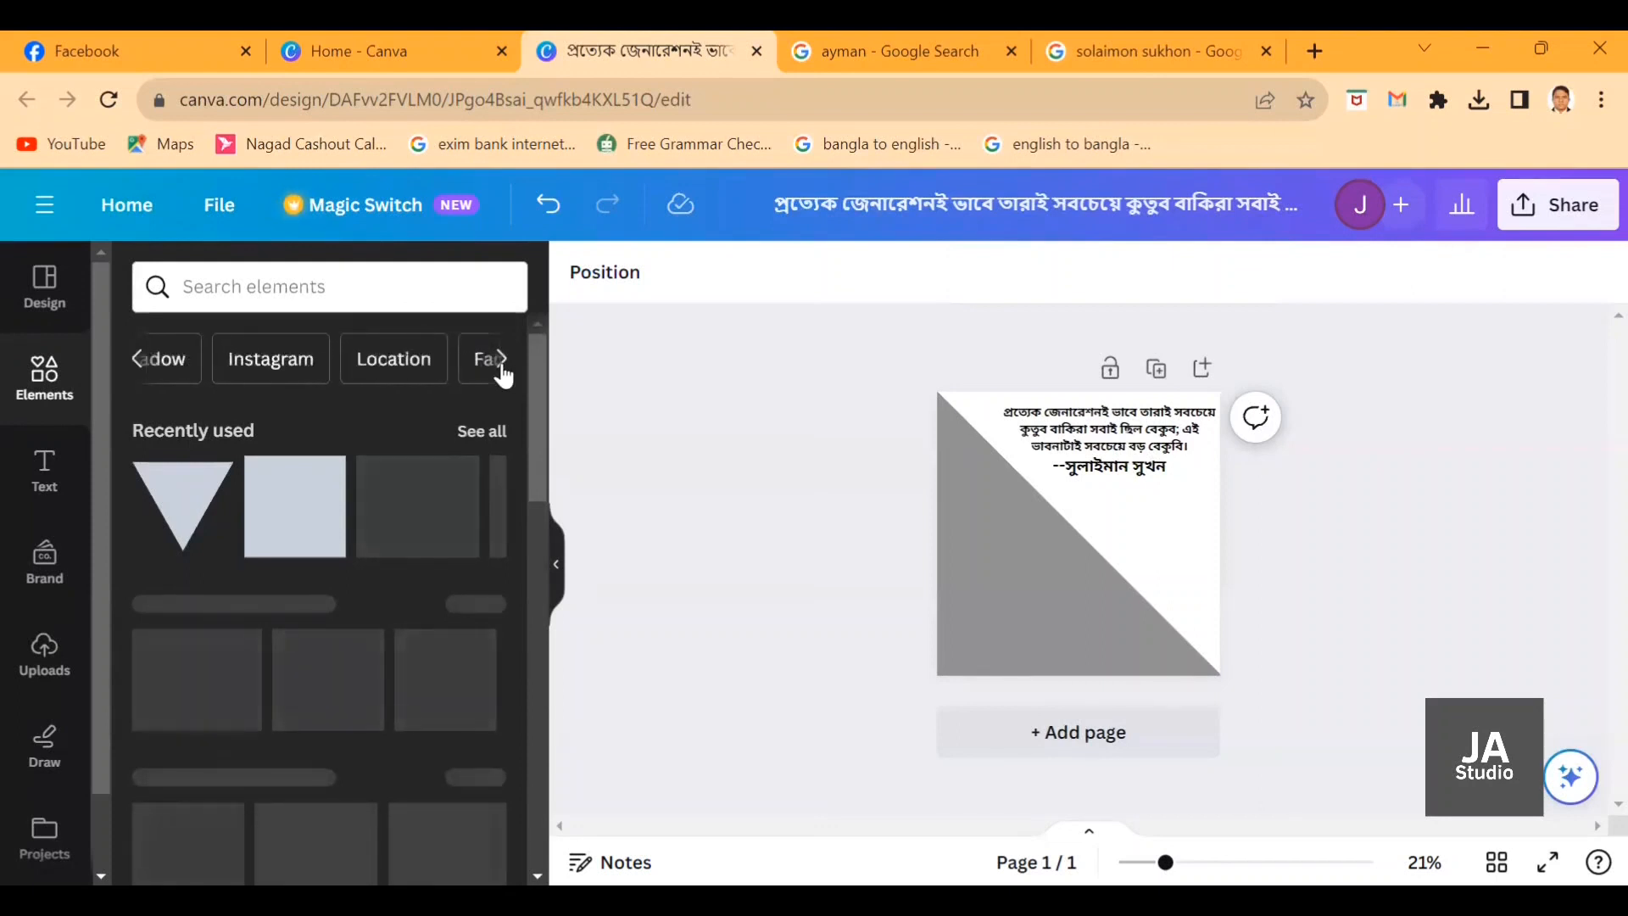
# Find and open the Frames category among the element categories.
pyautogui.click(327, 285)
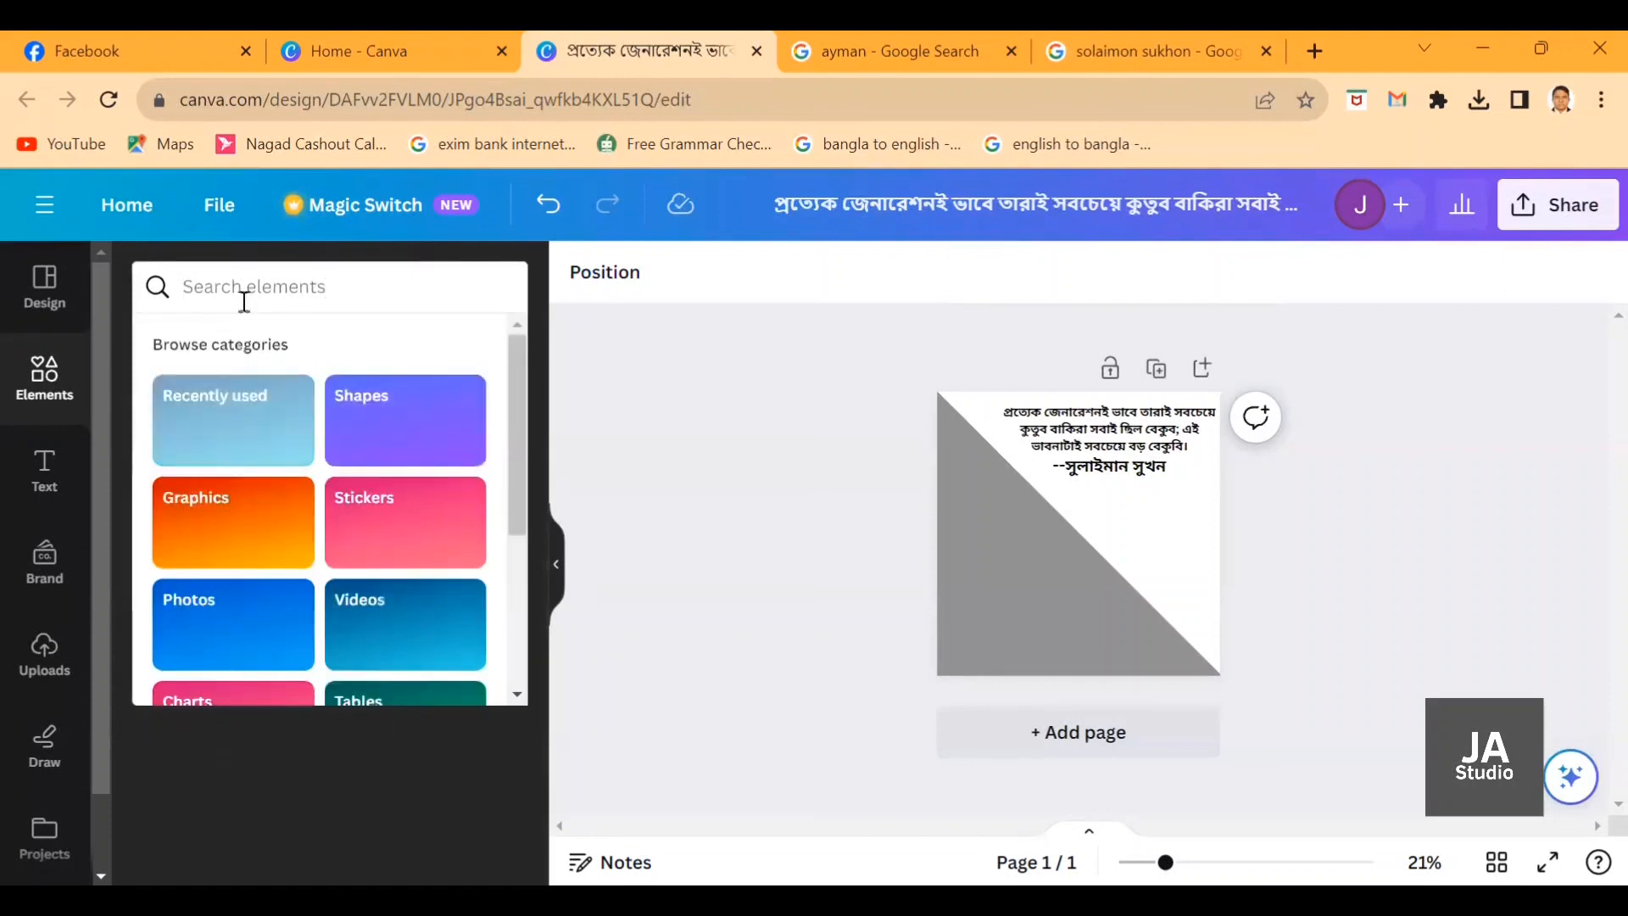
pyautogui.scroll(-2, 439, 443)
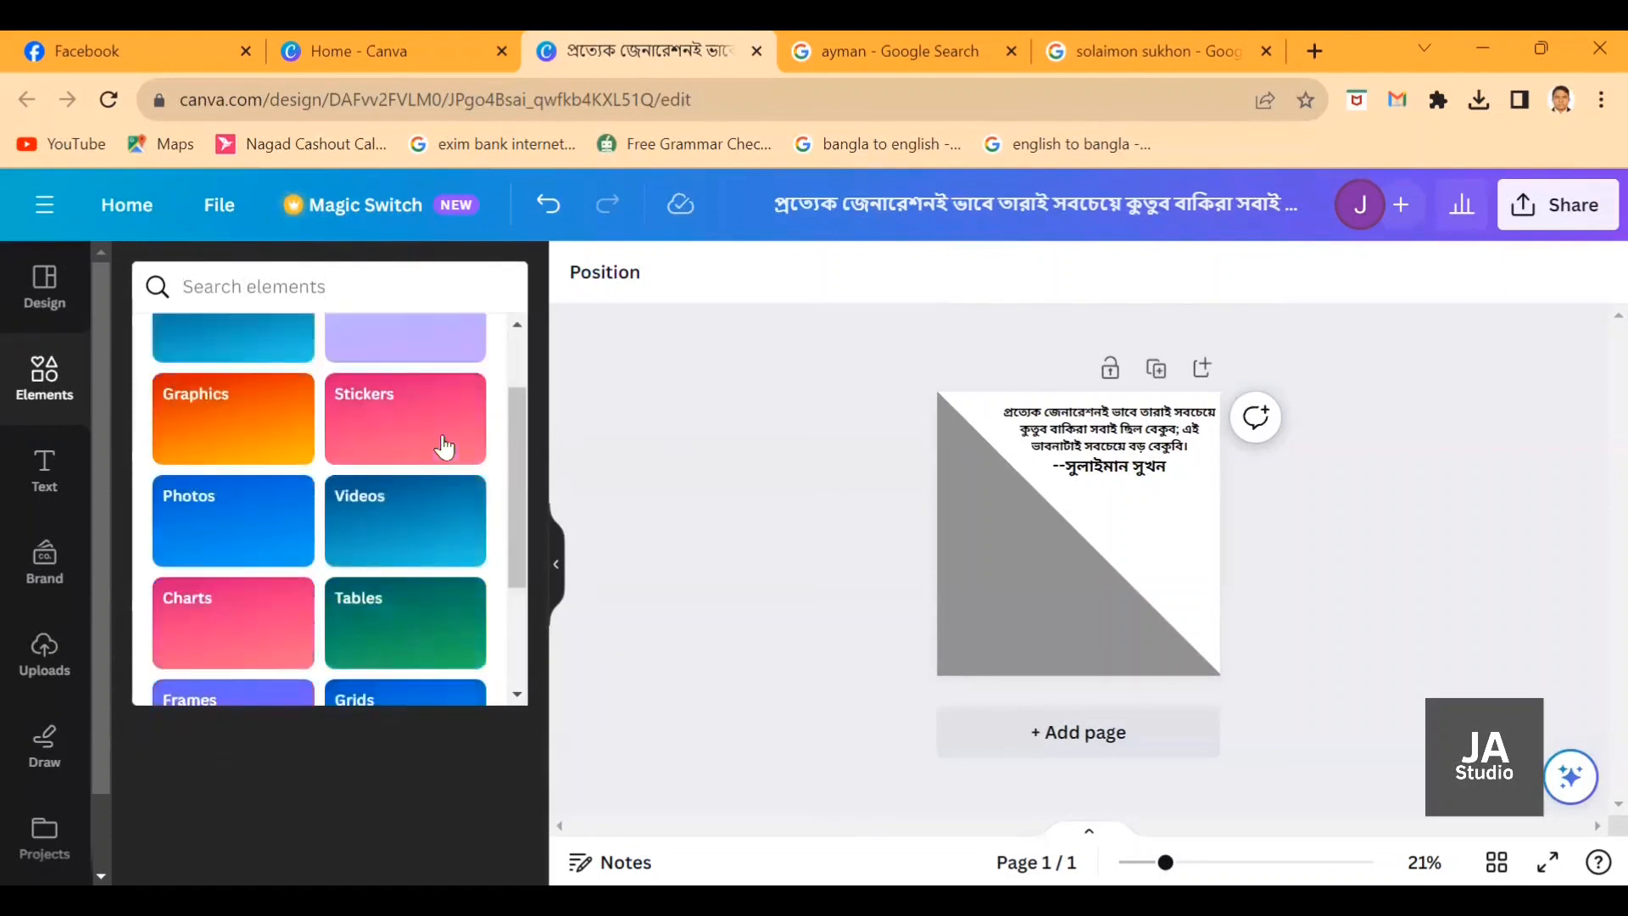
pyautogui.scroll(-2, 472, 495)
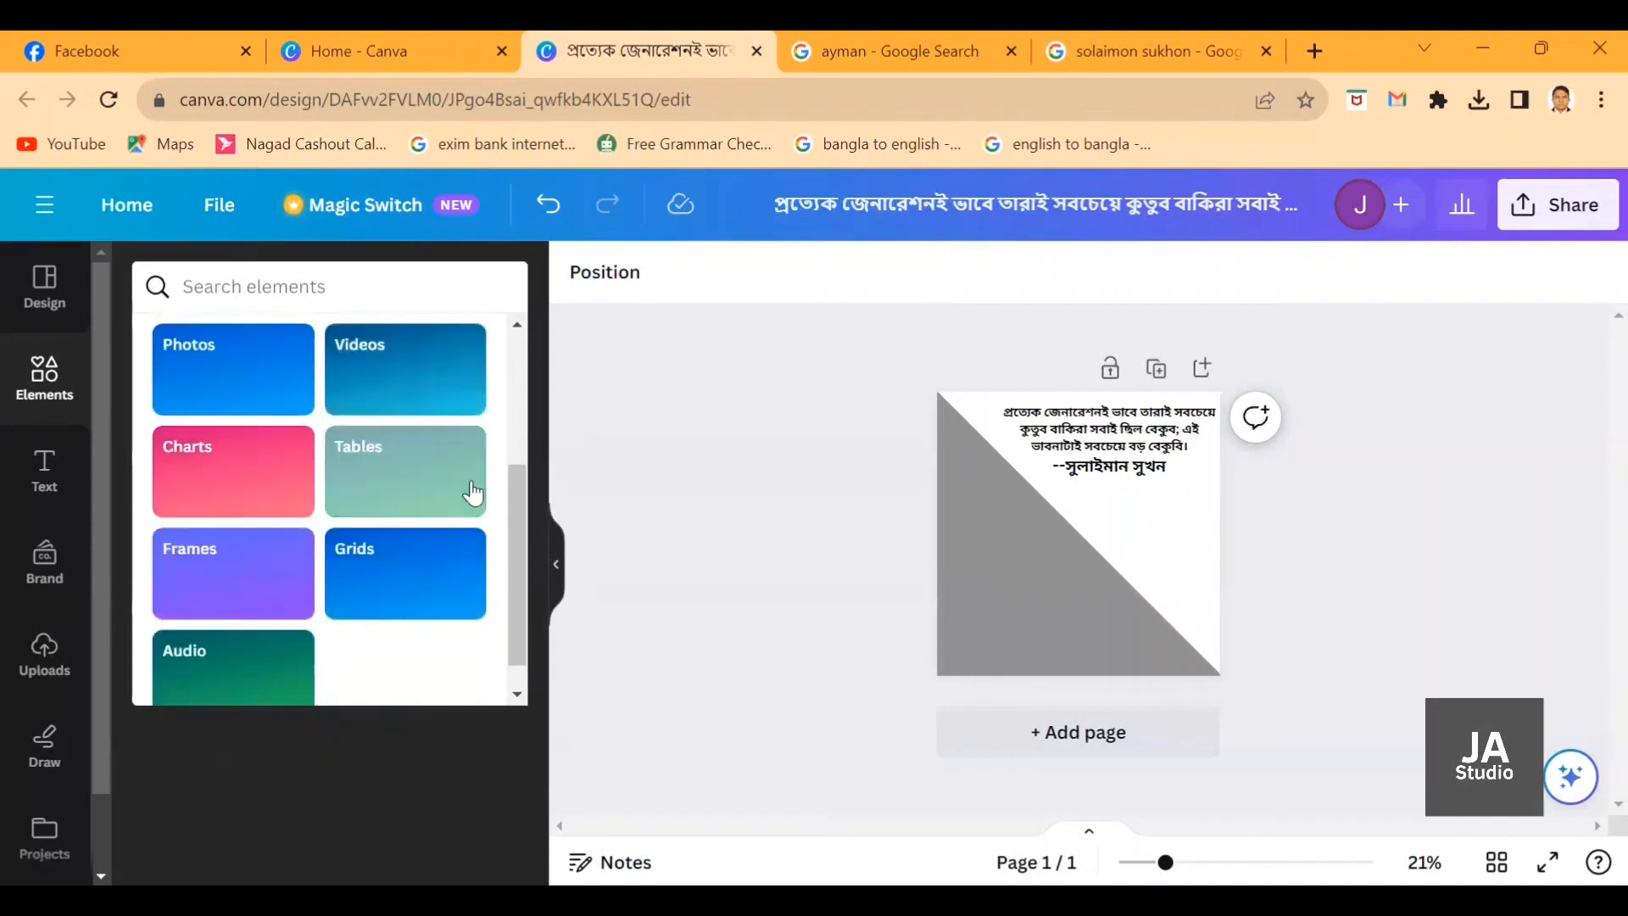
pyautogui.scroll(-1, 458, 527)
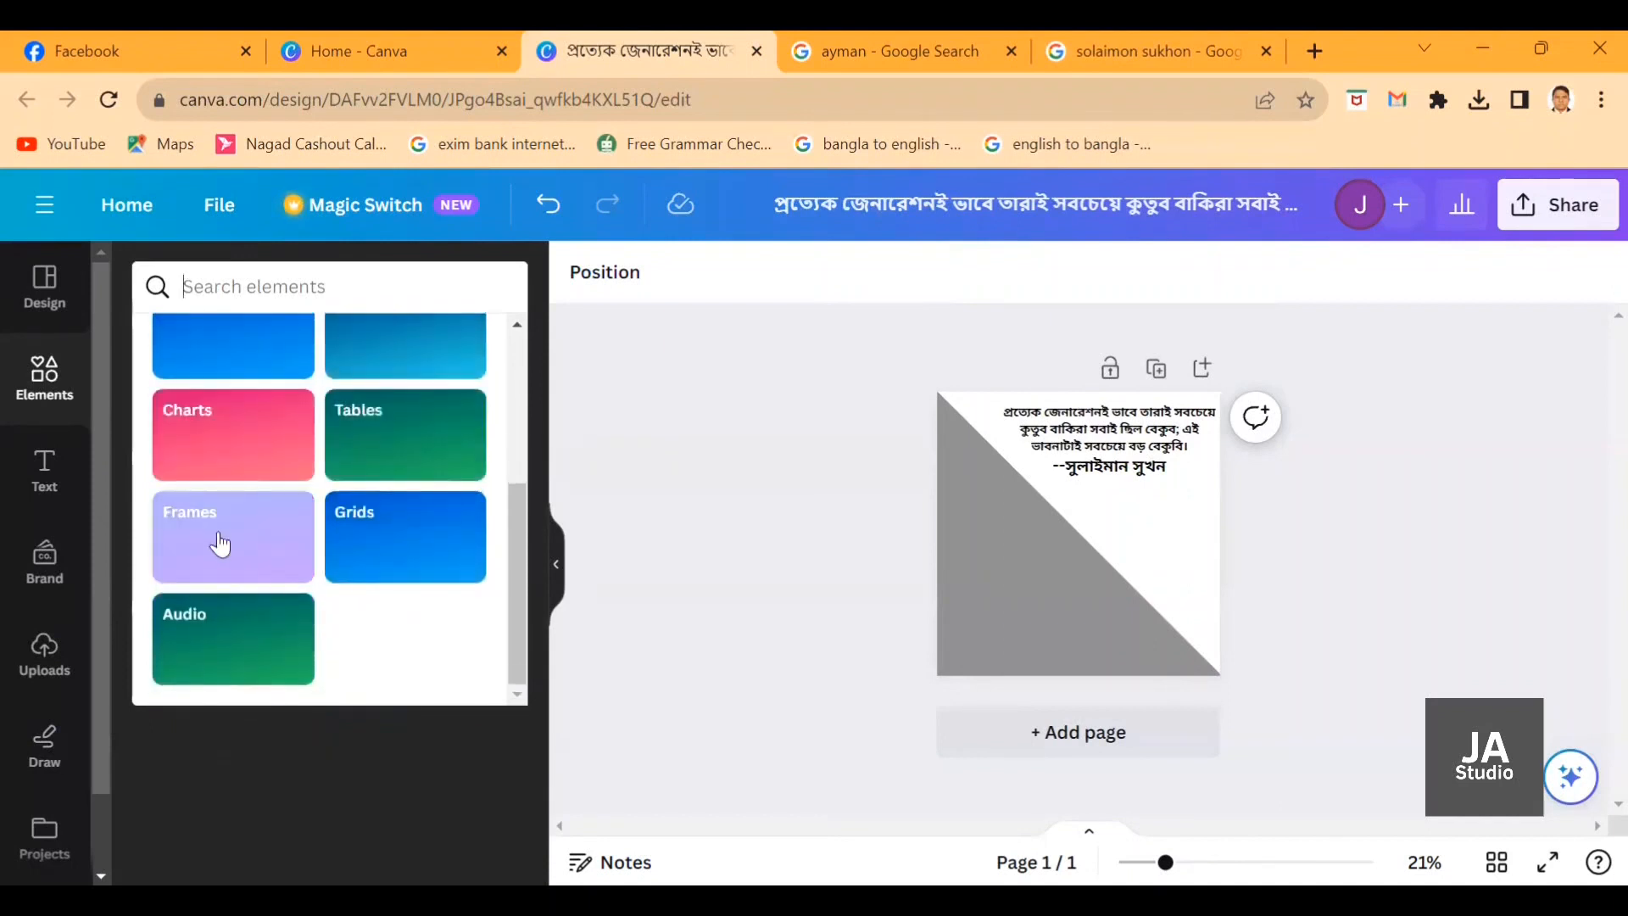
pyautogui.click(217, 530)
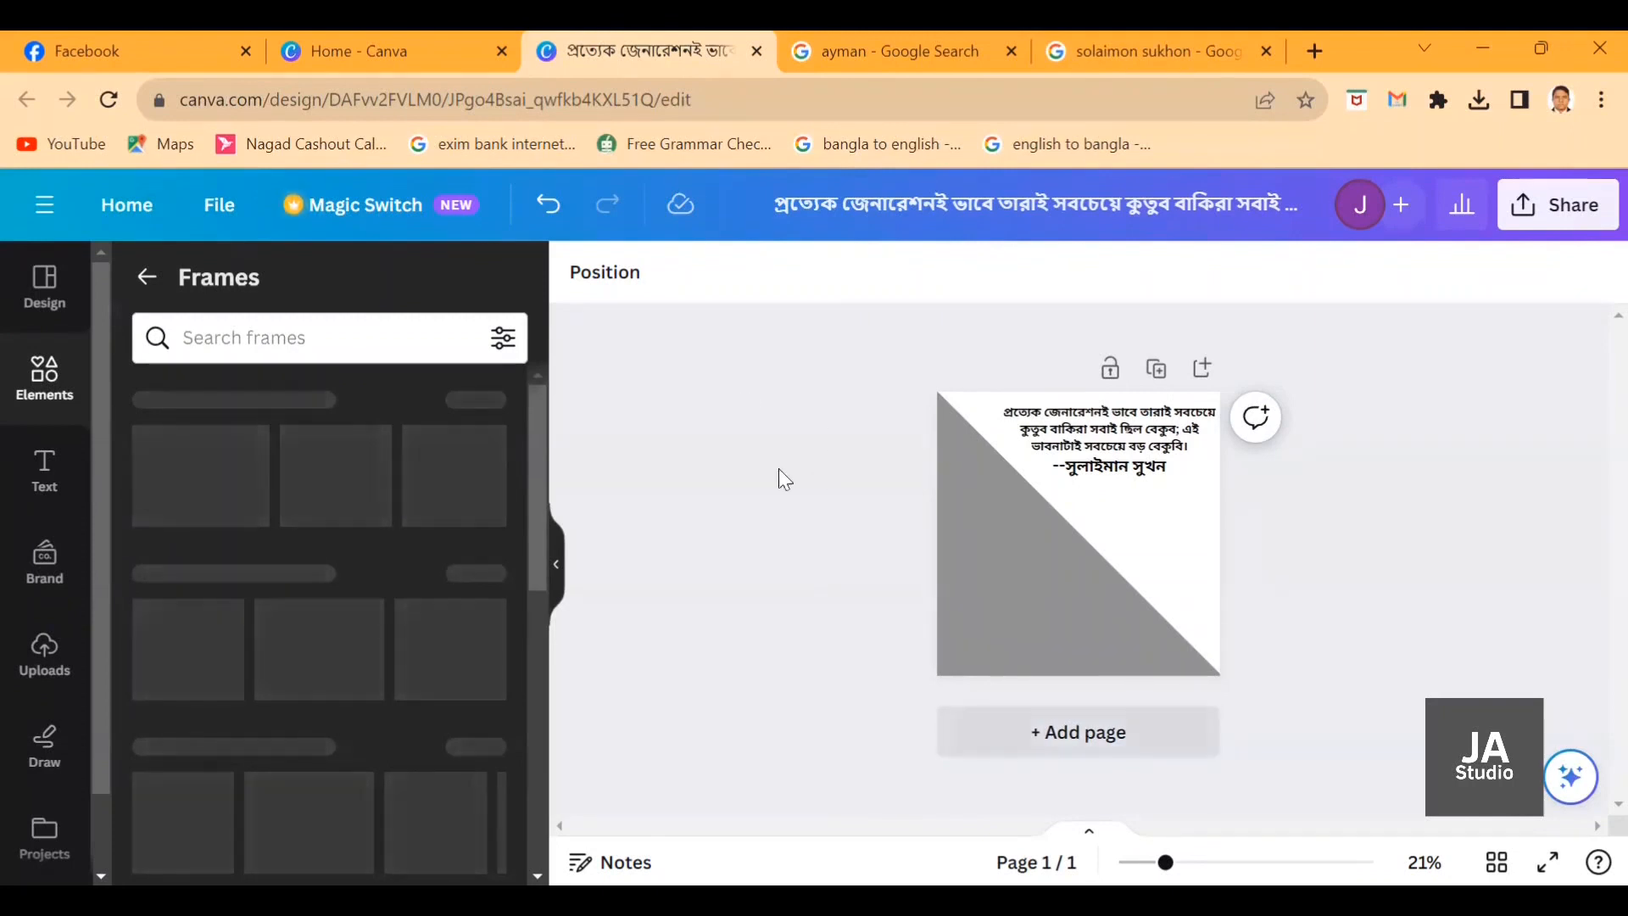
# Move the quote's text box a little further down along the page's right edge.
pyautogui.click(1096, 459)
pyautogui.moveTo(1117, 451); pyautogui.dragTo(1116, 476)
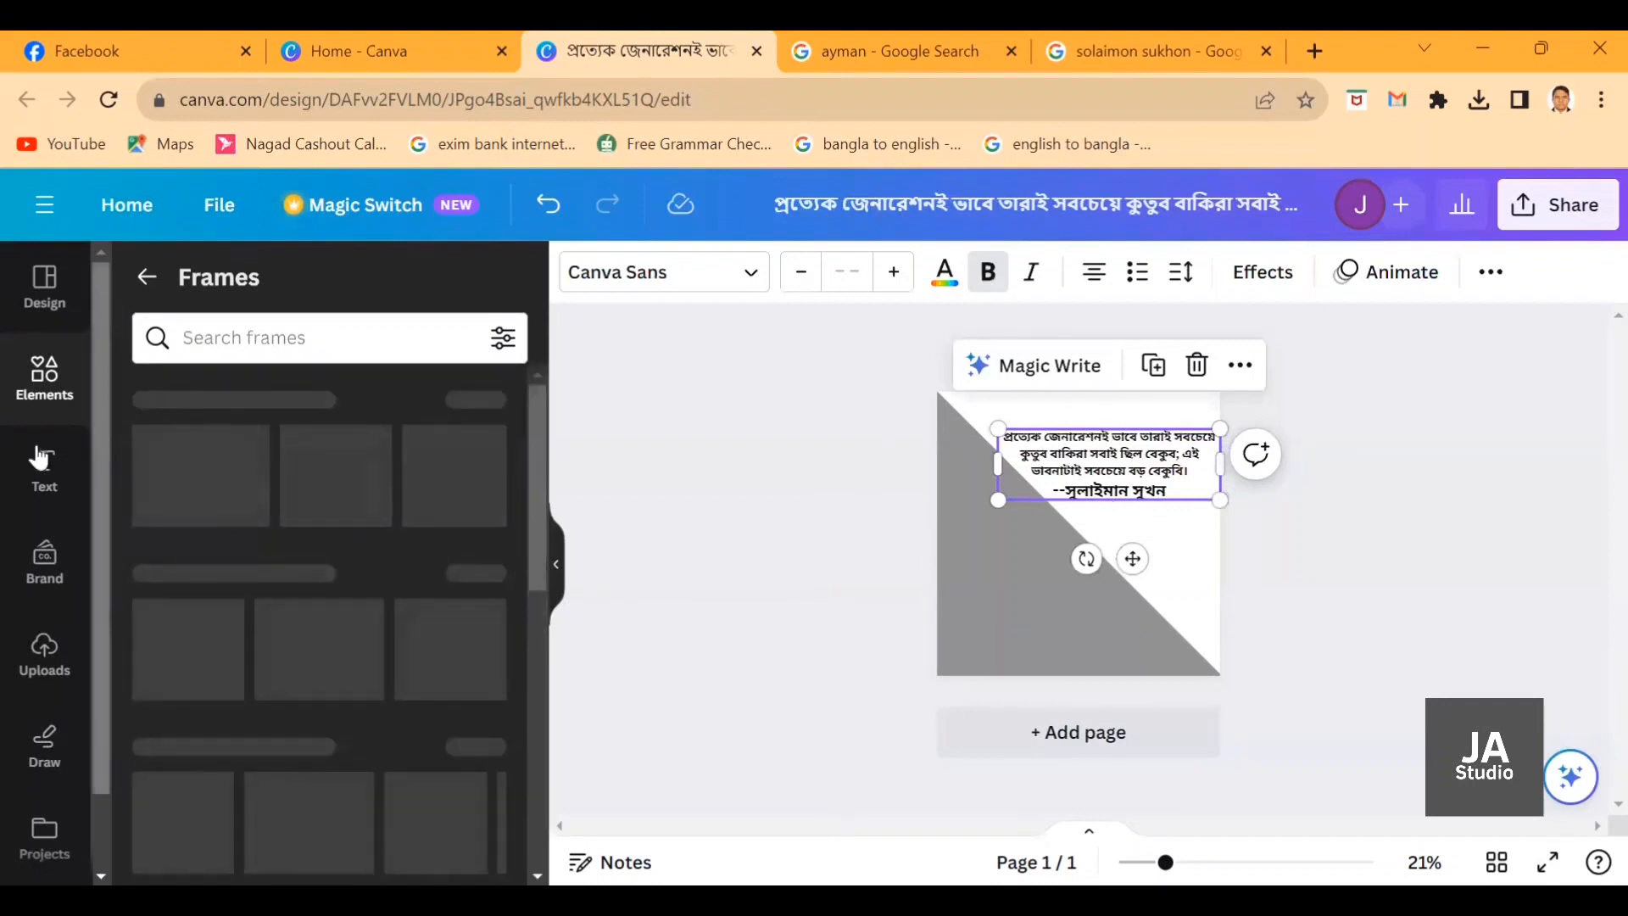
# Insert the Coxsonline Bazar.com logo from the uploaded images onto the page.
pyautogui.click(44, 657)
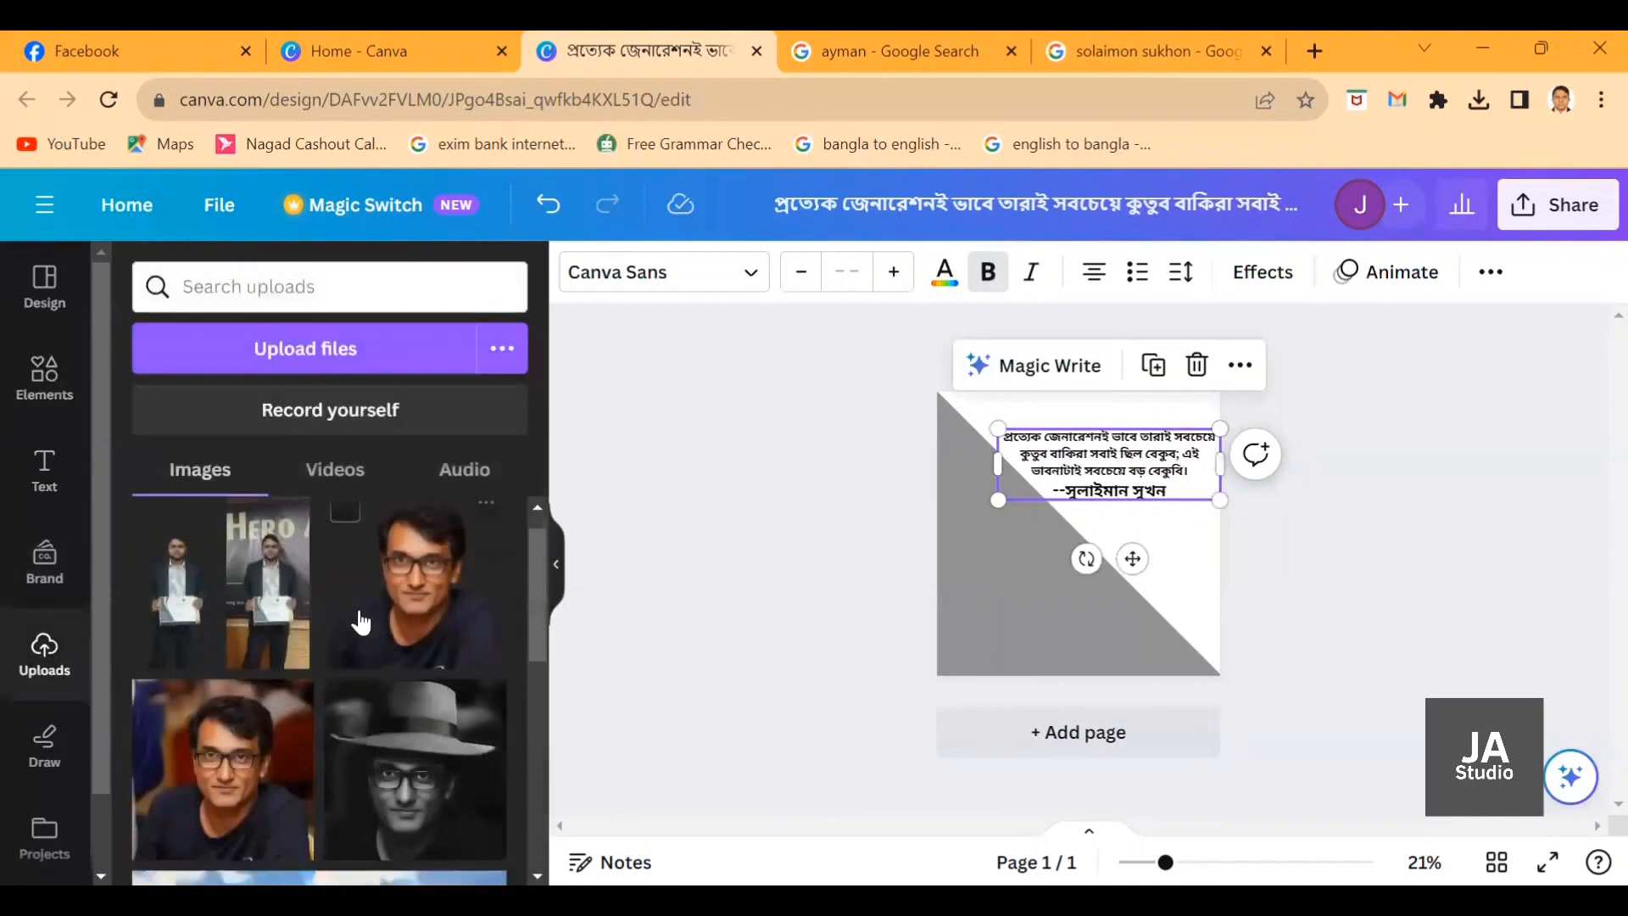
pyautogui.scroll(-5, 382, 645)
pyautogui.click(362, 556)
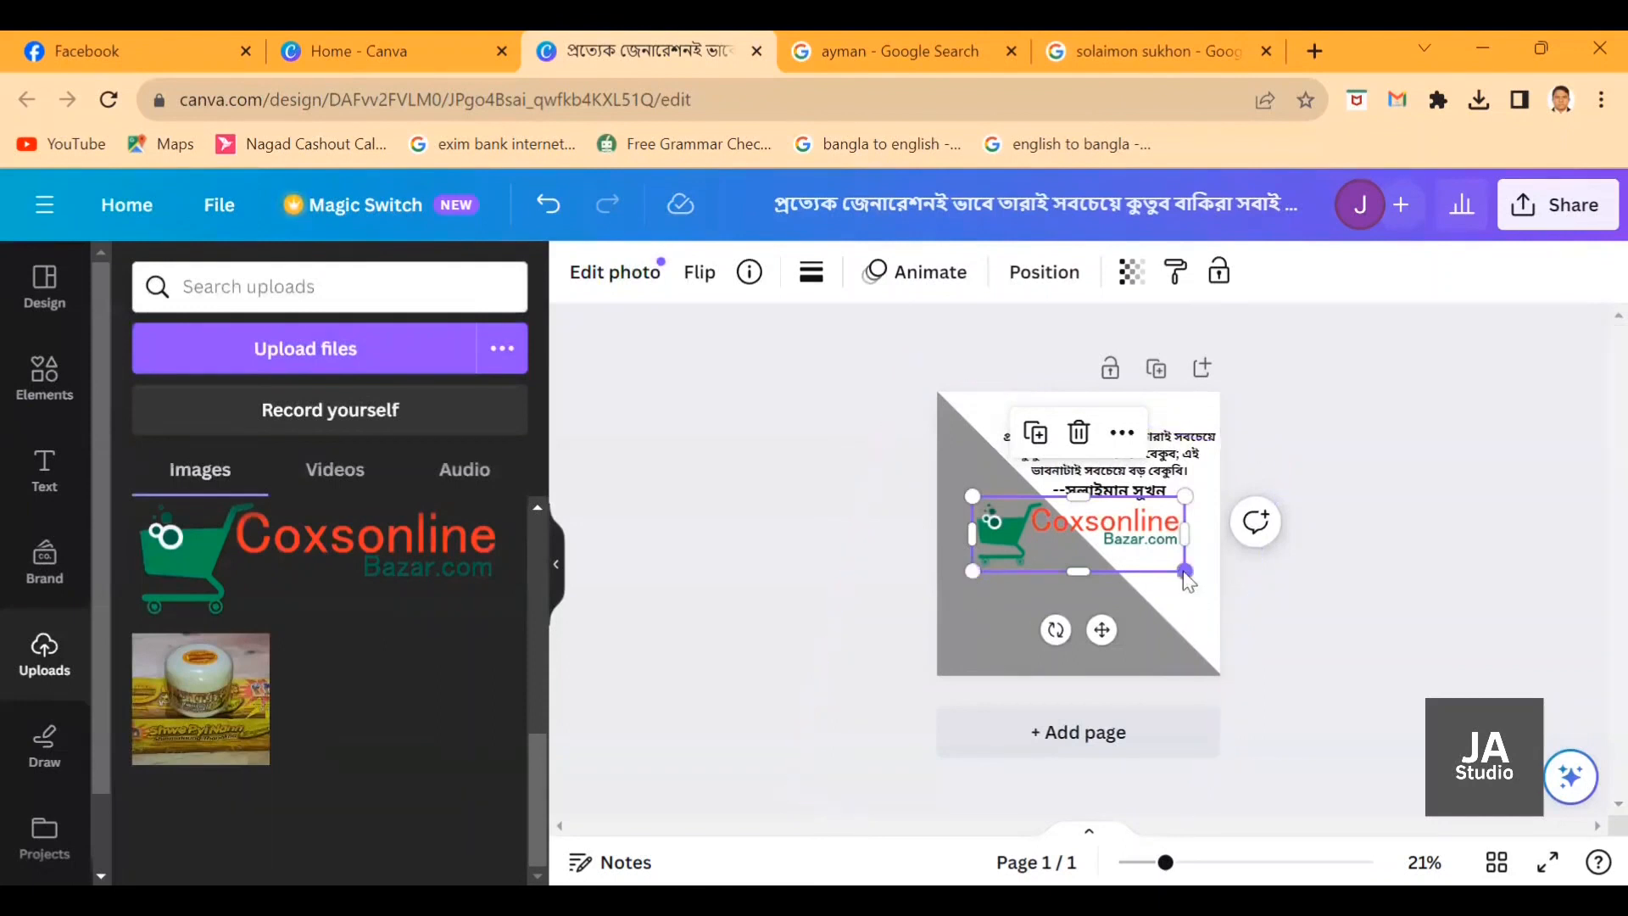
# Shrink the Coxsonline Bazar.com logo to about half size and place it above the quote near the page's upper-right corner.
pyautogui.click(1182, 624)
pyautogui.click(1458, 664)
pyautogui.click(1103, 545)
pyautogui.moveTo(1184, 571); pyautogui.dragTo(1078, 533)
pyautogui.moveTo(1048, 591); pyautogui.dragTo(1173, 499)
pyautogui.click(1453, 429)
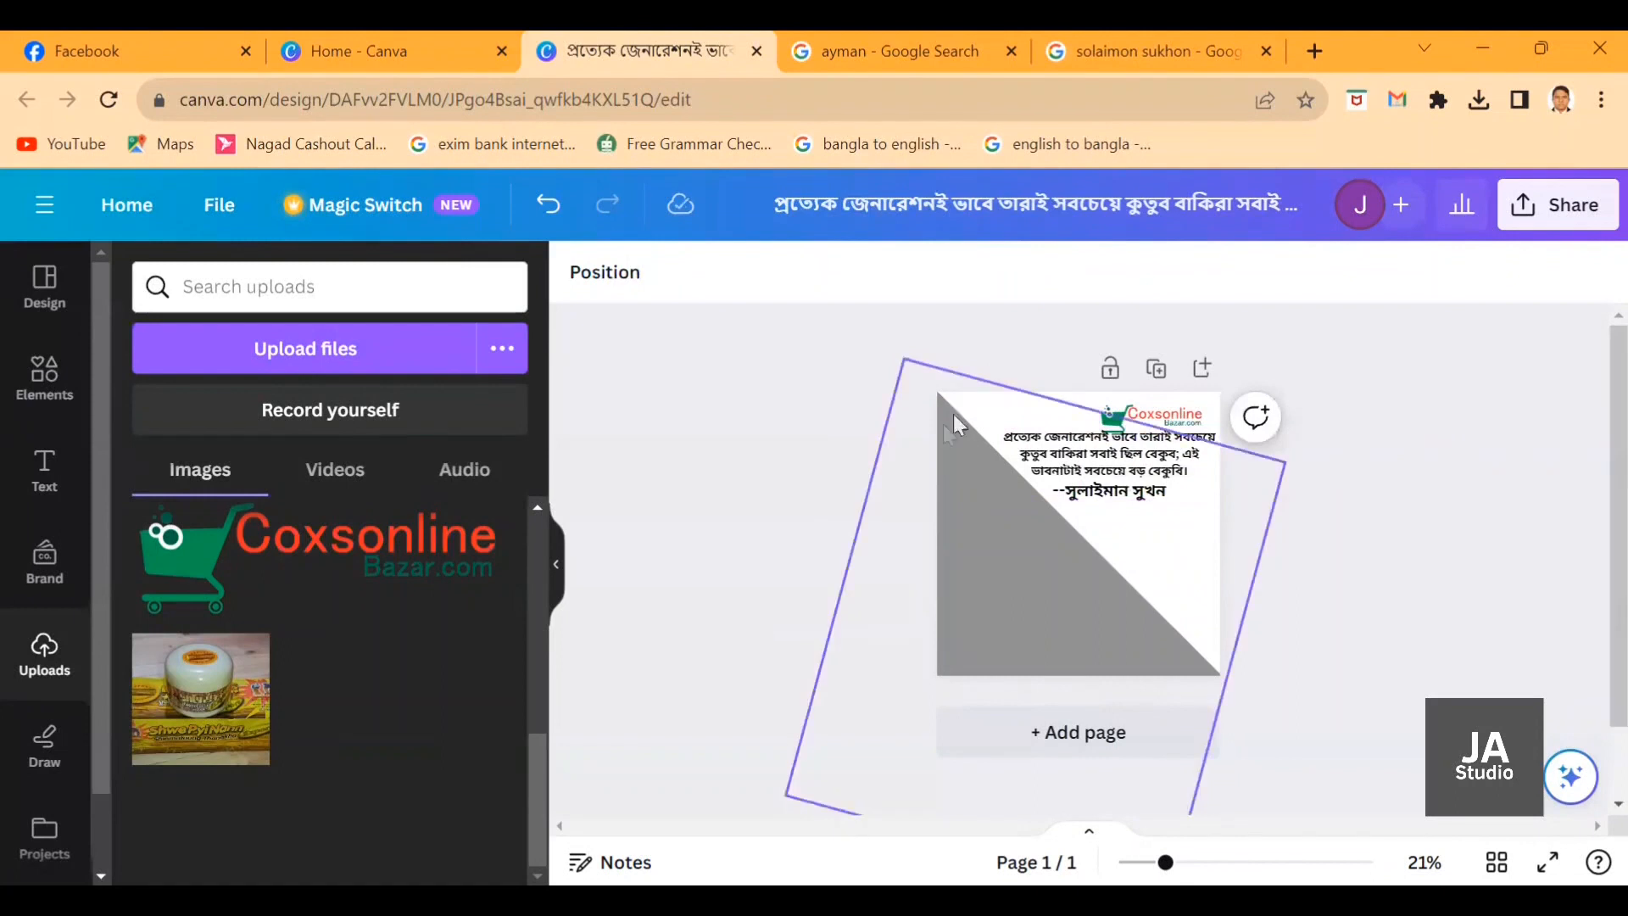
# Reduce the quote text by one size step and move its text box slightly down, below the logo.
pyautogui.click(1121, 490)
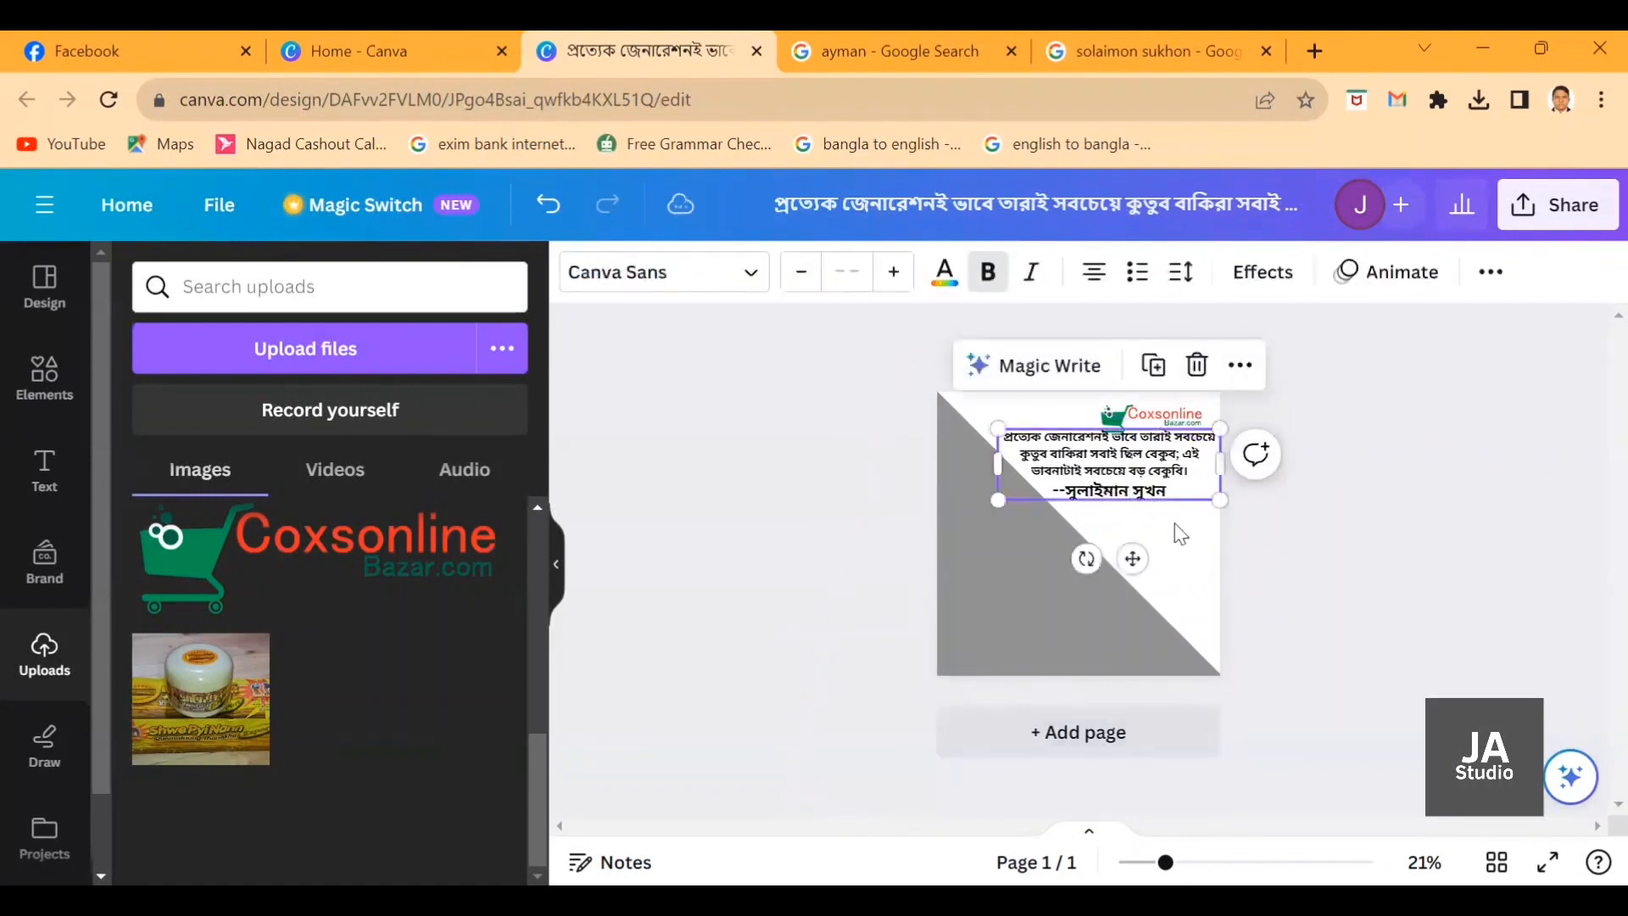
pyautogui.click(801, 272)
pyautogui.moveTo(1134, 552); pyautogui.dragTo(1133, 562)
pyautogui.click(1303, 593)
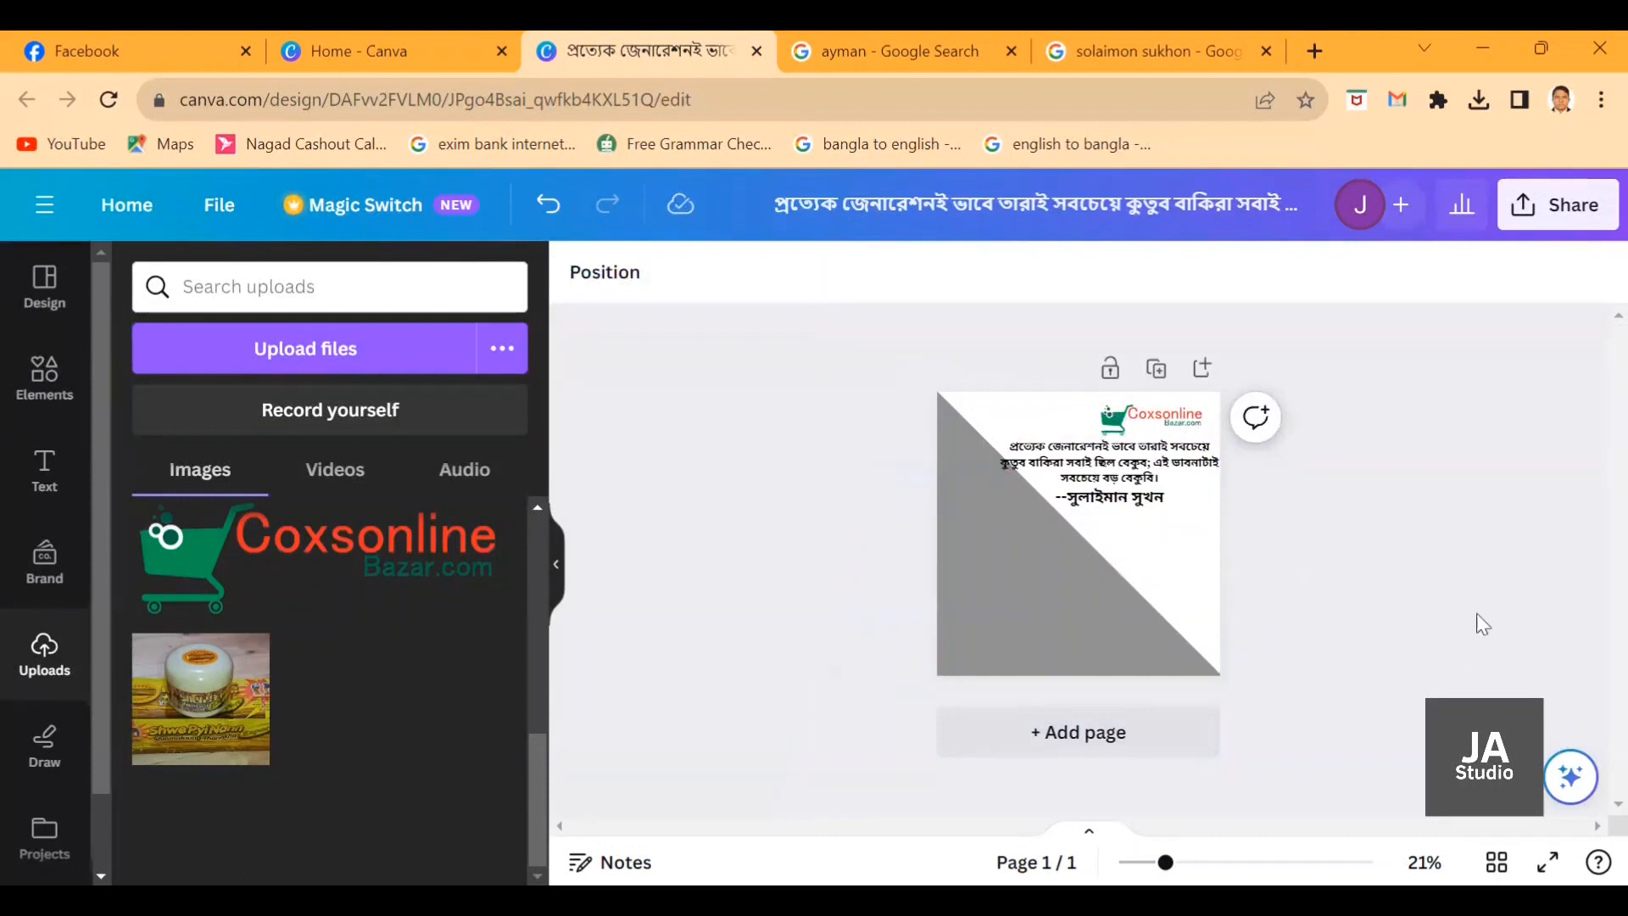
# Shift the quote's text box slightly left, away from the page's right edge.
pyautogui.click(1078, 505)
pyautogui.moveTo(1124, 571); pyautogui.dragTo(1121, 570)
pyautogui.click(1451, 498)
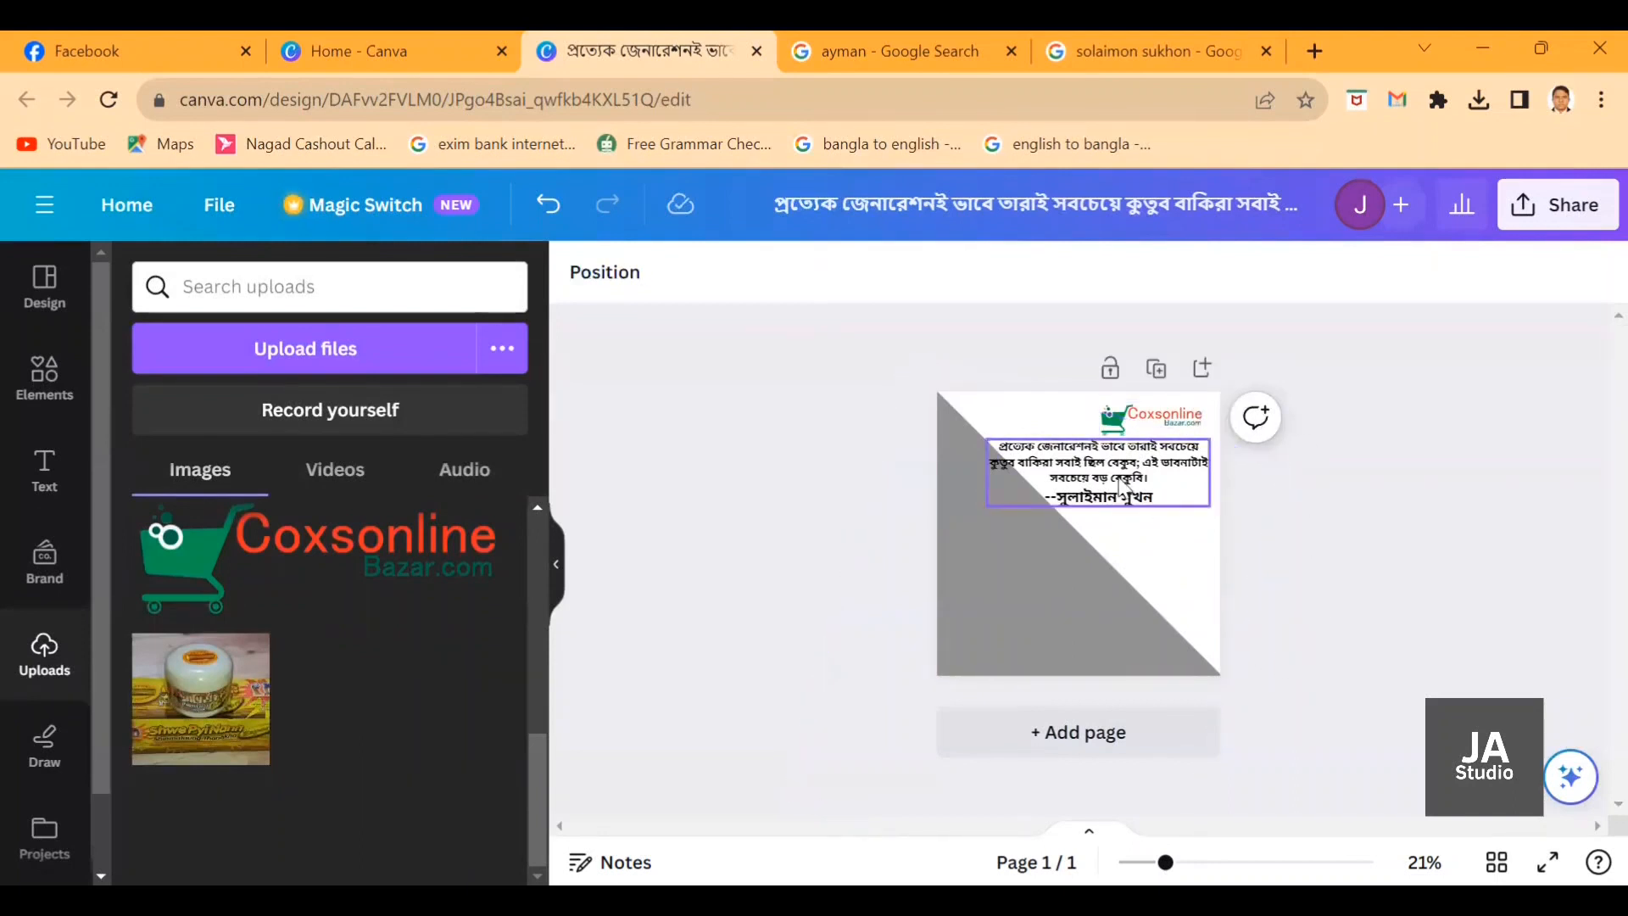
pyautogui.click(1132, 499)
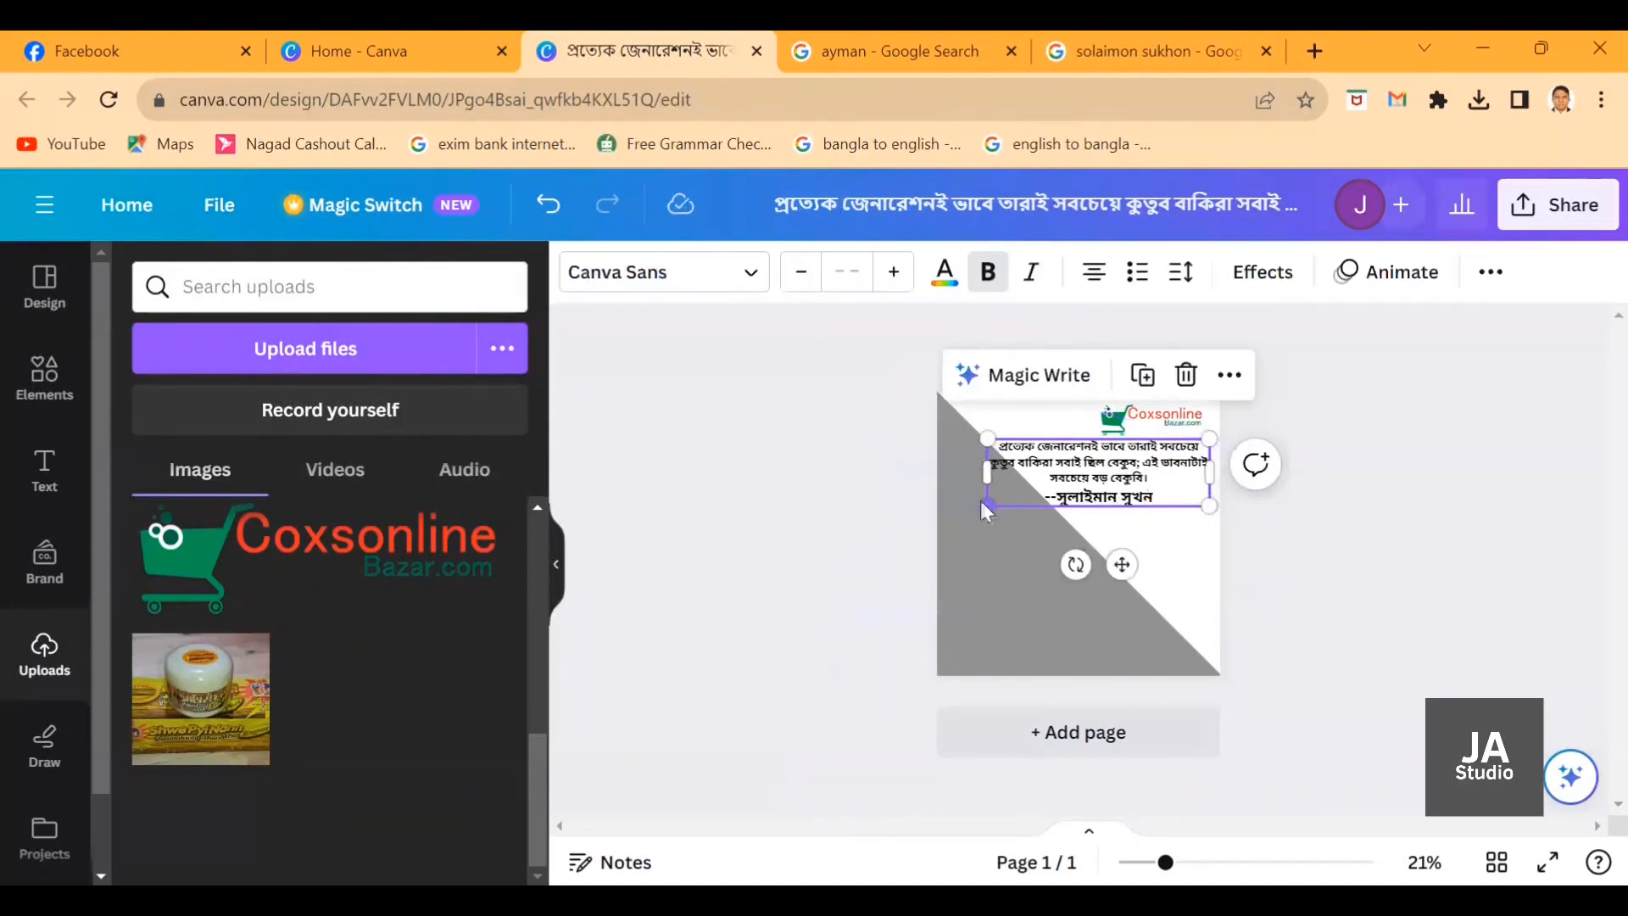
pyautogui.click(1345, 567)
# Return from the Frames category to the general elements library and look through its sections.
pyautogui.click(46, 380)
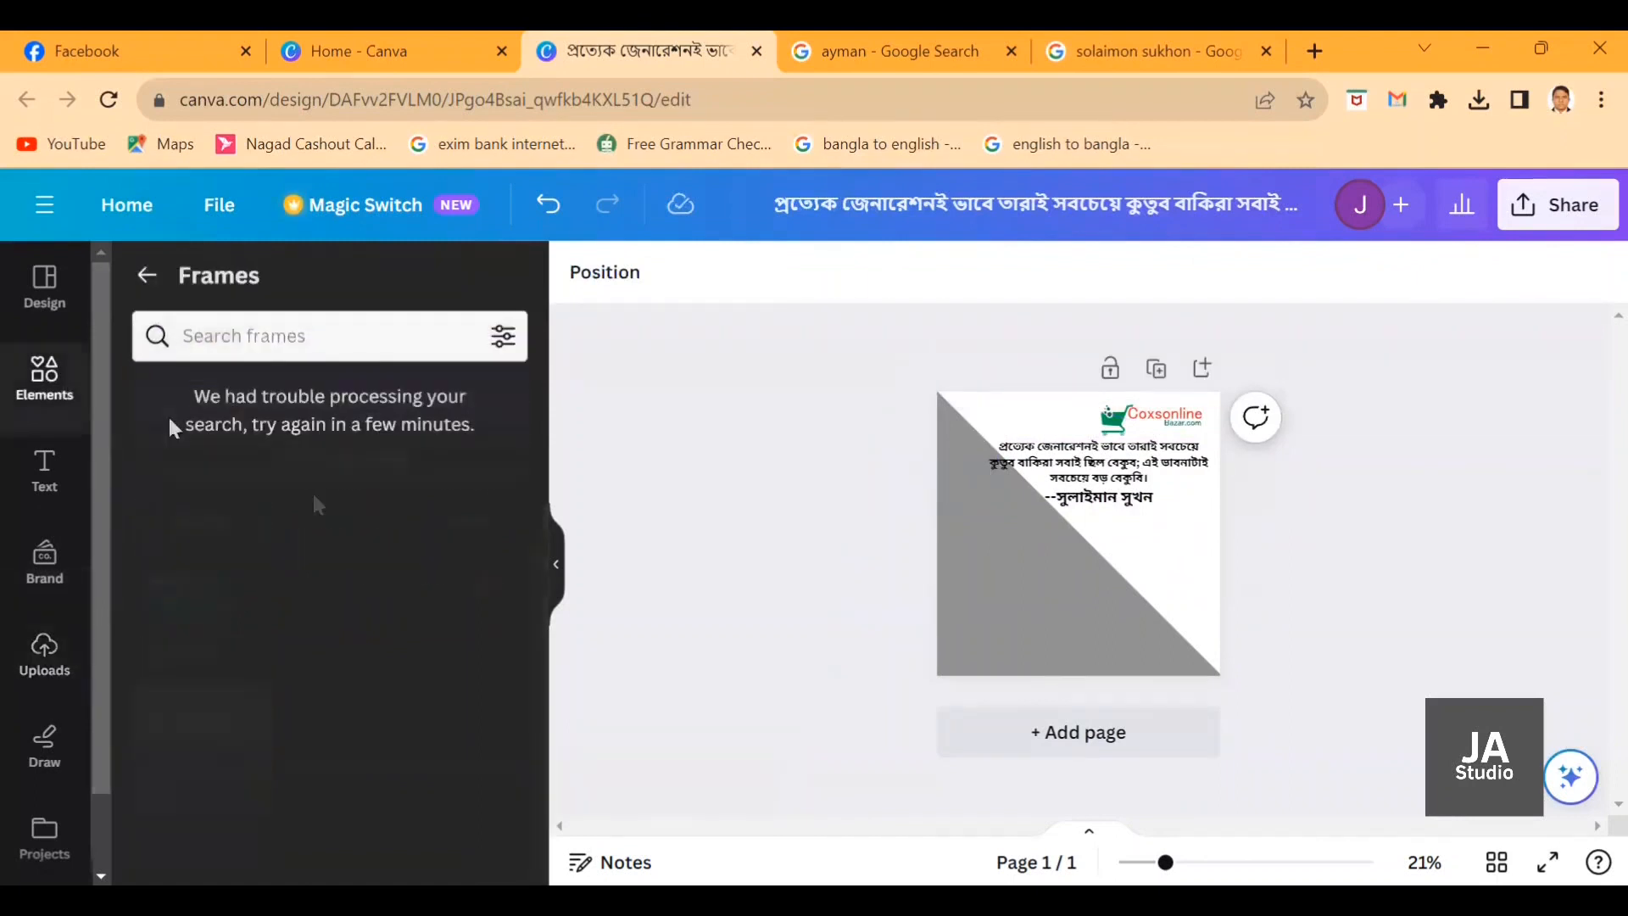
pyautogui.click(147, 276)
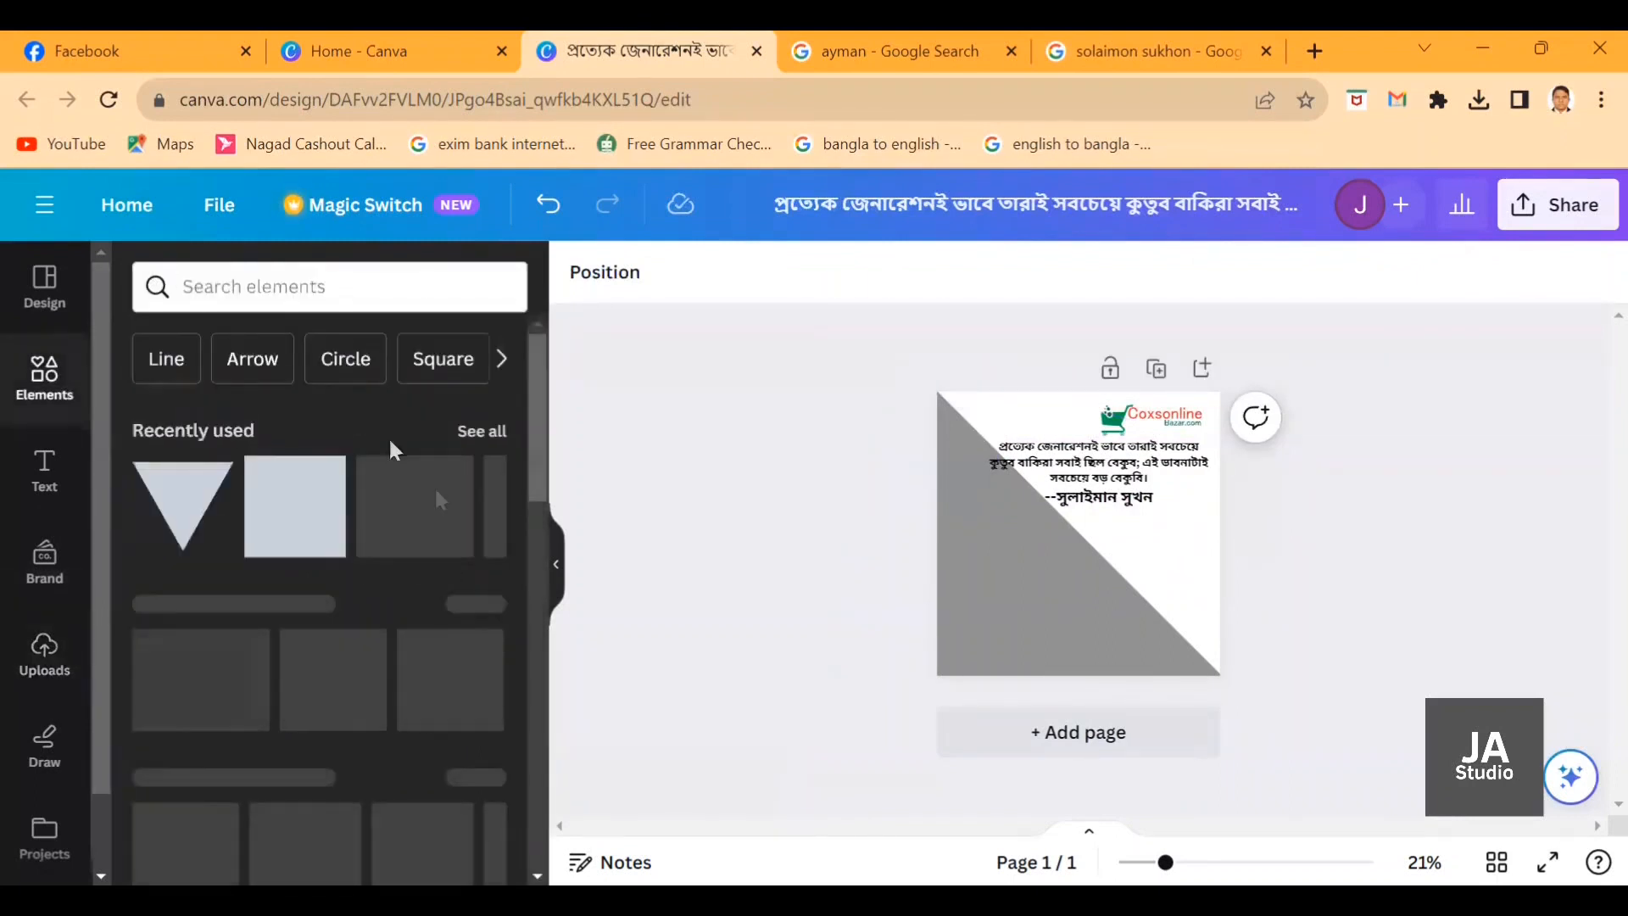
pyautogui.scroll(-2, 482, 531)
pyautogui.scroll(-2, 245, 622)
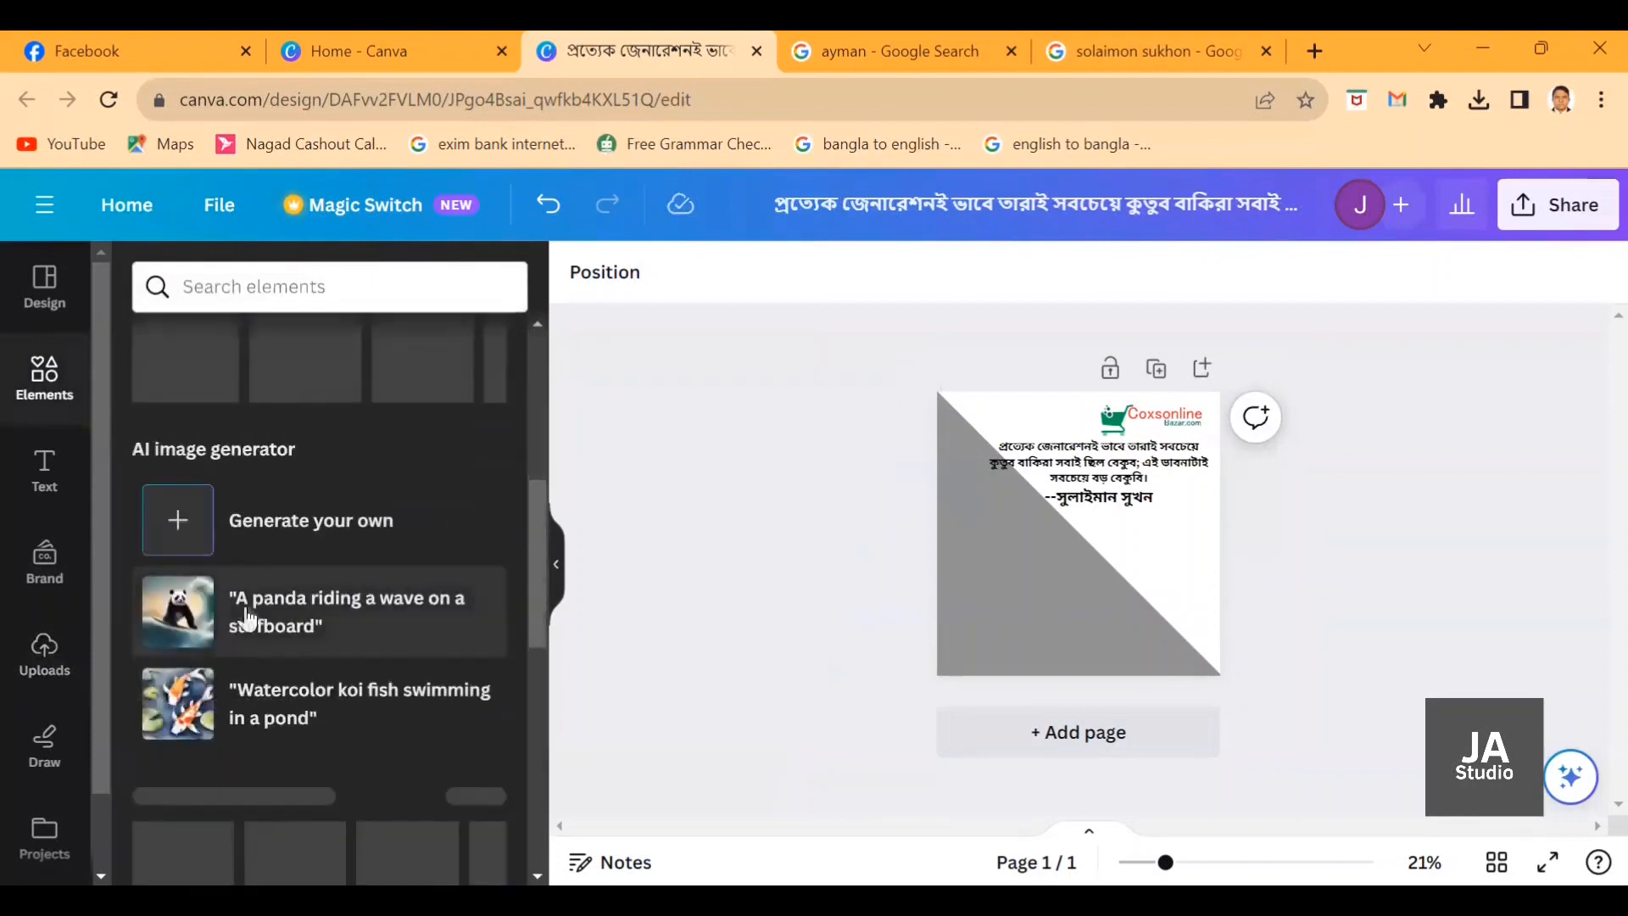
pyautogui.scroll(4, 246, 621)
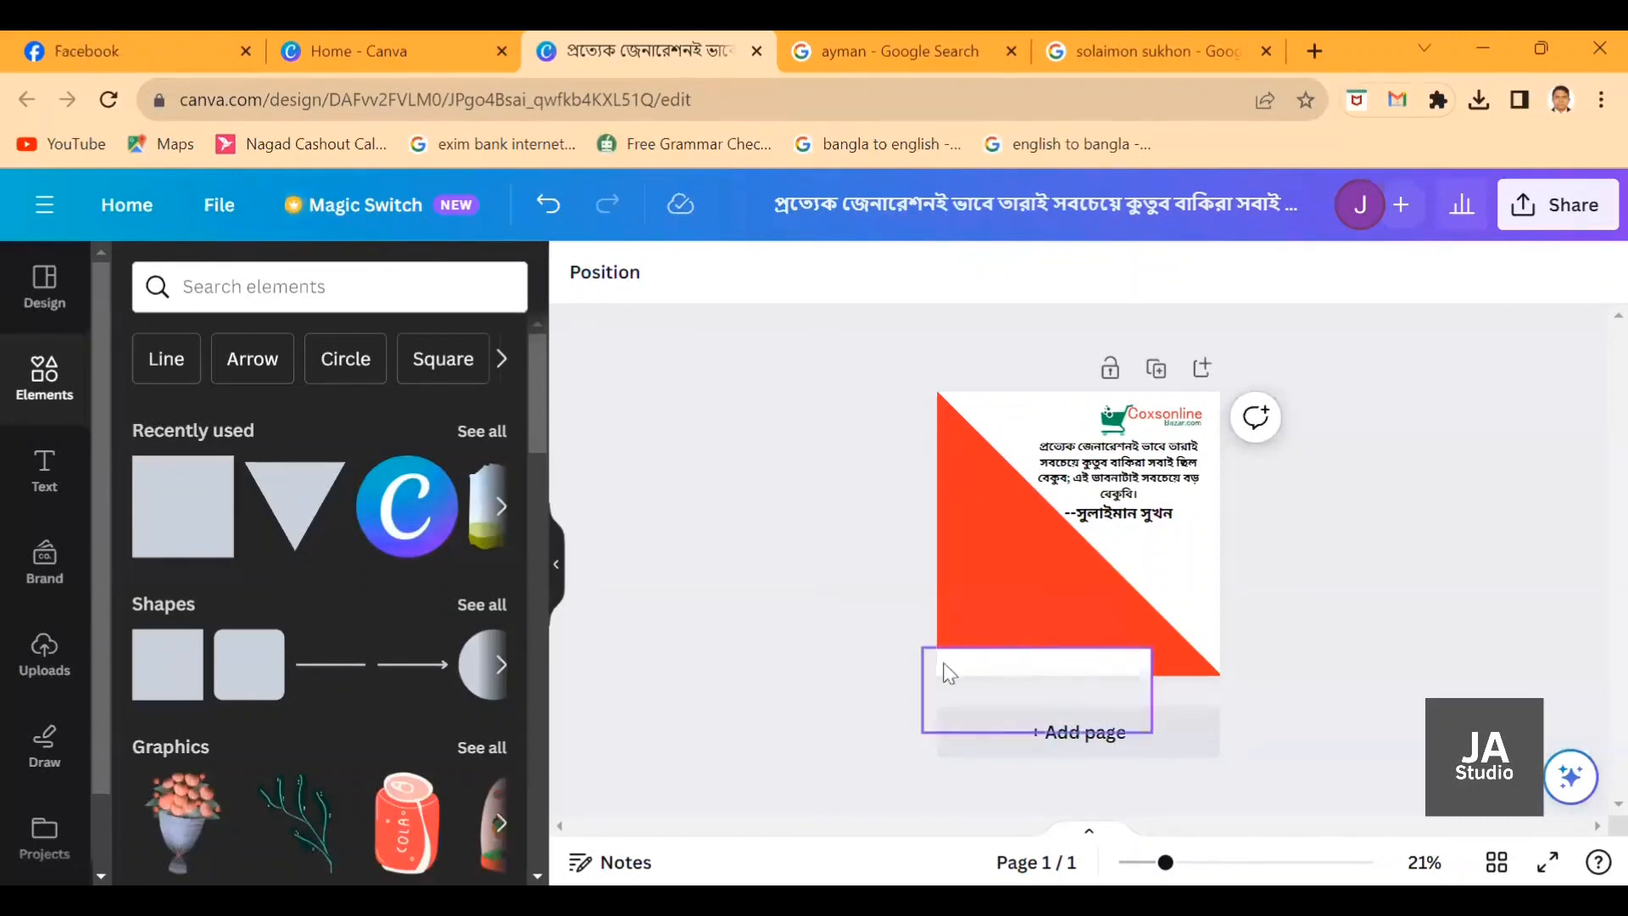
# Search the elements library for "facebook icon".
pyautogui.click(313, 292)
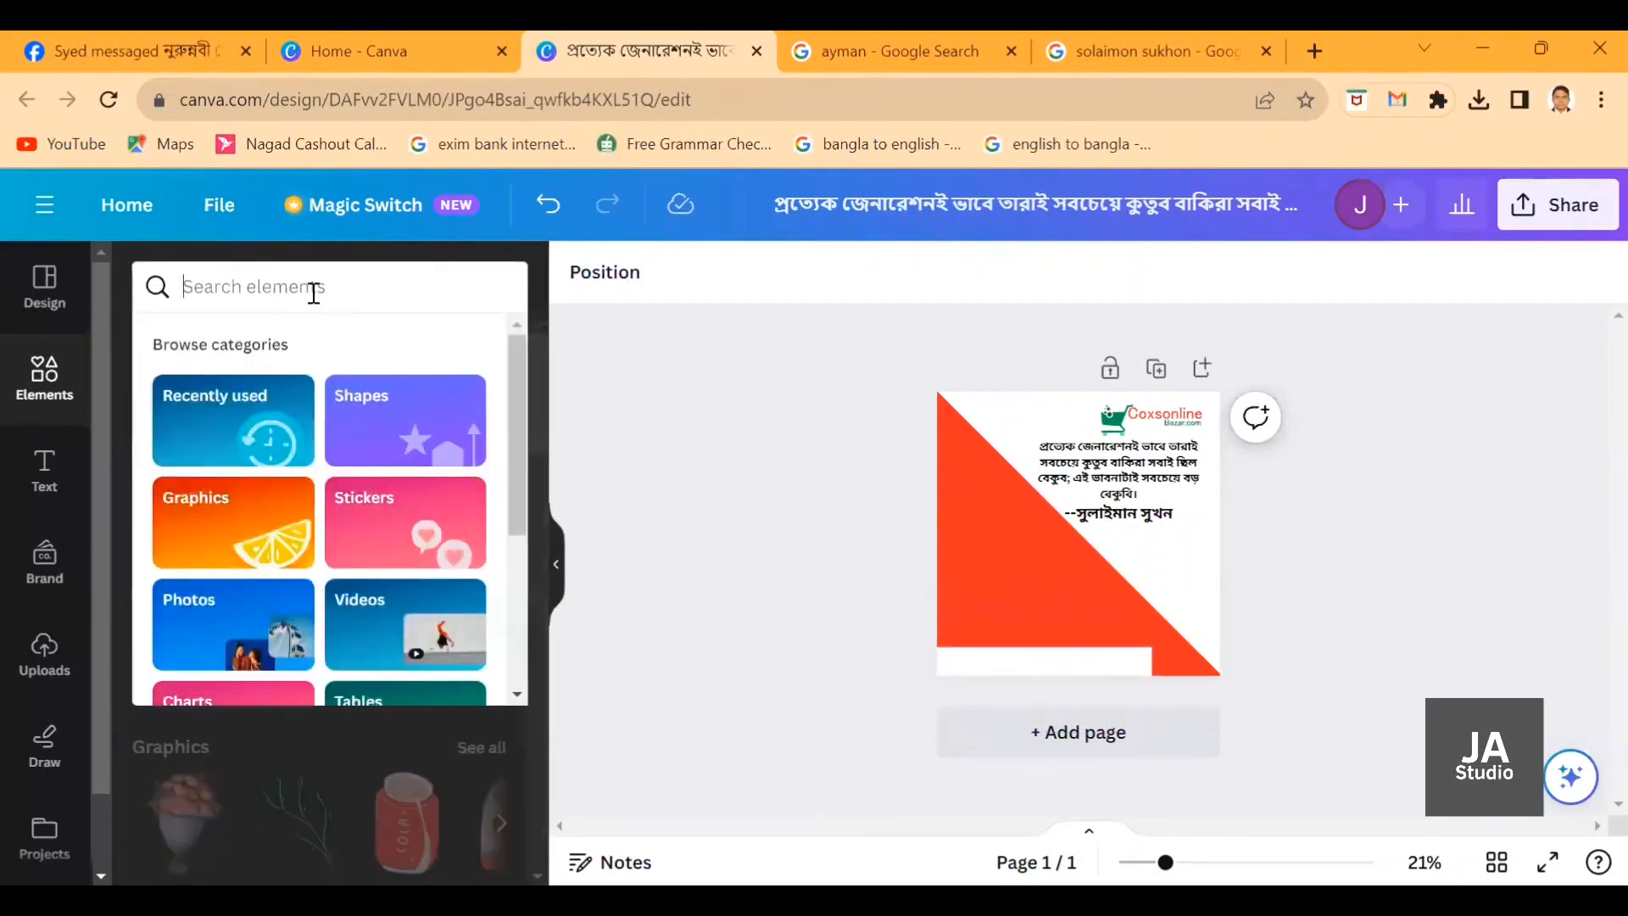
pyautogui.scroll(-1, 109, 644)
pyautogui.scroll(1, 109, 644)
pyautogui.write('fa')
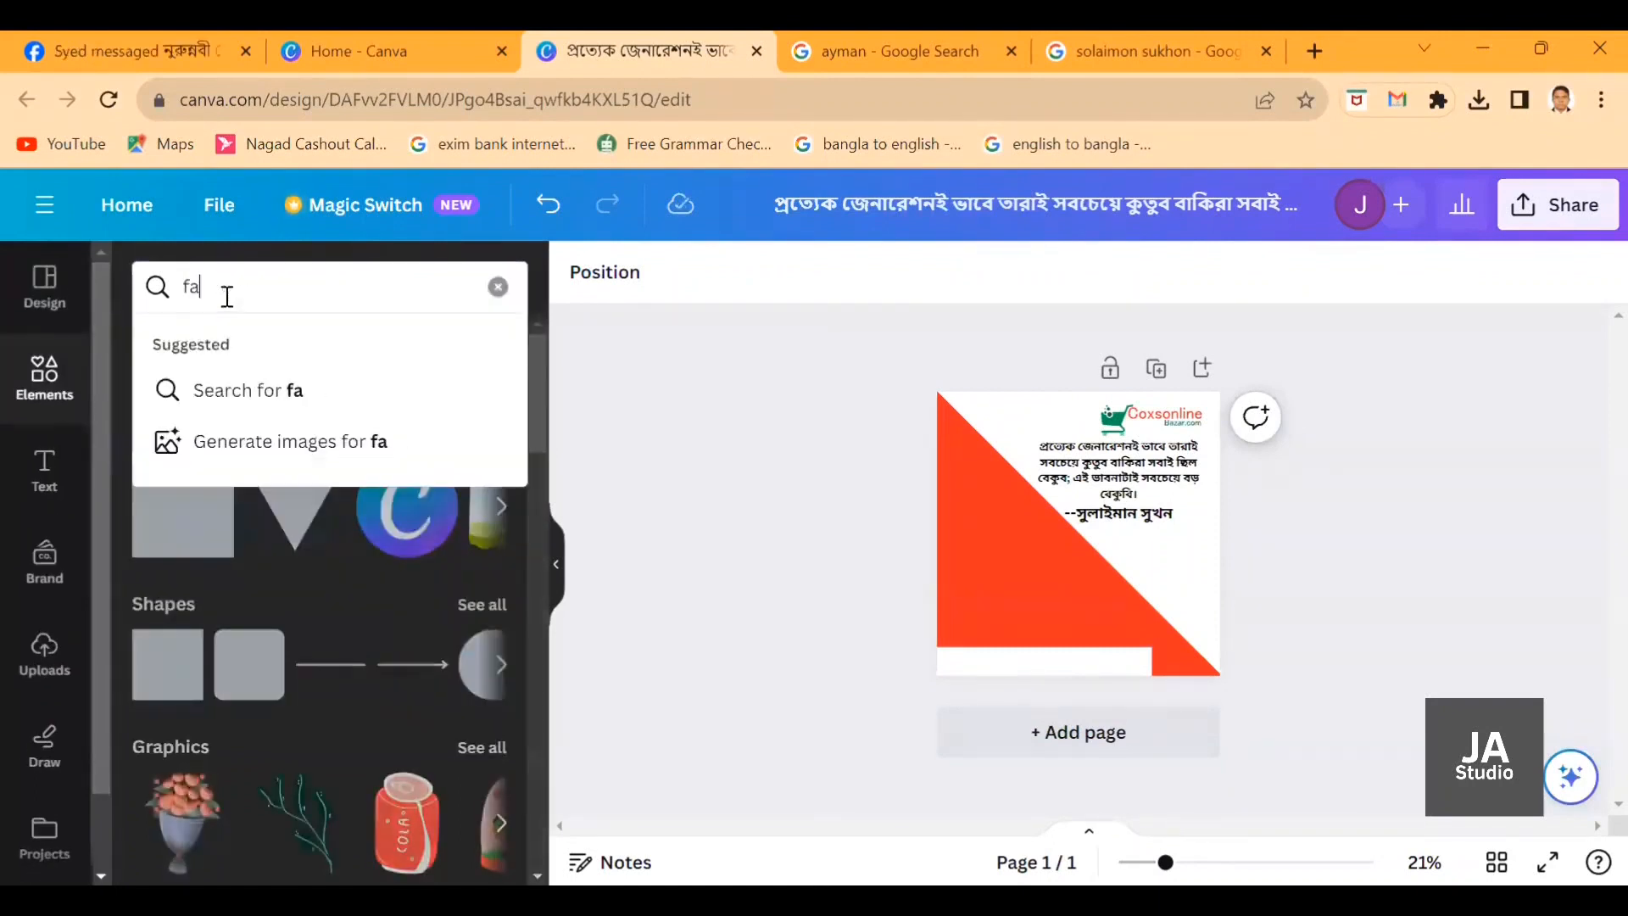
pyautogui.write('ce')
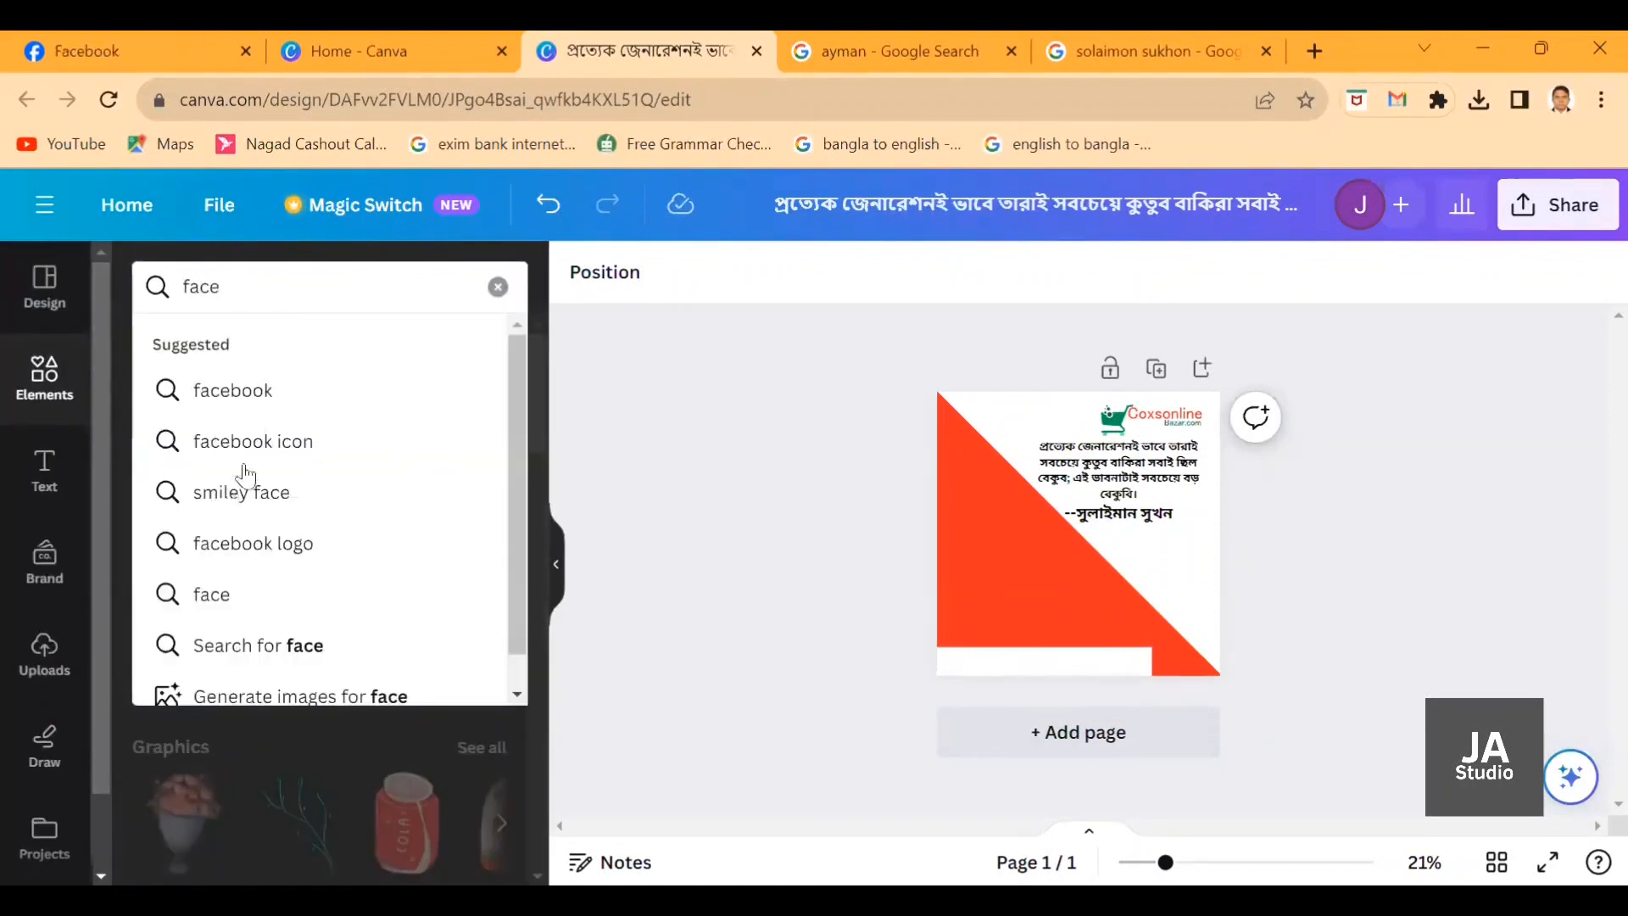
pyautogui.click(249, 440)
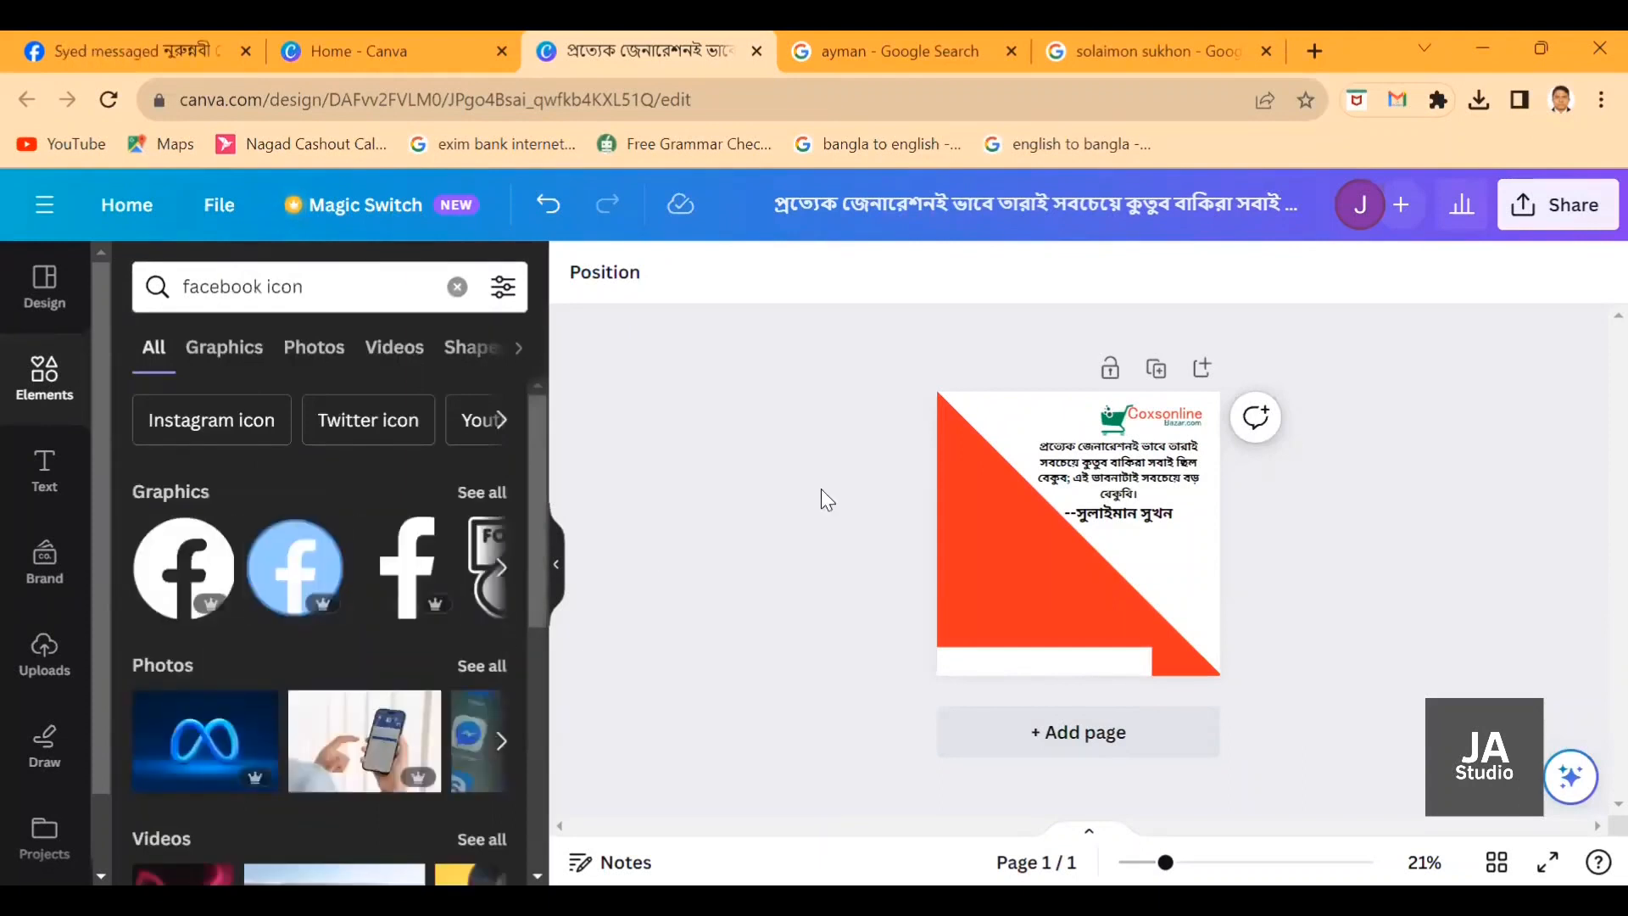
# Look through the Facebook graphics and insert the blue square icon with the white f.
pyautogui.scroll(-5, 308, 610)
pyautogui.scroll(5, 509, 585)
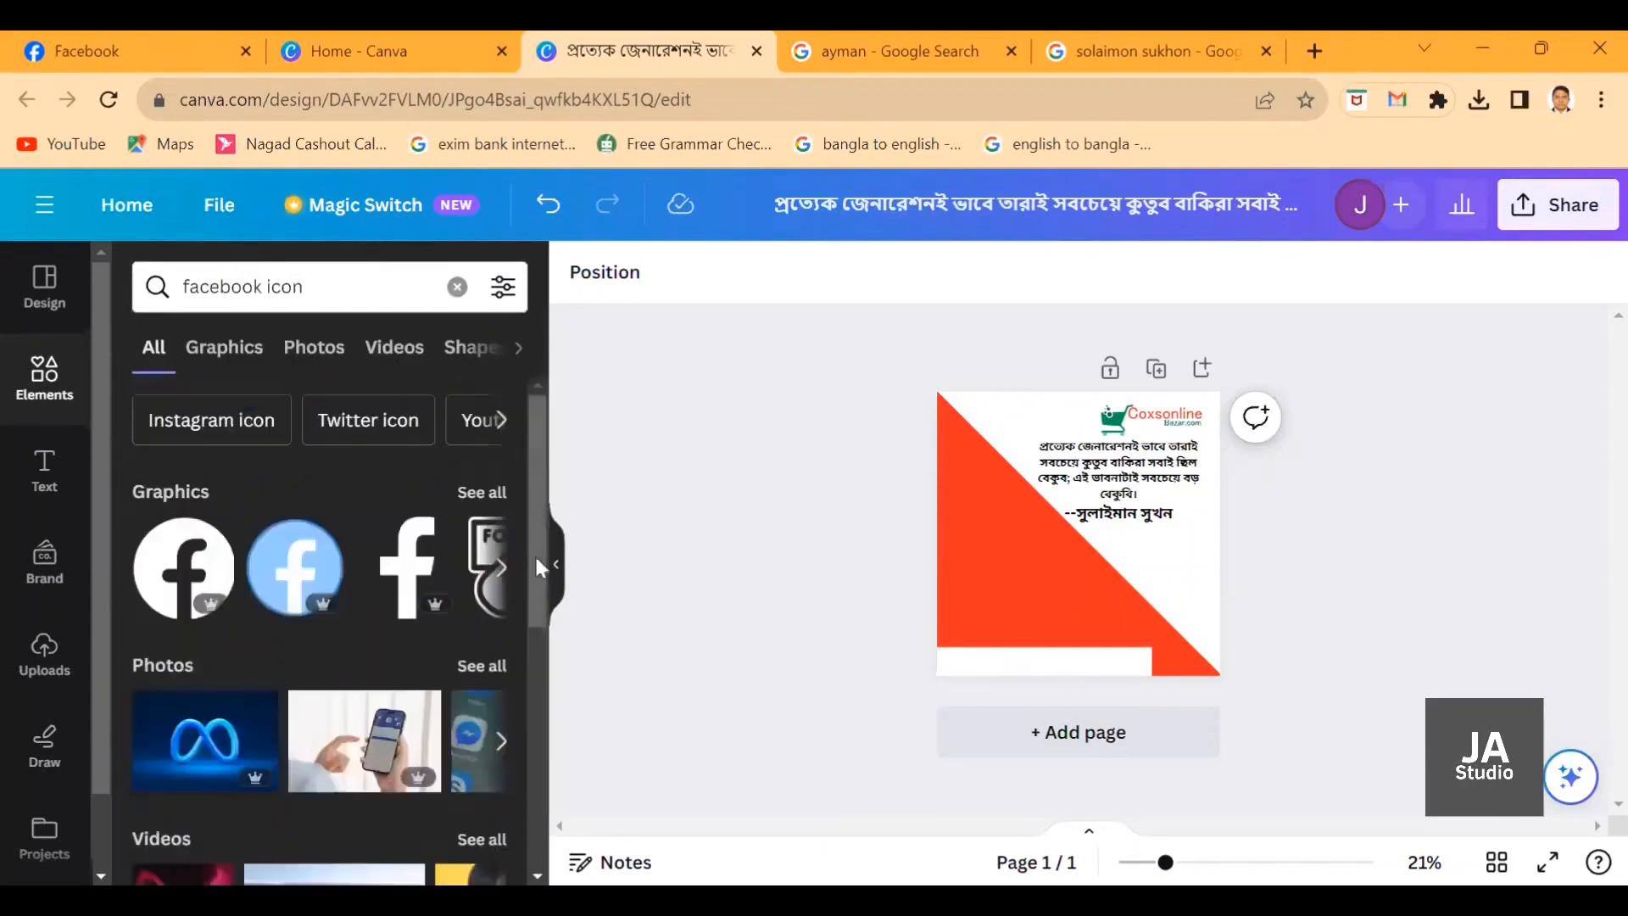
pyautogui.click(503, 572)
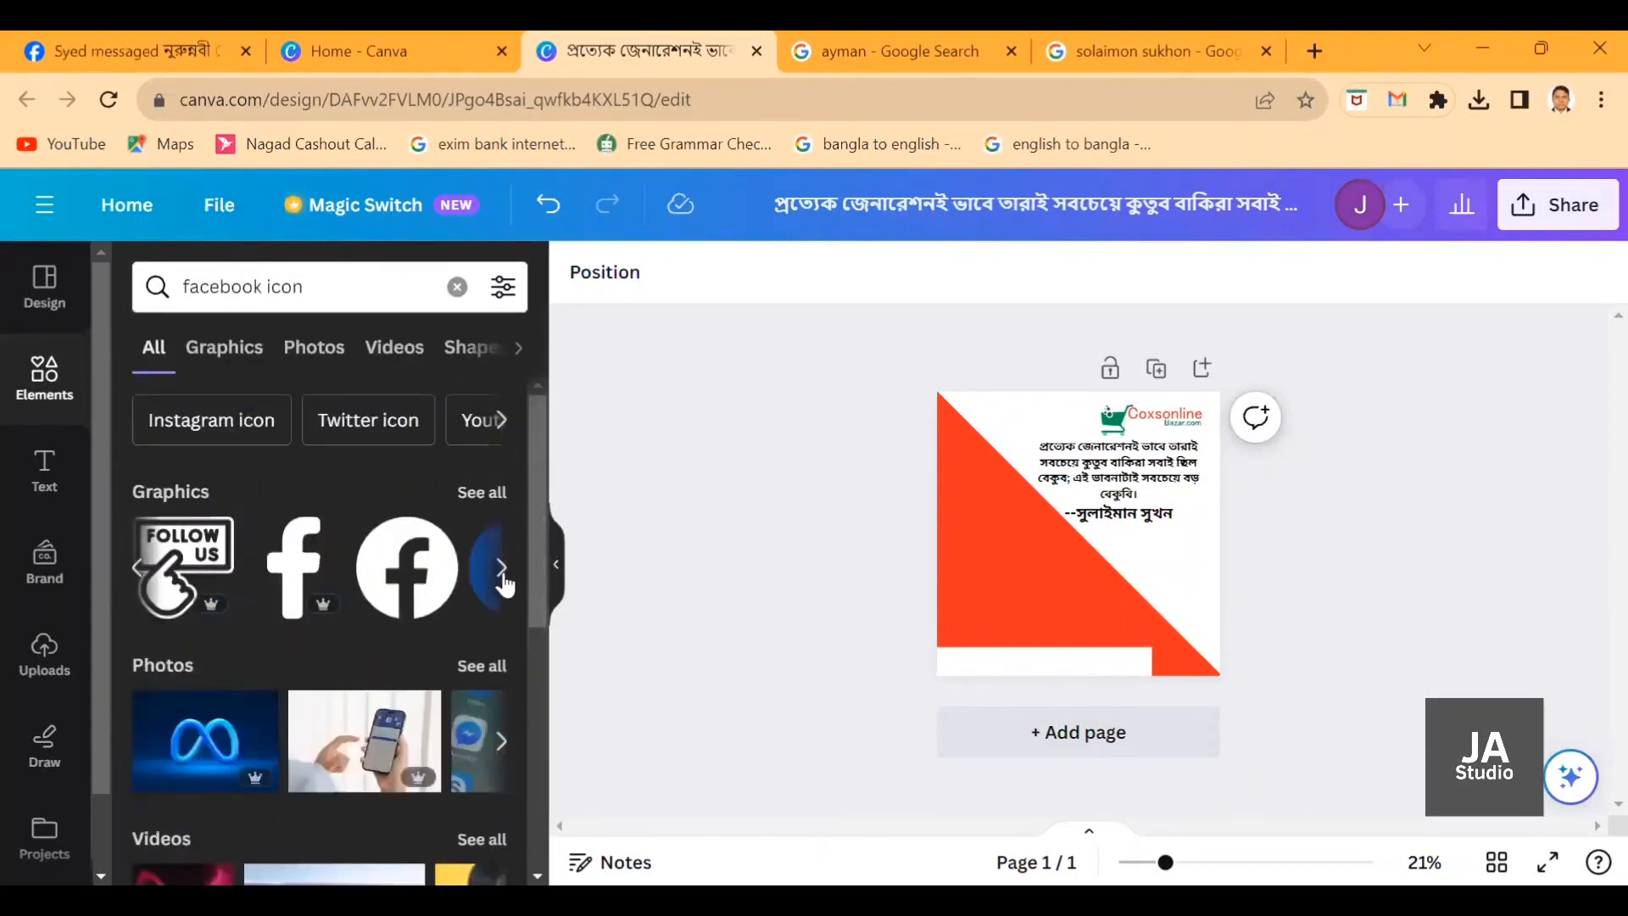
pyautogui.click(503, 570)
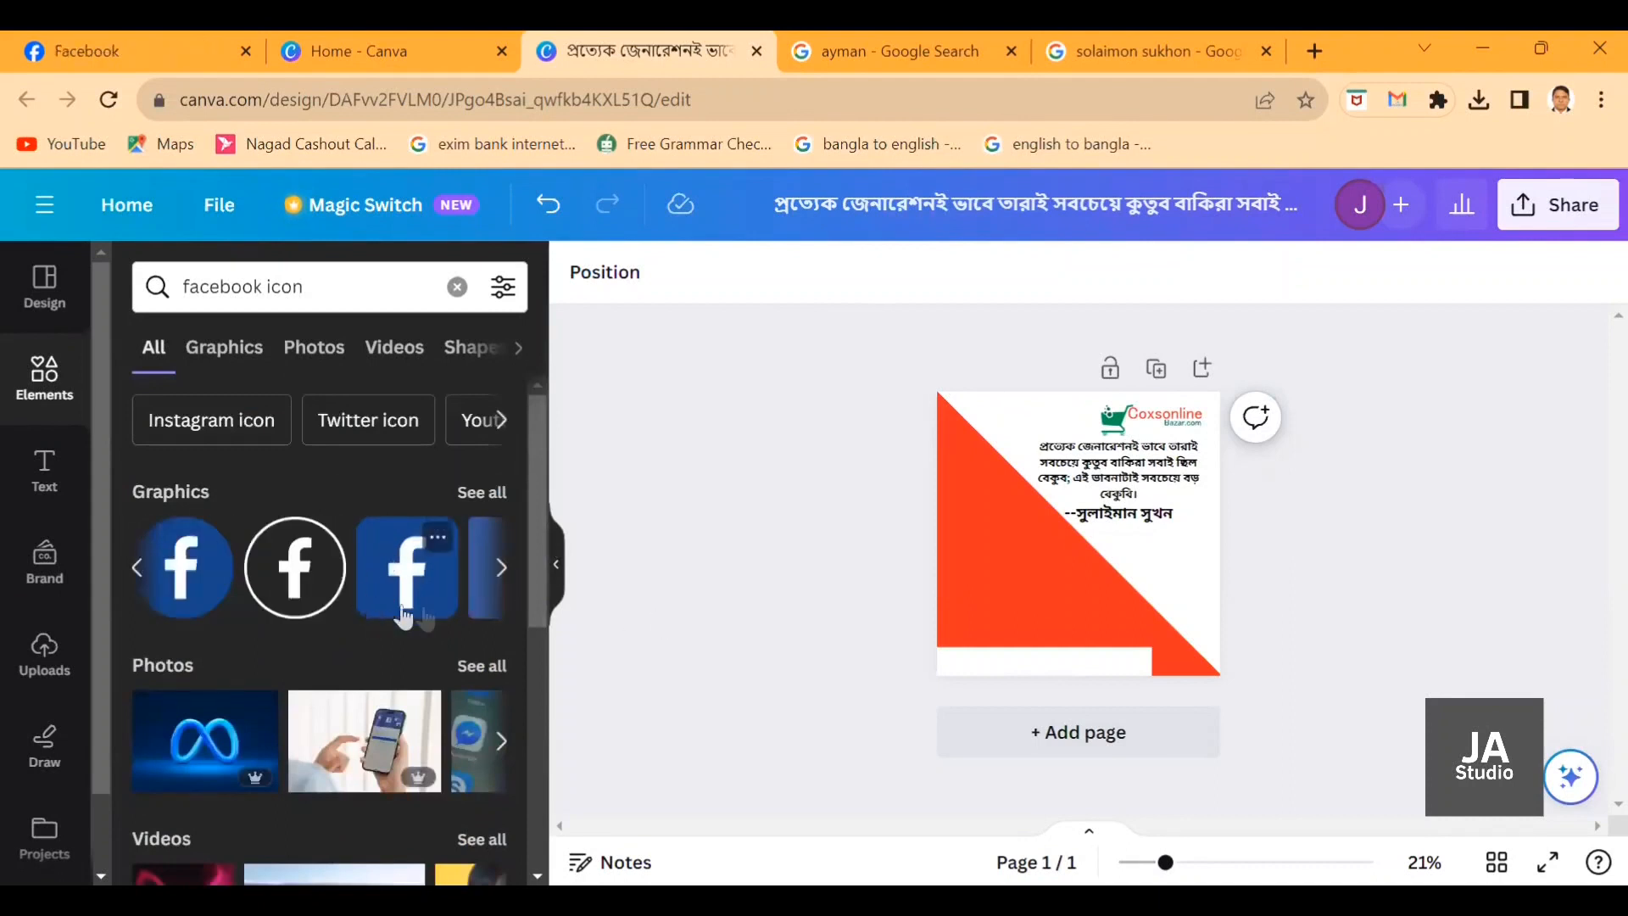
pyautogui.click(429, 583)
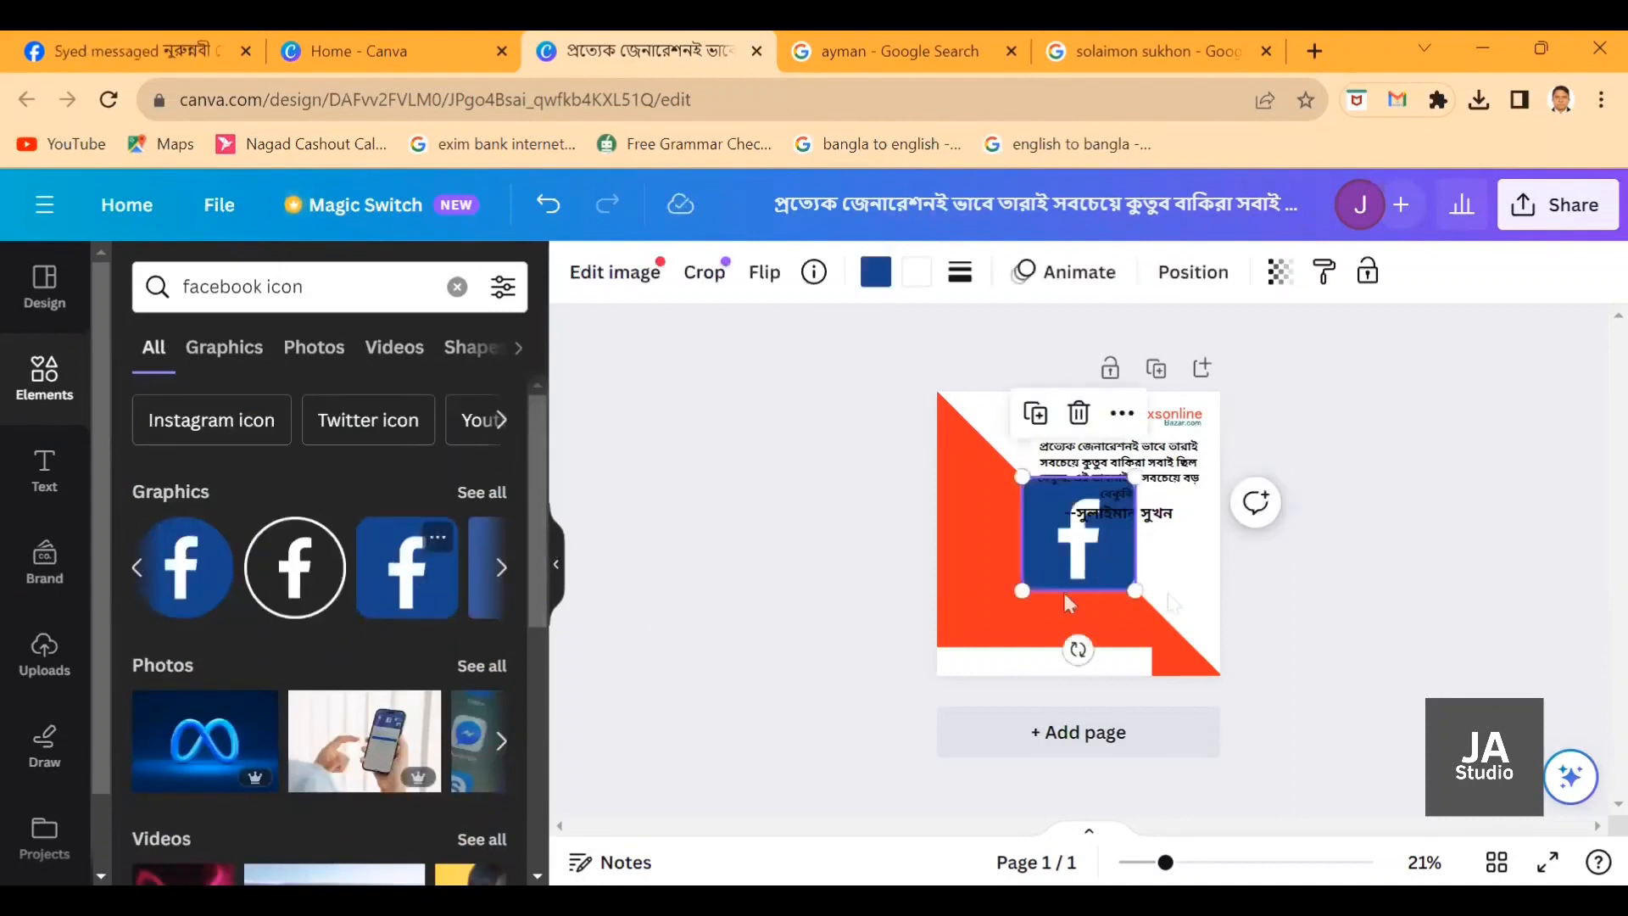
# Shrink the Facebook icon to a small size and place it at the left end of the white bottom bar.
pyautogui.moveTo(1135, 590); pyautogui.dragTo(1020, 497)
pyautogui.moveTo(1052, 550); pyautogui.dragTo(975, 719)
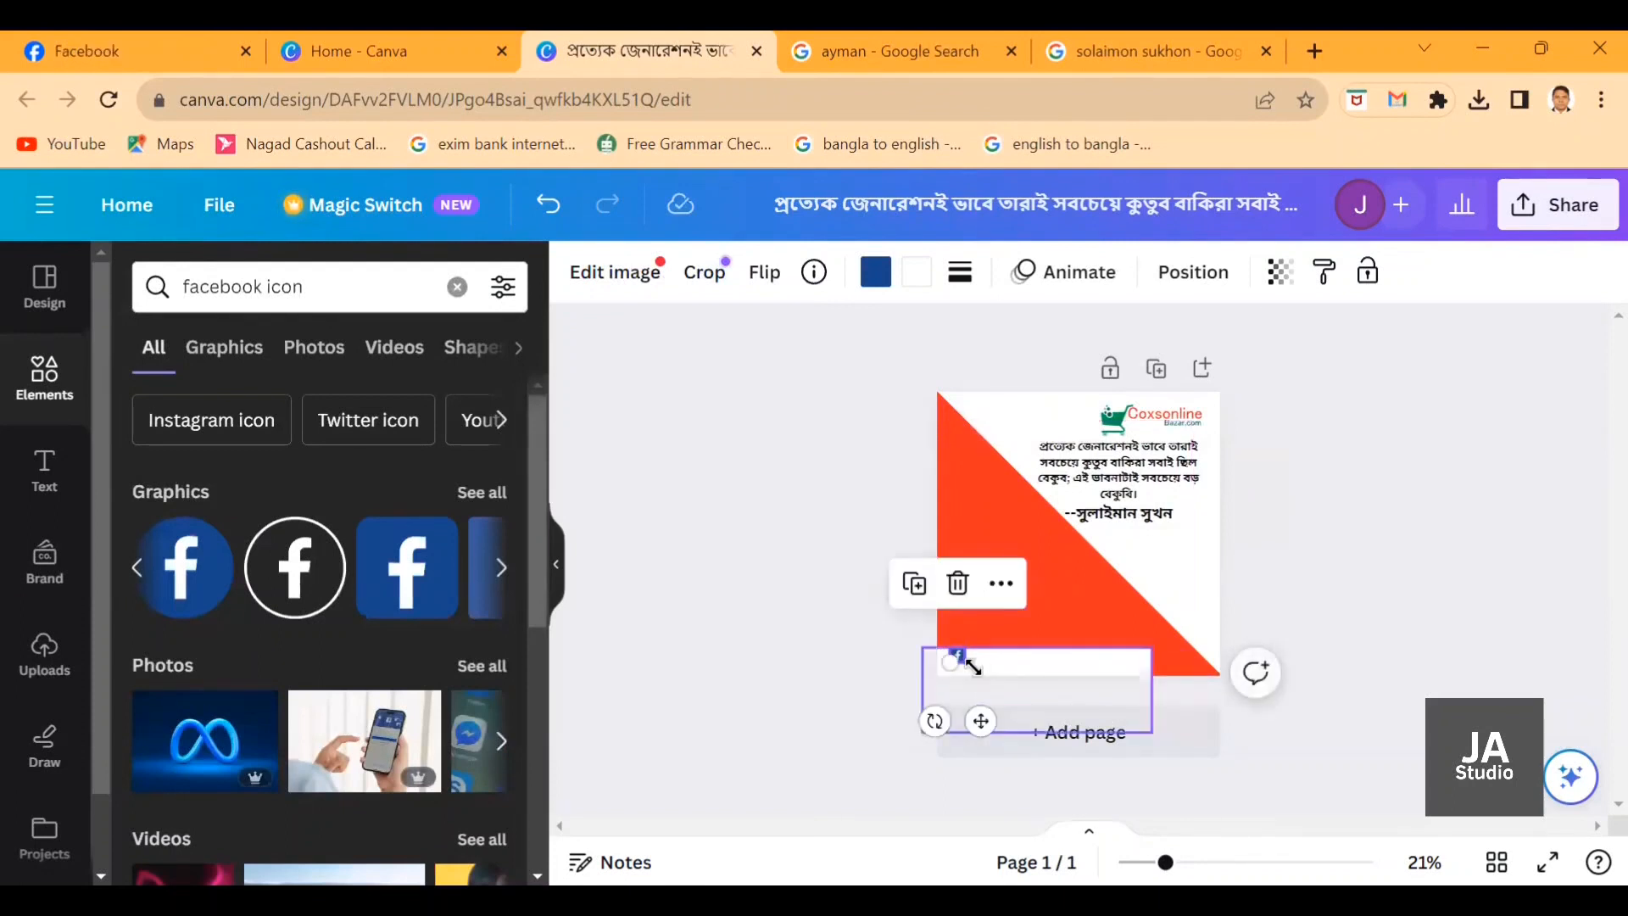
pyautogui.click(622, 679)
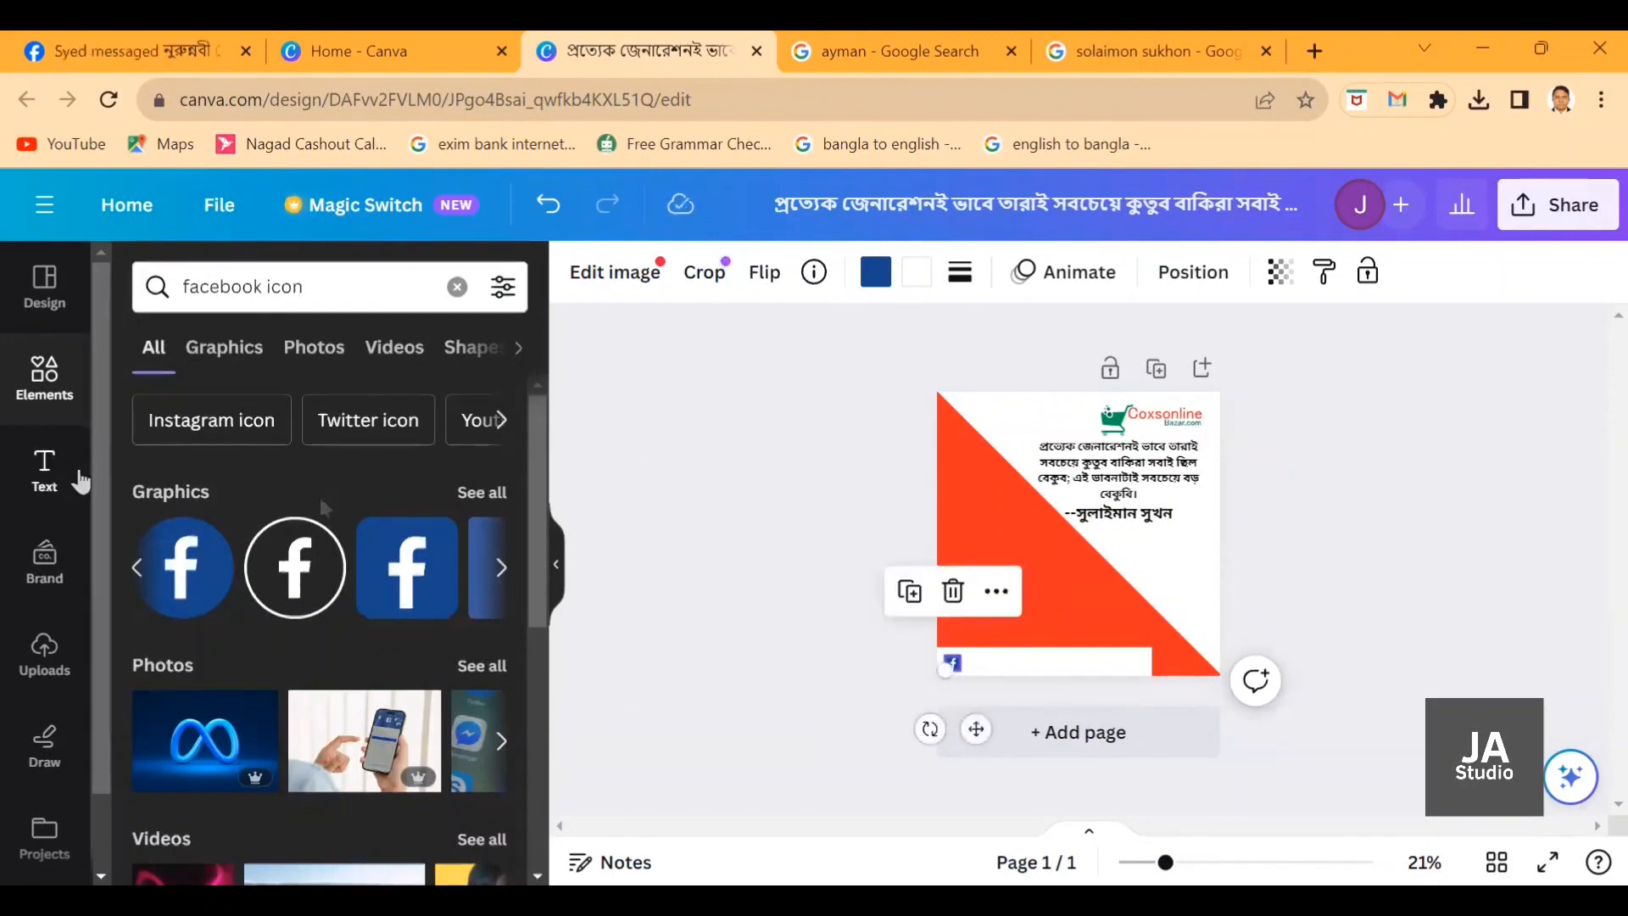
# Add a subheading text box, clear its placeholder text and move it beside the Facebook icon on the white bar.
pyautogui.click(45, 488)
pyautogui.click(230, 632)
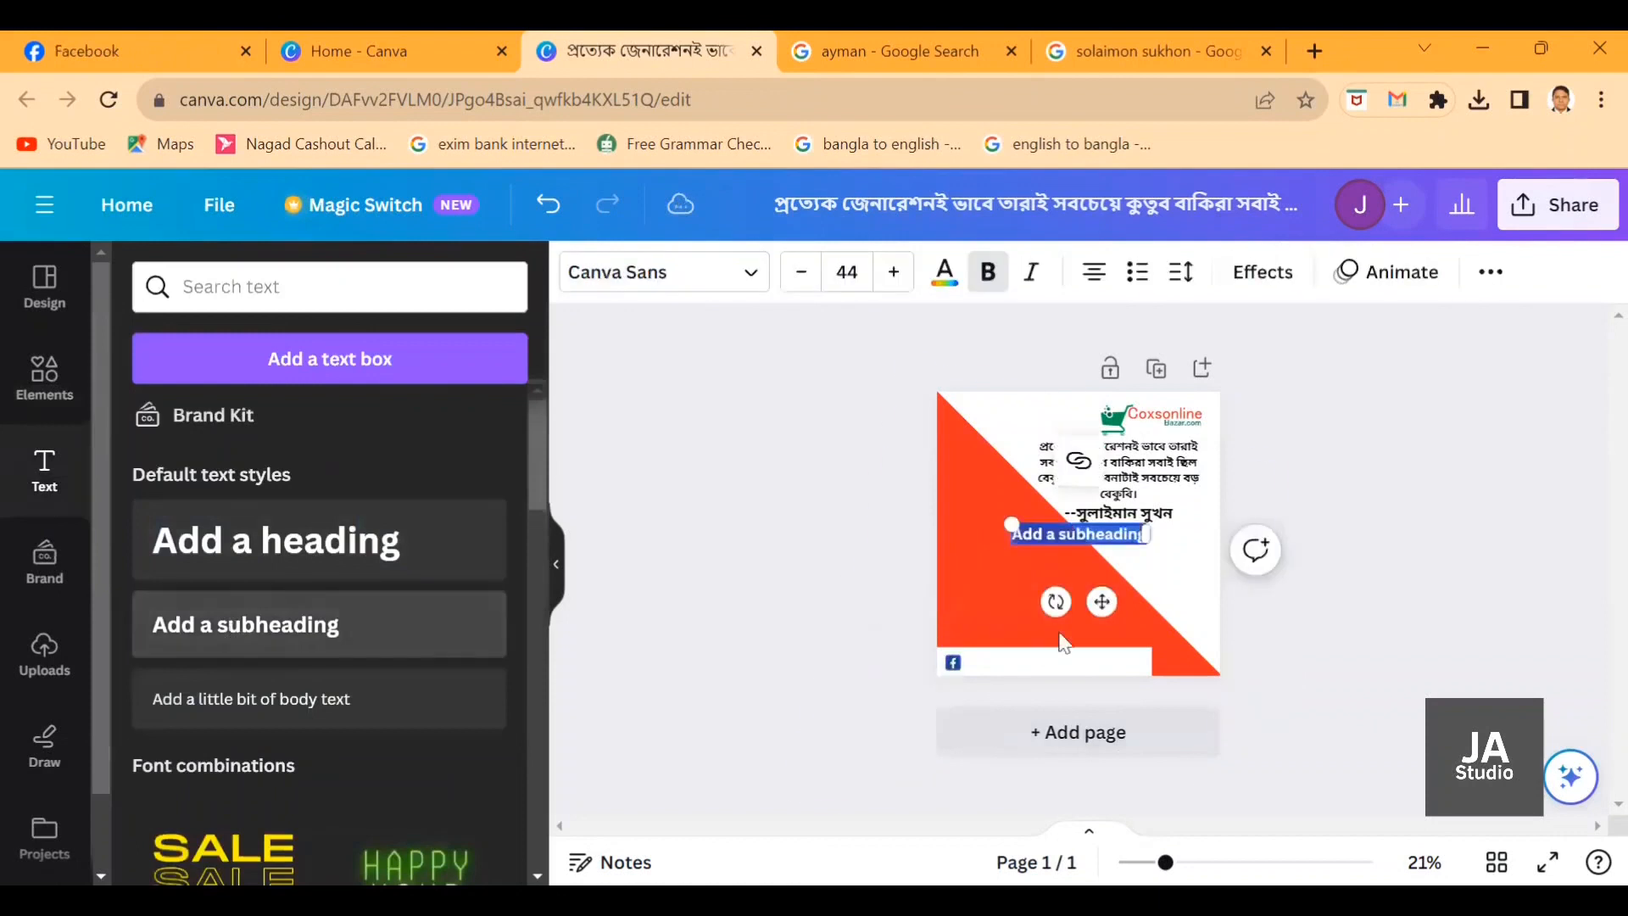
pyautogui.press('BackSpace')
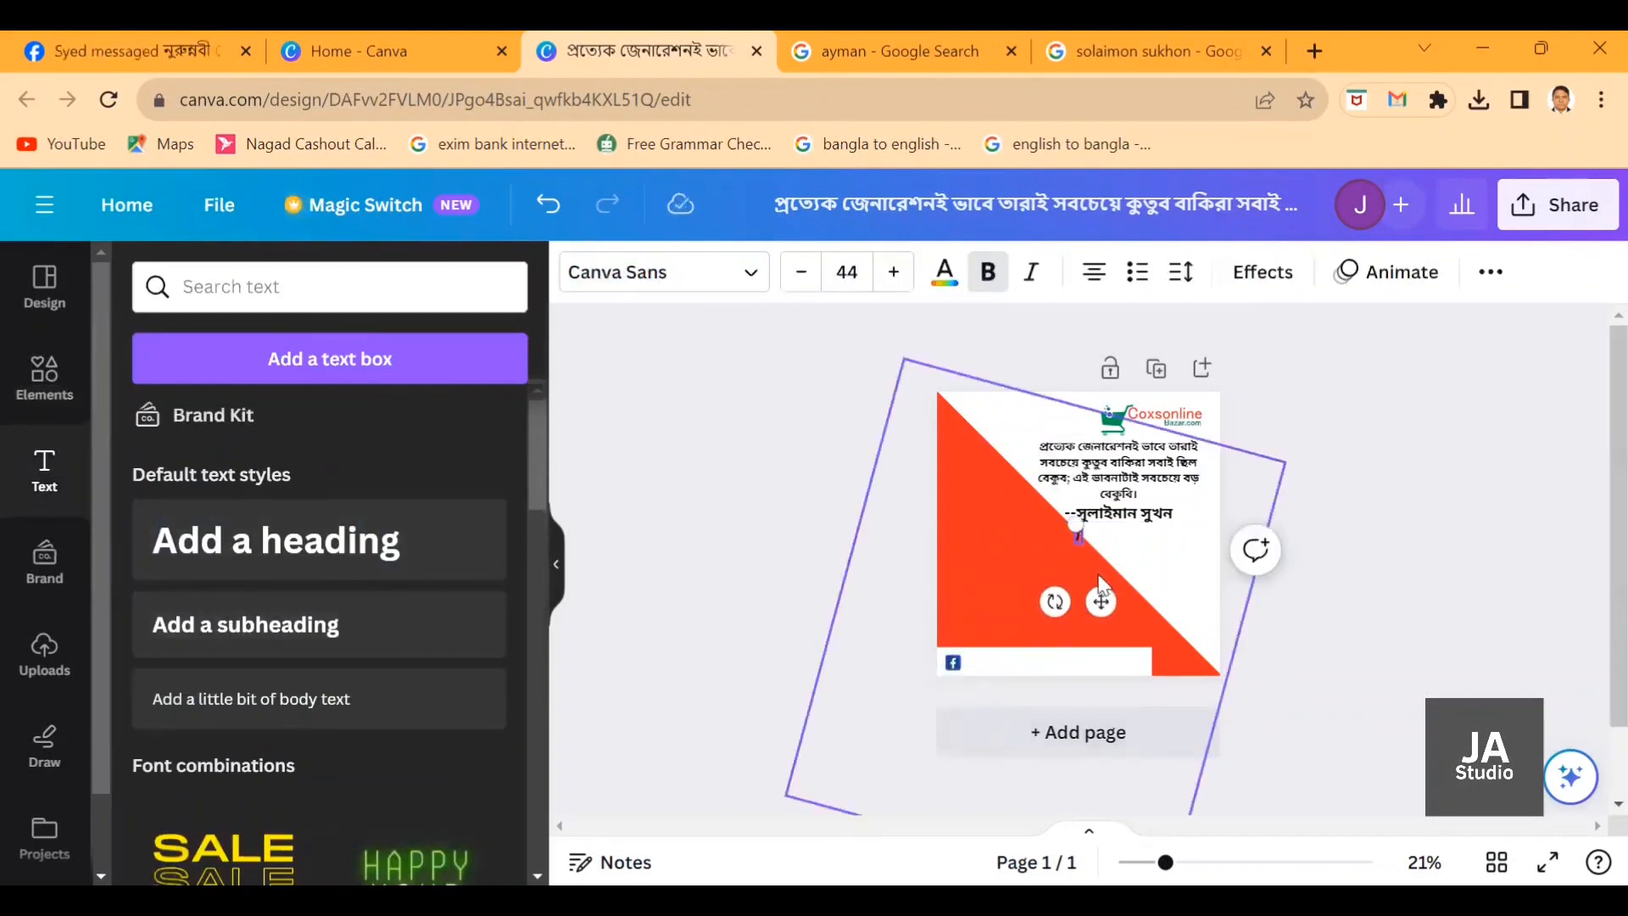
pyautogui.moveTo(1101, 601); pyautogui.dragTo(983, 727)
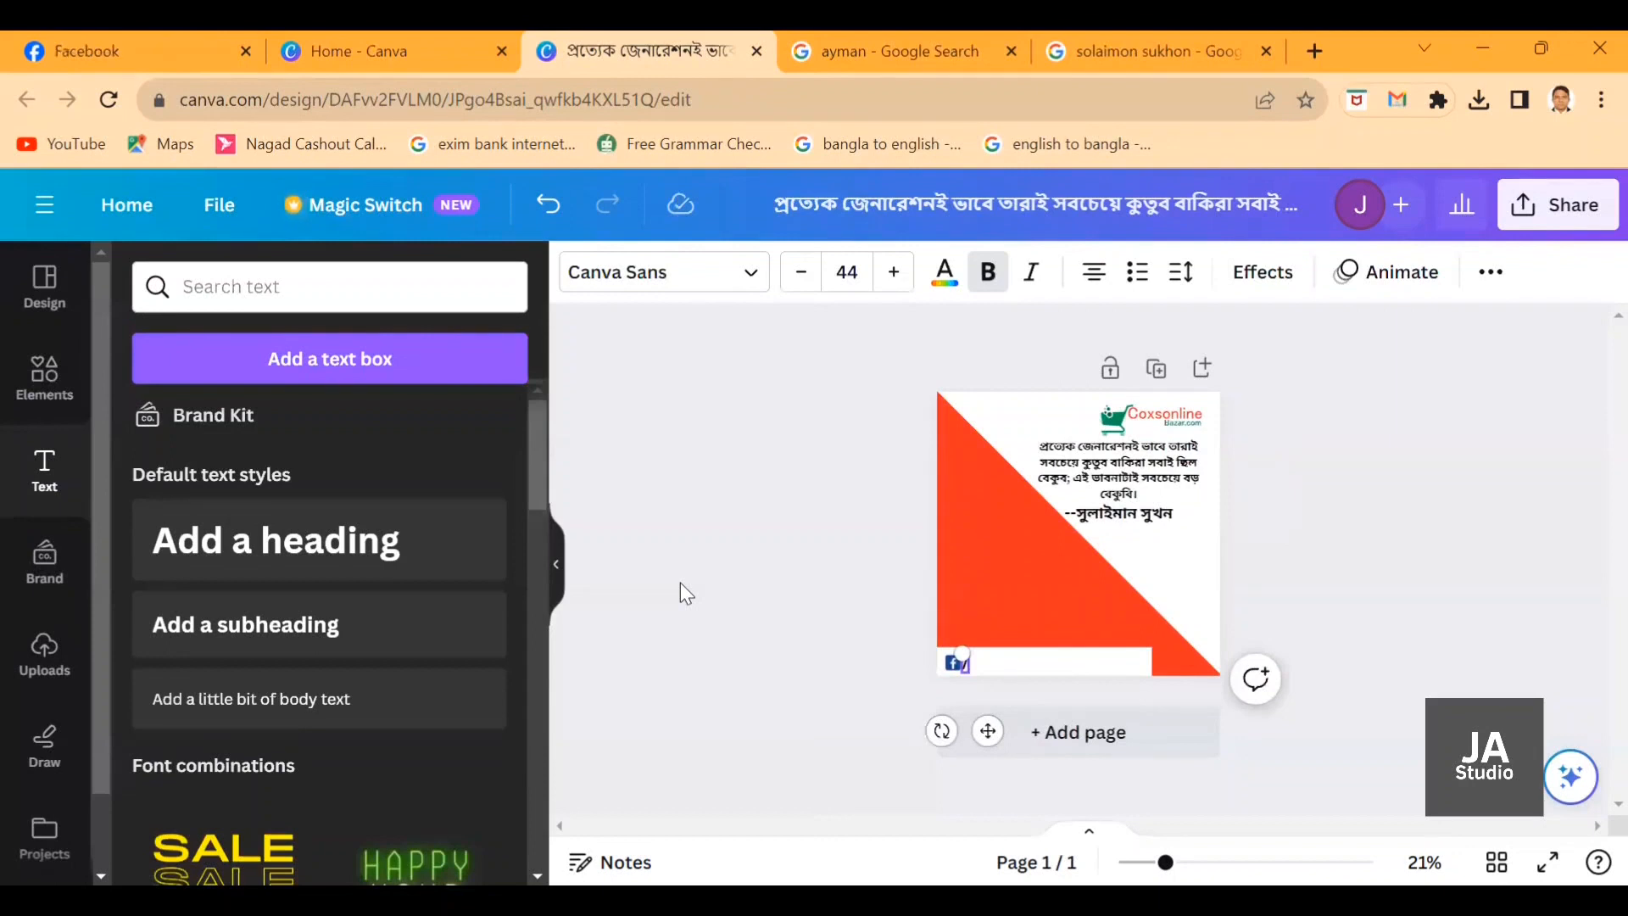
# Enter /cxbonlinebazar in the new text box and widen the box so the text fits on one line.
pyautogui.write('cxv')
pyautogui.press('BackSpace')
pyautogui.press('BackSpace')
pyautogui.write('xt')
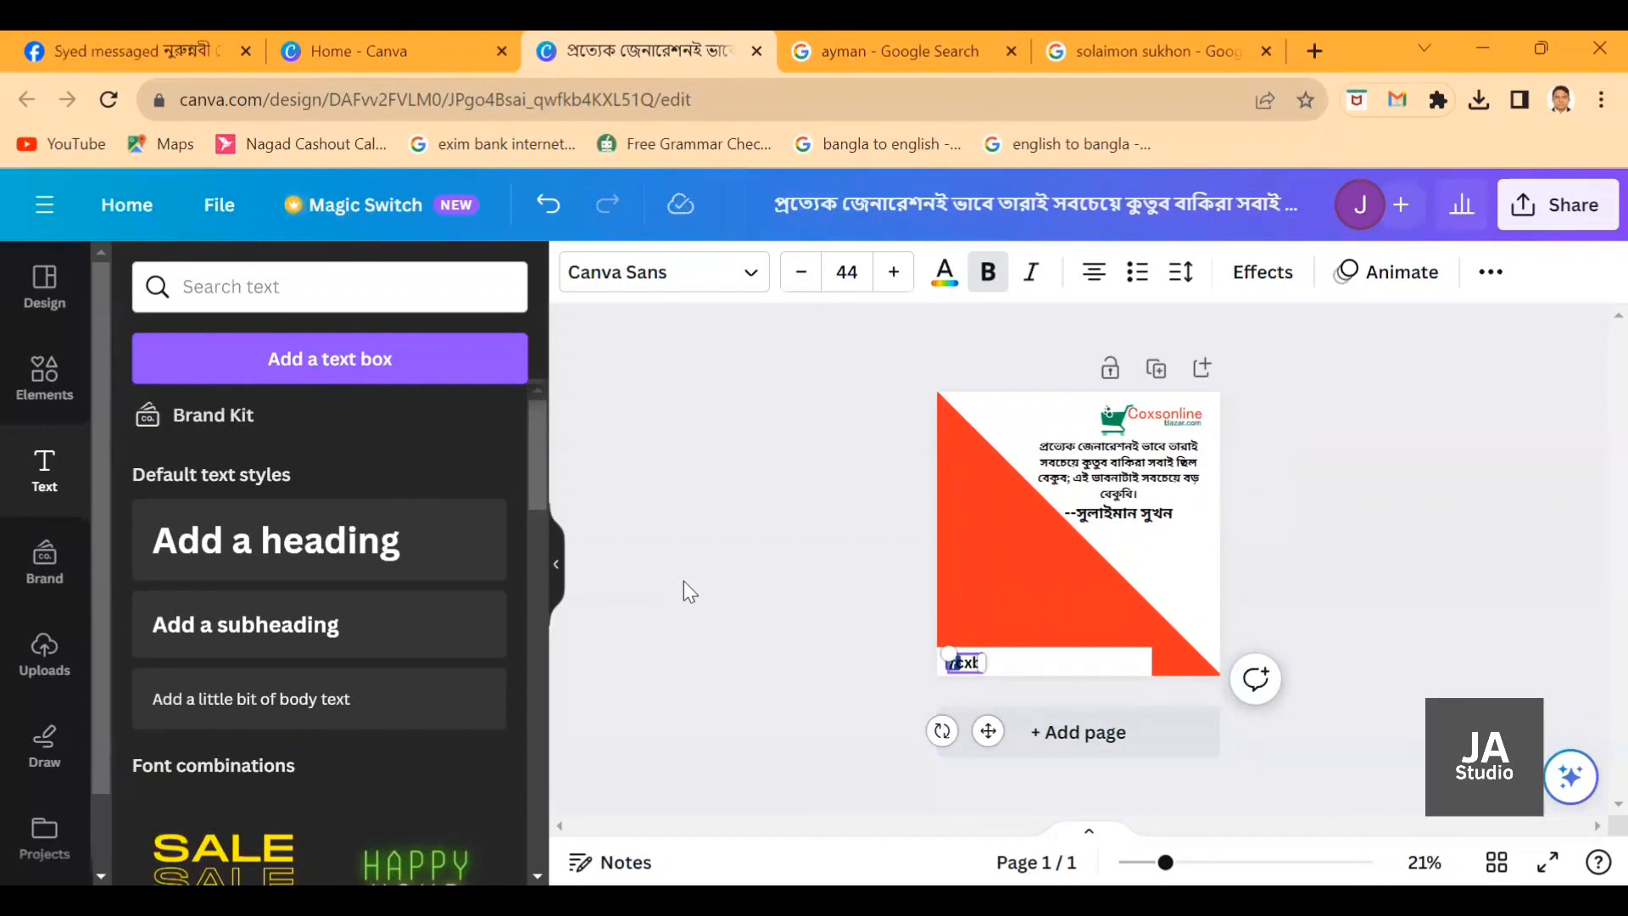
pyautogui.write('onl')
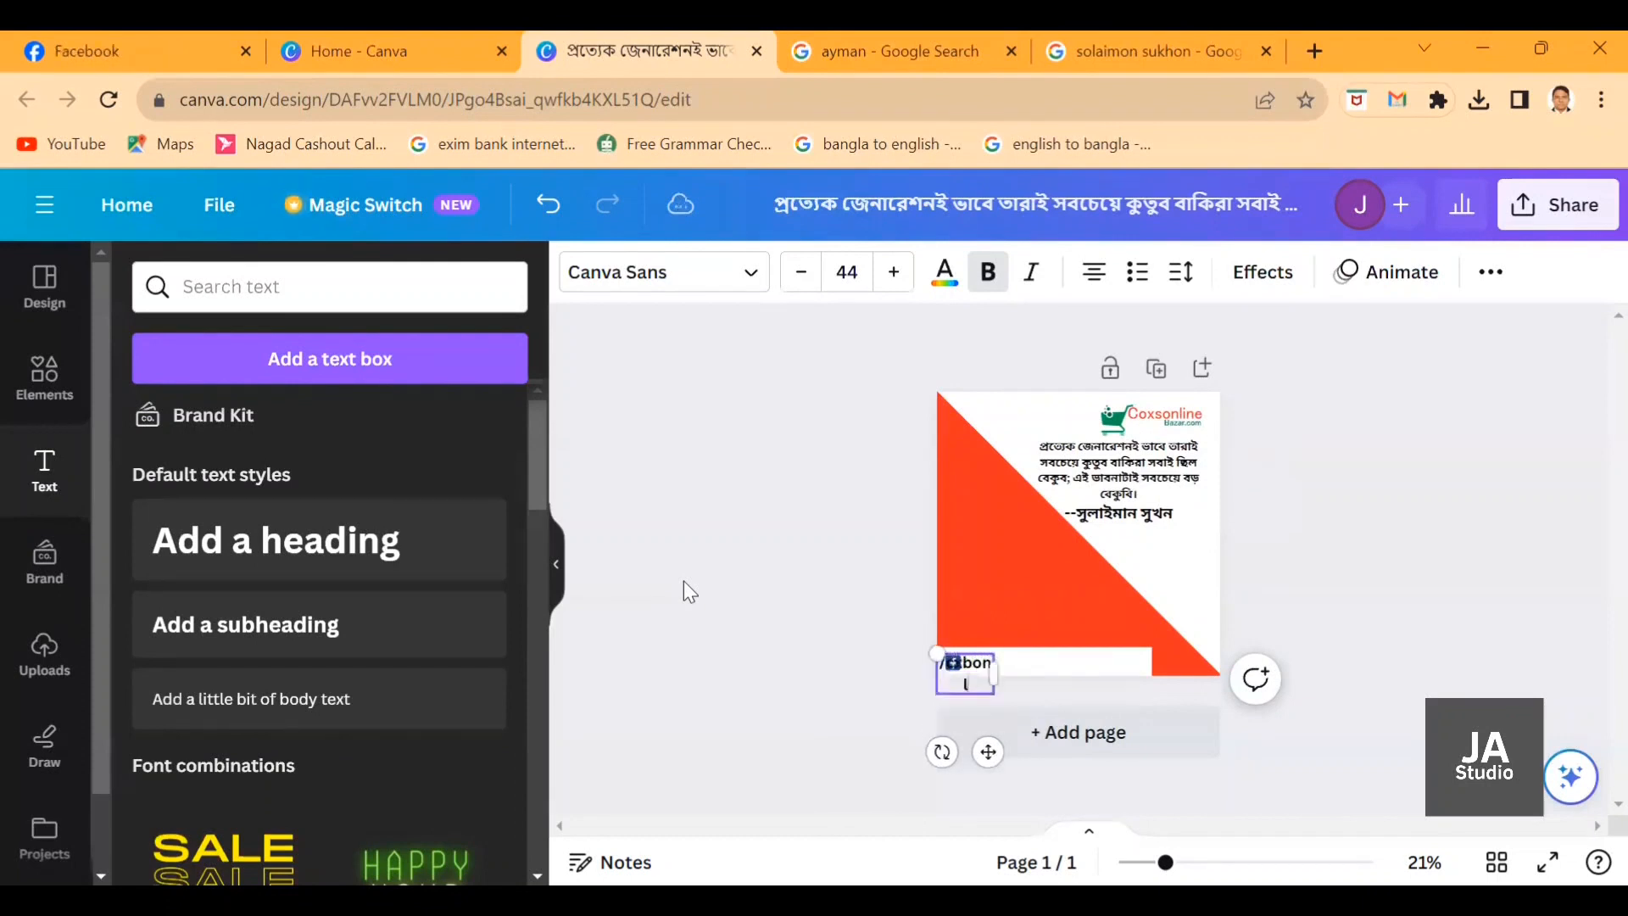
pyautogui.press('BackSpace')
pyautogui.press('BackSpace')
pyautogui.press('BackSpace')
pyautogui.press('BackSpace')
pyautogui.press('BackSpace')
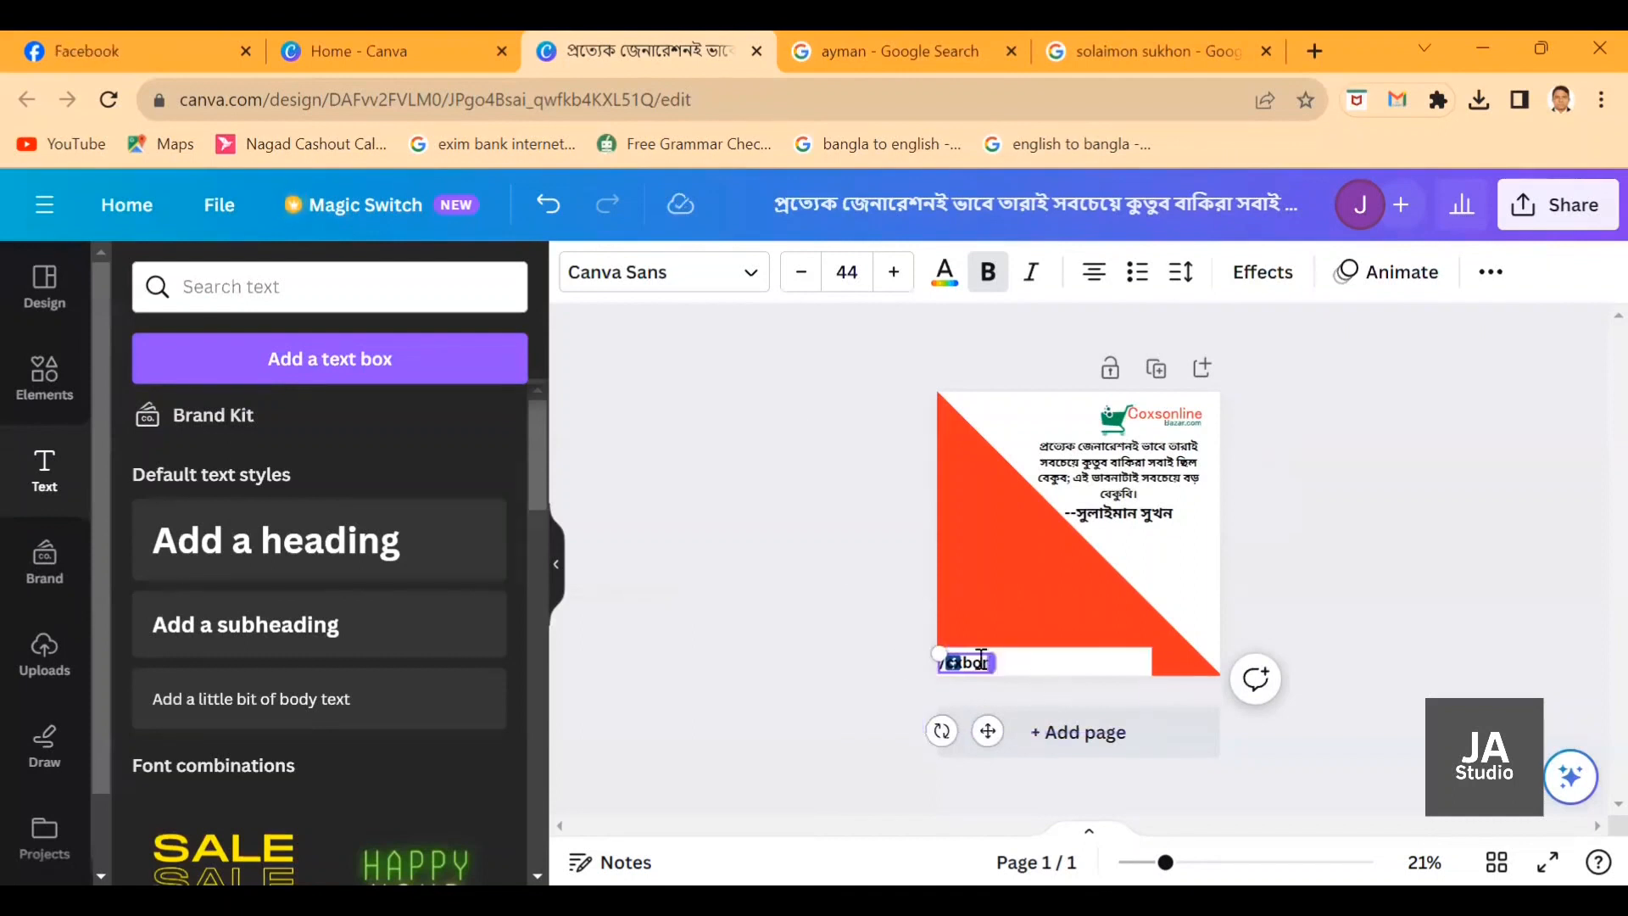
pyautogui.moveTo(994, 662); pyautogui.dragTo(1078, 663)
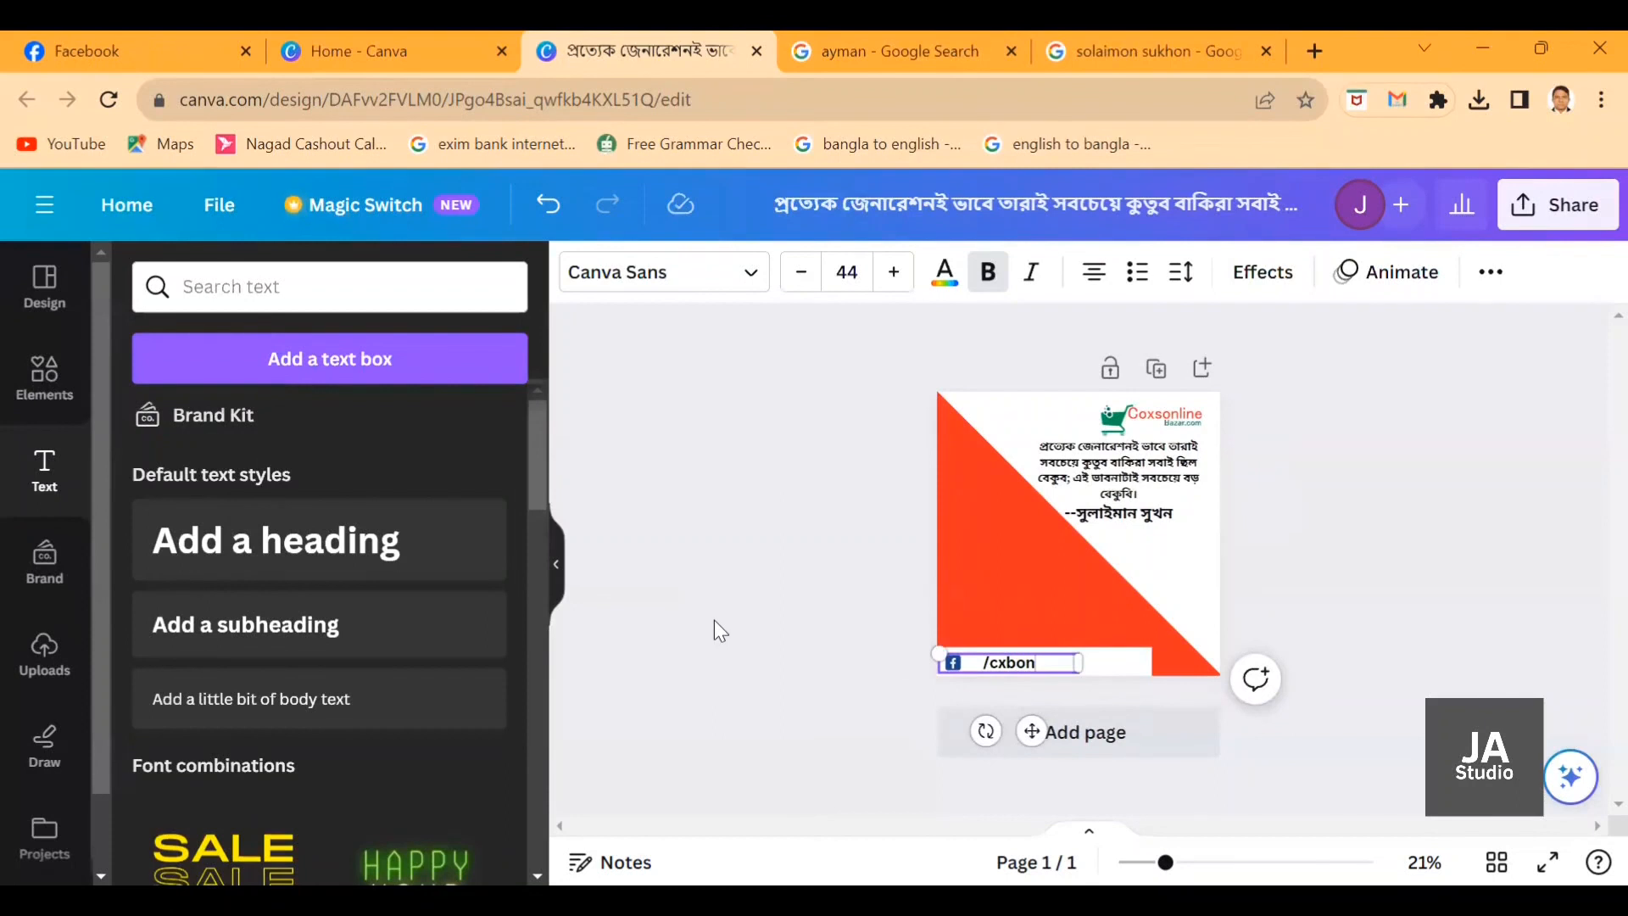
pyautogui.write('linebazar')
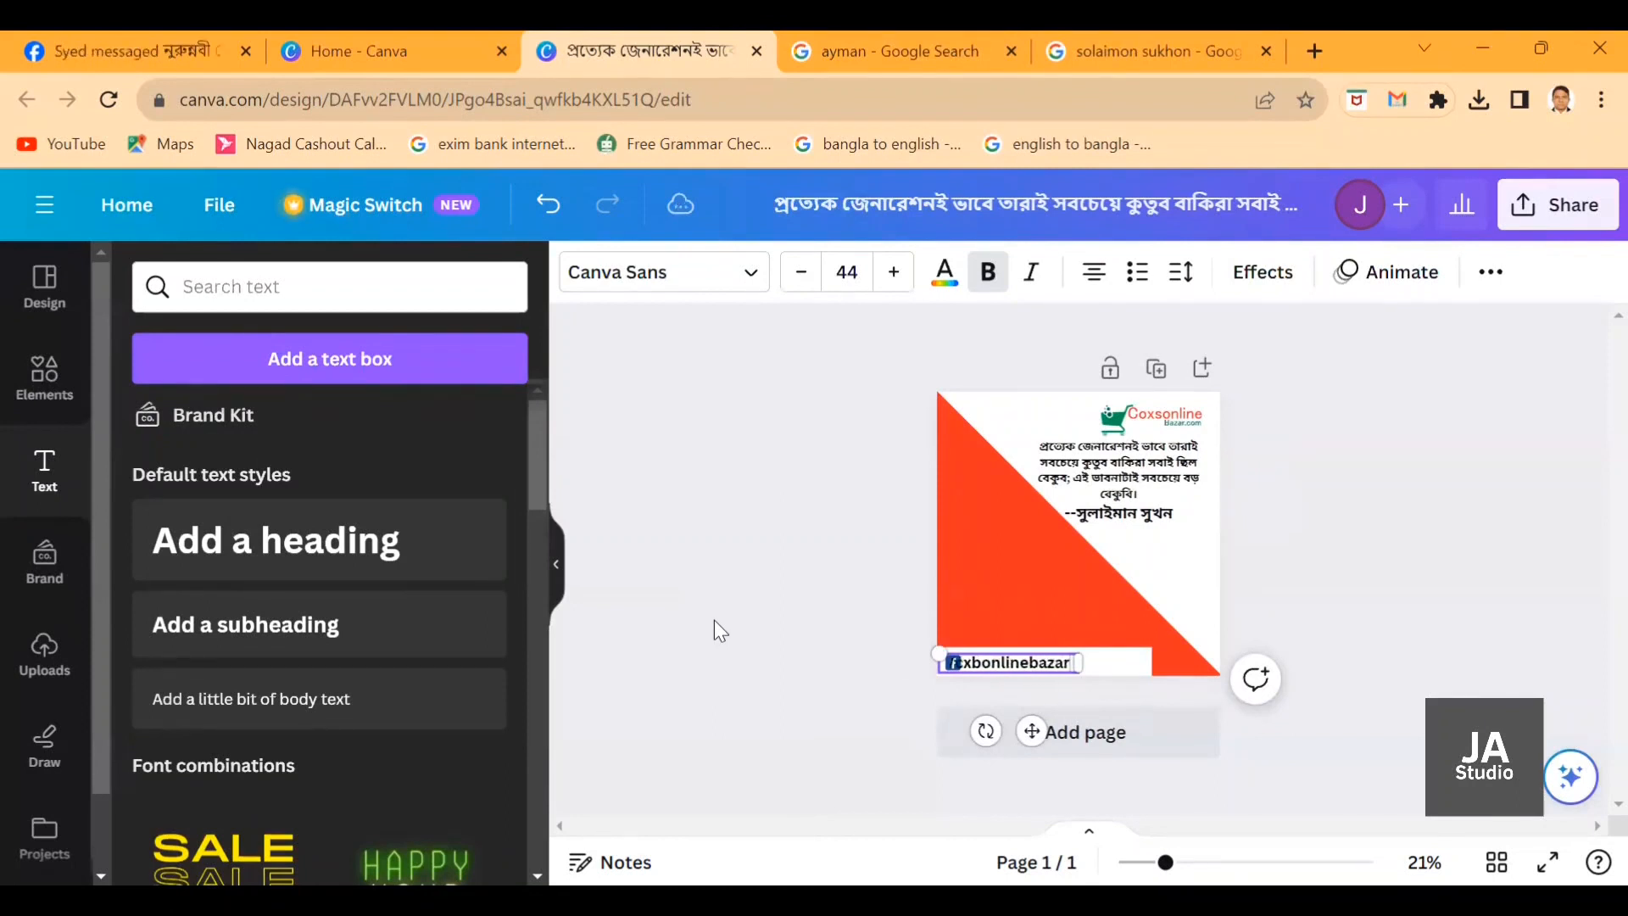
pyautogui.click(775, 685)
# Position the /cxbonlinebazar text just right of the Facebook icon and set its font size to 39.
pyautogui.click(1009, 666)
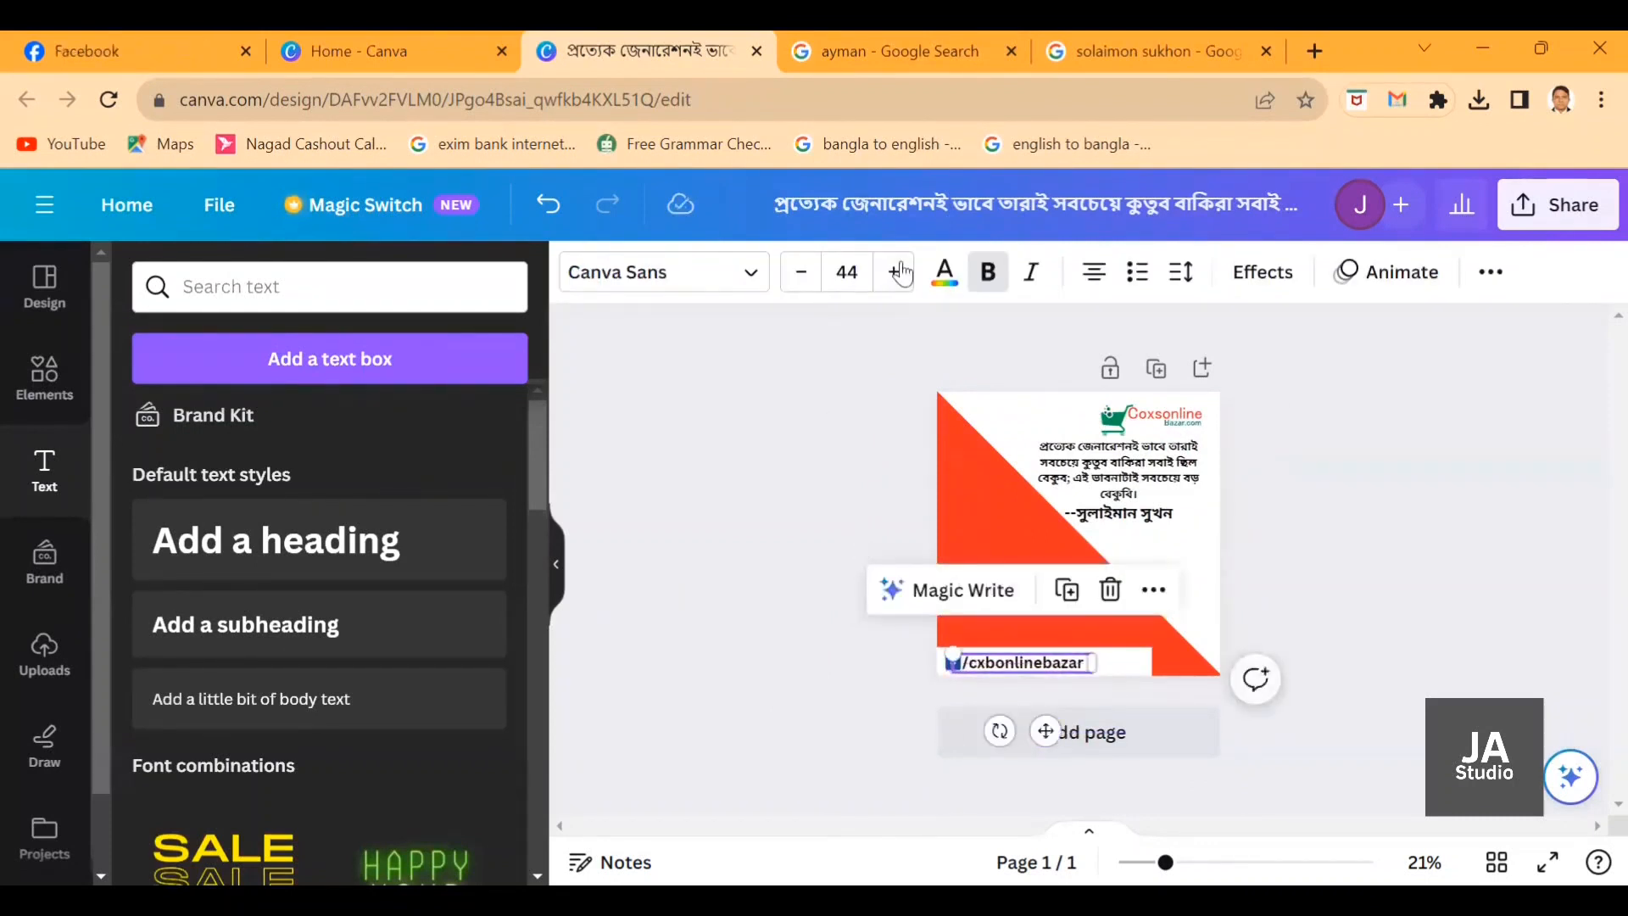
pyautogui.click(802, 276)
pyautogui.click(802, 277)
pyautogui.click(802, 276)
pyautogui.click(802, 276)
pyautogui.click(802, 277)
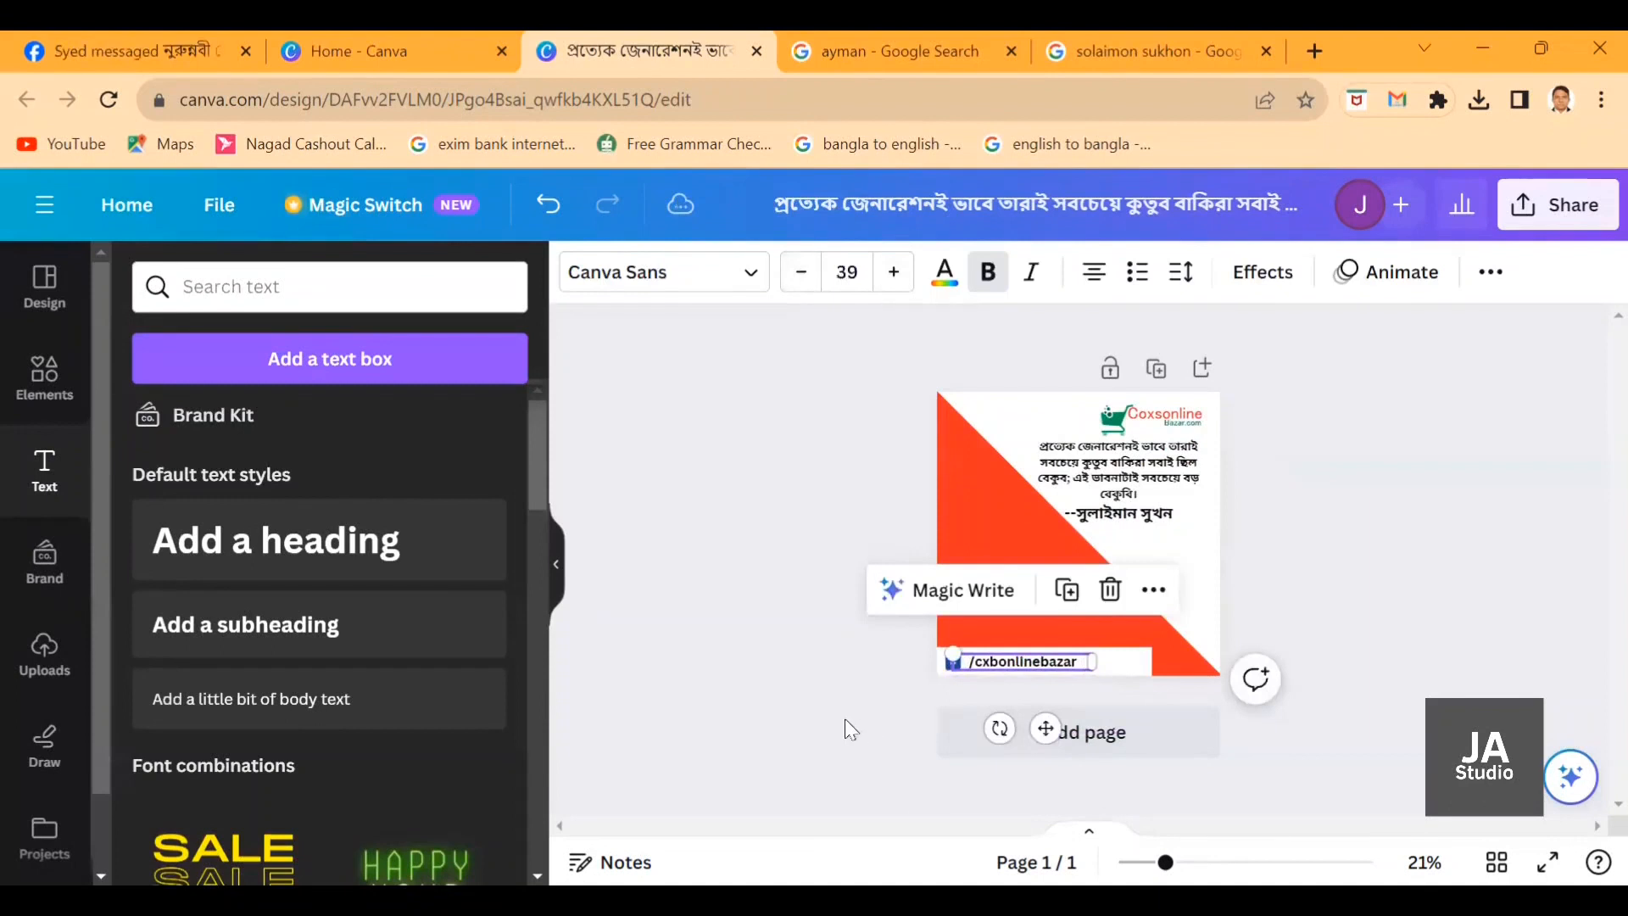
pyautogui.click(845, 719)
pyautogui.click(956, 670)
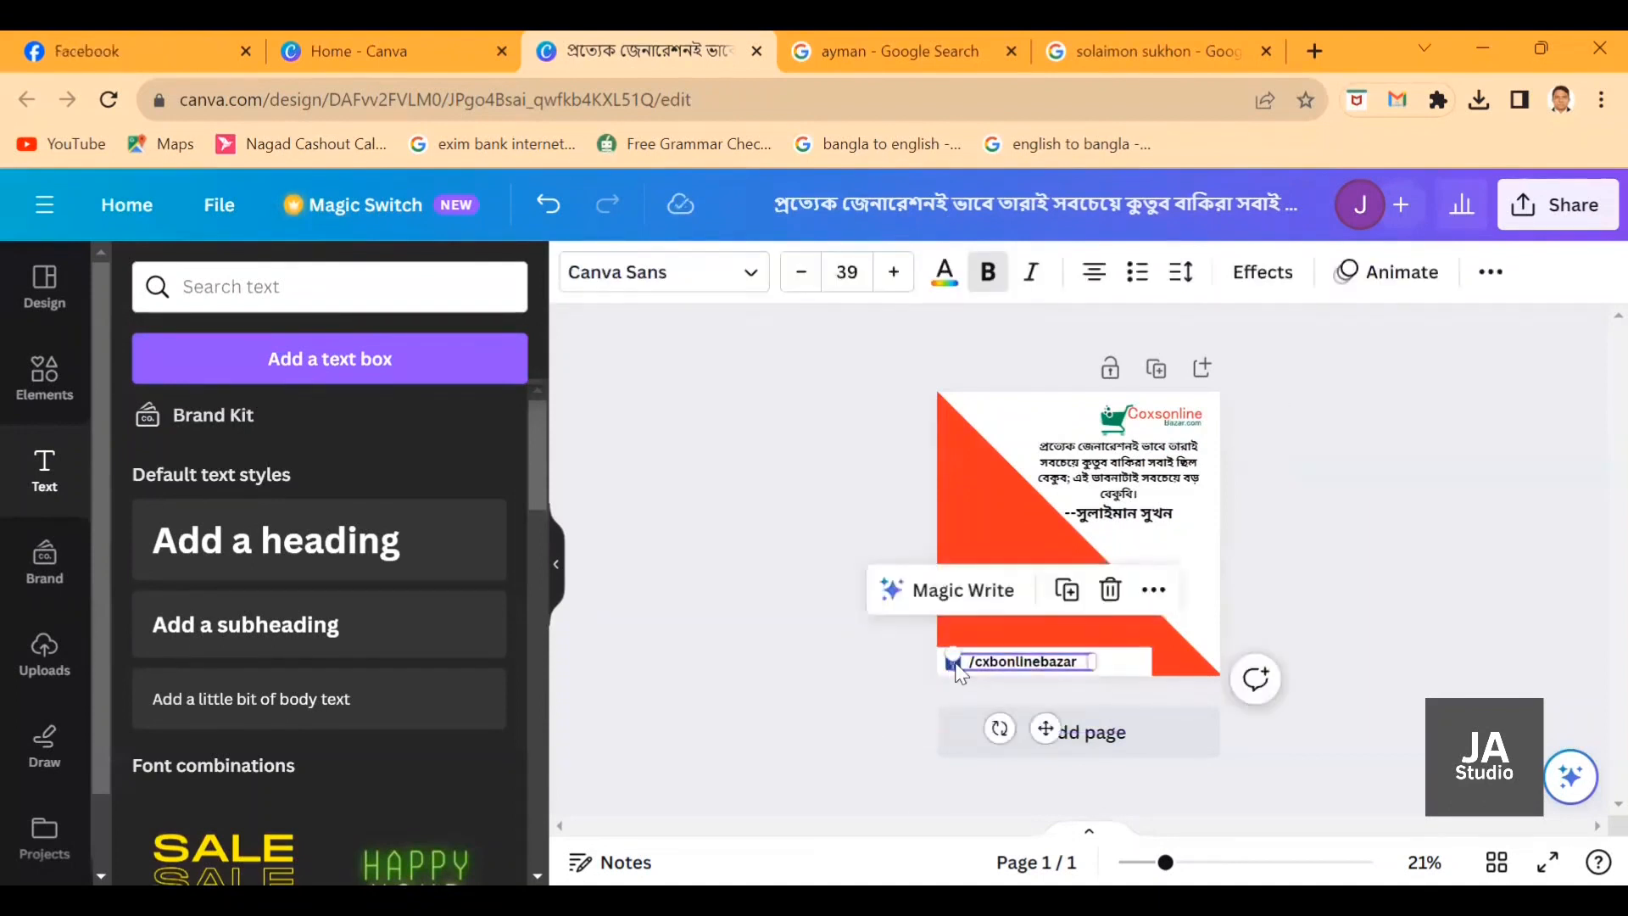
pyautogui.click(882, 678)
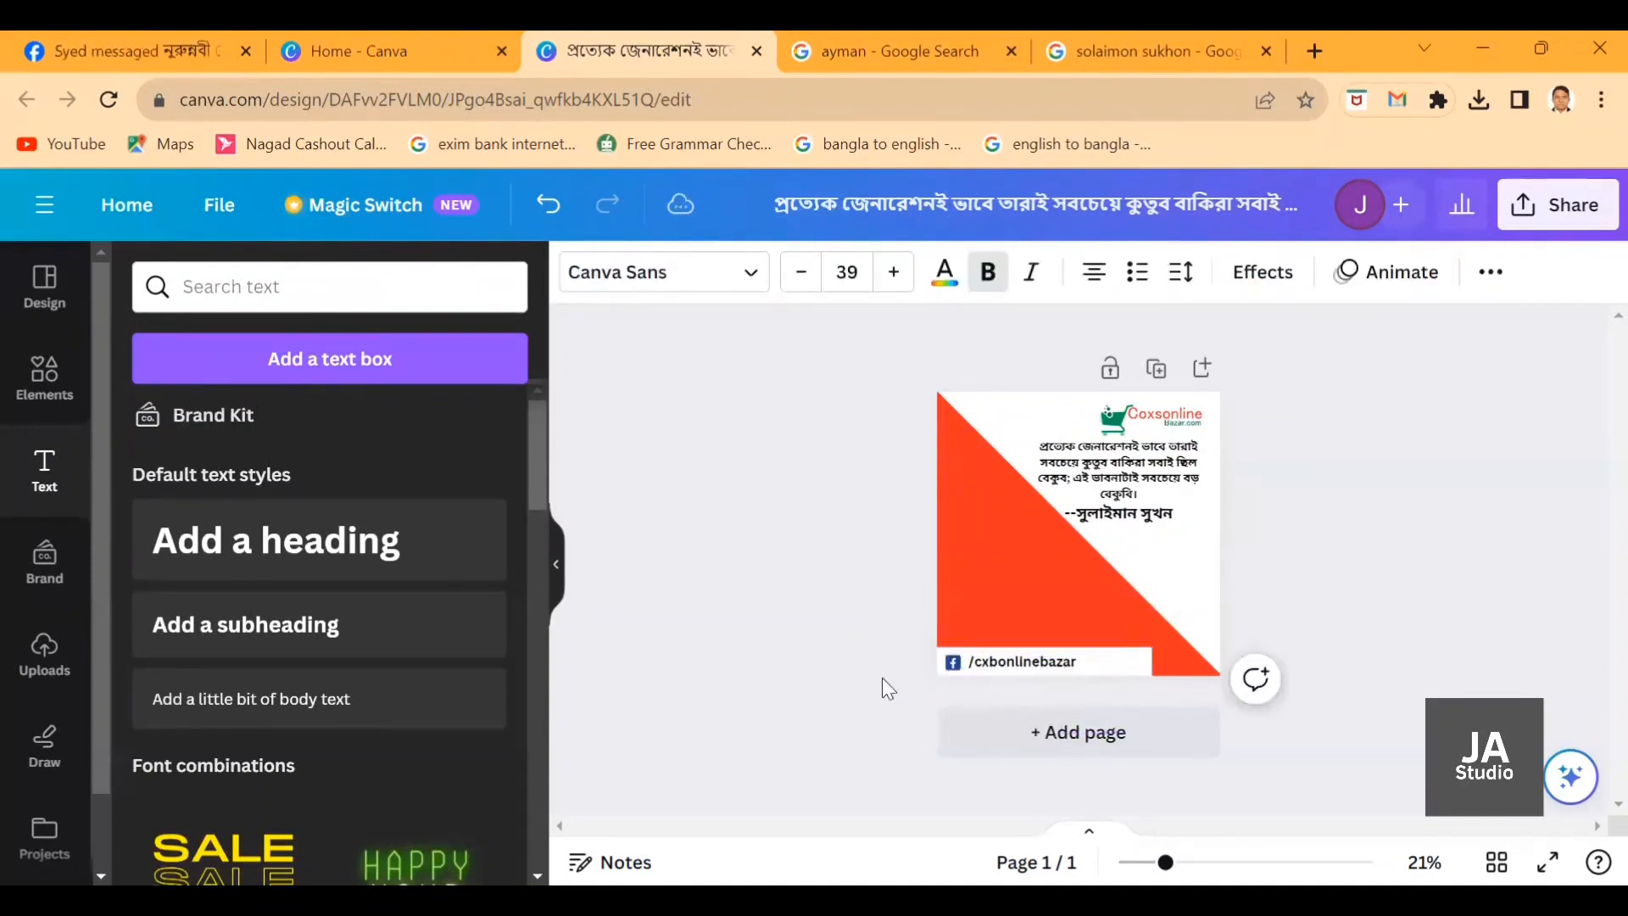
pyautogui.click(1066, 665)
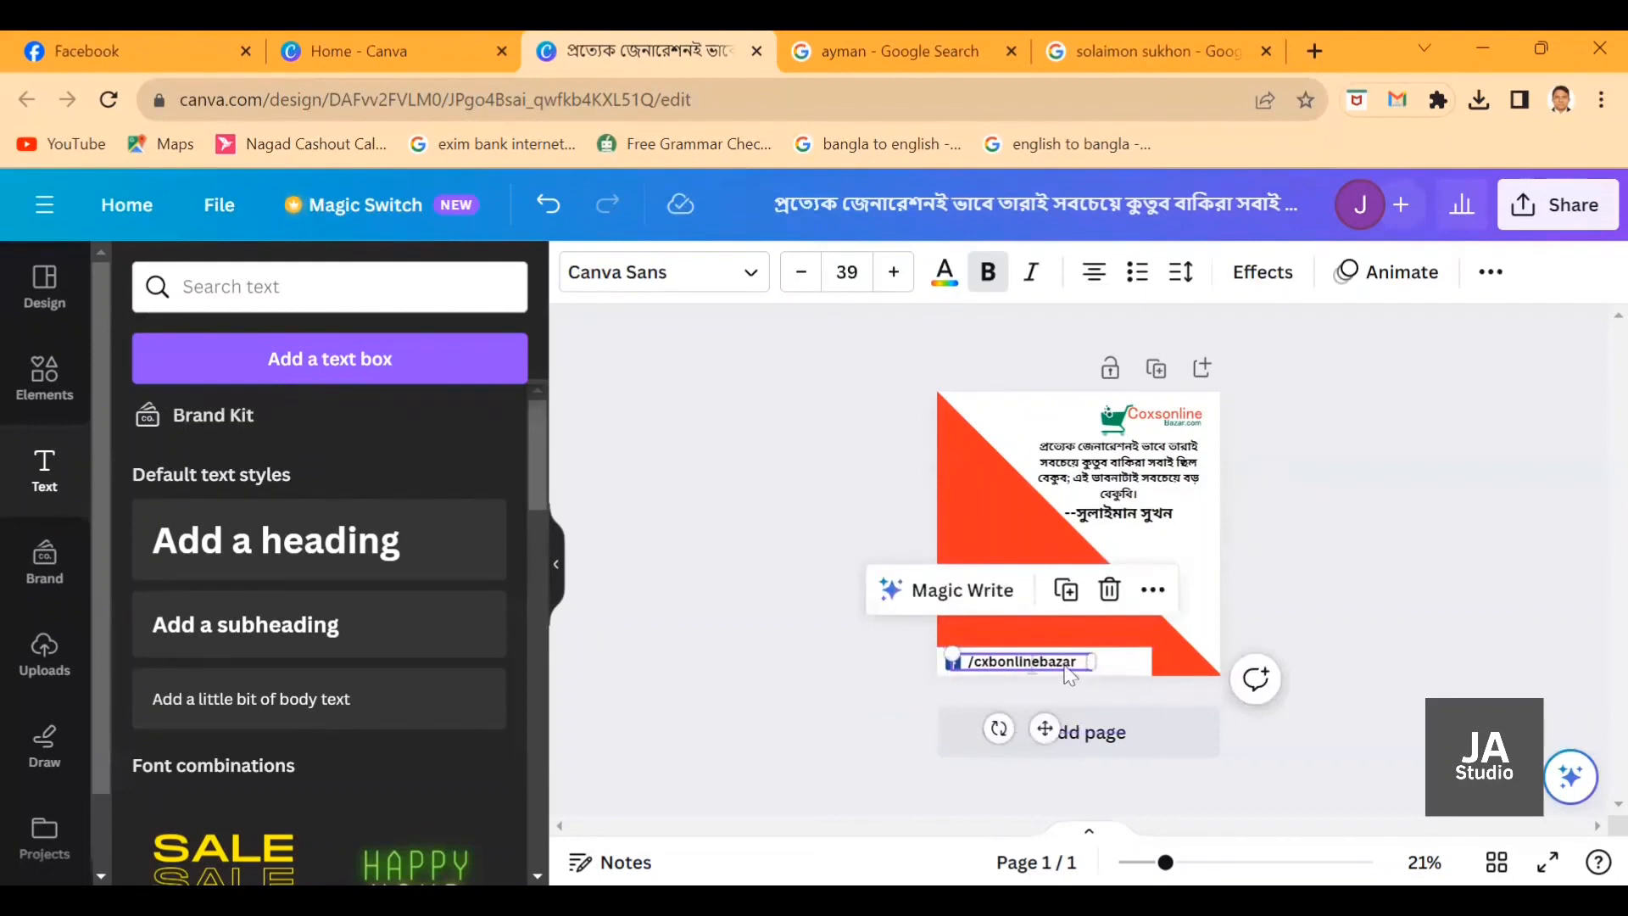
pyautogui.click(1064, 666)
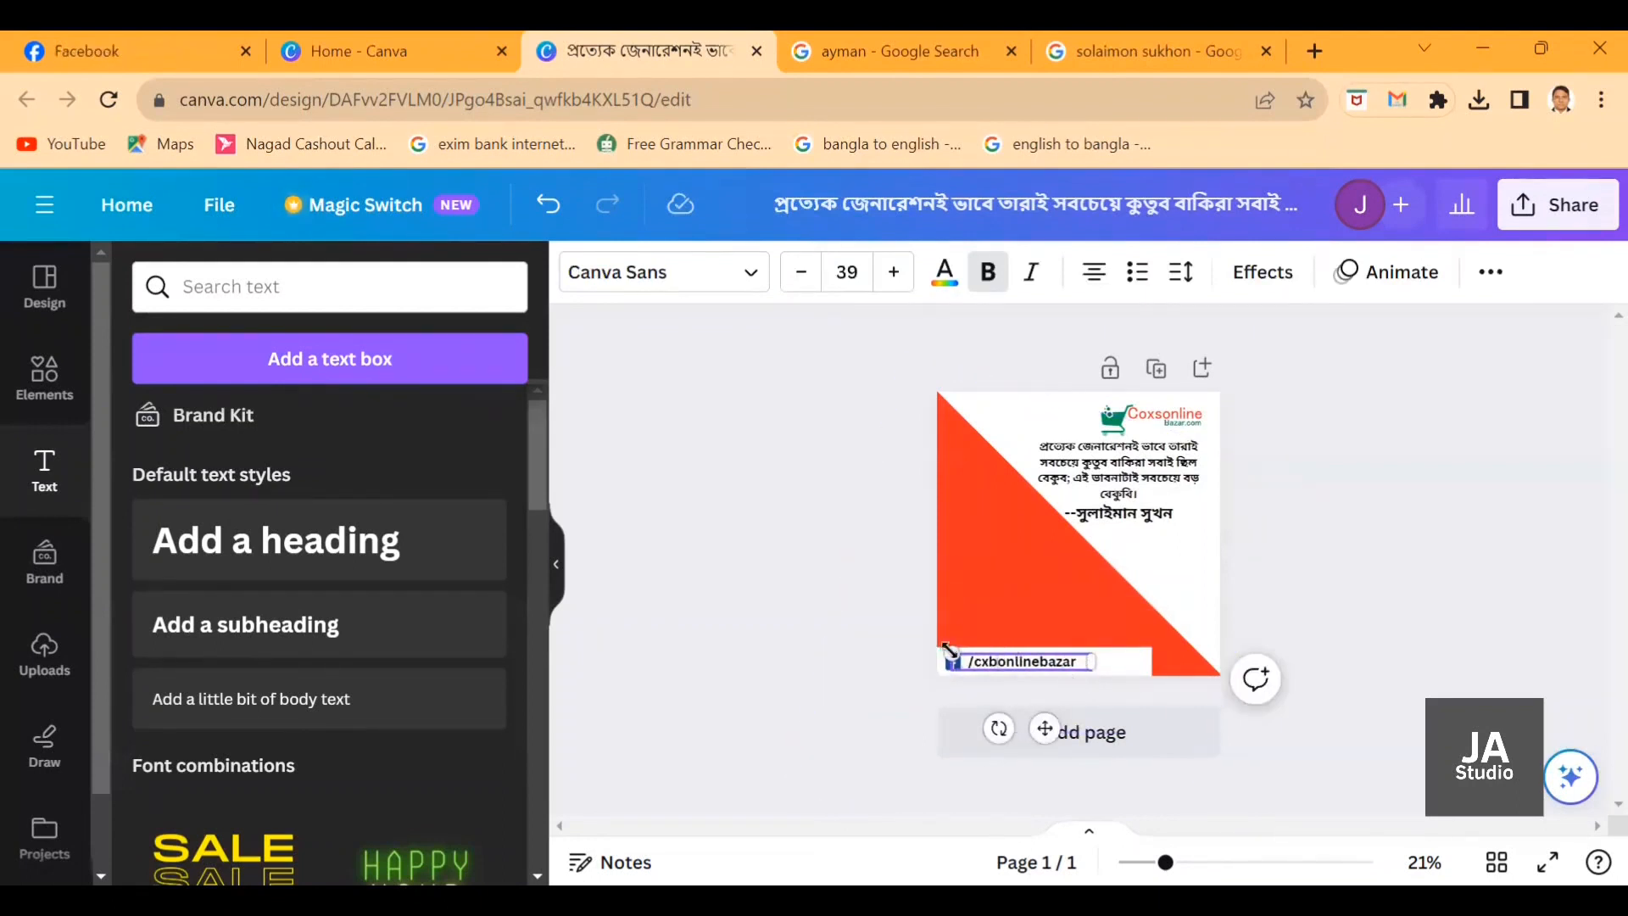
# Try the Saira font on the /cxbonlinebazar text.
pyautogui.click(821, 658)
pyautogui.click(1067, 670)
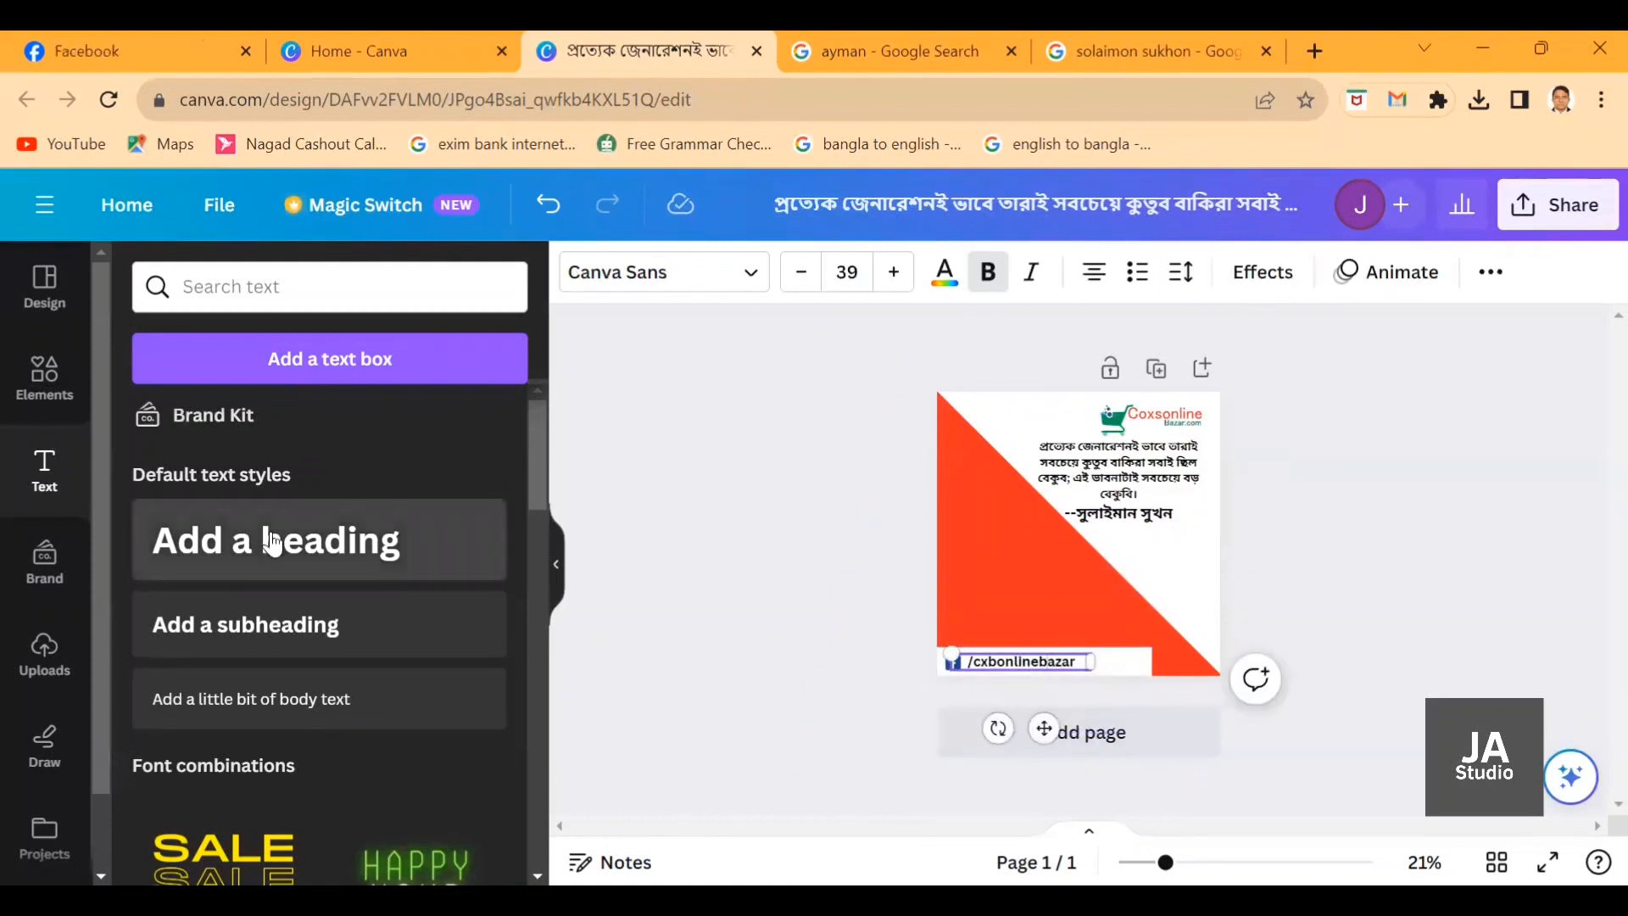
pyautogui.scroll(-3, 312, 581)
pyautogui.scroll(3, 399, 593)
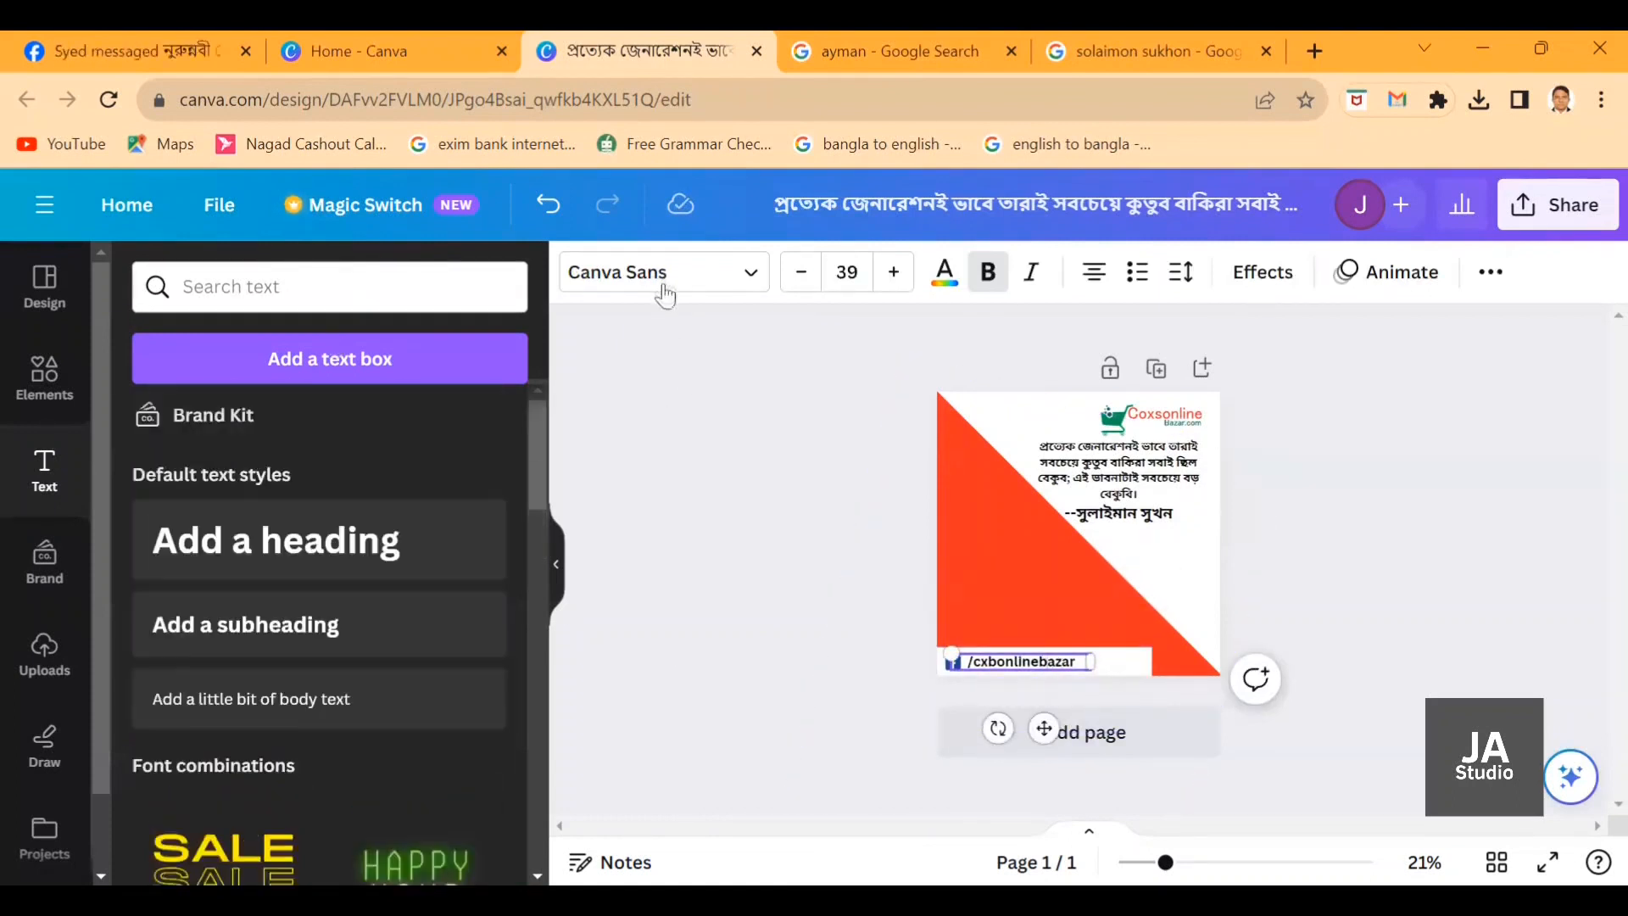
pyautogui.click(661, 288)
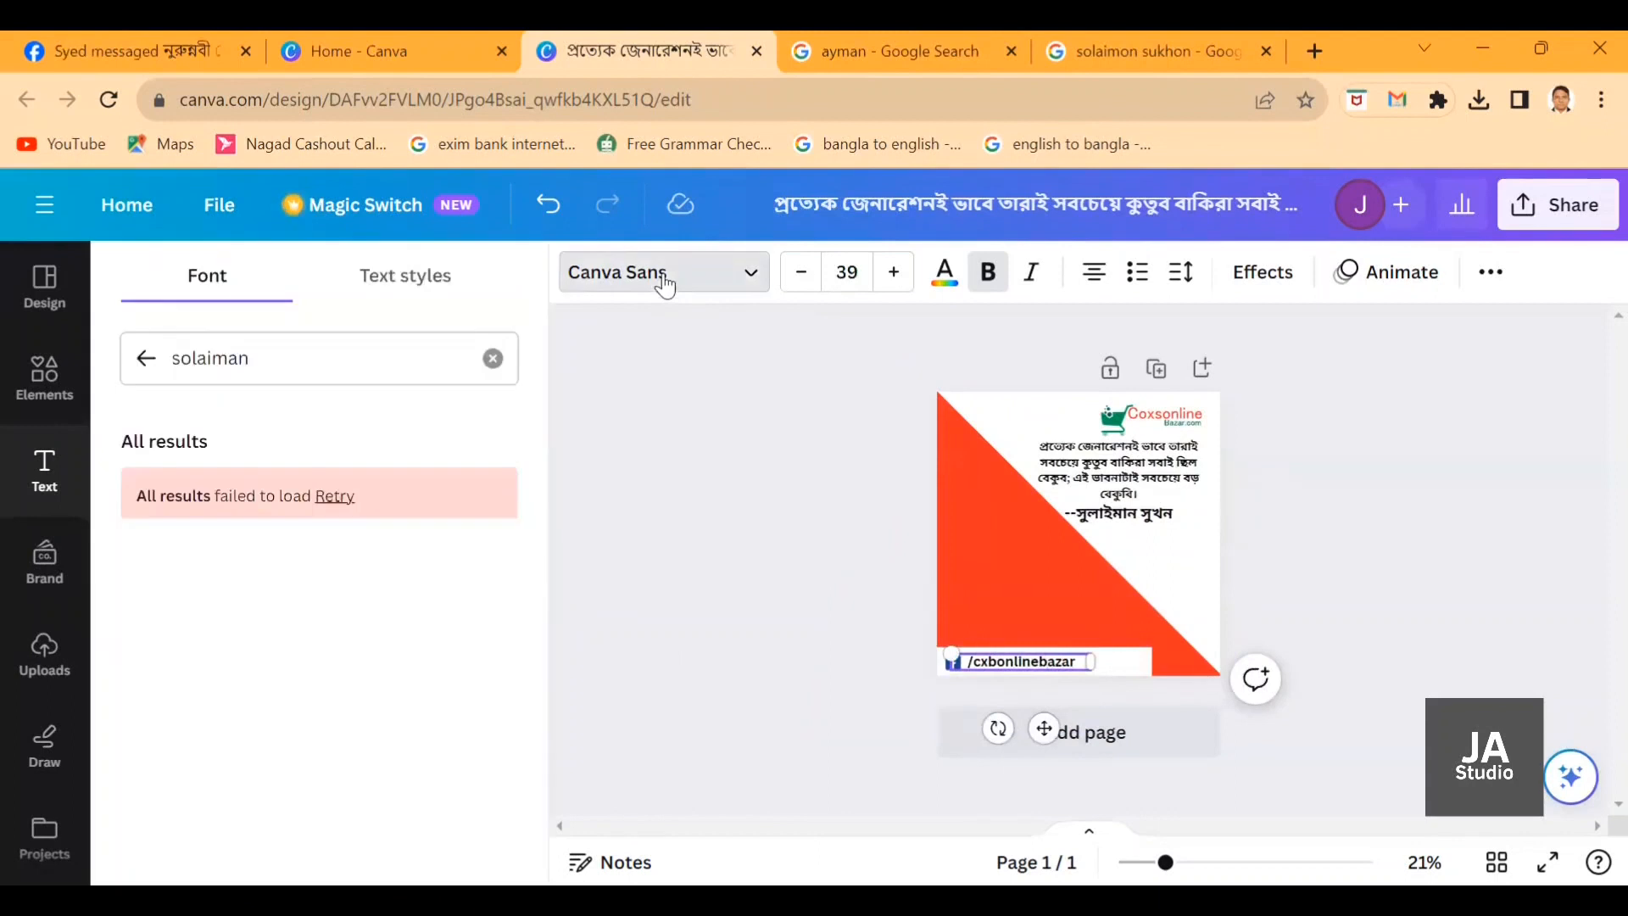
pyautogui.click(146, 358)
pyautogui.scroll(-2, 378, 657)
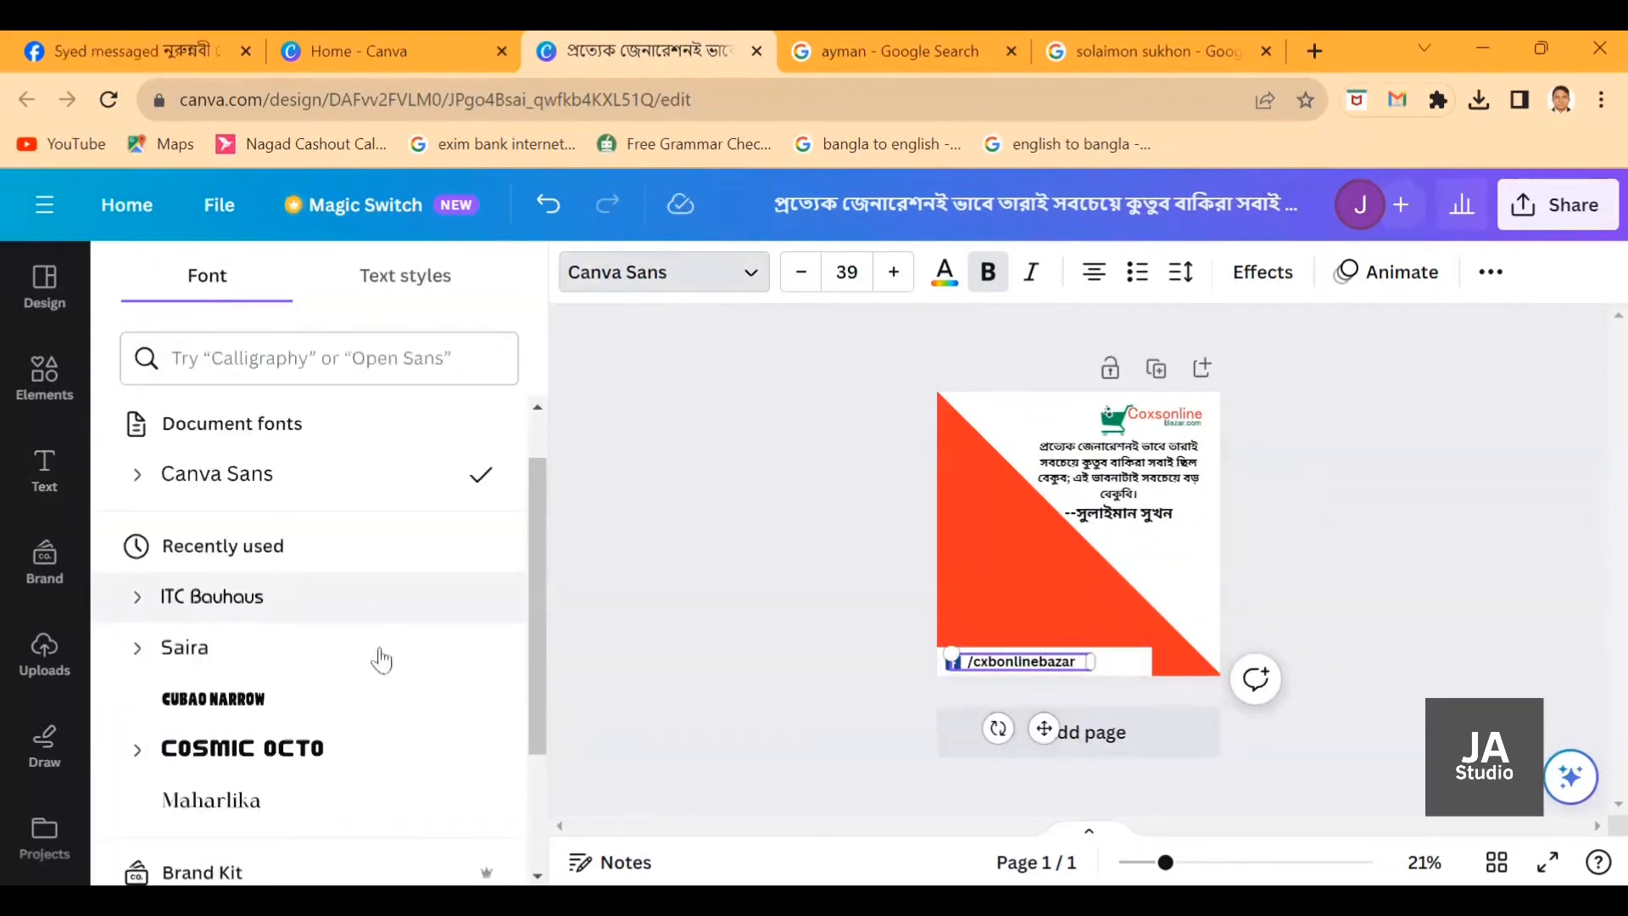
pyautogui.click(216, 604)
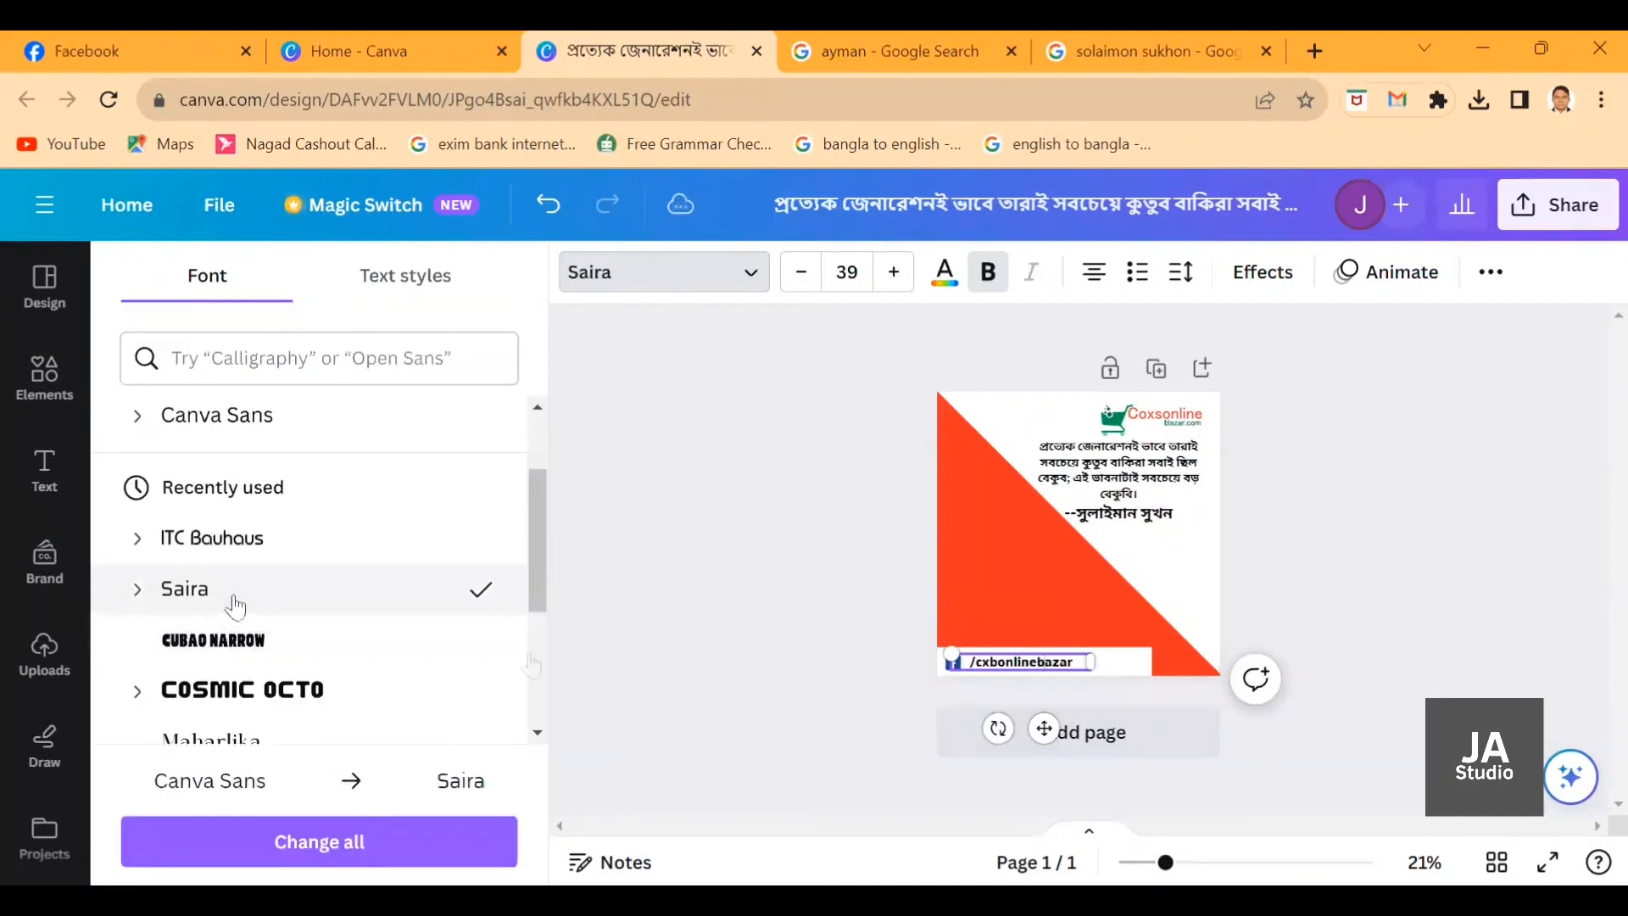
# Set the /cxbonlinebazar text in ITC Bauhaus and move it close beside the Facebook icon on the white bar.
pyautogui.scroll(-3, 384, 608)
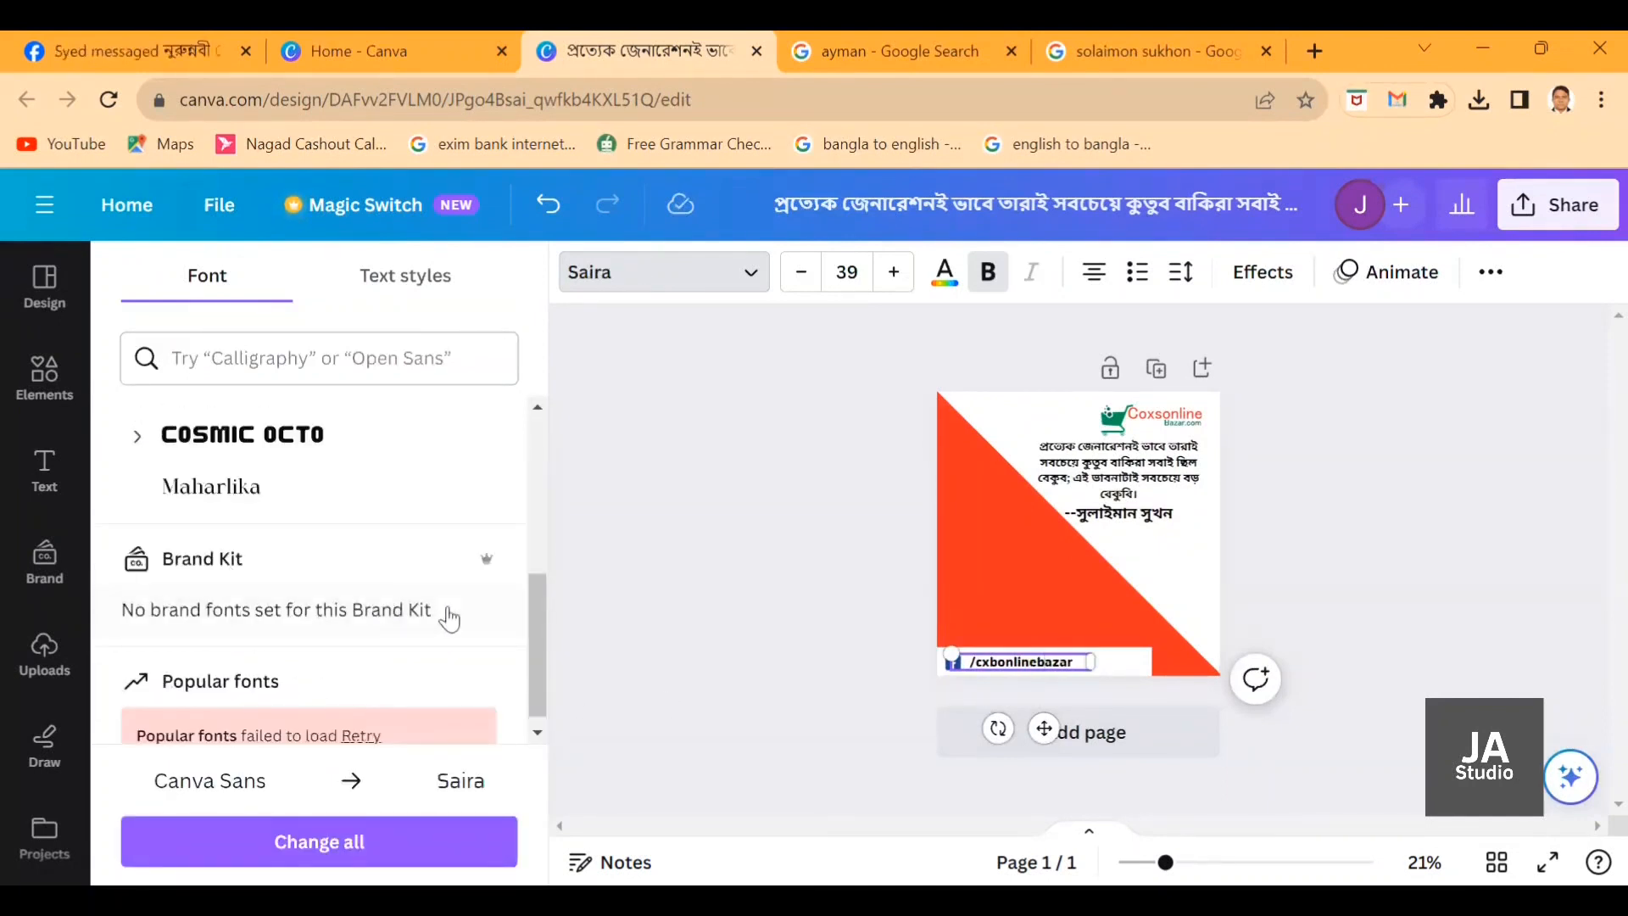
pyautogui.scroll(4, 399, 678)
pyautogui.scroll(1, 399, 688)
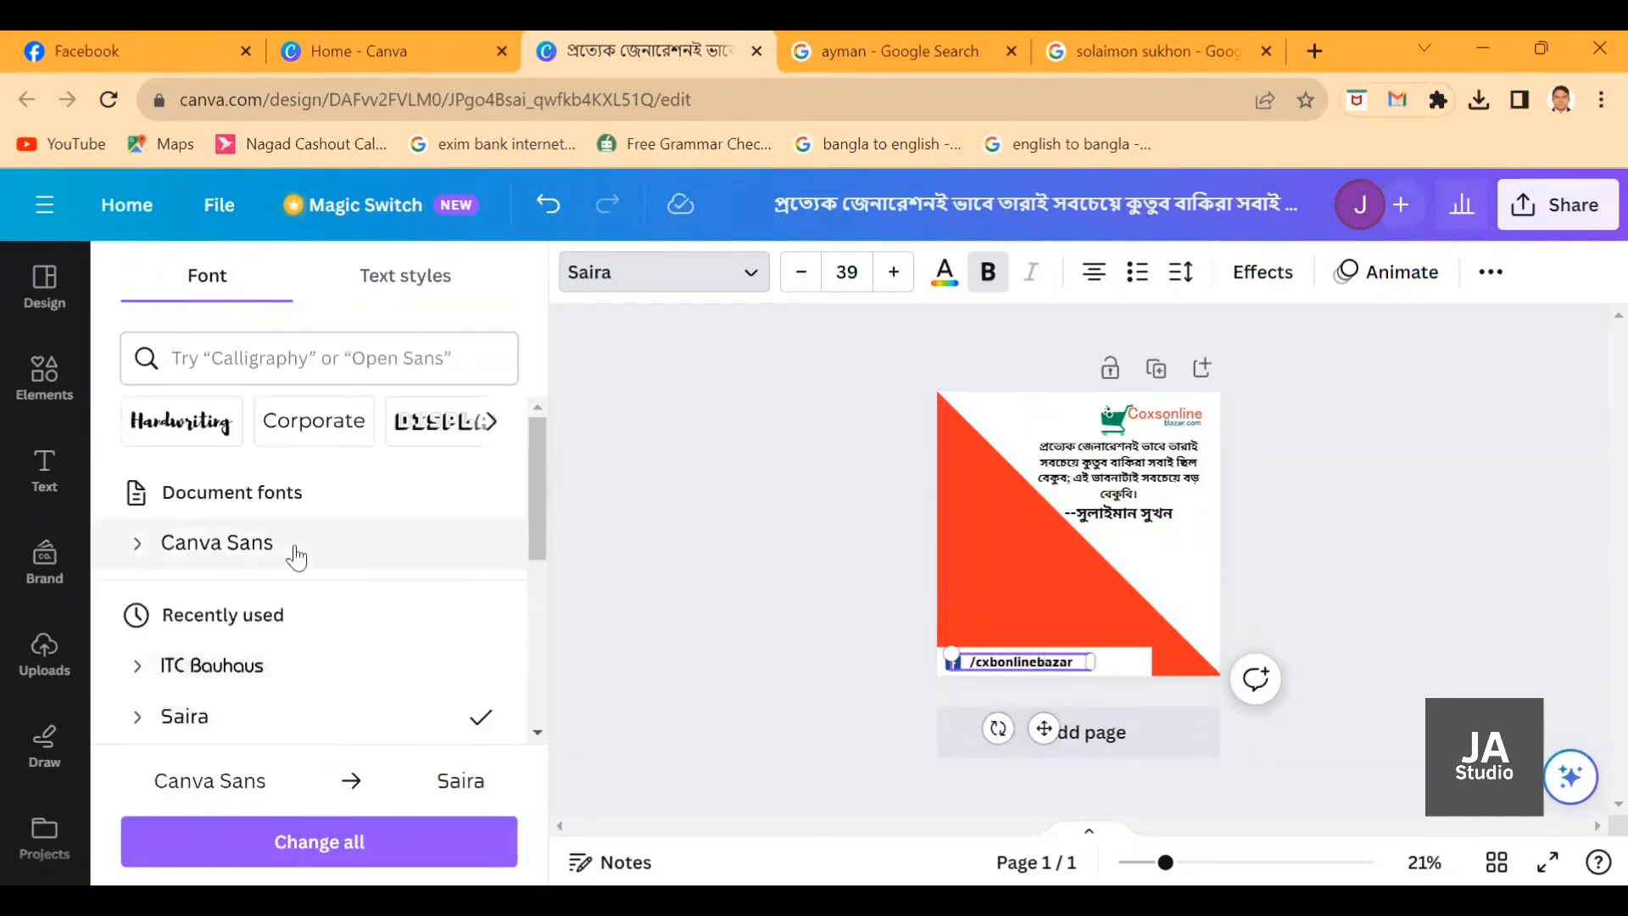
pyautogui.click(242, 671)
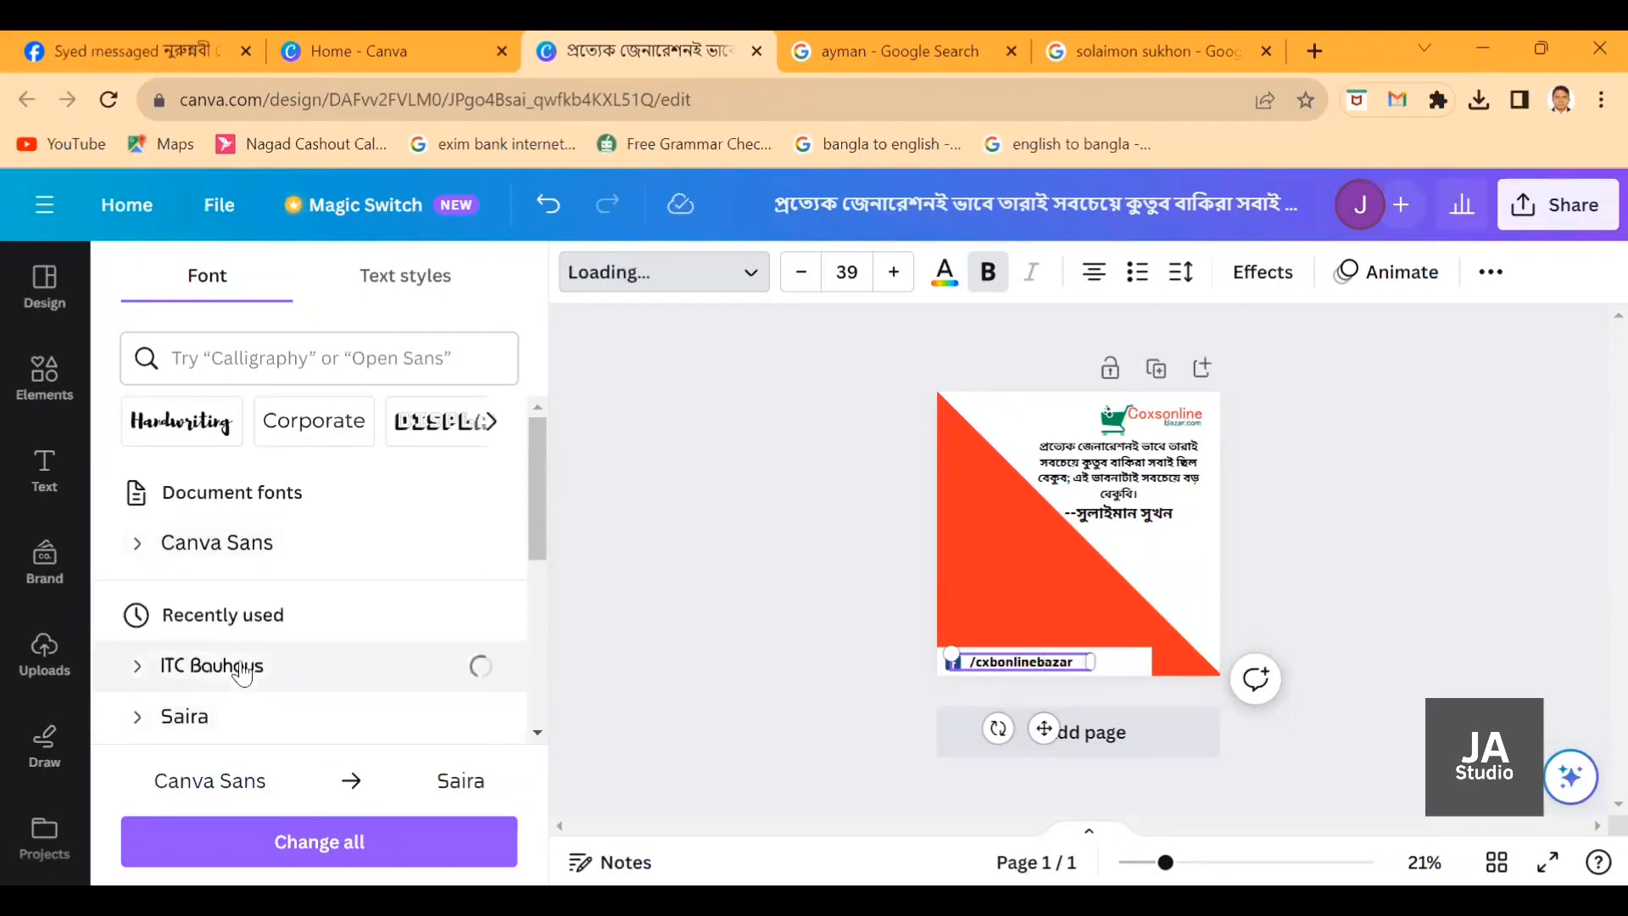
pyautogui.click(712, 746)
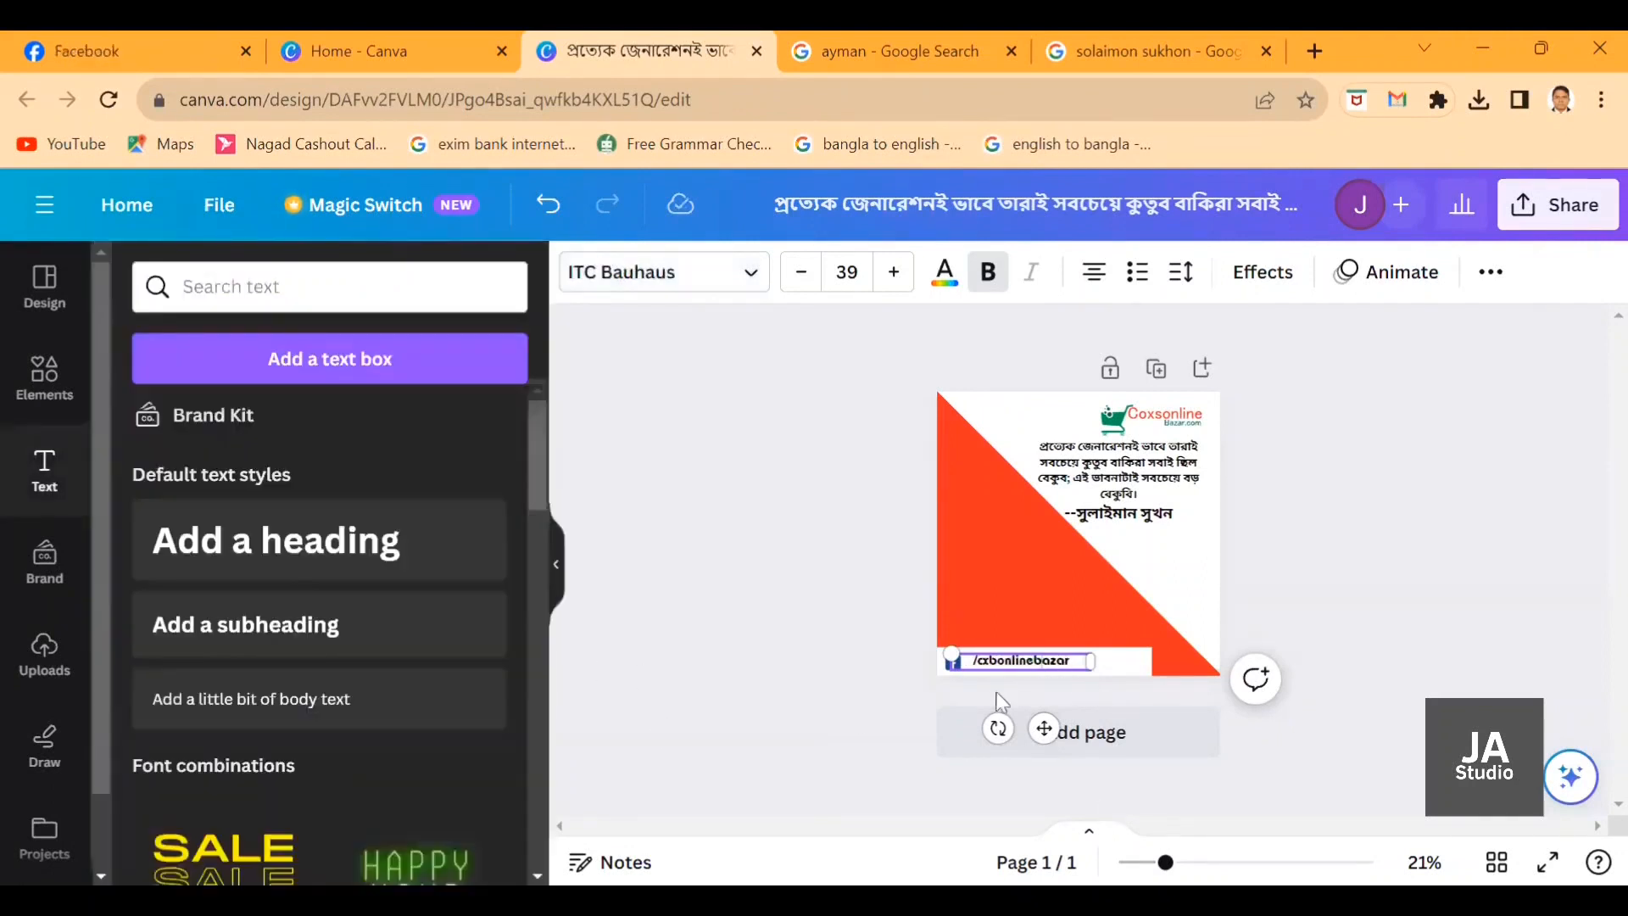
pyautogui.click(1006, 672)
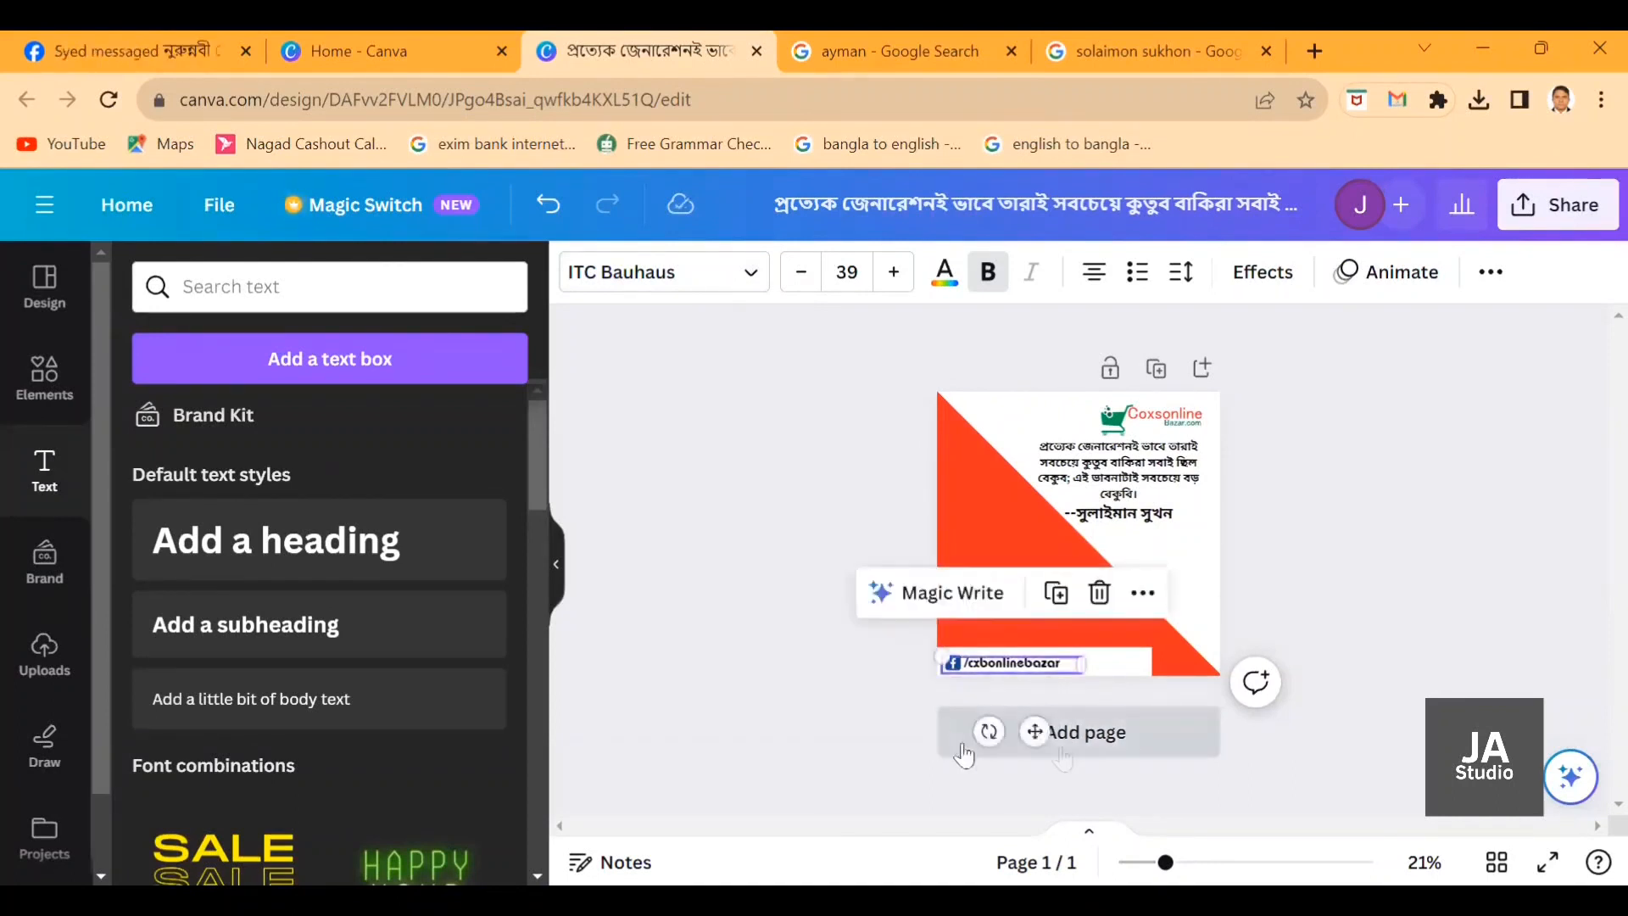
pyautogui.click(890, 695)
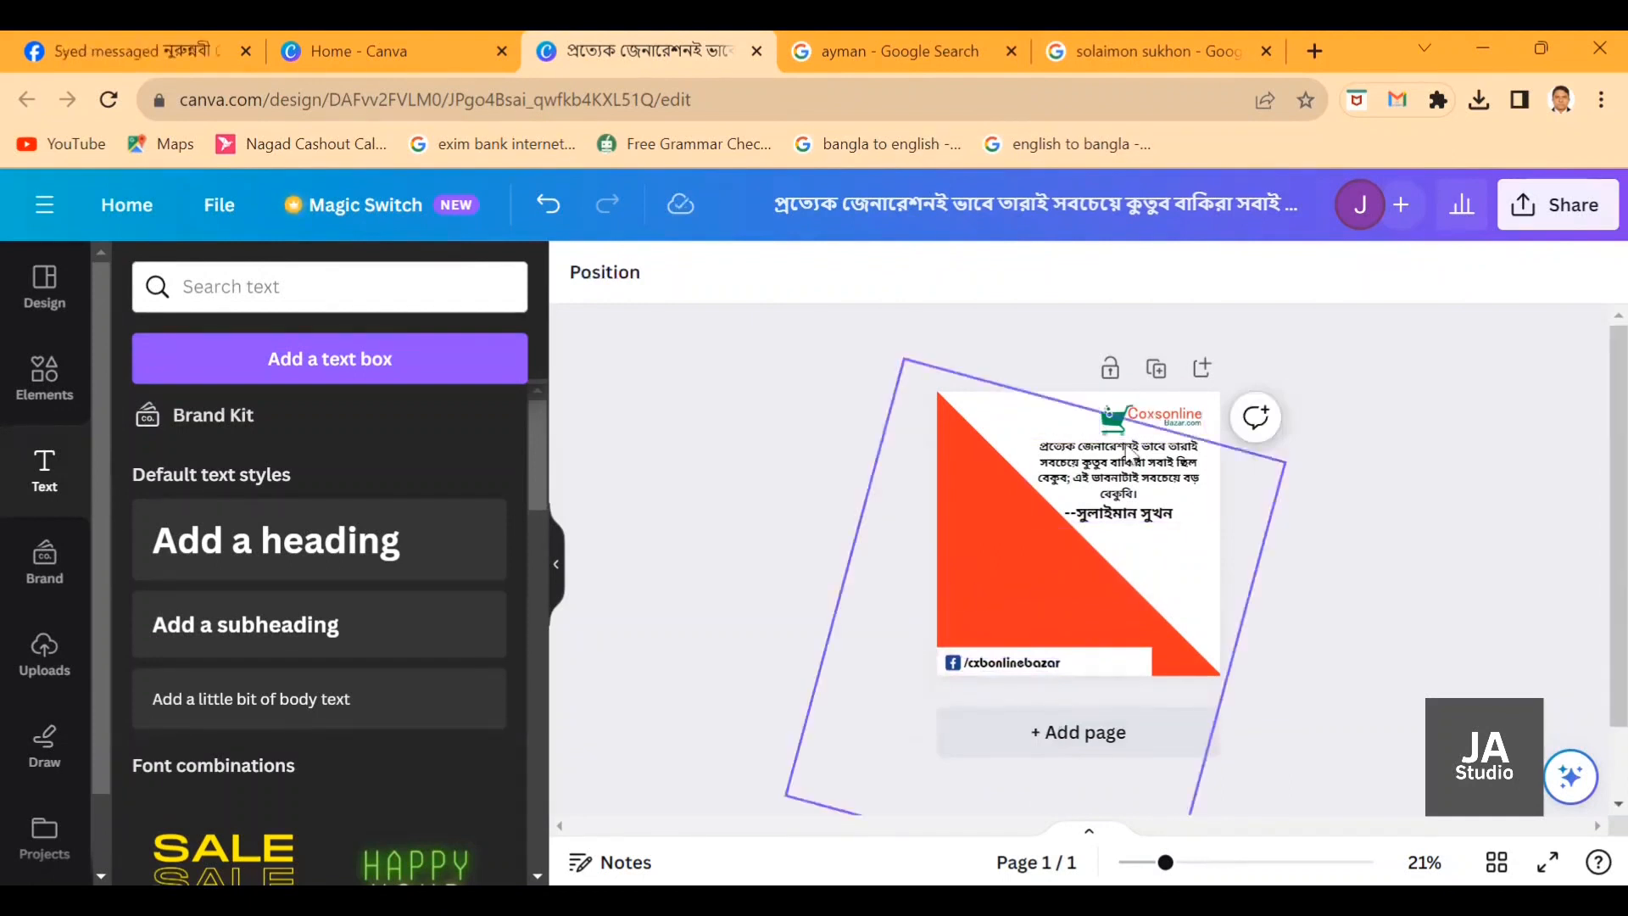
# Search the fonts for "sola" and apply SolaimanLipi to the whole Bengali quote text box.
pyautogui.click(1111, 466)
pyautogui.click(667, 272)
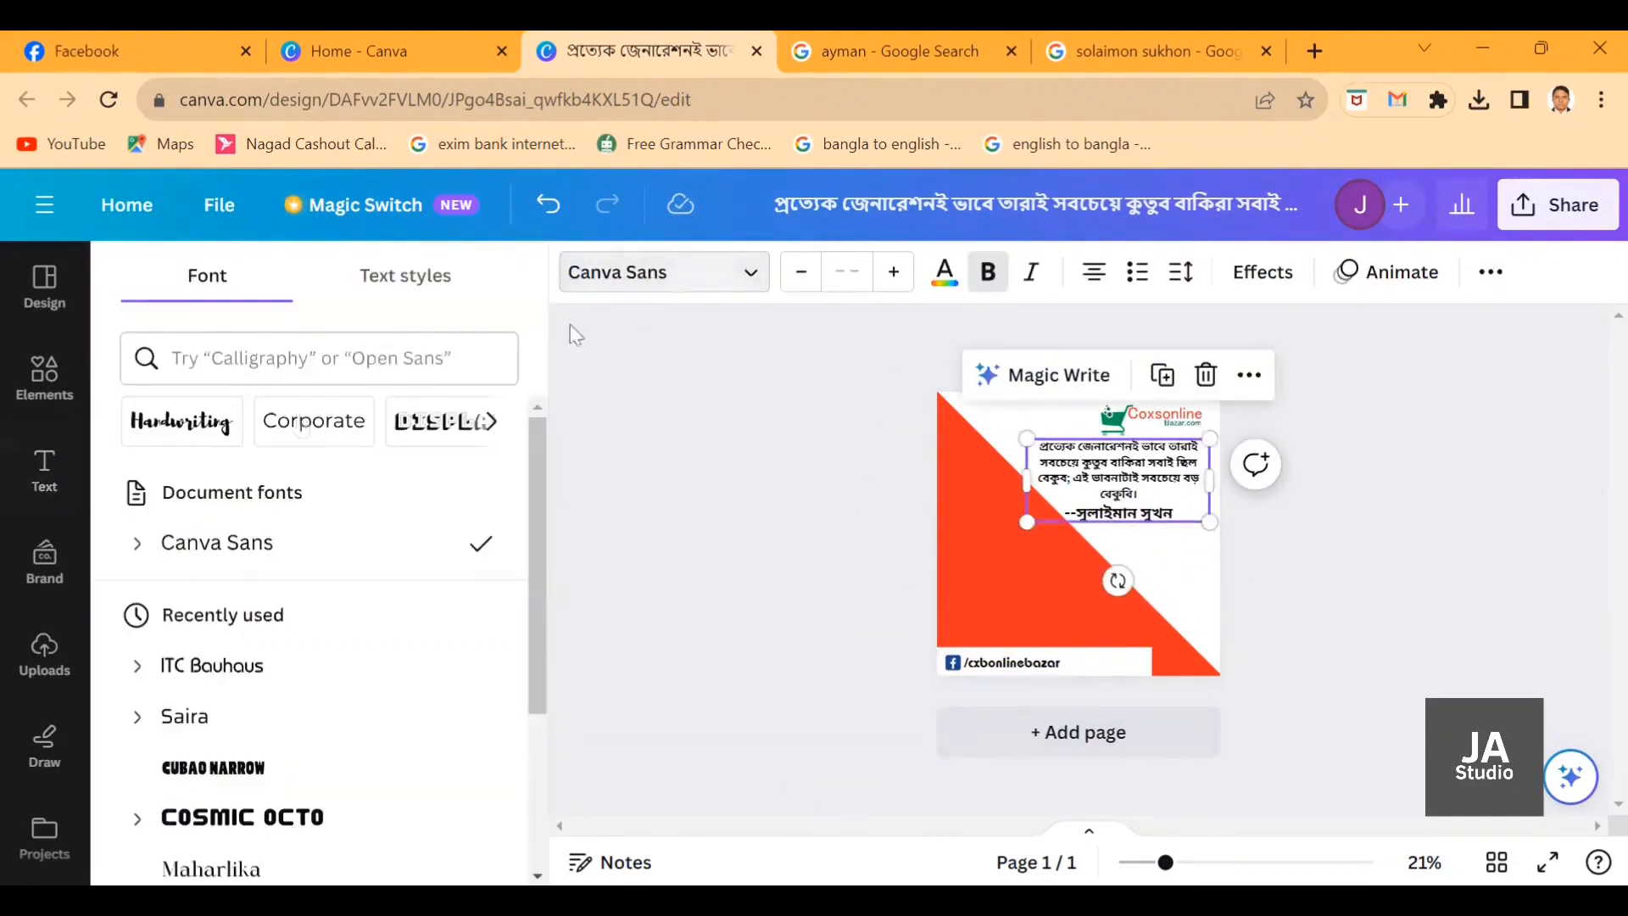
pyautogui.write('s')
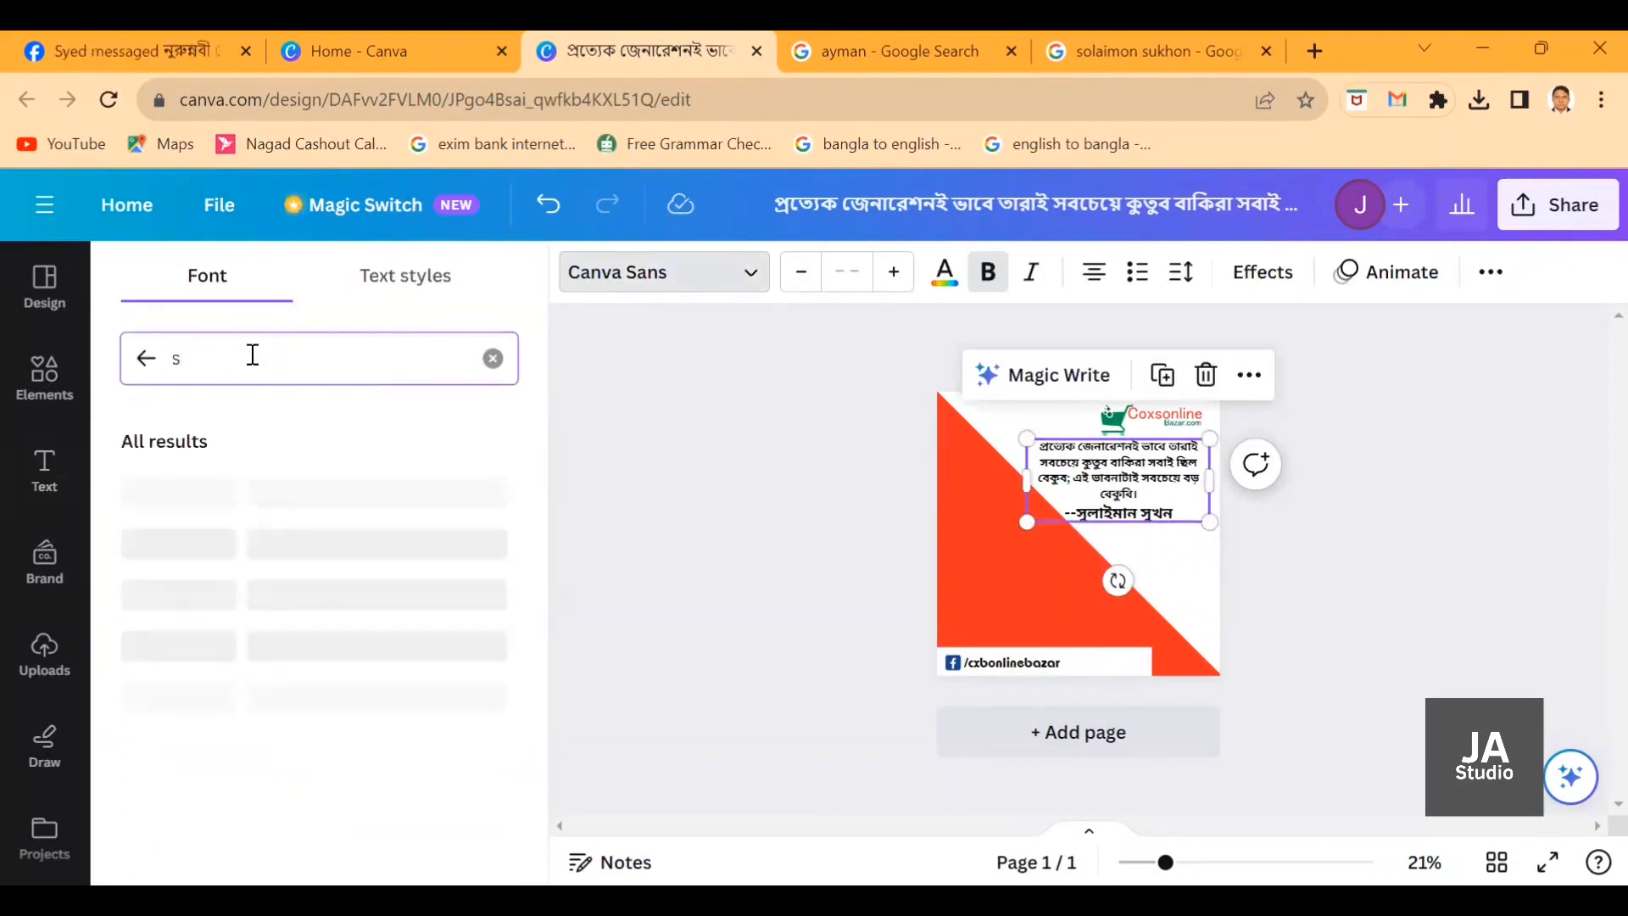
pyautogui.write('o')
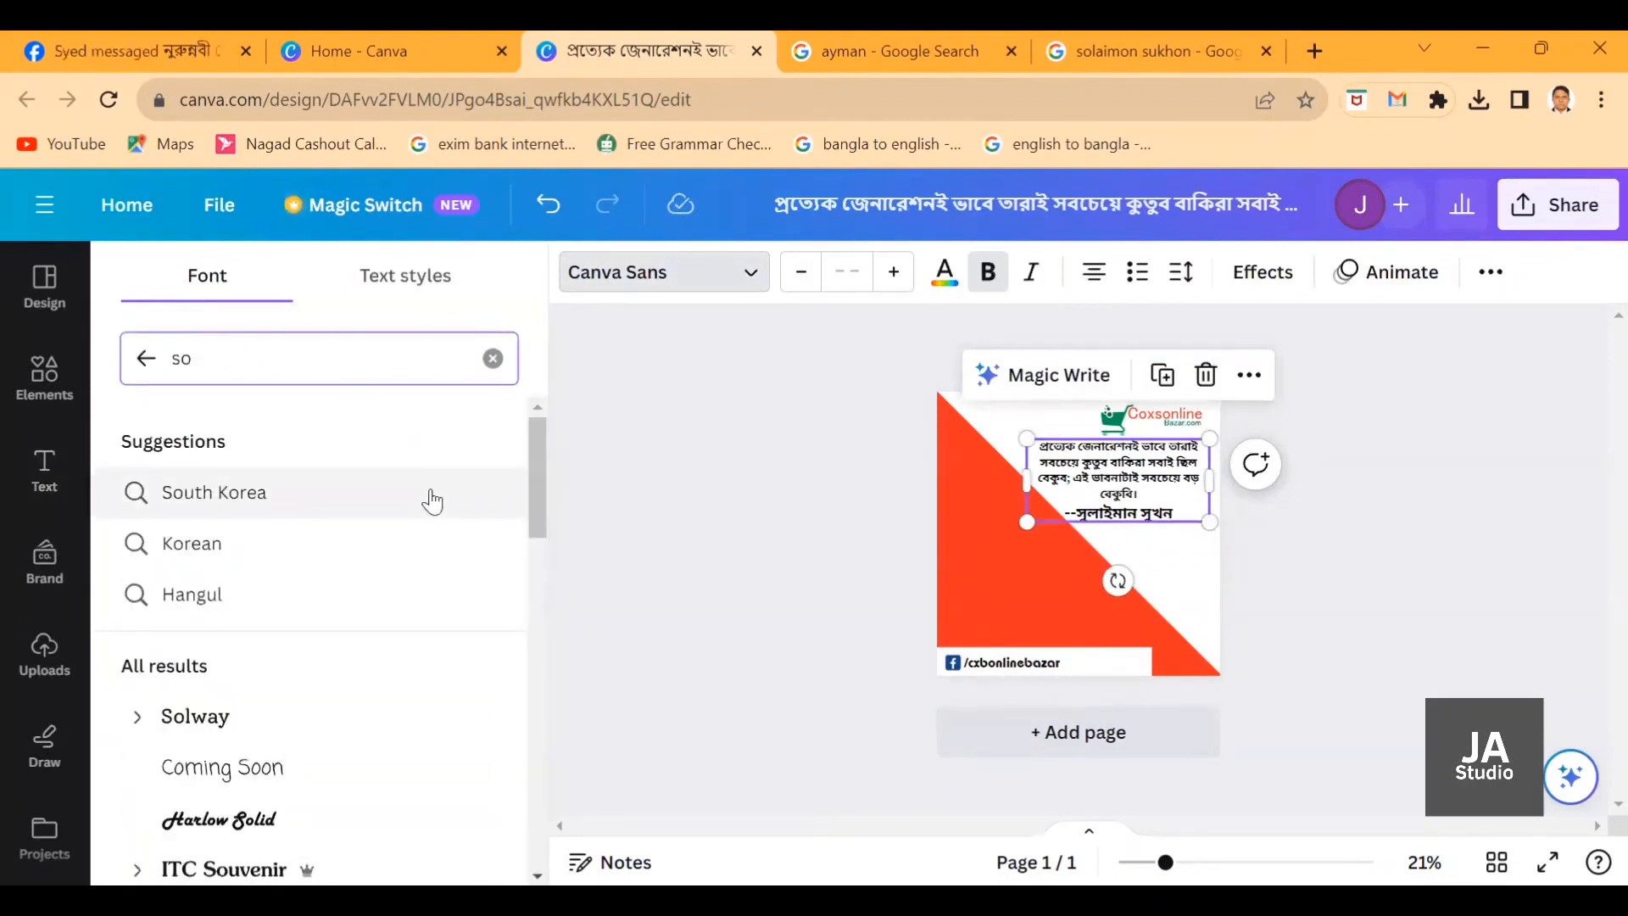
pyautogui.write('la')
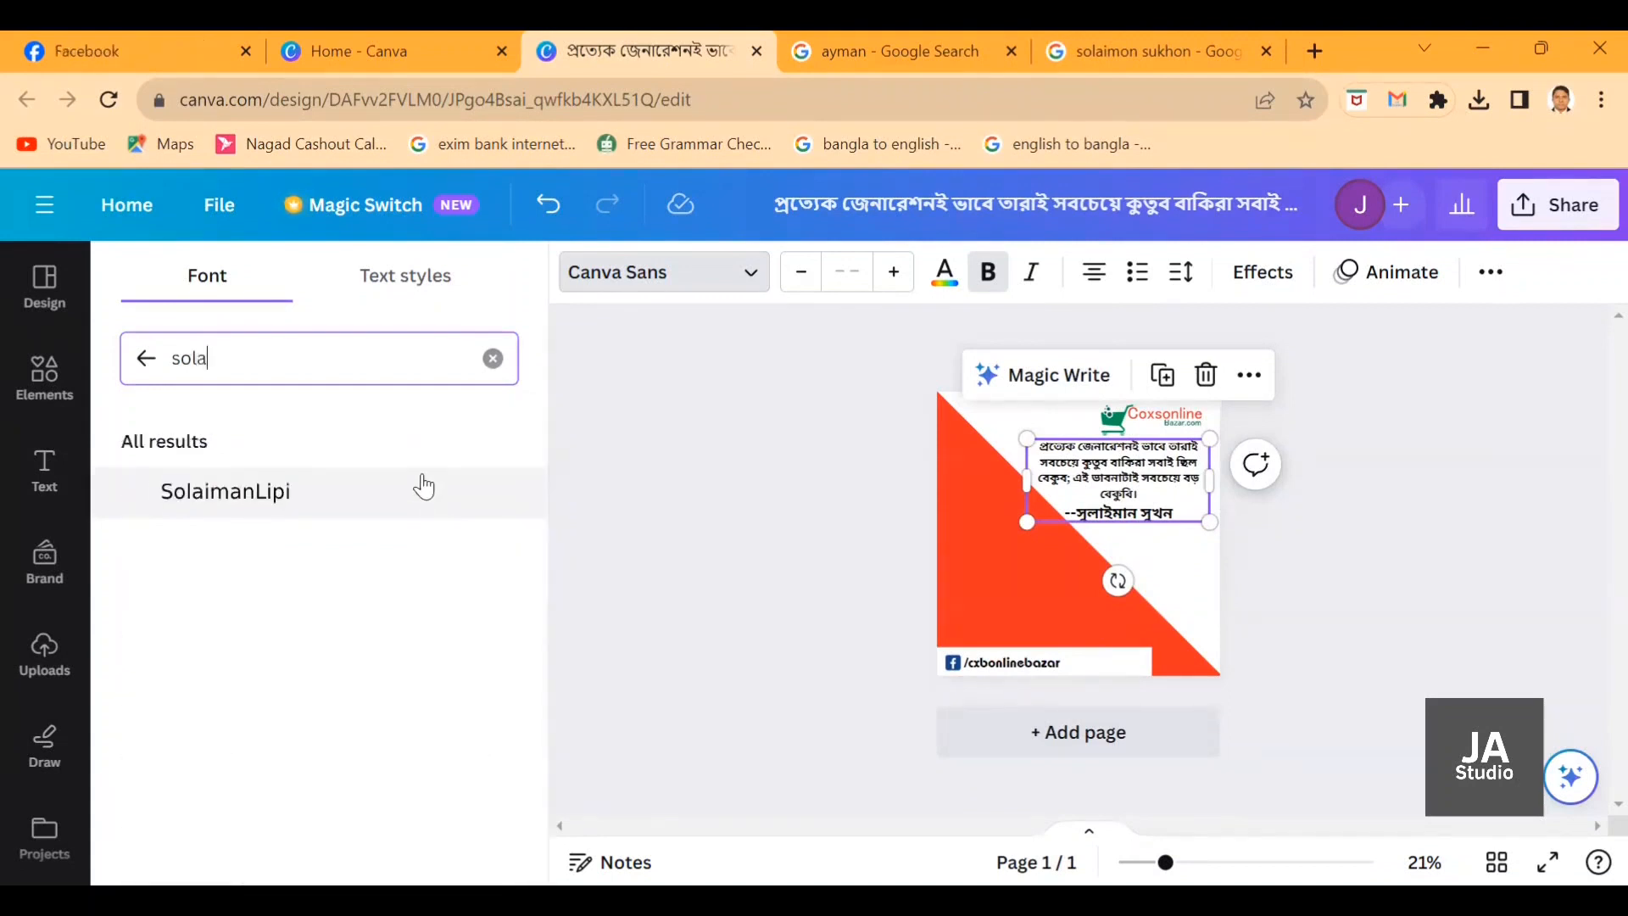
pyautogui.click(299, 492)
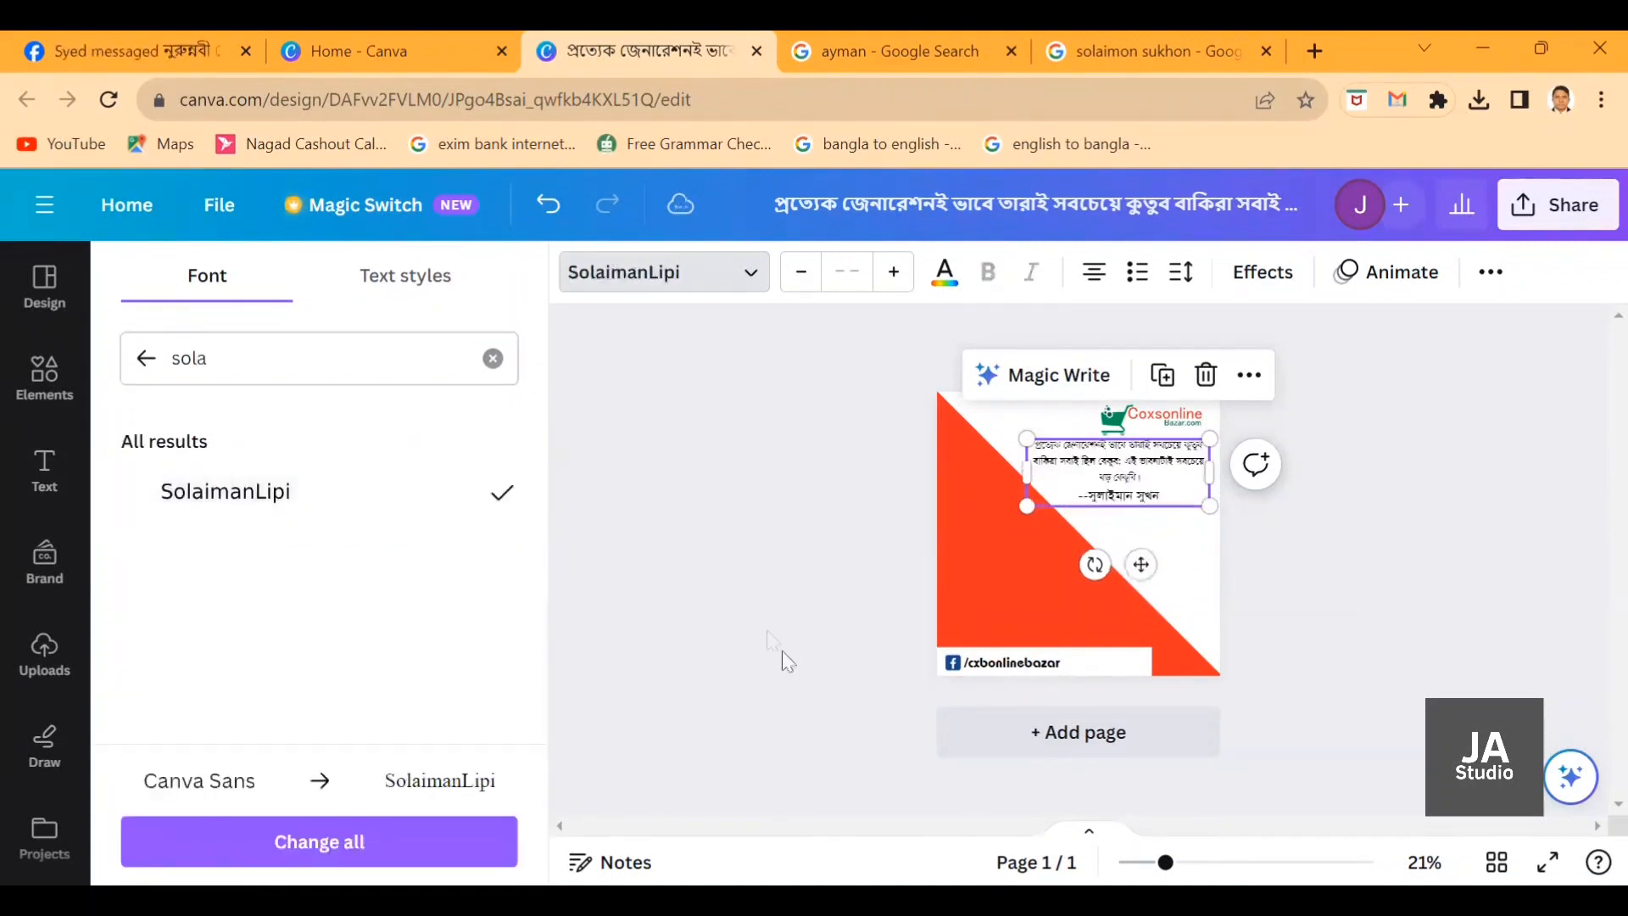
# Raise the attribution line's font size to 47, and enlarge all text in the quote box by one size step.
pyautogui.click(1176, 500)
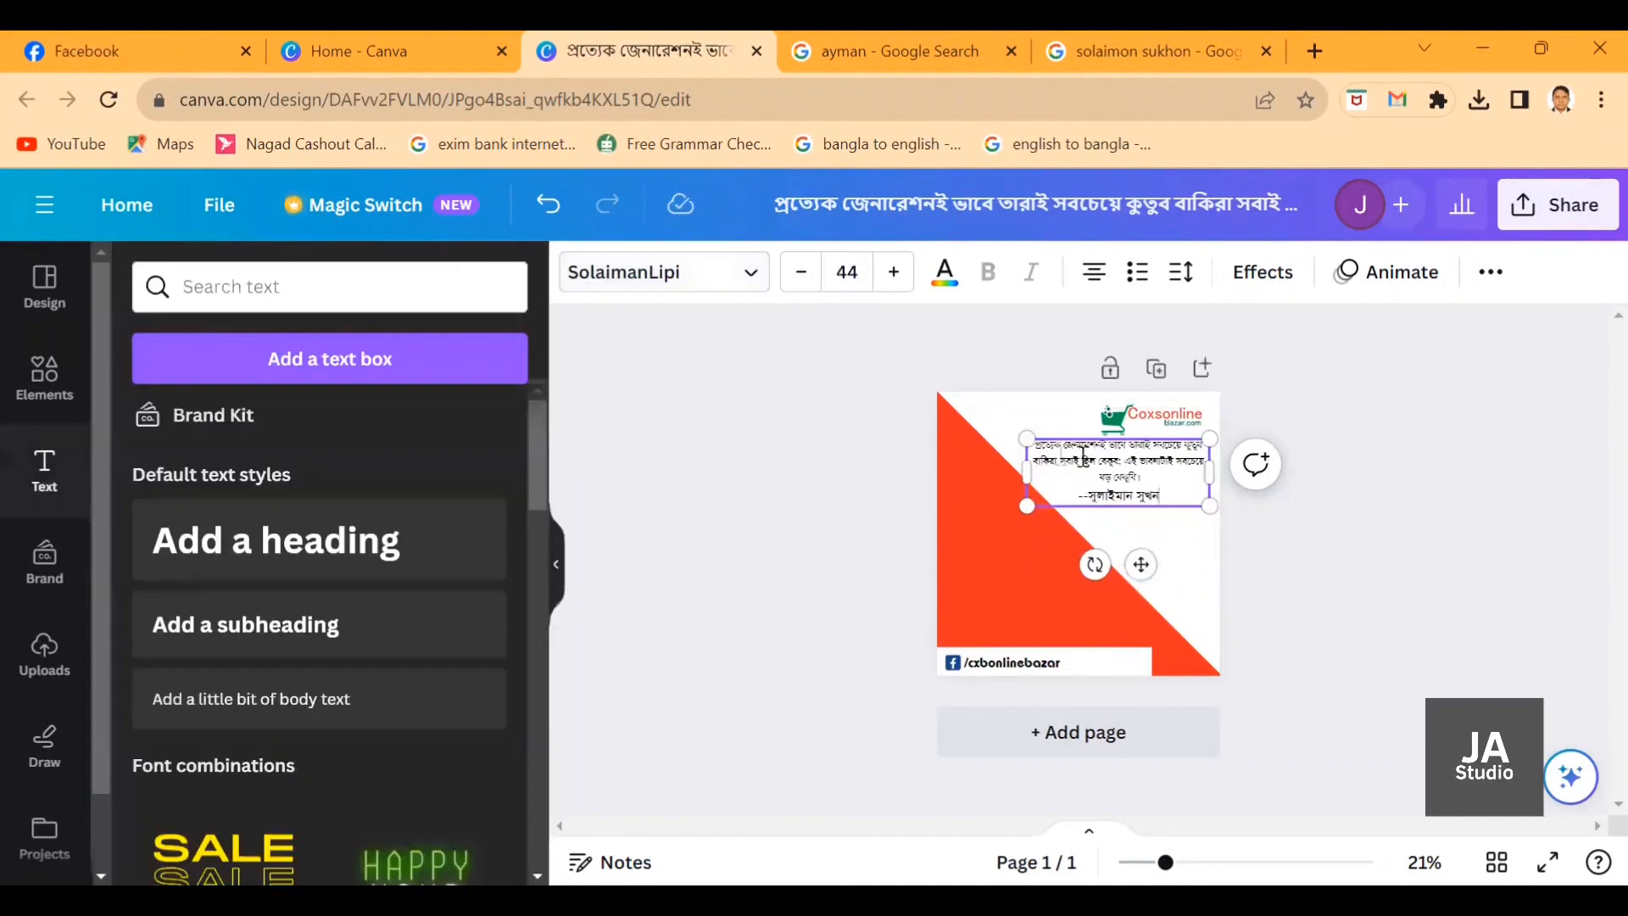
pyautogui.click(894, 273)
pyautogui.click(893, 272)
pyautogui.click(894, 272)
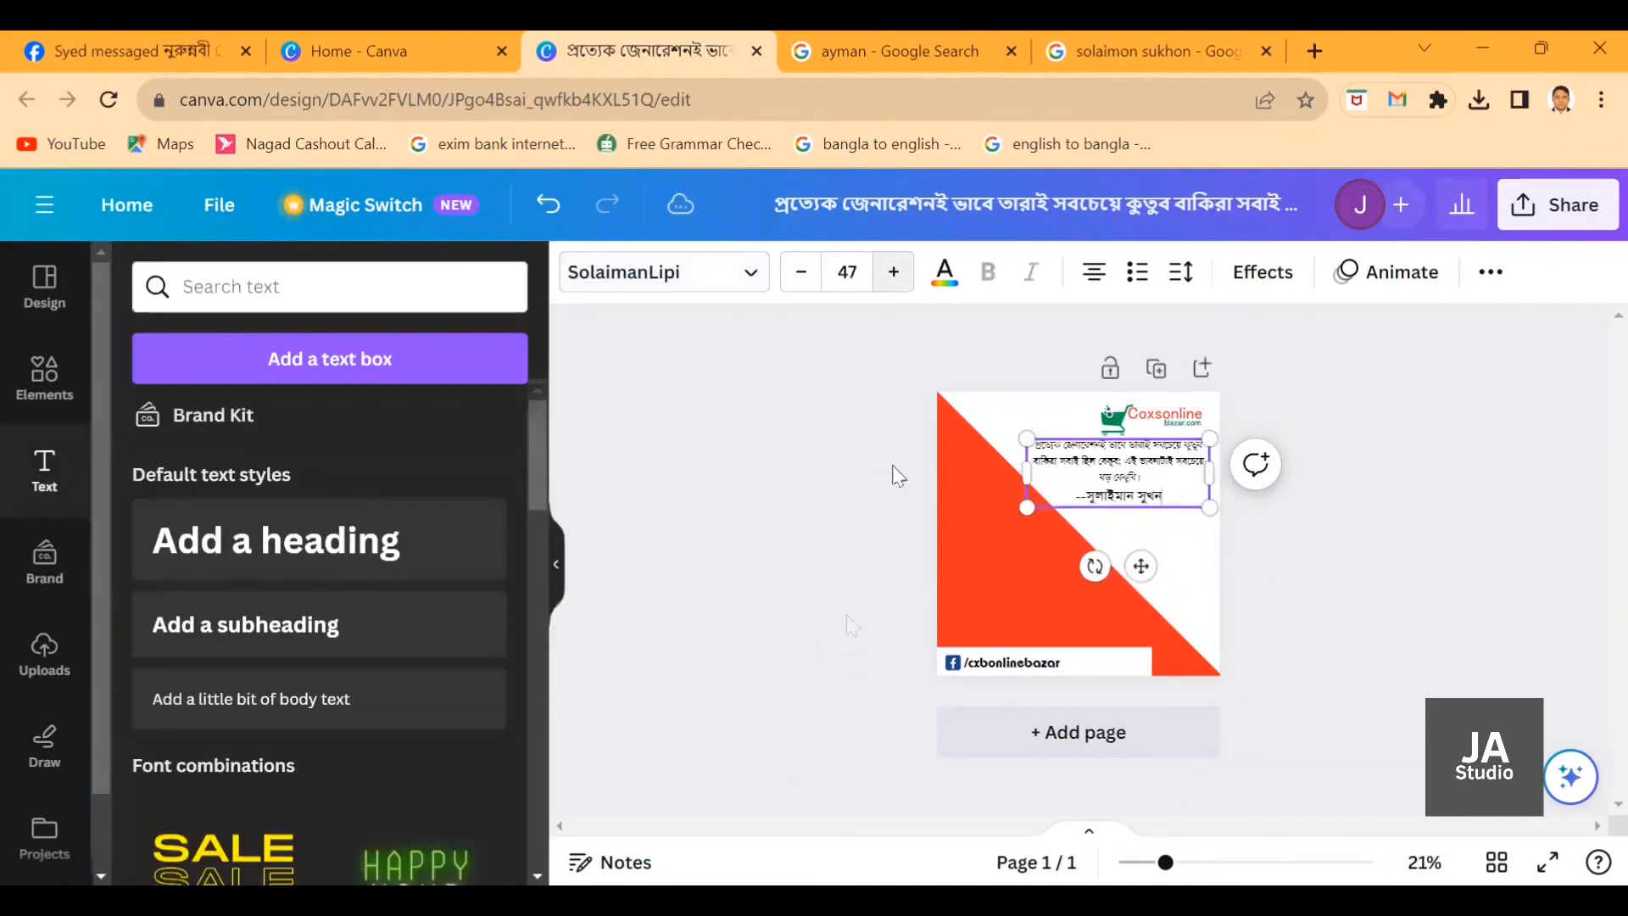
pyautogui.tripleClick(1082, 451)
pyautogui.hotkey('ctrl', 'a')
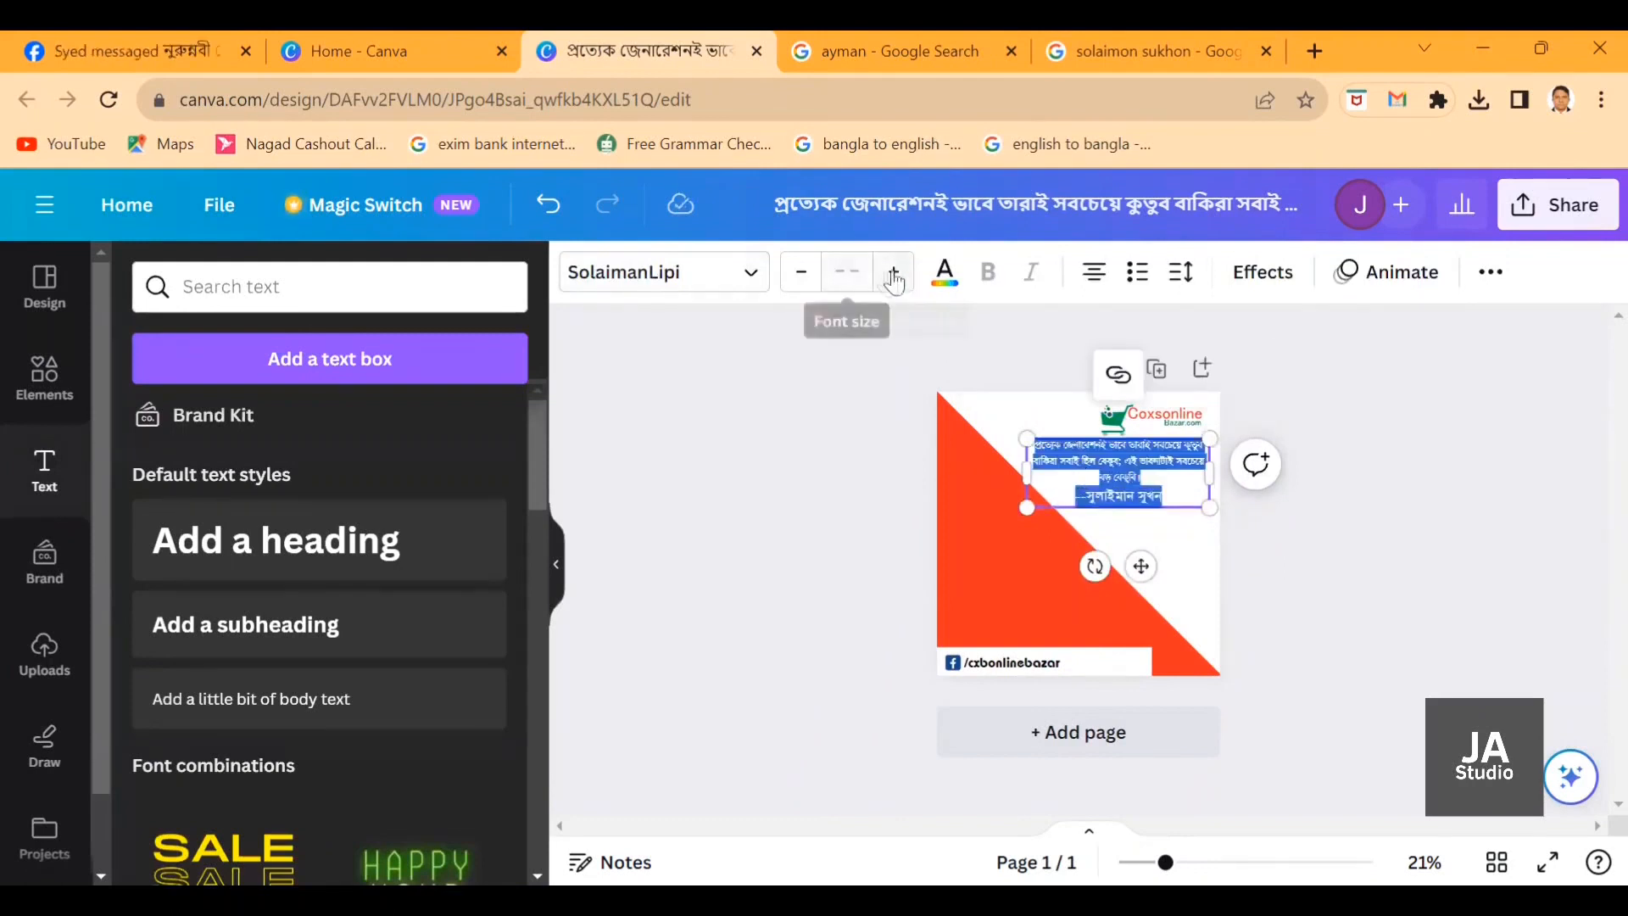
pyautogui.click(894, 272)
# Reduce the font size of the attribution line below the quote by seven steps.
pyautogui.click(916, 539)
pyautogui.click(1124, 502)
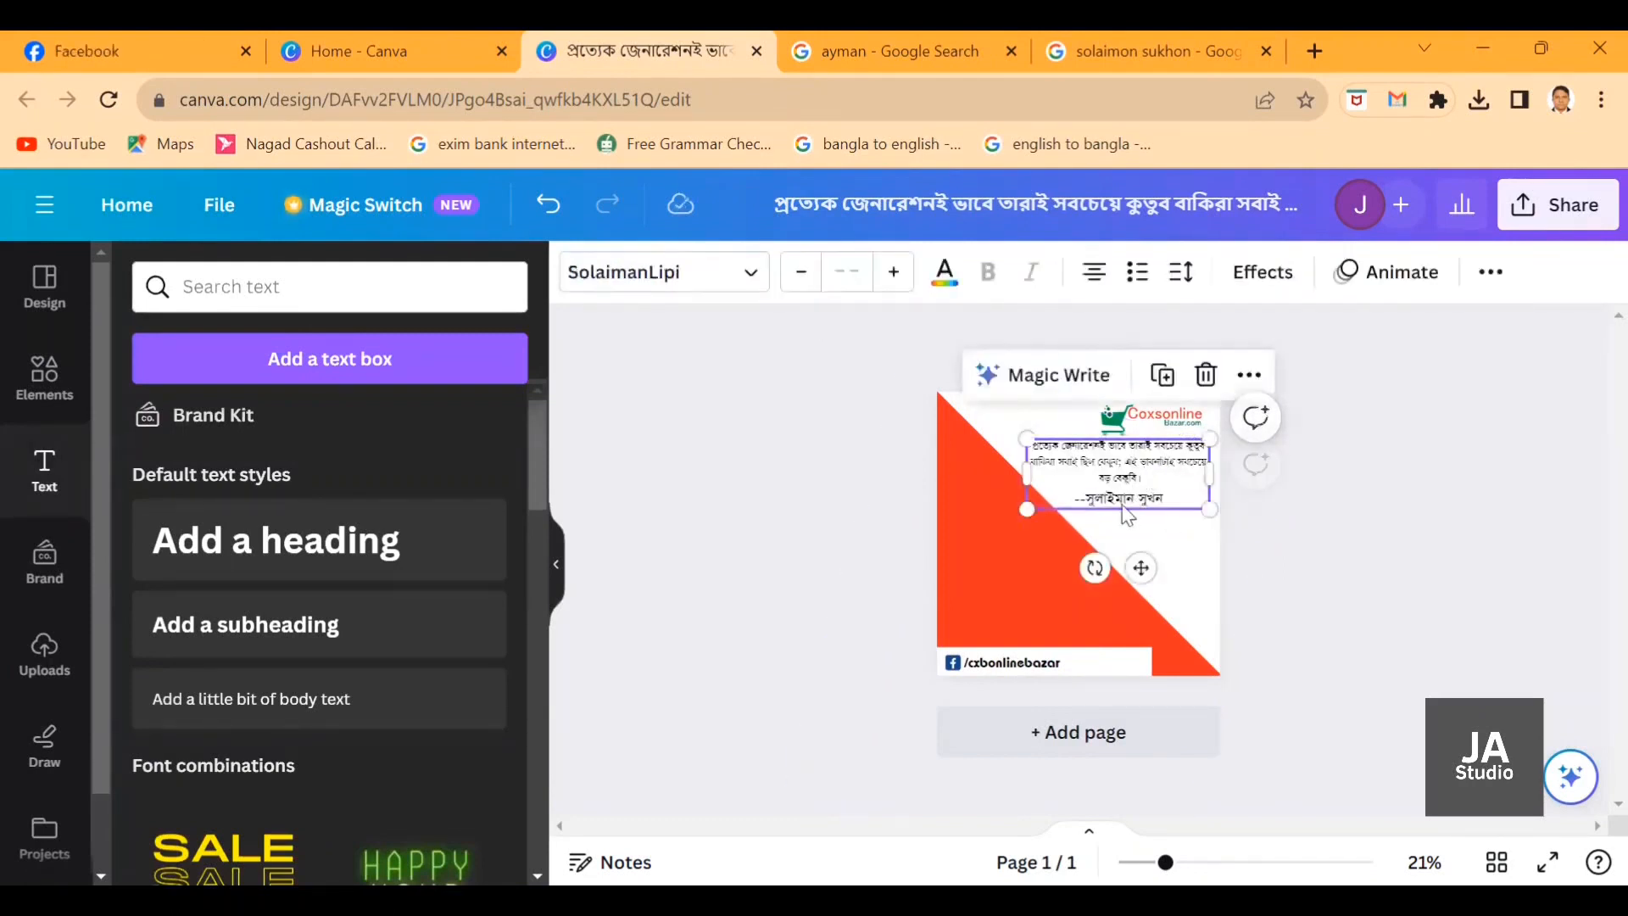
pyautogui.tripleClick(1124, 502)
pyautogui.click(804, 275)
pyautogui.click(804, 275)
pyautogui.click(804, 275)
pyautogui.click(804, 275)
pyautogui.click(803, 274)
pyautogui.click(803, 275)
pyautogui.click(804, 275)
# Enlarge all text in the quote box by four size steps and move the box slightly down and to the right.
pyautogui.click(1072, 471)
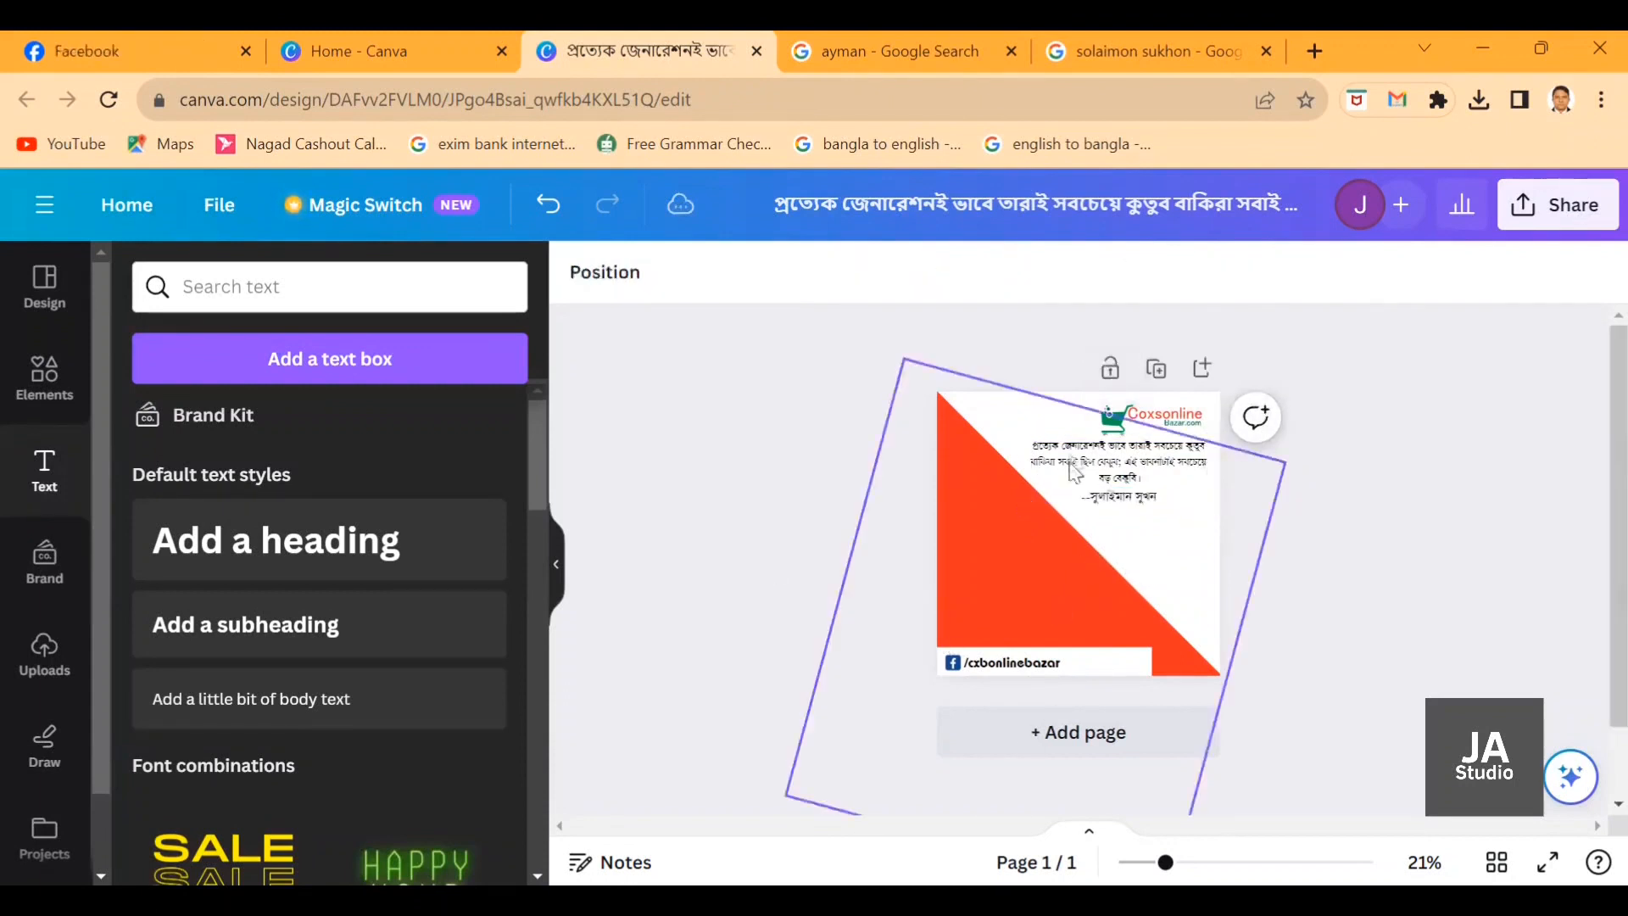
pyautogui.click(1075, 466)
pyautogui.click(893, 273)
pyautogui.click(893, 273)
pyautogui.click(893, 273)
pyautogui.click(893, 273)
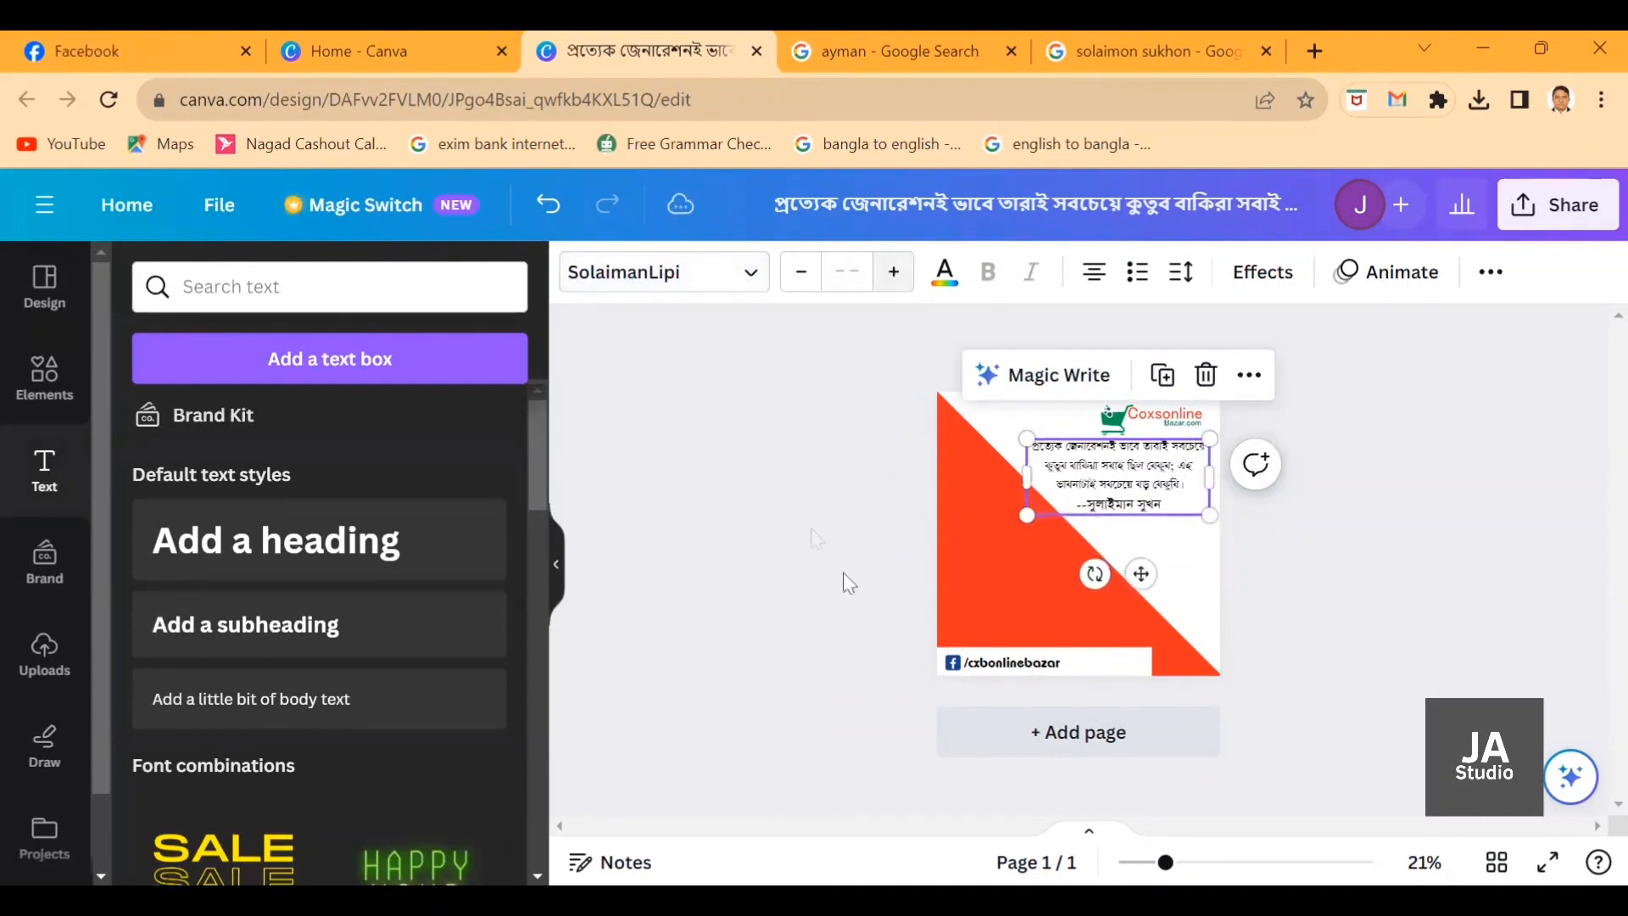
pyautogui.click(1196, 545)
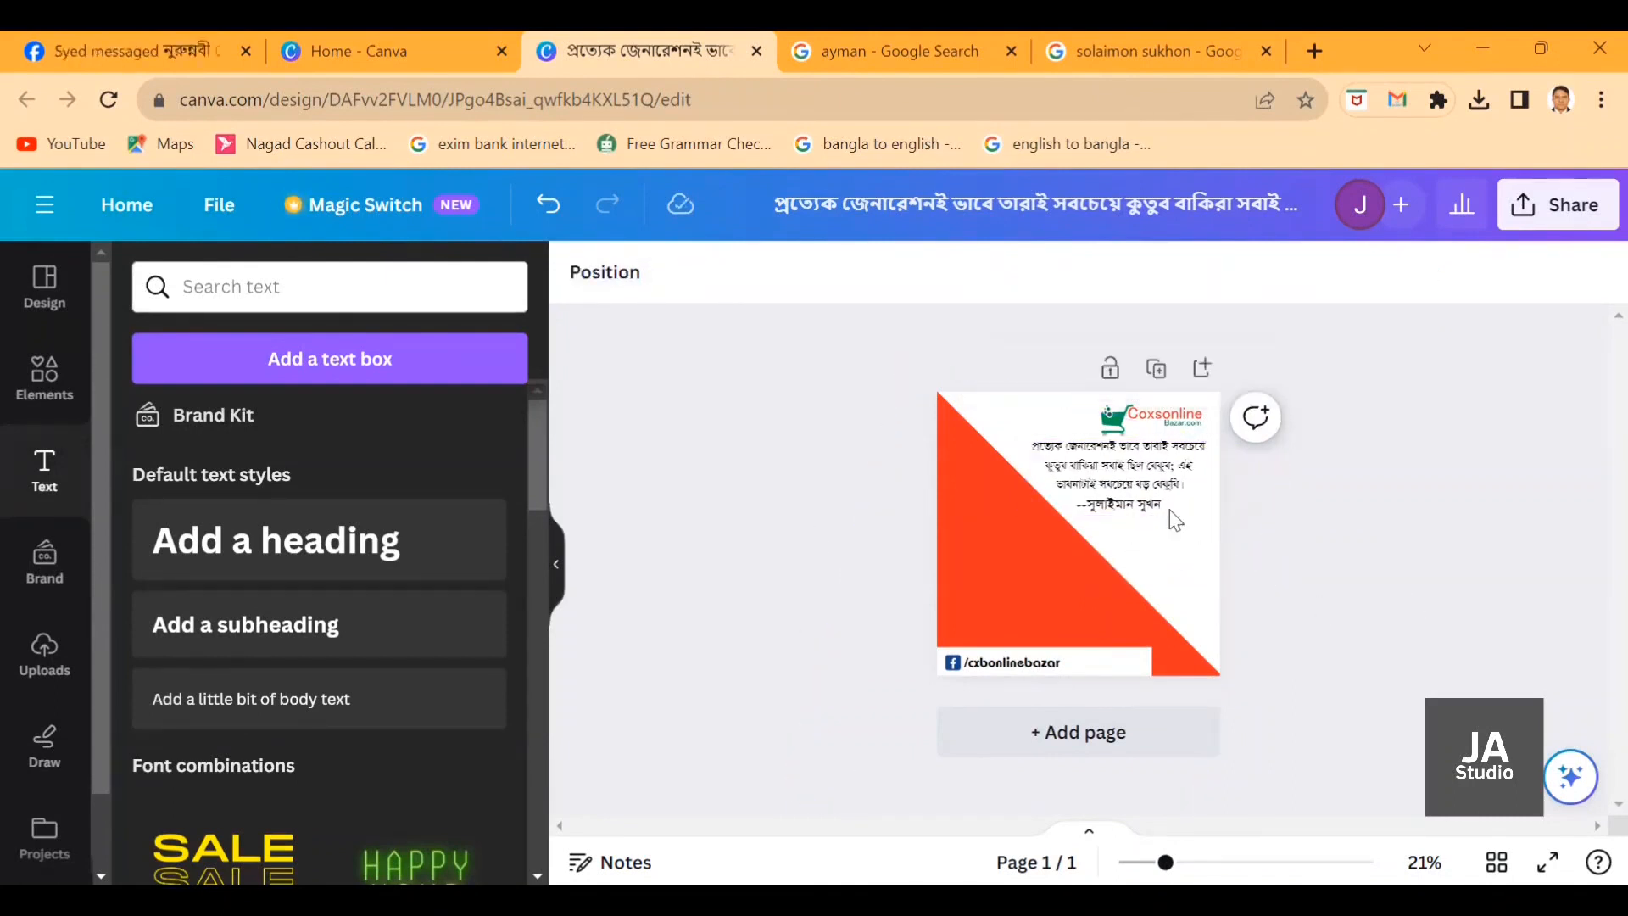
pyautogui.moveTo(1163, 491); pyautogui.dragTo(1173, 501)
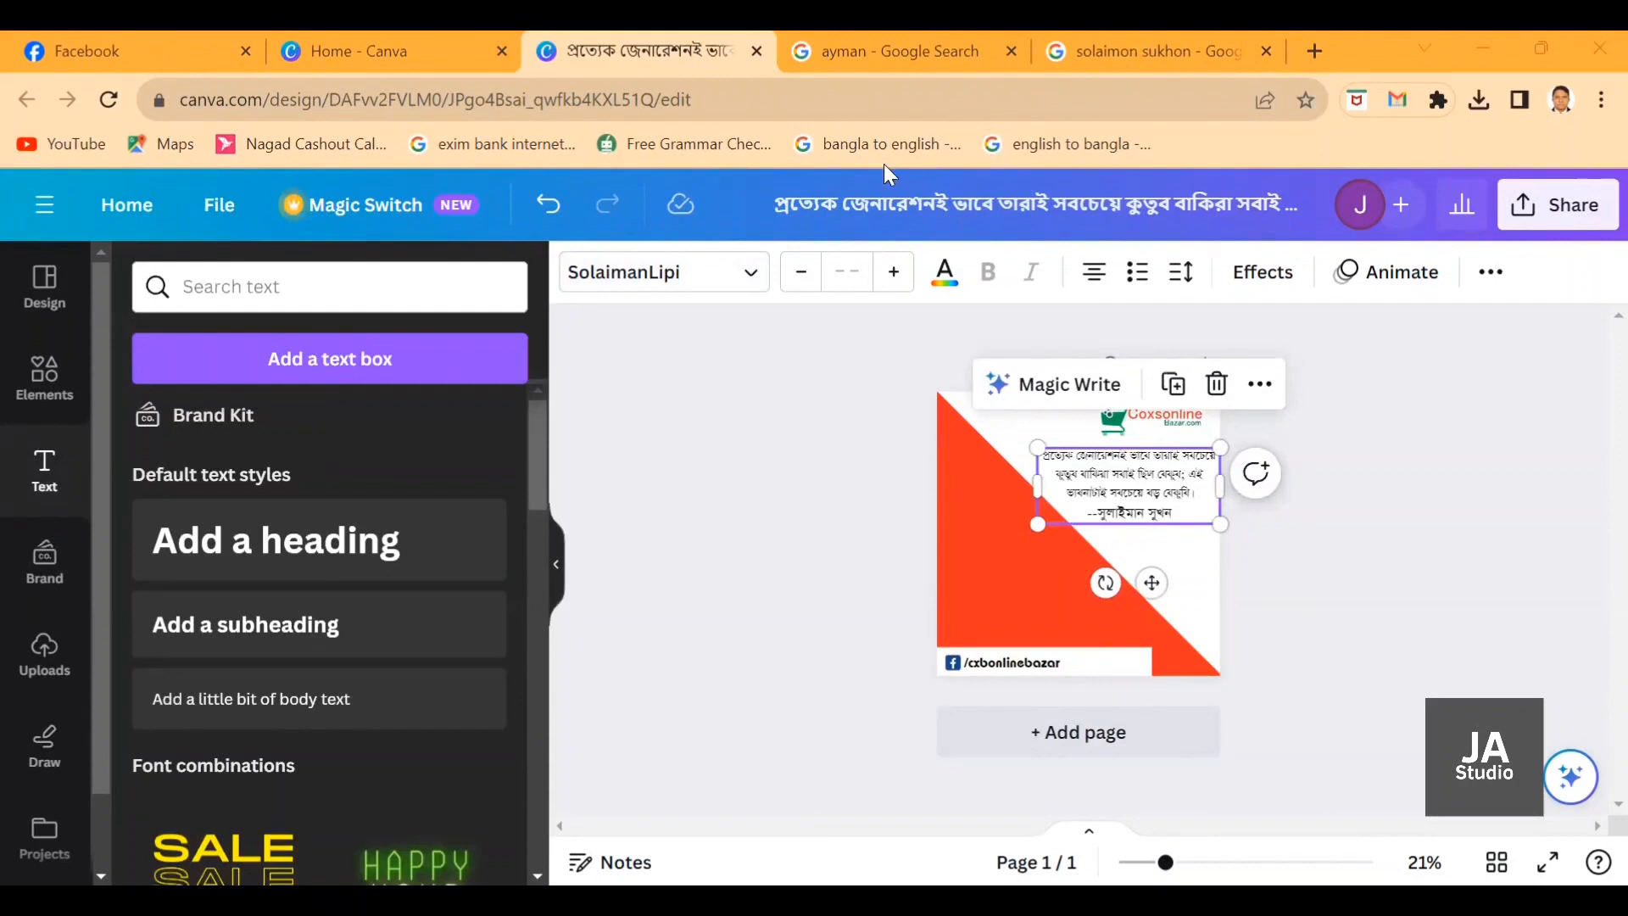
pyautogui.click(1442, 556)
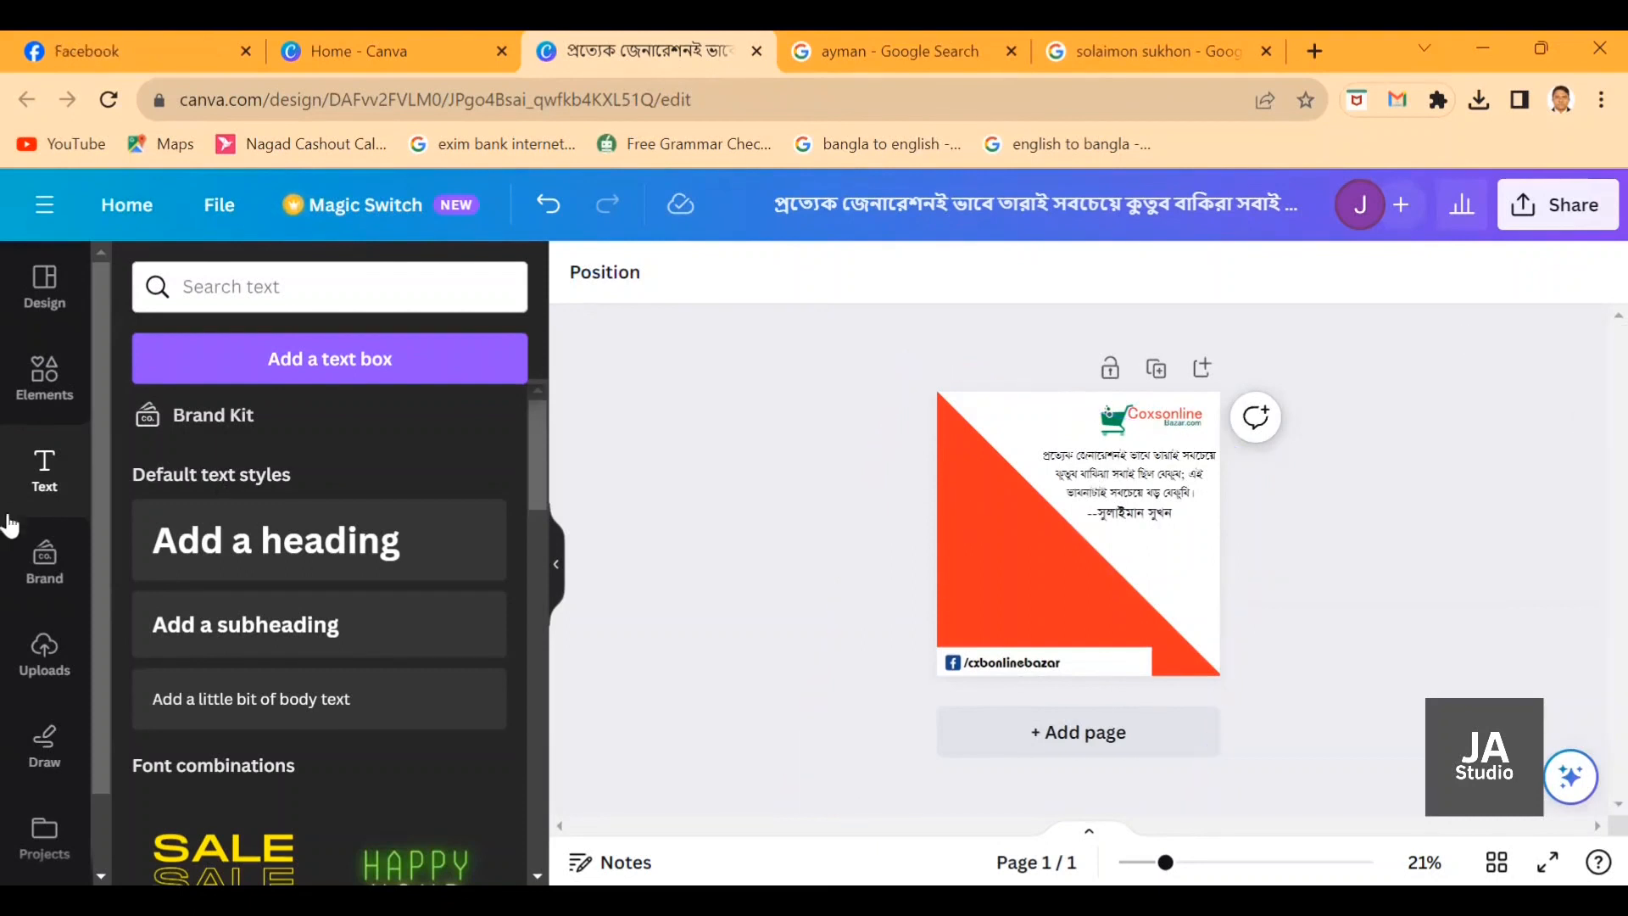
# Browse the Frames results of the existing facebook icon element search for a suitable photo frame.
pyautogui.click(72, 418)
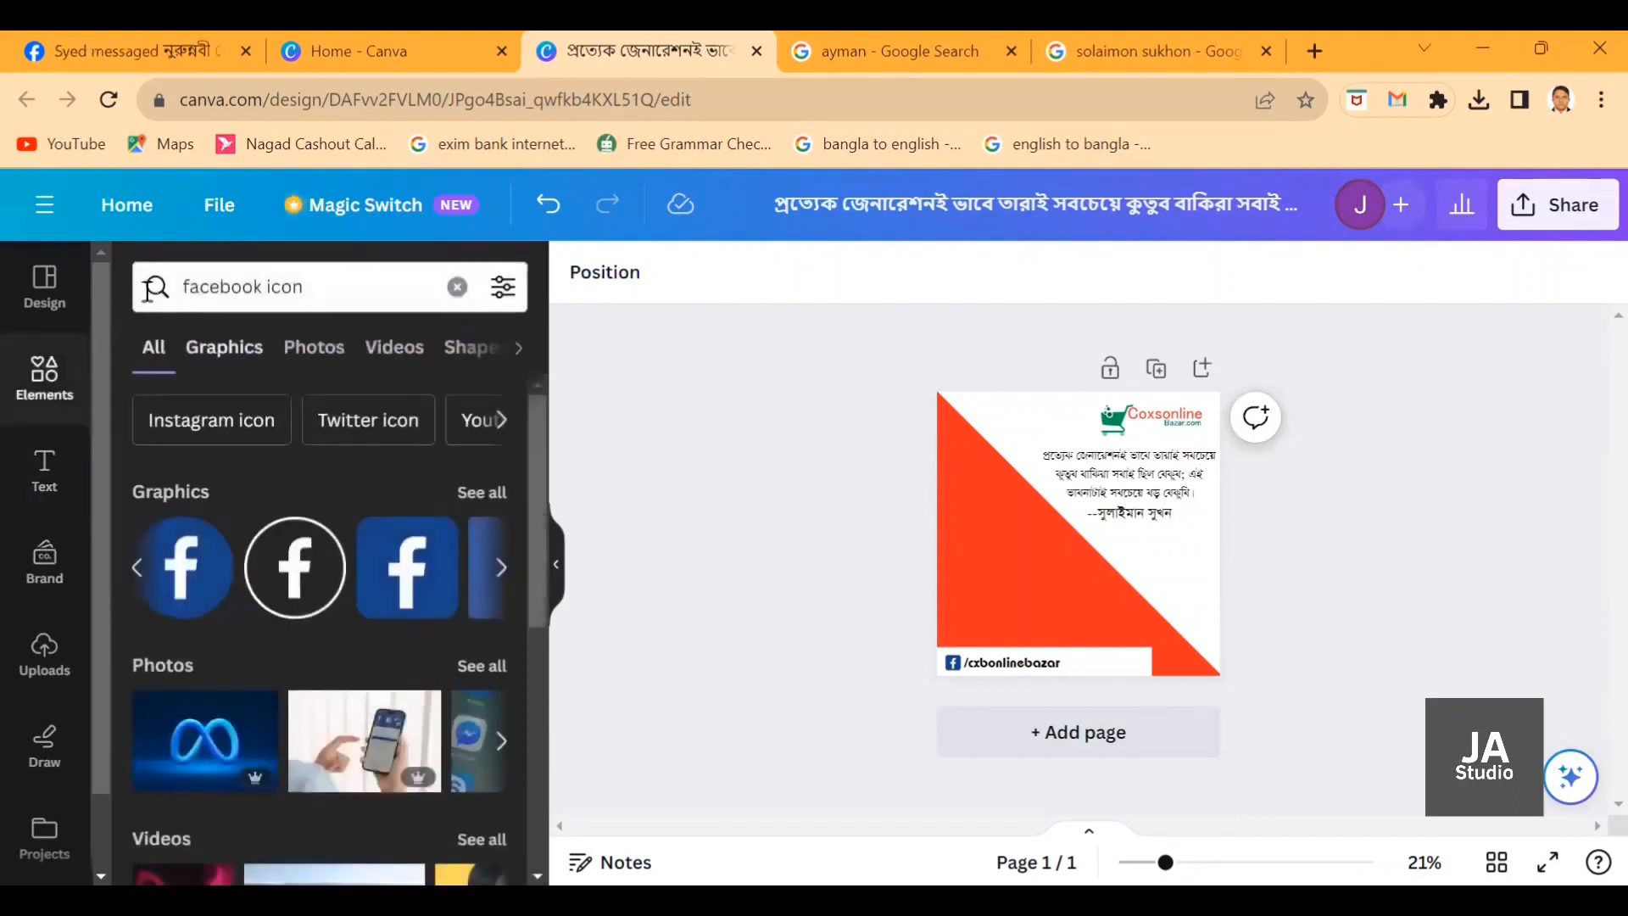
pyautogui.click(518, 348)
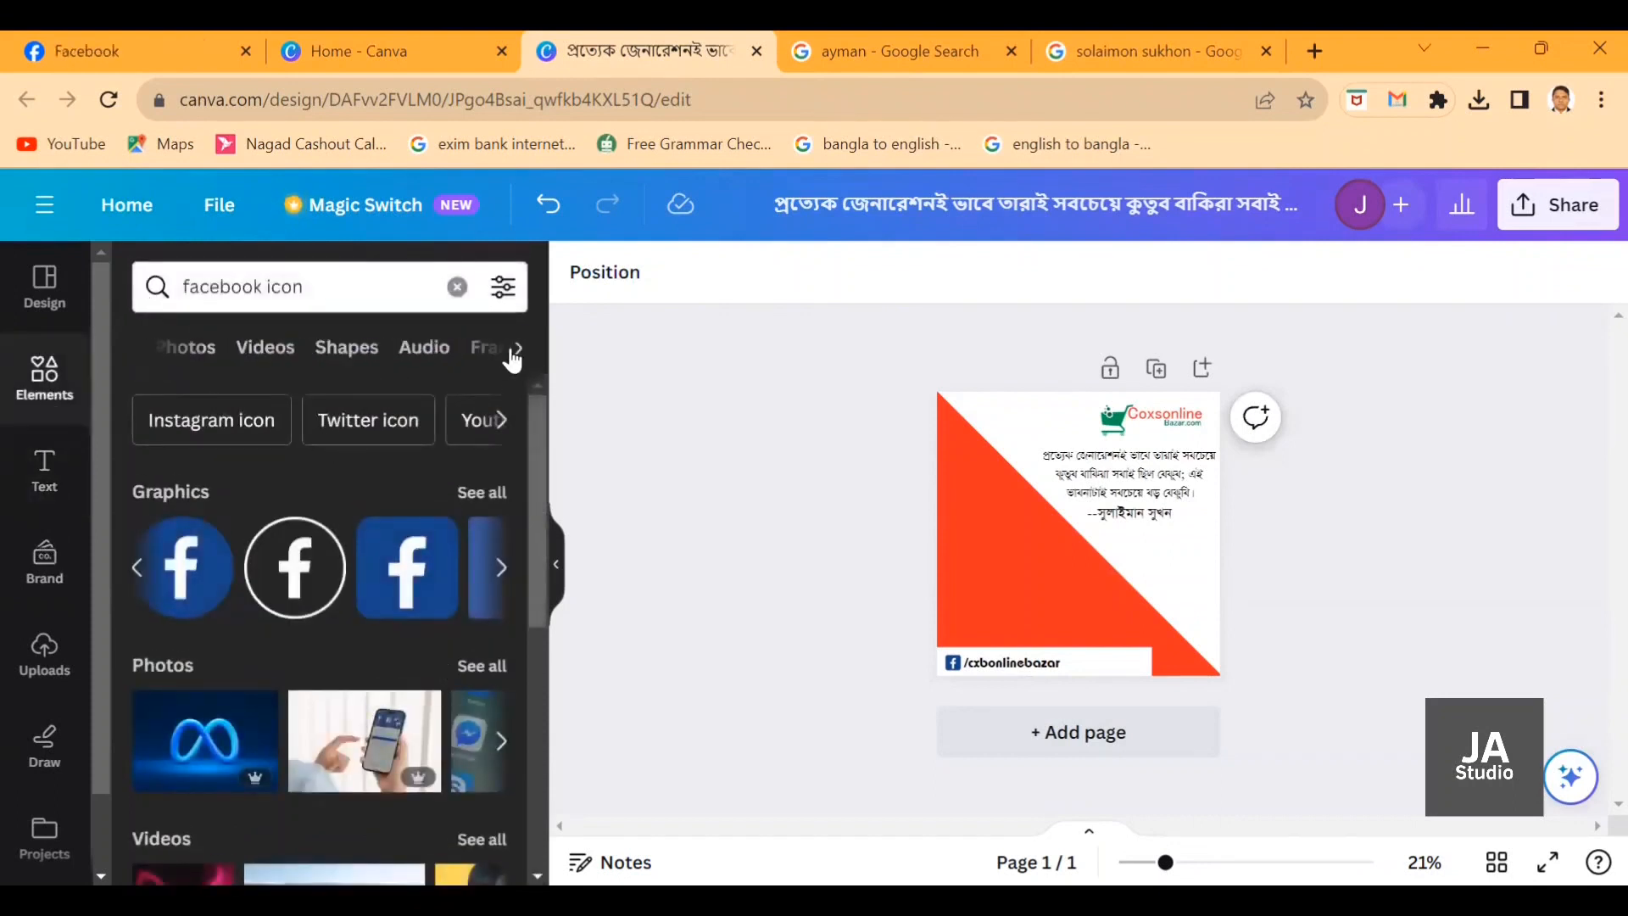
pyautogui.click(408, 347)
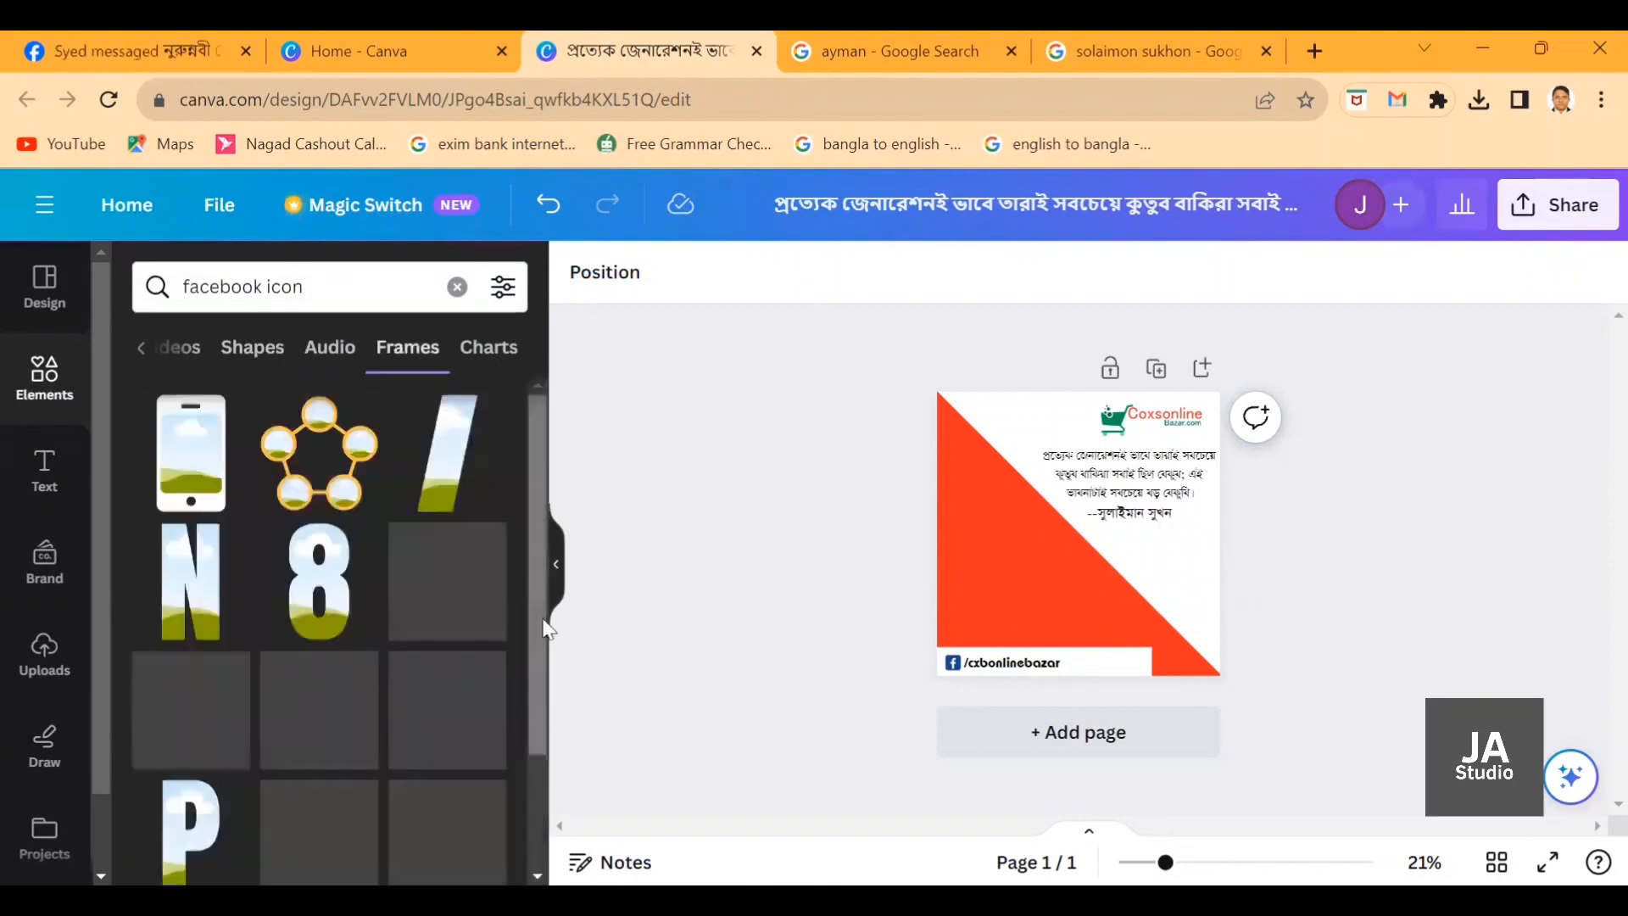
pyautogui.scroll(-2, 420, 691)
pyautogui.scroll(2, 420, 691)
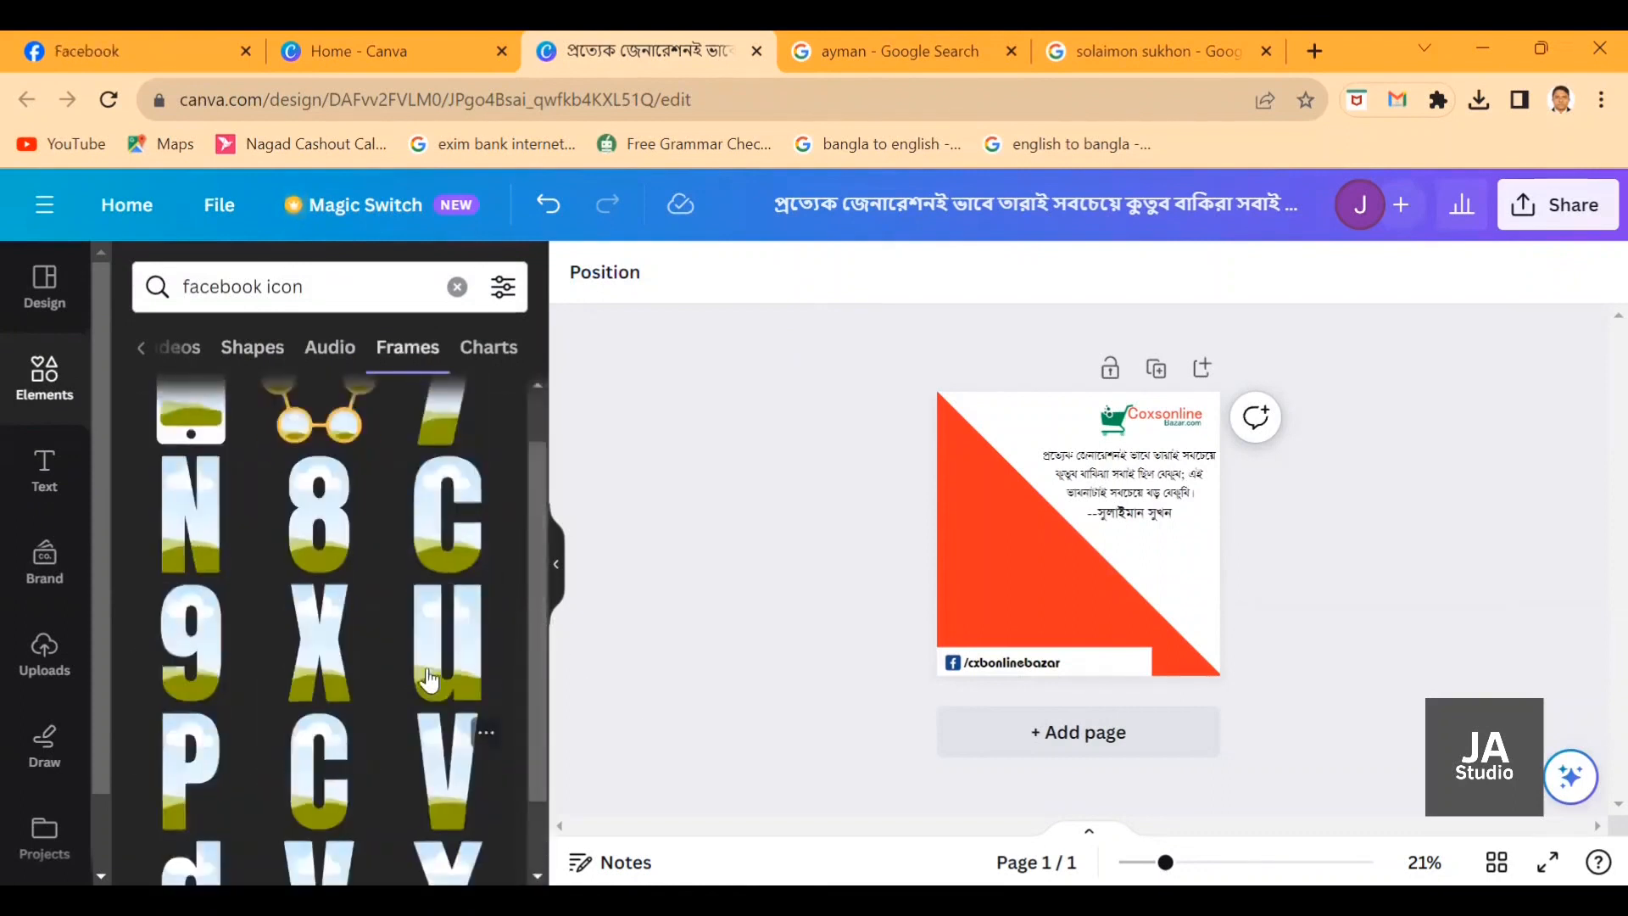
pyautogui.scroll(-2, 428, 704)
pyautogui.scroll(2, 432, 708)
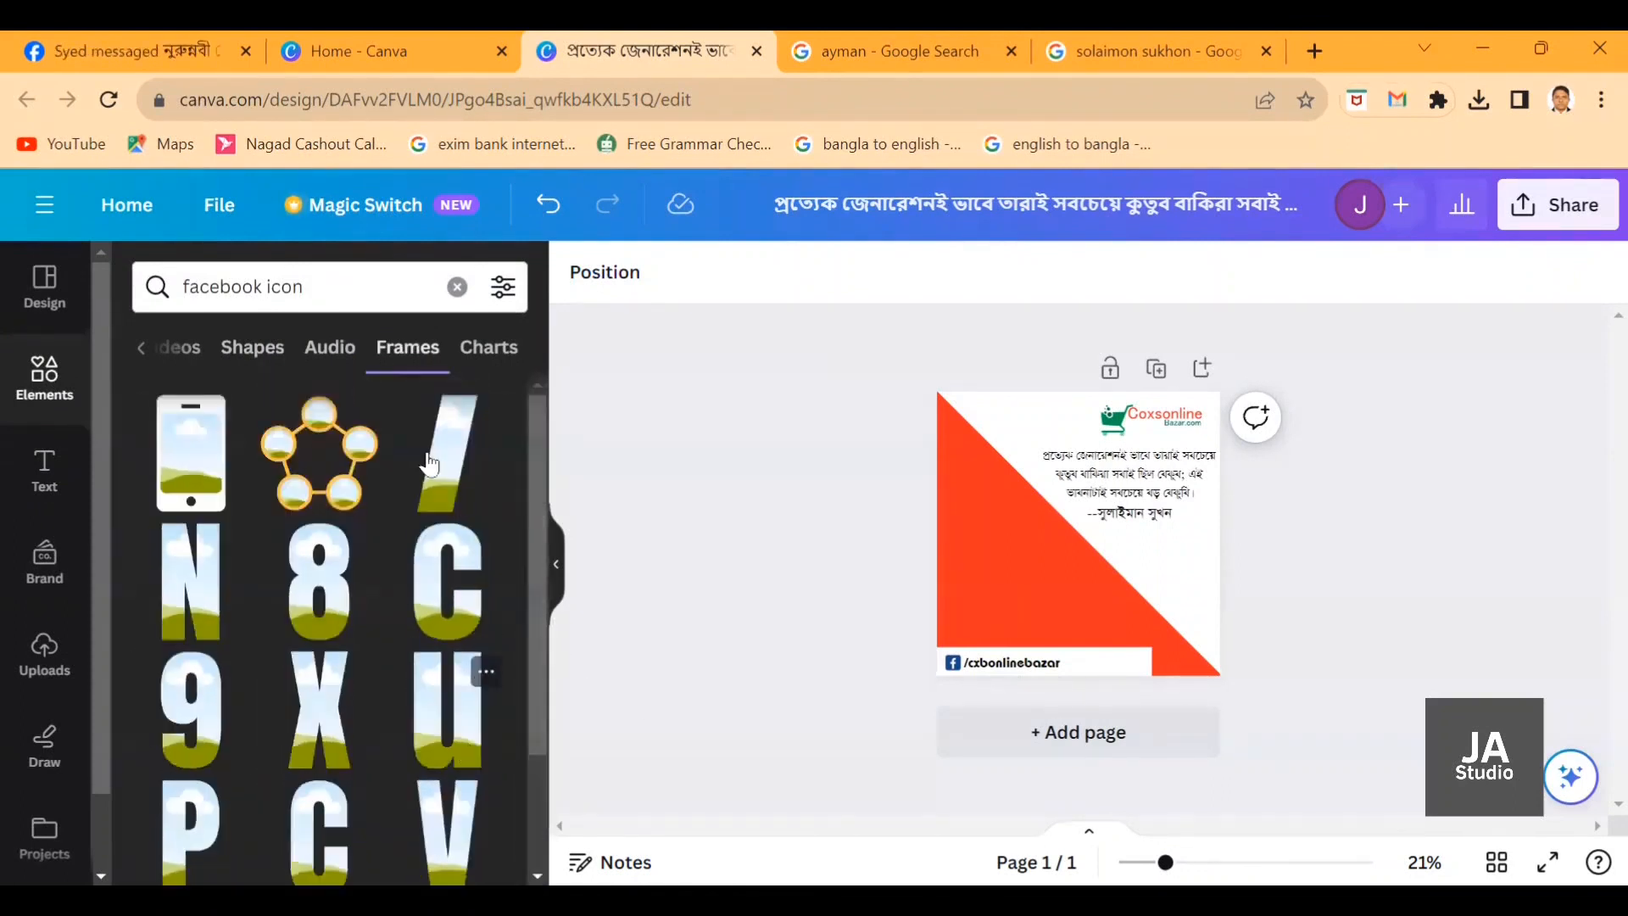
# Clear the facebook icon search from the elements search and open the Frames category.
pyautogui.doubleClick(298, 288)
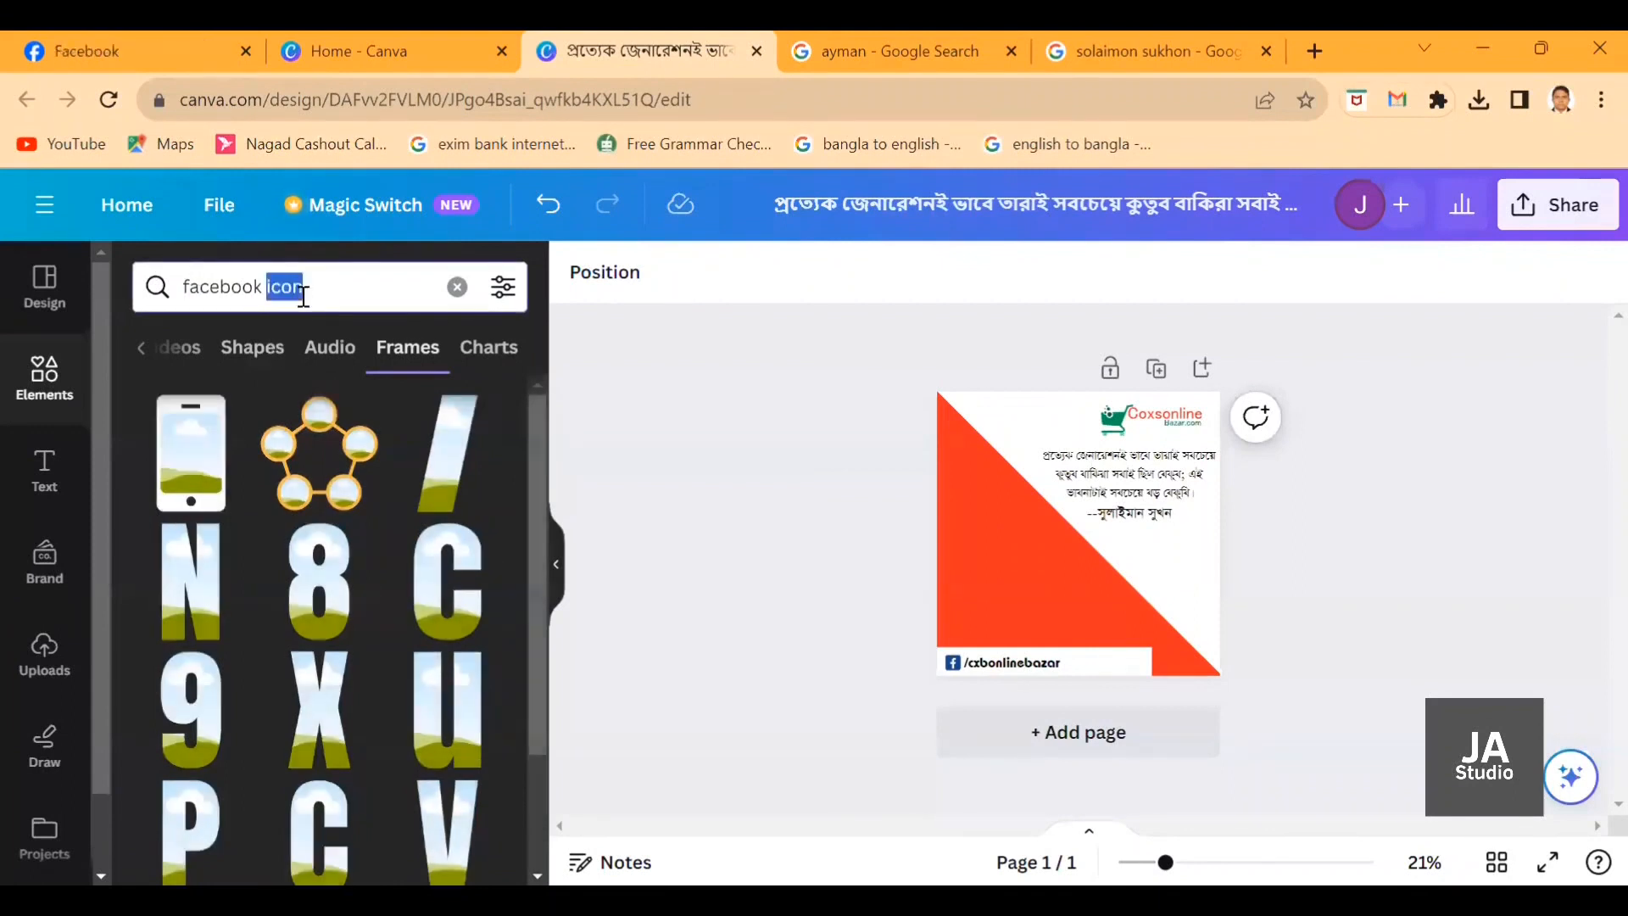
pyautogui.press('BackSpace')
pyautogui.press('BackSpace')
pyautogui.press('BackSpace')
pyautogui.press('BackSpace')
pyautogui.press('BackSpace')
pyautogui.press('BackSpace')
pyautogui.press('BackSpace')
pyautogui.press('BackSpace')
pyautogui.press('BackSpace')
pyautogui.press('BackSpace')
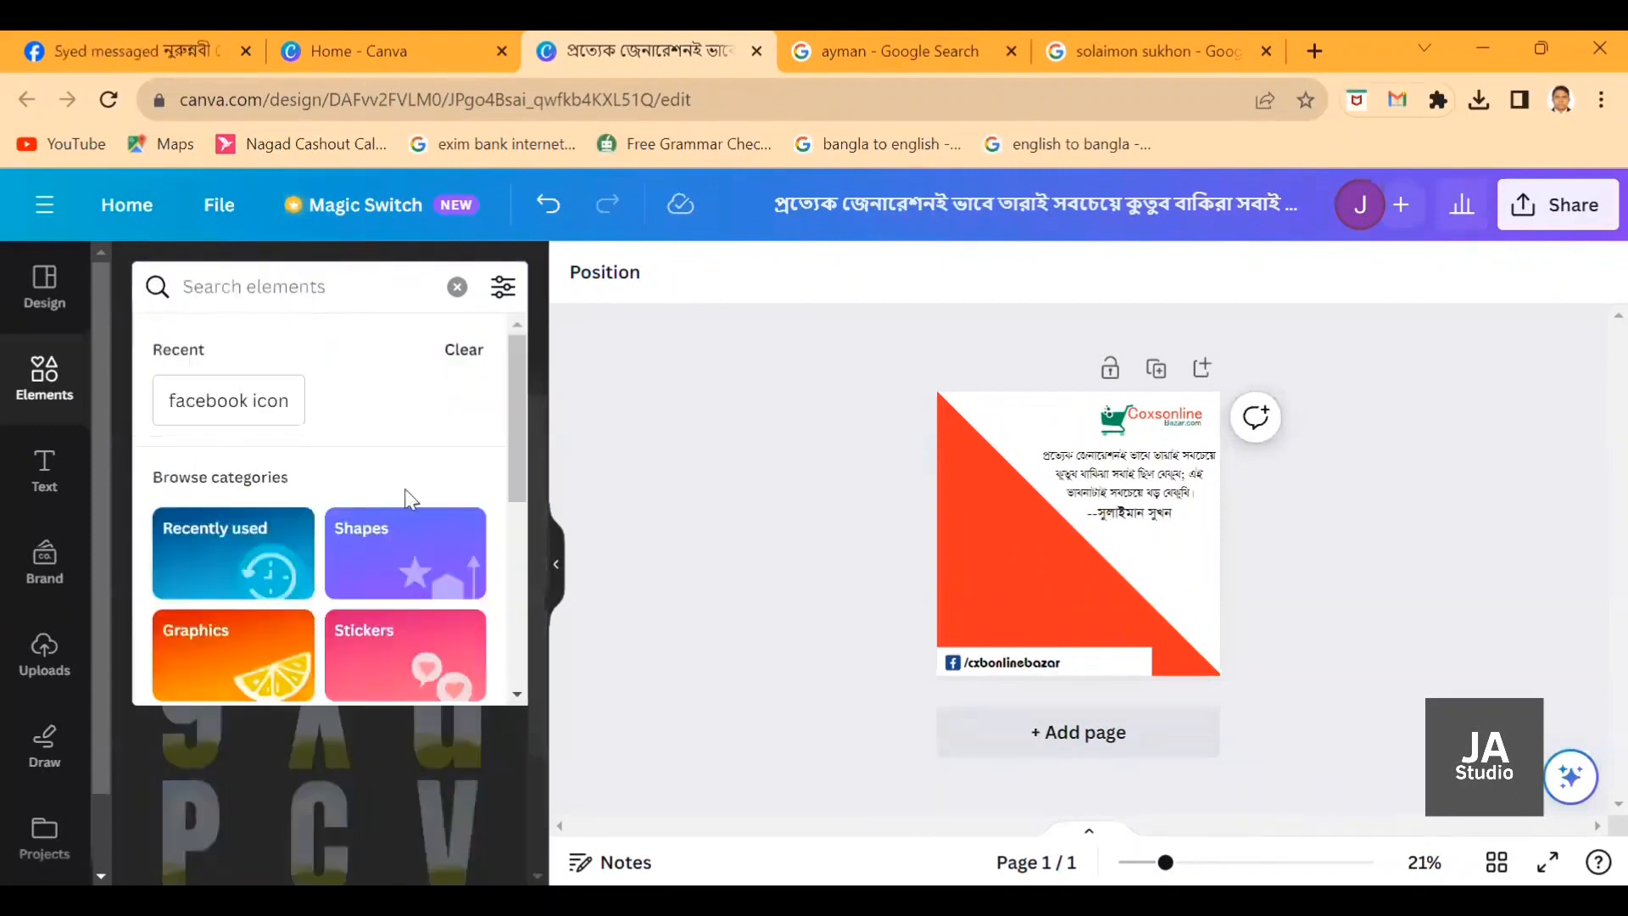
pyautogui.scroll(-3, 243, 625)
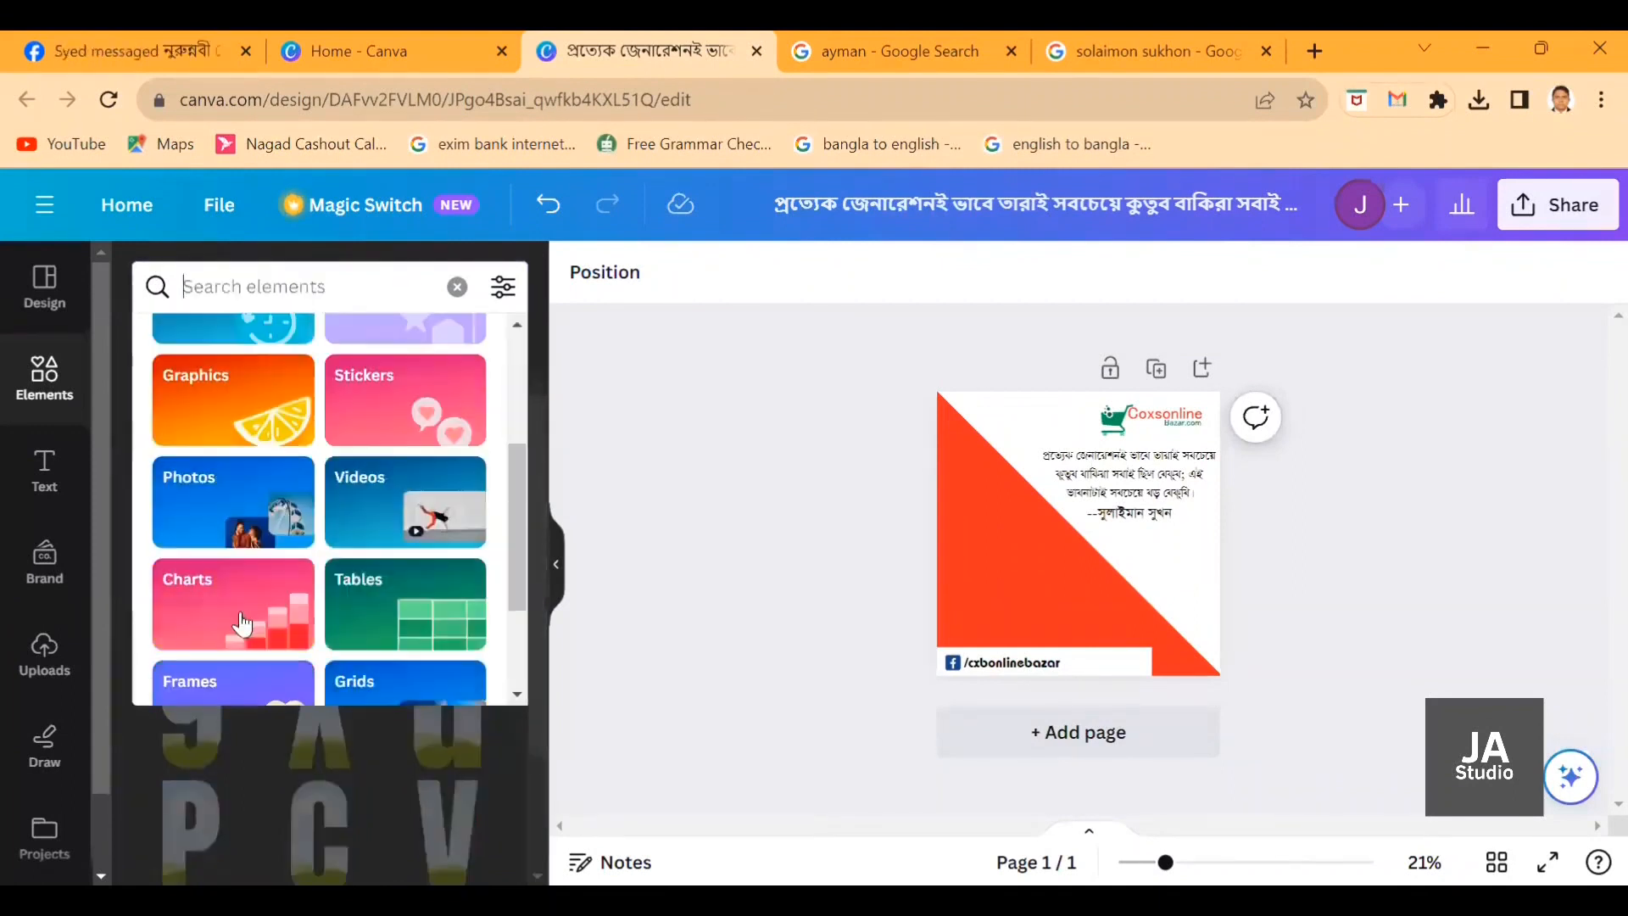
pyautogui.click(227, 681)
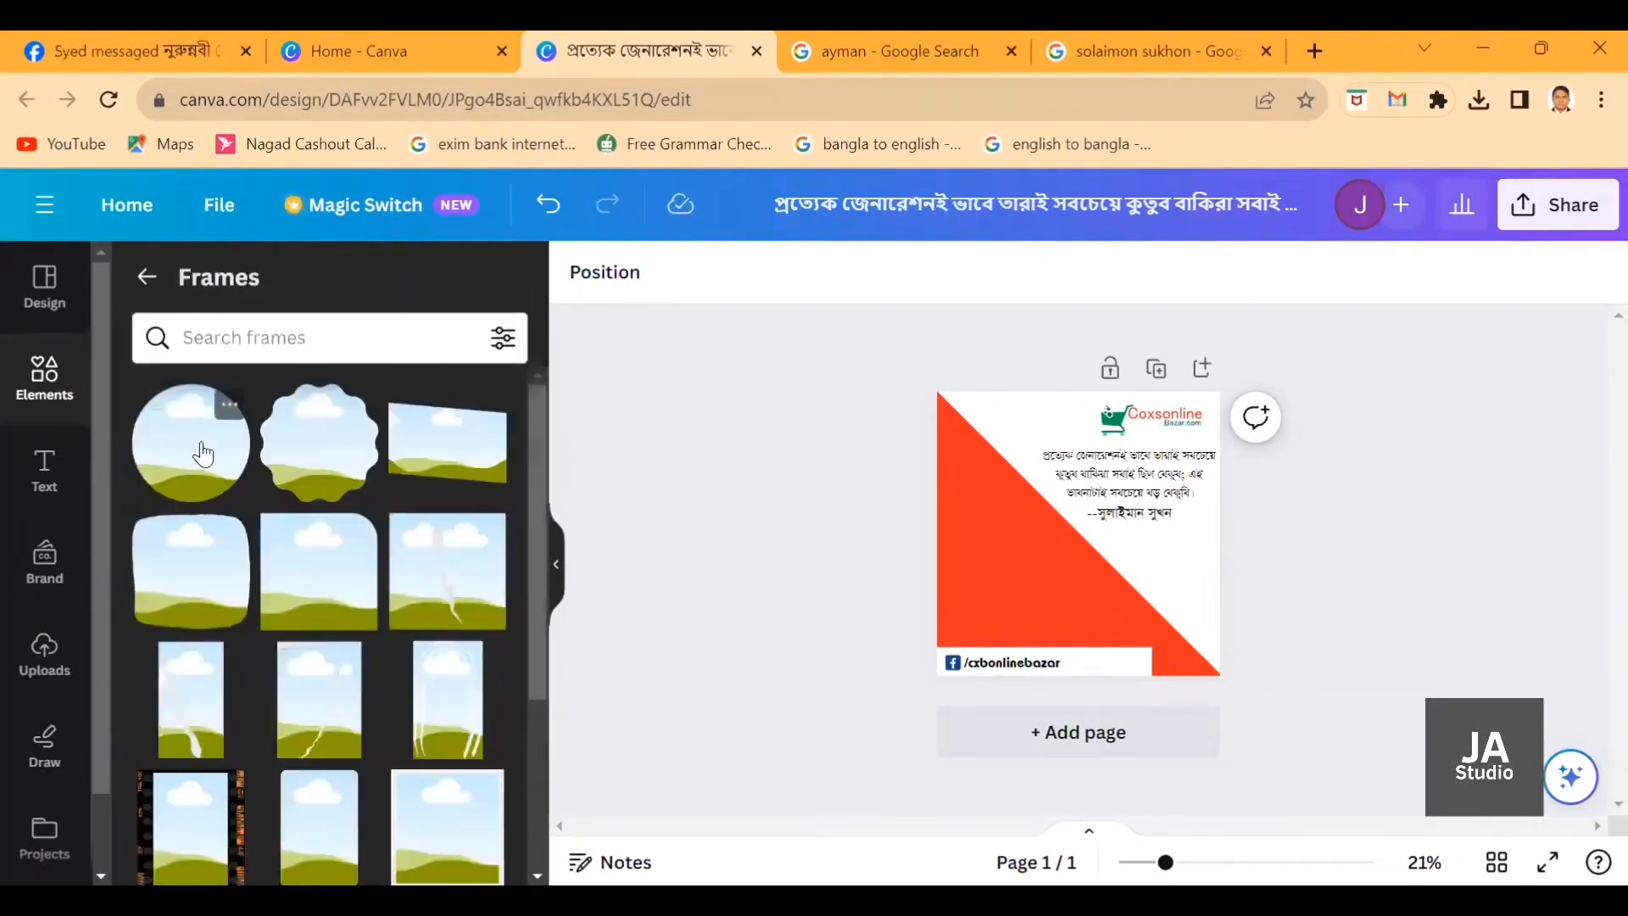
# Add a circular photo frame with a thin border ring and place it at the lower centre of the page, above the Facebook handle bar.
pyautogui.scroll(-3, 384, 589)
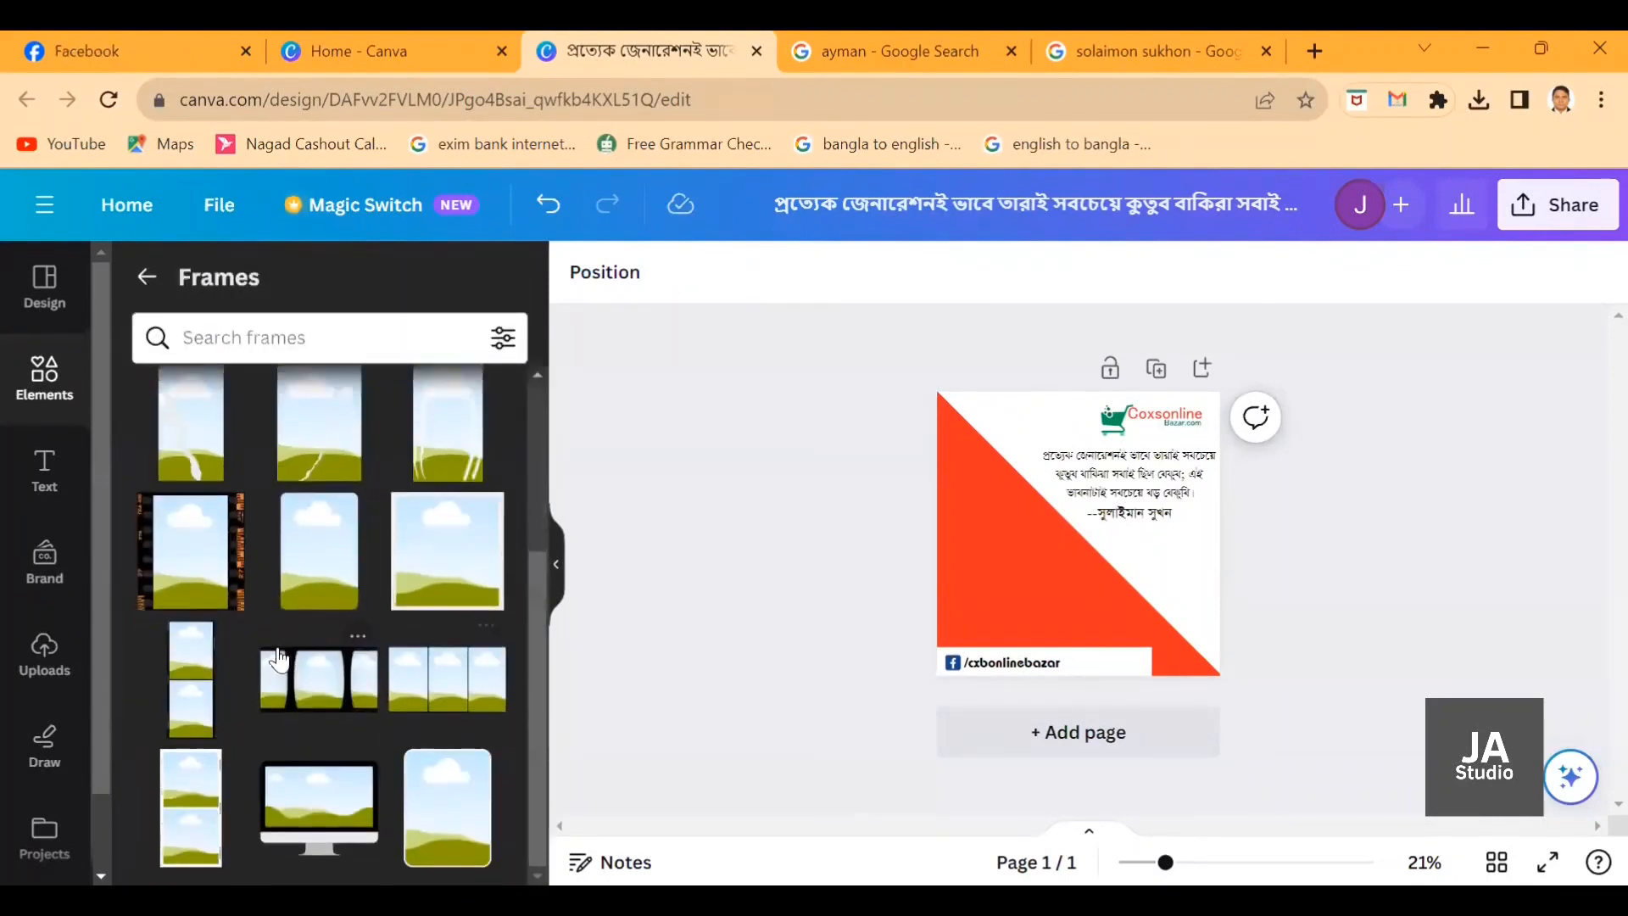
pyautogui.scroll(2, 282, 657)
pyautogui.scroll(-5, 283, 657)
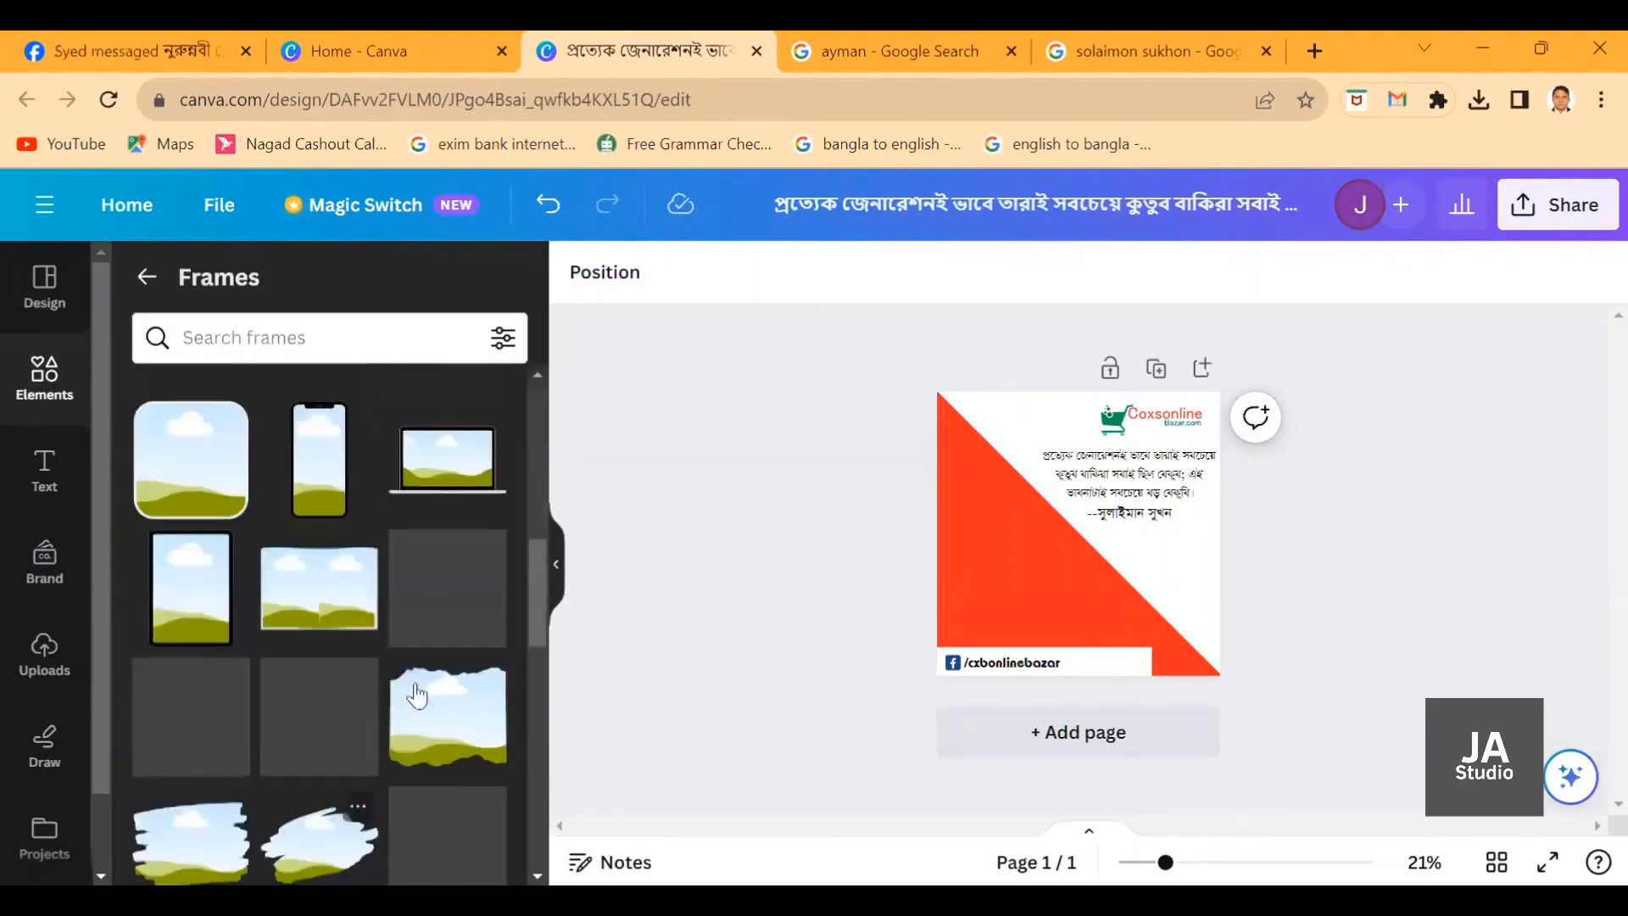
pyautogui.scroll(-3, 415, 679)
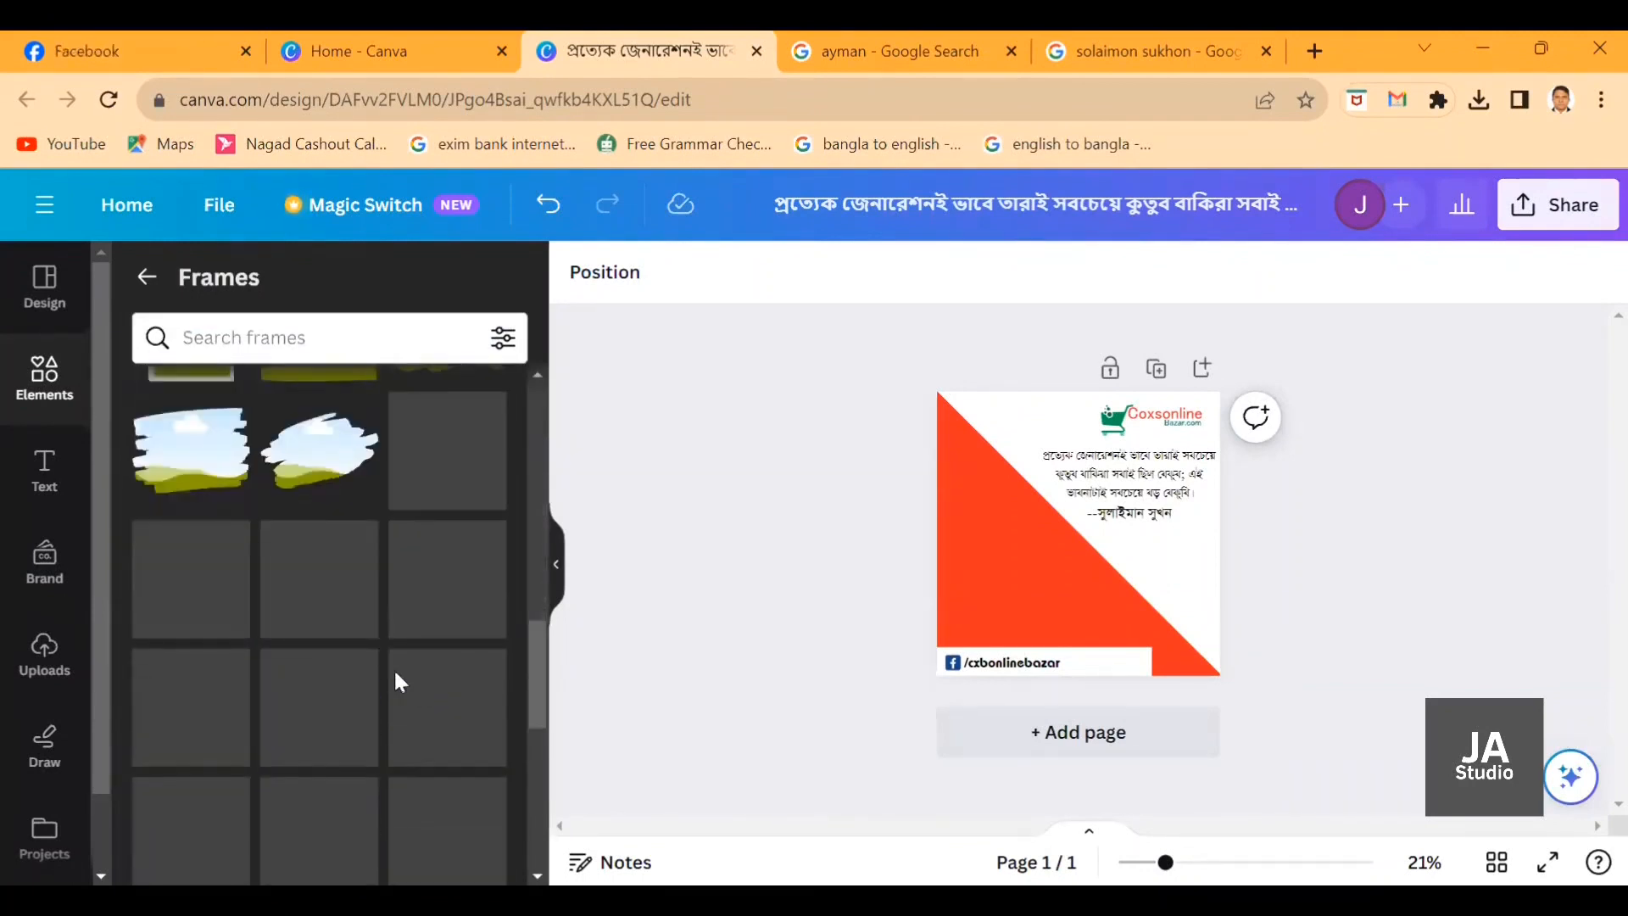
pyautogui.scroll(5, 407, 674)
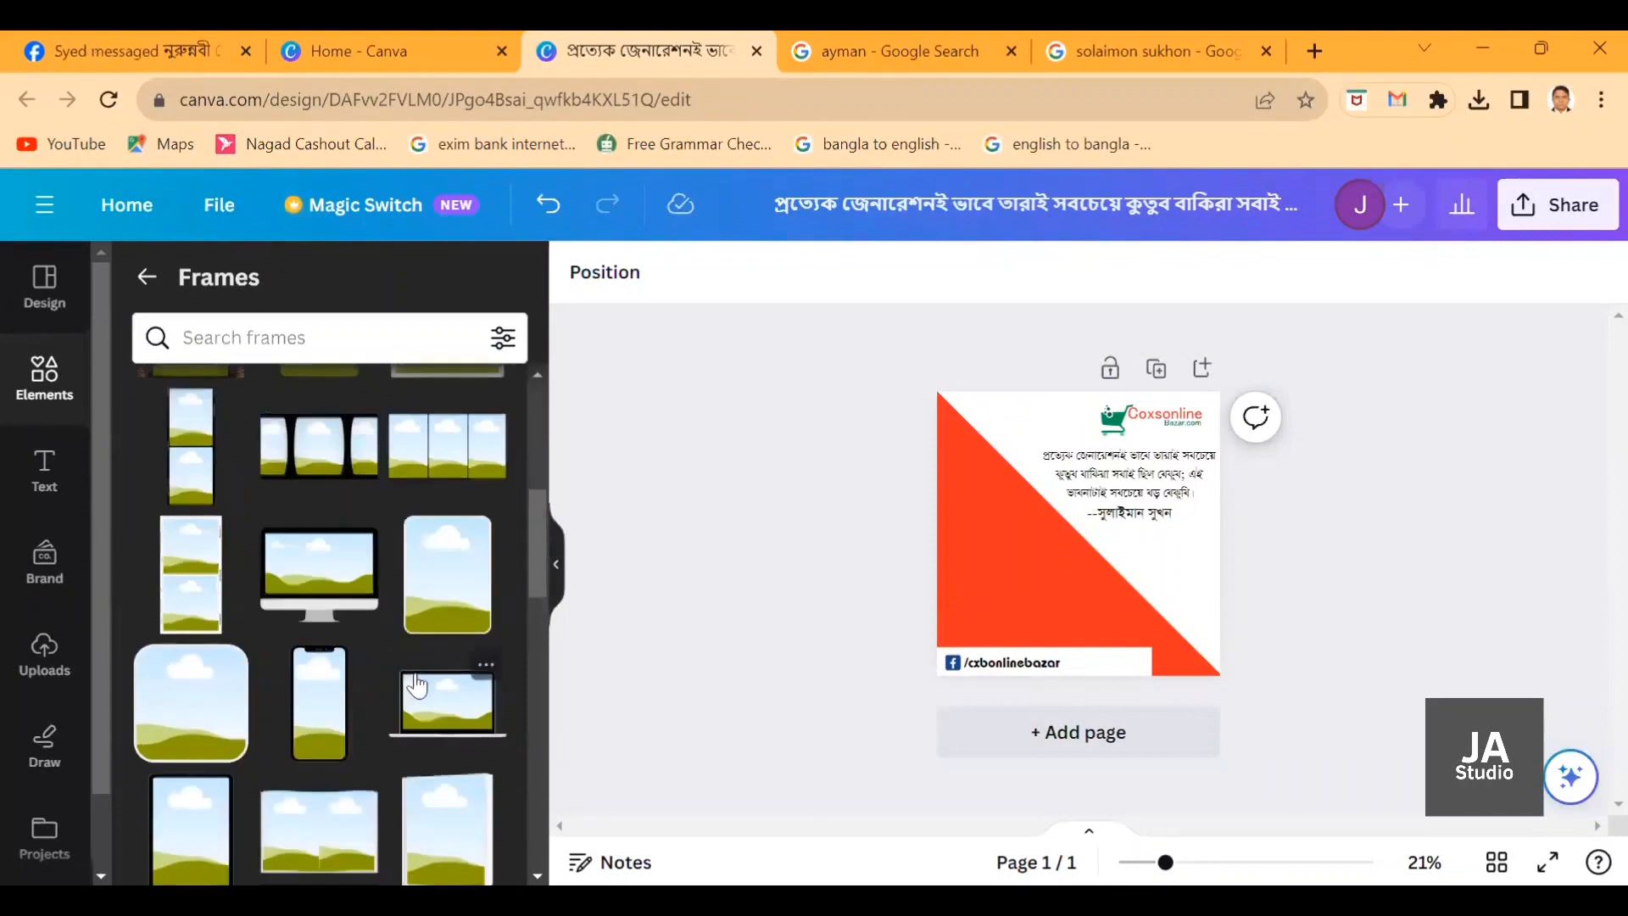
pyautogui.scroll(3, 415, 683)
pyautogui.scroll(-5, 416, 683)
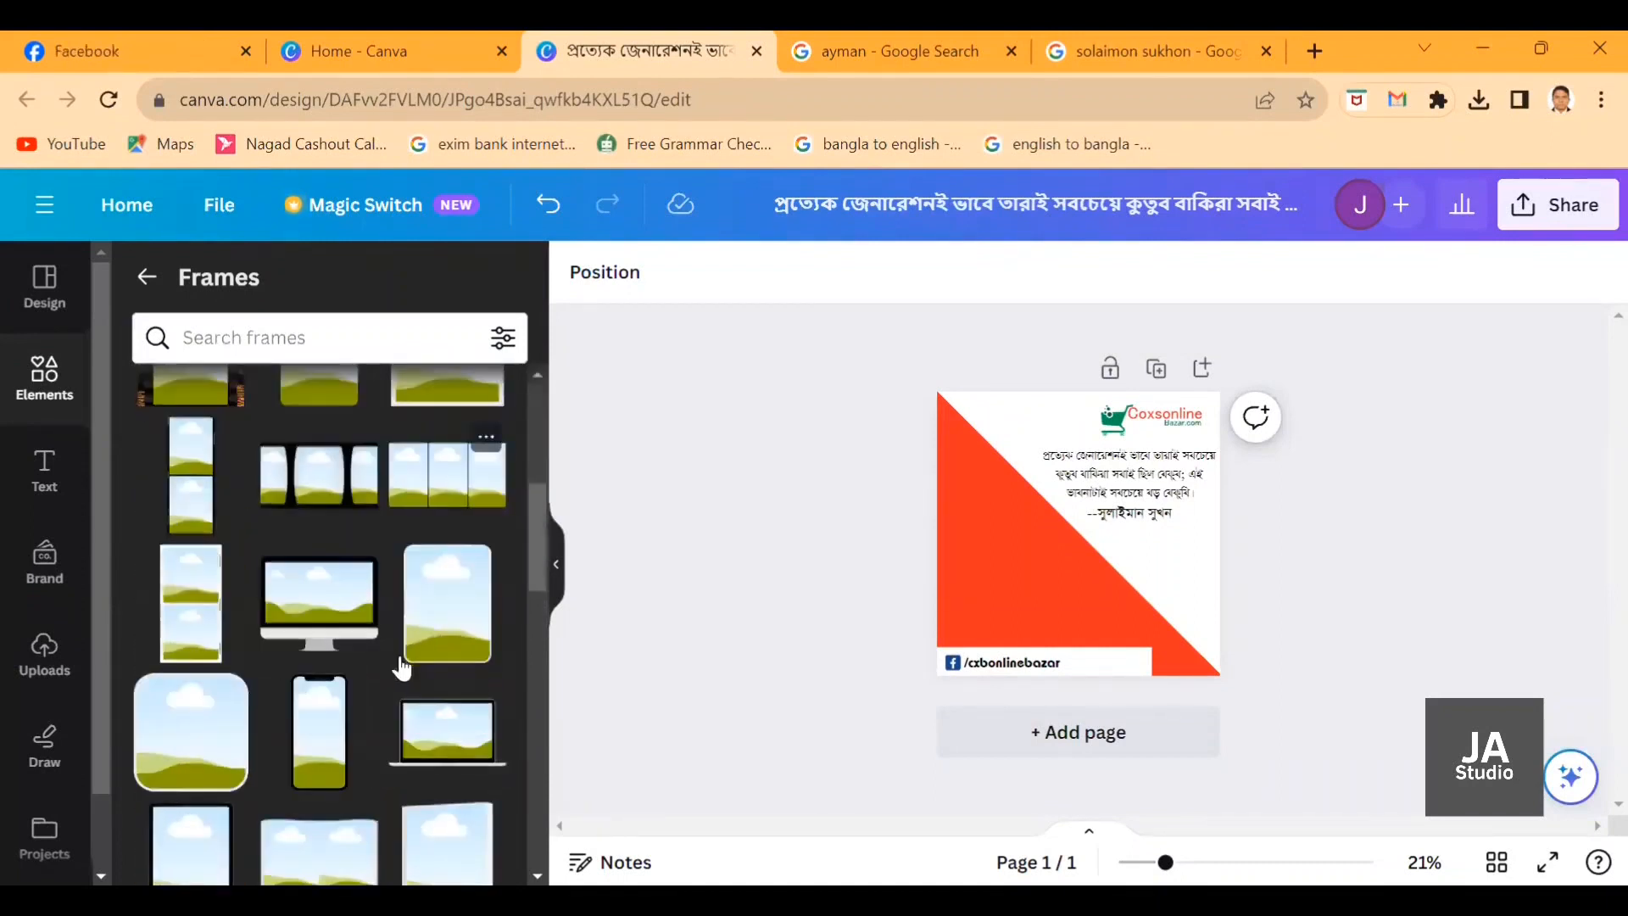
pyautogui.scroll(-6, 422, 684)
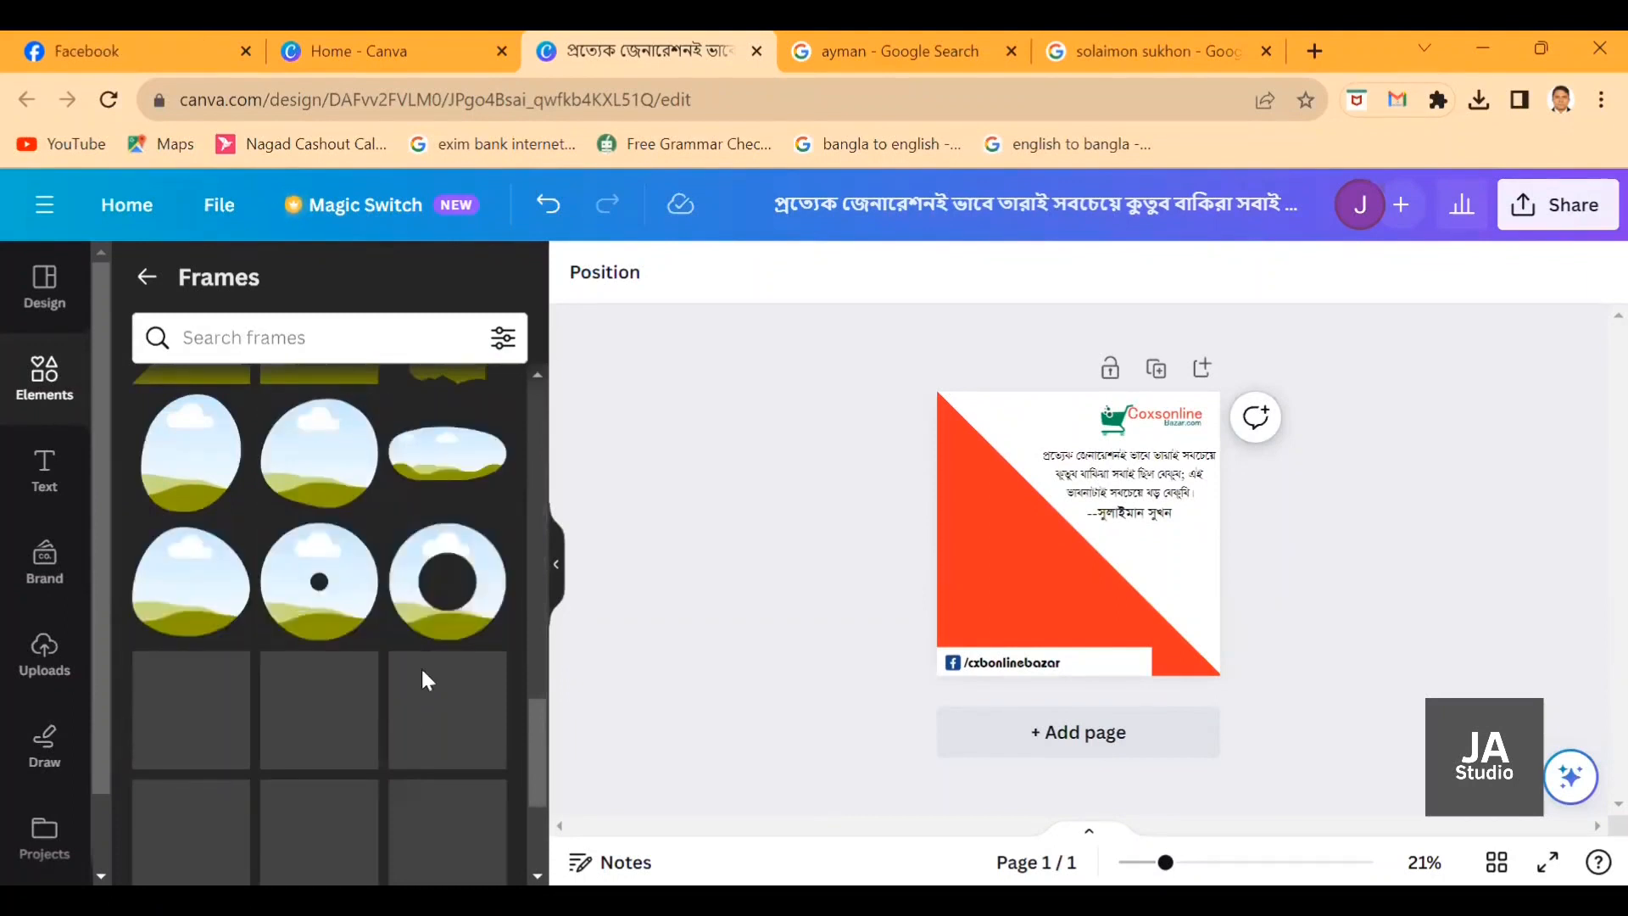
pyautogui.scroll(-1, 421, 664)
pyautogui.scroll(-8, 415, 713)
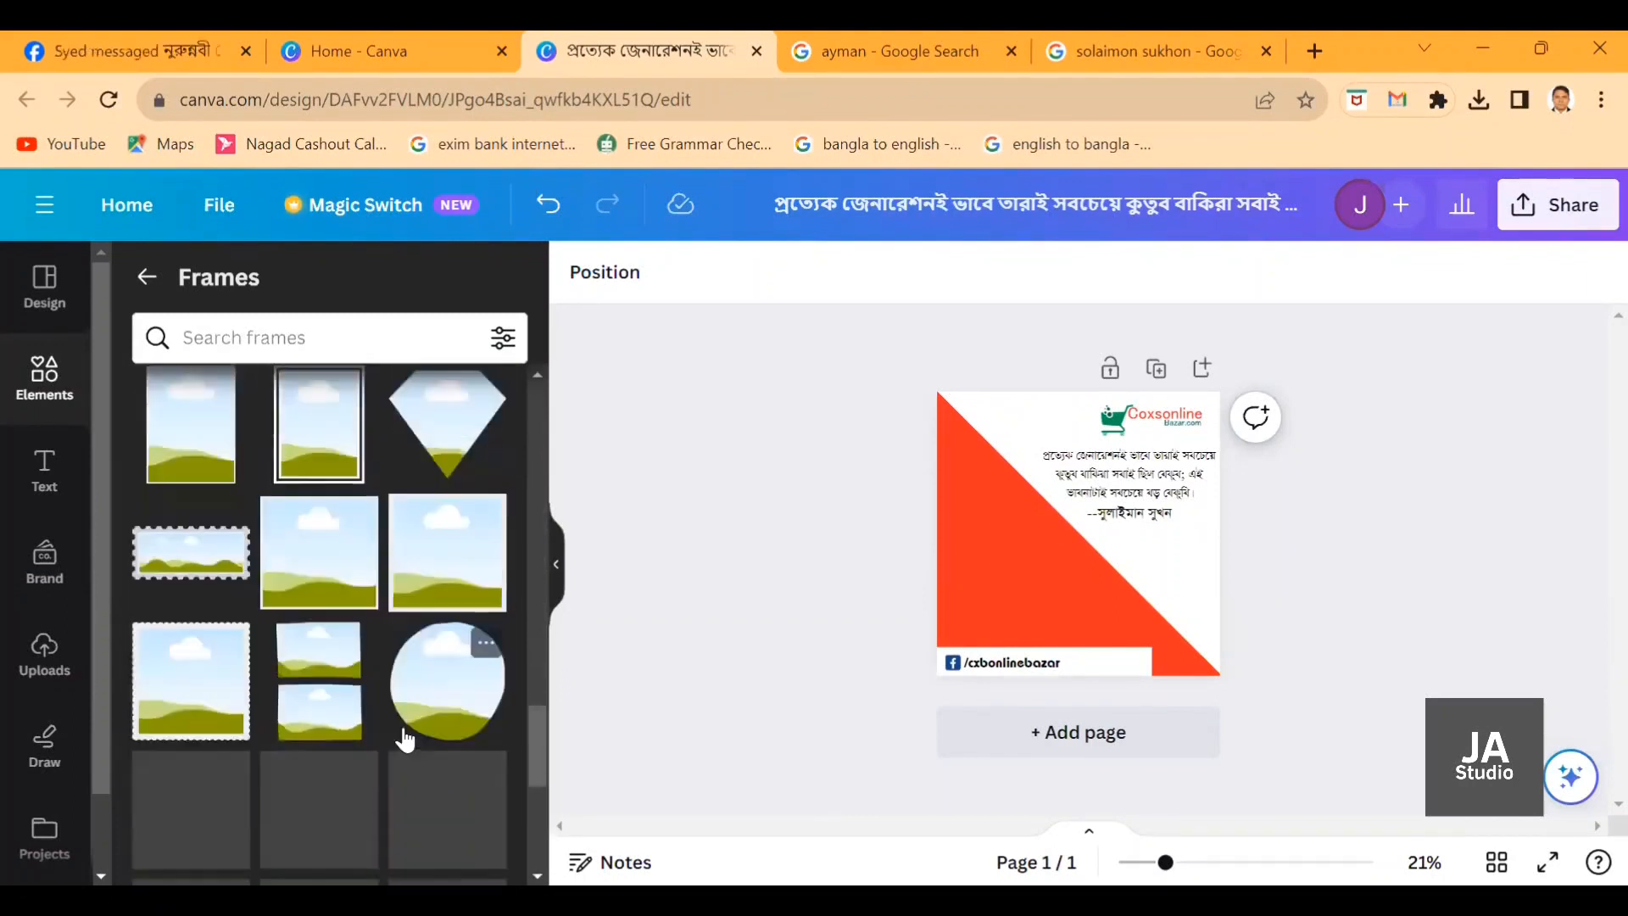
pyautogui.scroll(-1, 420, 703)
pyautogui.scroll(3, 440, 674)
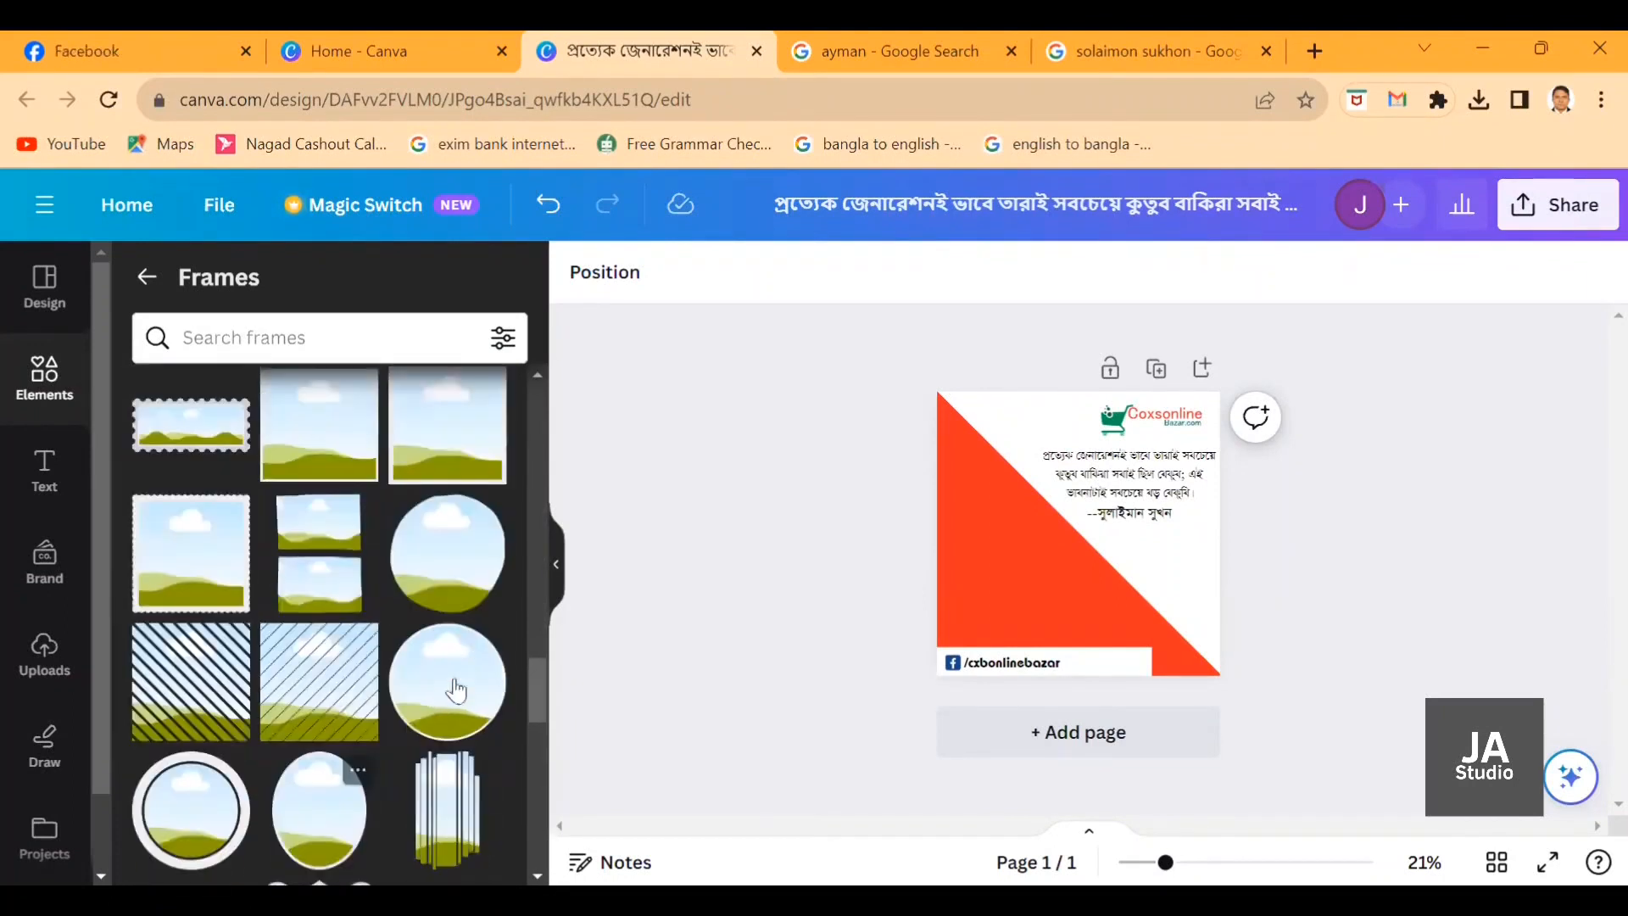
pyautogui.click(457, 698)
pyautogui.moveTo(1048, 528); pyautogui.dragTo(1083, 583)
# Resize the quote text box to about 732 px wide and shift it slightly up towards the logo.
pyautogui.click(1203, 500)
pyautogui.moveTo(1034, 481); pyautogui.dragTo(991, 480)
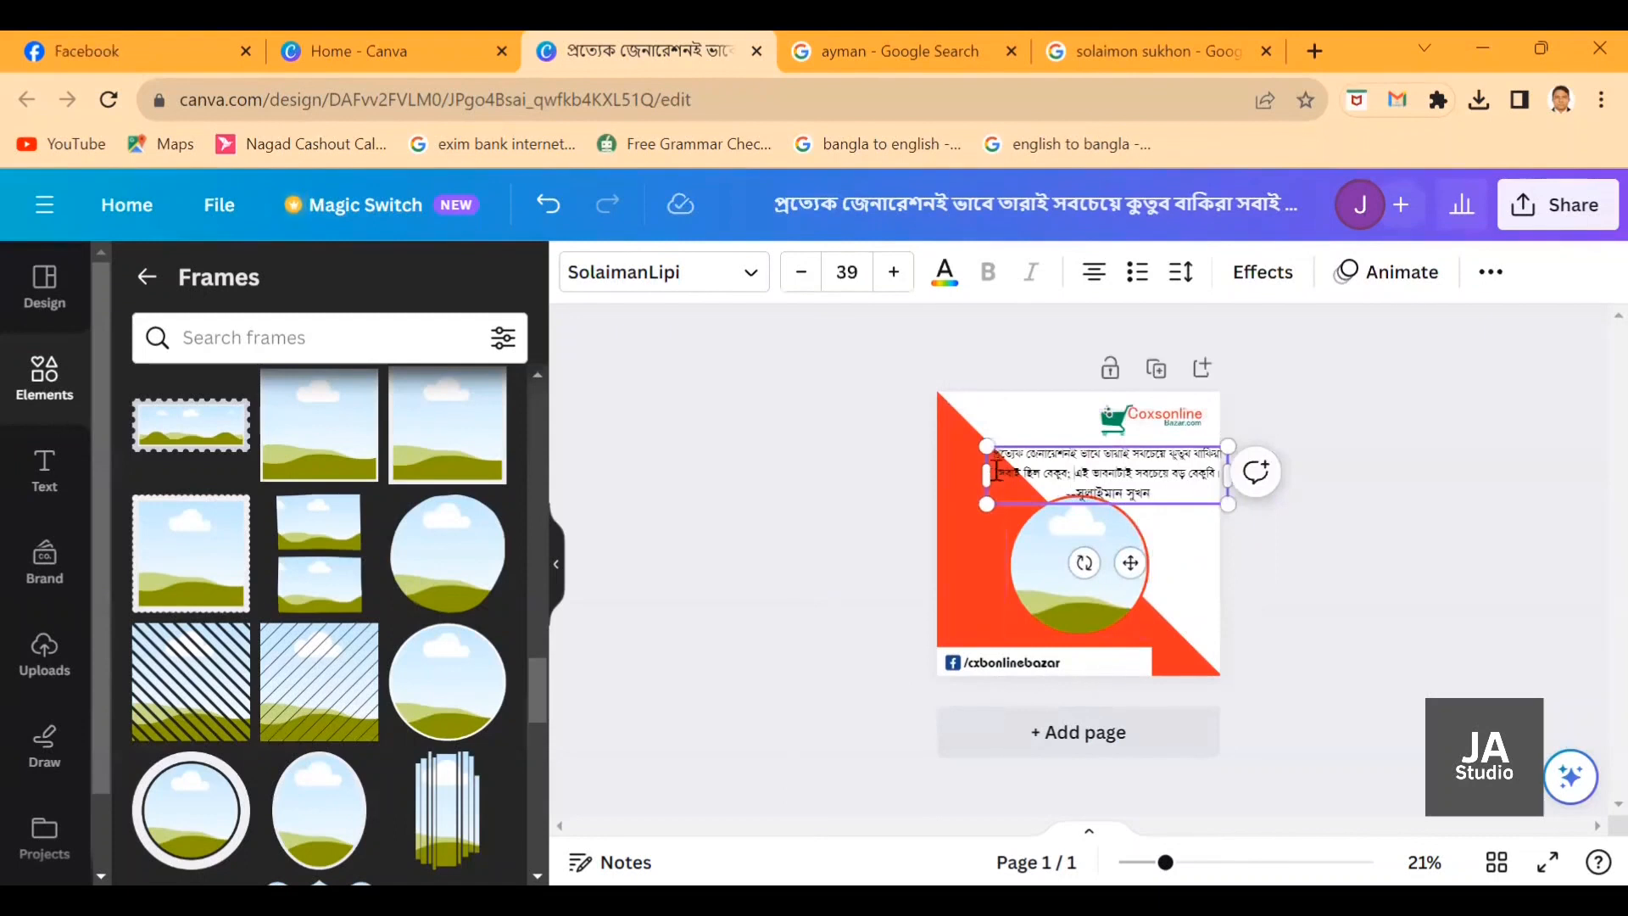
pyautogui.moveTo(984, 475); pyautogui.dragTo(1012, 468)
pyautogui.click(1181, 524)
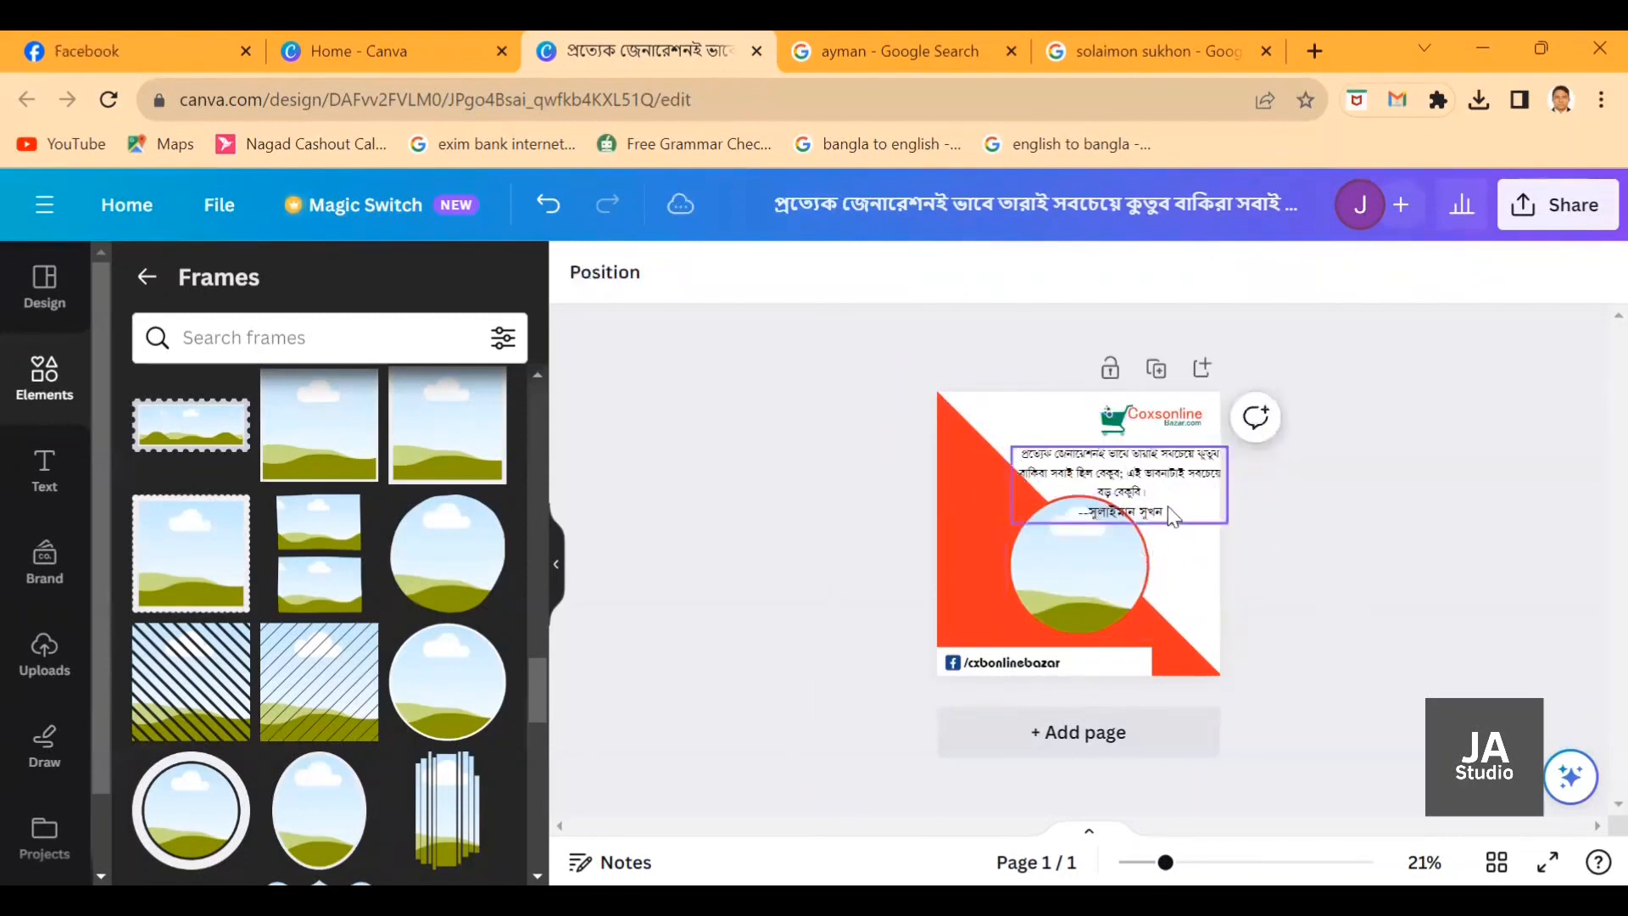
pyautogui.click(1154, 514)
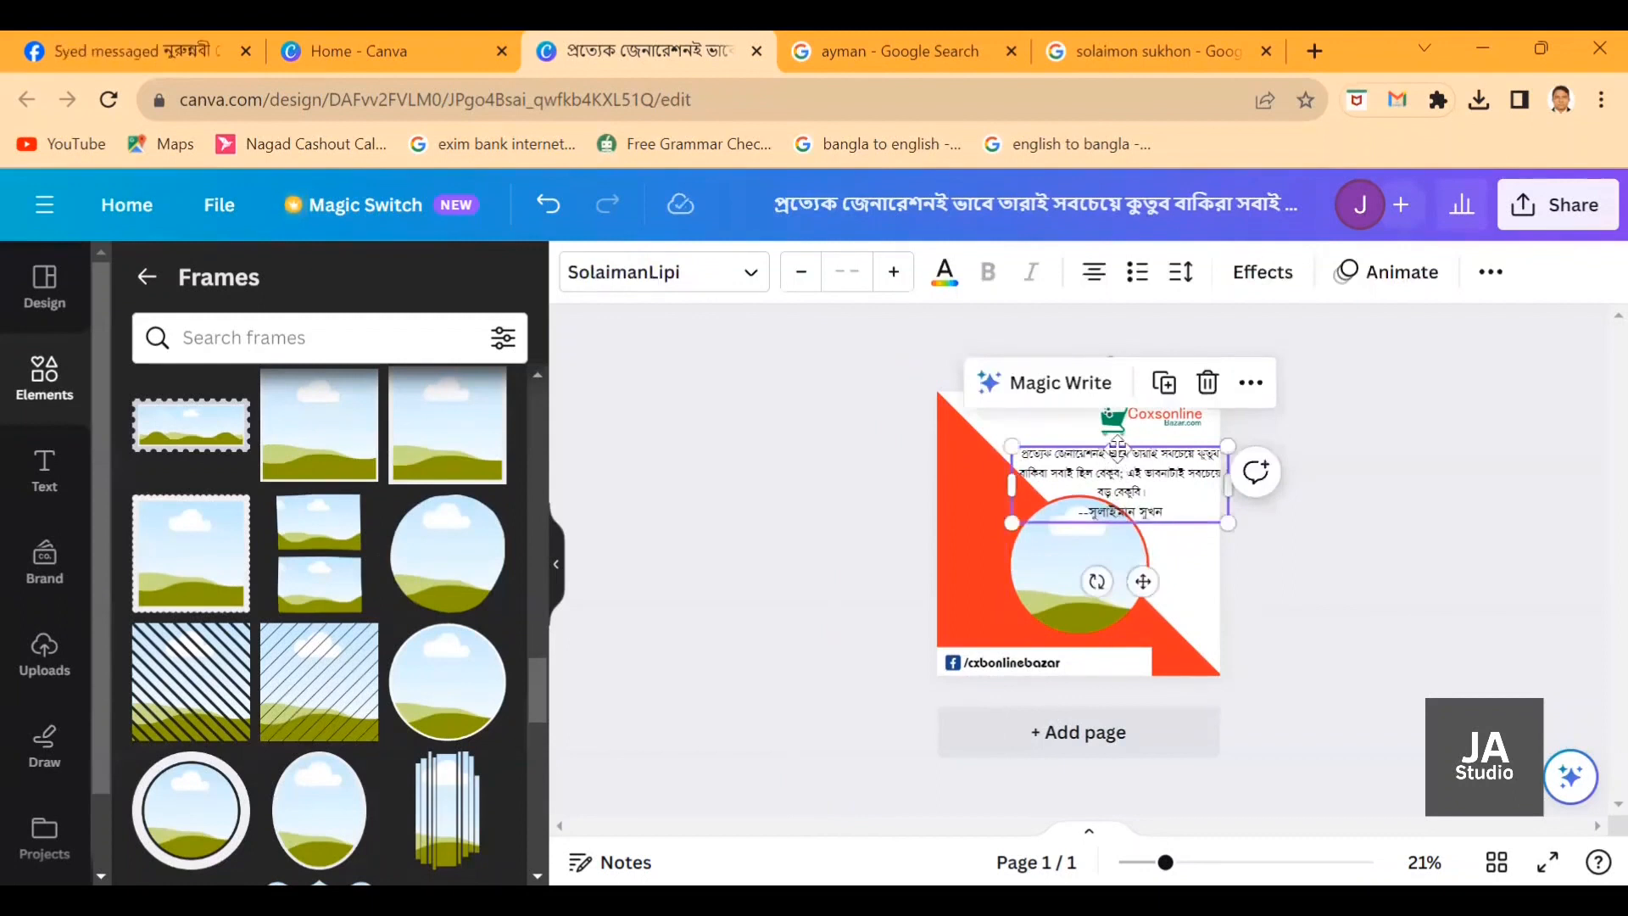
pyautogui.moveTo(1011, 475); pyautogui.dragTo(1029, 475)
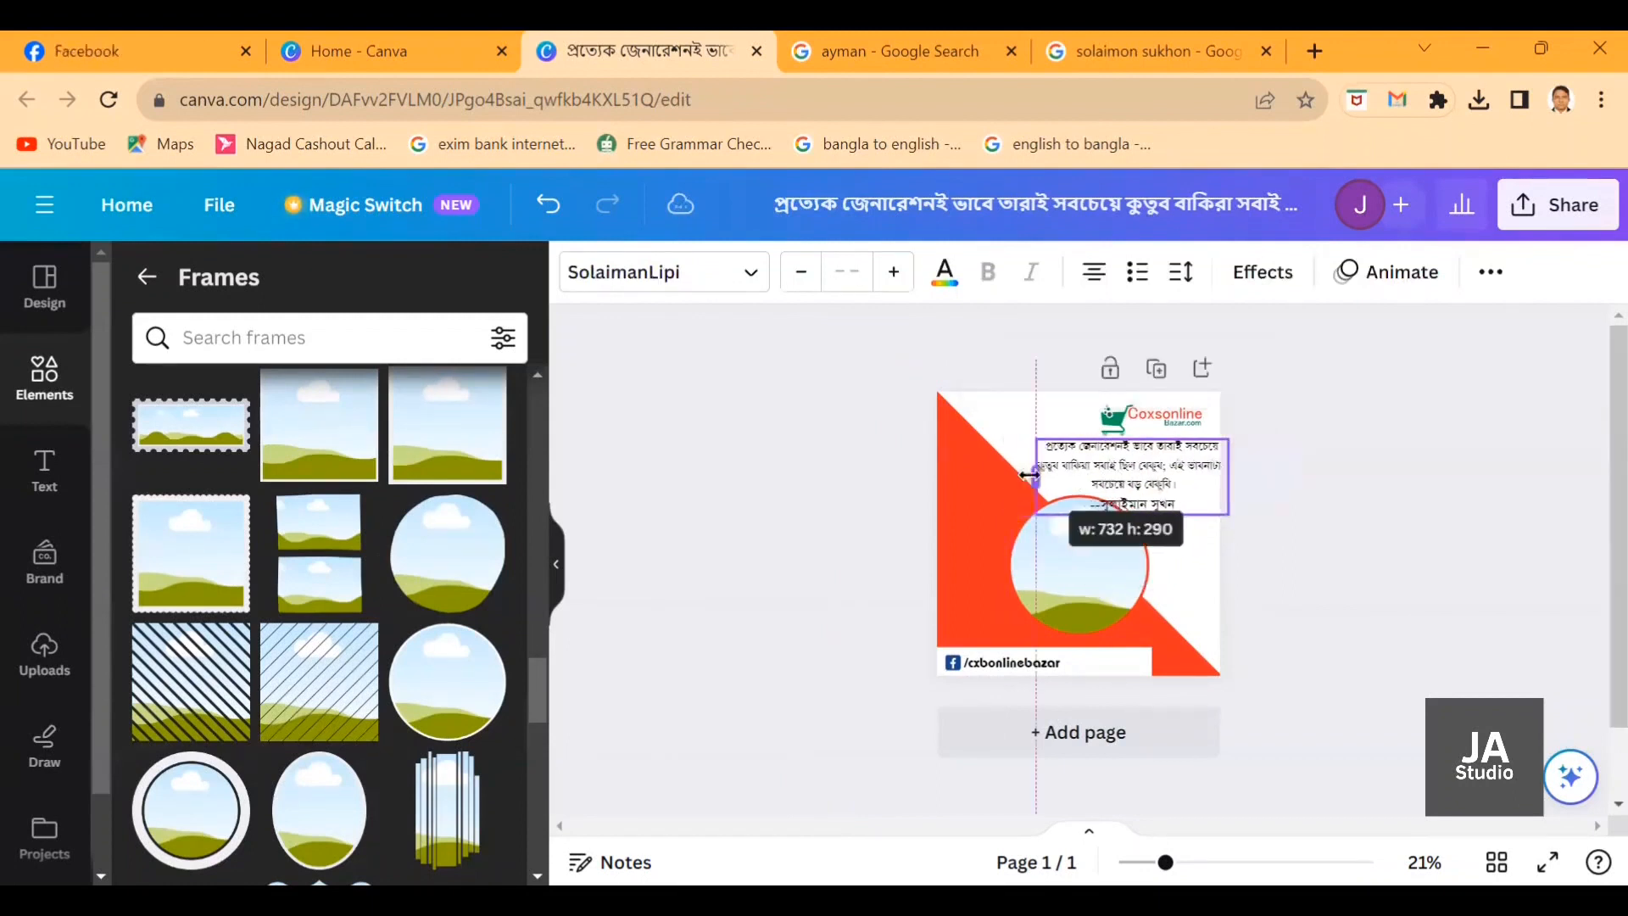
# Upload the speaker's photo from the Downloads folder and place it inside the circular frame.
pyautogui.click(1107, 567)
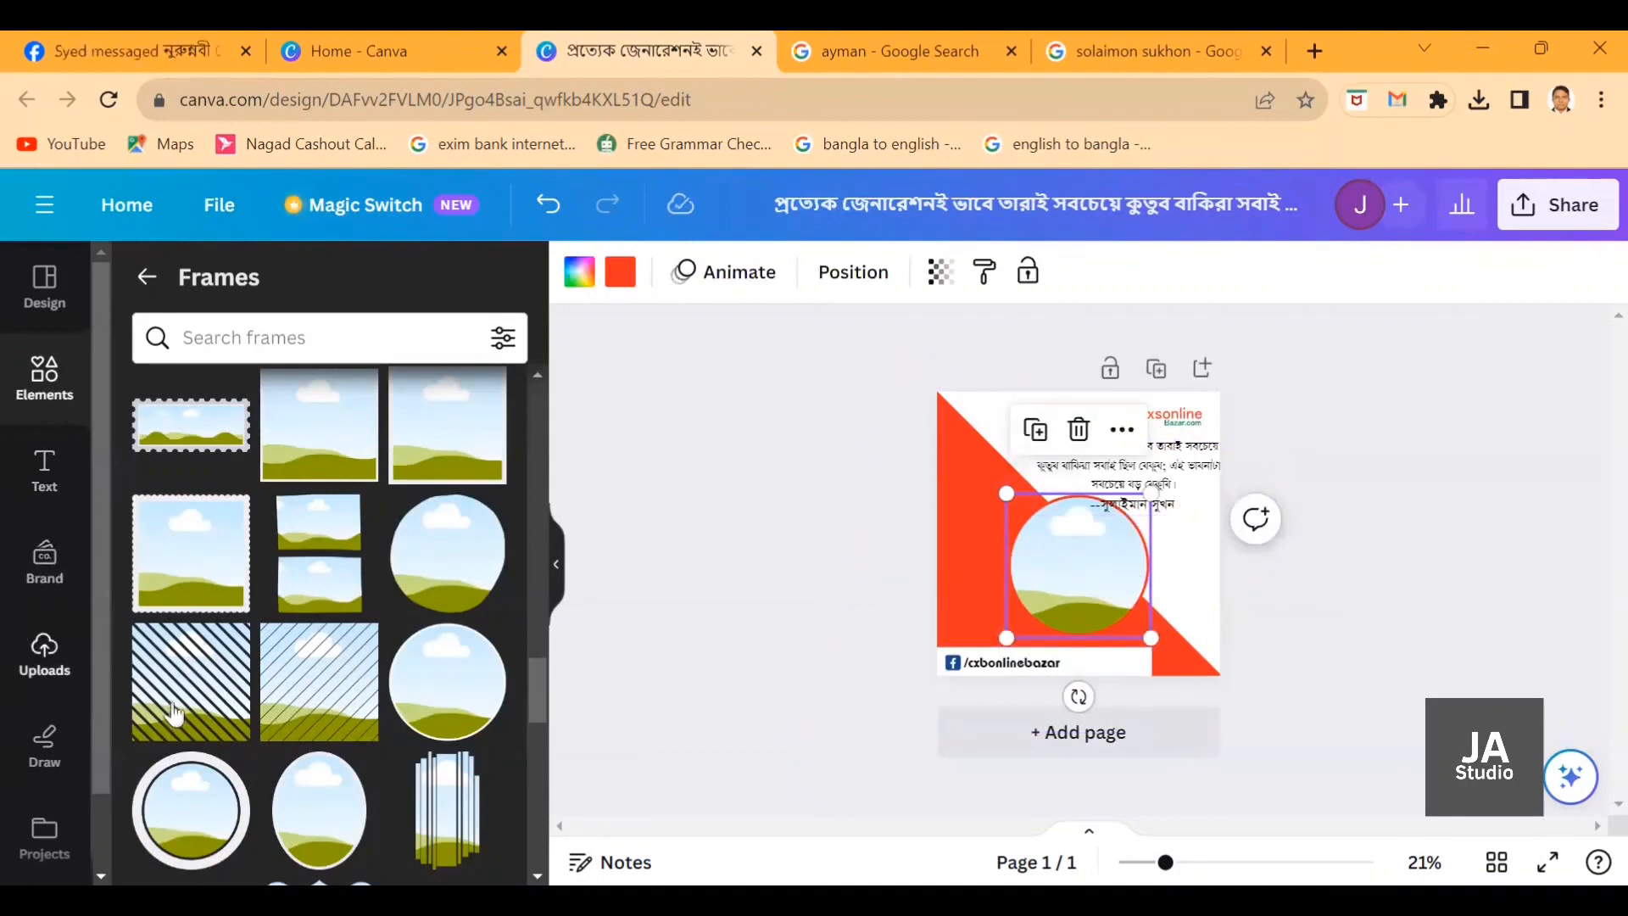
pyautogui.click(47, 665)
pyautogui.click(322, 348)
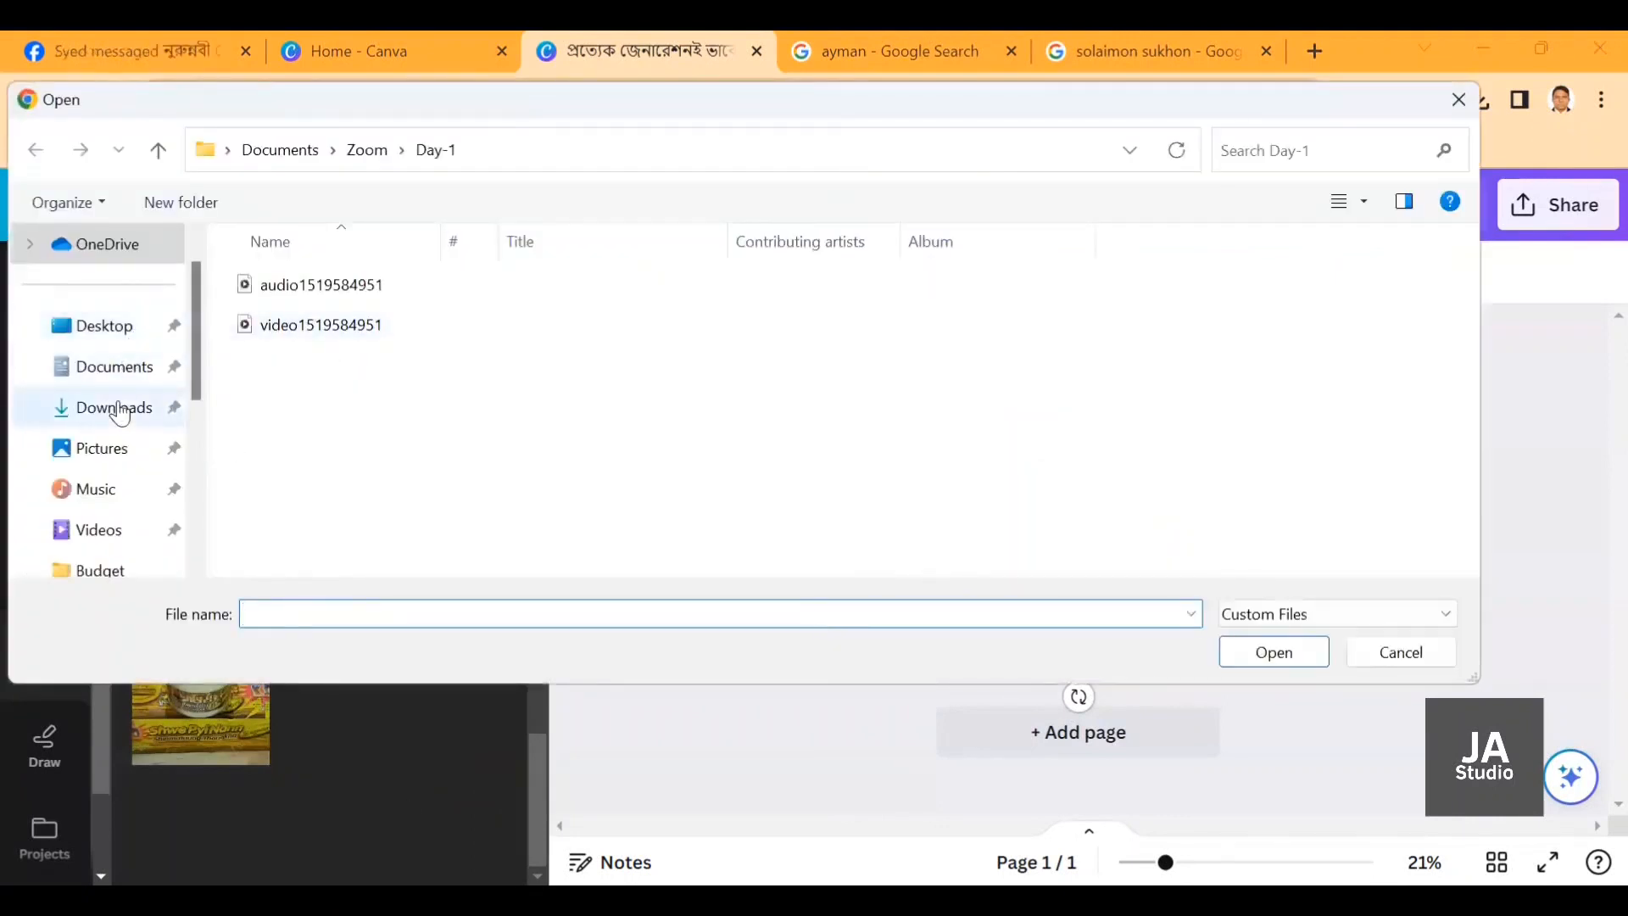
pyautogui.click(113, 408)
pyautogui.doubleClick(310, 339)
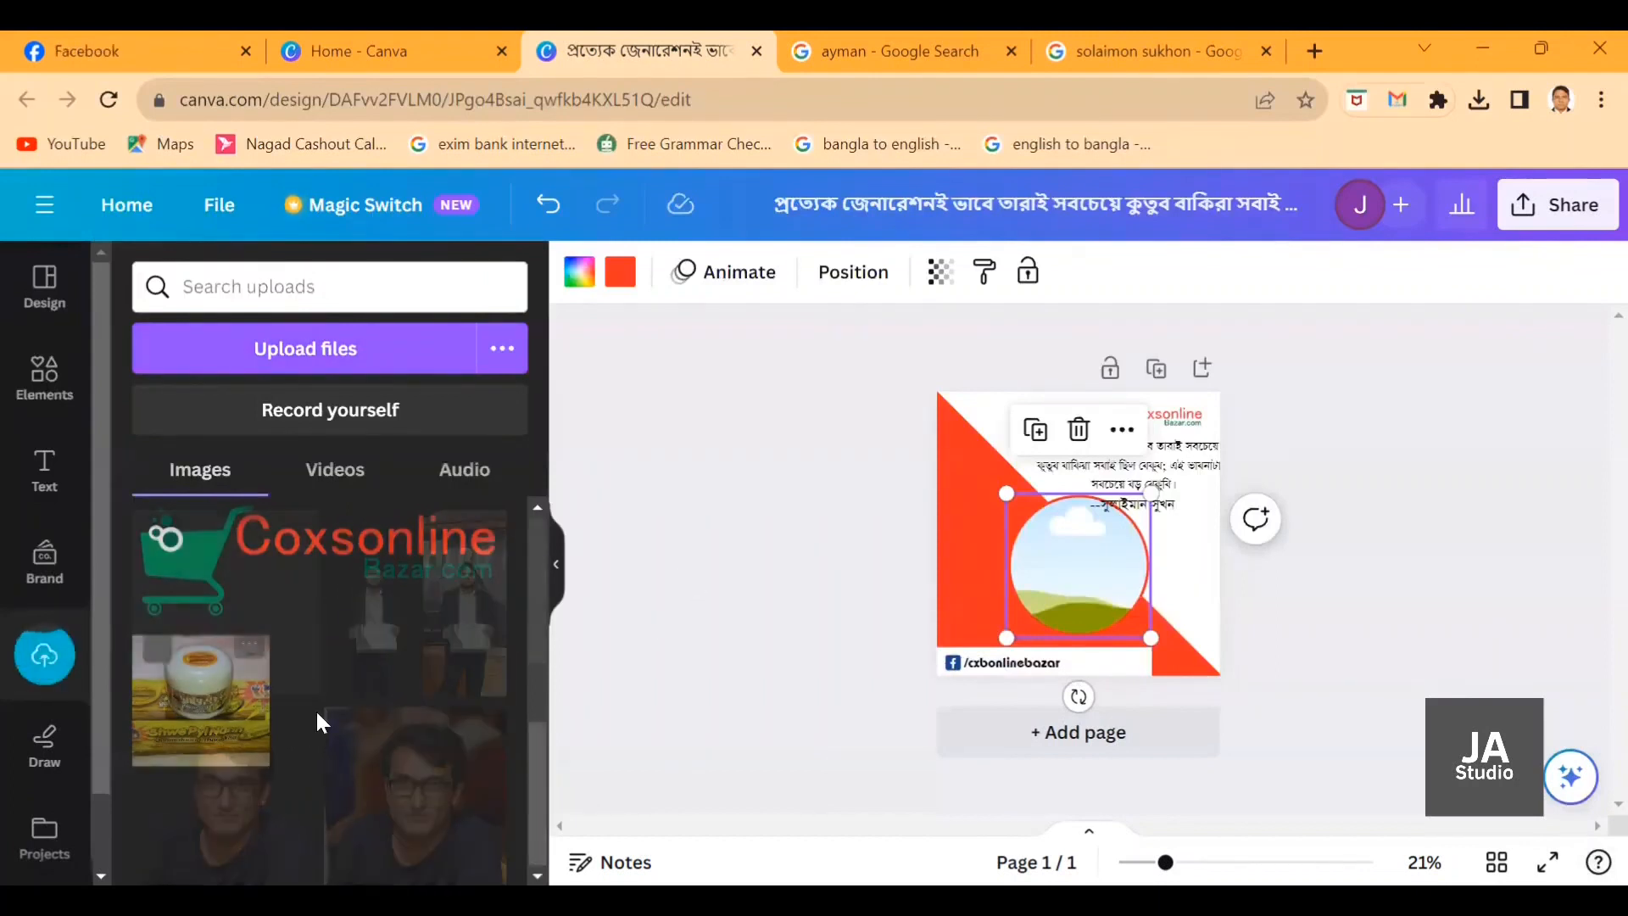
pyautogui.click(243, 605)
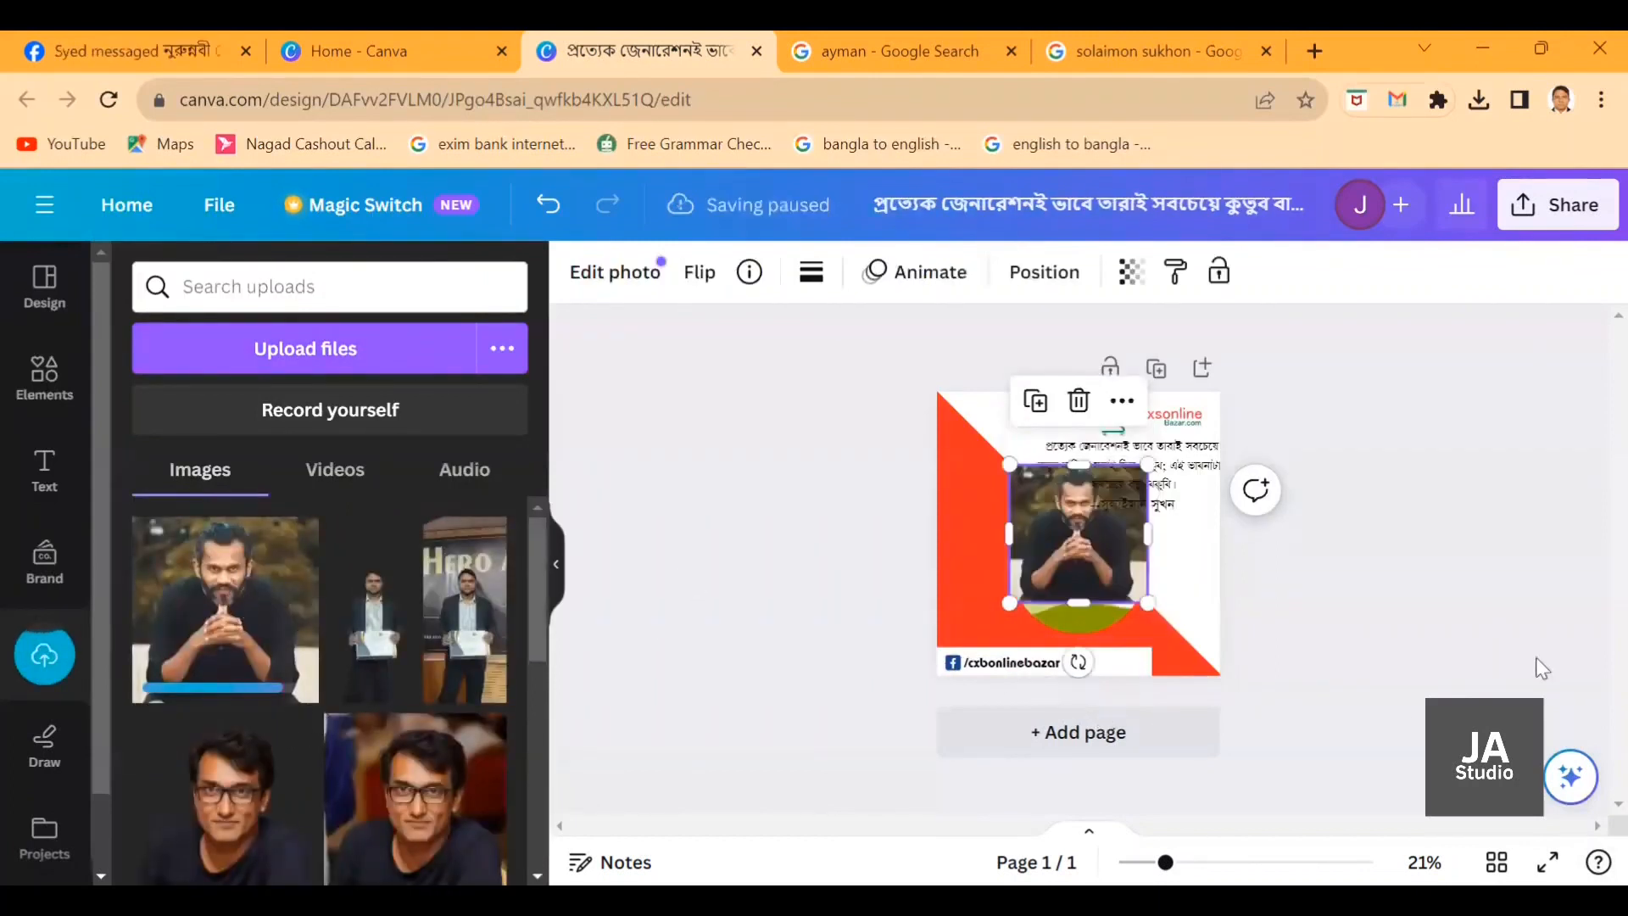
pyautogui.moveTo(1047, 534)
pyautogui.mouseDown()
pyautogui.moveTo(955, 560)
pyautogui.moveTo(997, 529)
pyautogui.moveTo(1000, 458)
pyautogui.moveTo(1036, 538)
pyautogui.mouseUp()
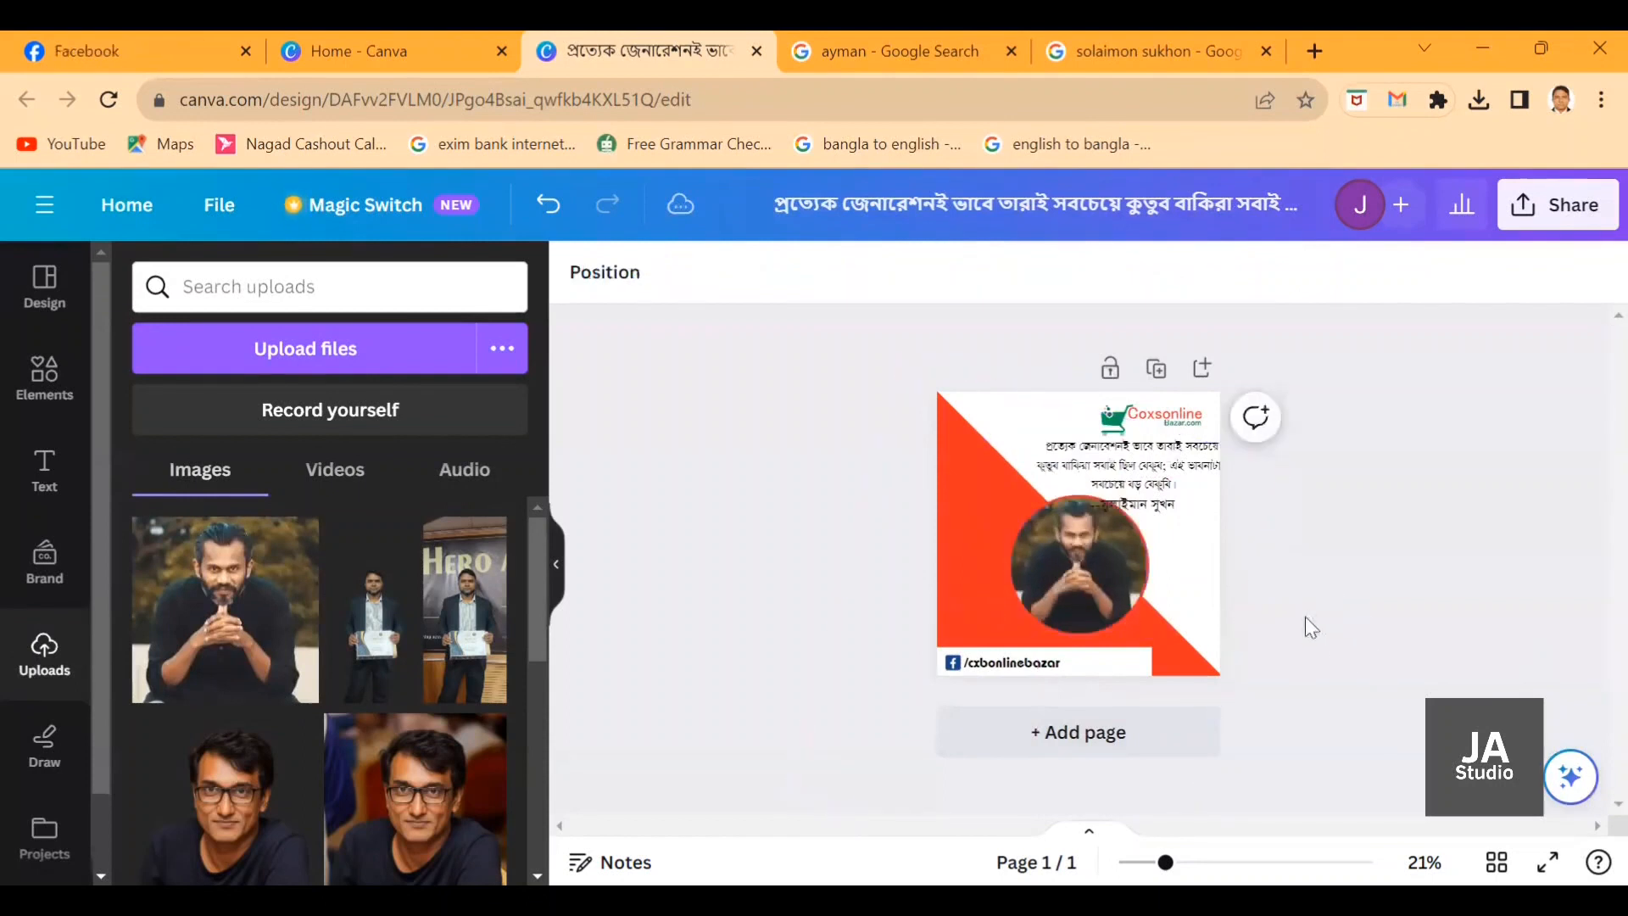
# Change the border colour of the circular photo frame to white from the document colours.
pyautogui.click(1168, 583)
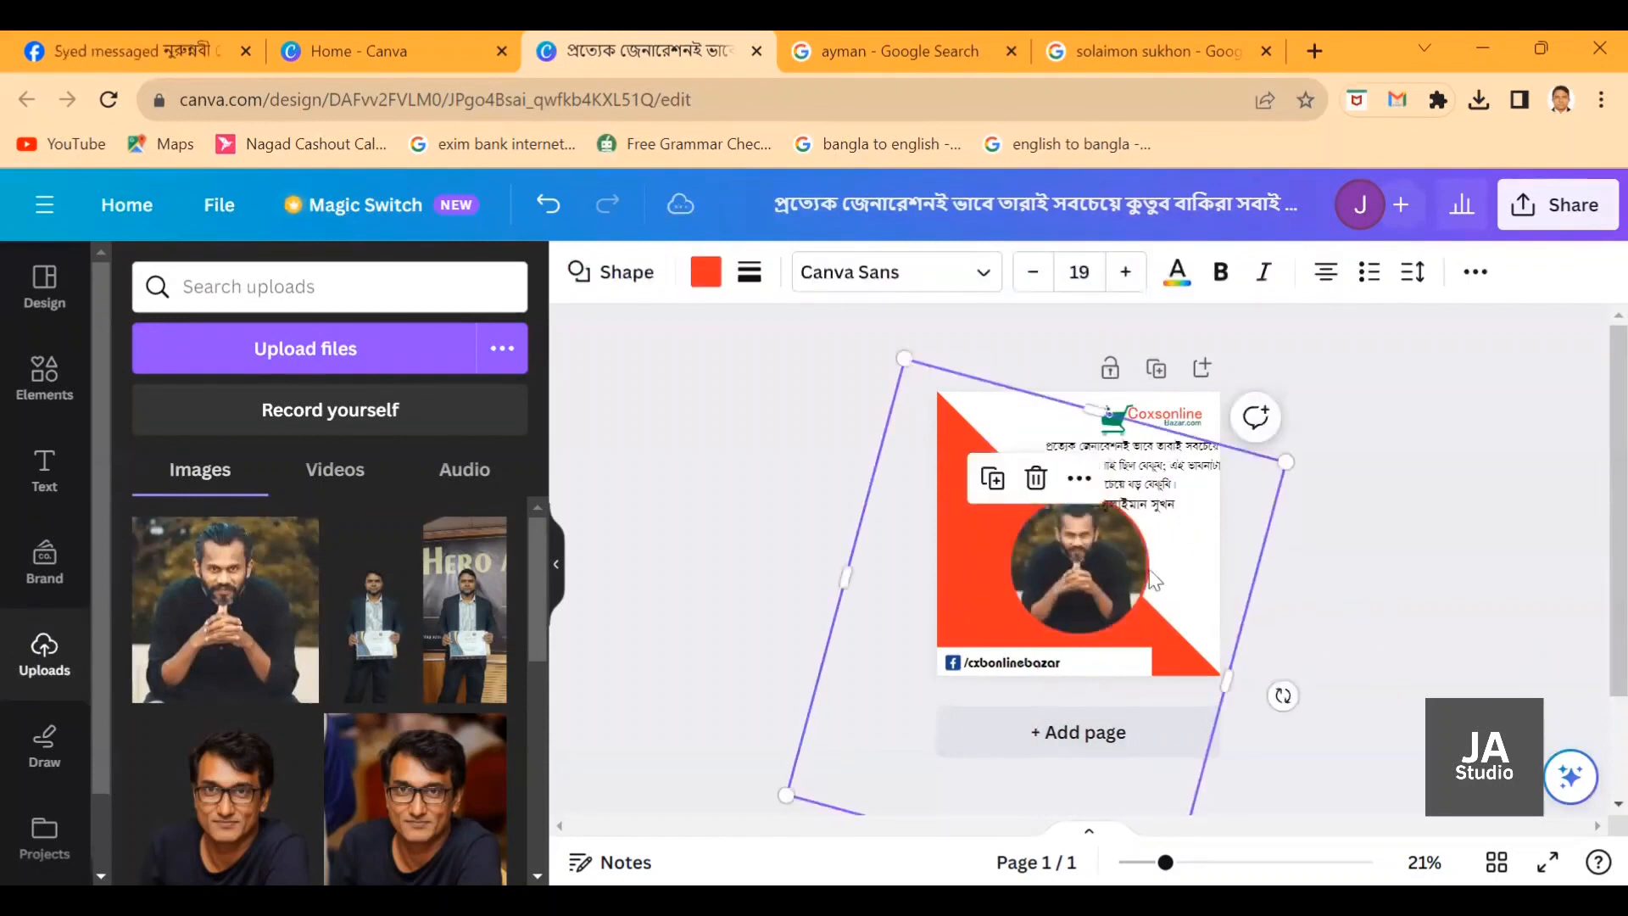
pyautogui.click(1137, 527)
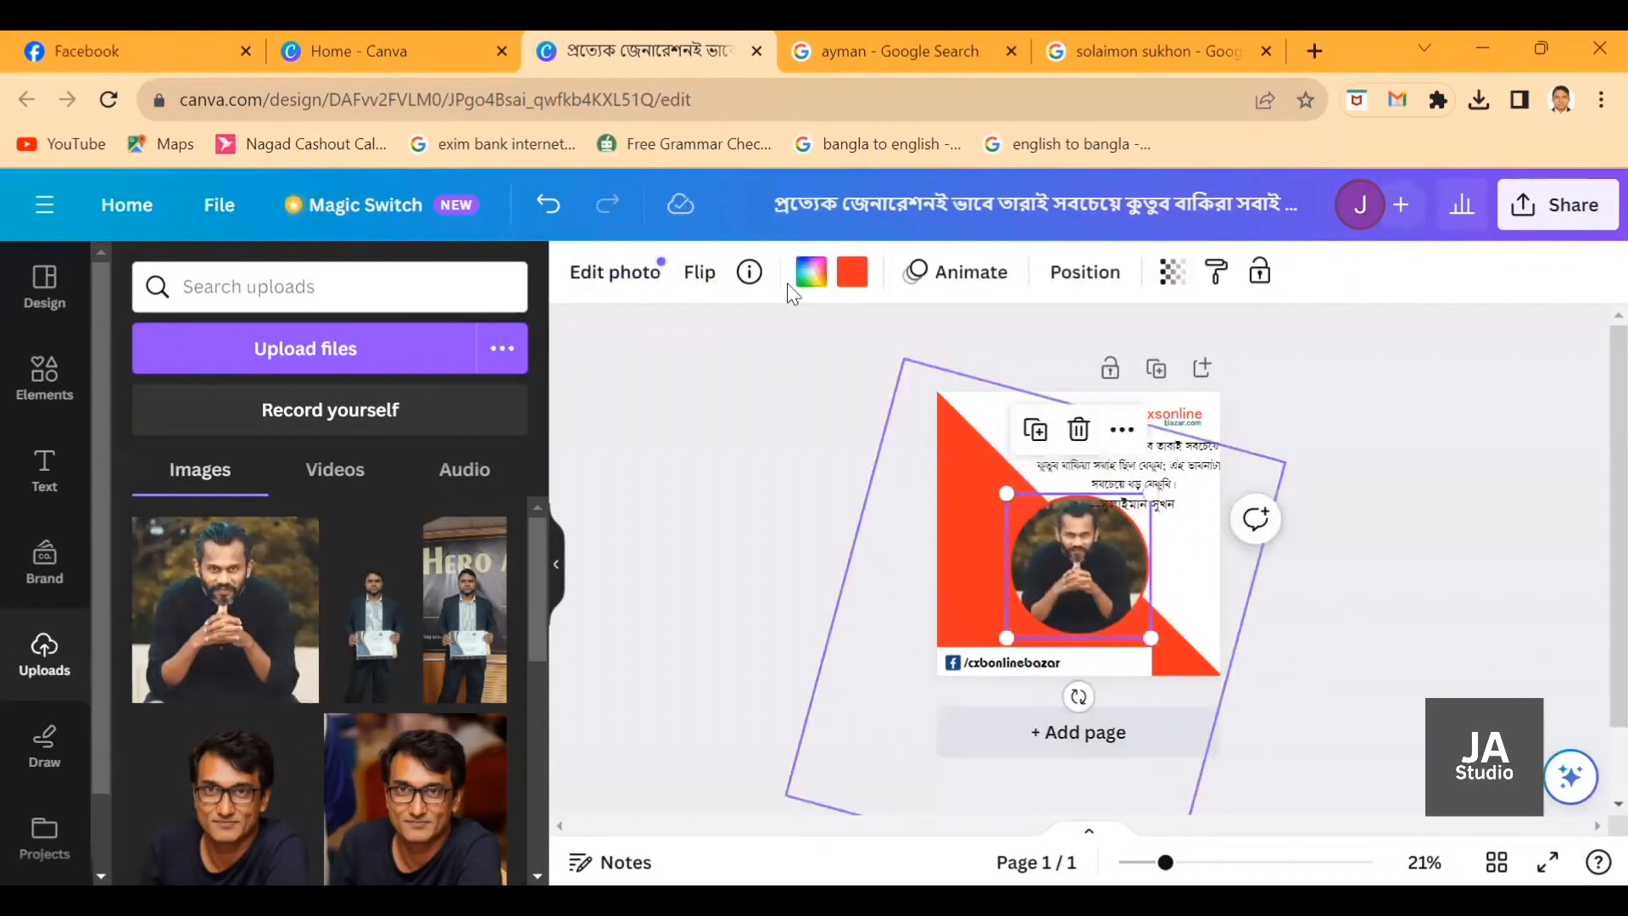
pyautogui.click(852, 272)
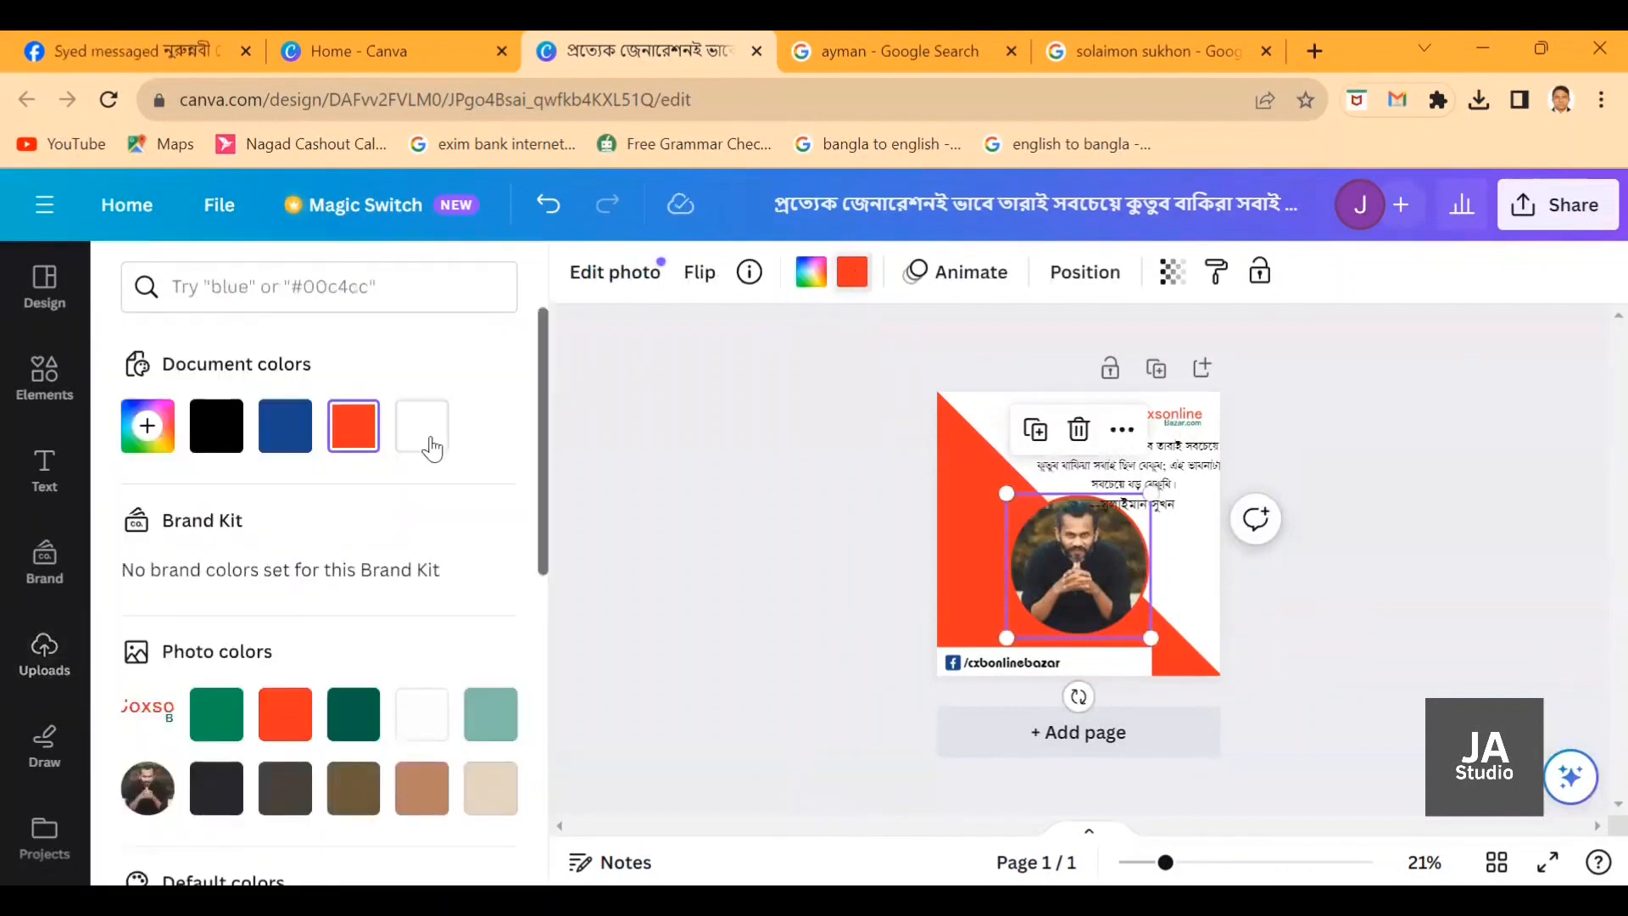
pyautogui.click(422, 426)
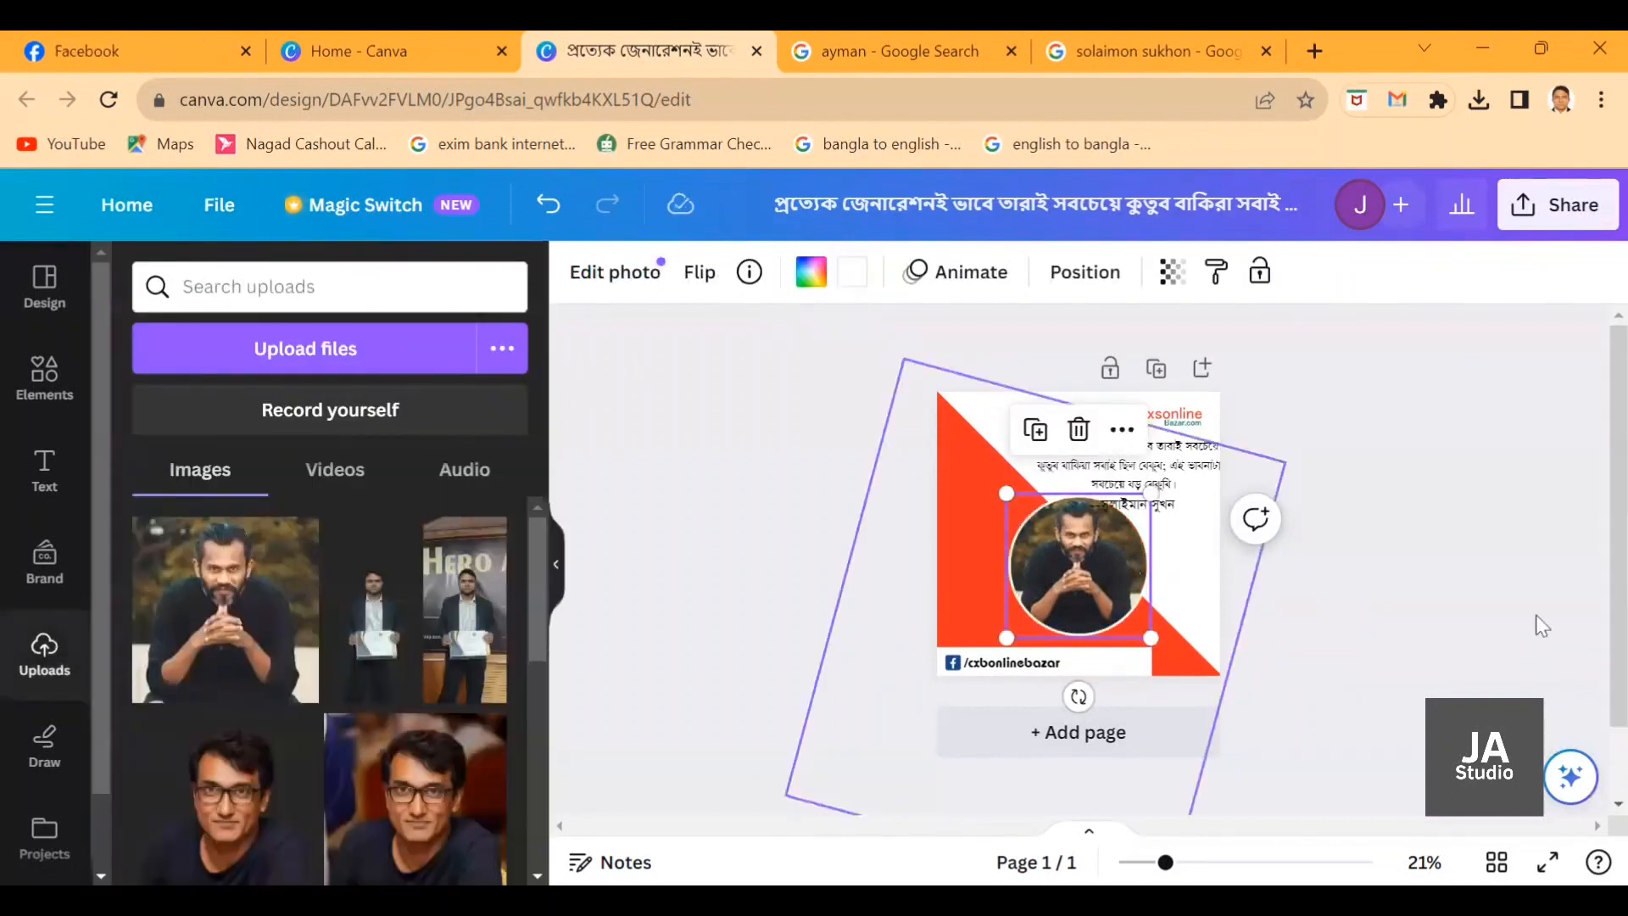
pyautogui.click(1535, 615)
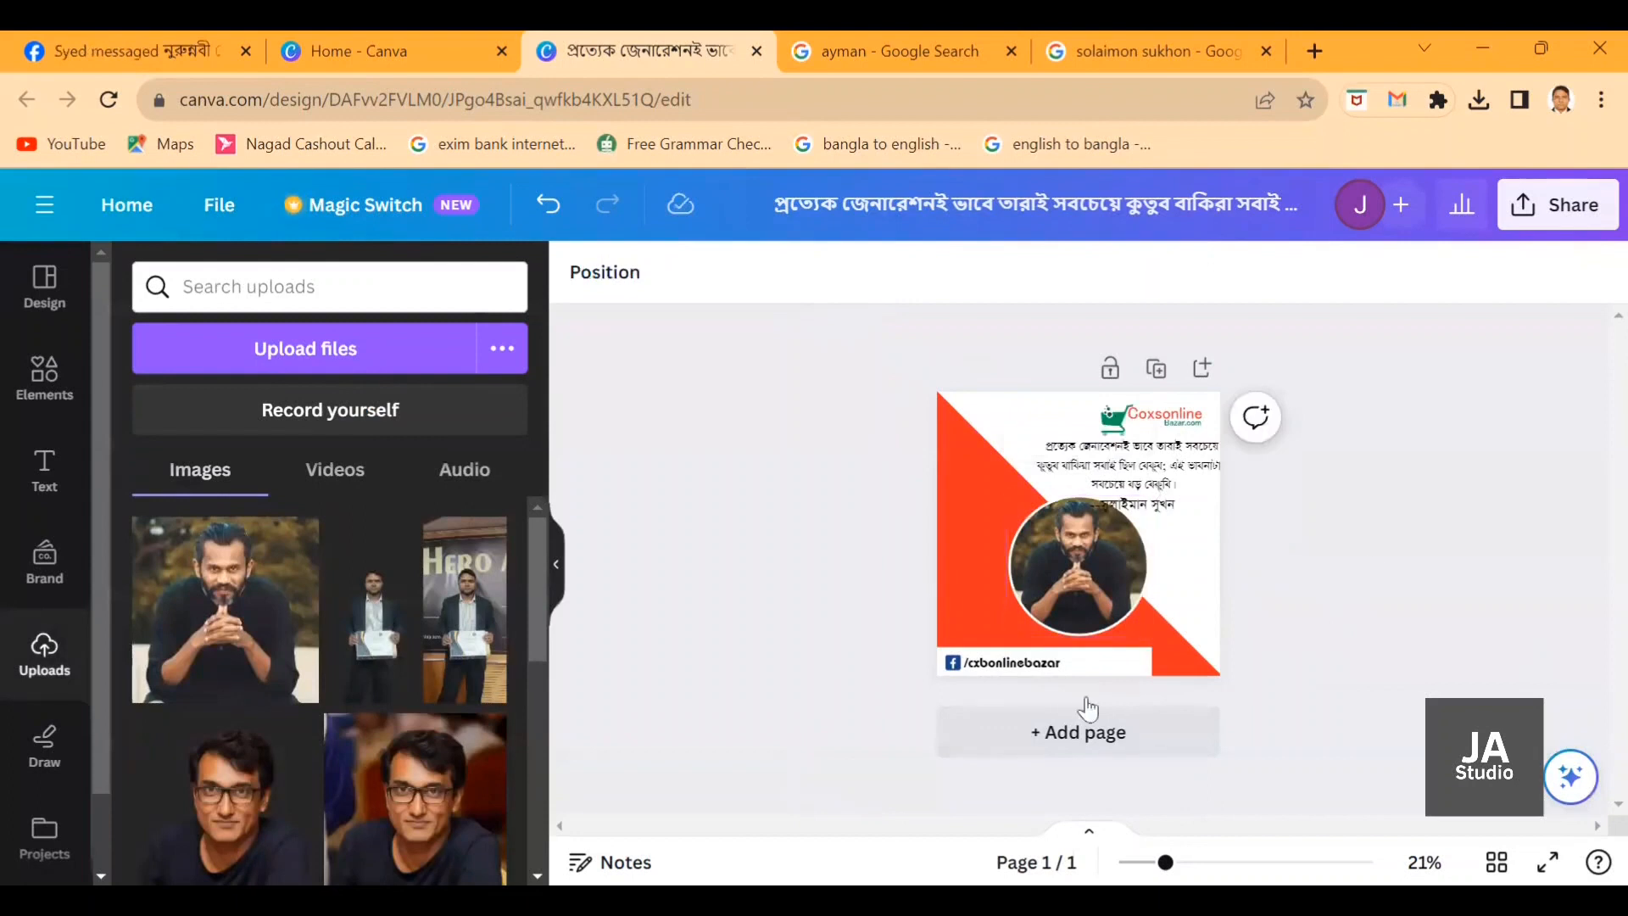
# Widen the quote text box slightly on its left side and move the box a little to the left.
pyautogui.click(1136, 477)
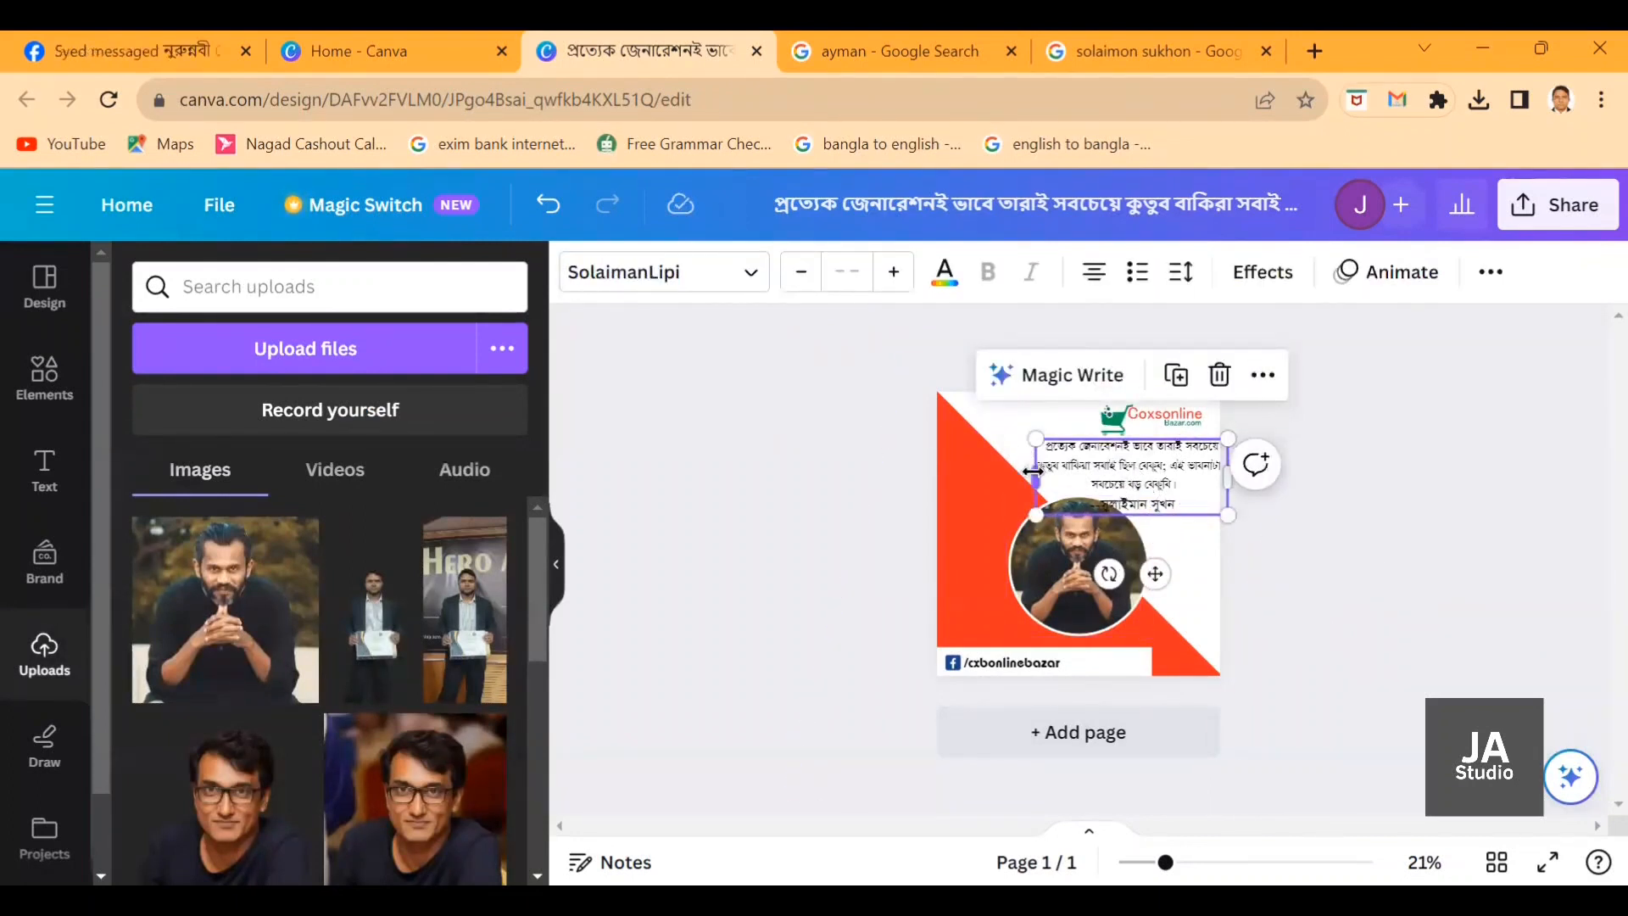
pyautogui.moveTo(1029, 470); pyautogui.dragTo(1021, 471)
pyautogui.click(1260, 546)
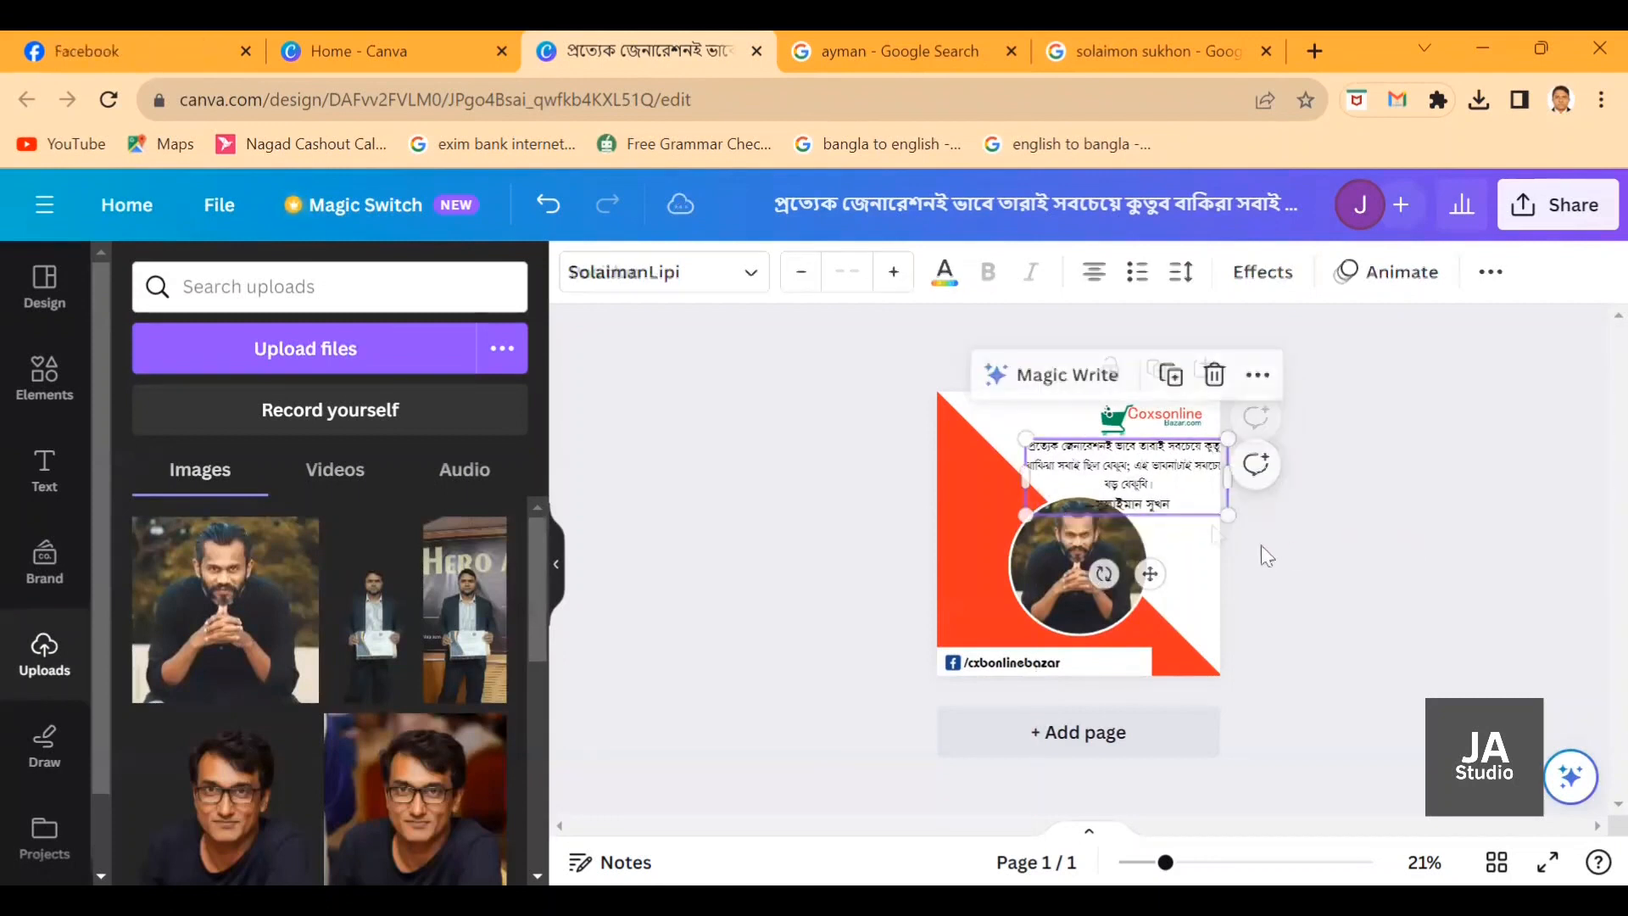
pyautogui.moveTo(1186, 488); pyautogui.dragTo(1168, 484)
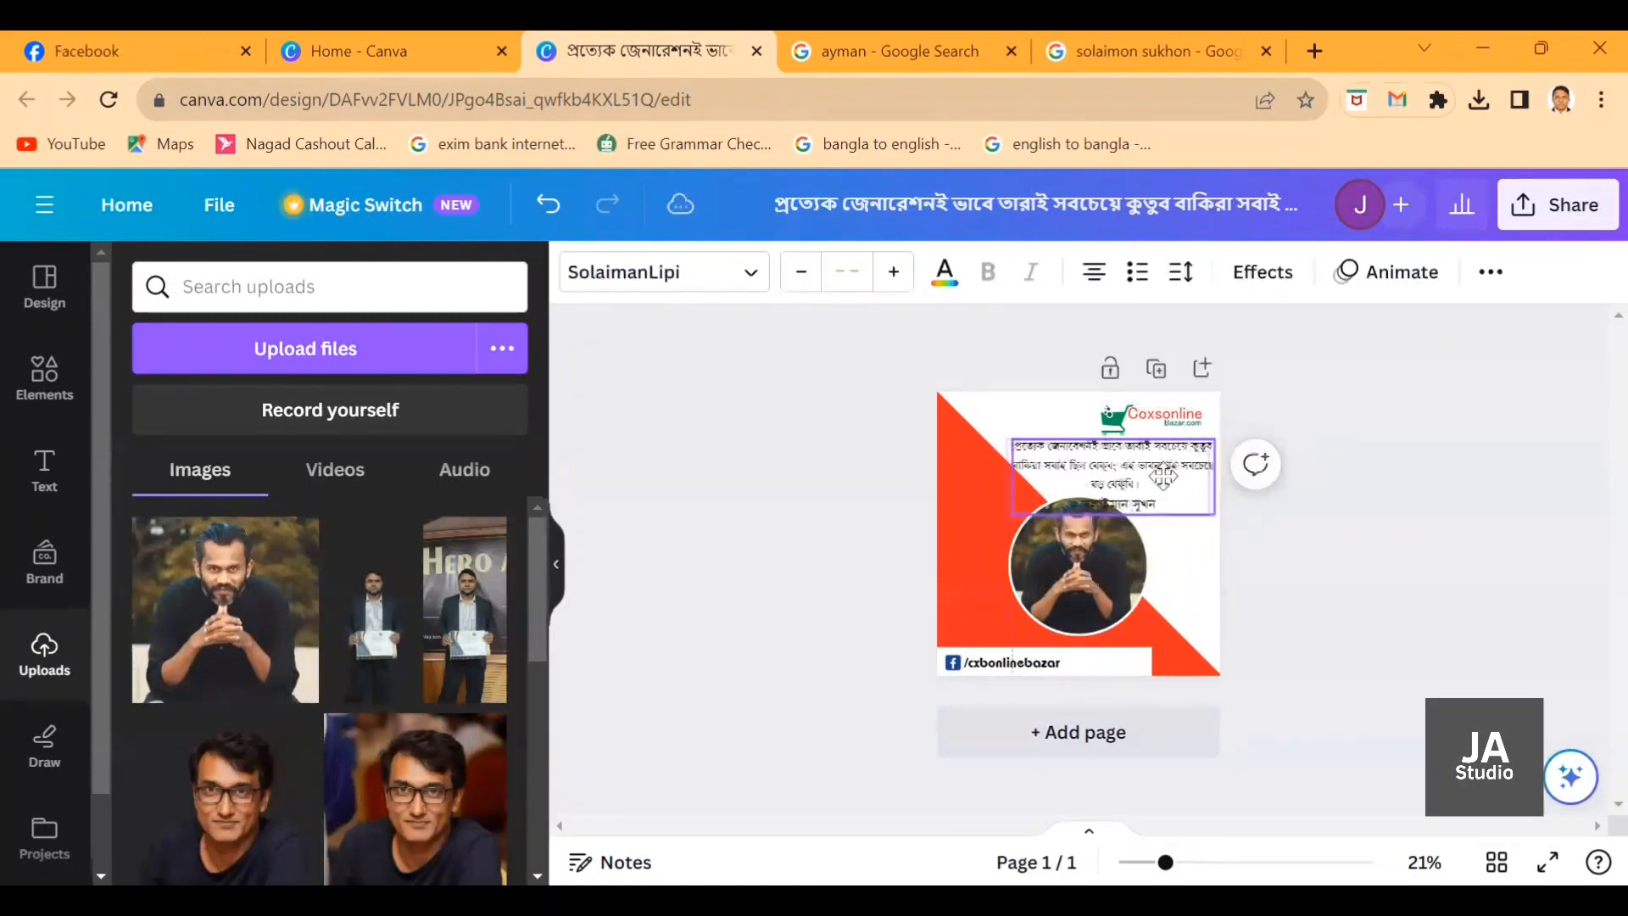
pyautogui.click(1588, 570)
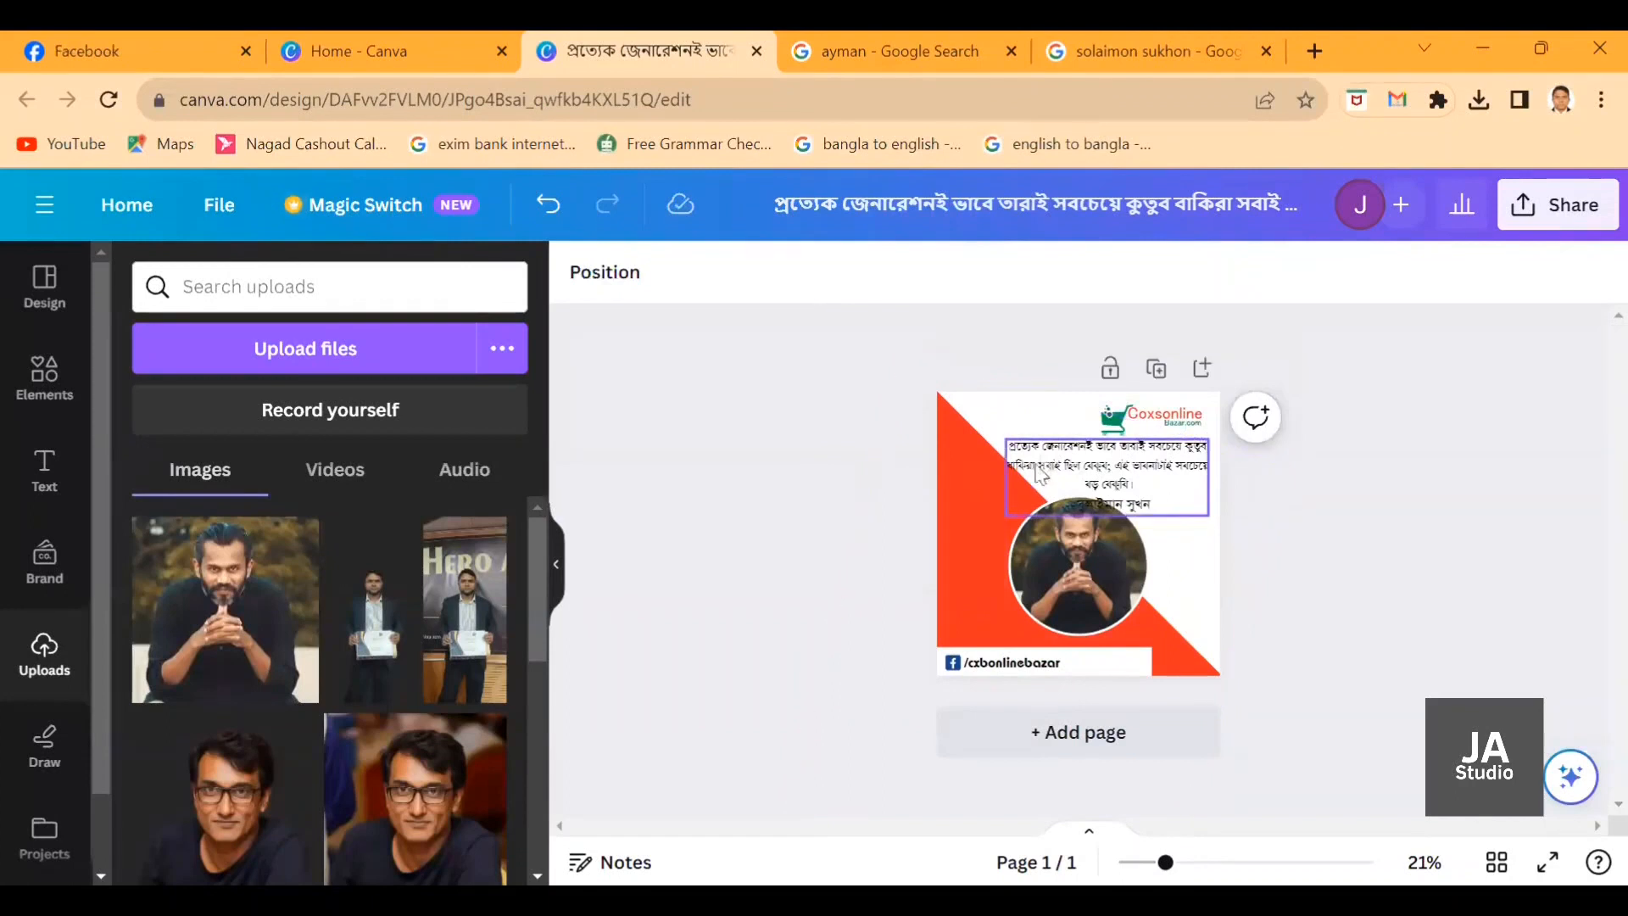
# Join the attribution line onto the end of the Bangla quote in the text box under the logo.
pyautogui.click(1077, 478)
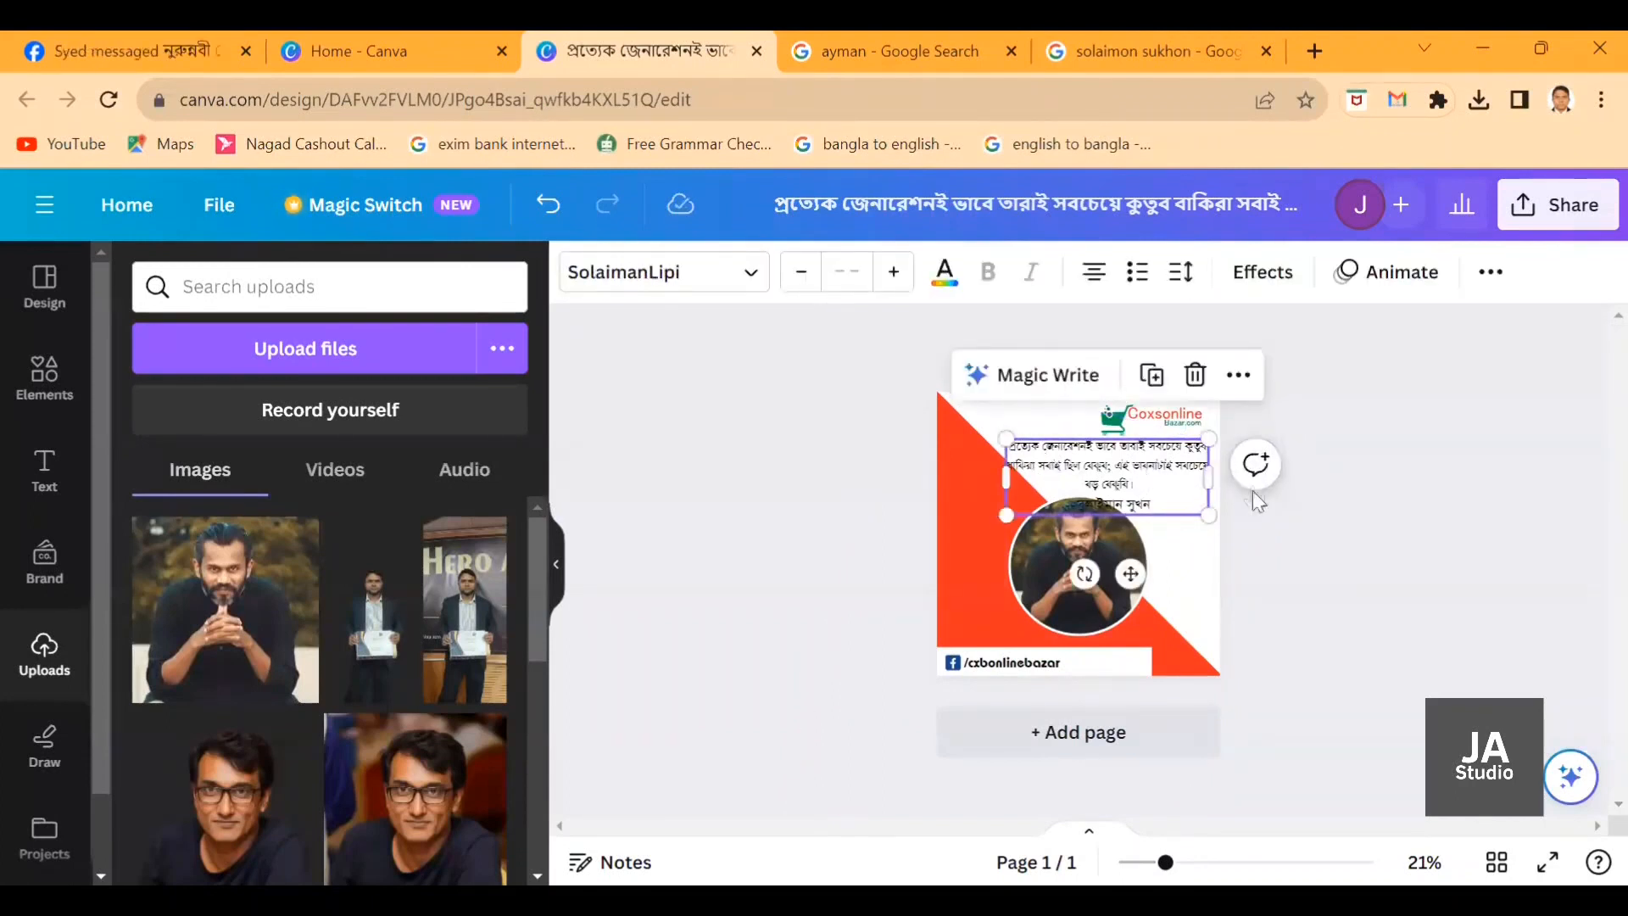
pyautogui.click(1110, 483)
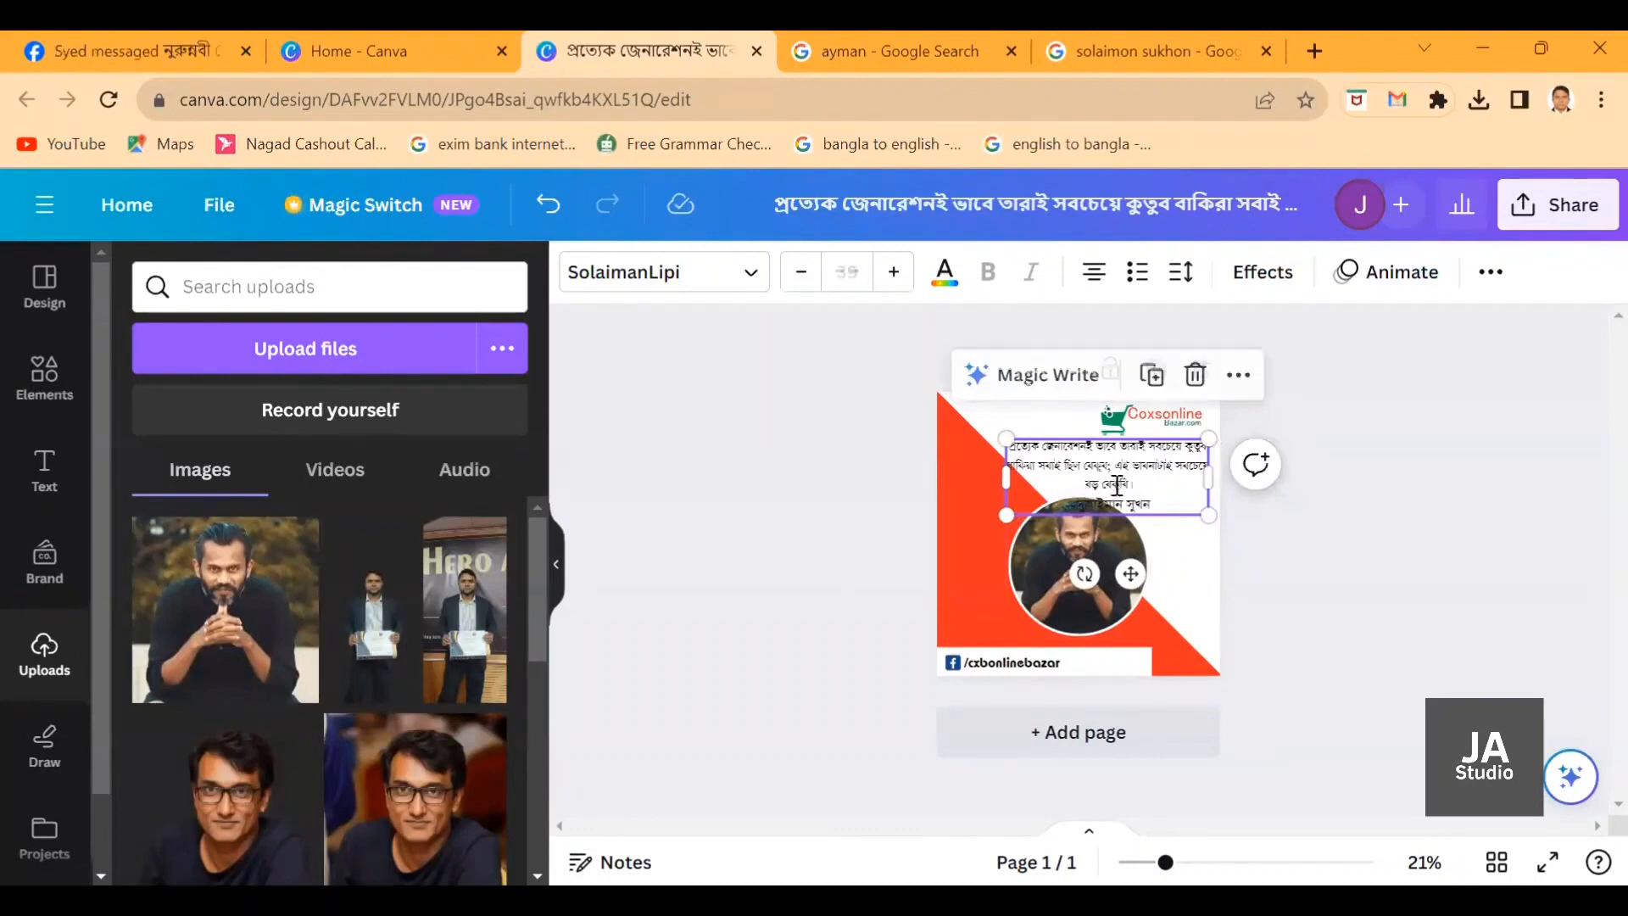
pyautogui.press('Delete')
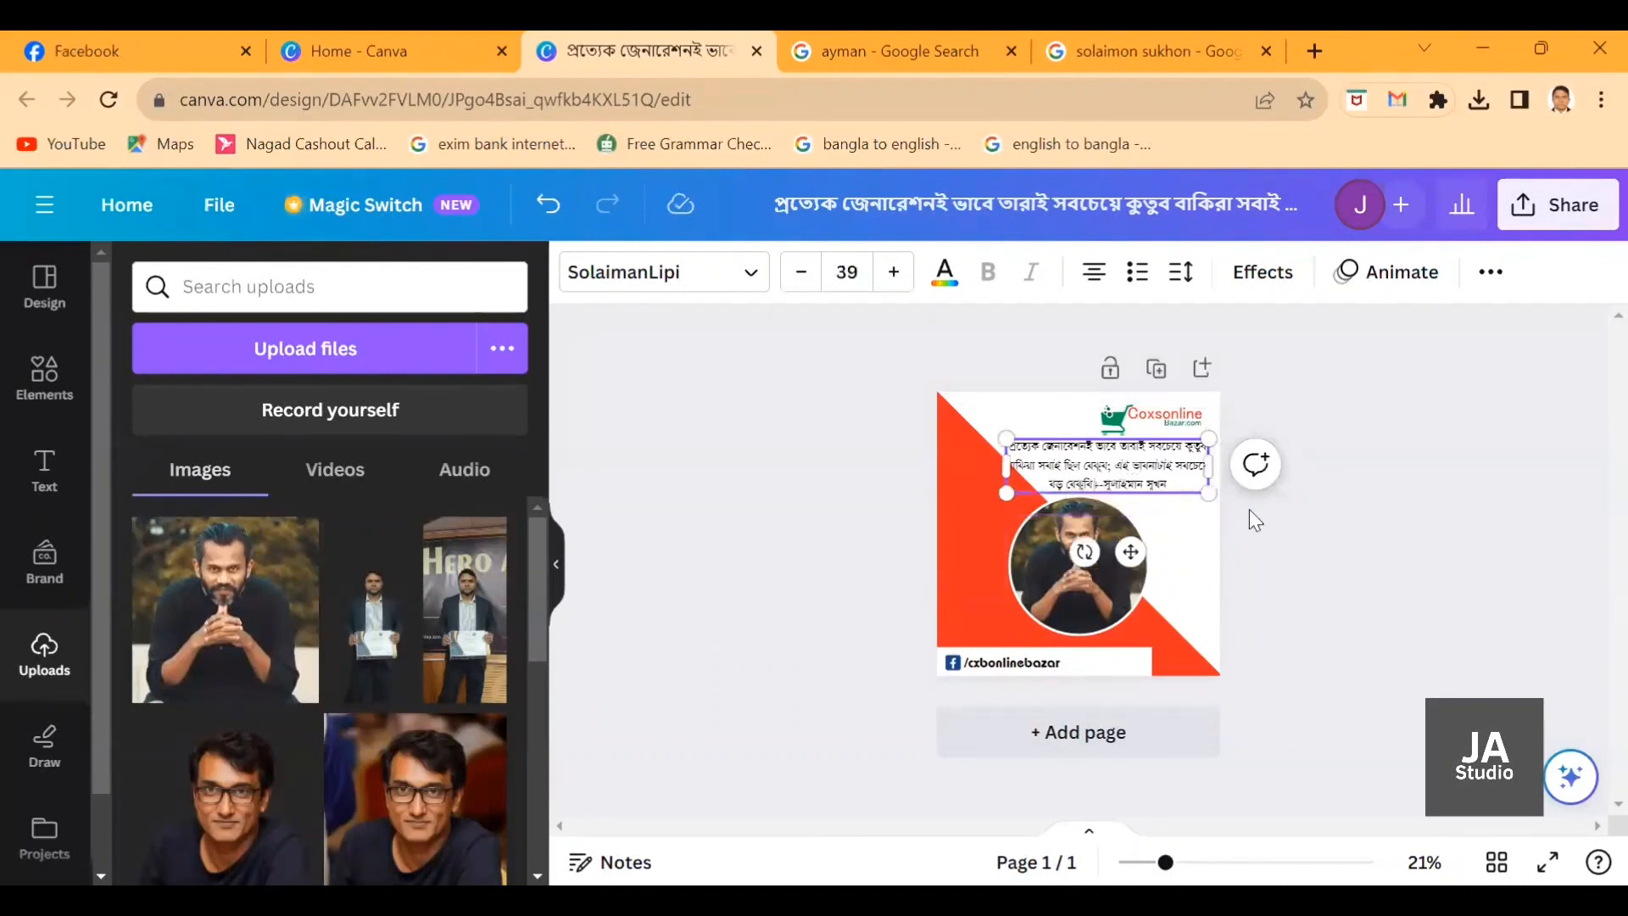
# Shorten the Bangla quote by deleting everything between "ছিল" and the attribution dash.
pyautogui.press('BackSpace')
pyautogui.press('BackSpace')
pyautogui.press('BackSpace')
pyautogui.press('BackSpace')
pyautogui.press('BackSpace')
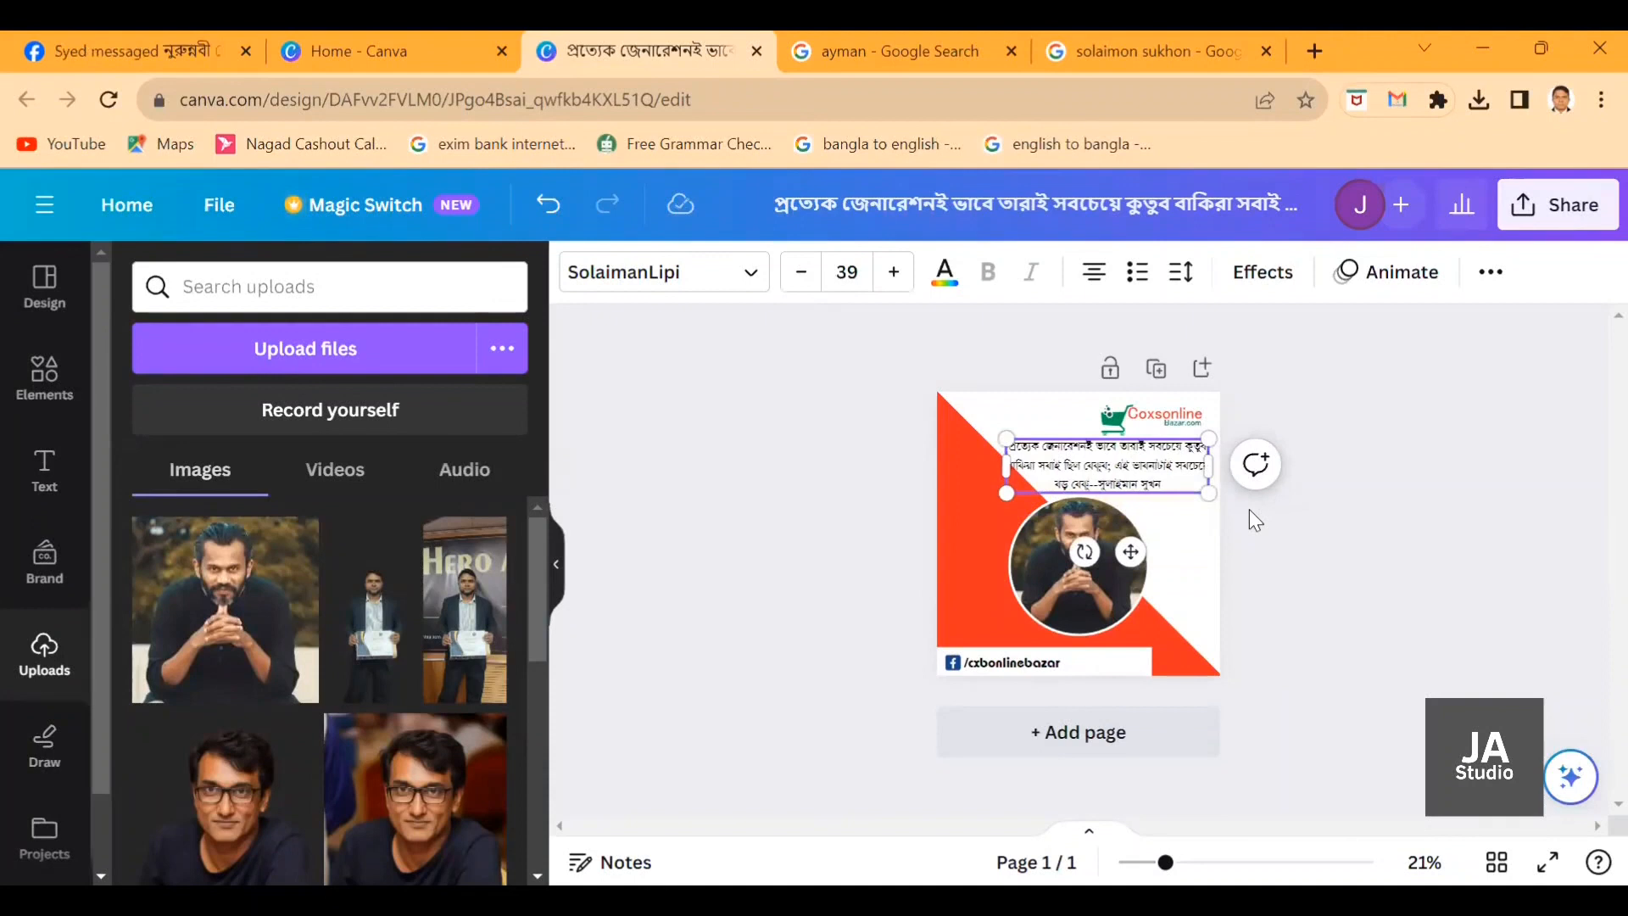
pyautogui.press('BackSpace')
pyautogui.press('BackSpace')
pyautogui.press('BackSpace')
pyautogui.press('BackSpace')
pyautogui.press('BackSpace')
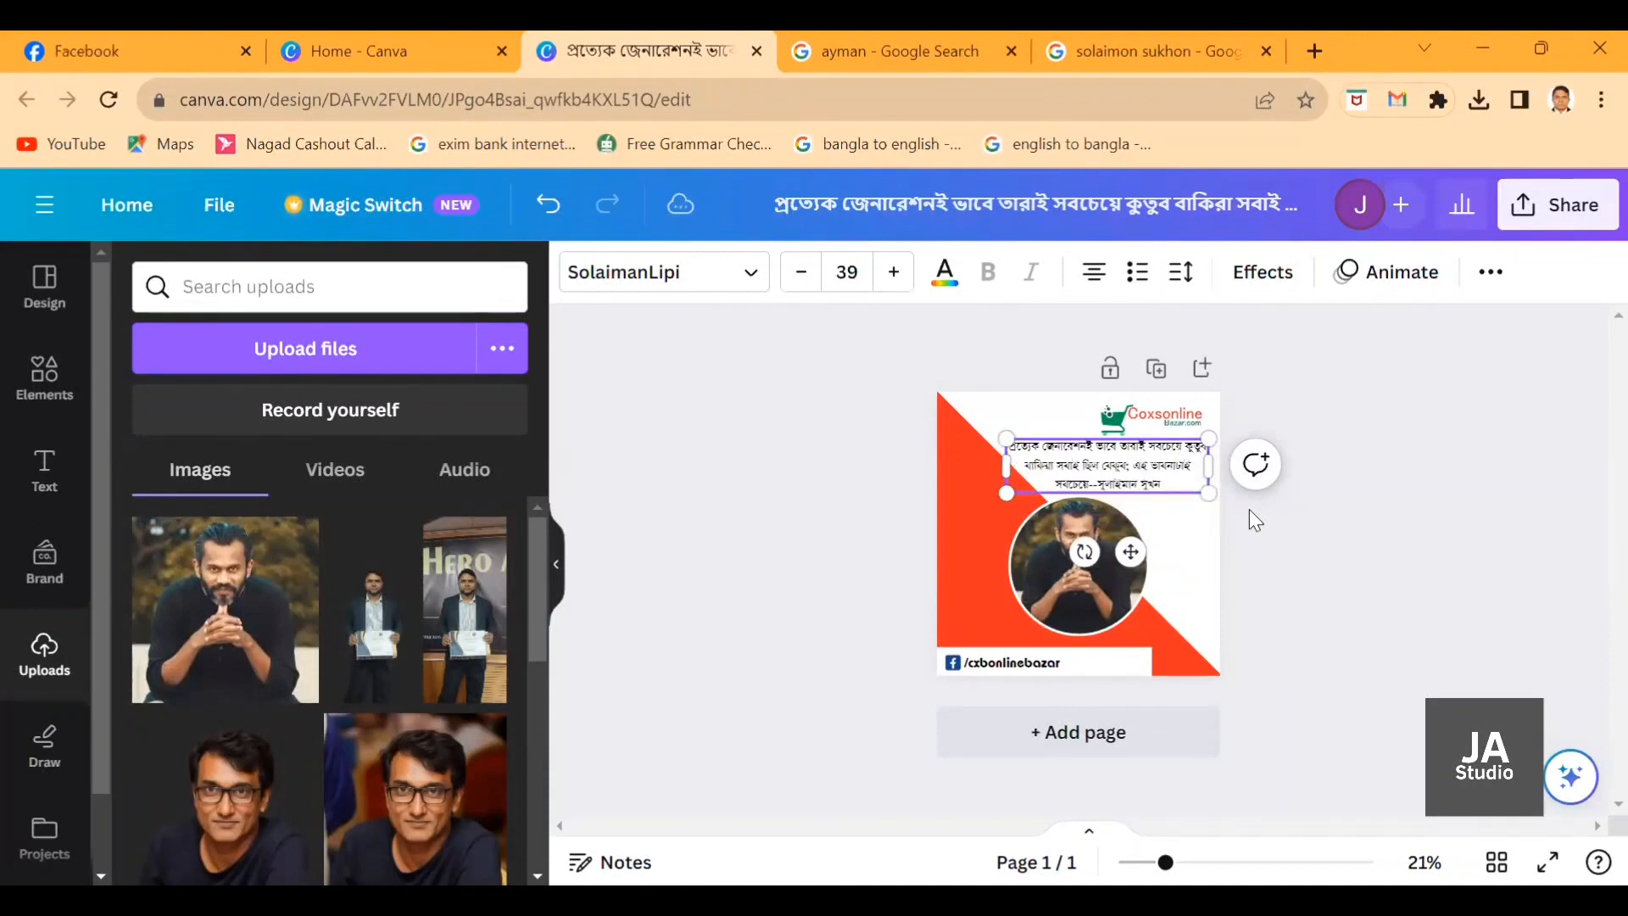
pyautogui.press('BackSpace')
pyautogui.press('BackSpace')
pyautogui.press('BackSpace')
pyautogui.press('BackSpace')
pyautogui.press('BackSpace')
pyautogui.press('BackSpace')
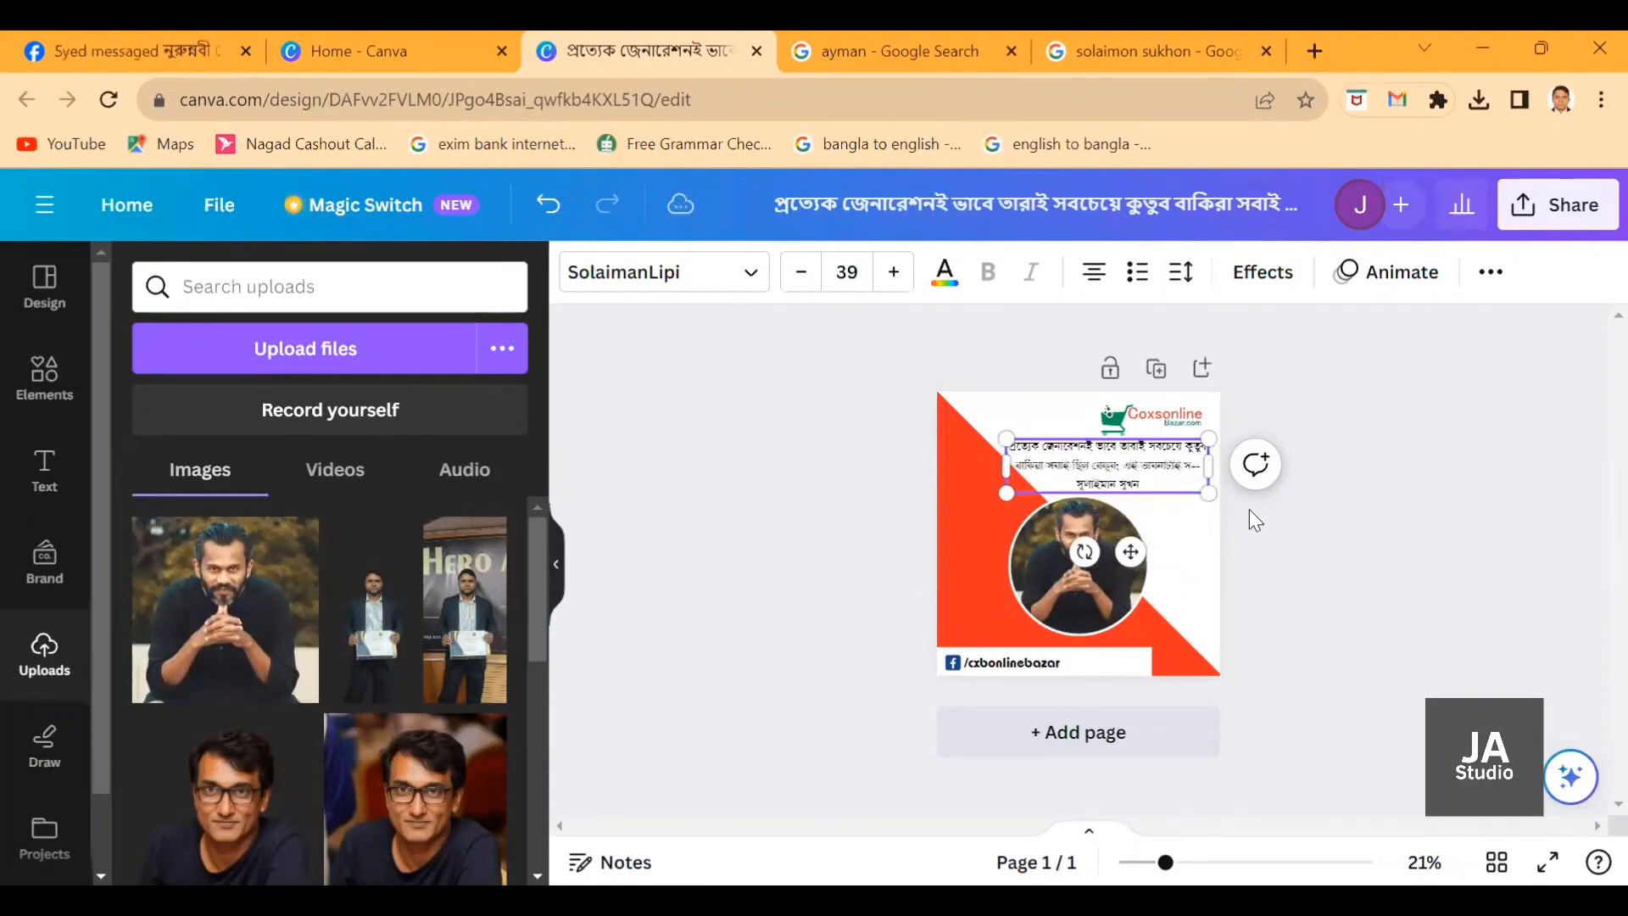
pyautogui.press('BackSpace')
pyautogui.press('BackSpace')
pyautogui.press('BackSpace')
pyautogui.press('BackSpace')
pyautogui.press('BackSpace')
pyautogui.press('BackSpace')
pyautogui.press('BackSpace')
pyautogui.press('BackSpace')
pyautogui.press('BackSpace')
pyautogui.press('BackSpace')
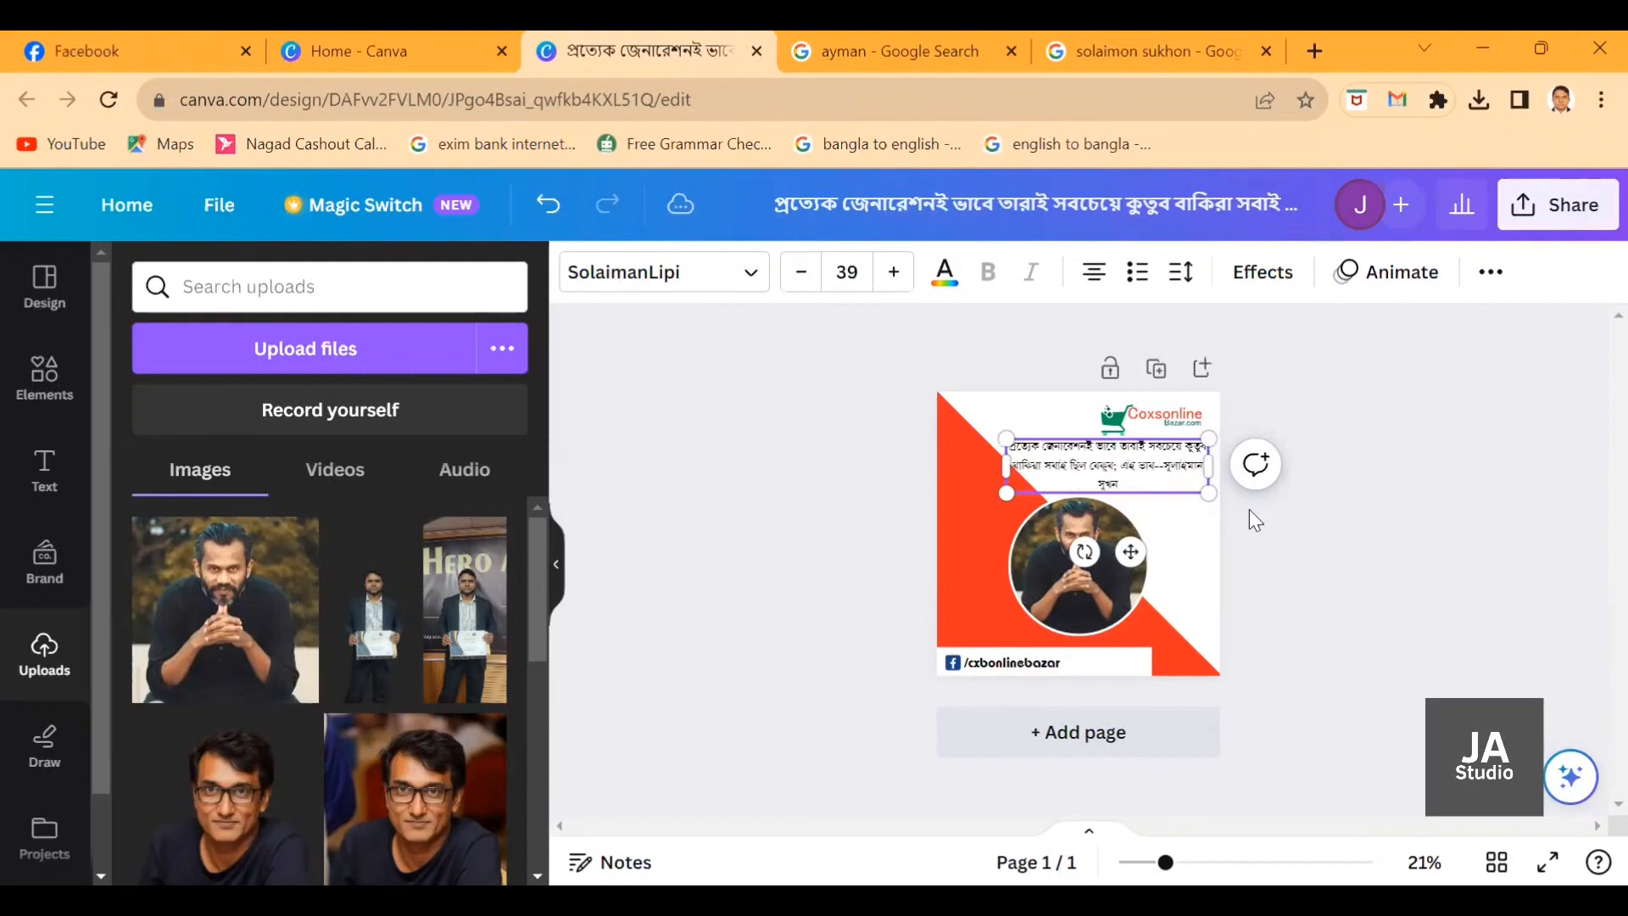
pyautogui.press('BackSpace')
pyautogui.press('BackSpace')
pyautogui.press('BackSpace')
pyautogui.press('BackSpace')
pyautogui.press('BackSpace')
pyautogui.press('BackSpace')
pyautogui.press('BackSpace')
pyautogui.press('BackSpace')
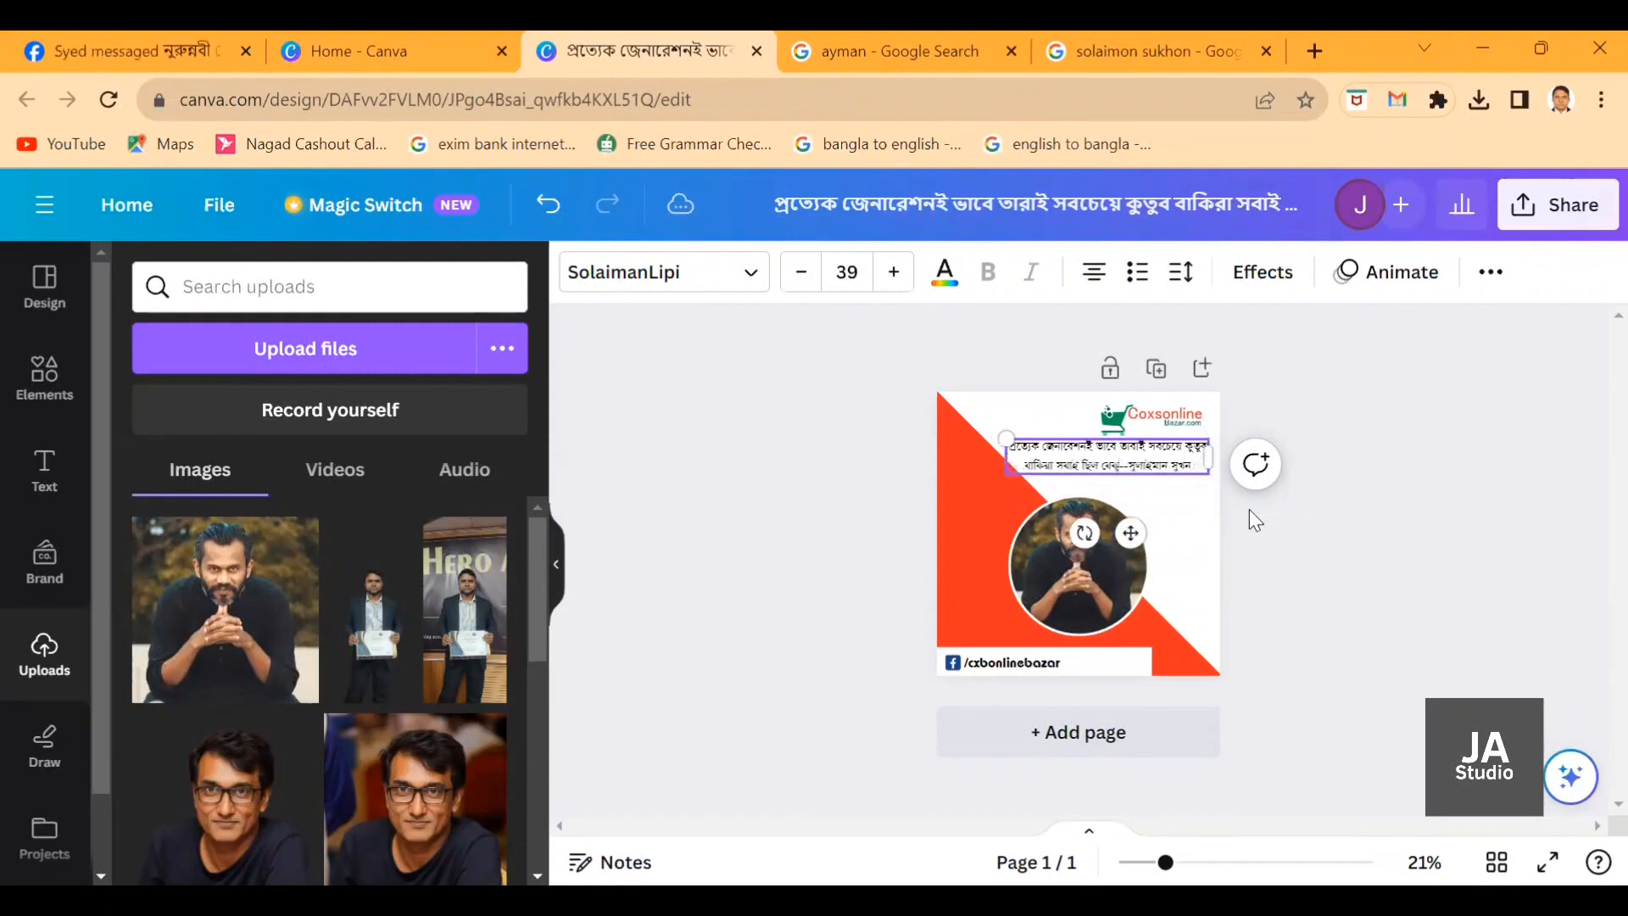
pyautogui.write('.')
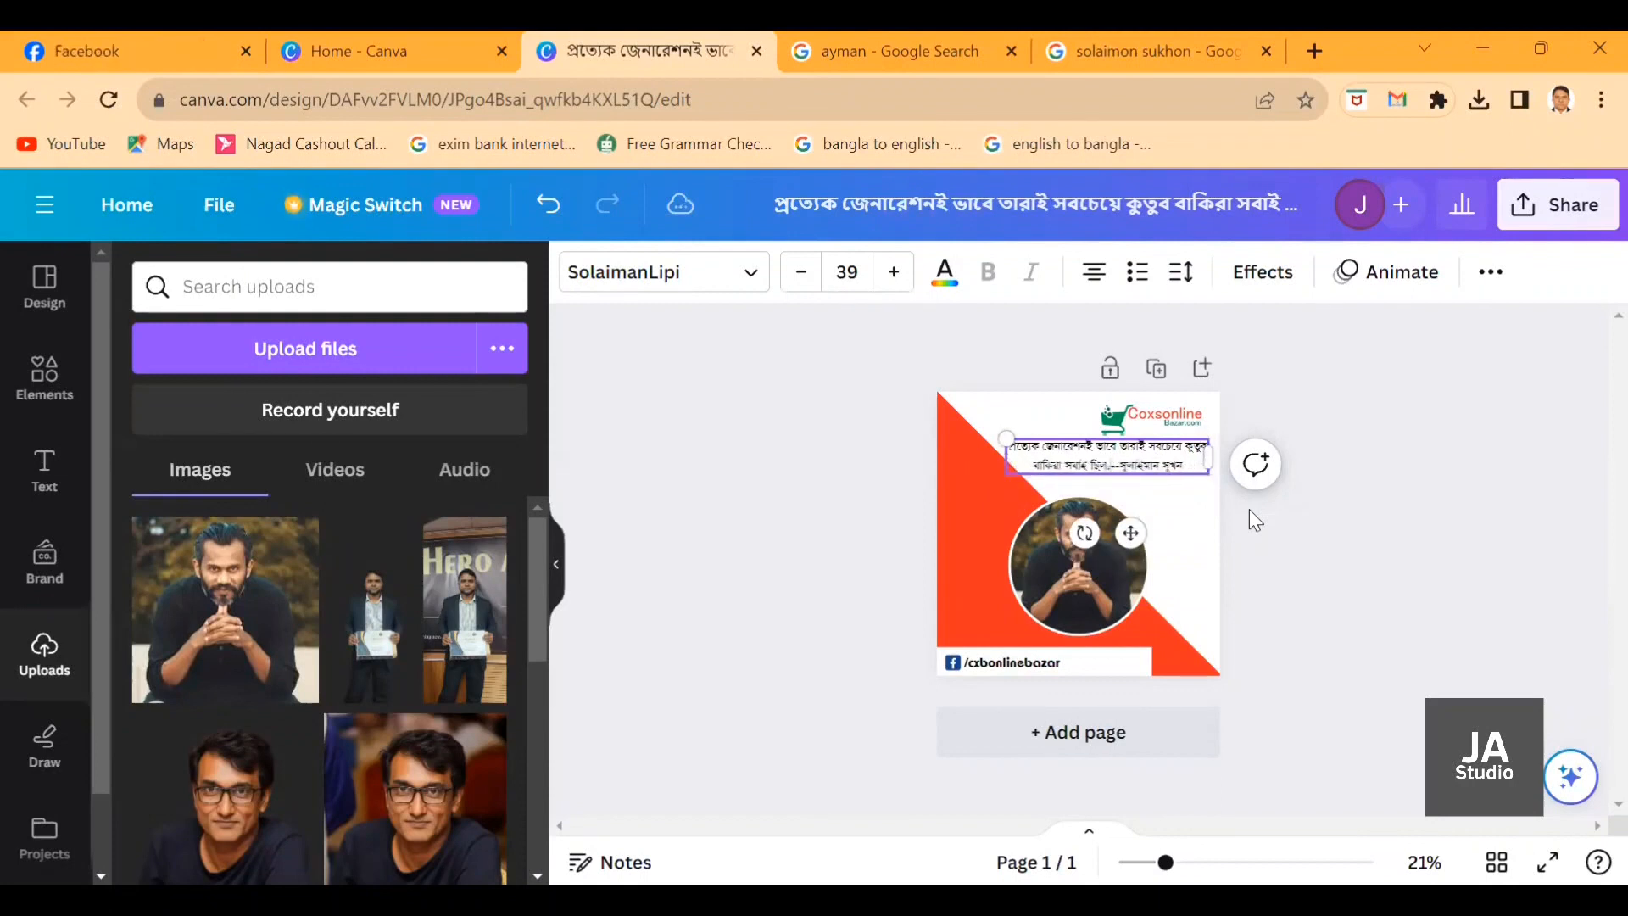
pyautogui.press('BackSpace')
pyautogui.press('BackSpace')
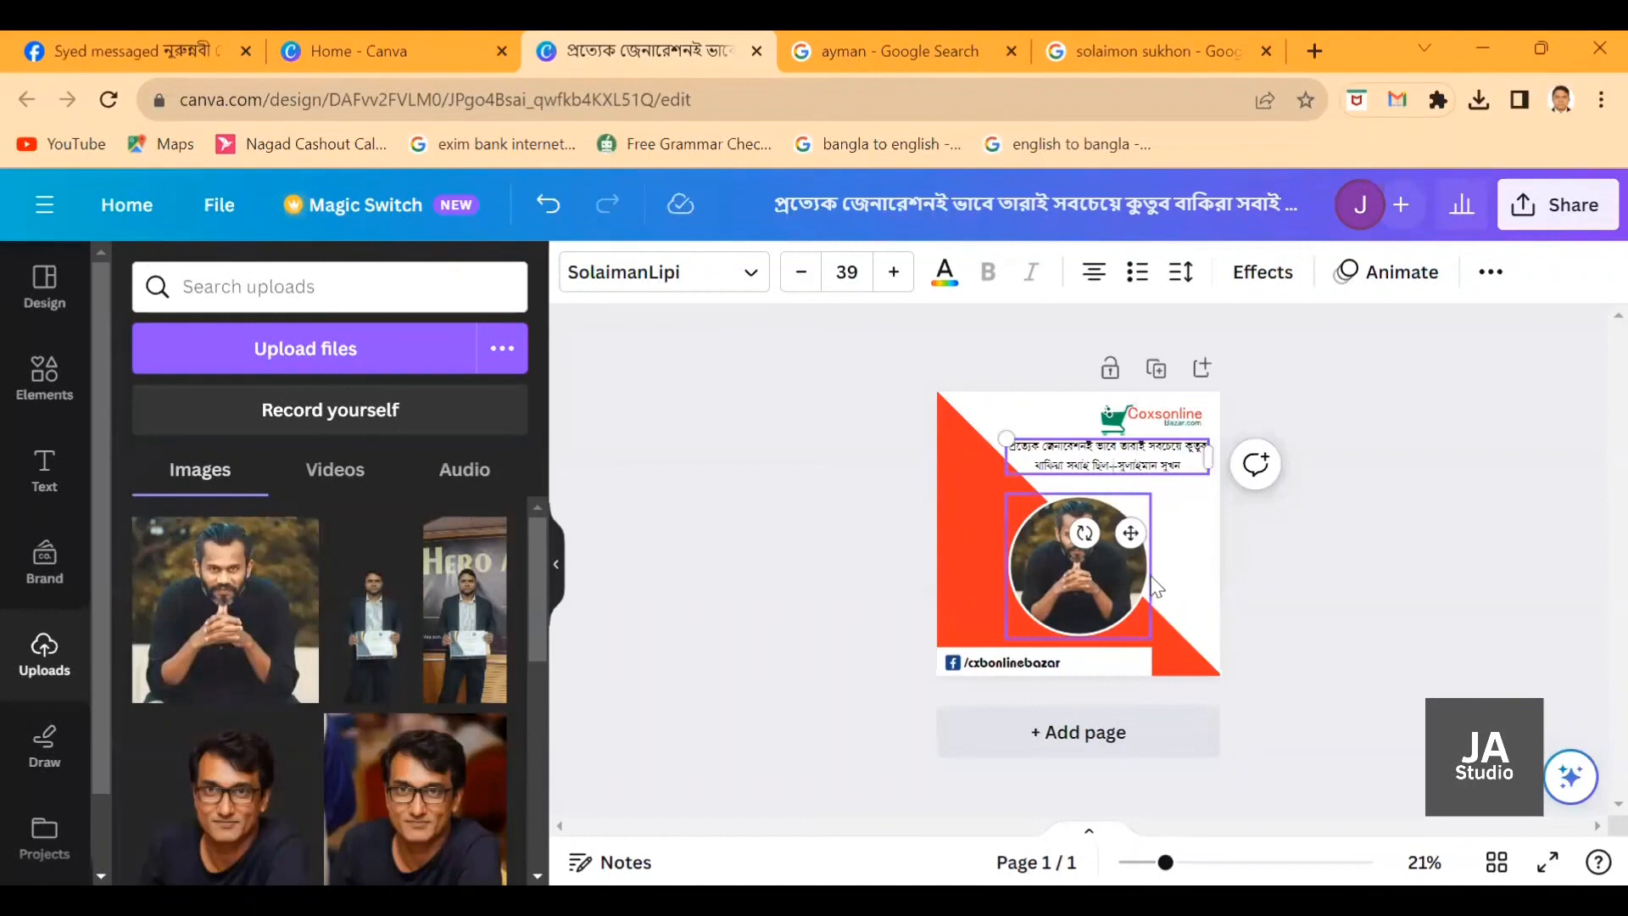
# Put the attribution on its own line below the quote and break the quote's first line after "তারাই".
pyautogui.press('Return')
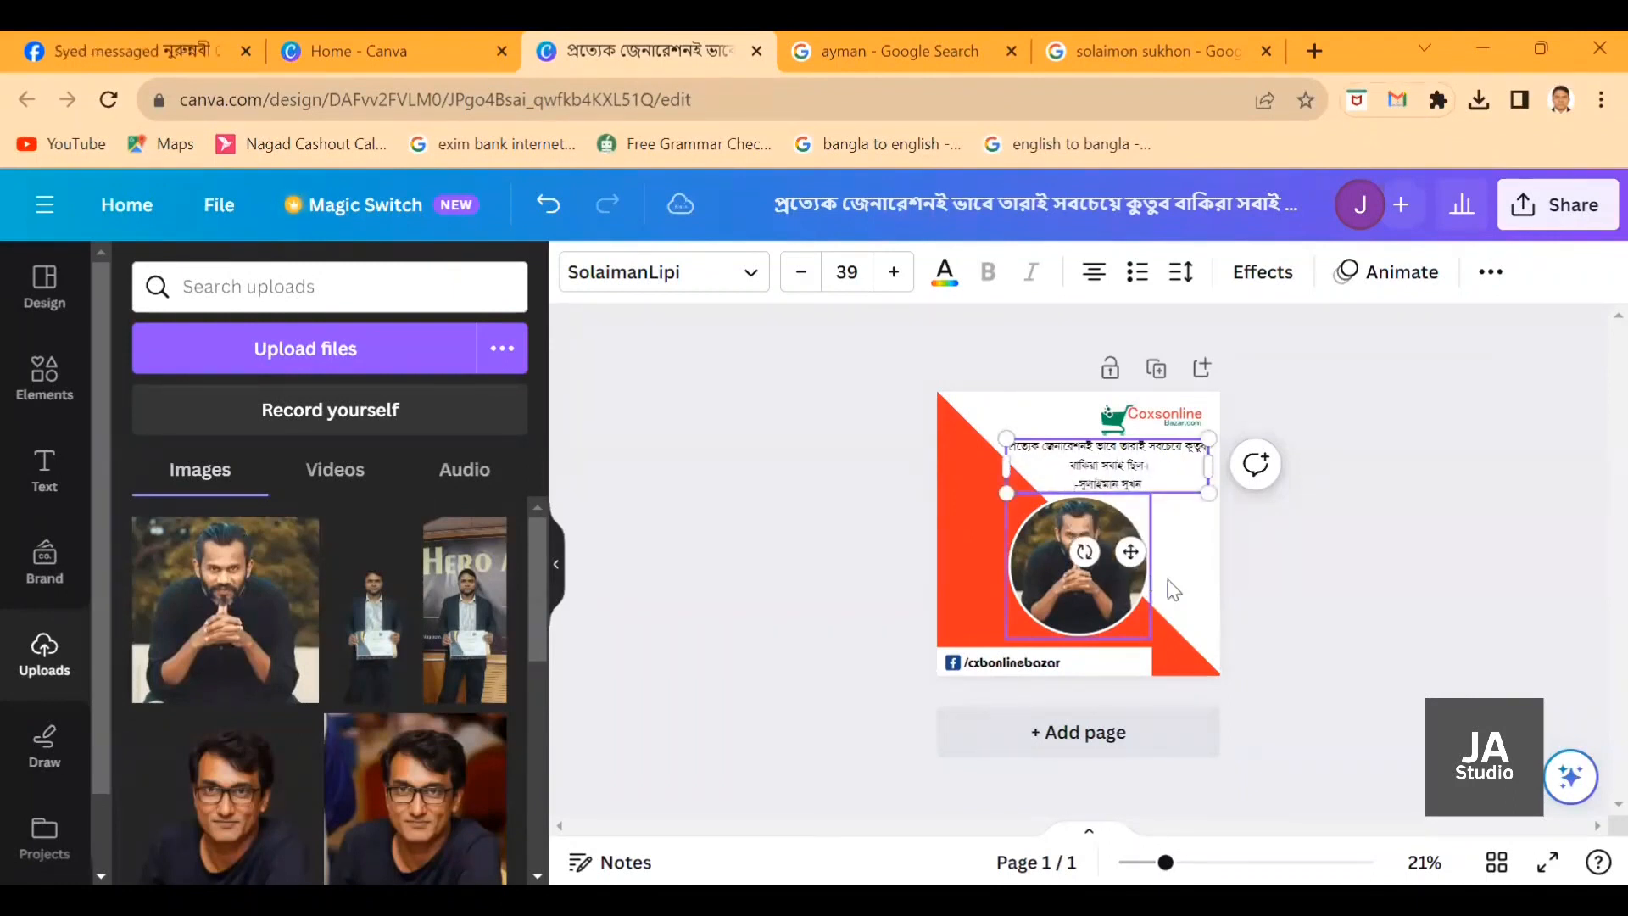
pyautogui.click(1585, 636)
pyautogui.click(1068, 466)
pyautogui.click(1162, 455)
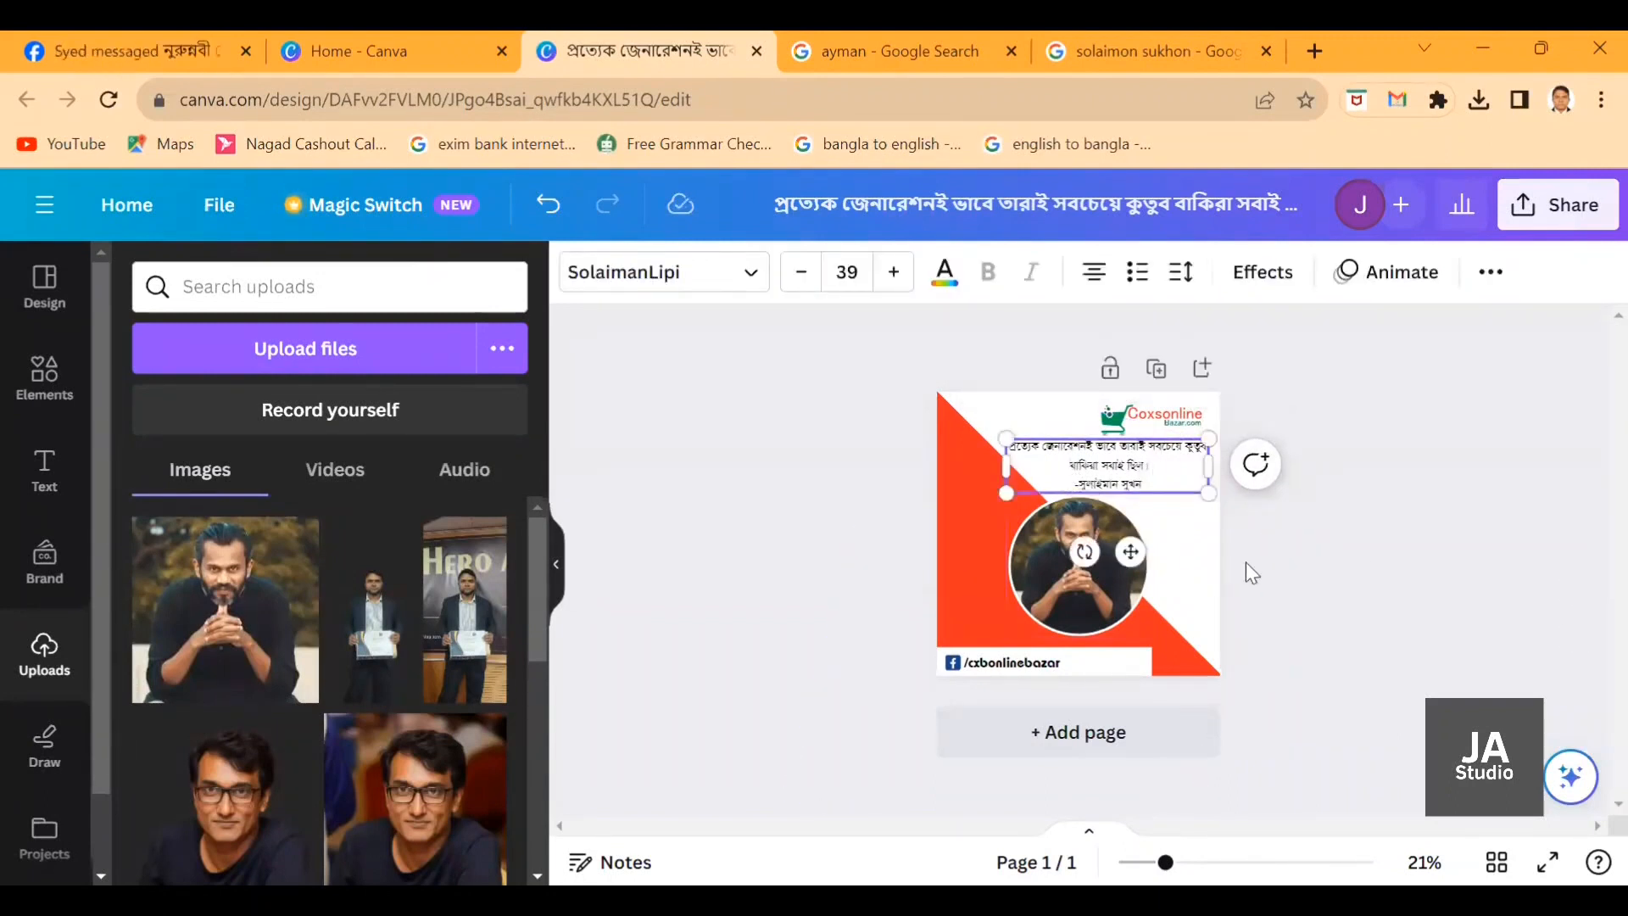
pyautogui.press('Return')
# Shift the quote text box towards the page's right edge just under the logo, and nudge the round photo slightly upward.
pyautogui.click(992, 536)
pyautogui.moveTo(1066, 458); pyautogui.dragTo(1096, 469)
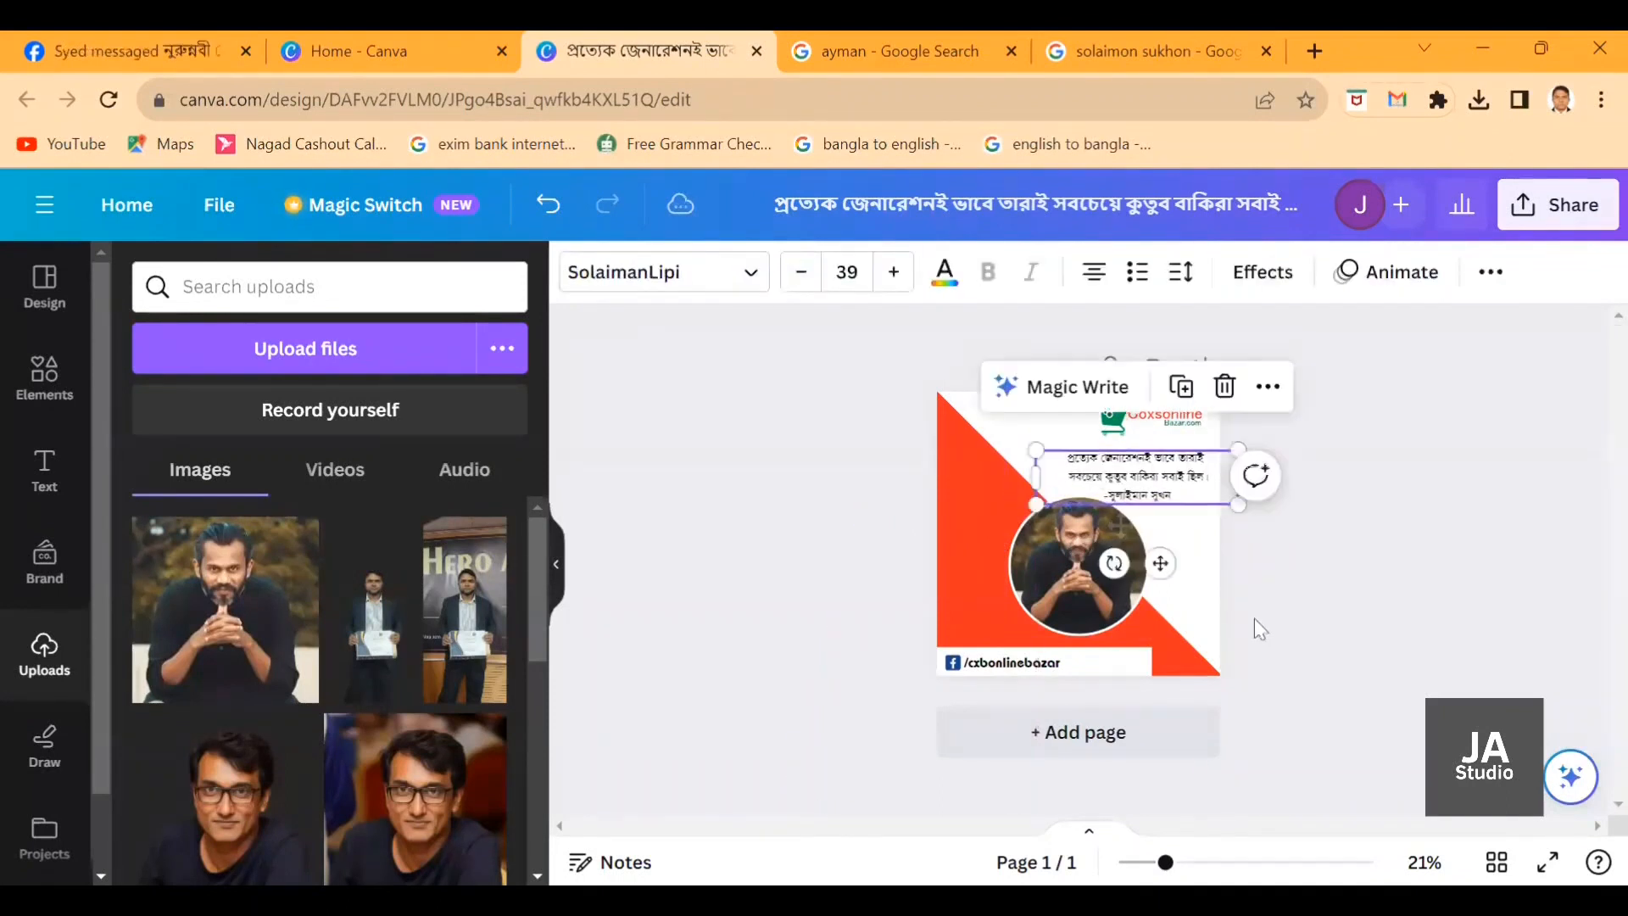
pyautogui.moveTo(1052, 566)
pyautogui.mouseDown()
pyautogui.moveTo(1072, 585)
pyautogui.moveTo(1050, 557)
pyautogui.mouseUp()
pyautogui.moveTo(1150, 482); pyautogui.dragTo(1151, 434)
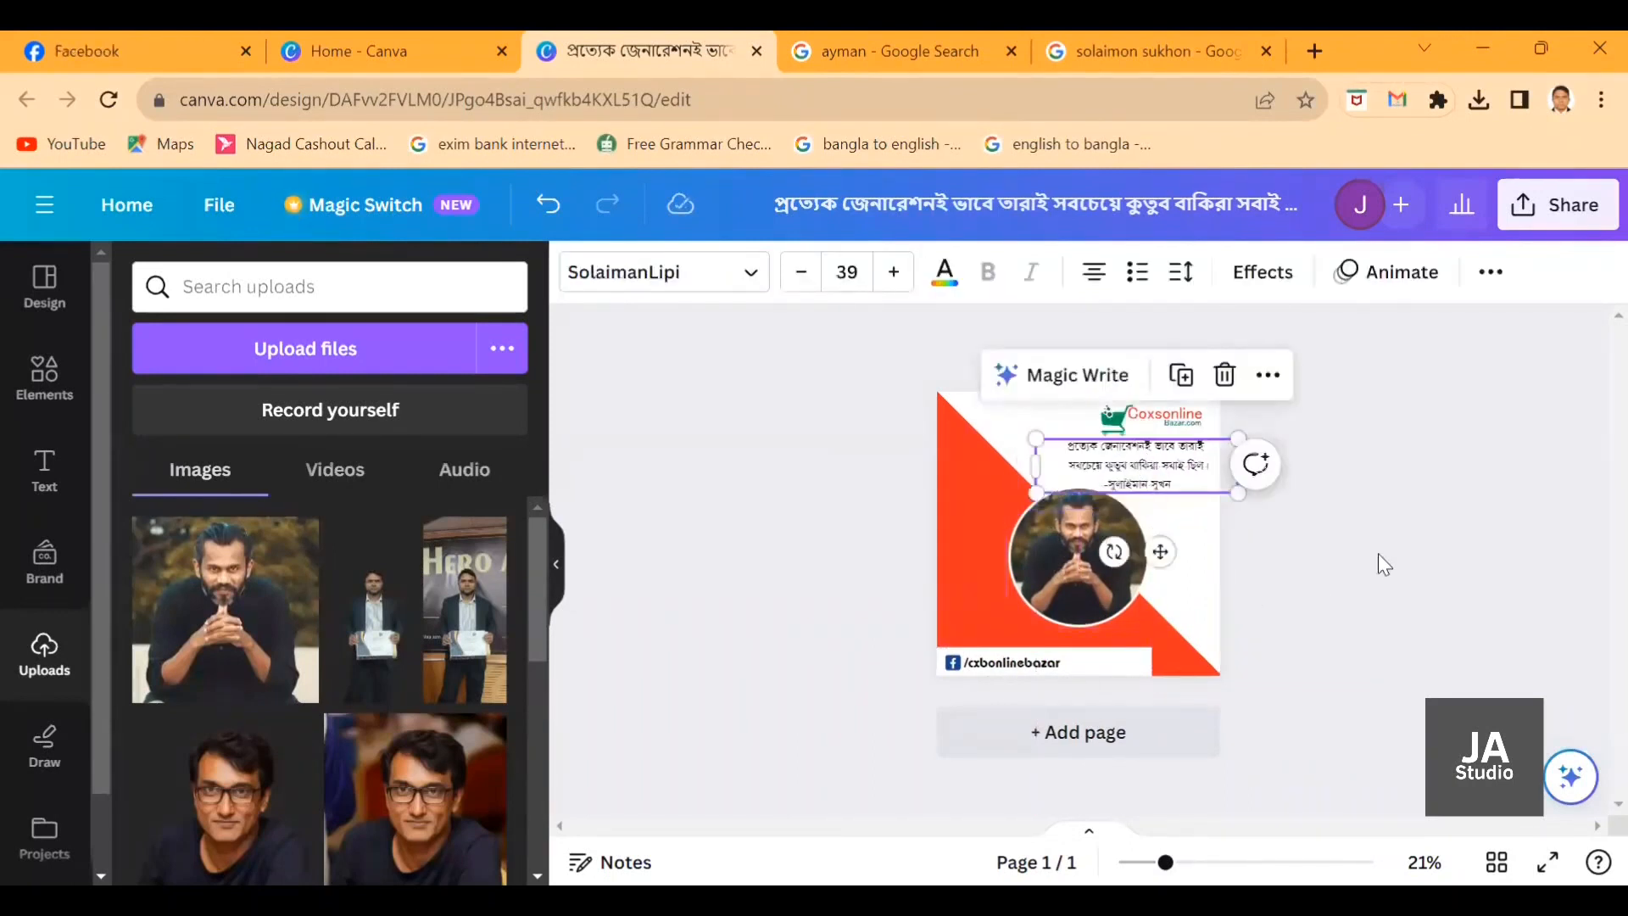
pyautogui.click(1385, 719)
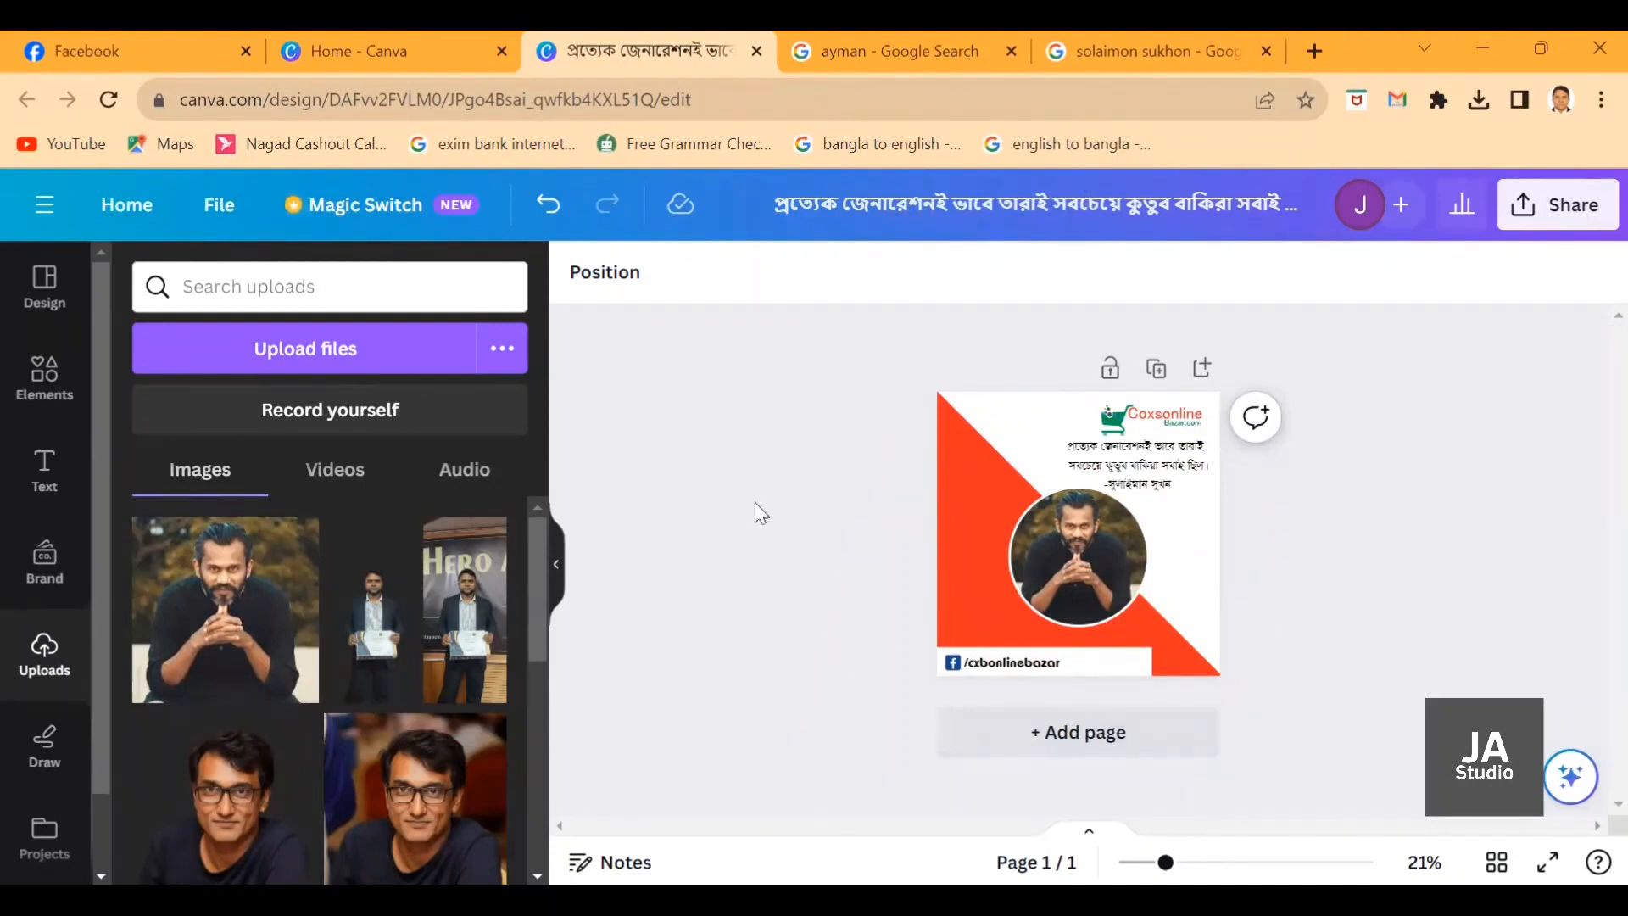
# Add a second page and place the uploaded Coxsonline Bazar.com logo near its lower-right corner.
pyautogui.click(1078, 734)
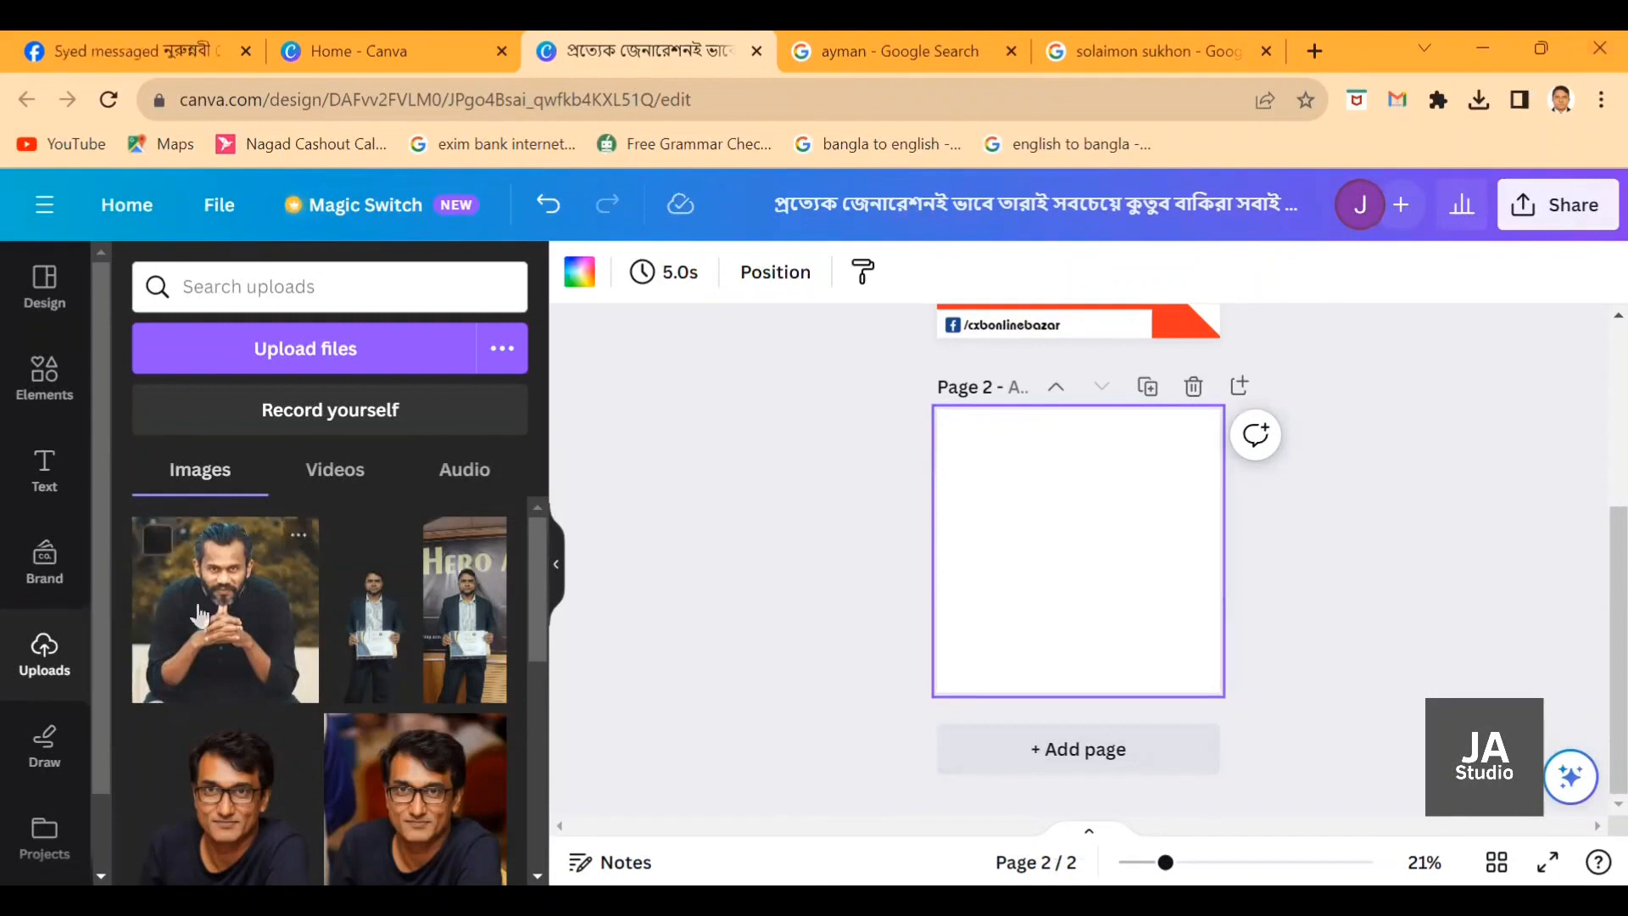
pyautogui.scroll(-10, 376, 638)
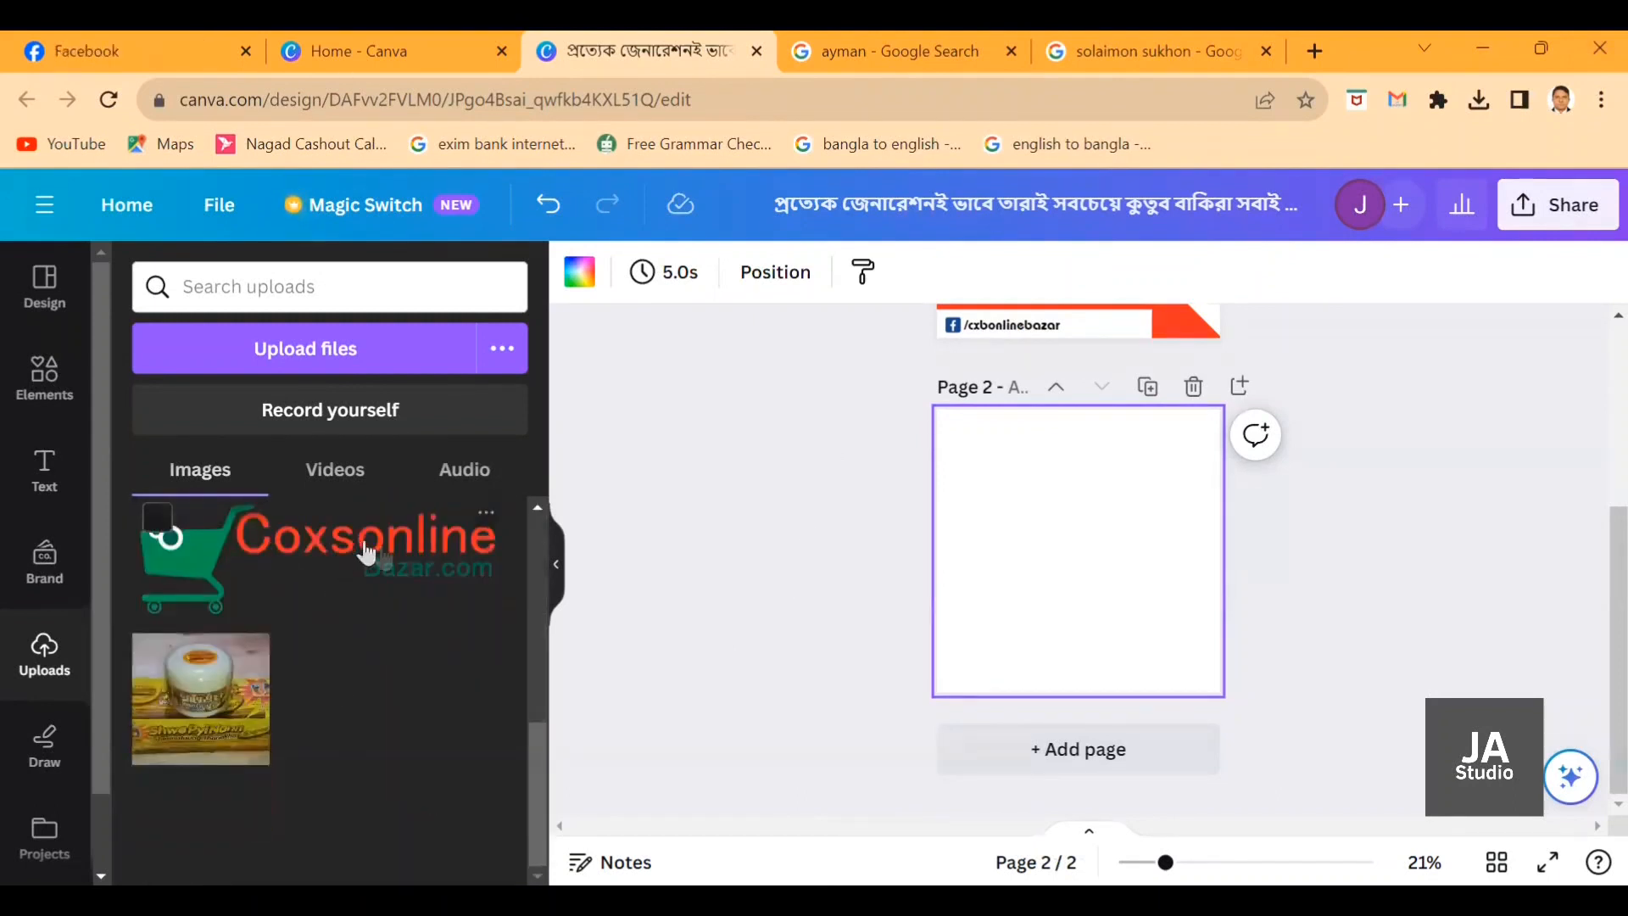
pyautogui.click(360, 560)
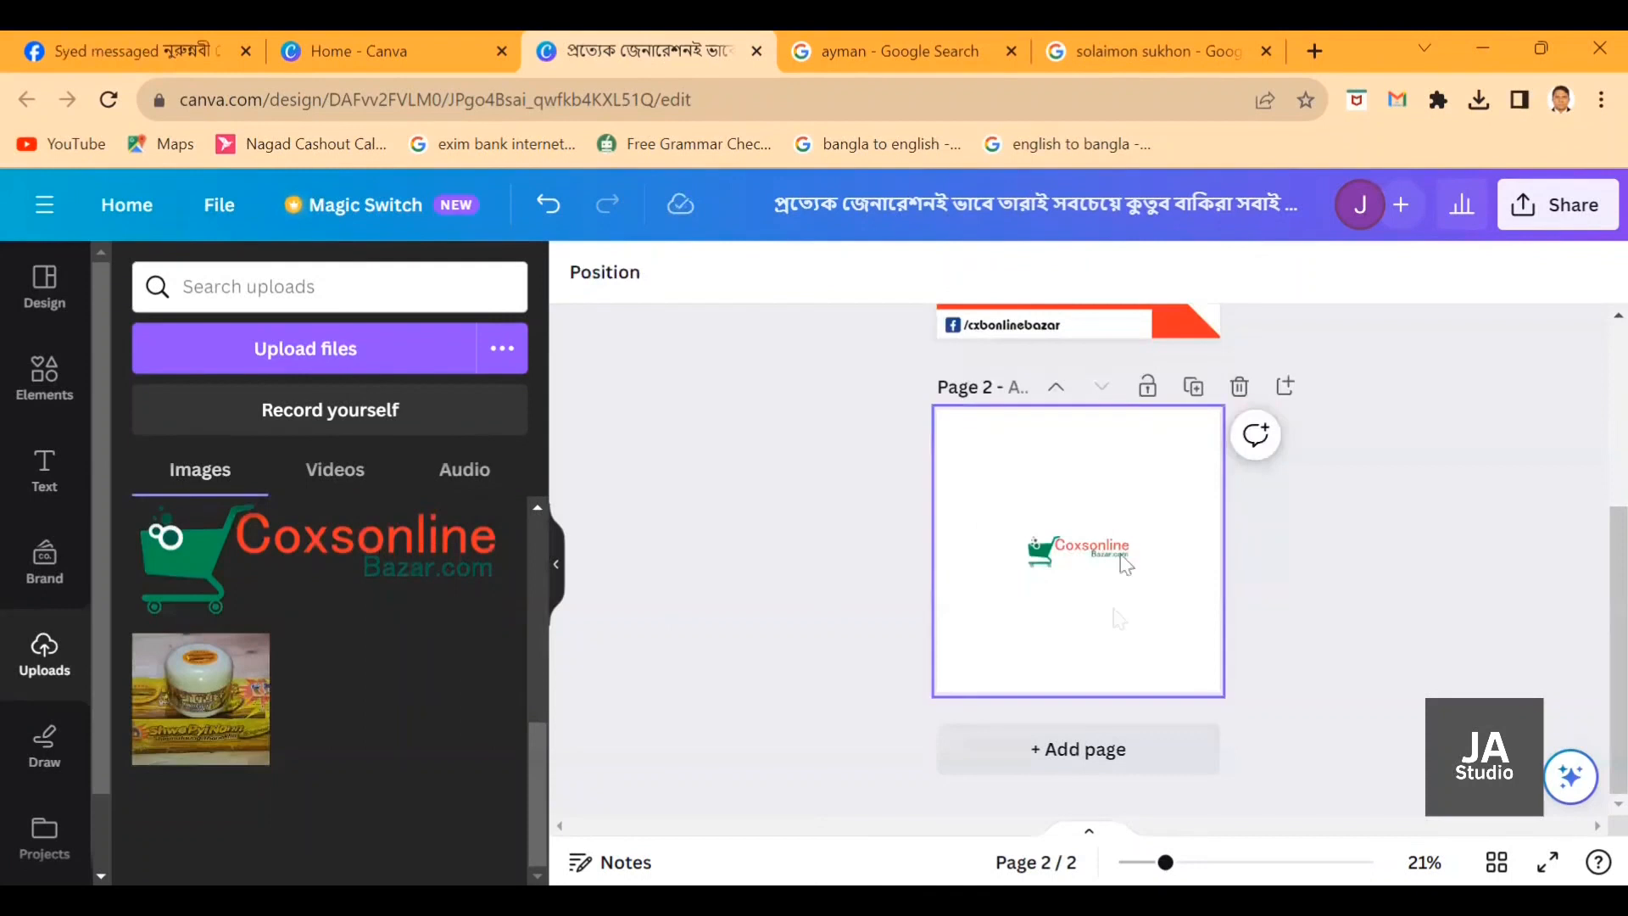
pyautogui.moveTo(1075, 542); pyautogui.dragTo(1147, 656)
pyautogui.click(758, 601)
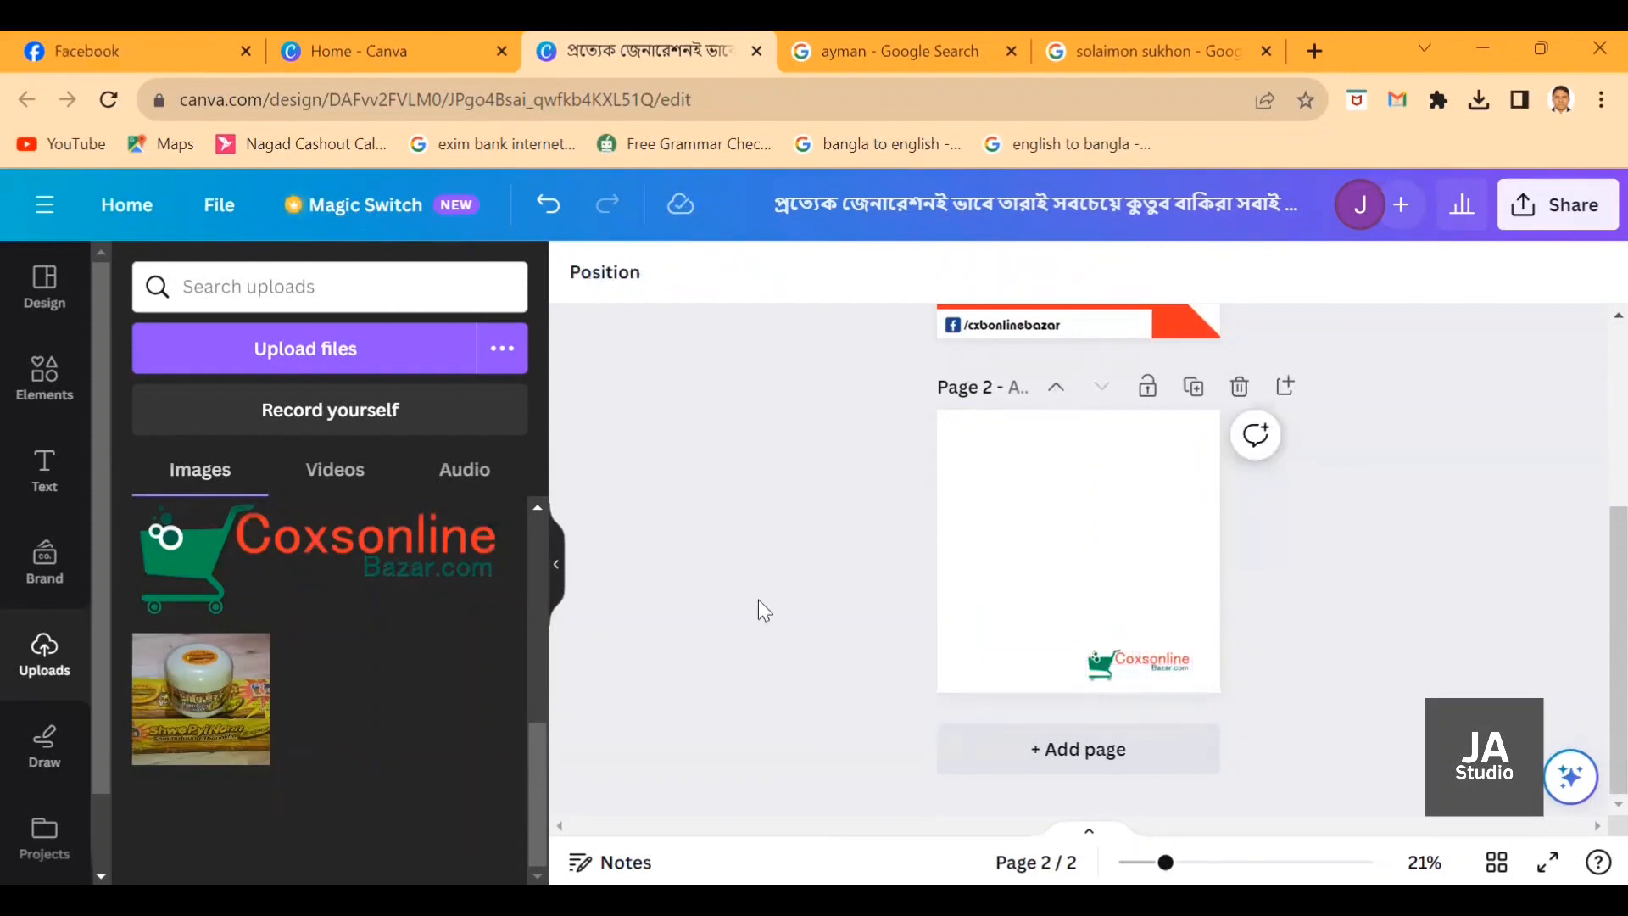
# Set page 2's background to the medium green taken from the logo's photo colors.
pyautogui.click(1013, 509)
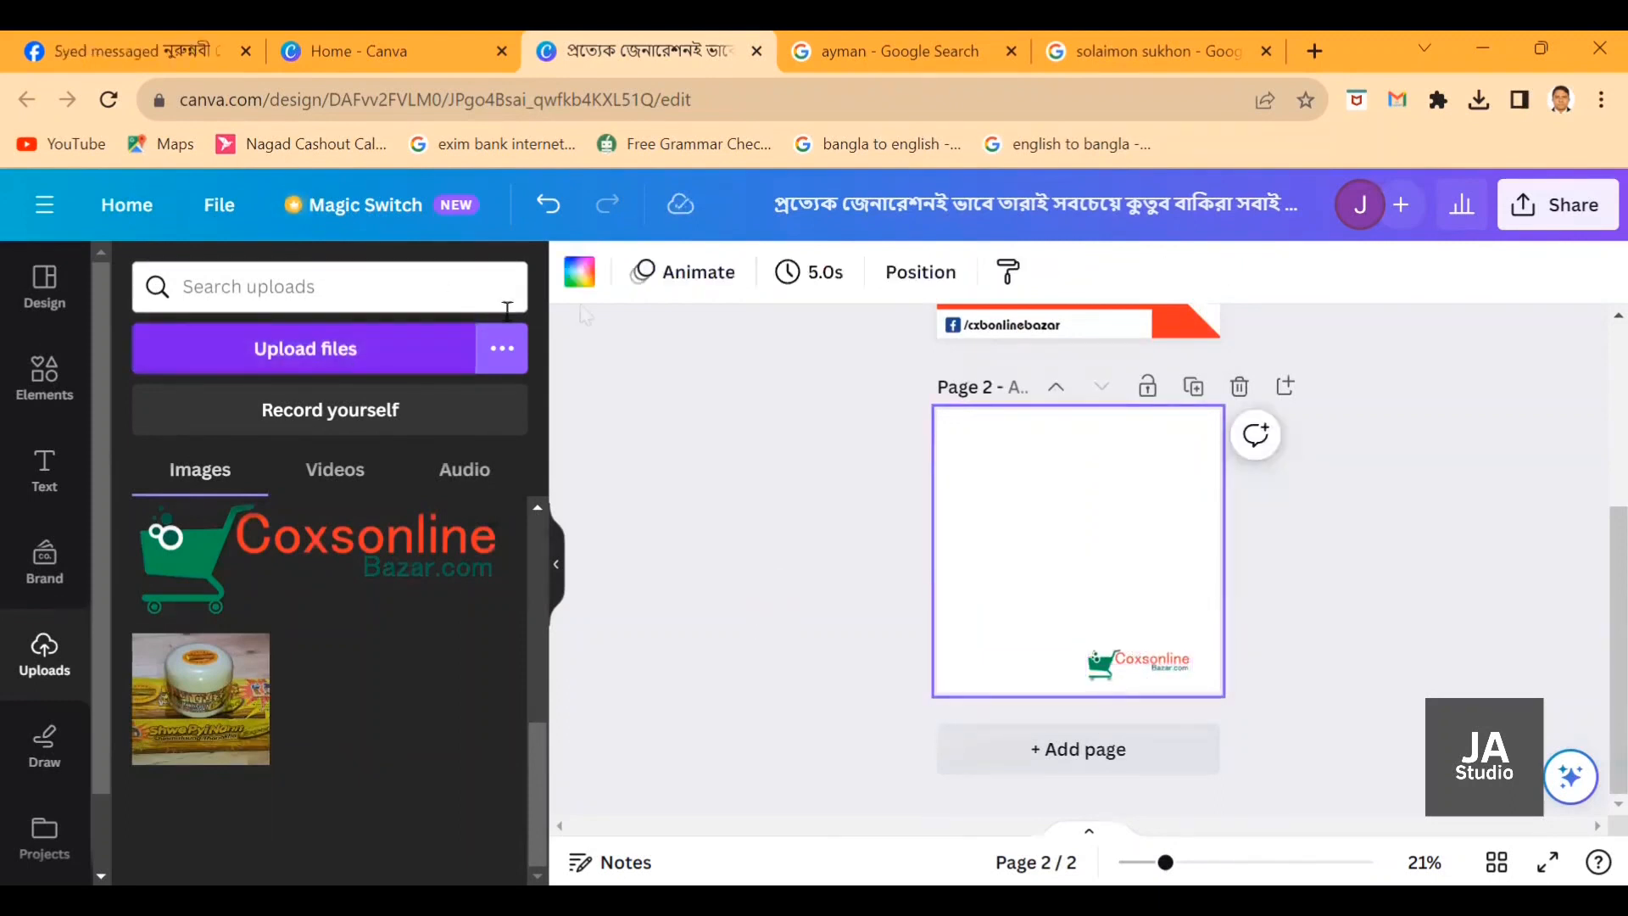
pyautogui.click(581, 273)
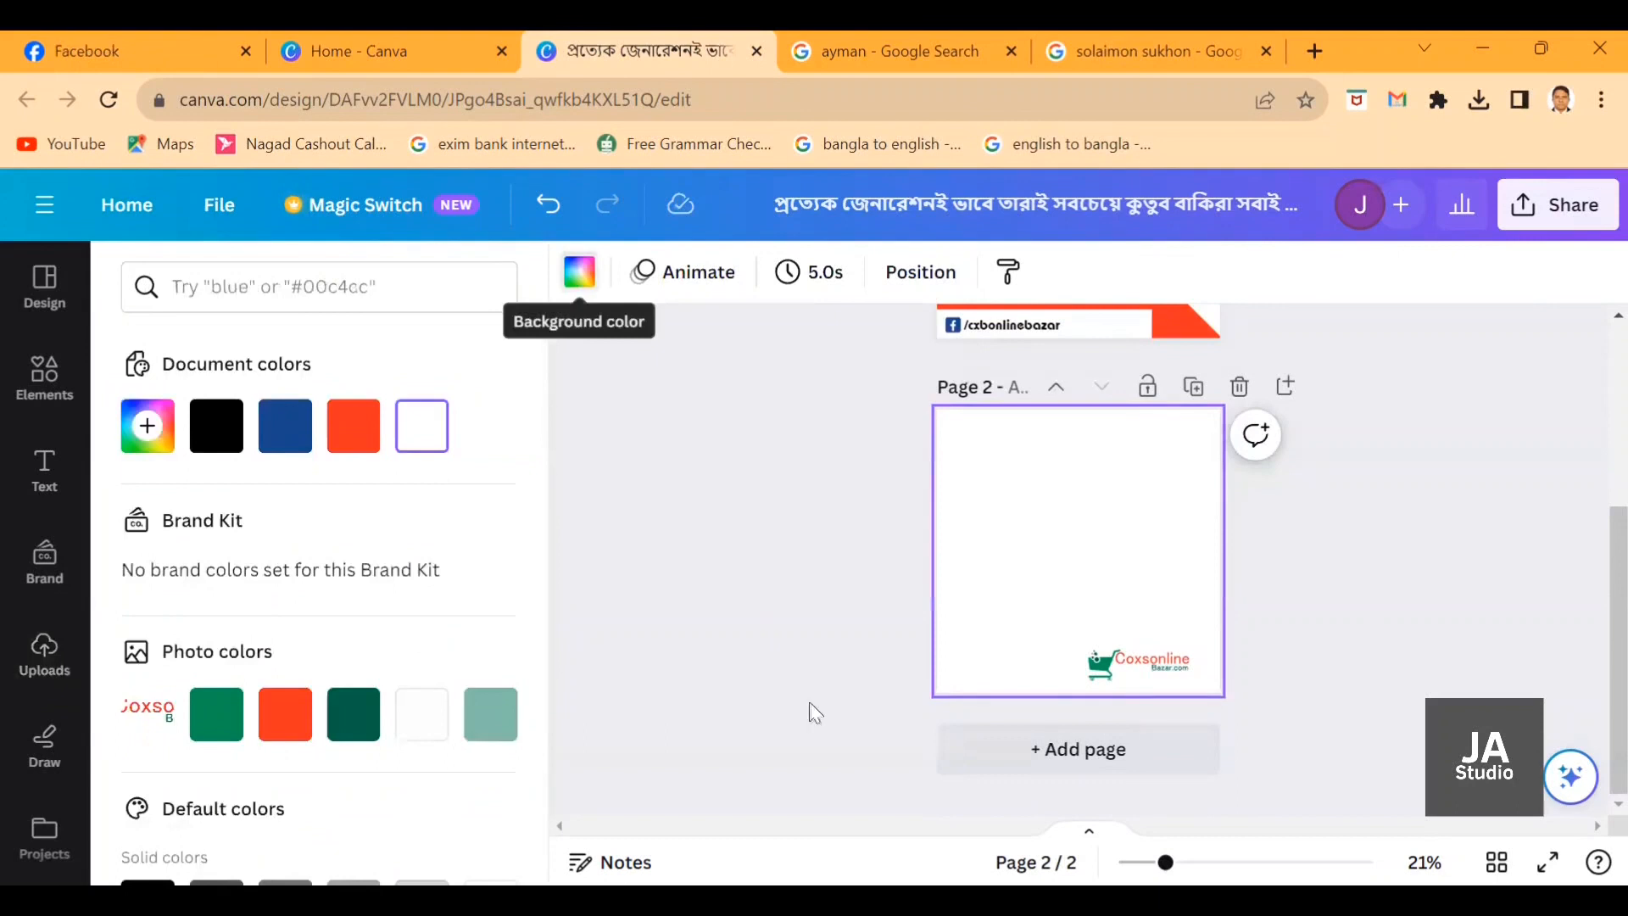
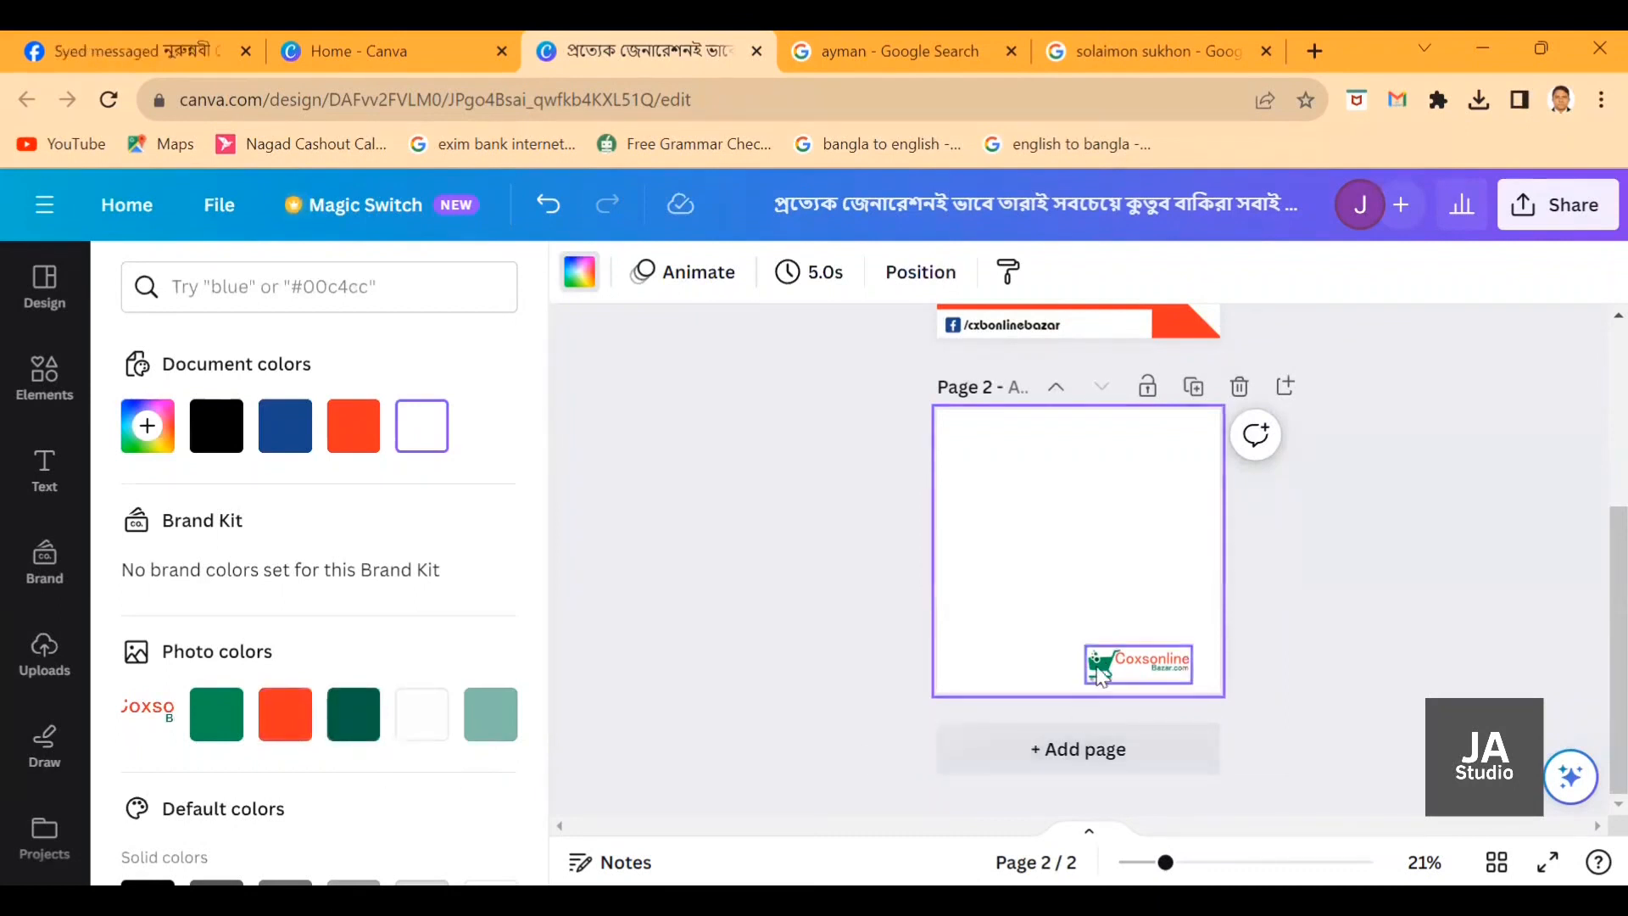
pyautogui.click(217, 717)
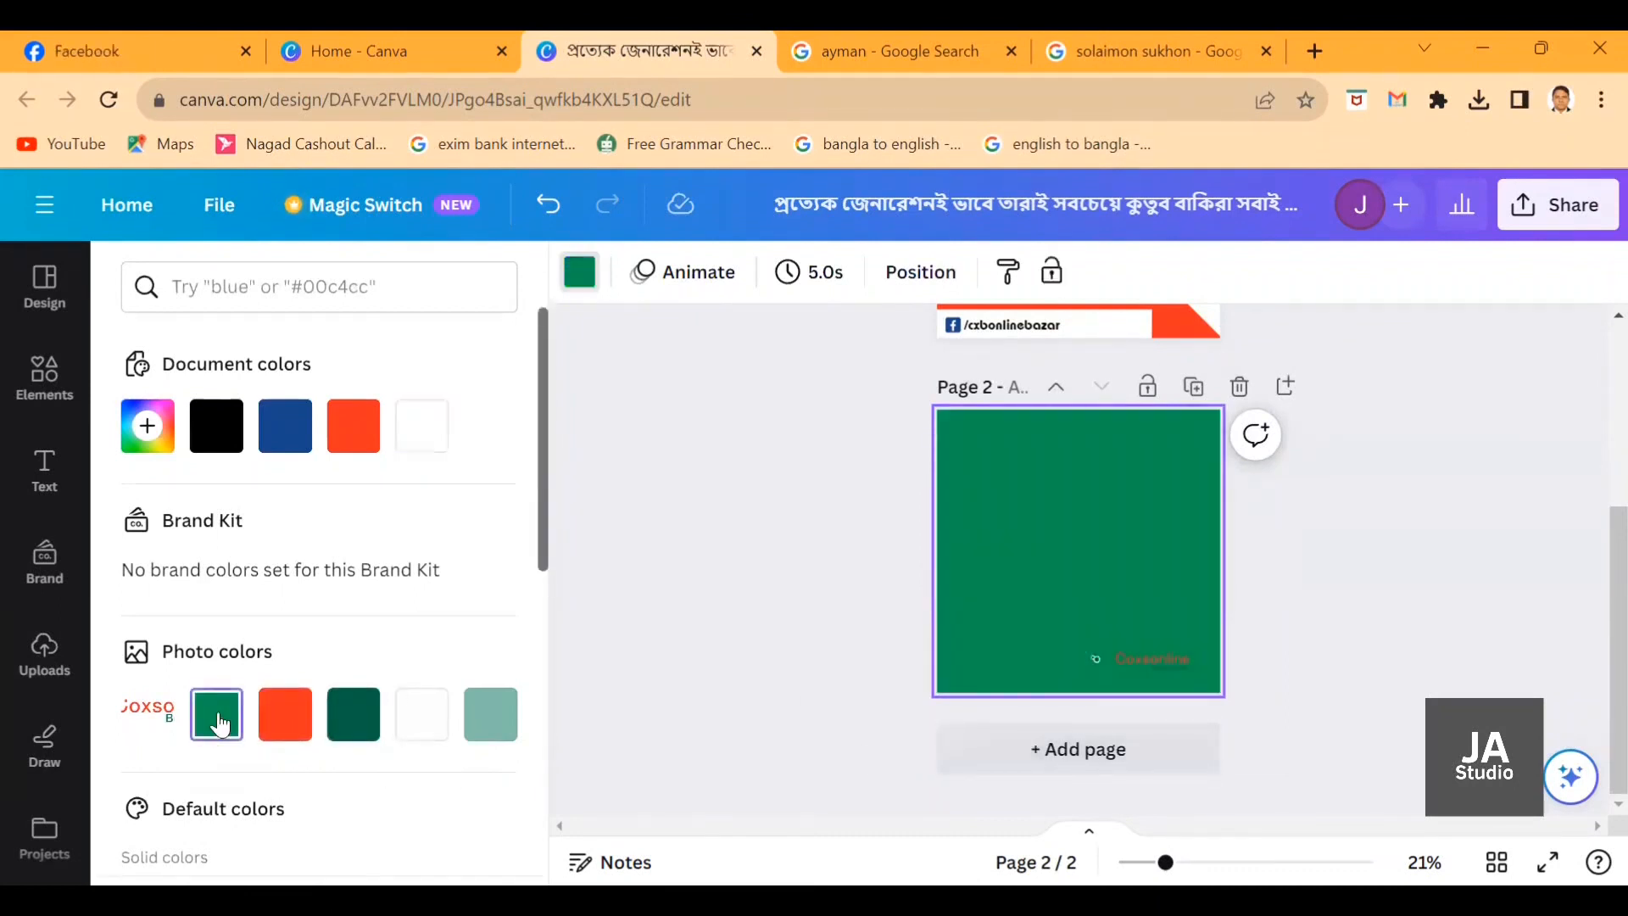
pyautogui.scroll(4, 717, 470)
pyautogui.scroll(-4, 749, 507)
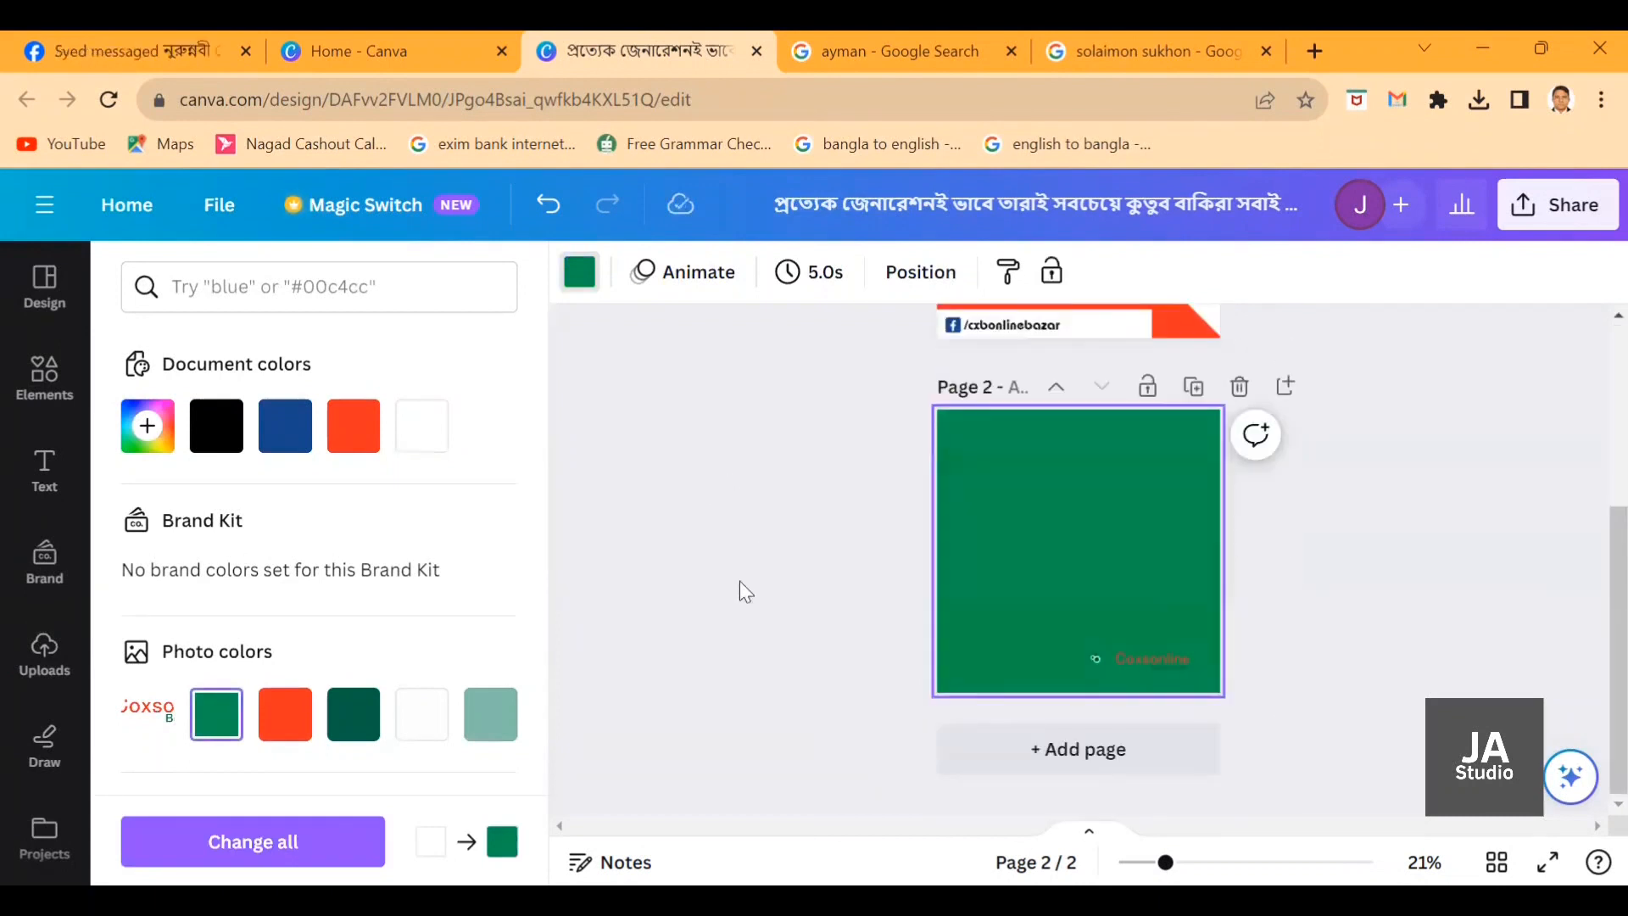
pyautogui.click(1152, 652)
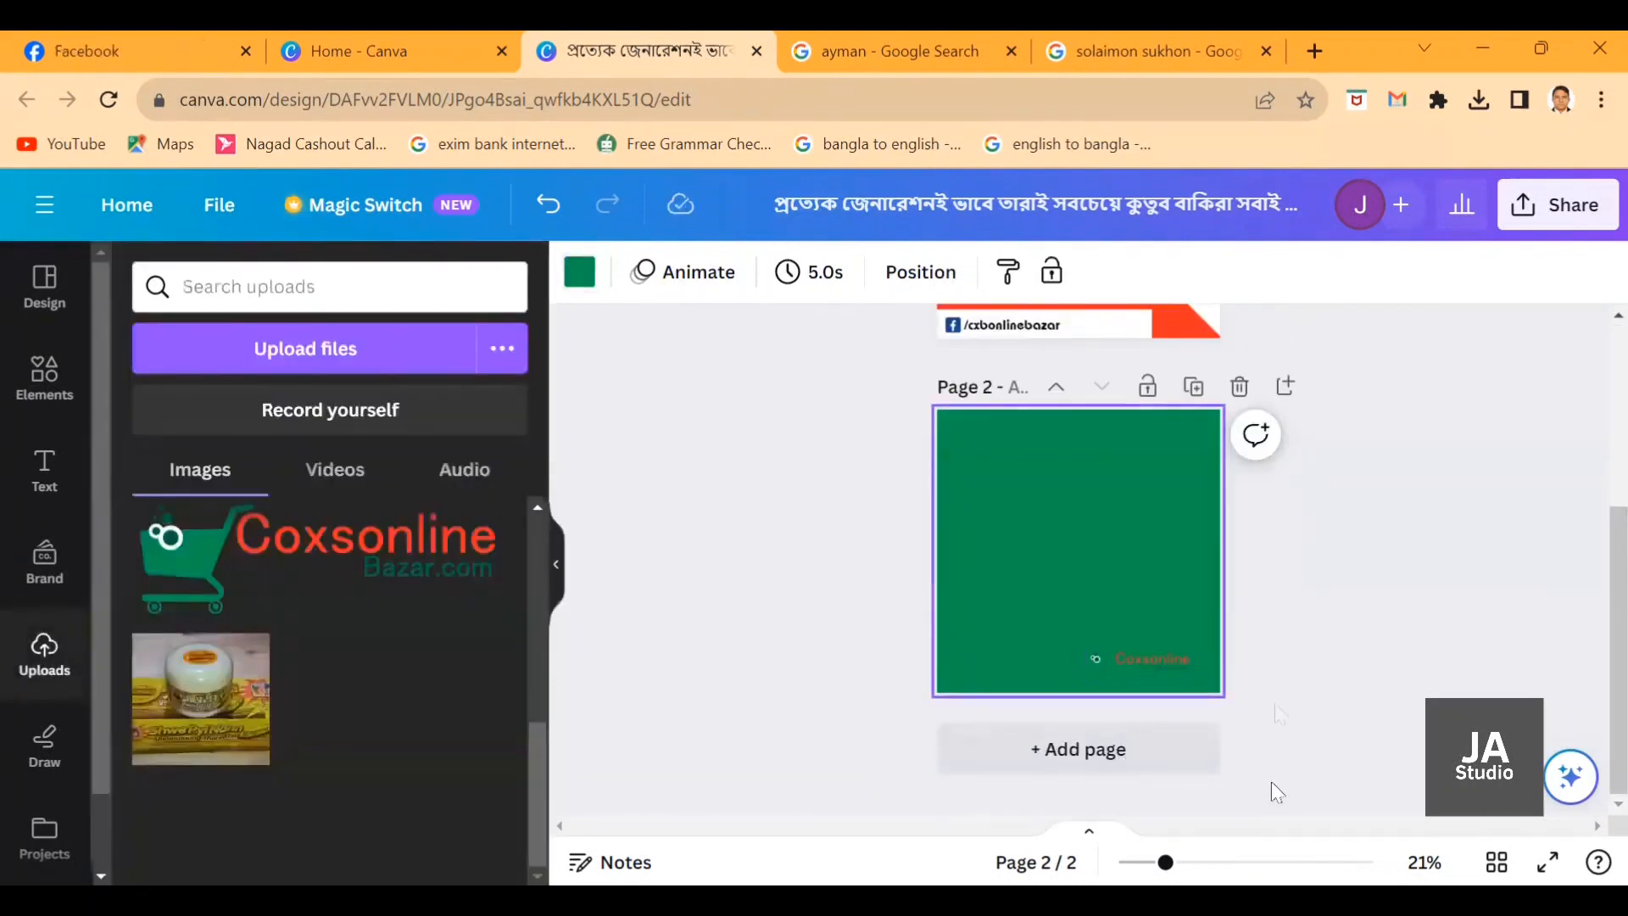
pyautogui.click(799, 607)
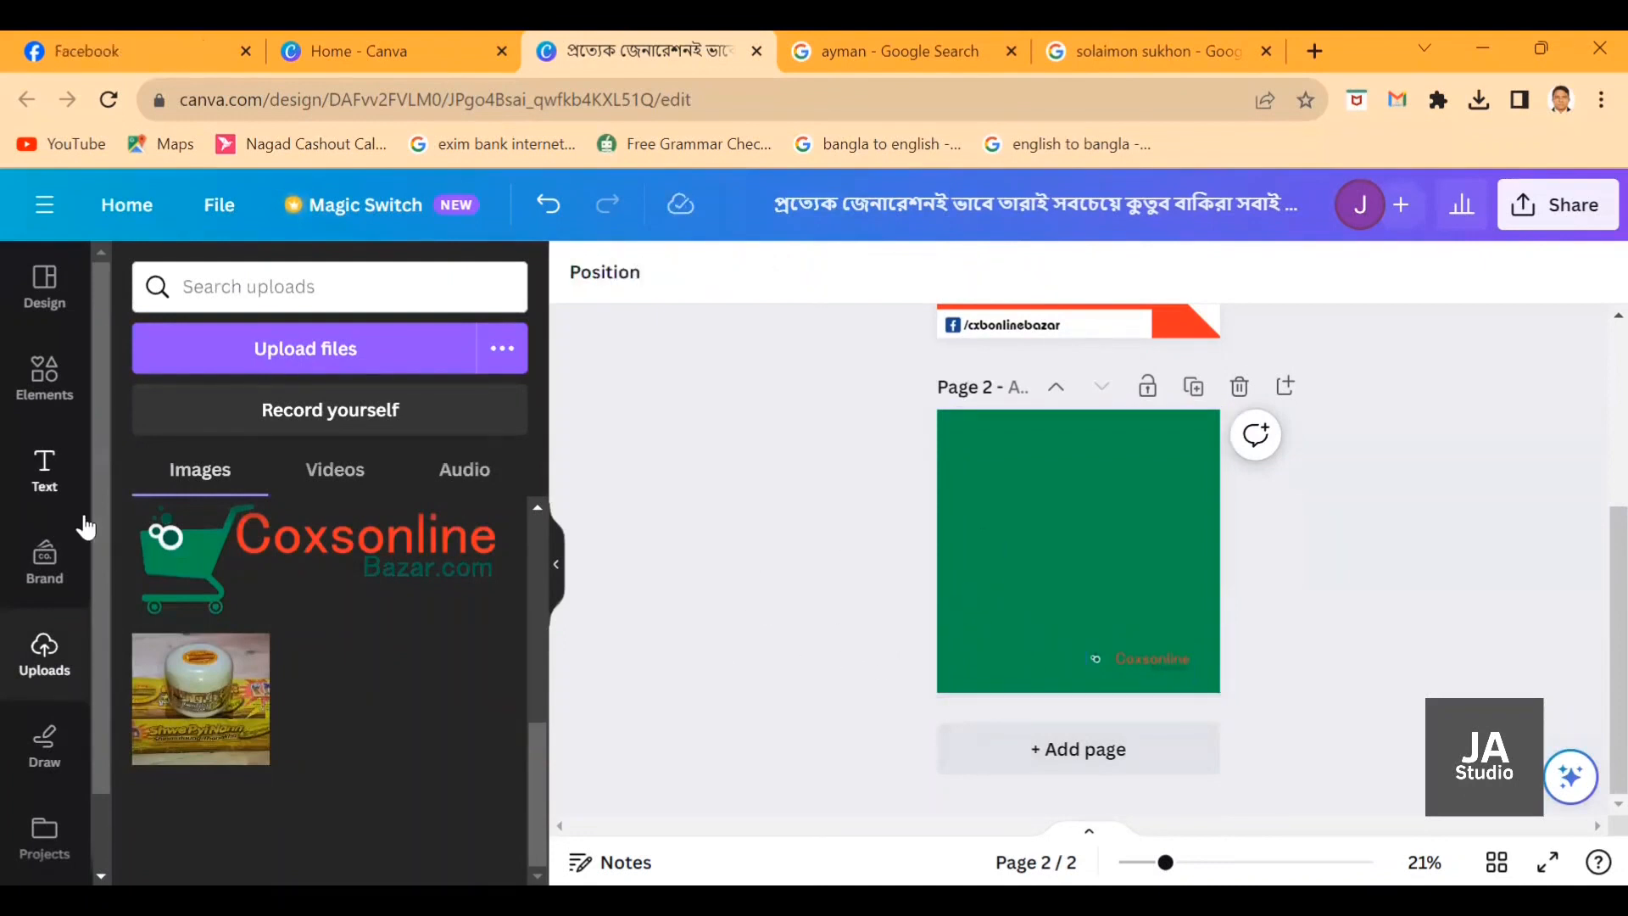
# Add a circular photo frame to page 2, shrink it and place it above the logo on the right side.
pyautogui.click(47, 398)
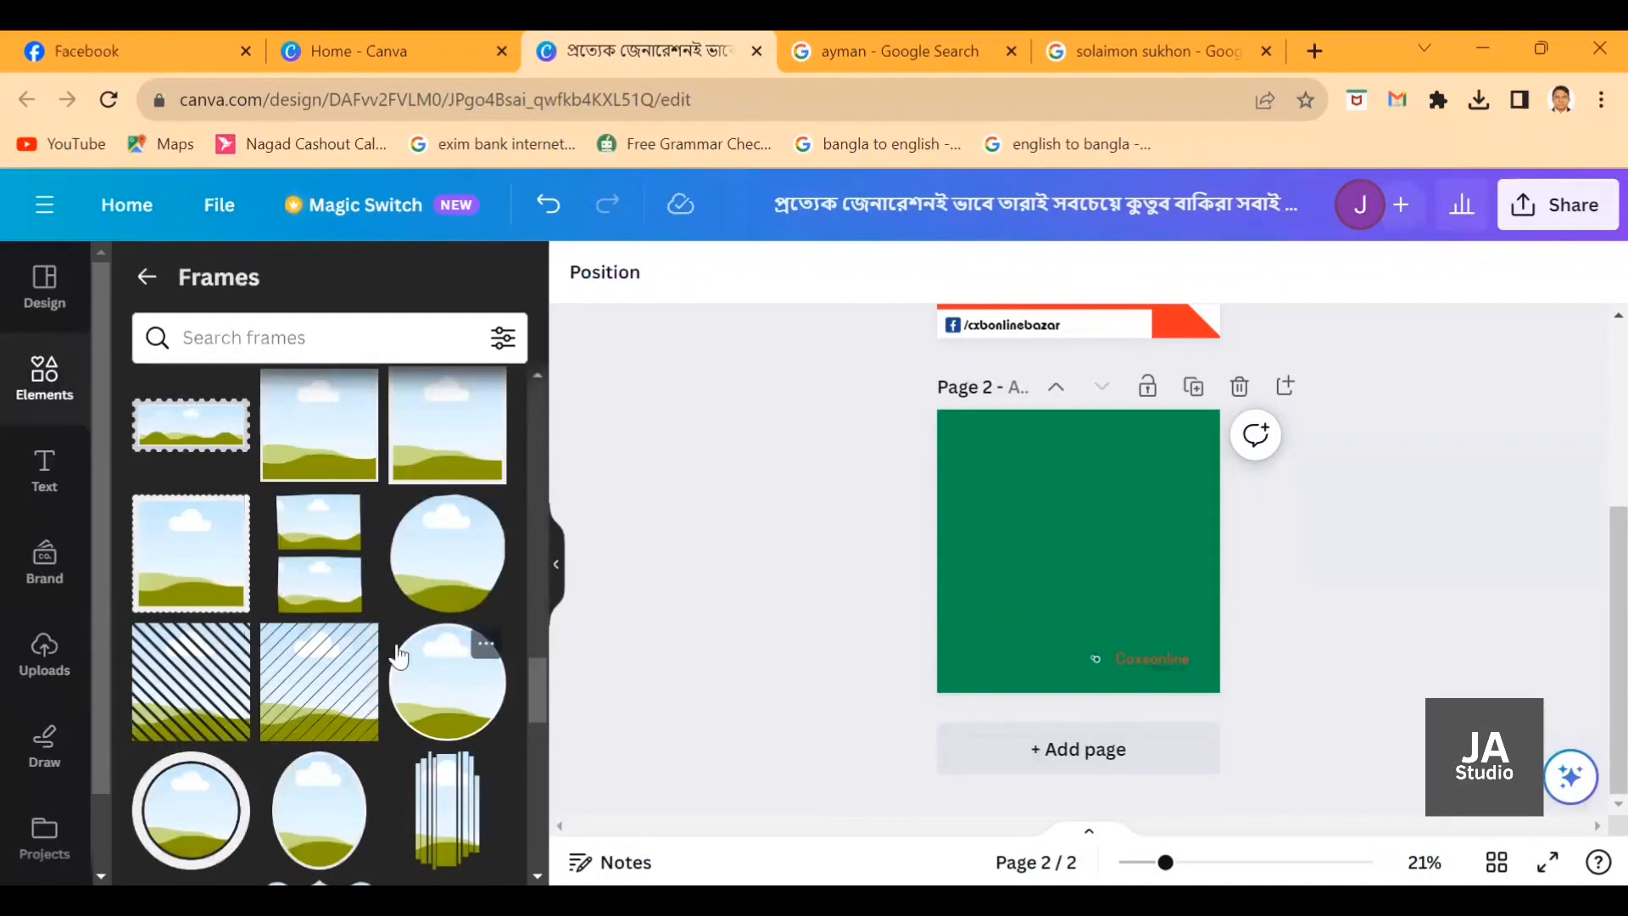
pyautogui.click(404, 715)
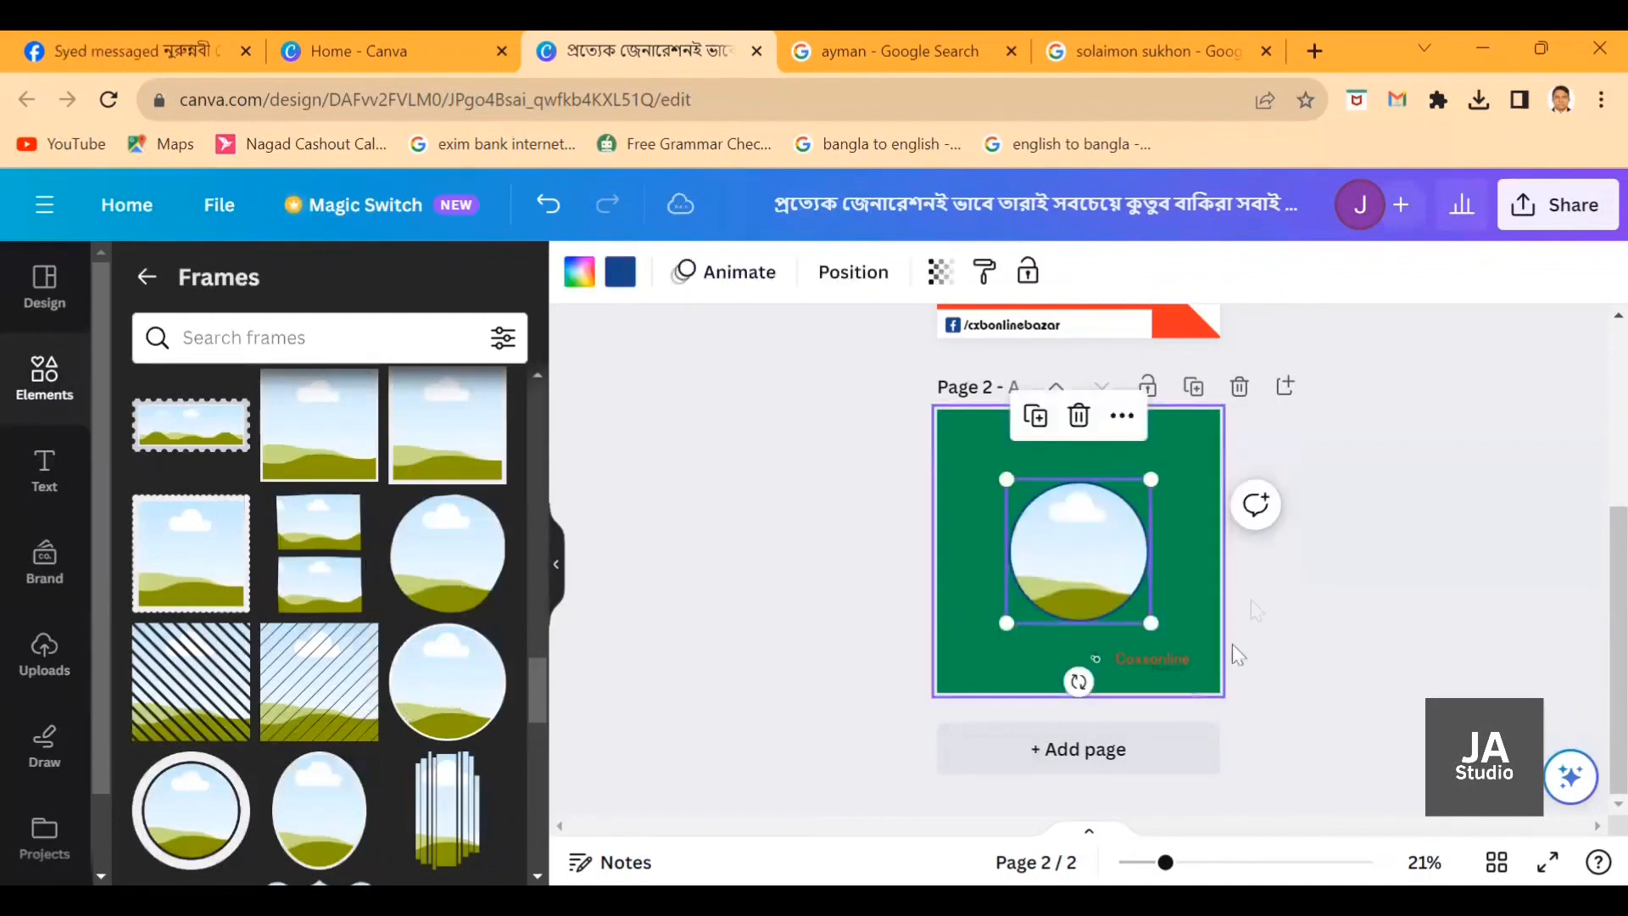
pyautogui.moveTo(1054, 538); pyautogui.dragTo(1103, 525)
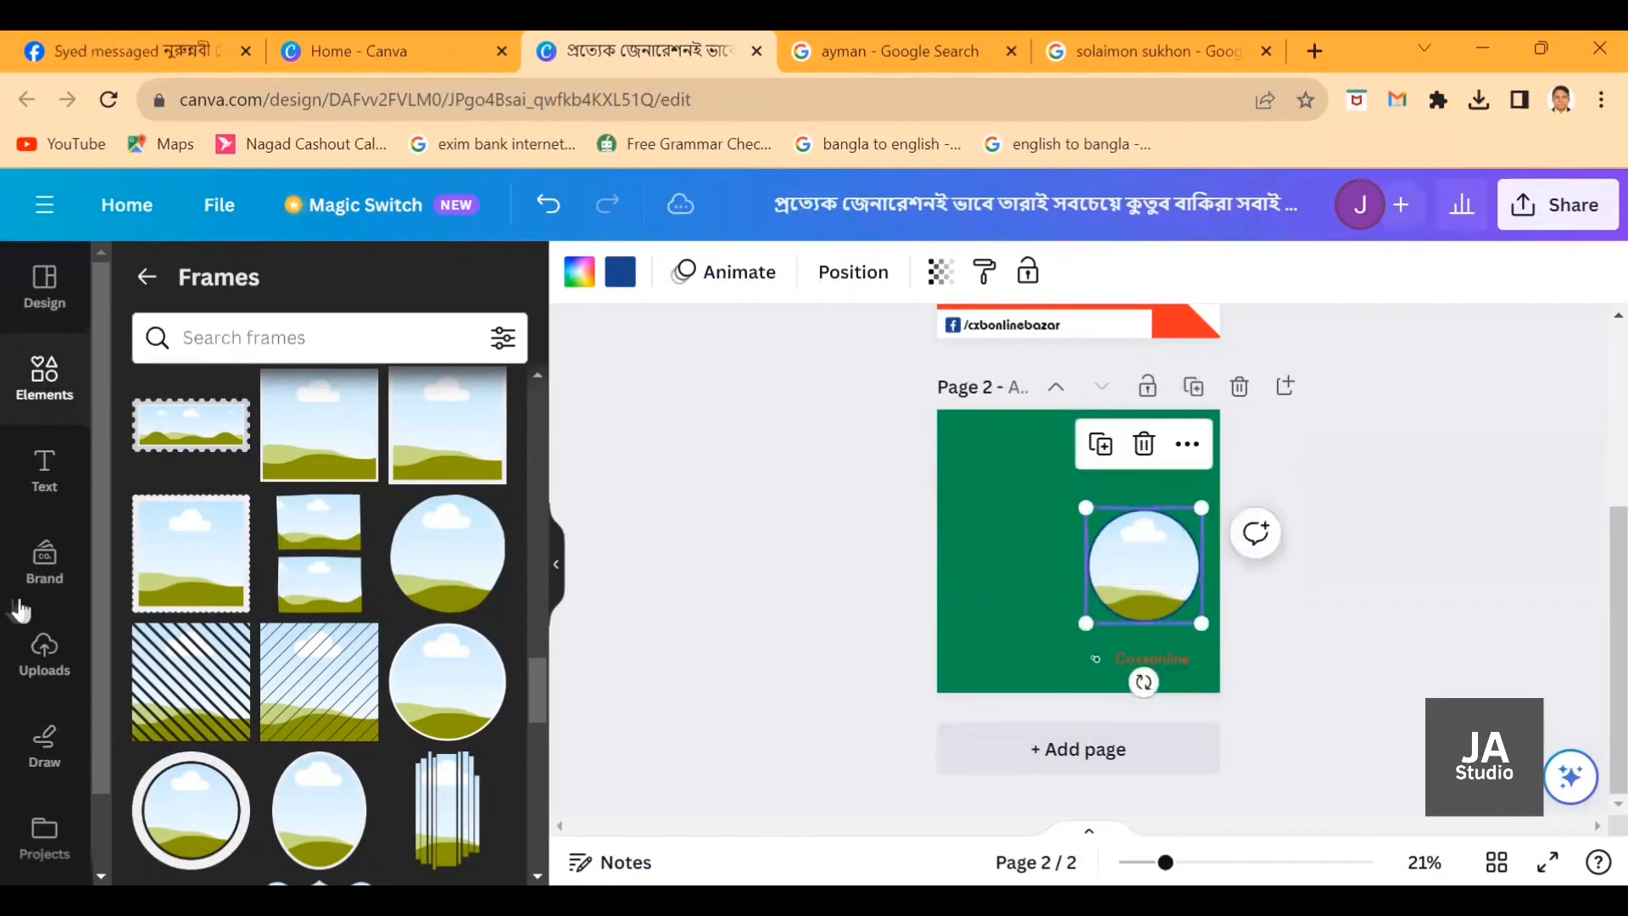
# Browse the elements library and open its Shapes category.
pyautogui.click(147, 283)
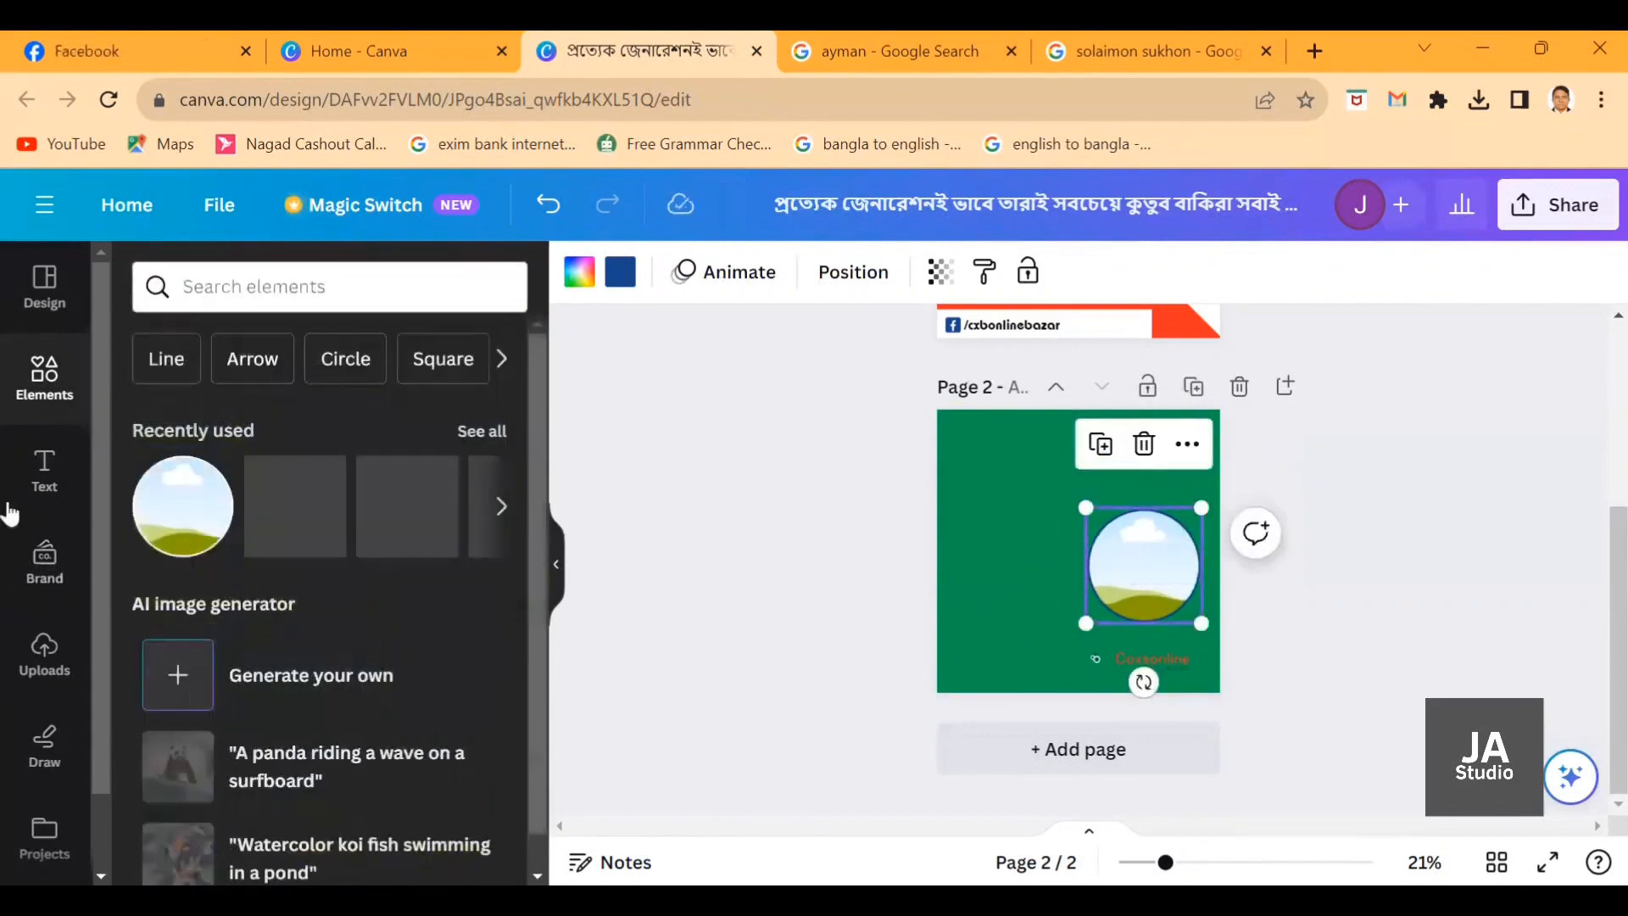
pyautogui.click(506, 361)
pyautogui.click(504, 363)
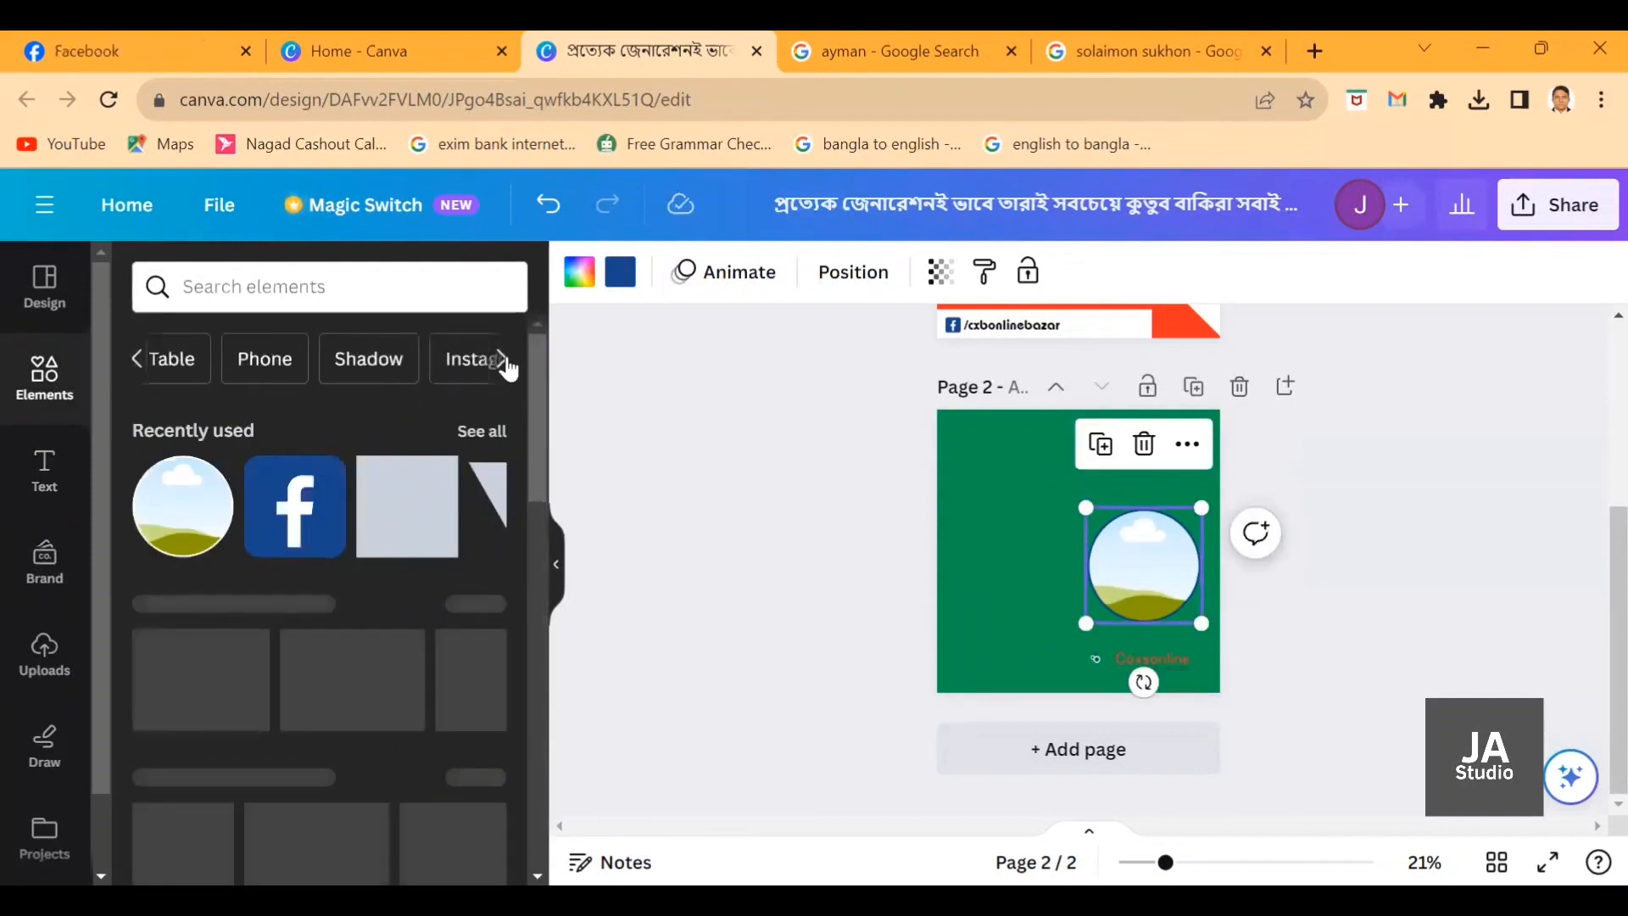
pyautogui.click(505, 363)
pyautogui.scroll(-2, 500, 593)
pyautogui.scroll(2, 443, 620)
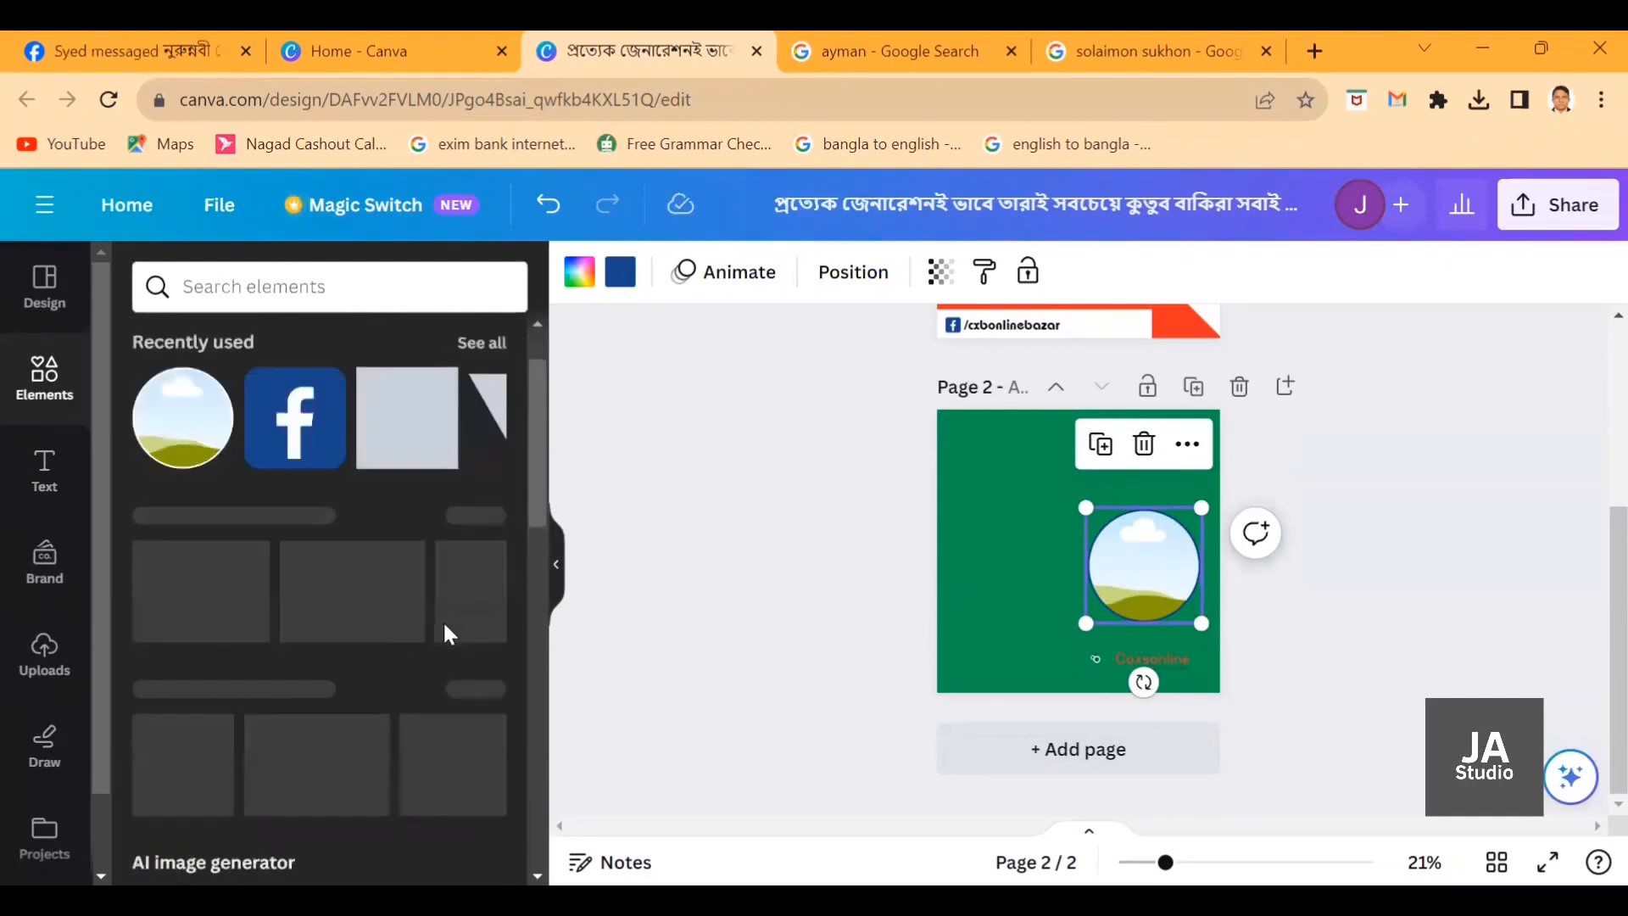
pyautogui.click(329, 296)
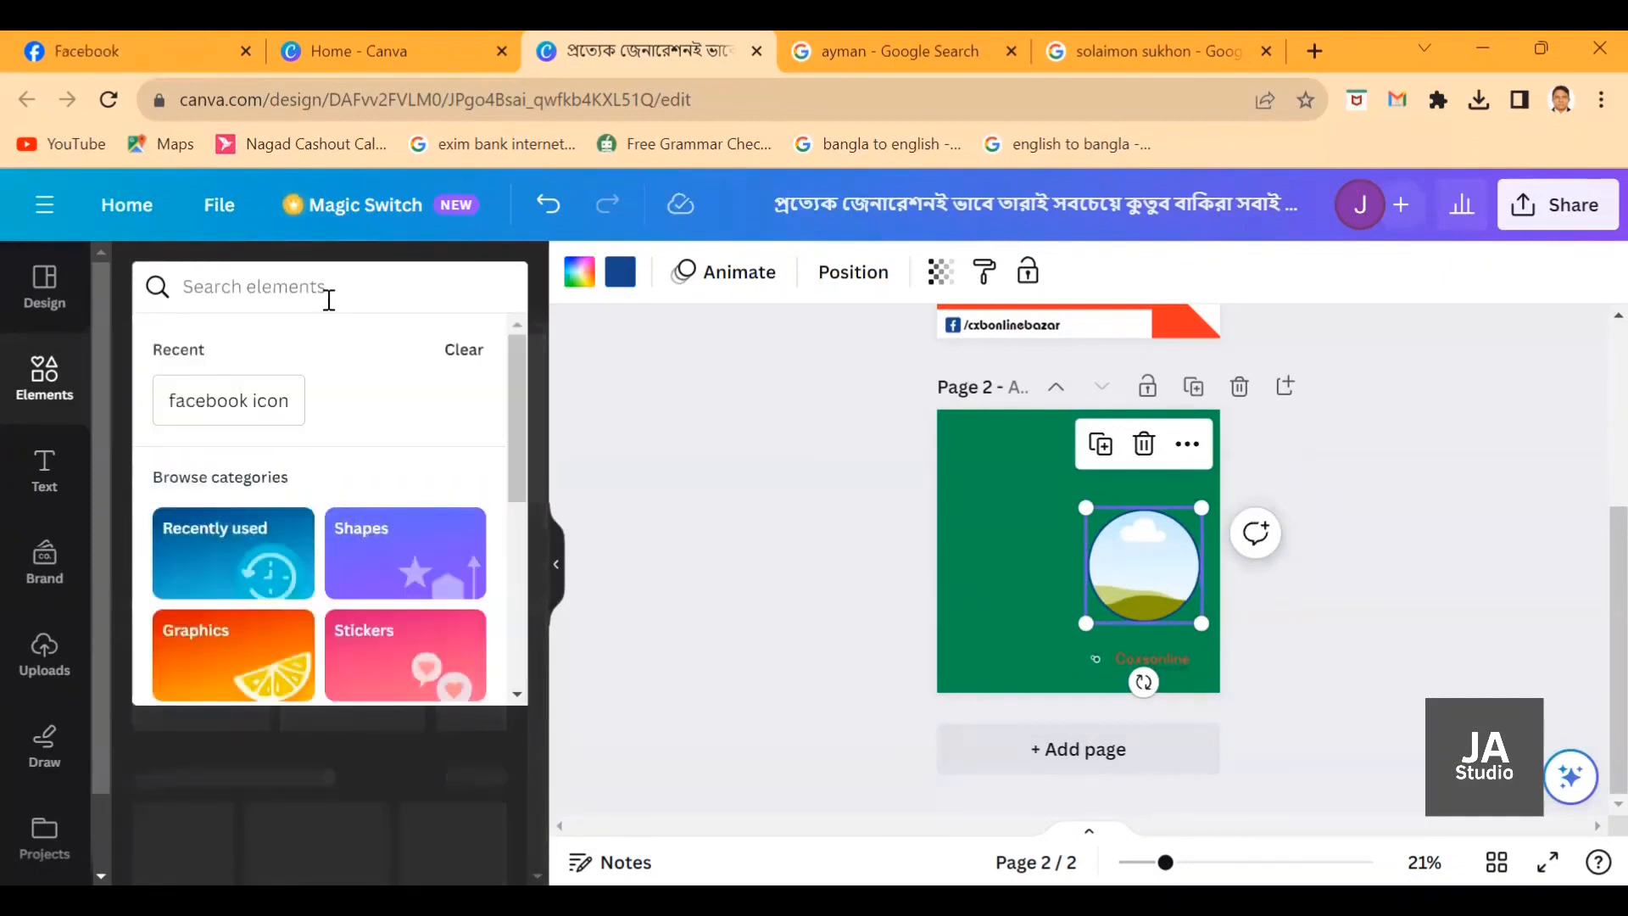
pyautogui.click(415, 555)
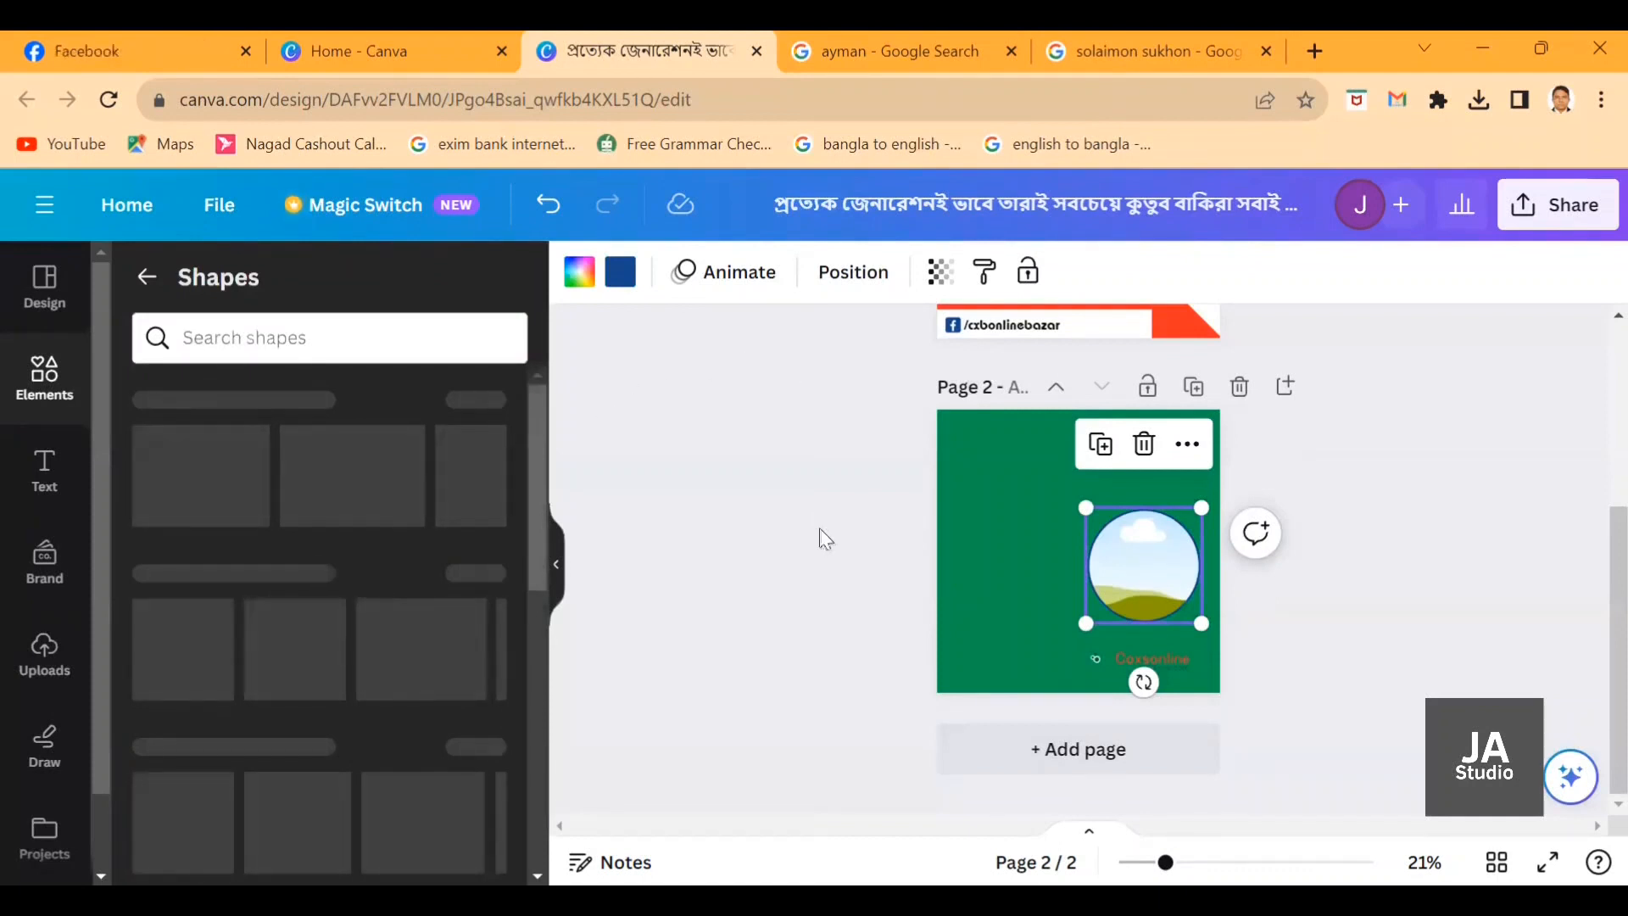
# Copy the large orange shape from page 1 and paste it onto page 2.
pyautogui.scroll(3, 821, 528)
pyautogui.click(983, 487)
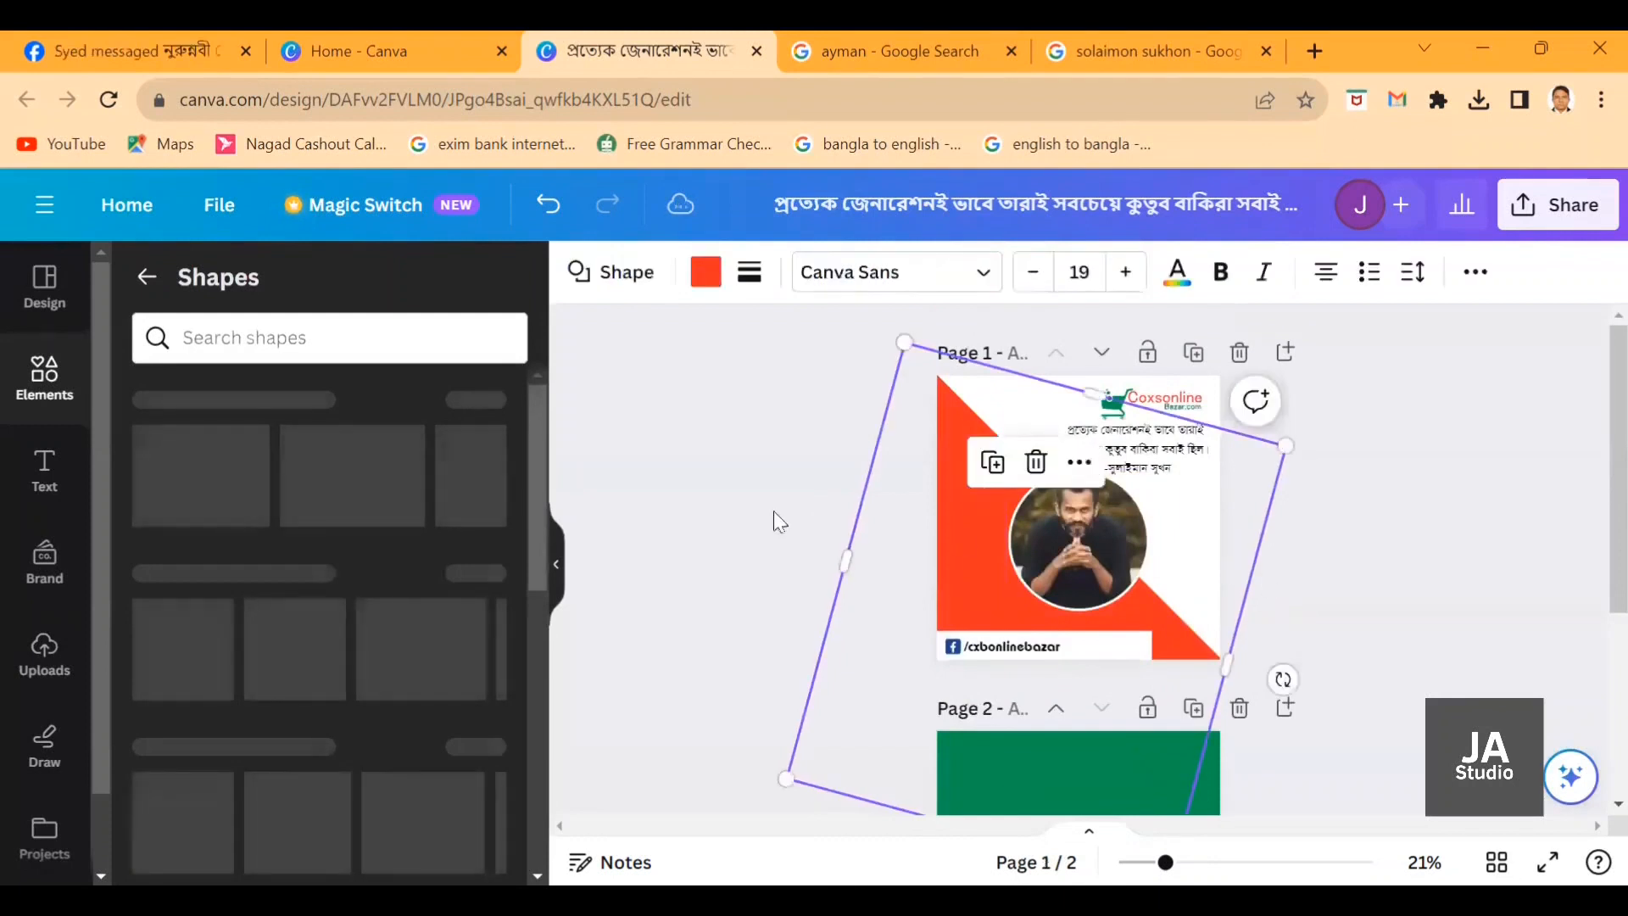
pyautogui.scroll(-3, 686, 553)
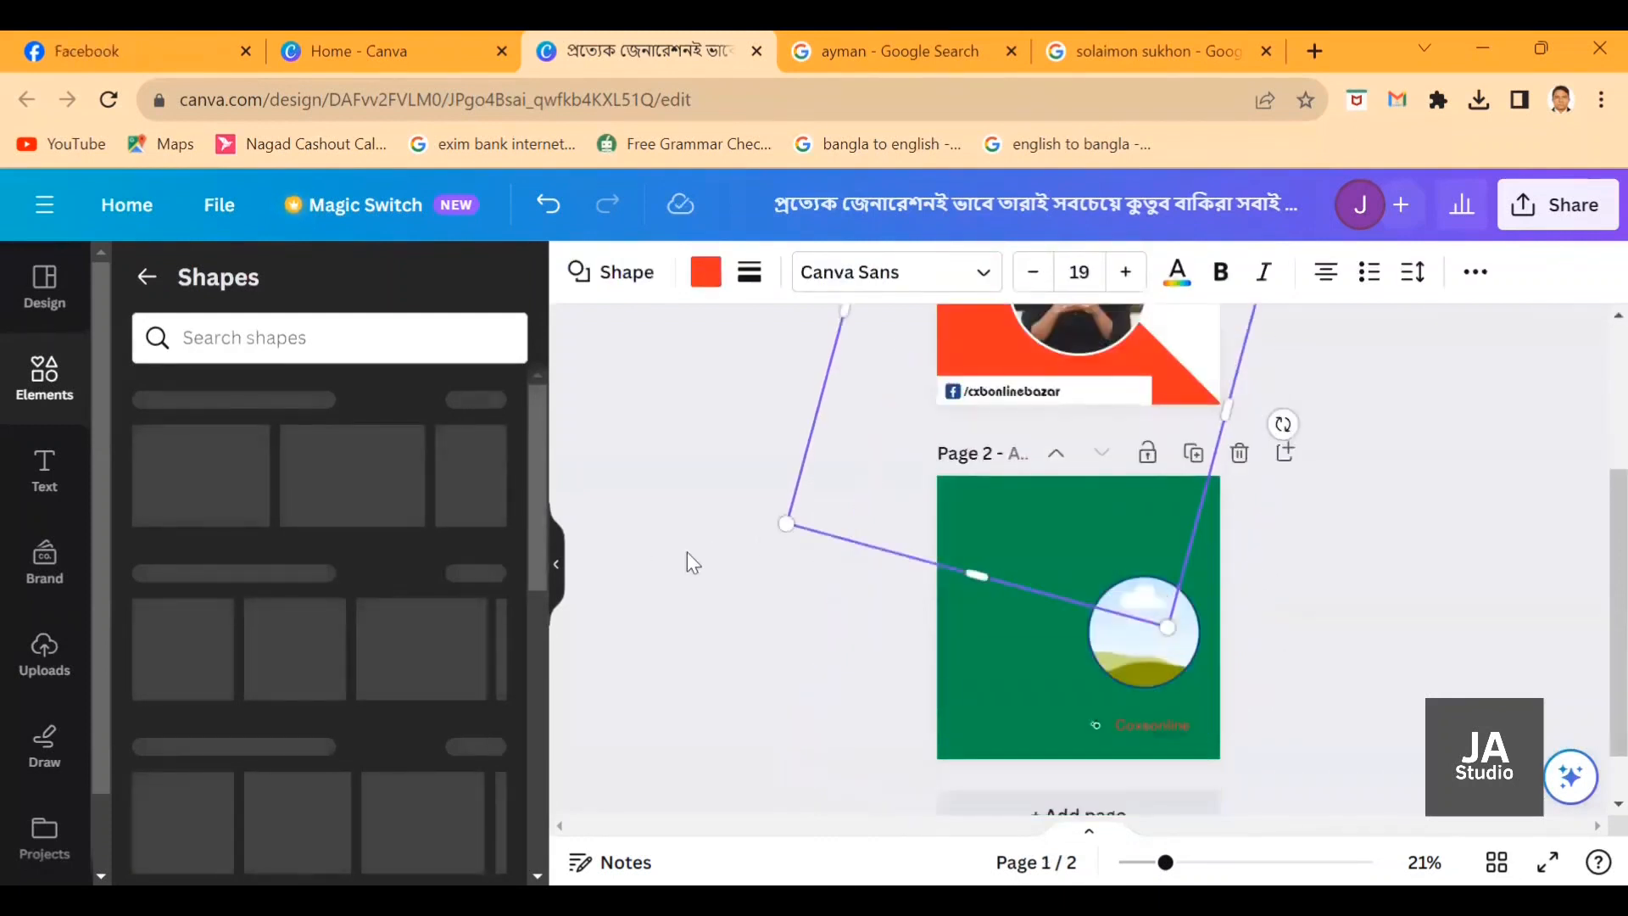
pyautogui.scroll(-1, 980, 619)
pyautogui.click(988, 620)
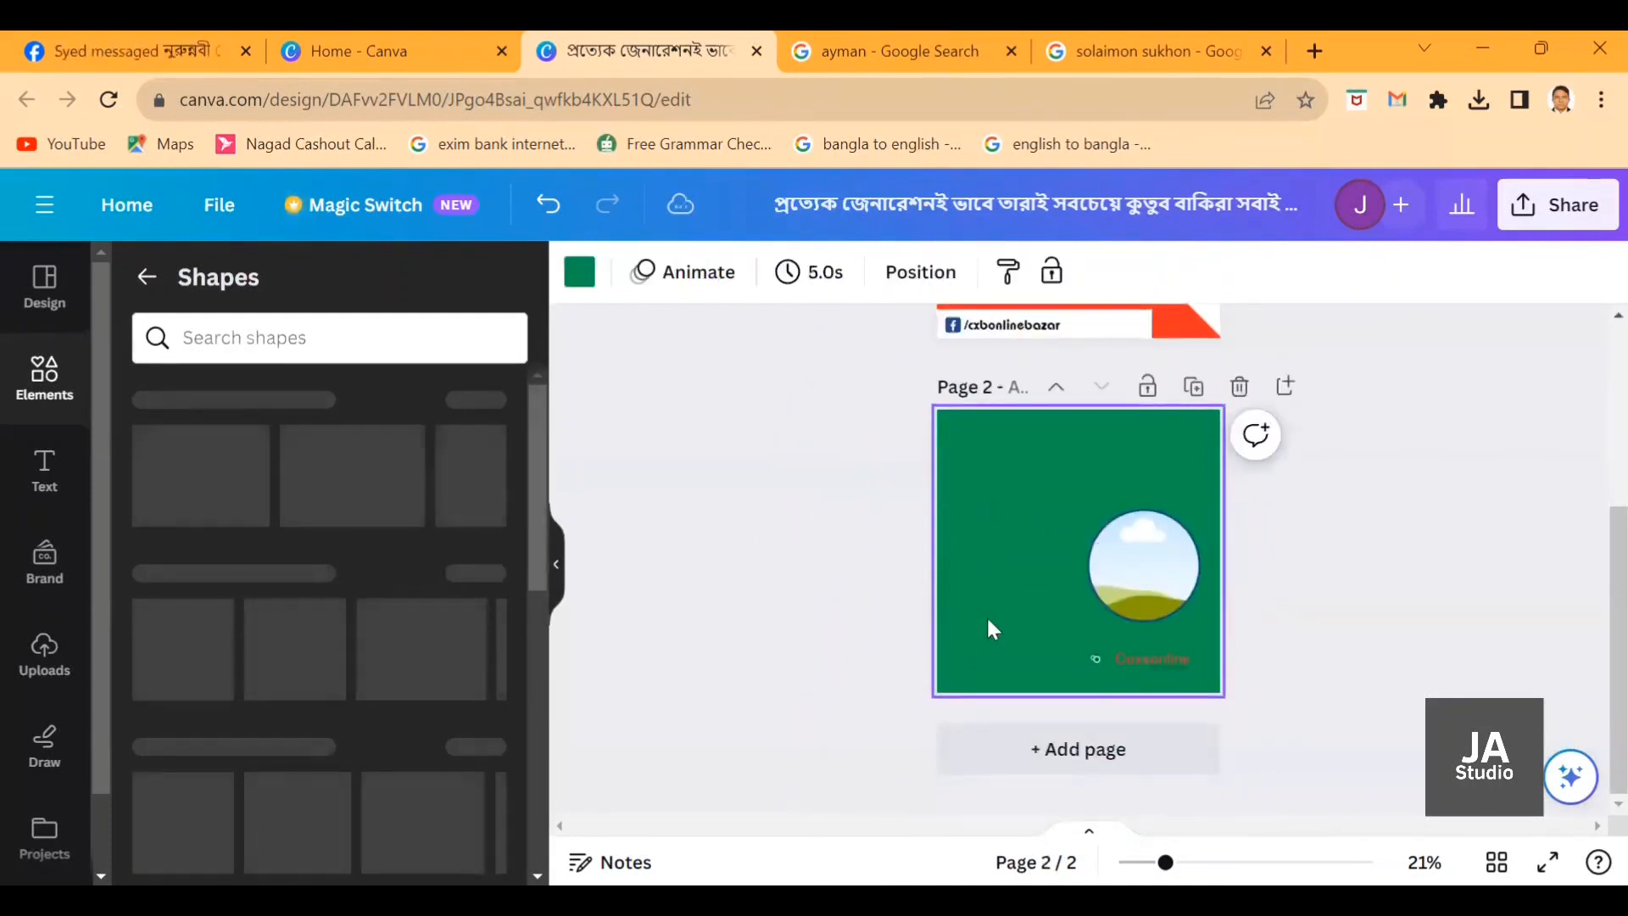
pyautogui.hotkey('ctrl', 'v')
pyautogui.click(740, 578)
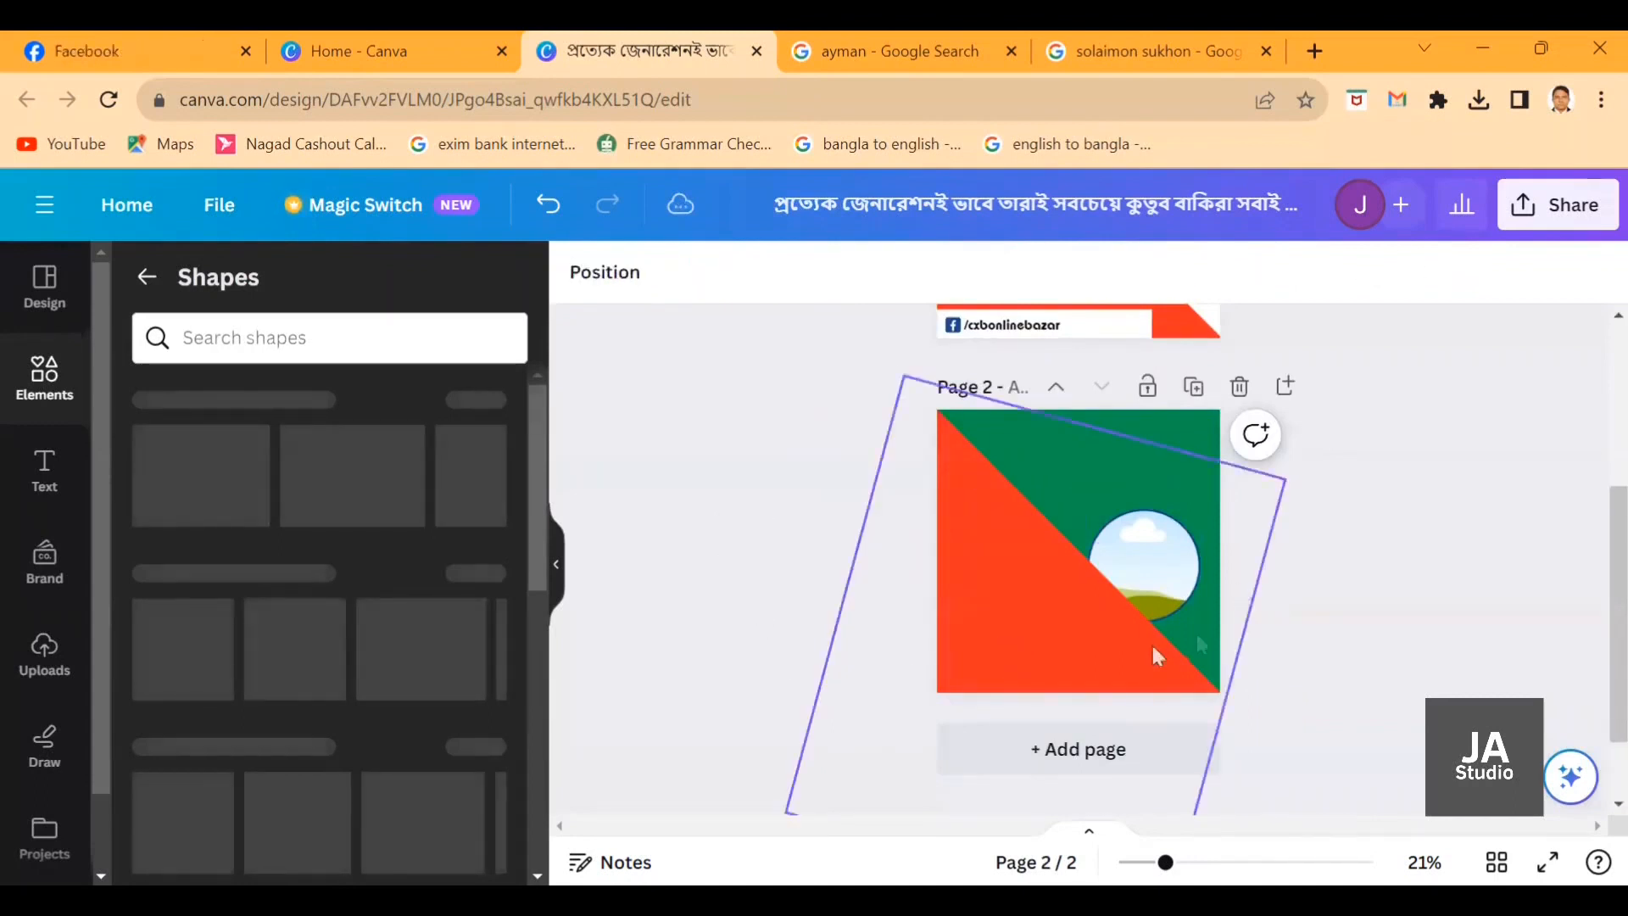
# Rotate the pasted orange shape to about 43° and move it over page 2's upper-left area, leaving a rising diagonal lower edge.
pyautogui.click(950, 504)
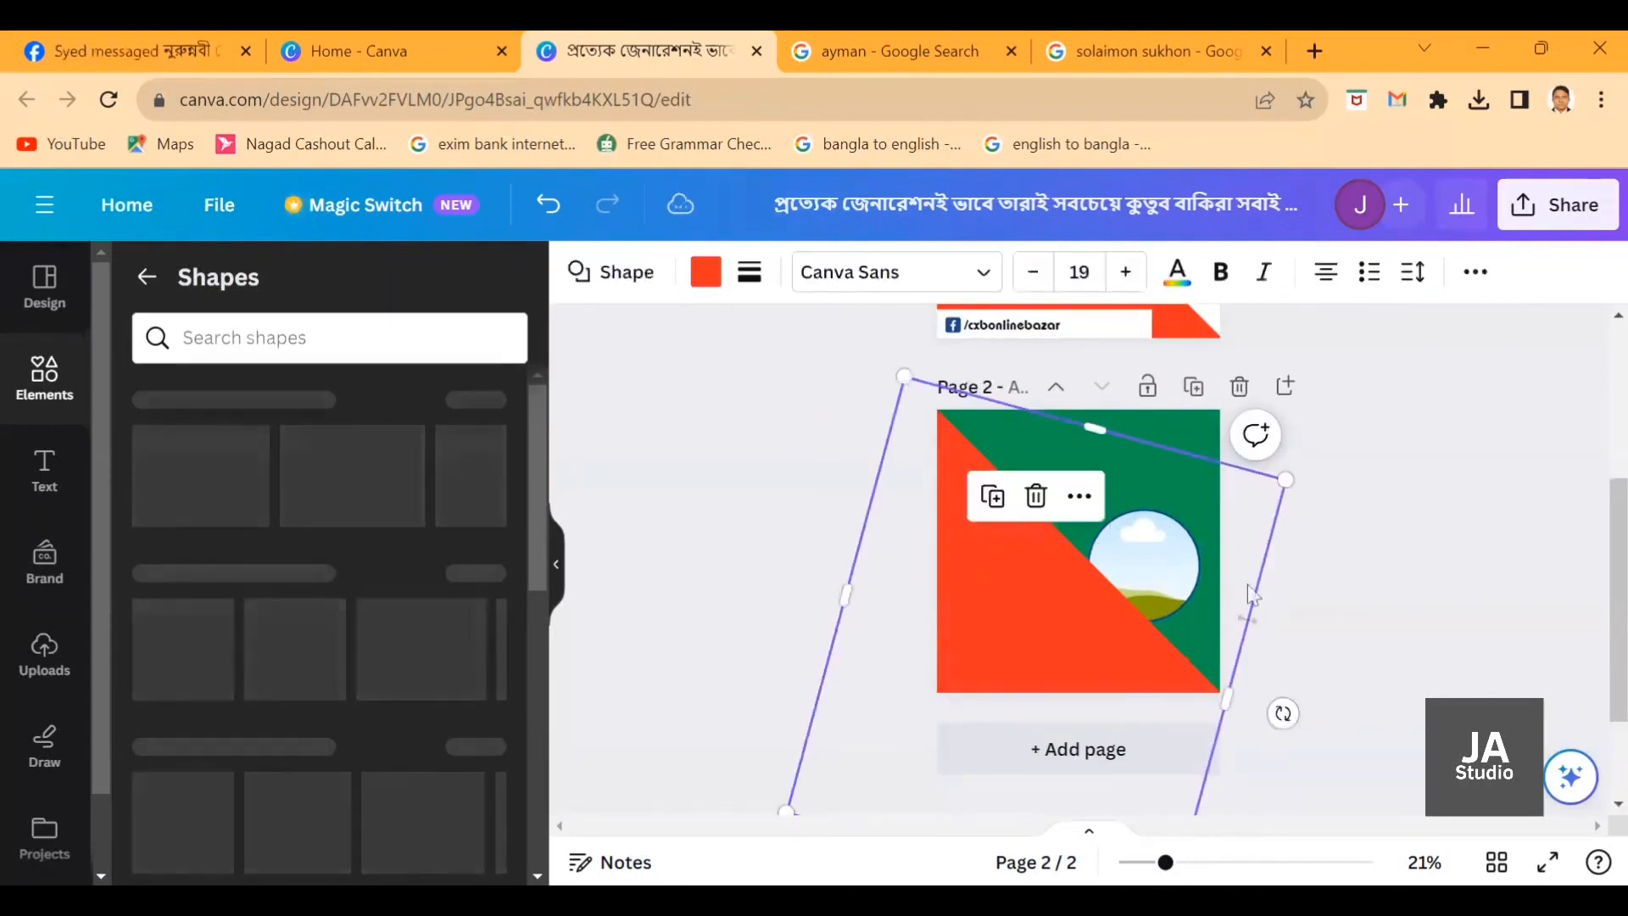
pyautogui.moveTo(1279, 712); pyautogui.dragTo(719, 696)
pyautogui.moveTo(1054, 563); pyautogui.dragTo(966, 416)
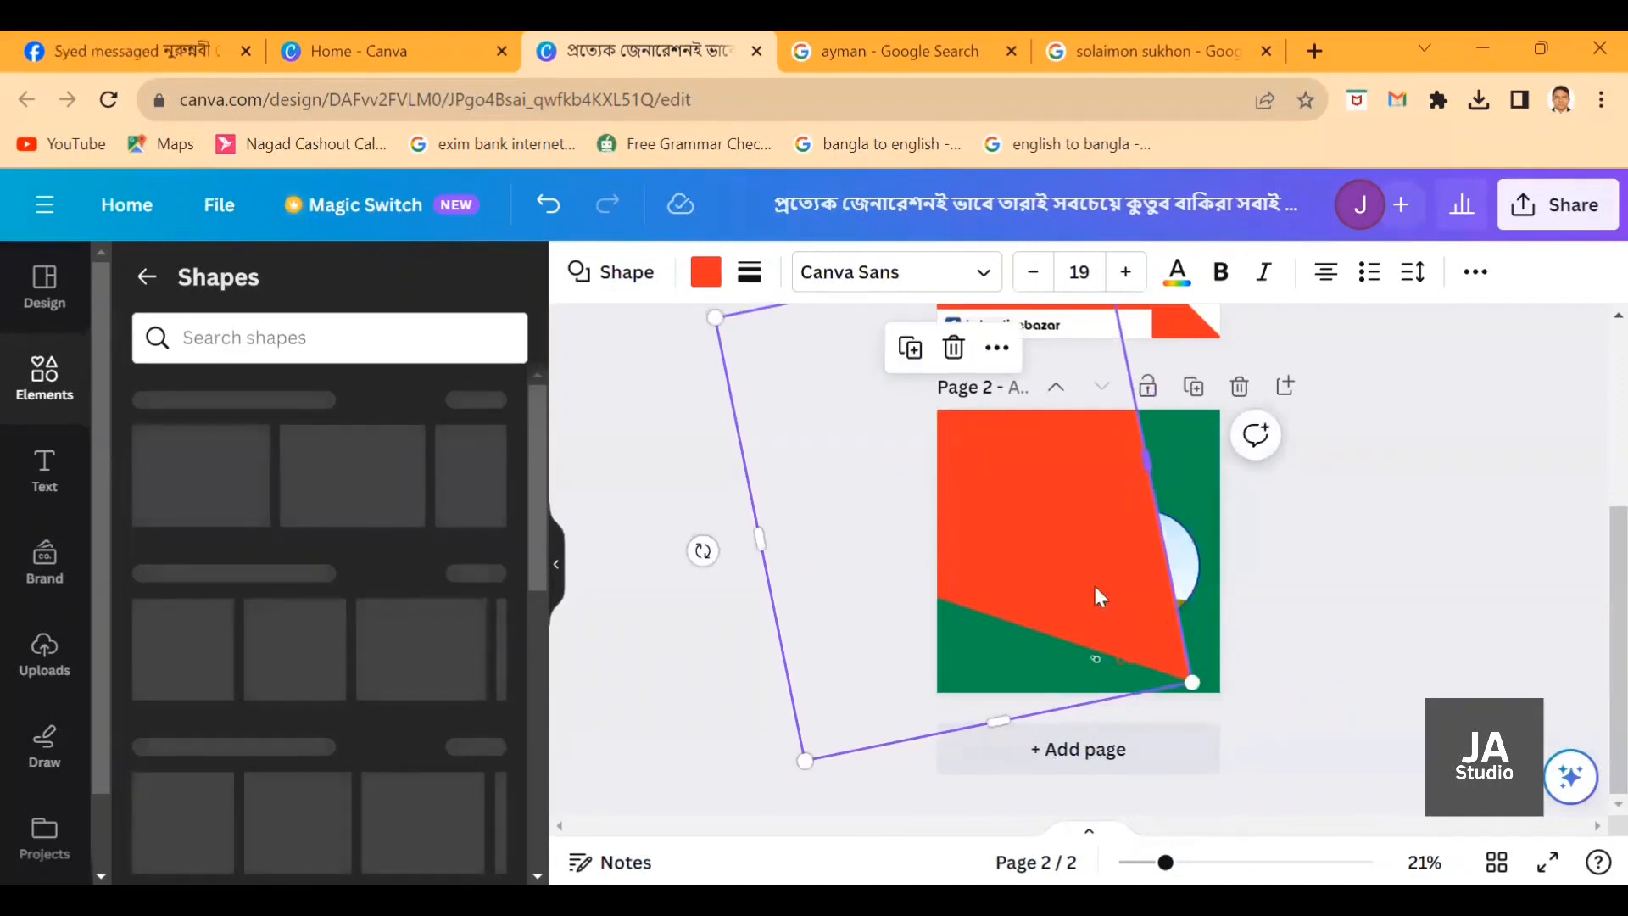
pyautogui.moveTo(703, 551); pyautogui.dragTo(770, 844)
pyautogui.moveTo(1140, 518); pyautogui.dragTo(1205, 472)
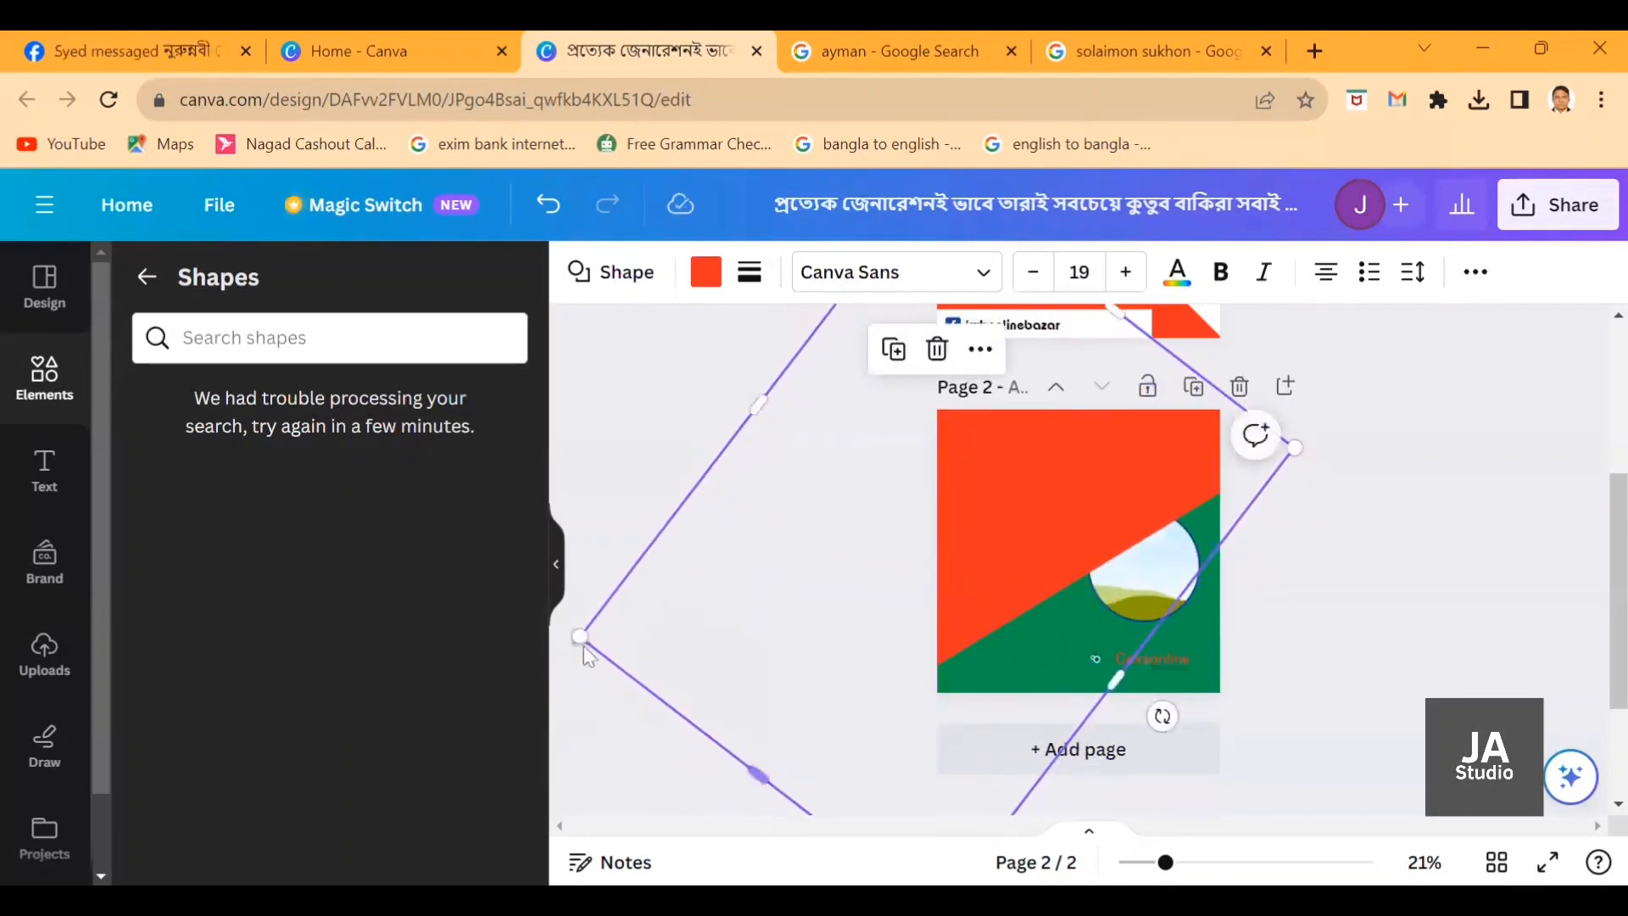
pyautogui.moveTo(1161, 715)
pyautogui.mouseDown()
pyautogui.moveTo(1141, 741)
pyautogui.moveTo(1160, 740)
pyautogui.mouseUp()
pyautogui.click(1432, 578)
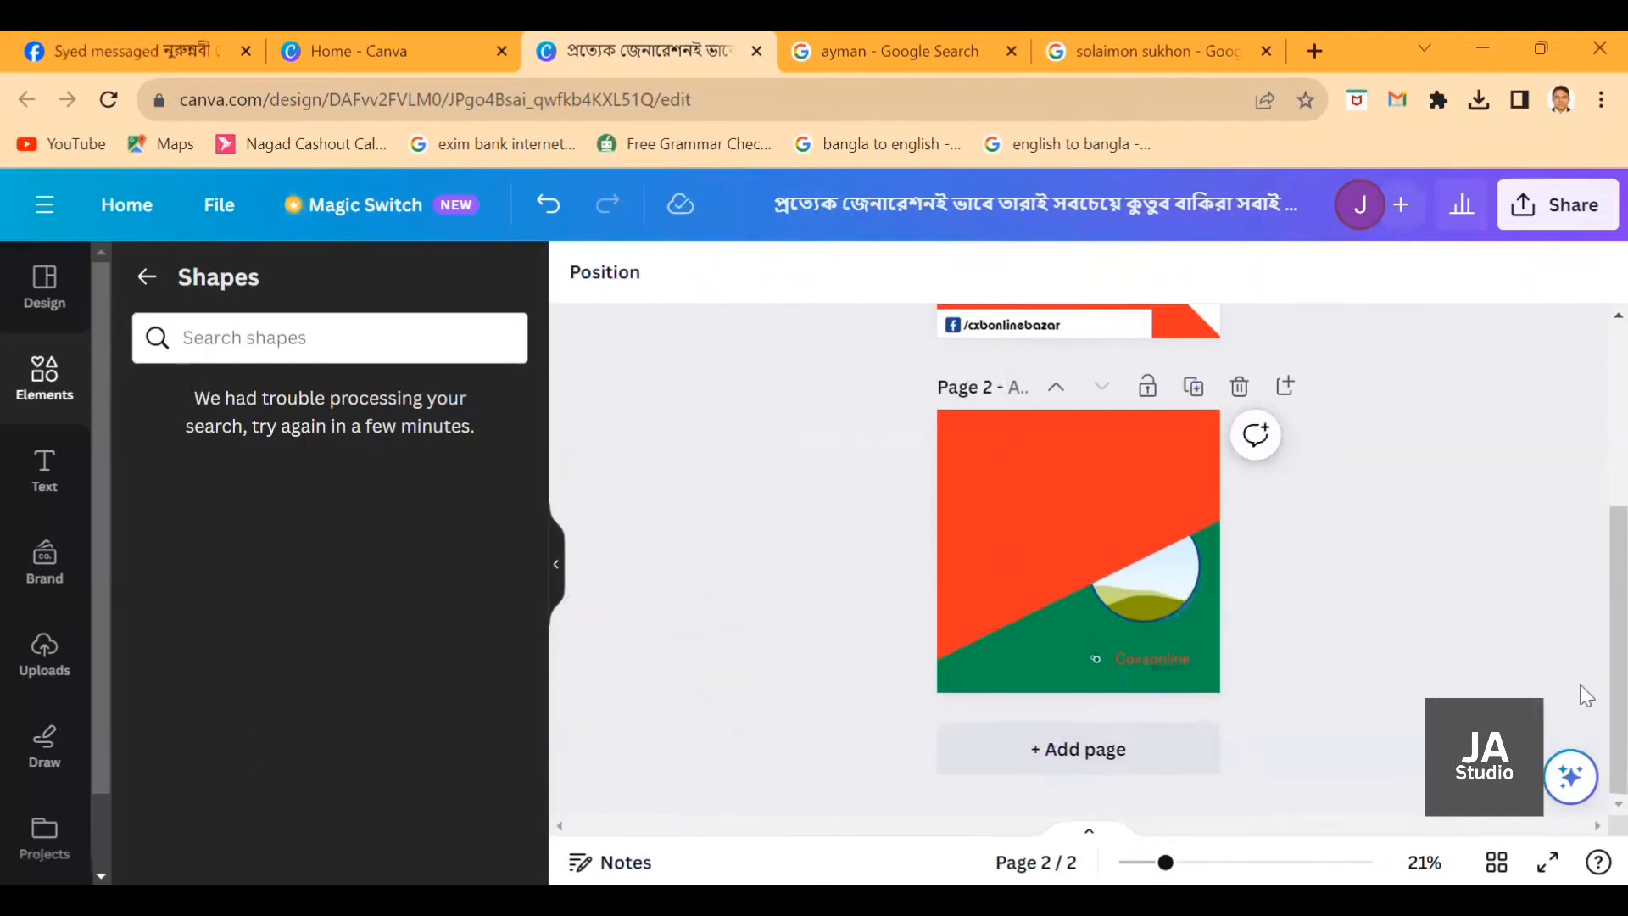
# Set page 2's background to white from the document colors.
pyautogui.click(1046, 649)
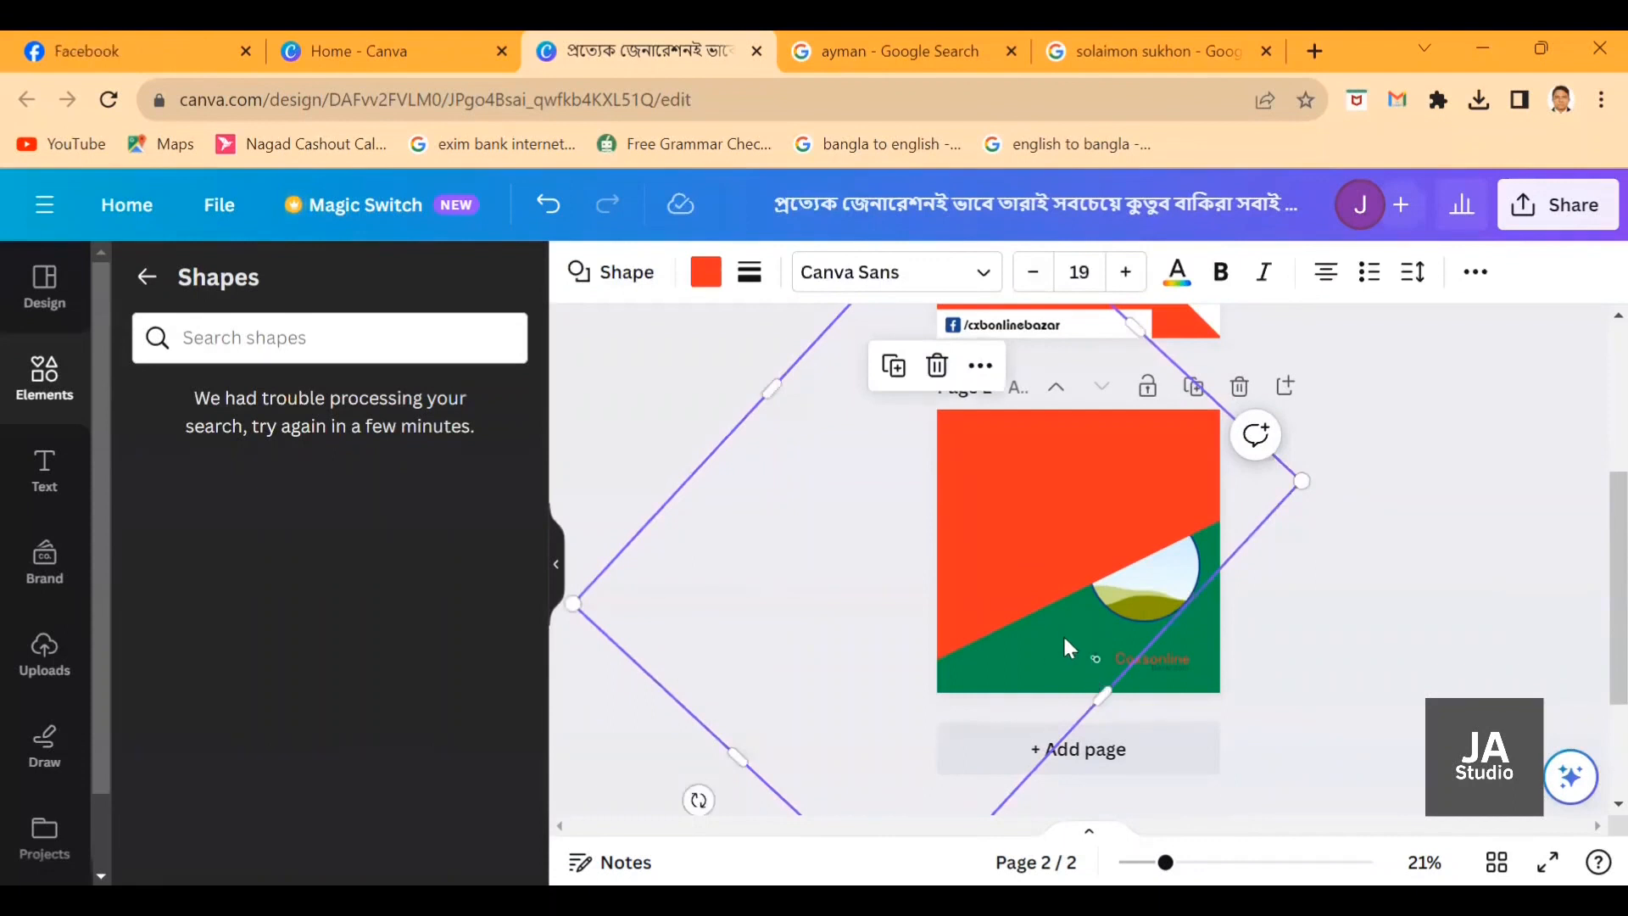
pyautogui.press('Delete')
pyautogui.click(1193, 633)
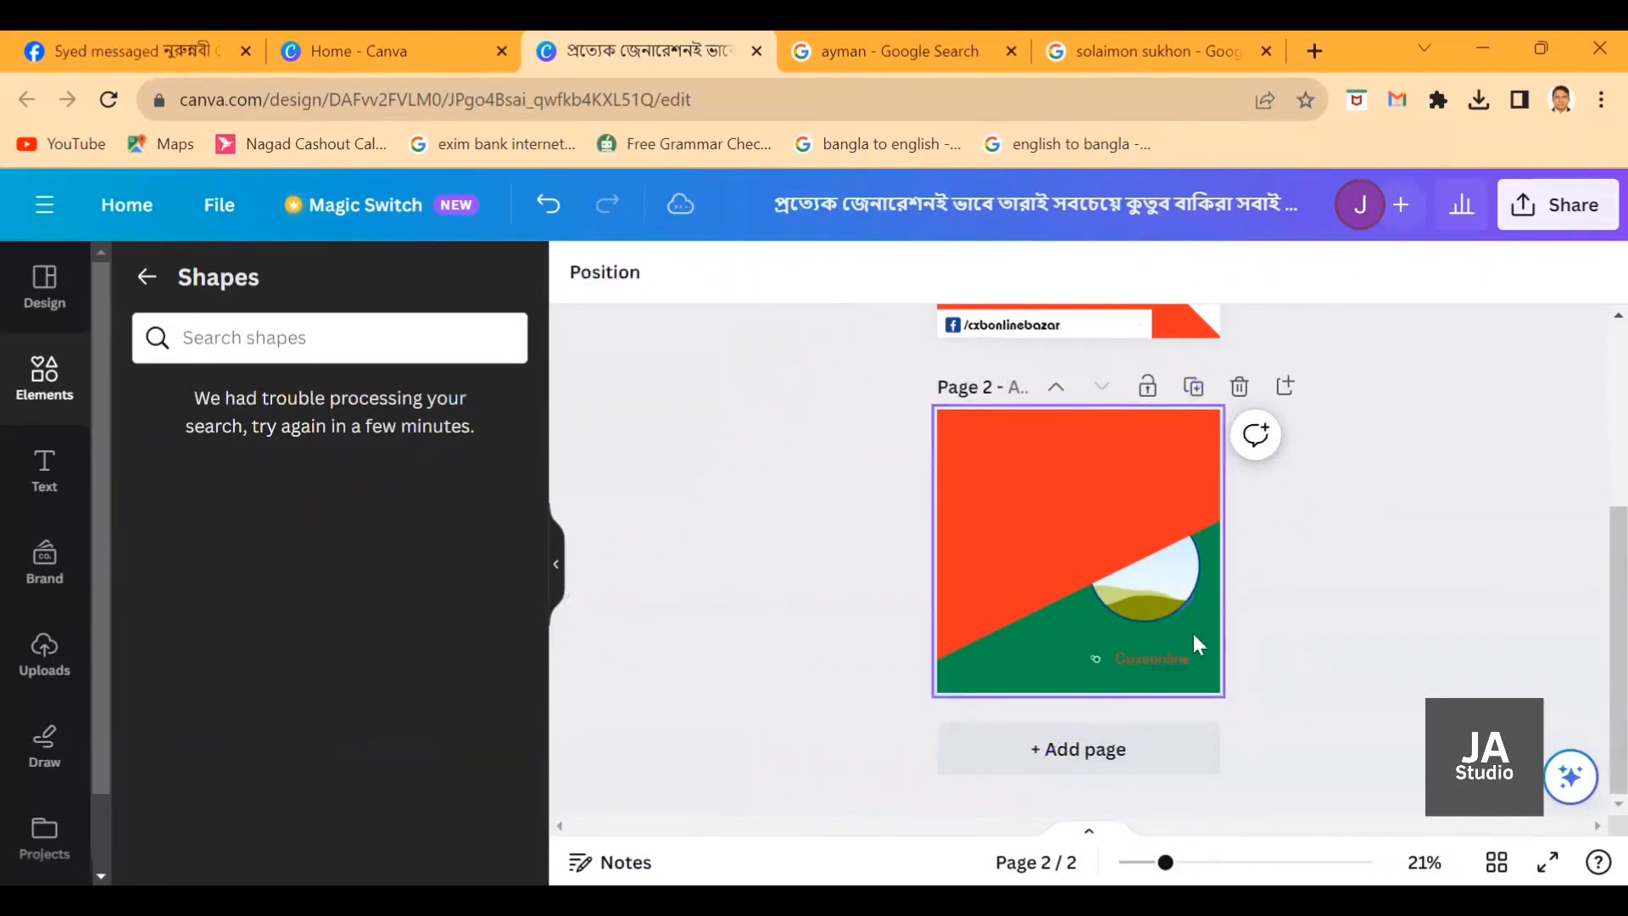
pyautogui.click(579, 272)
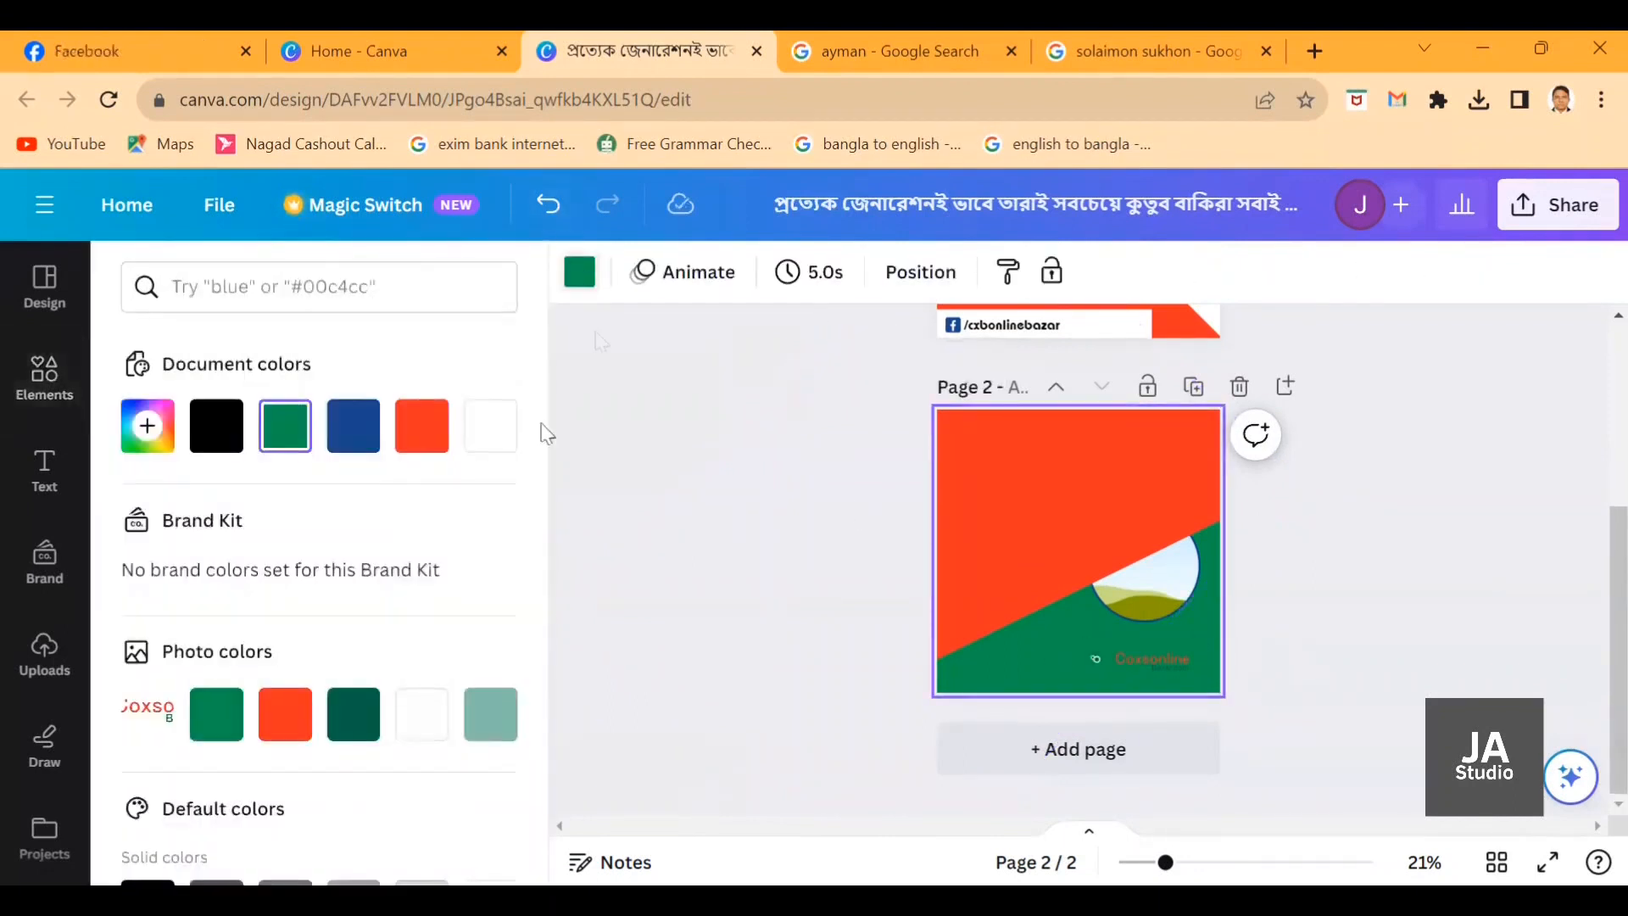
pyautogui.click(490, 437)
# Recolor page 2's orange shape with the medium green from the logo's photo colors.
pyautogui.click(1178, 591)
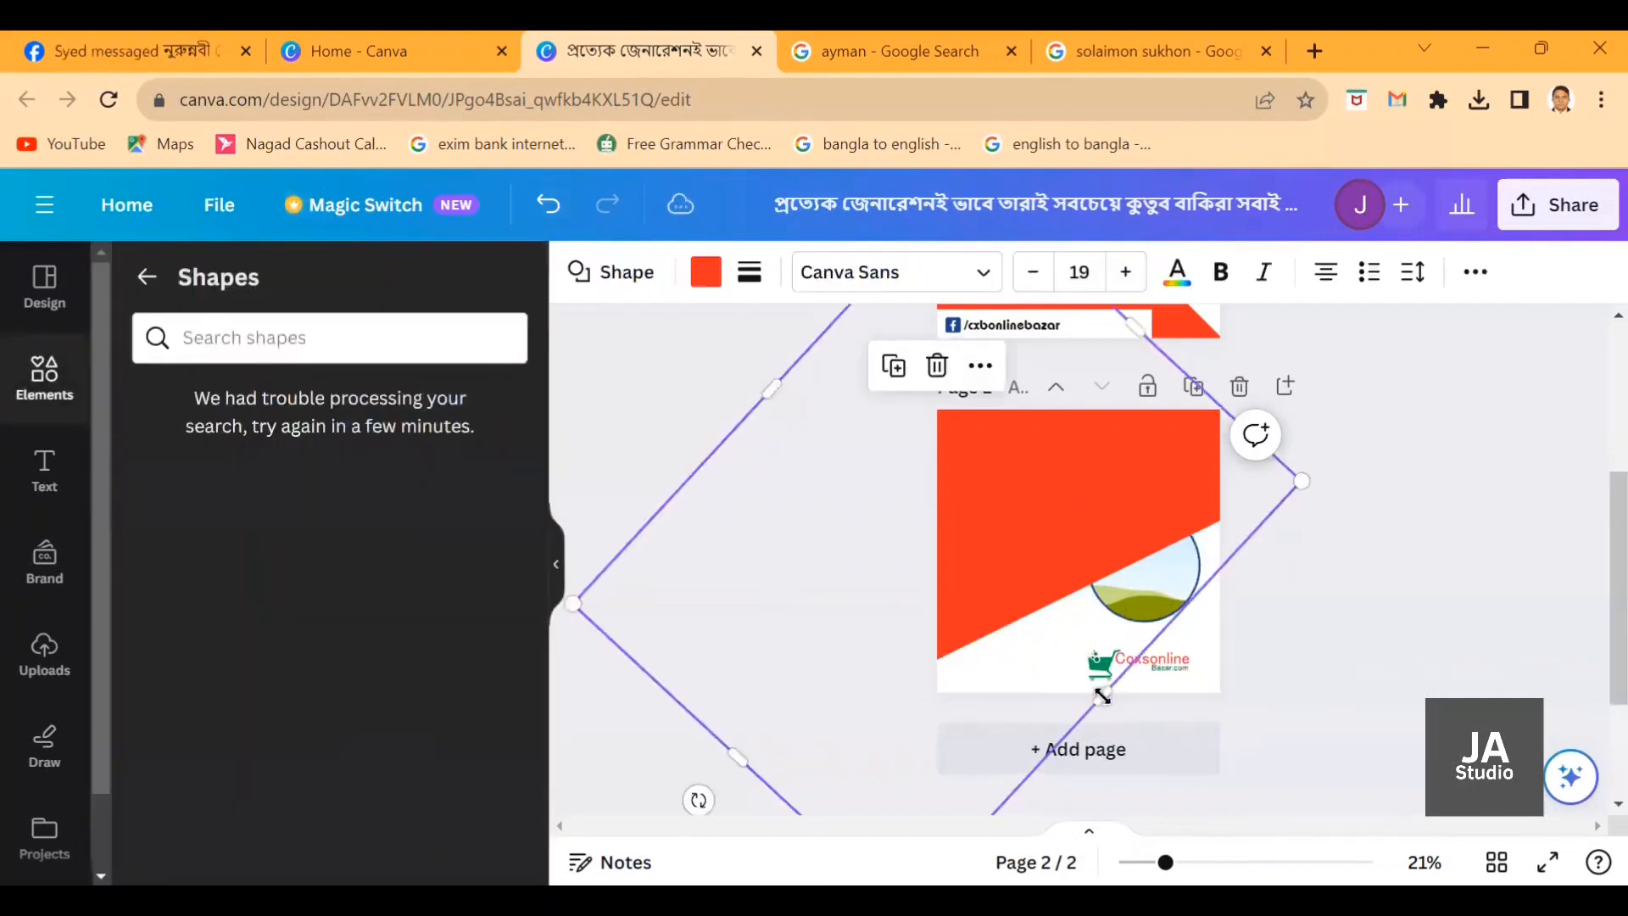
pyautogui.click(706, 271)
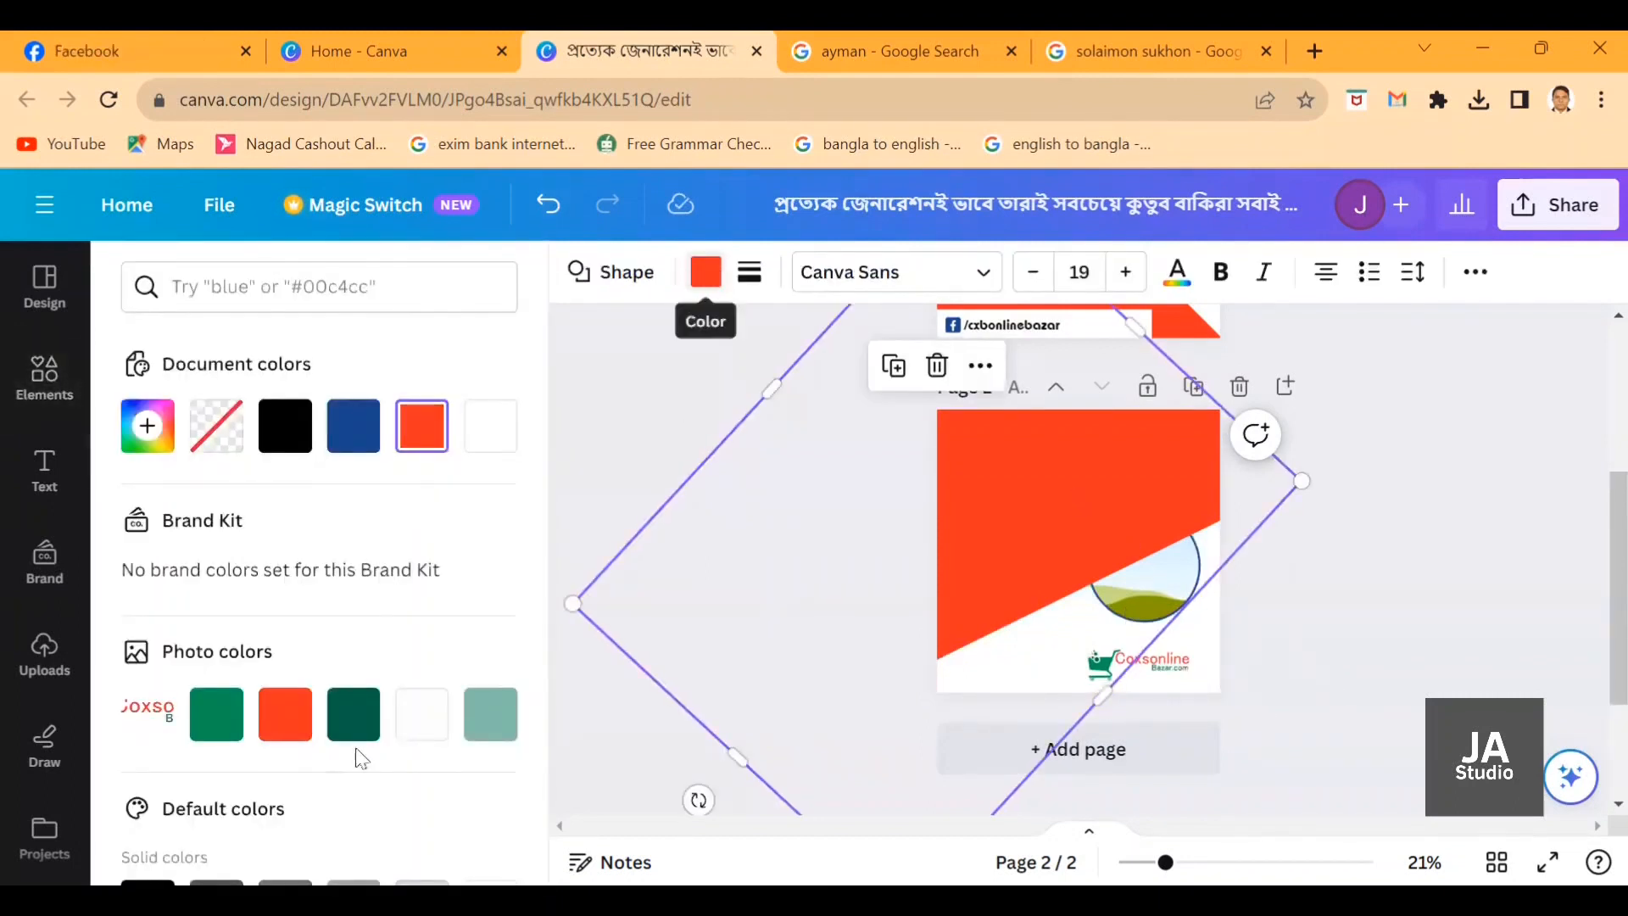
pyautogui.click(217, 714)
pyautogui.click(691, 556)
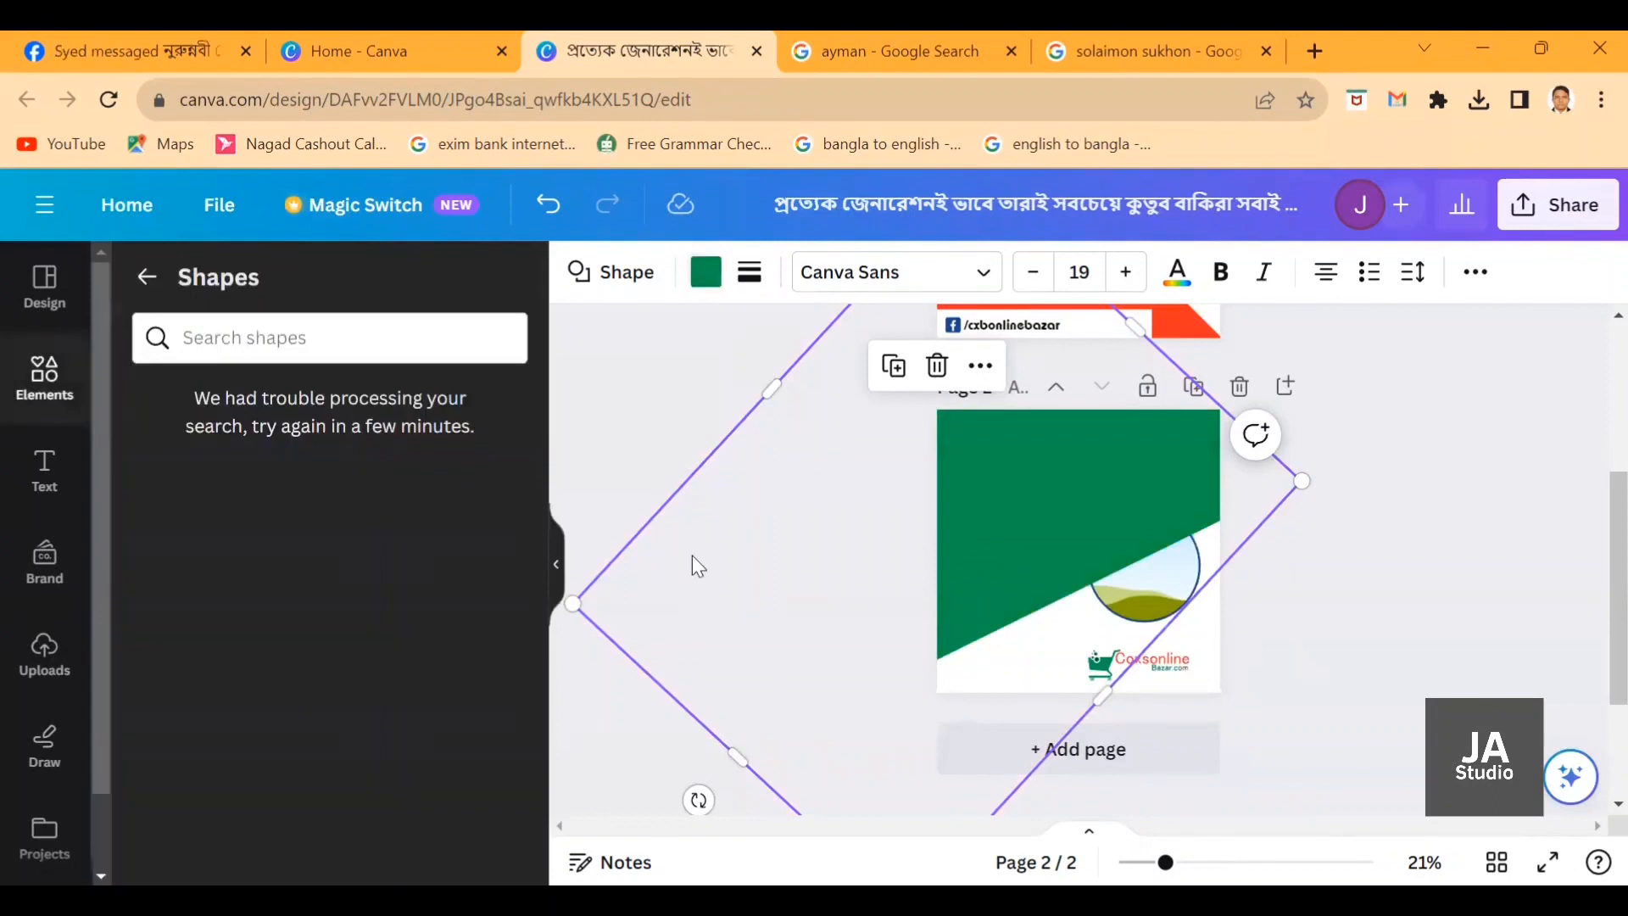
pyautogui.click(1121, 424)
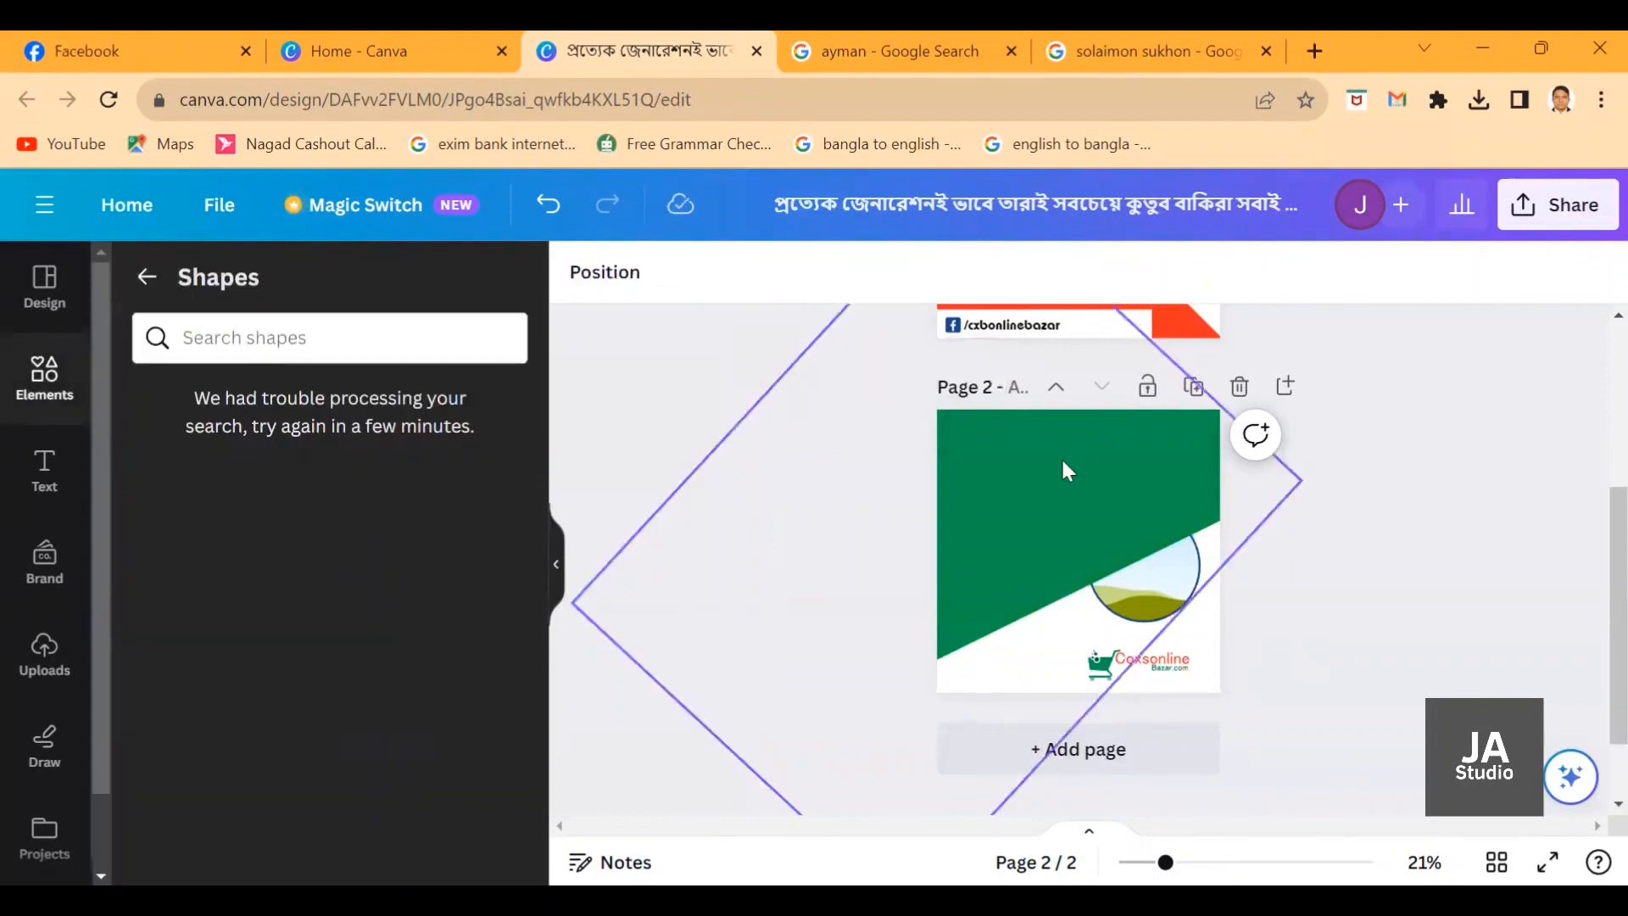
pyautogui.click(1144, 585)
pyautogui.click(1295, 618)
pyautogui.click(1143, 557)
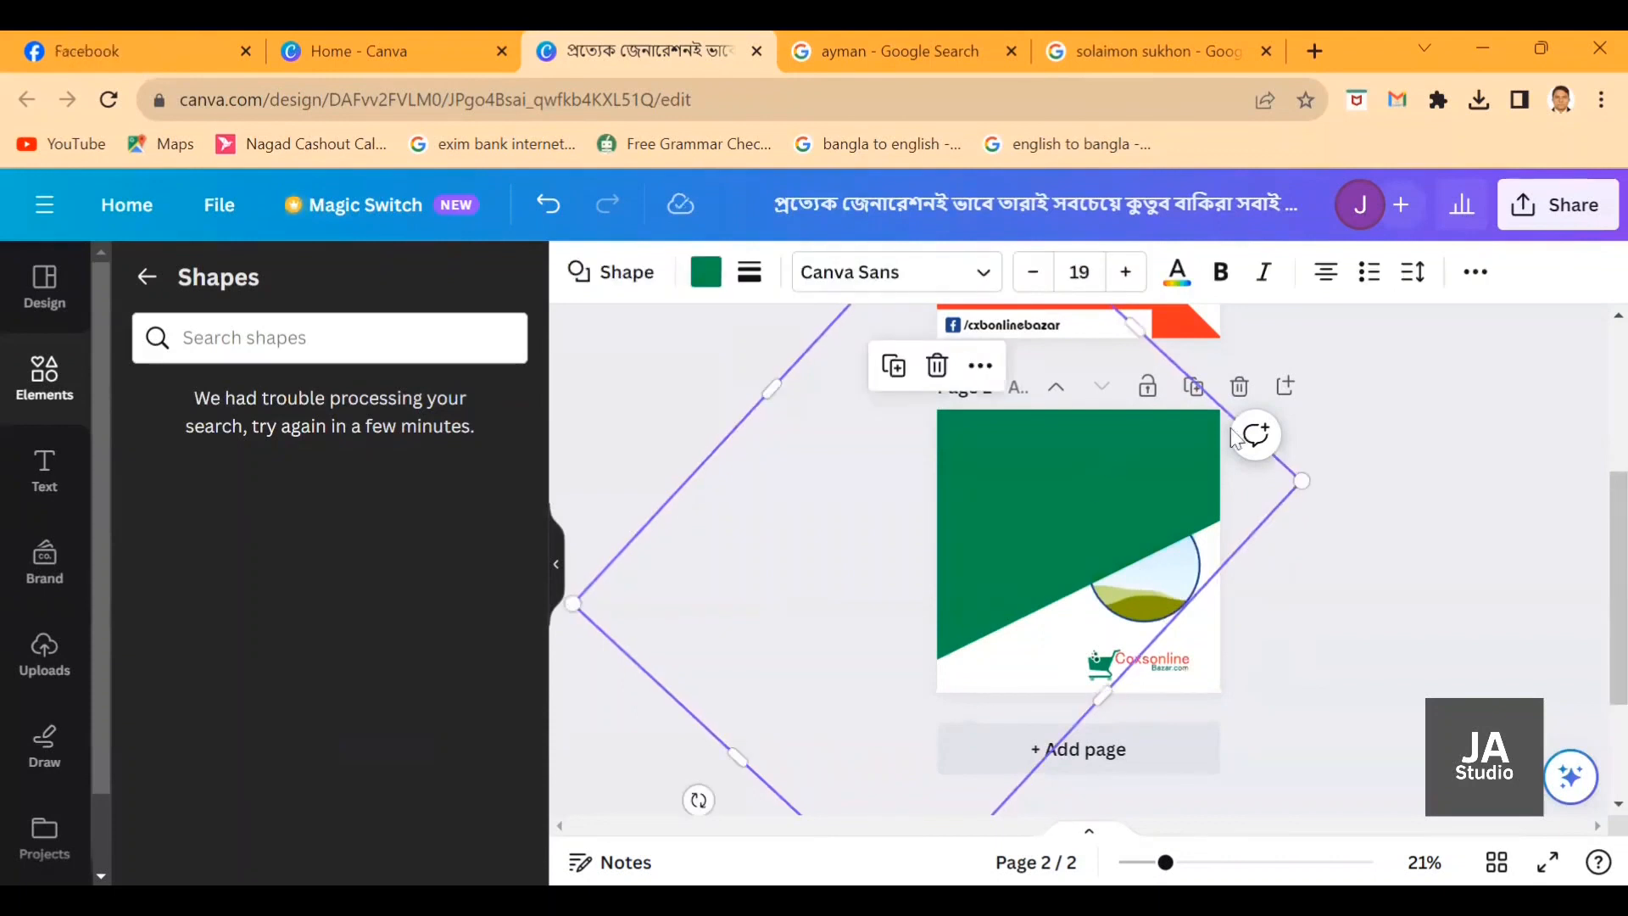
pyautogui.rightClick(1086, 472)
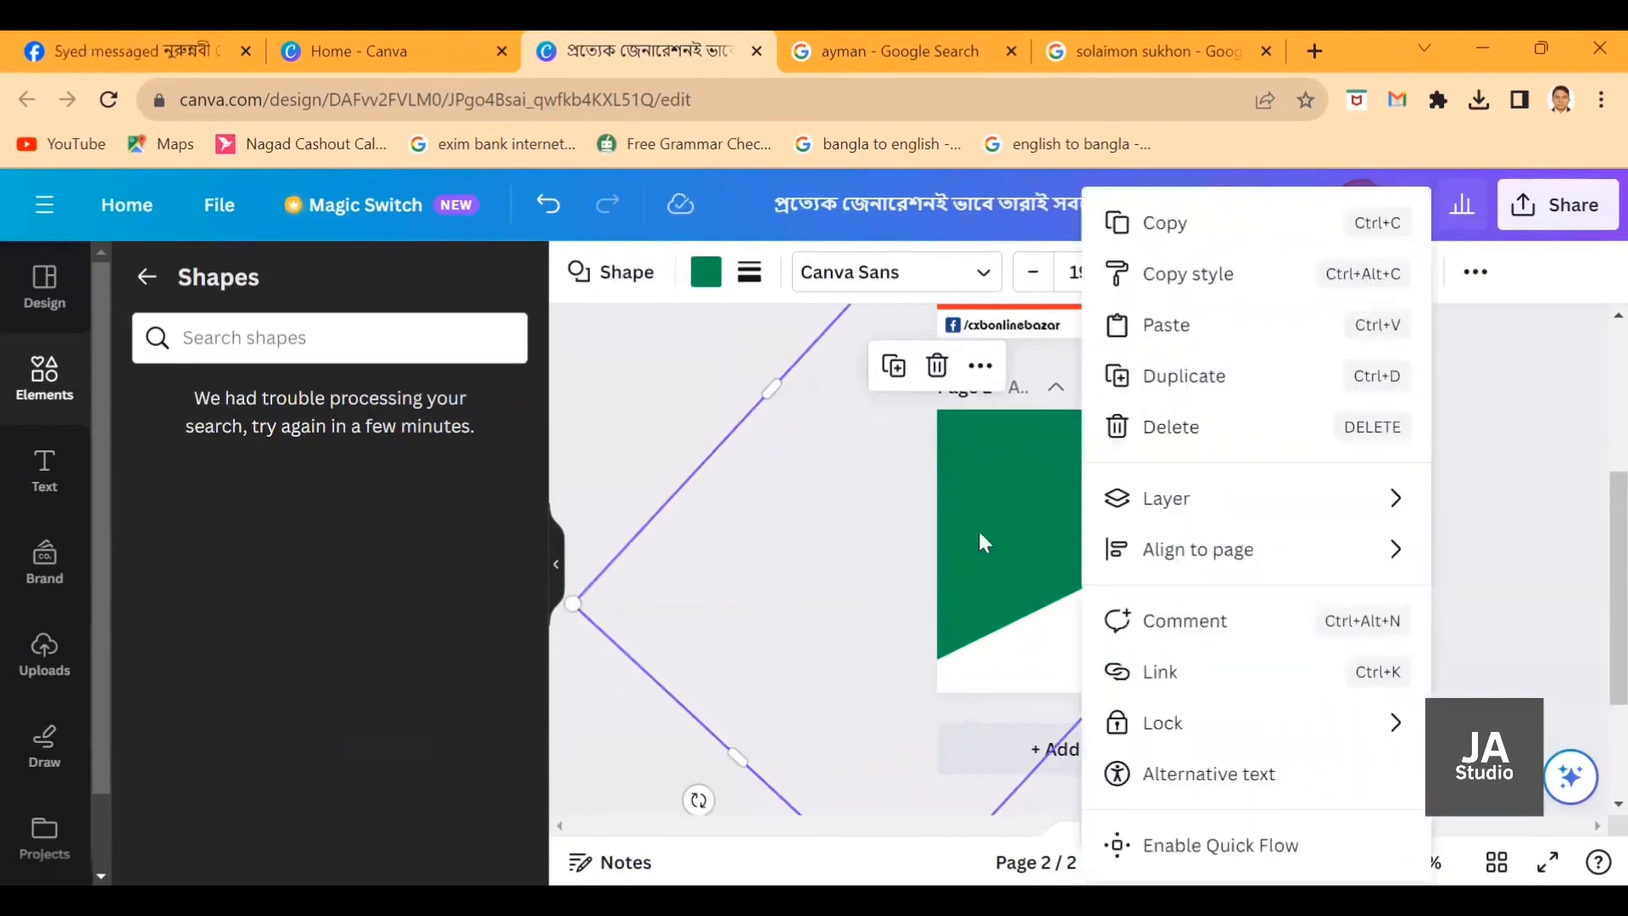
pyautogui.click(986, 485)
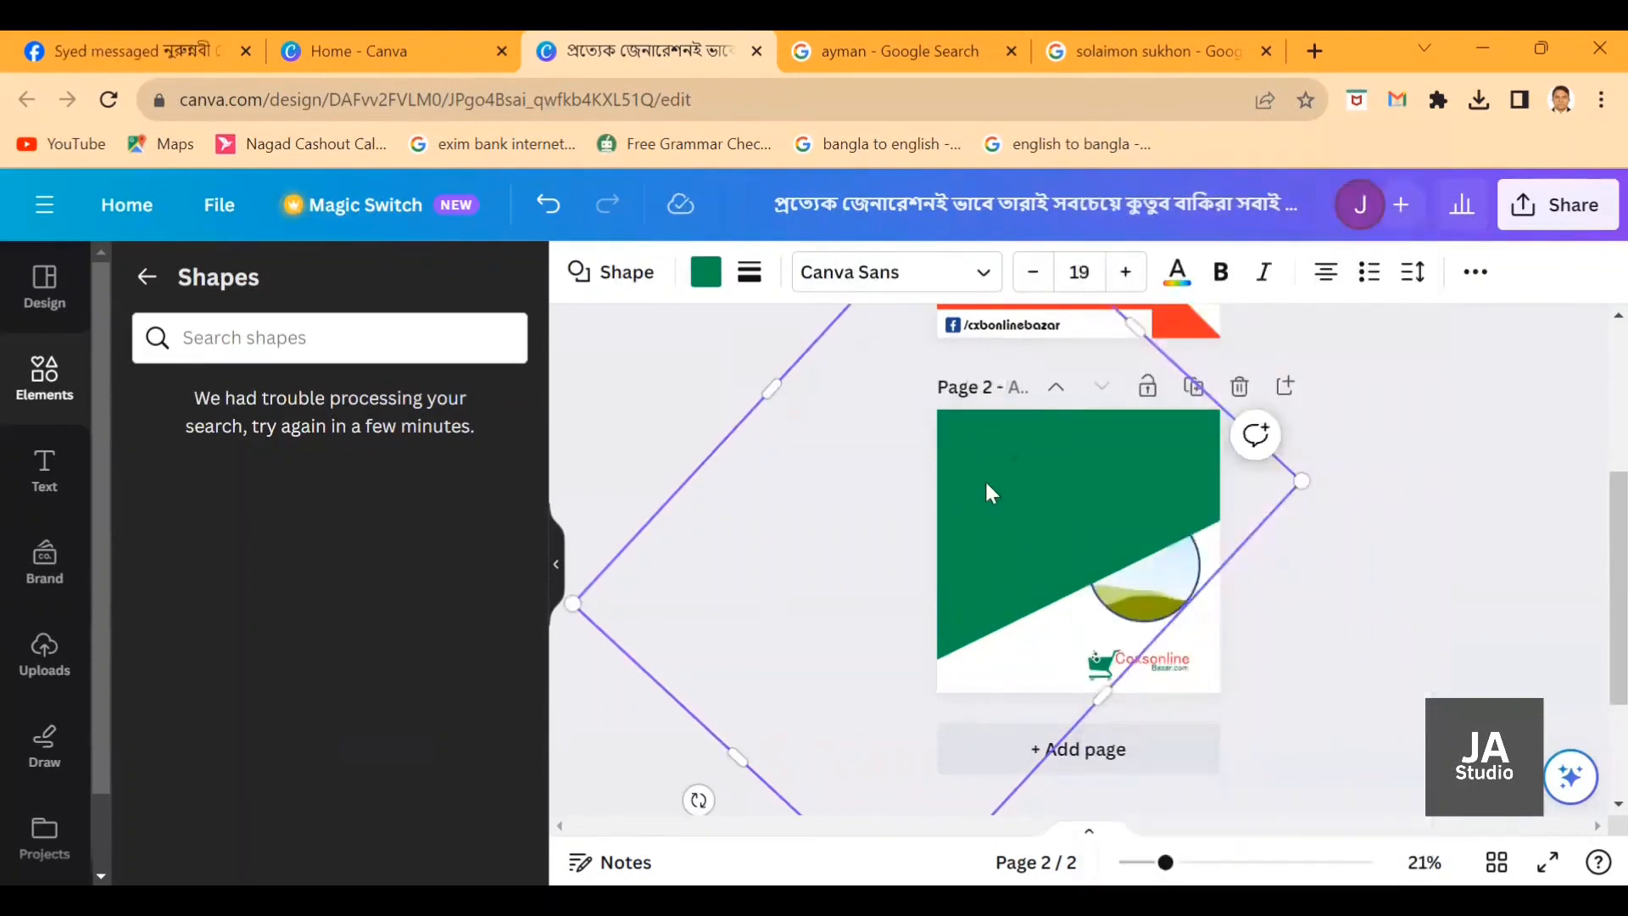
pyautogui.rightClick(1040, 489)
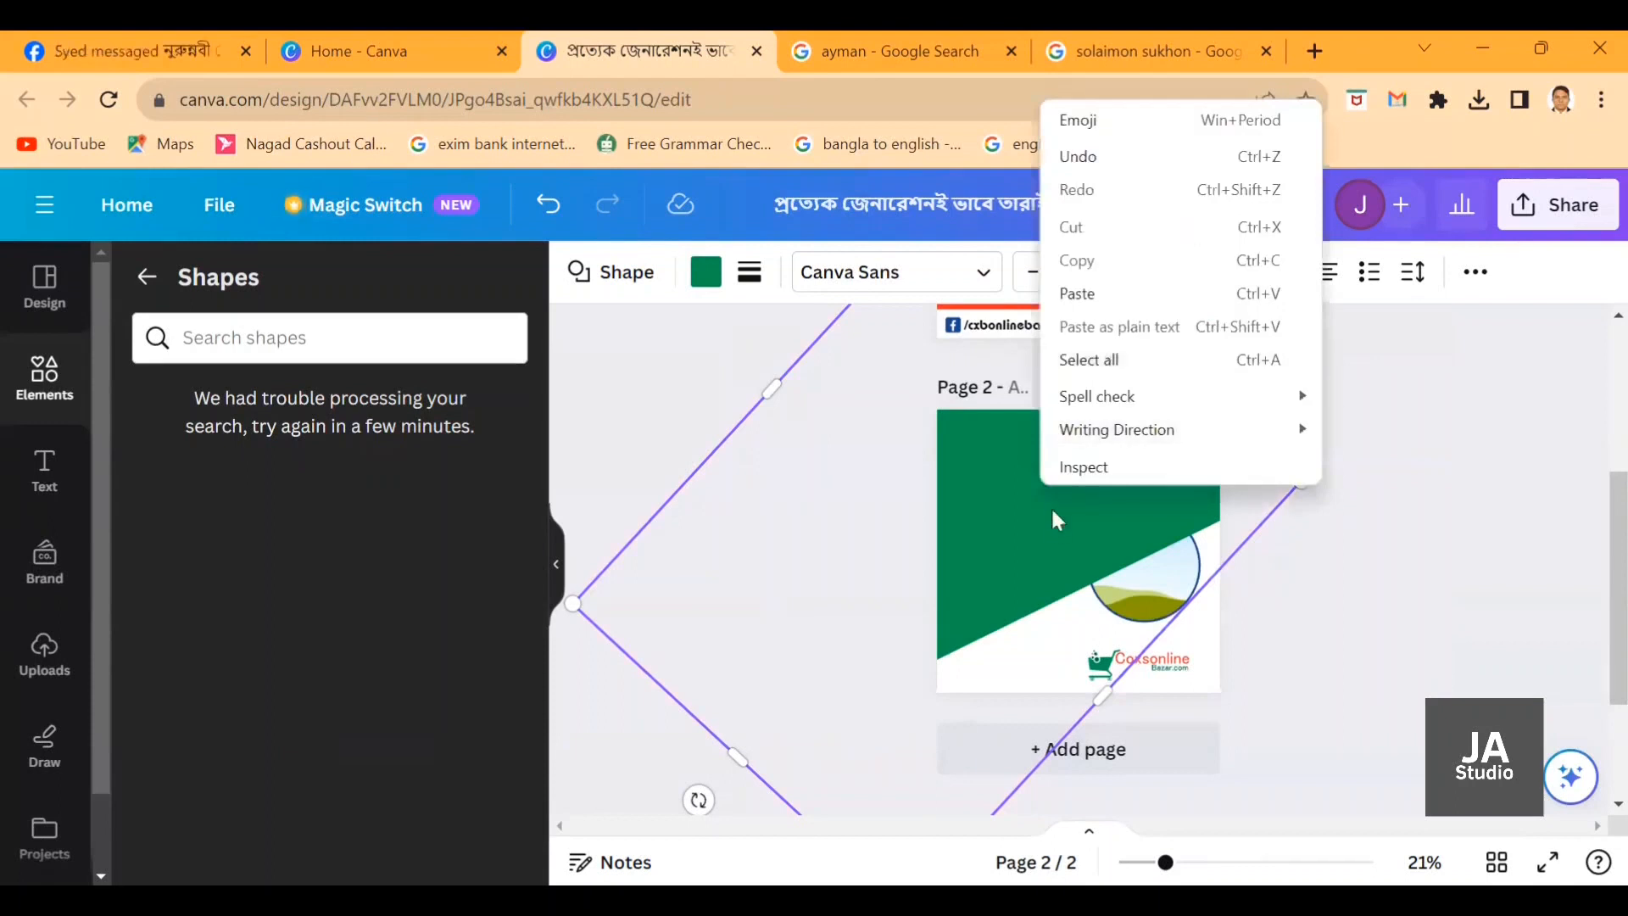
pyautogui.rightClick(1050, 500)
pyautogui.click(1017, 599)
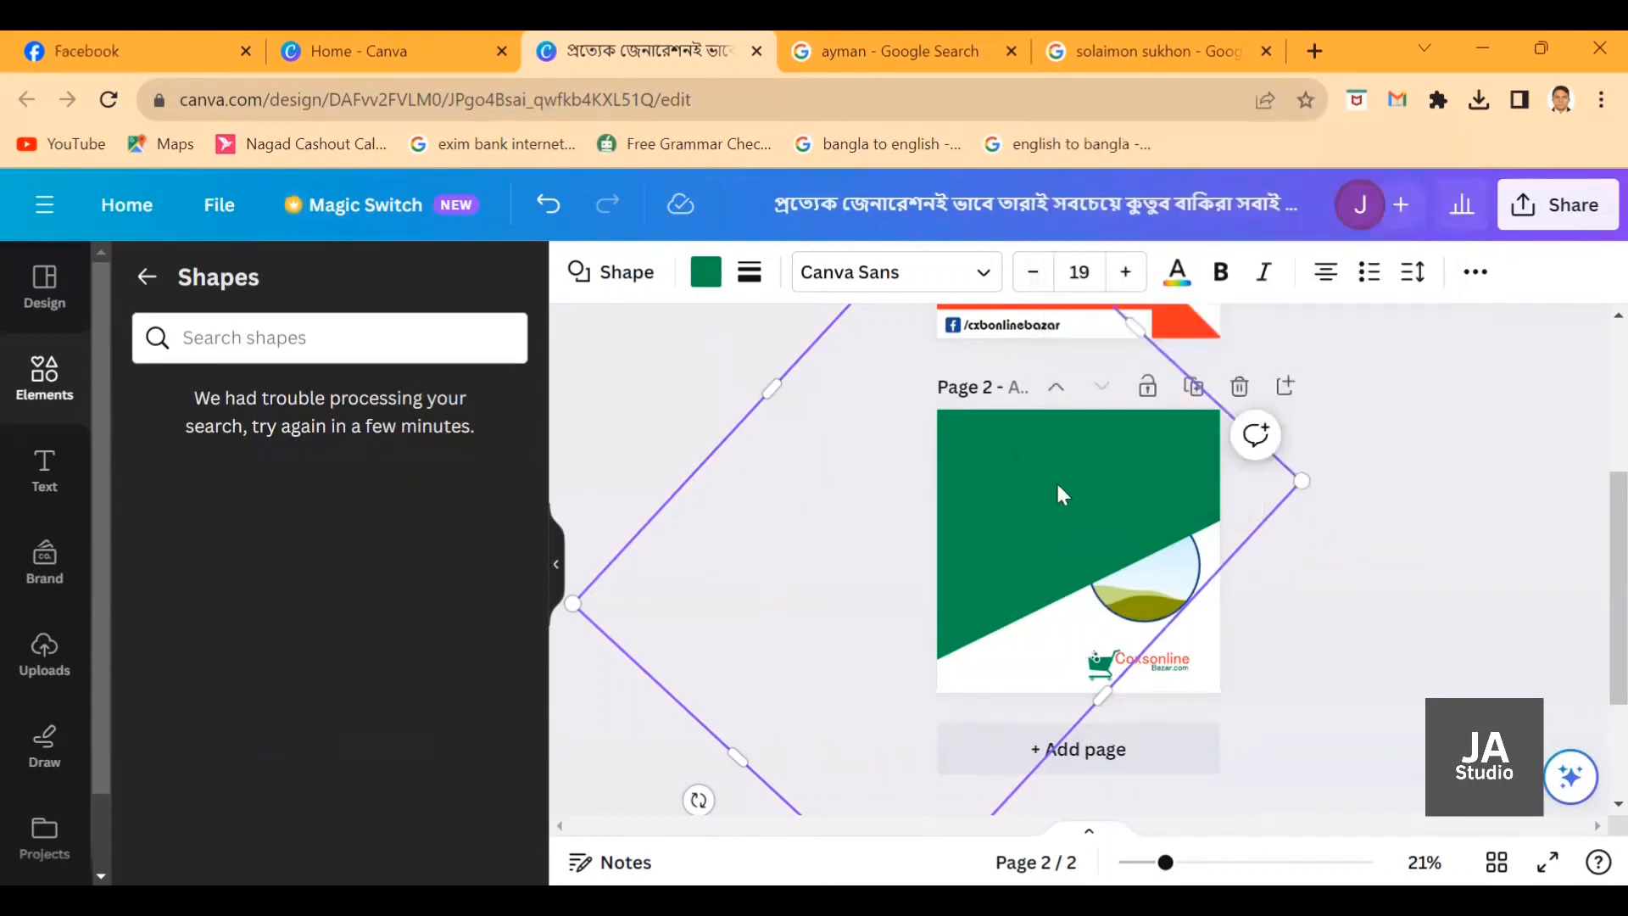
# Send page 2's green shape to the back, behind the photo frame and logo.
pyautogui.click(1477, 273)
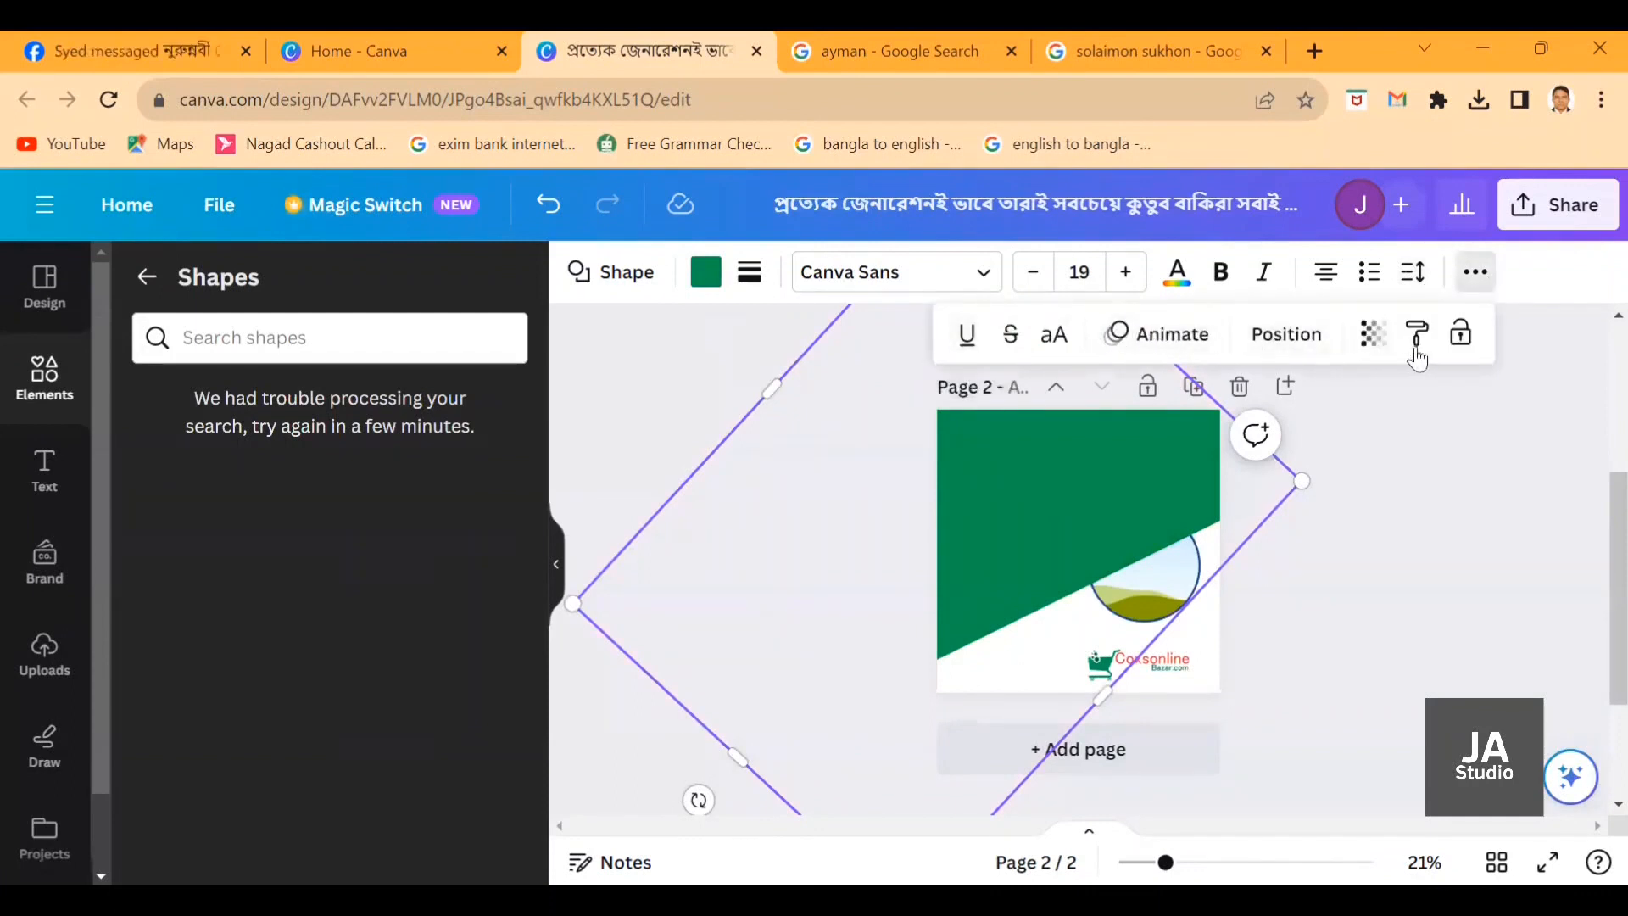
pyautogui.click(1300, 344)
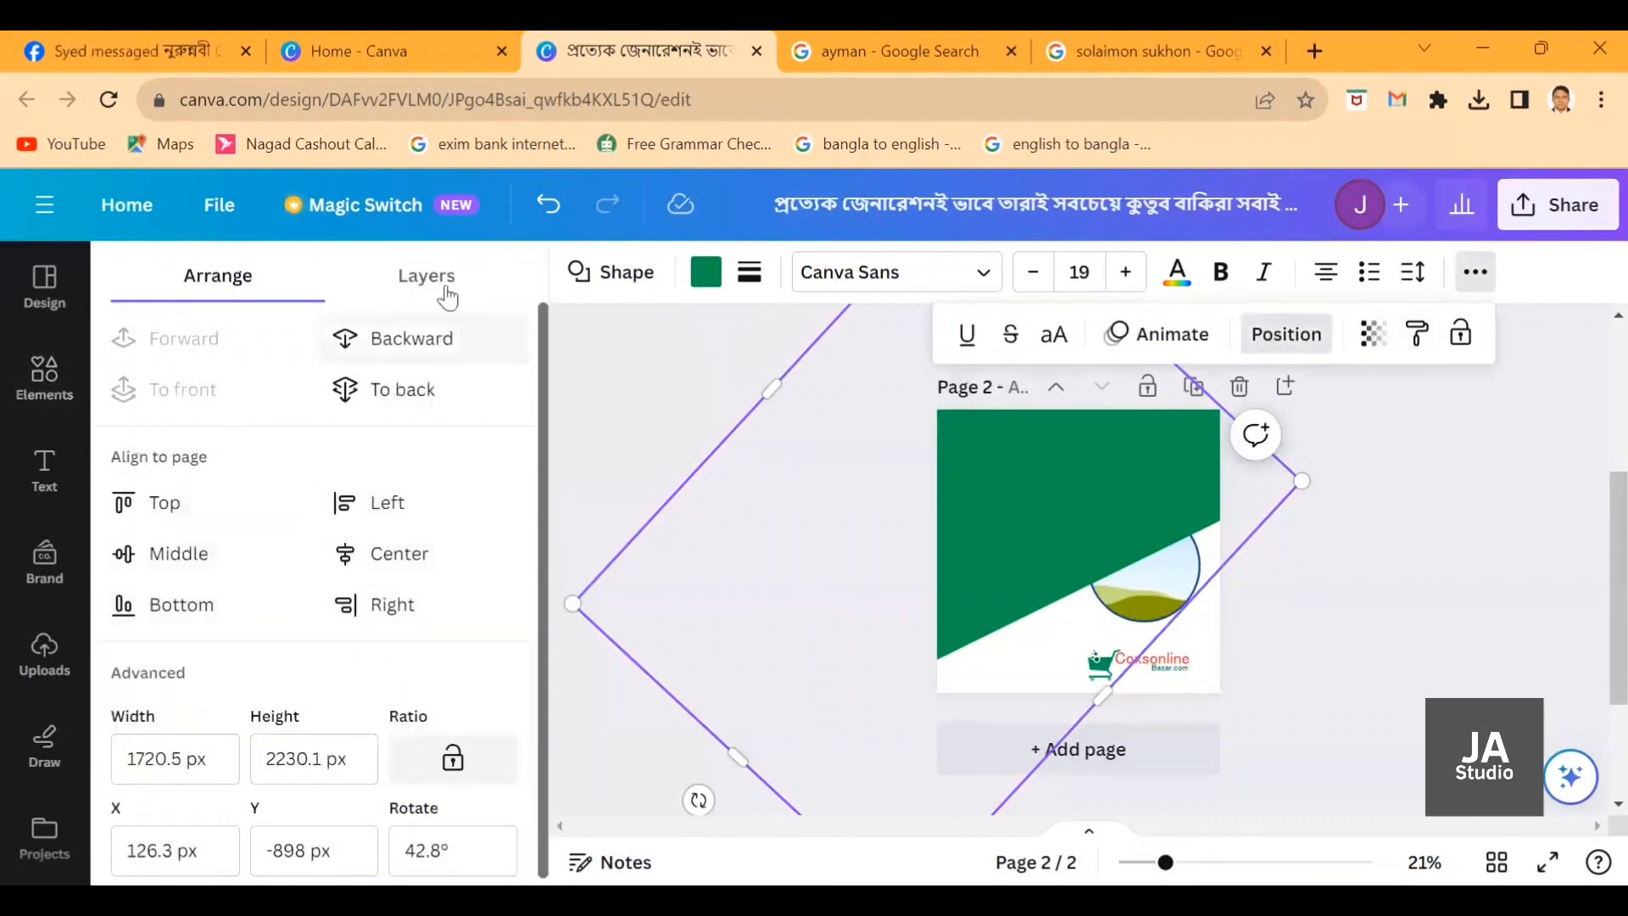
pyautogui.click(397, 405)
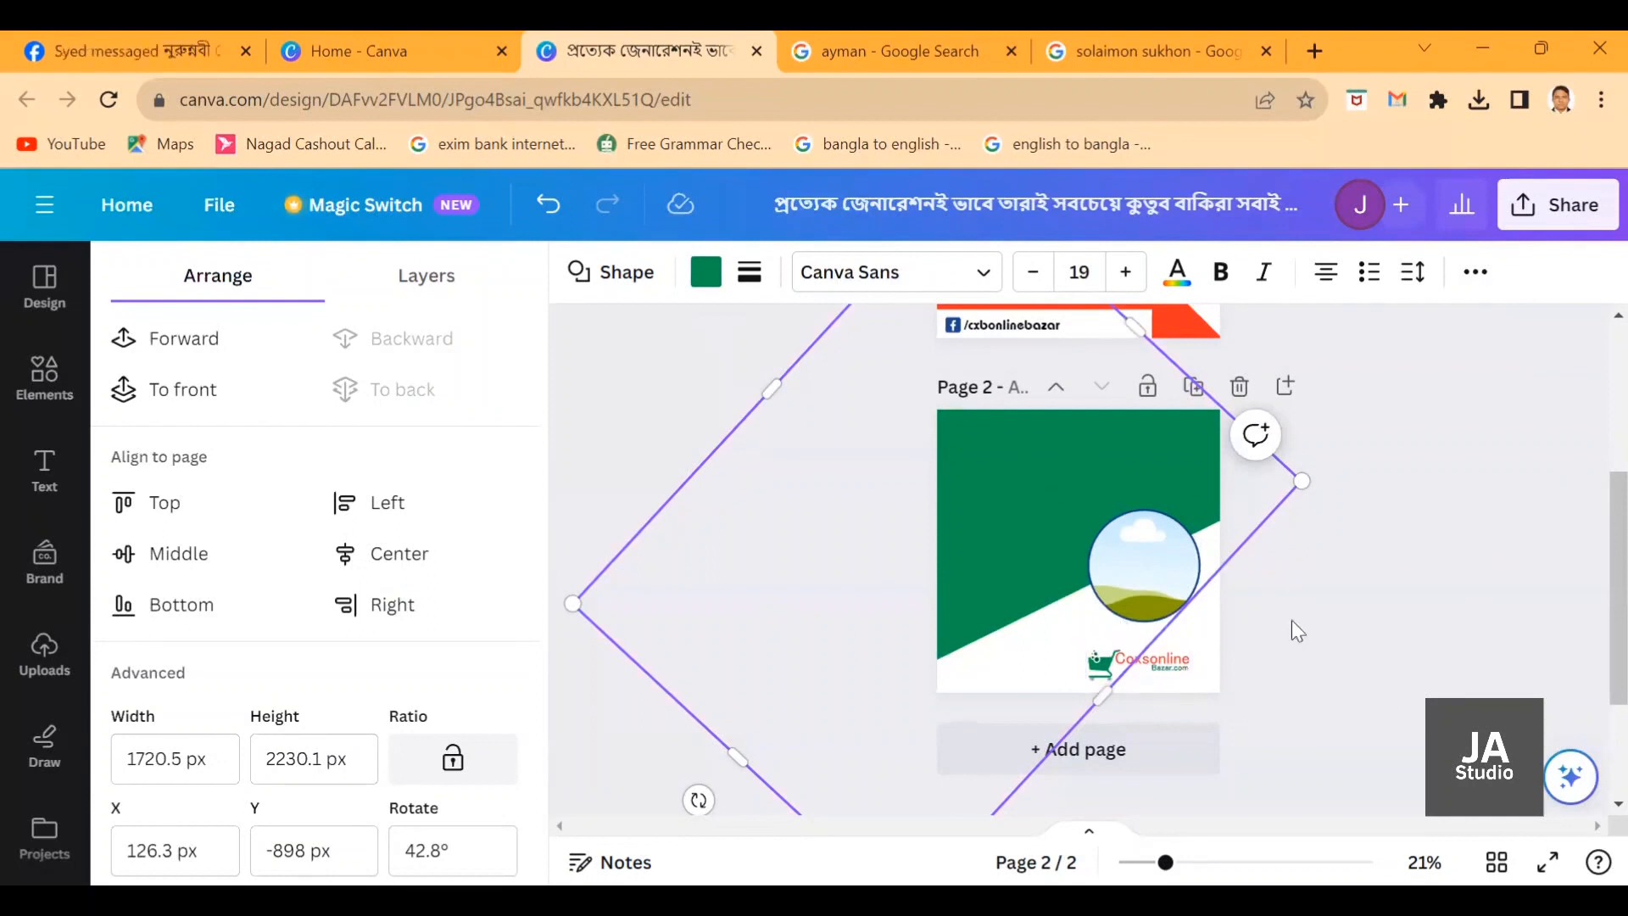
pyautogui.click(1380, 726)
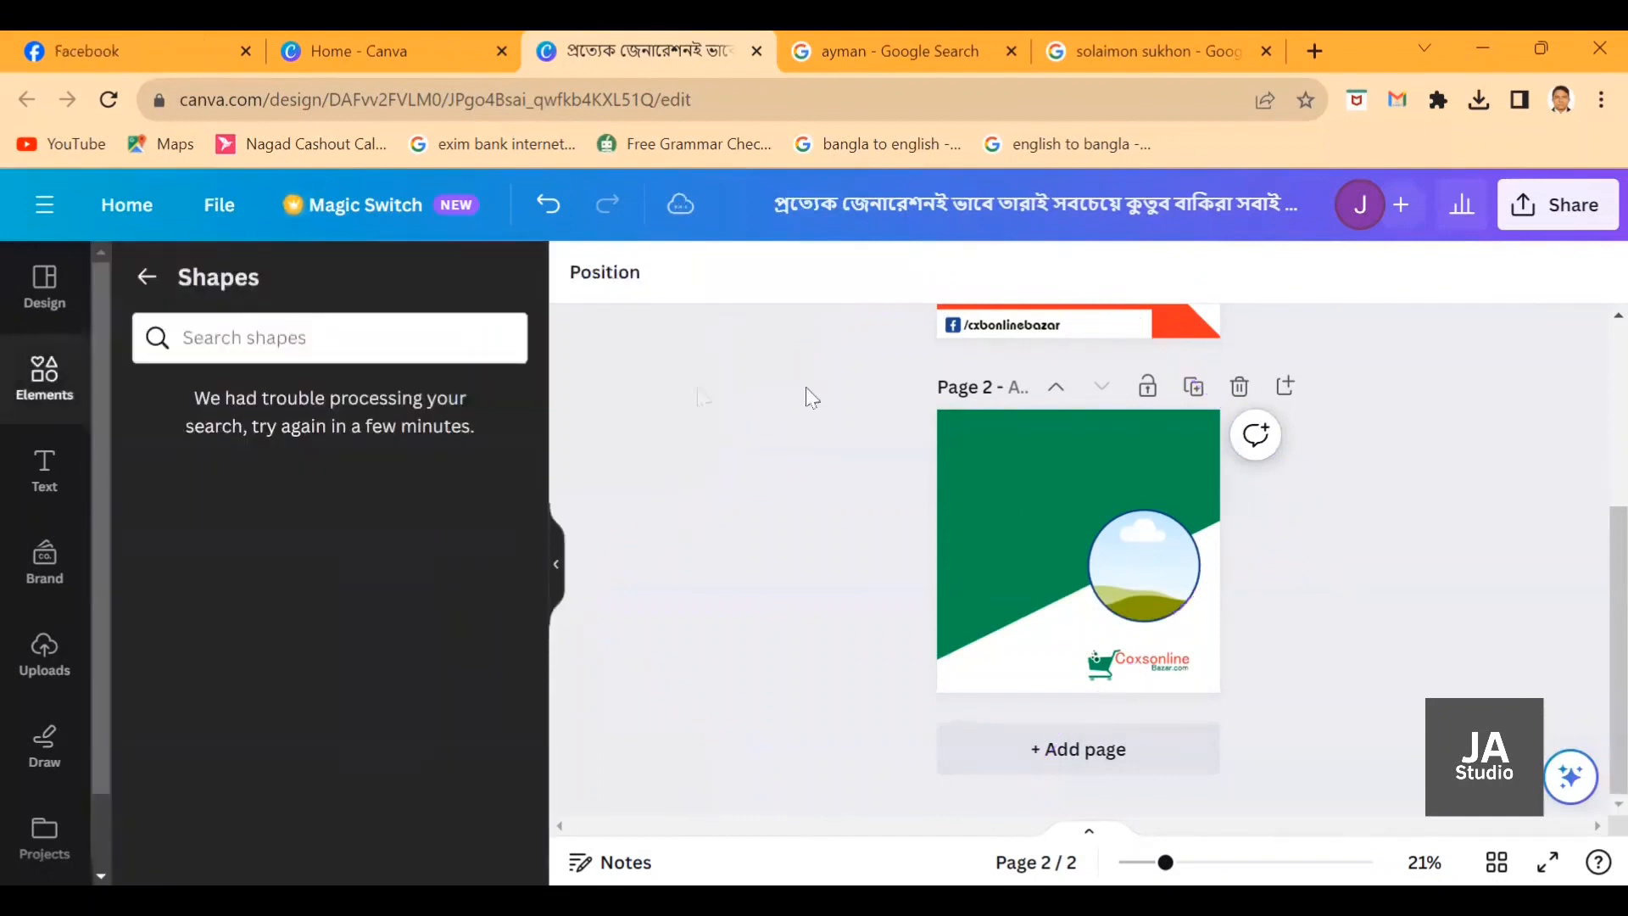
# Search Google for "ayman sadiq" in a new browser tab and open the image results.
pyautogui.hotkey('ctrl', 't')
pyautogui.click(598, 550)
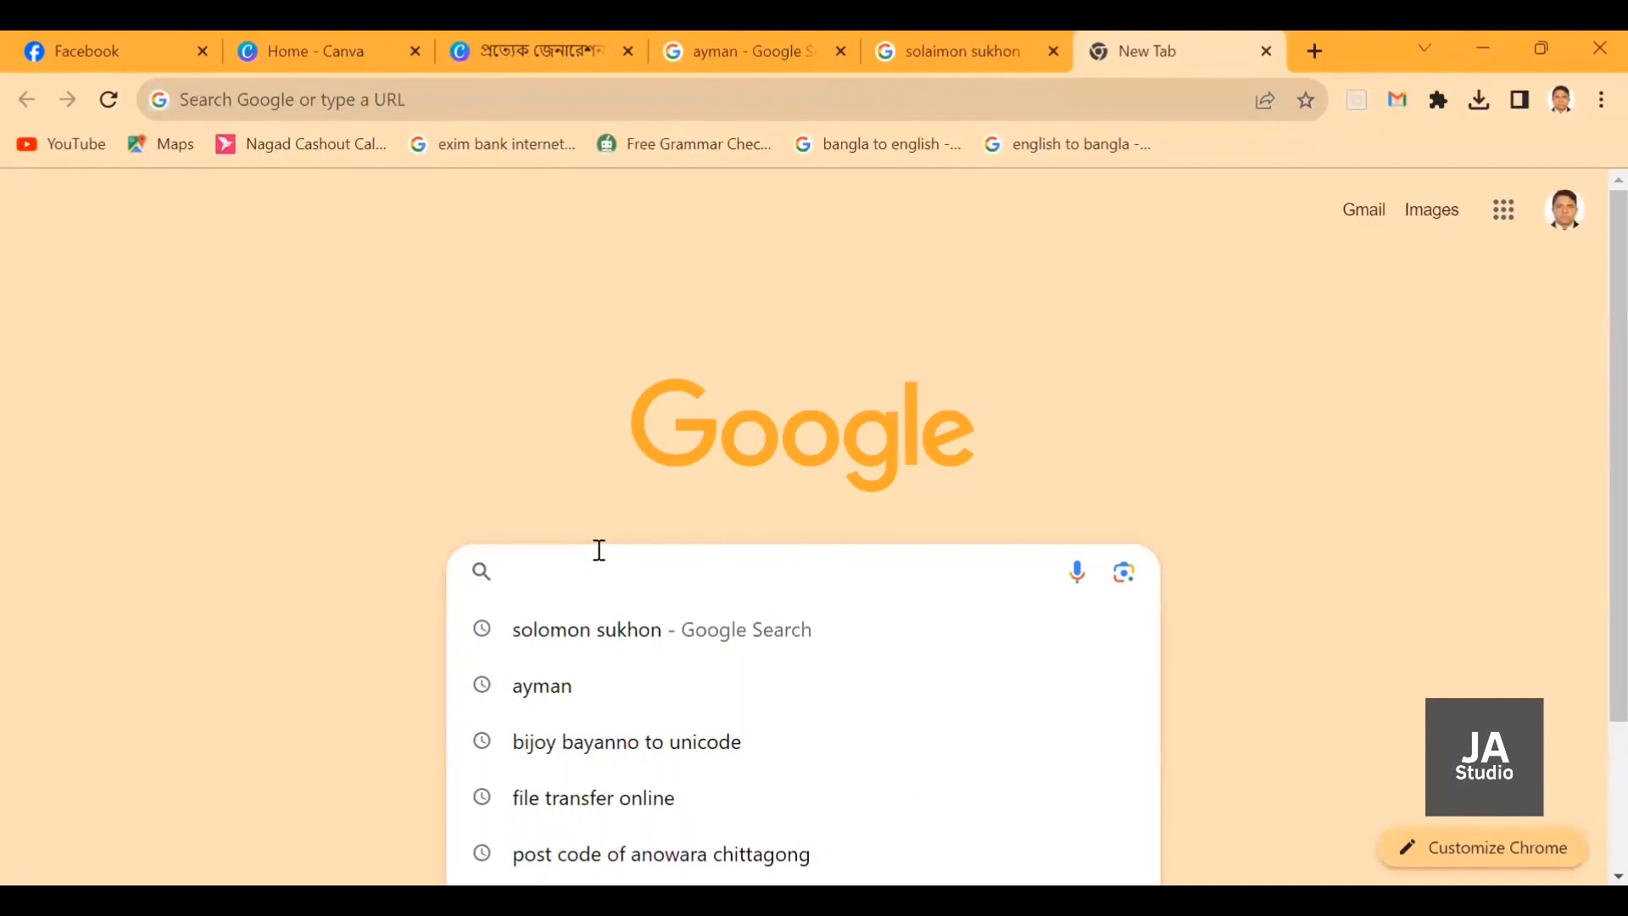
pyautogui.write('া')
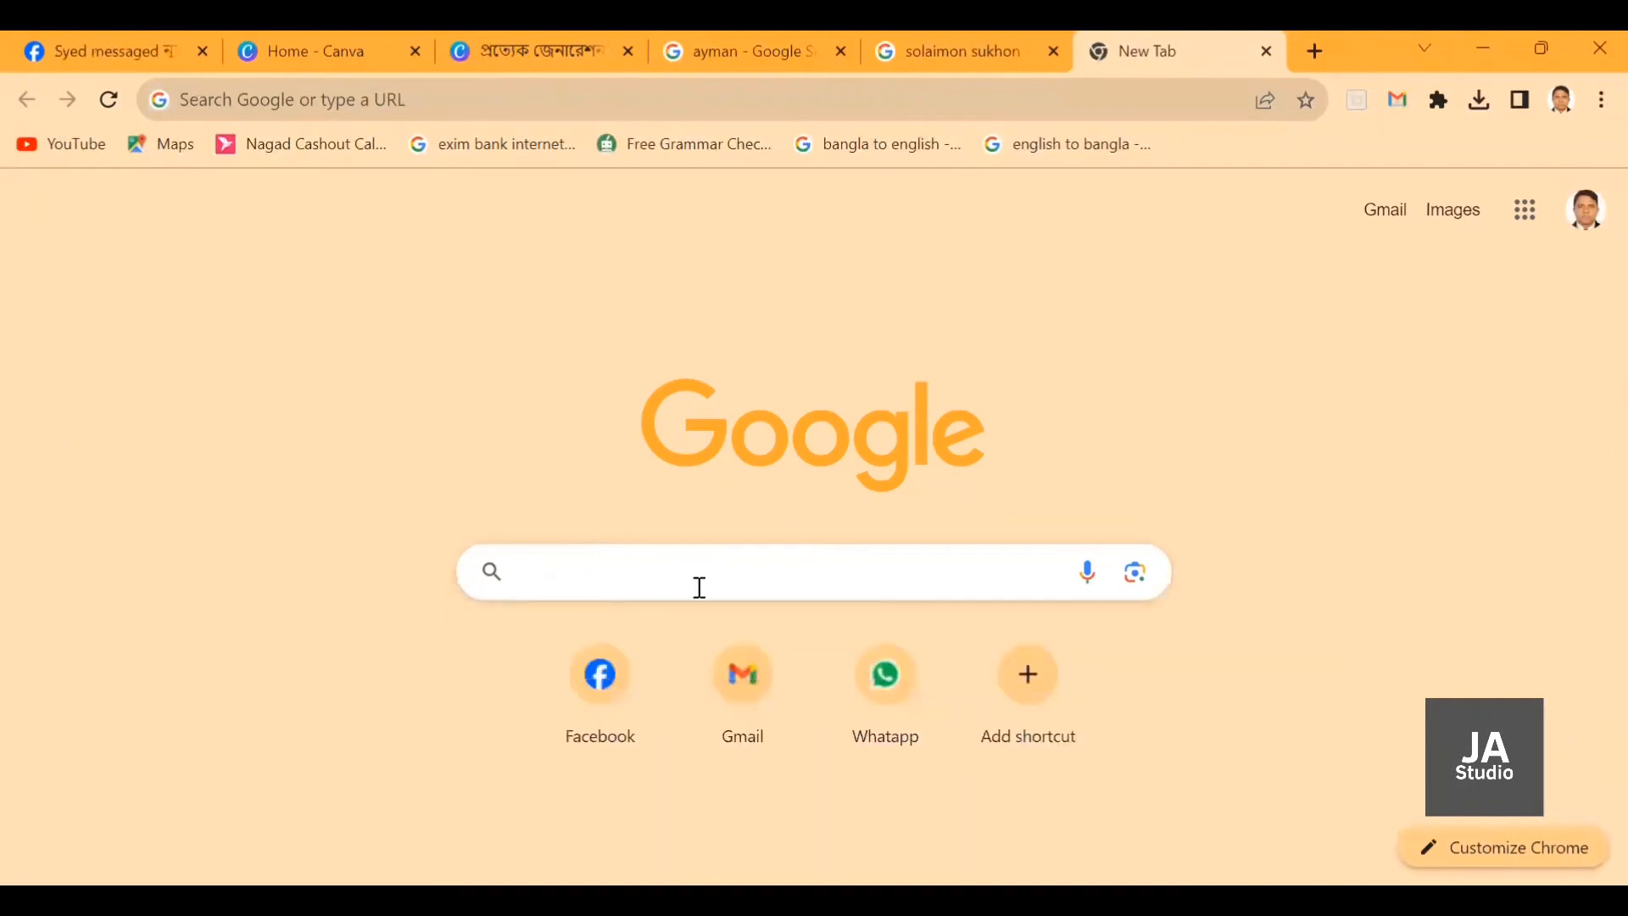
pyautogui.write('ayman')
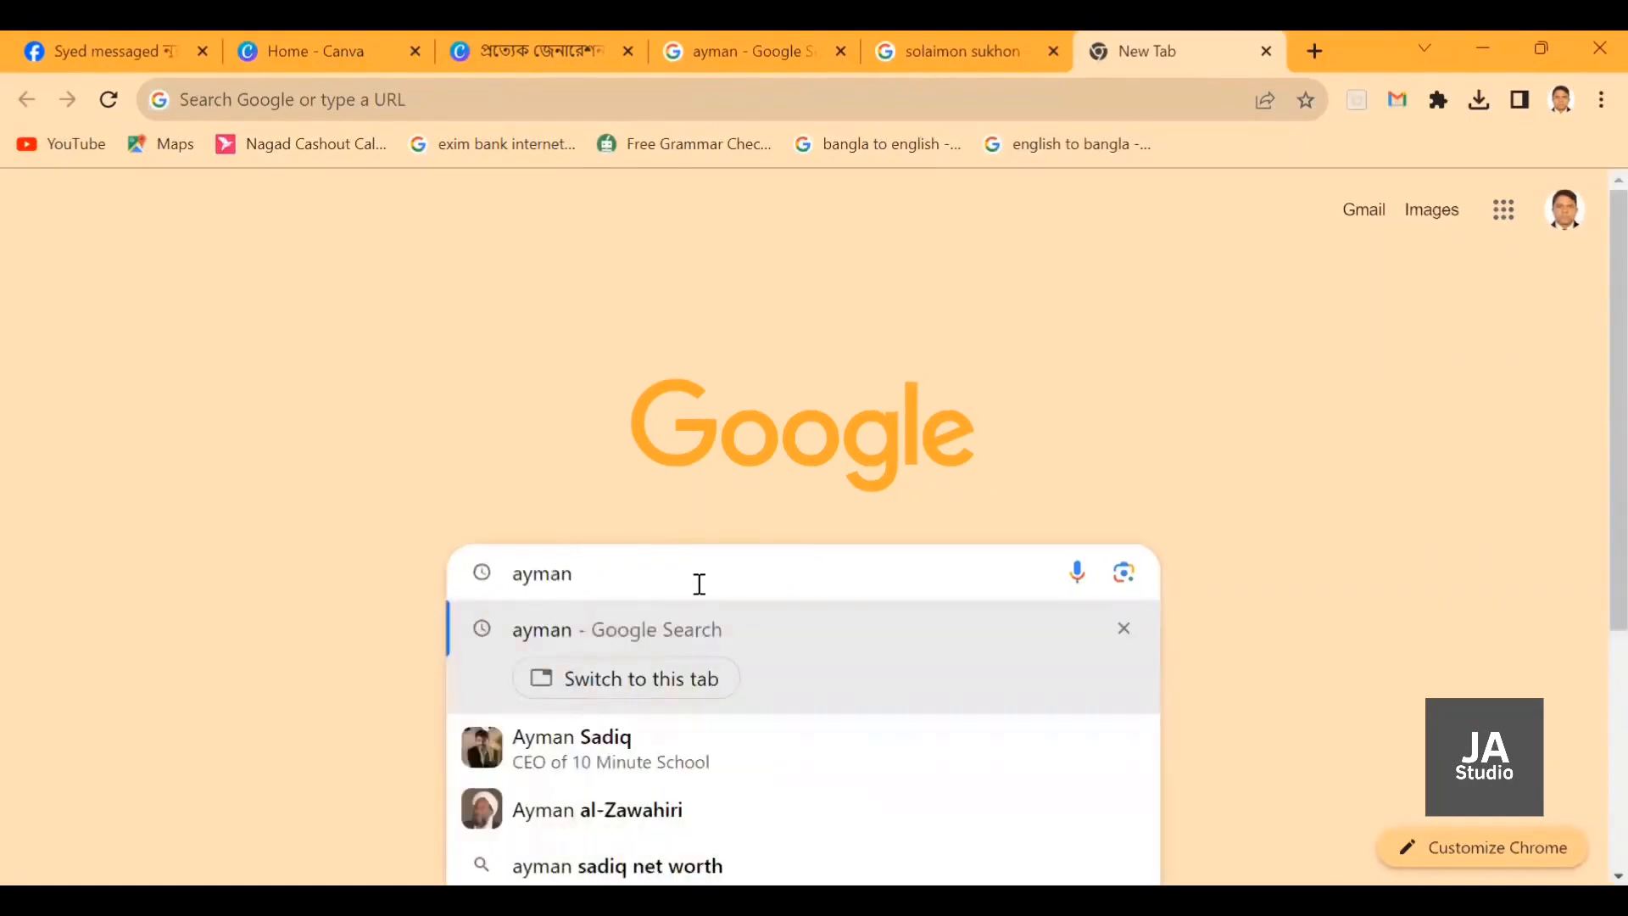
pyautogui.click(646, 784)
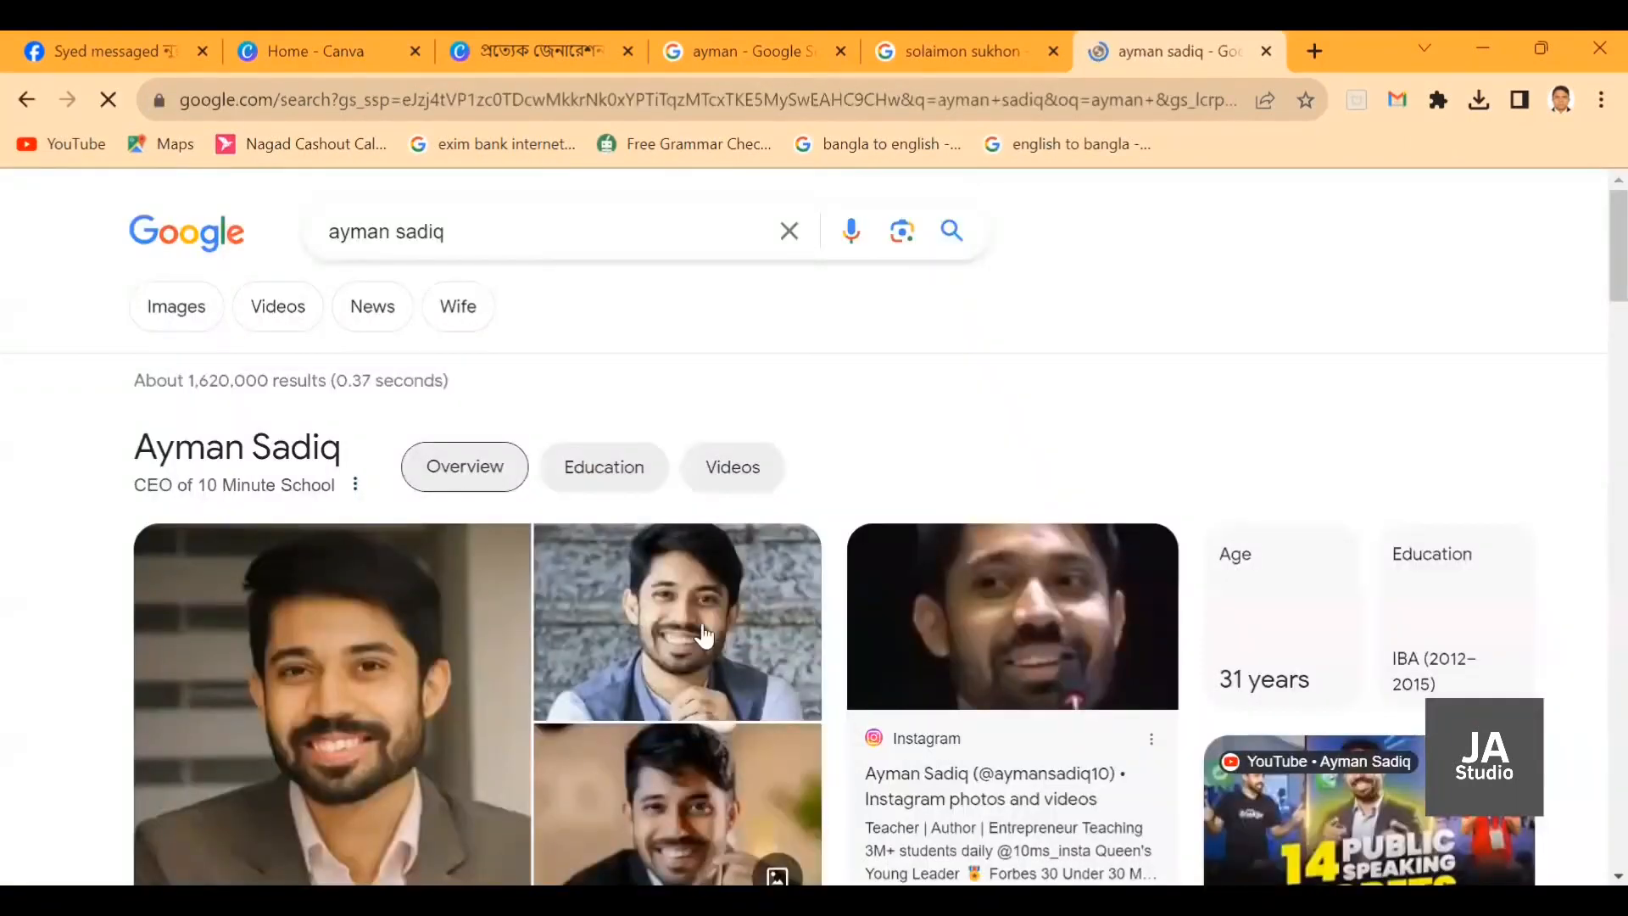
pyautogui.scroll(-10, 1059, 616)
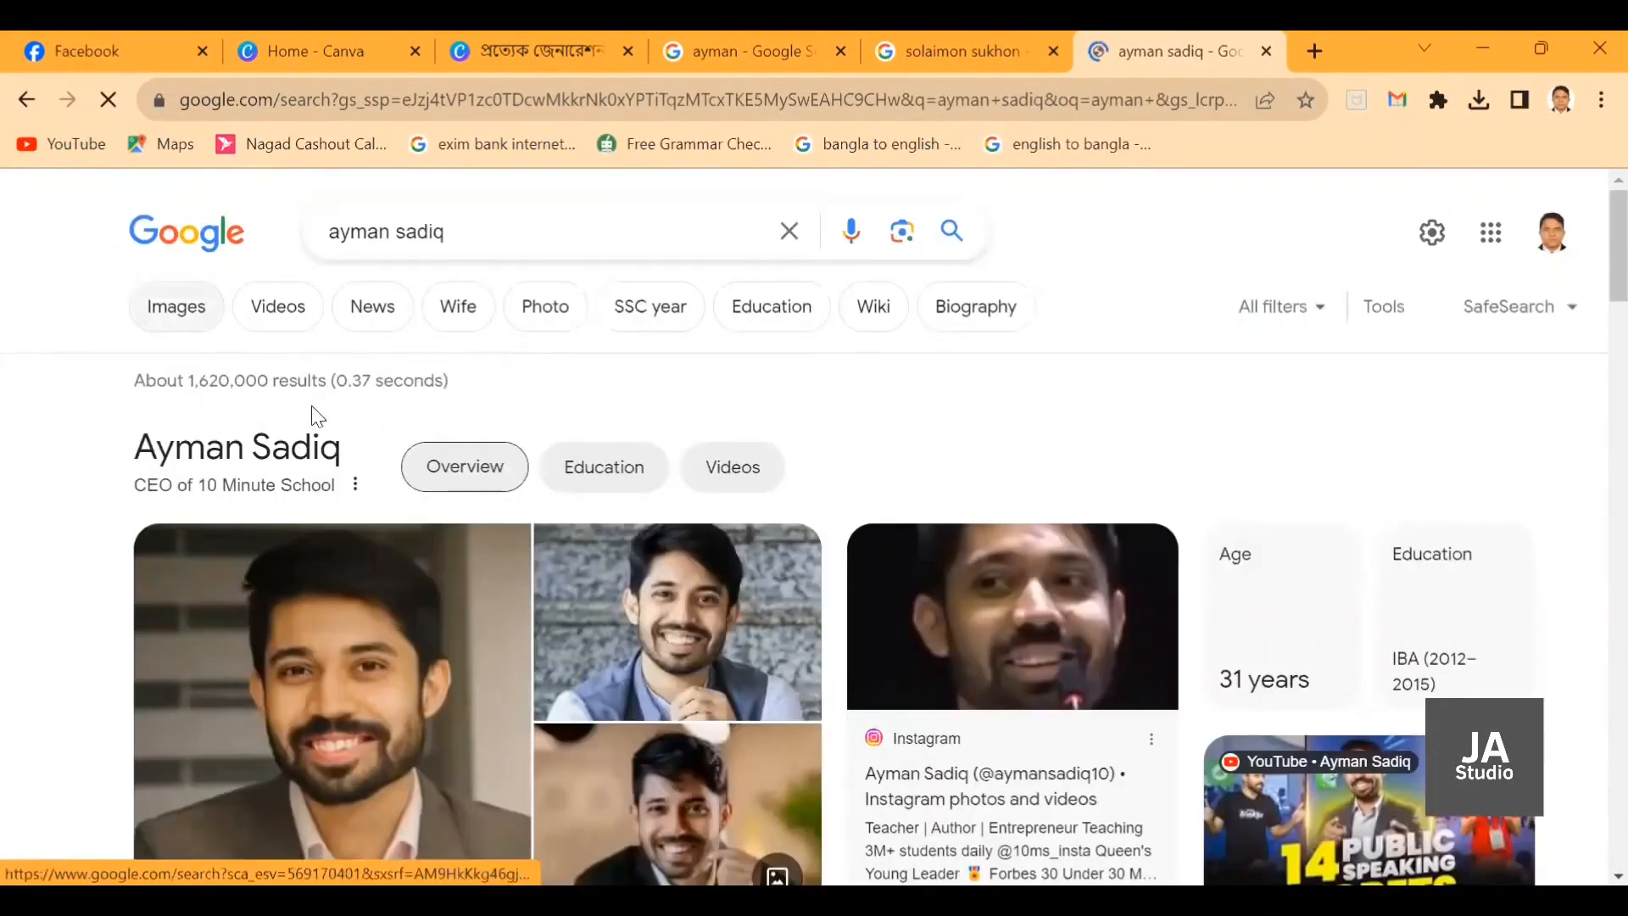
pyautogui.click(316, 416)
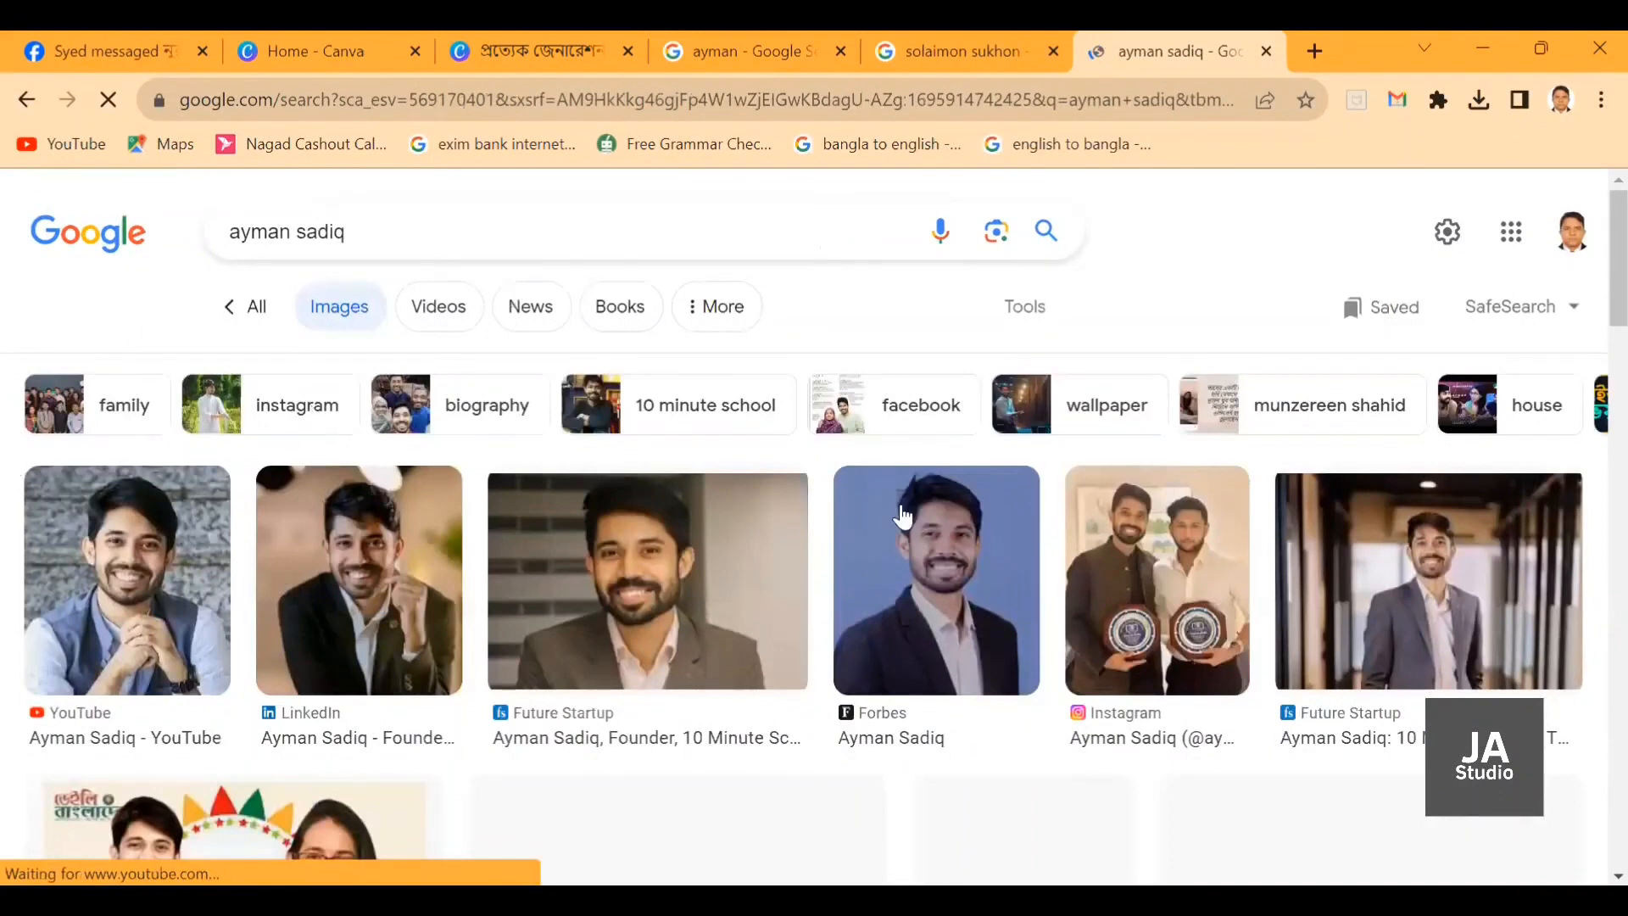
# Look through the Ayman Sadiq image results for a portrait suited to the round photo frame.
pyautogui.scroll(-3, 902, 515)
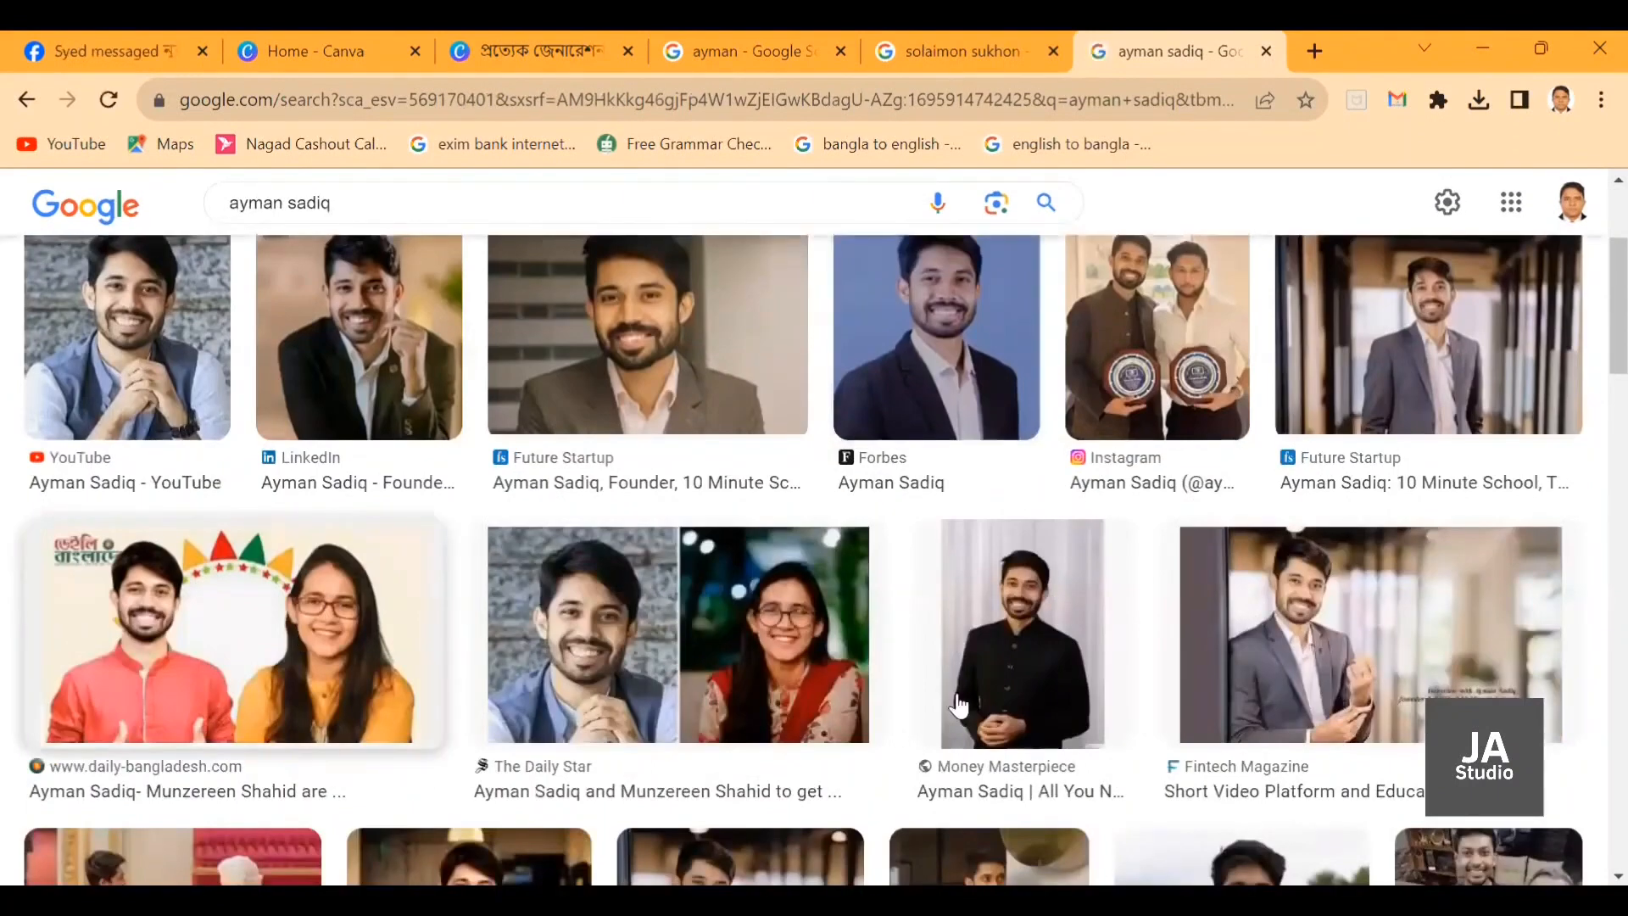
pyautogui.scroll(-4, 958, 706)
pyautogui.scroll(-2, 936, 758)
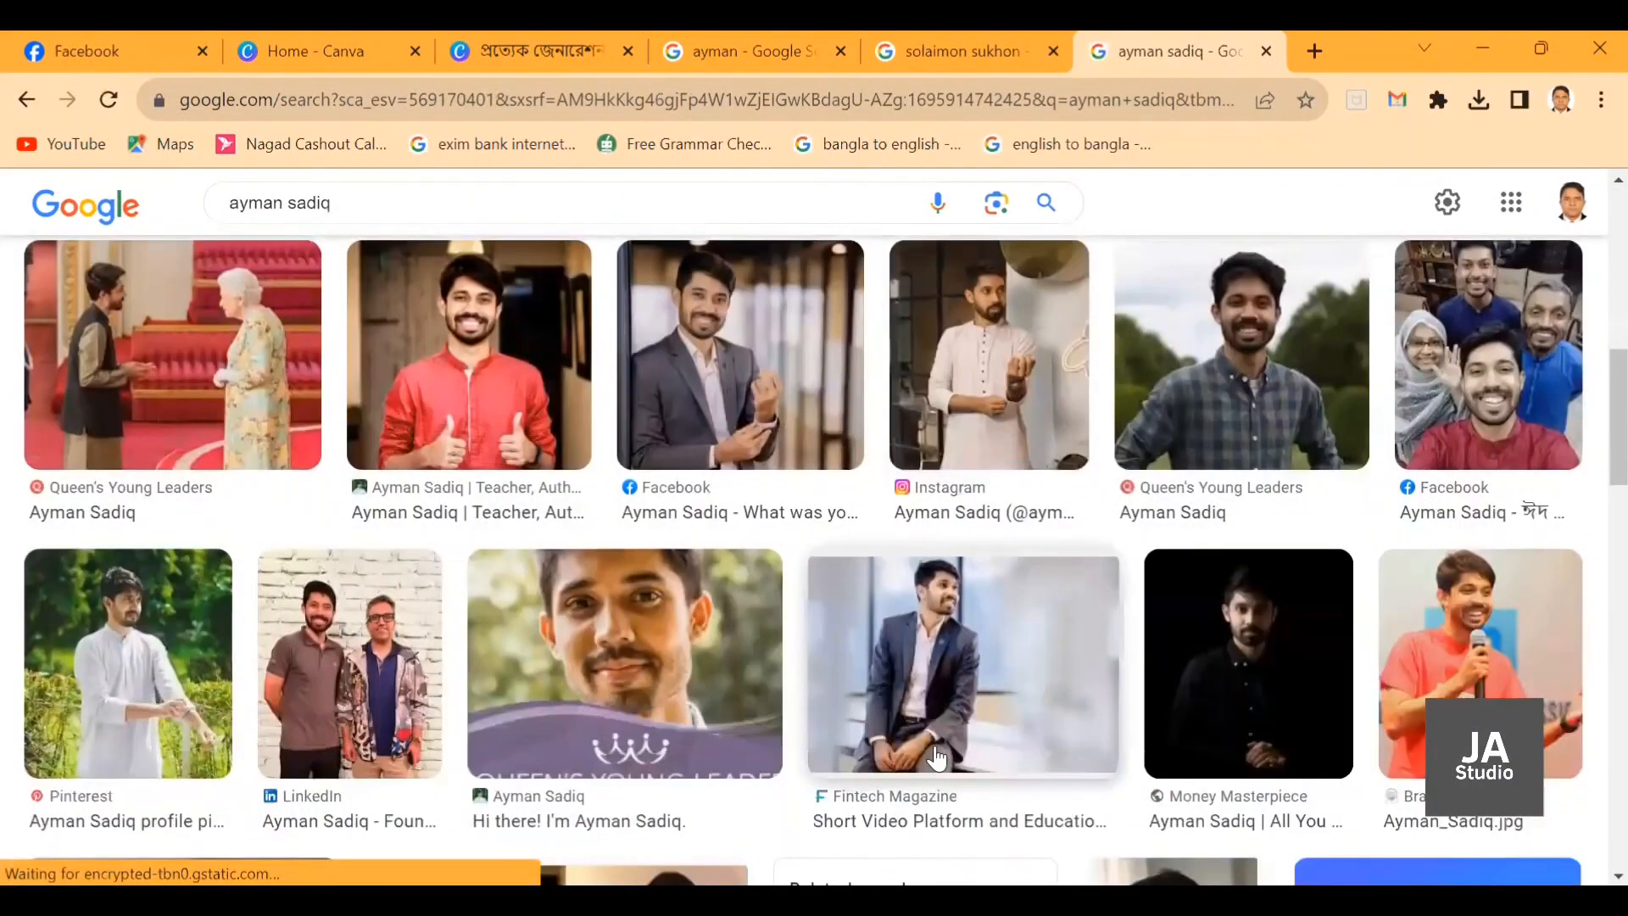
pyautogui.scroll(-1, 1272, 670)
pyautogui.scroll(-3, 1268, 683)
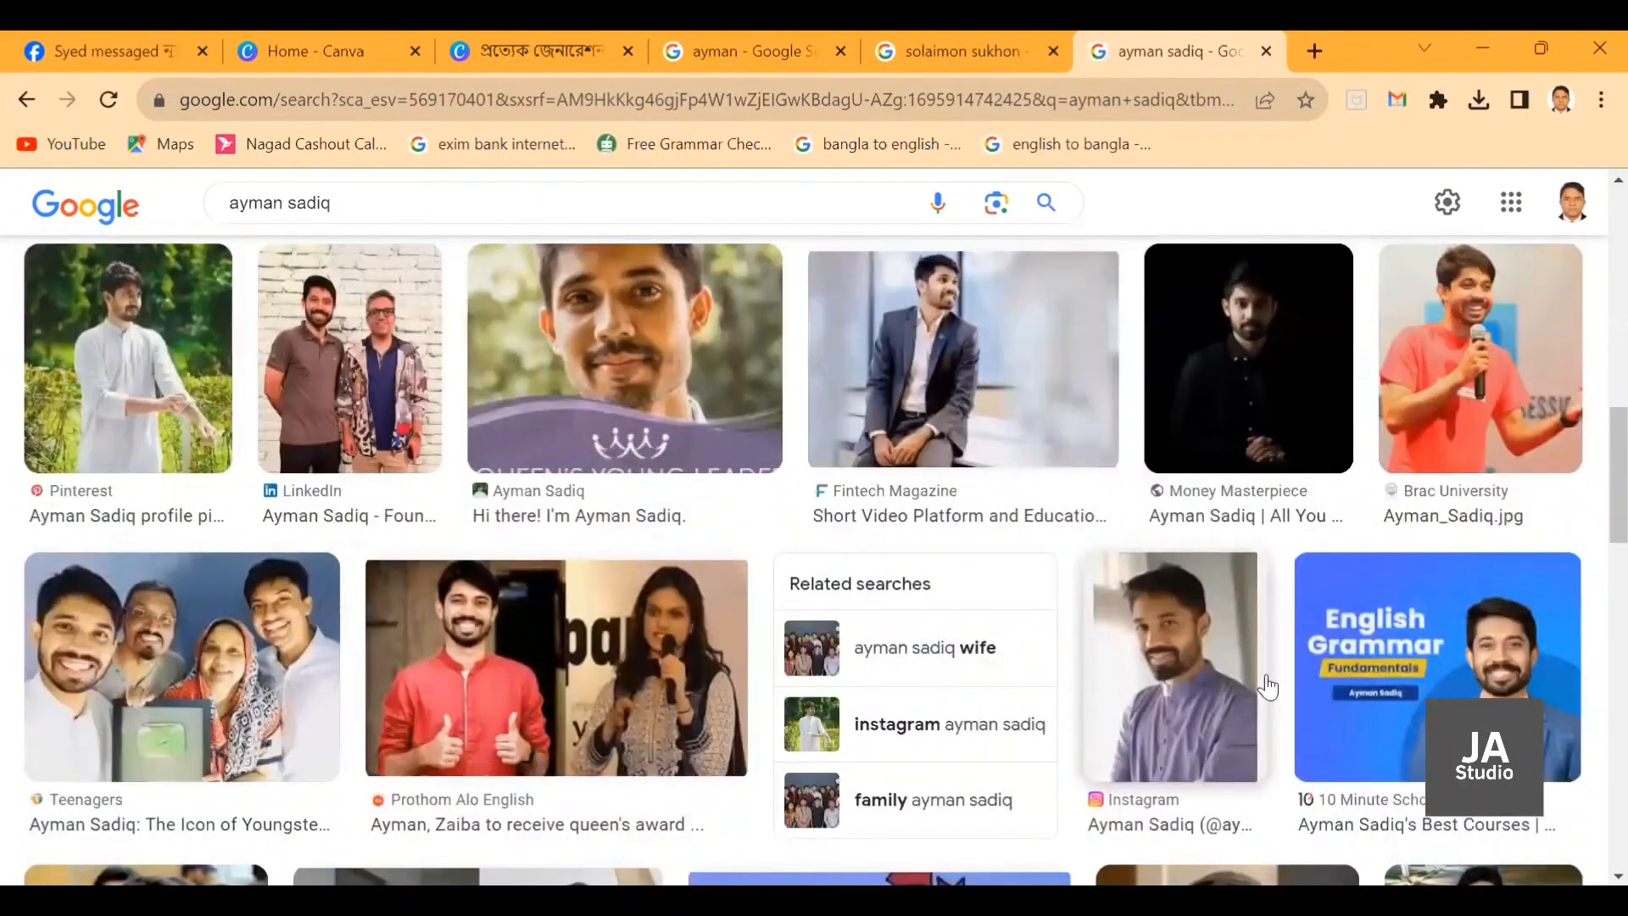
pyautogui.scroll(-3, 1269, 687)
pyautogui.scroll(4, 1268, 691)
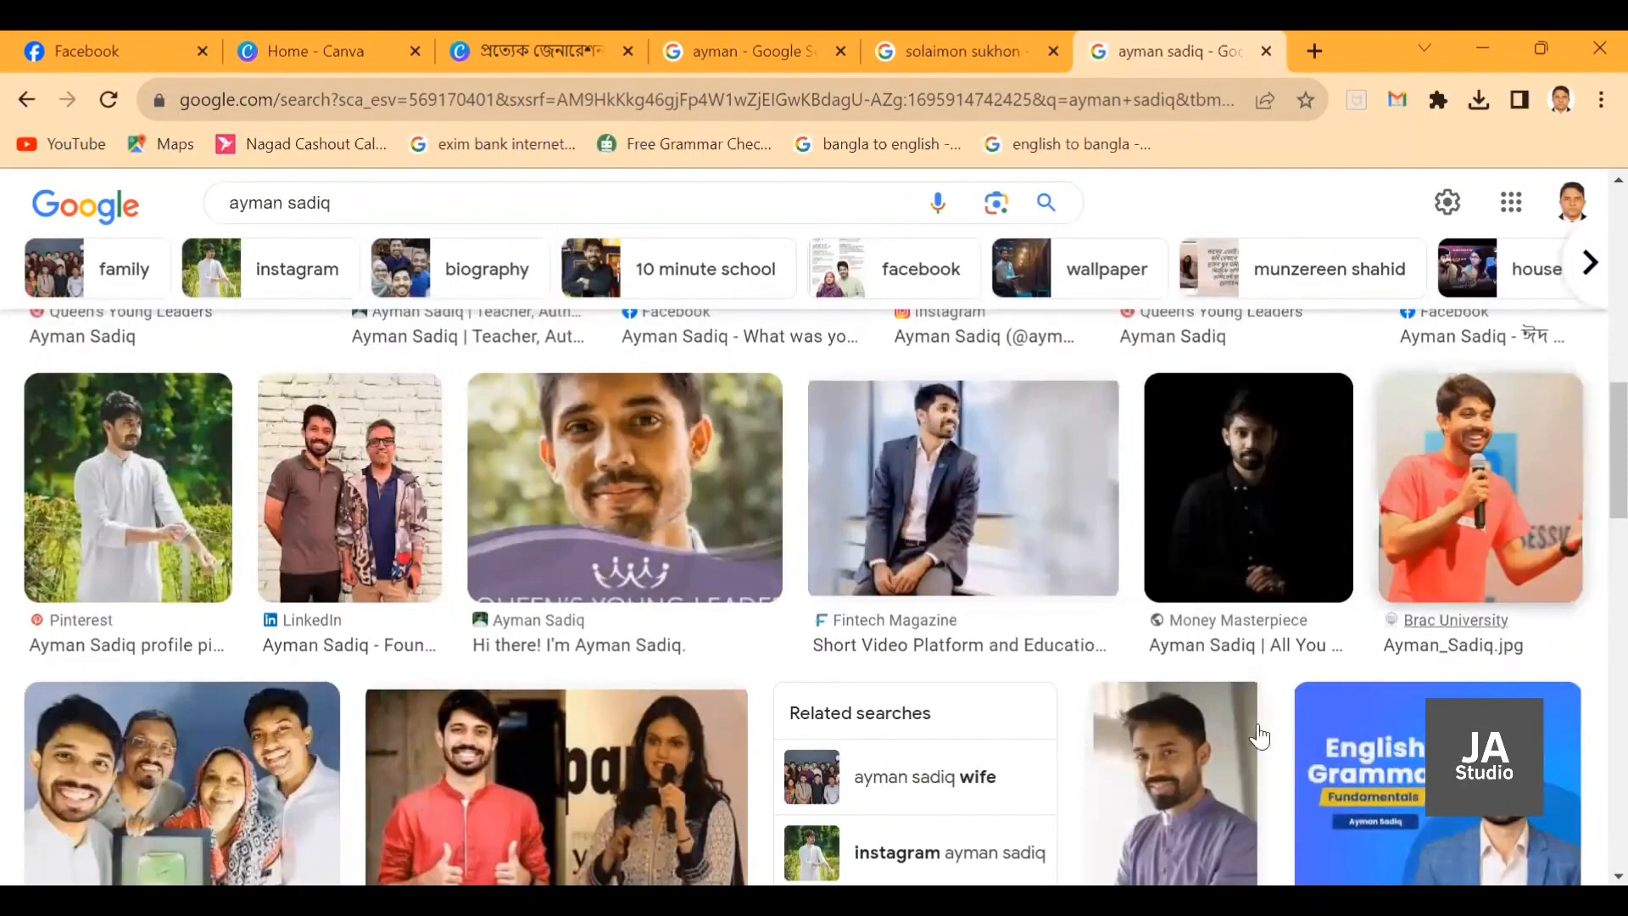
pyautogui.scroll(1, 1263, 727)
pyautogui.scroll(-1, 1470, 503)
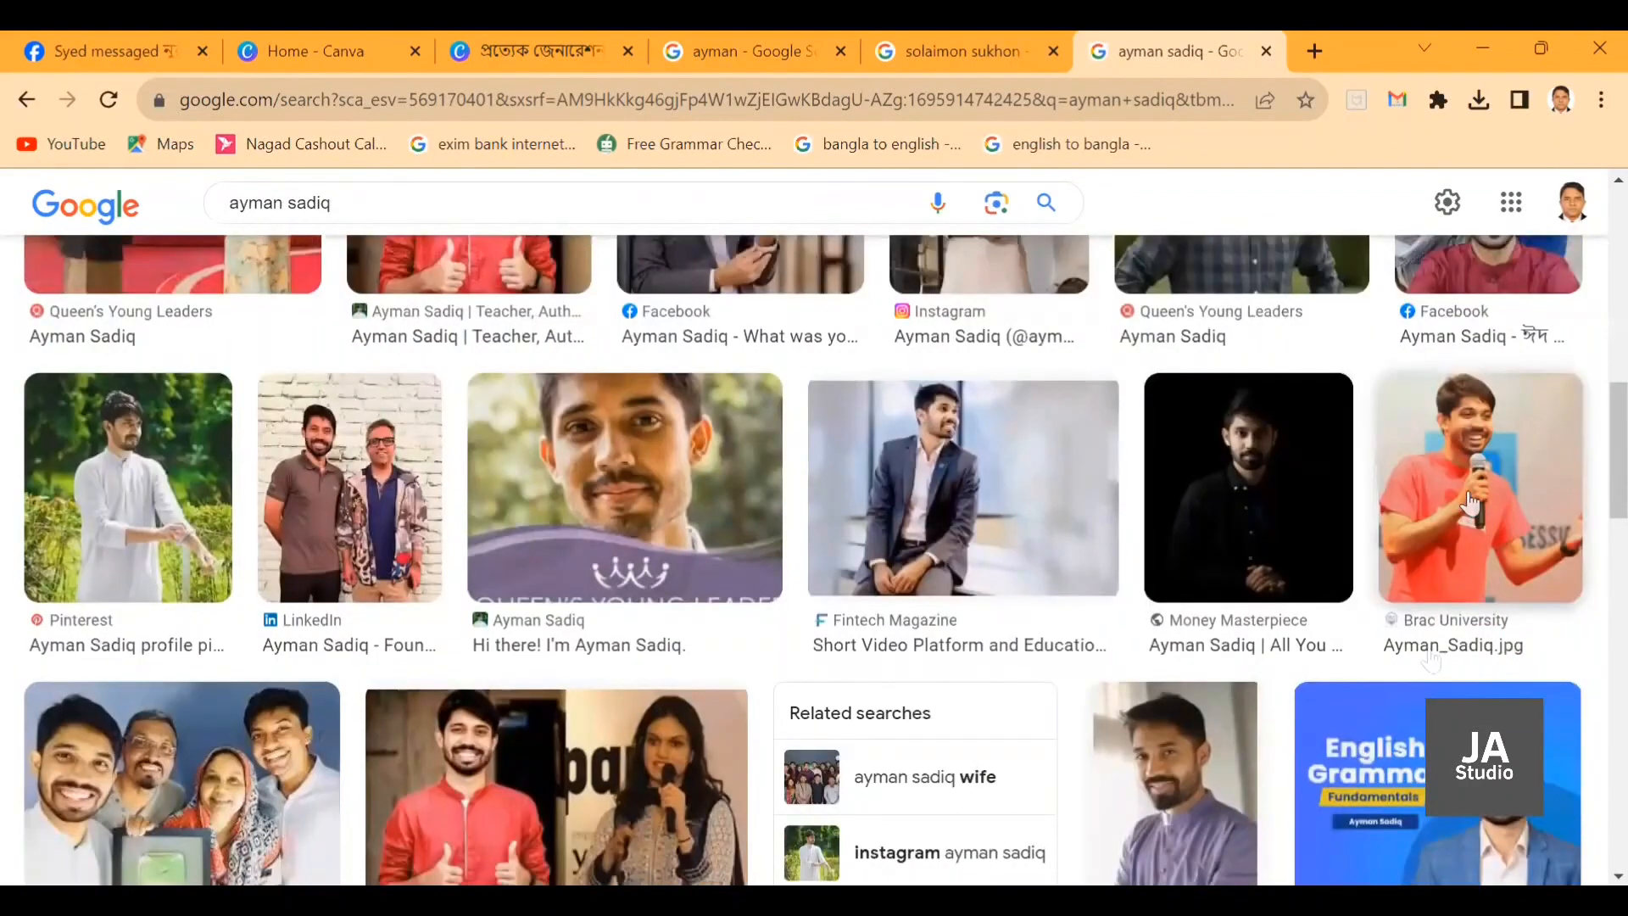
# Save the Brac University image of Ayman Sadiq speaking into a microphone to the Downloads folder.
pyautogui.click(1470, 503)
pyautogui.click(1306, 409)
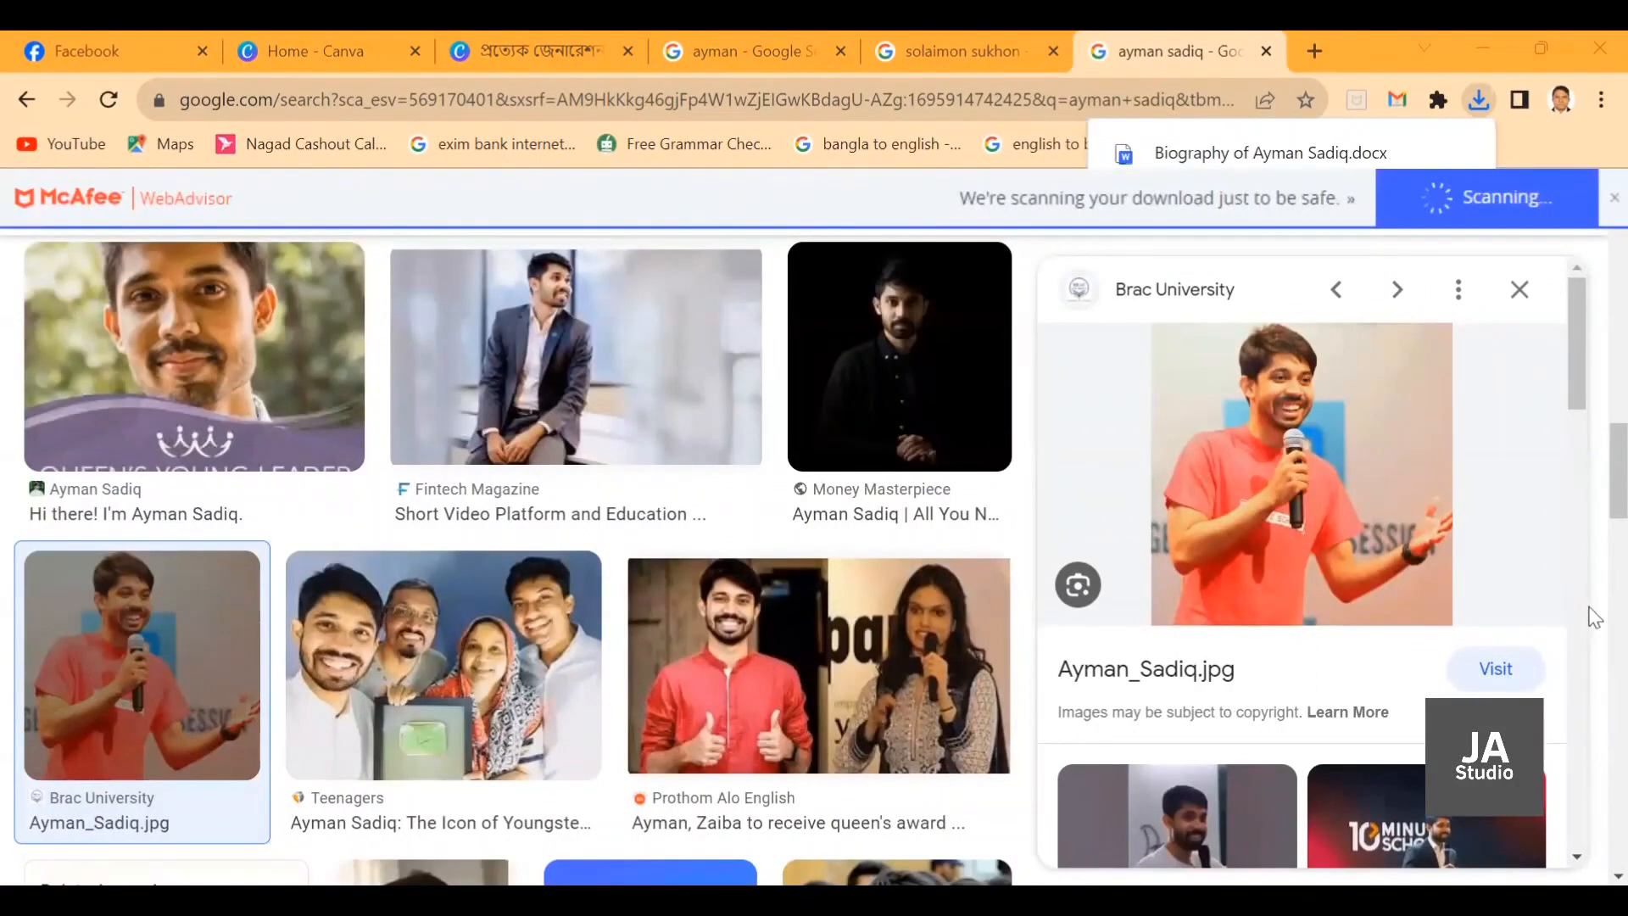
pyautogui.rightClick(1286, 492)
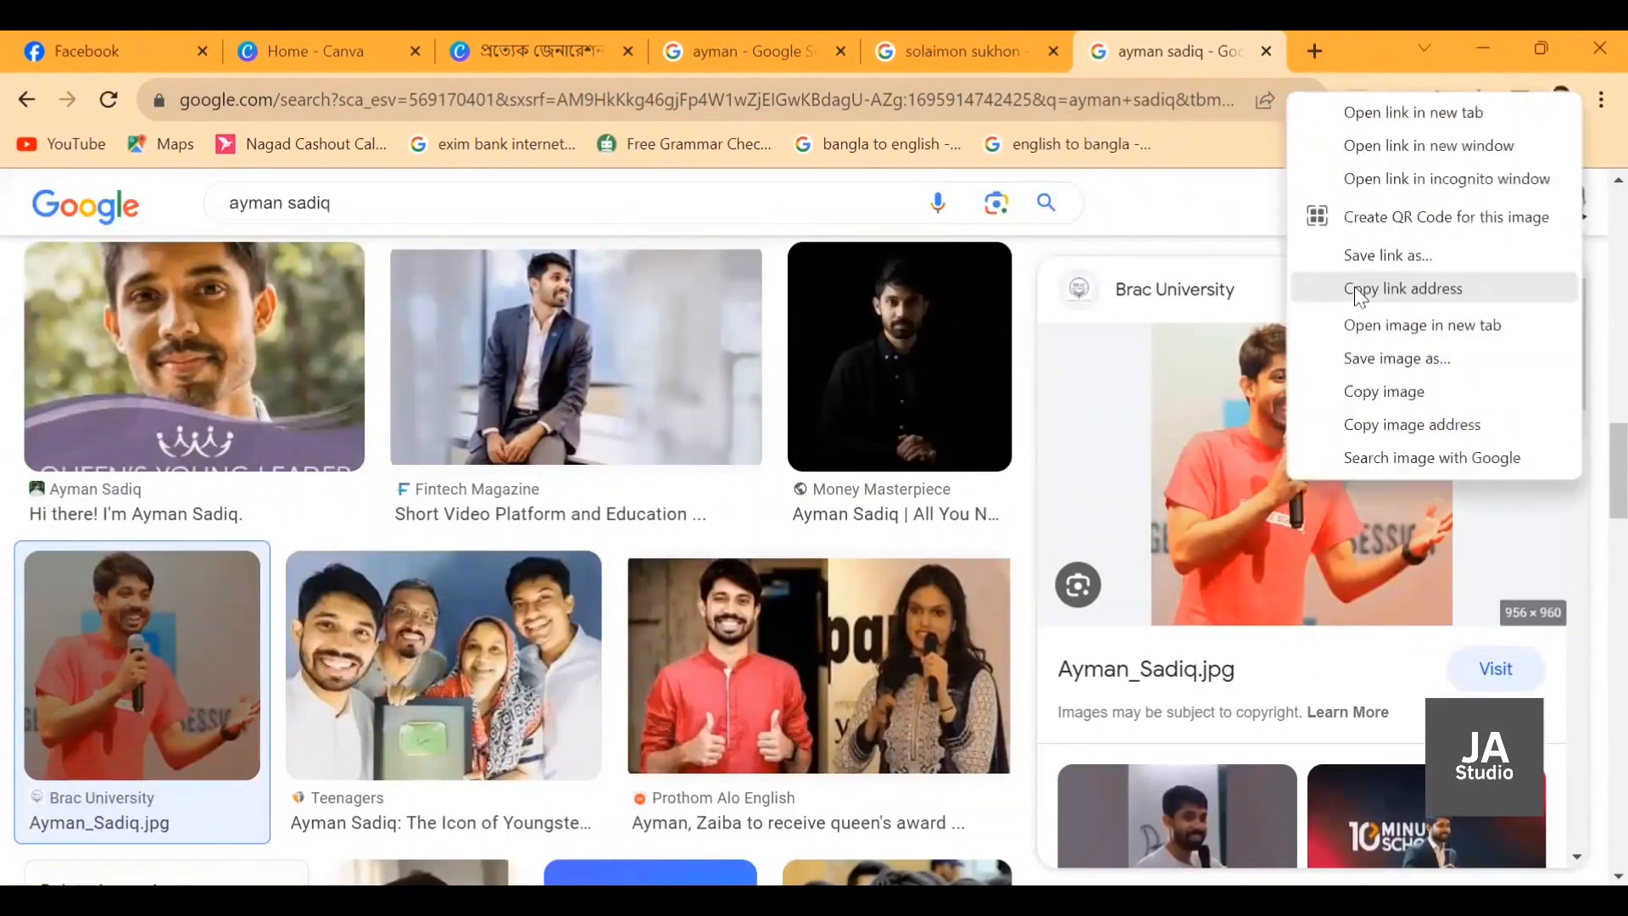
pyautogui.click(1389, 359)
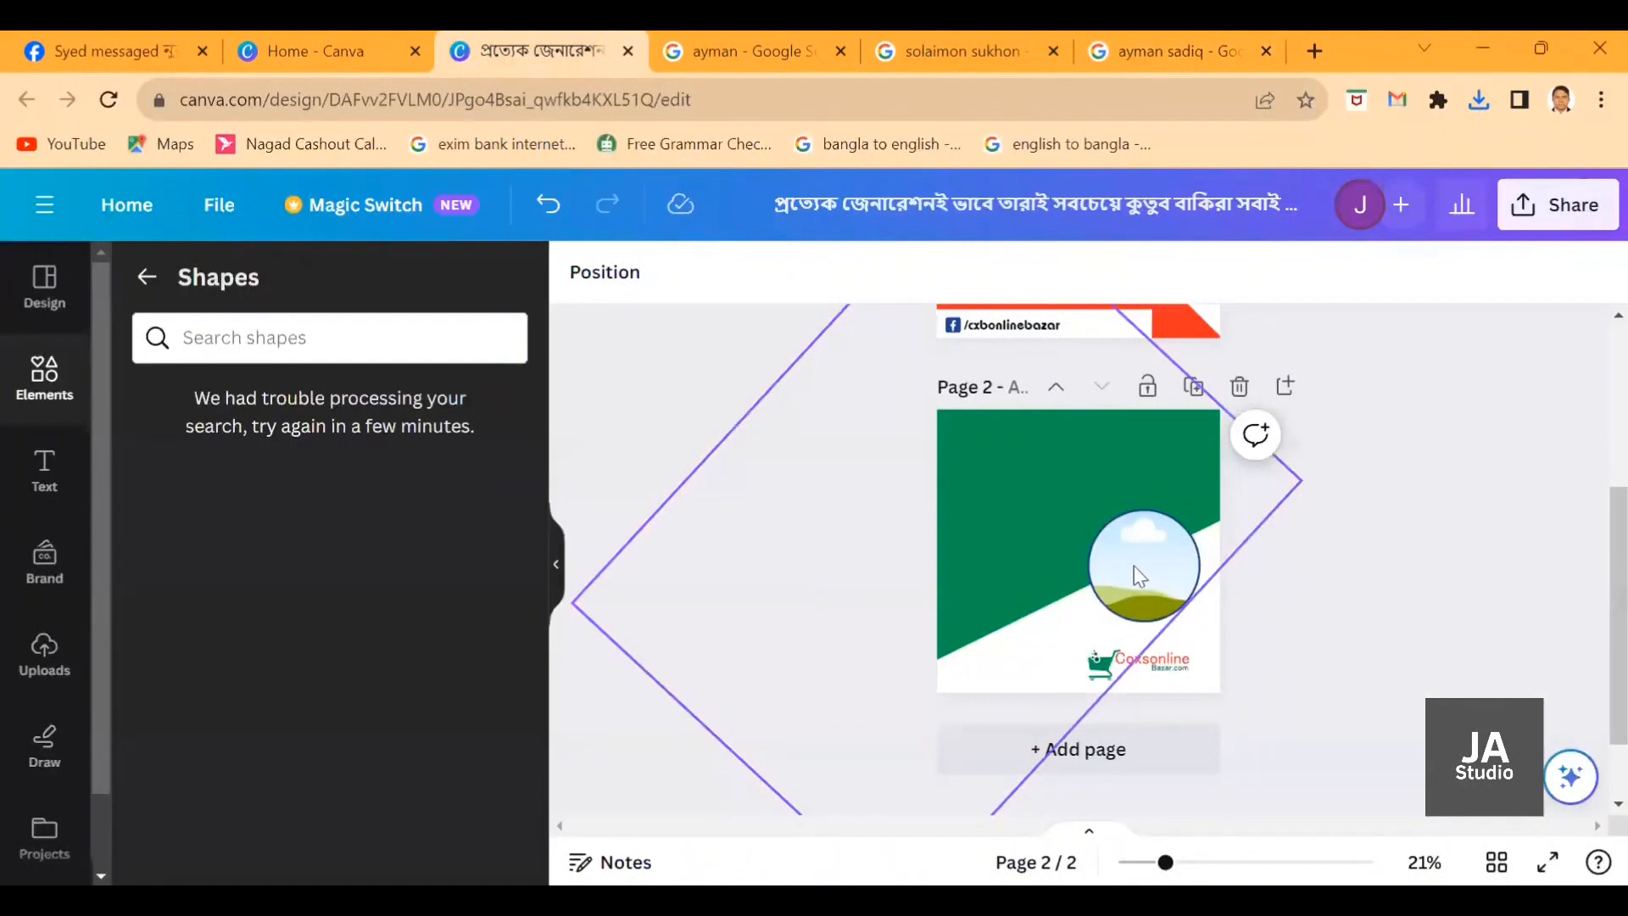
# Try to upload the Ayman_Sadiq photo to the Canva design, and remove the wrong portrait placed on page 2.
pyautogui.click(1133, 567)
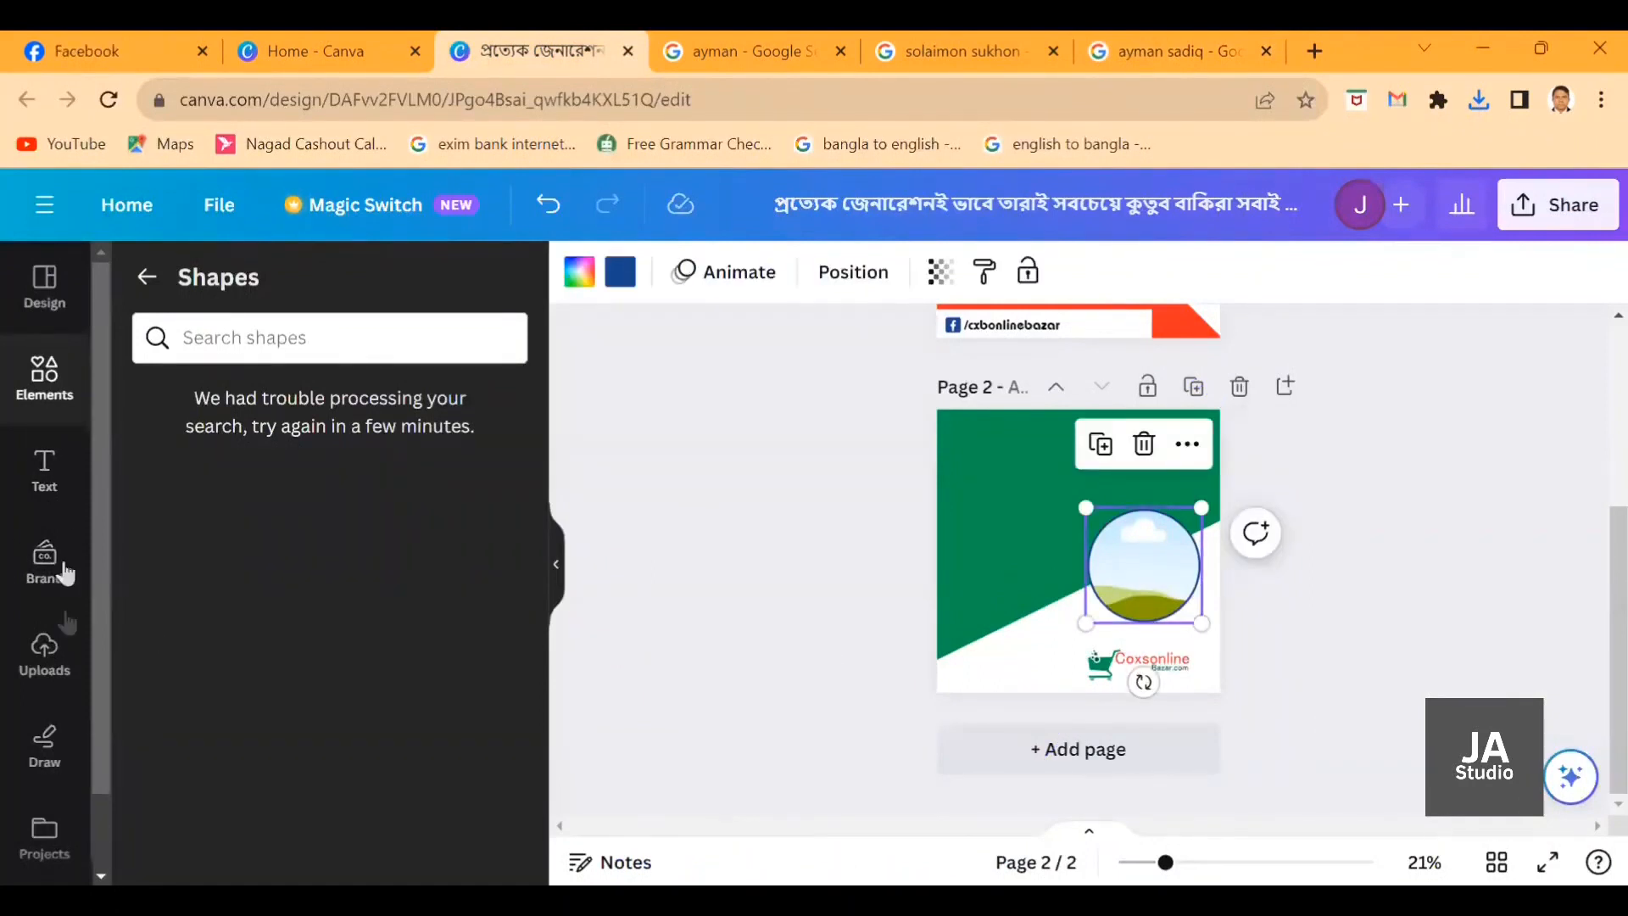
pyautogui.click(44, 653)
pyautogui.click(352, 364)
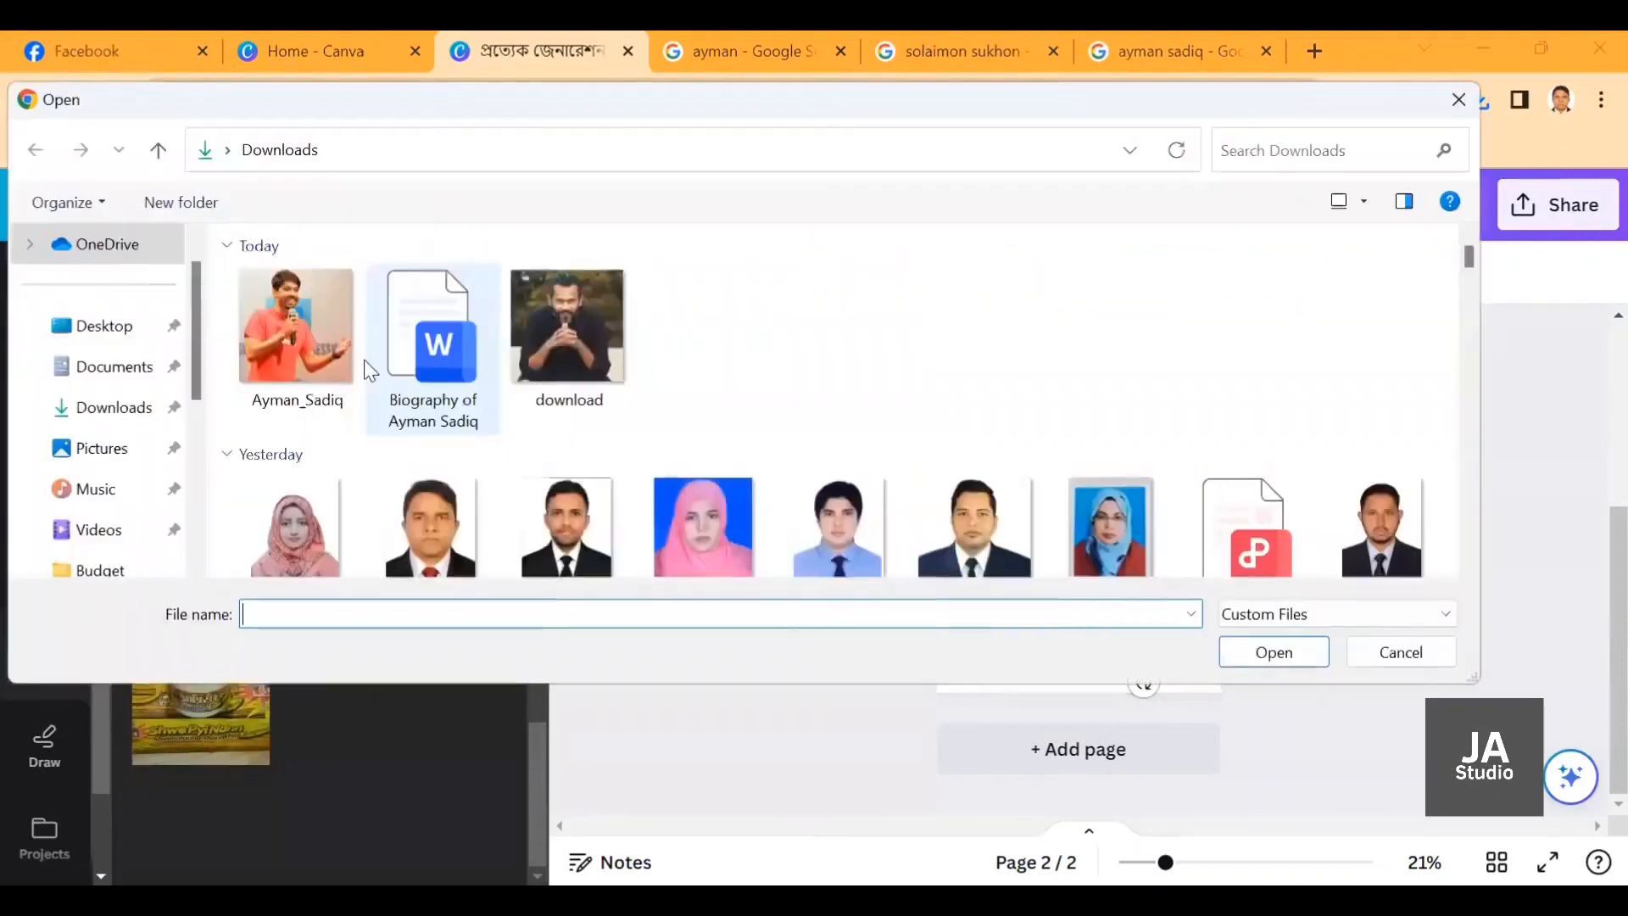
pyautogui.doubleClick(363, 361)
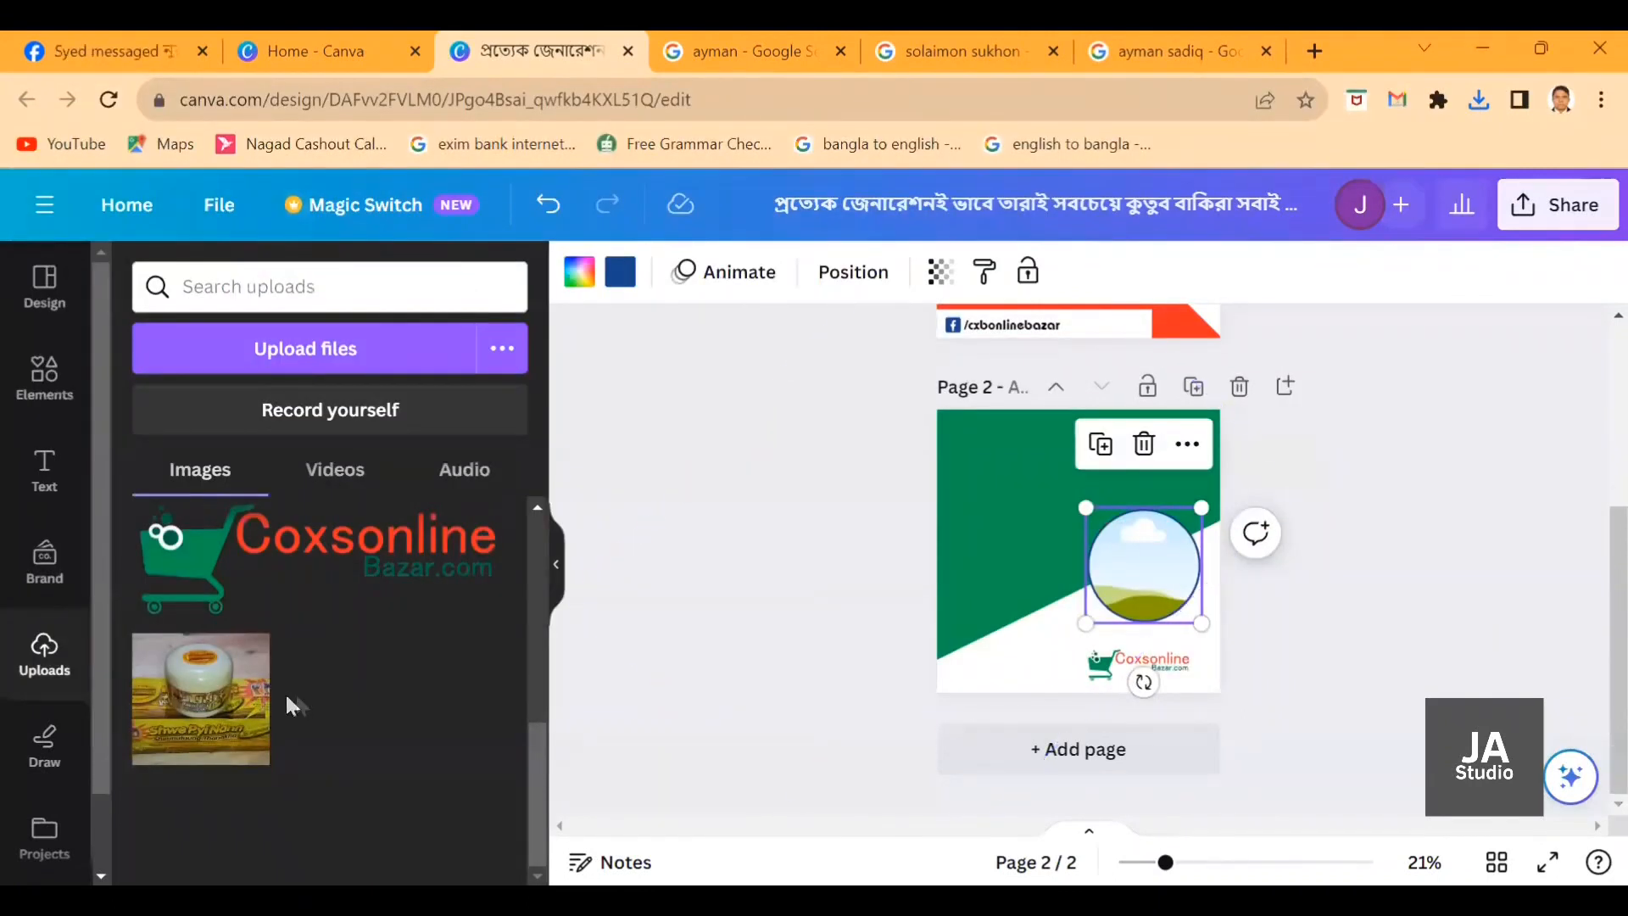
pyautogui.click(232, 633)
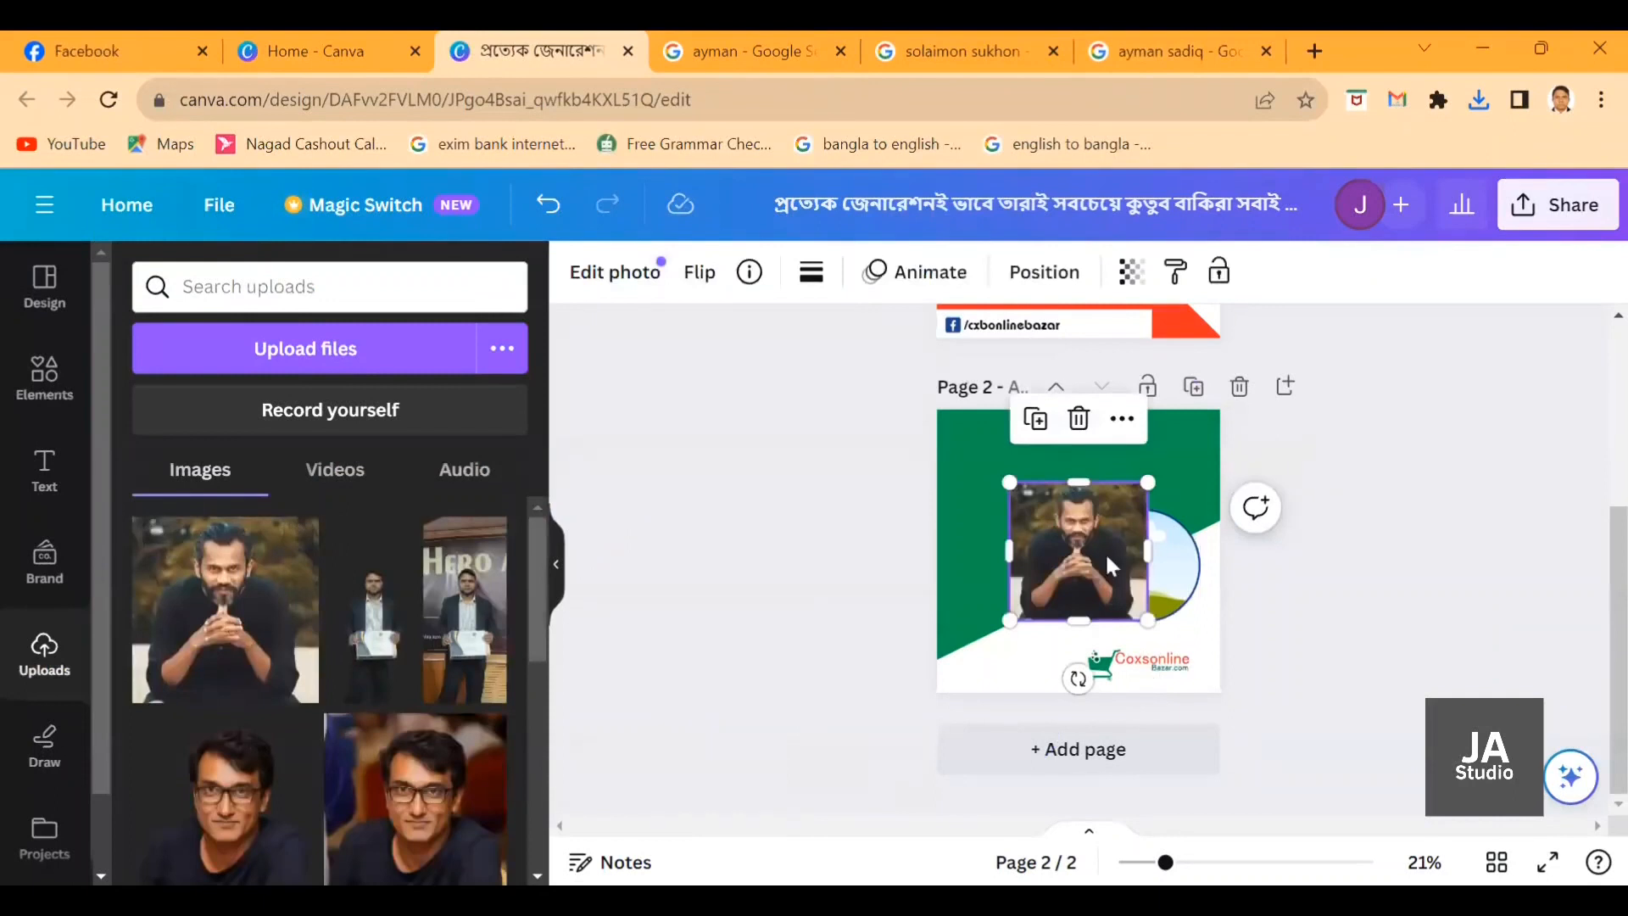
pyautogui.click(1077, 419)
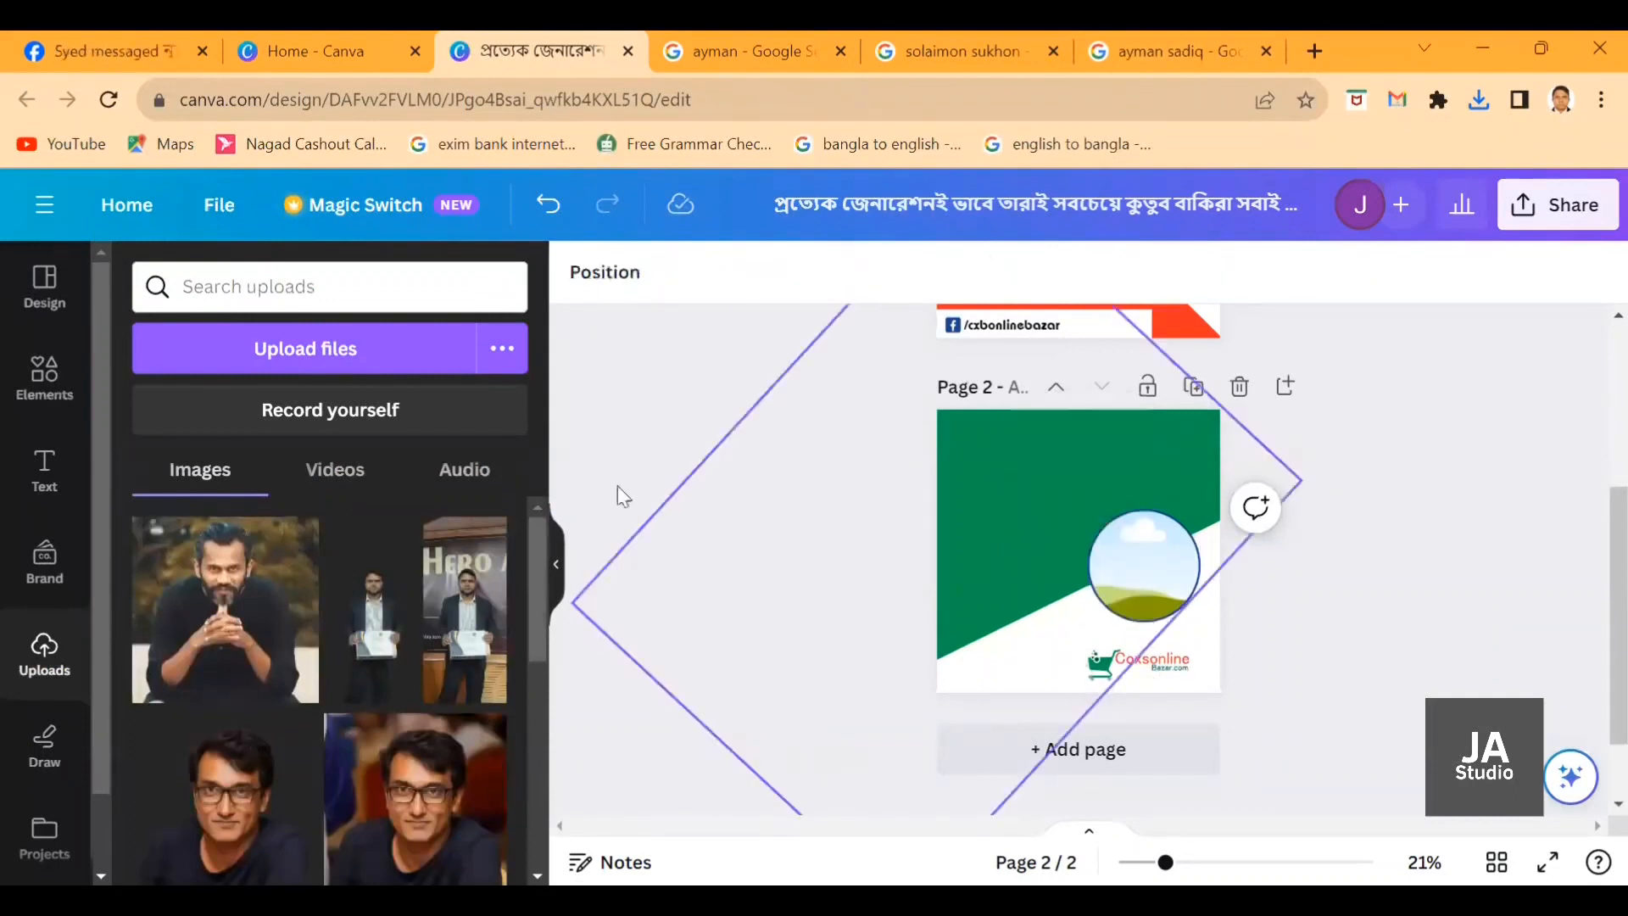
# Retry uploading the Ayman Sadiq photo from Downloads and look for it among the uploaded images.
pyautogui.click(296, 347)
pyautogui.click(293, 347)
pyautogui.click(1272, 652)
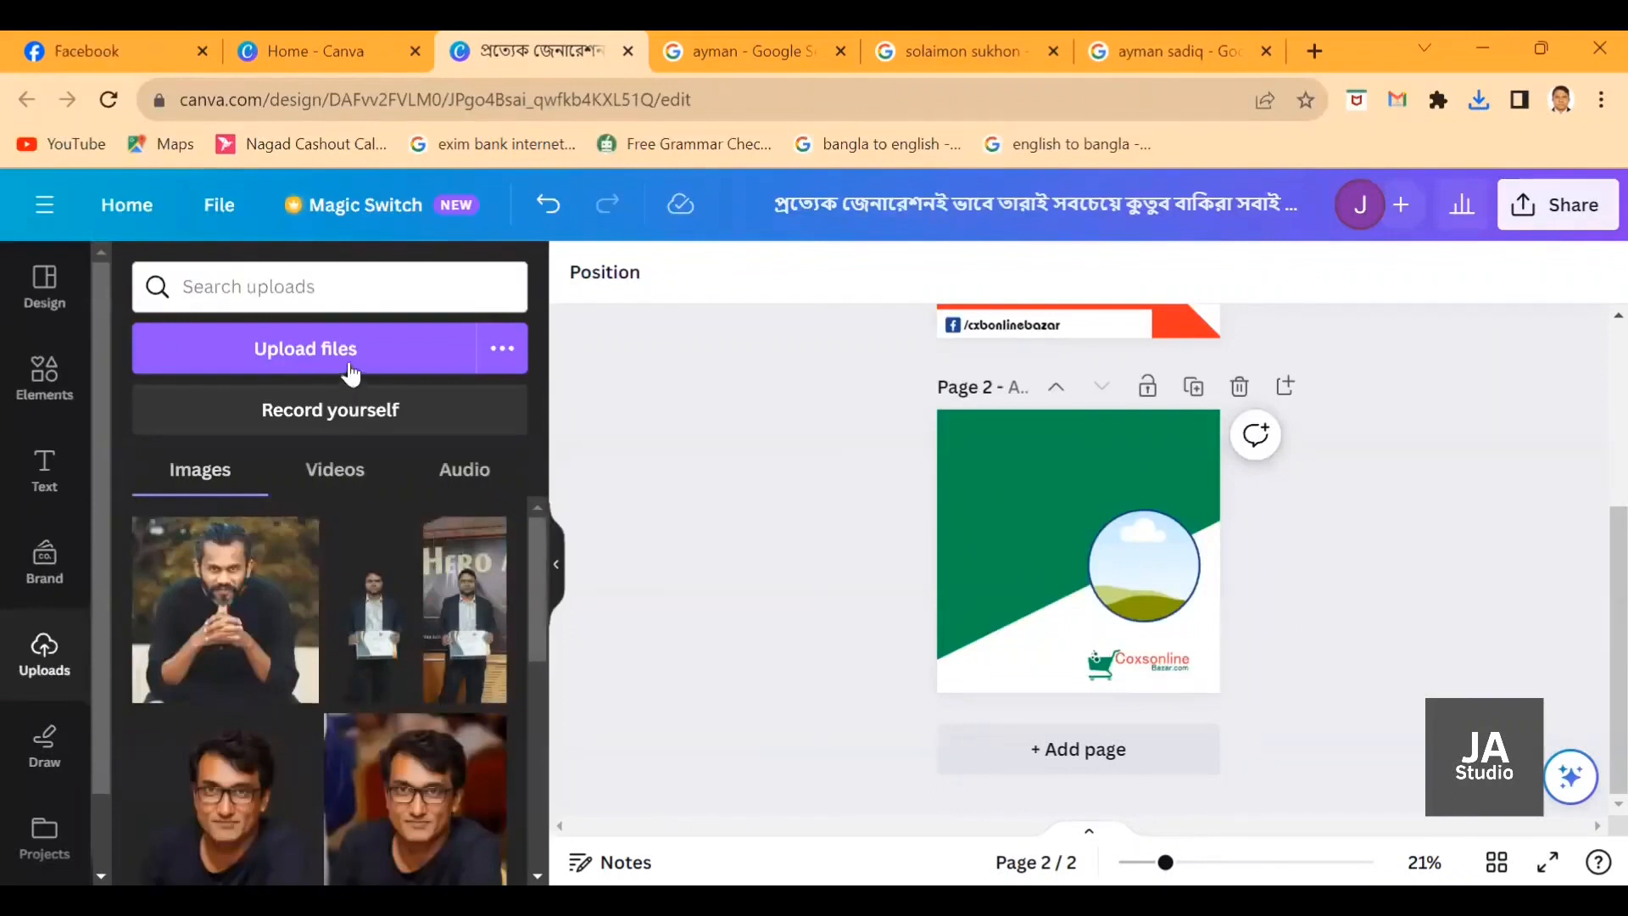
pyautogui.click(307, 491)
pyautogui.click(244, 482)
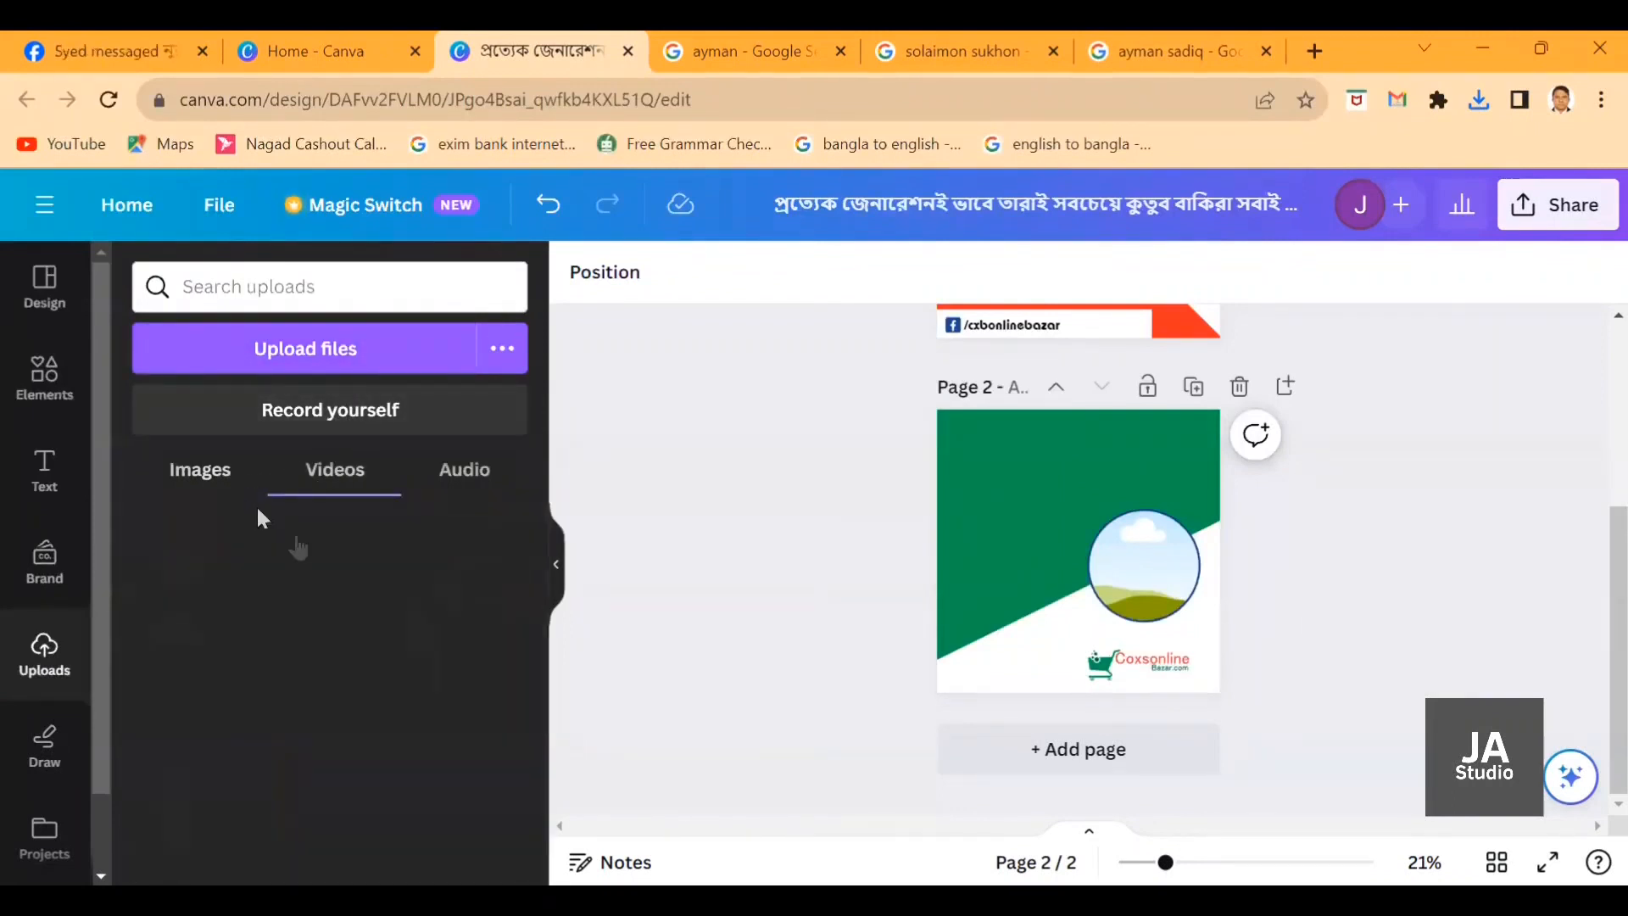
pyautogui.click(333, 346)
pyautogui.doubleClick(309, 352)
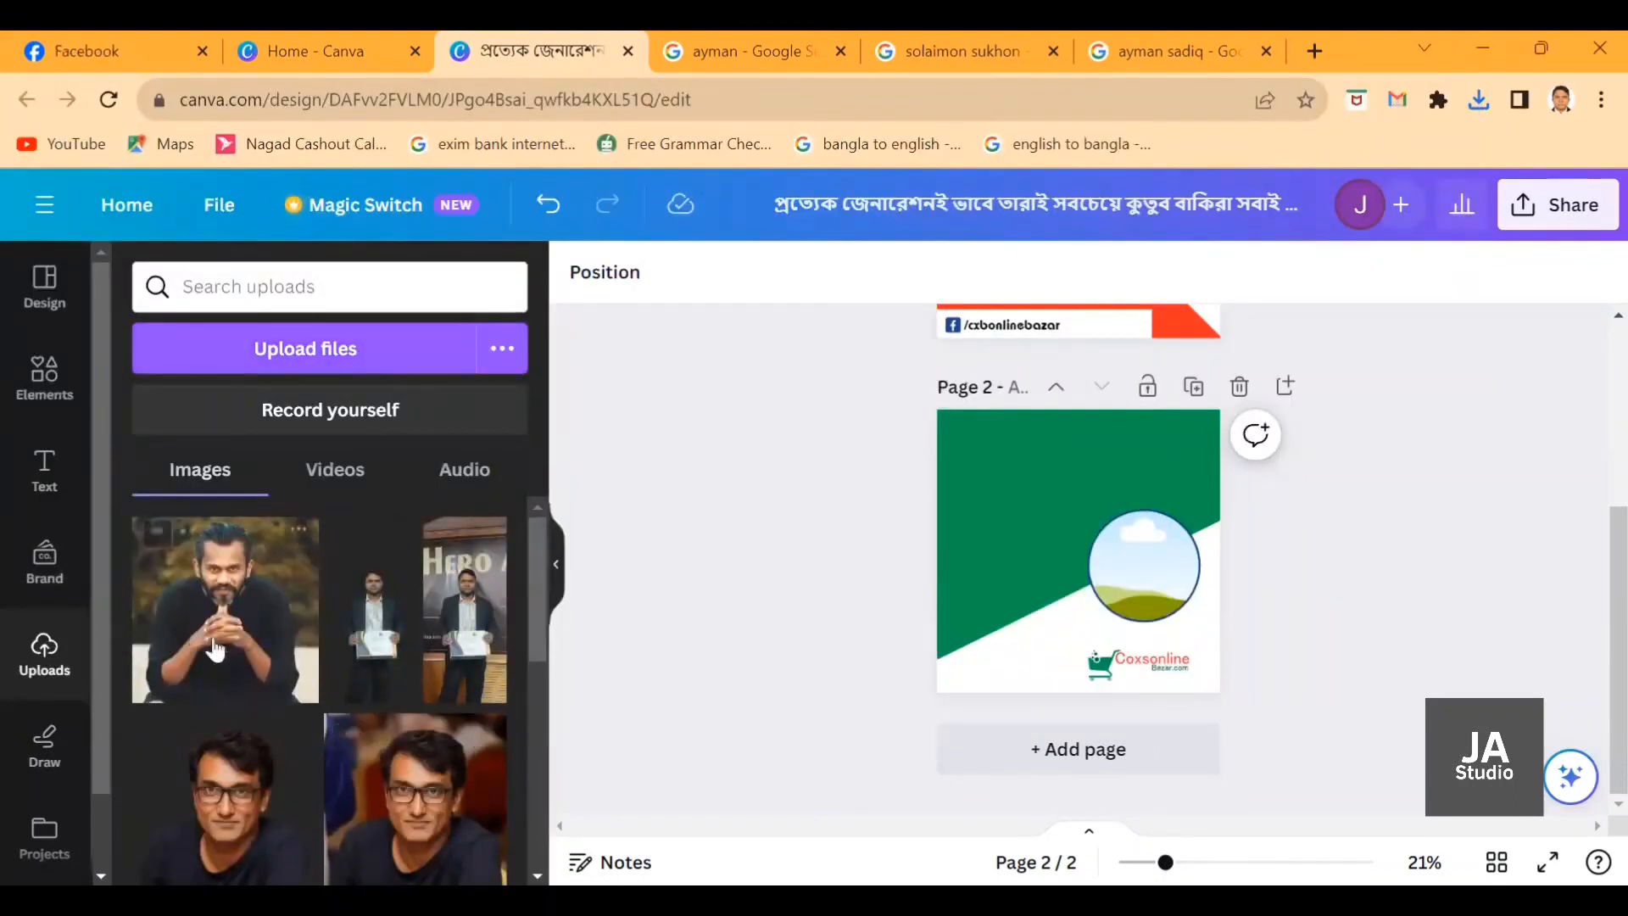
pyautogui.scroll(-5, 339, 654)
pyautogui.scroll(5, 339, 655)
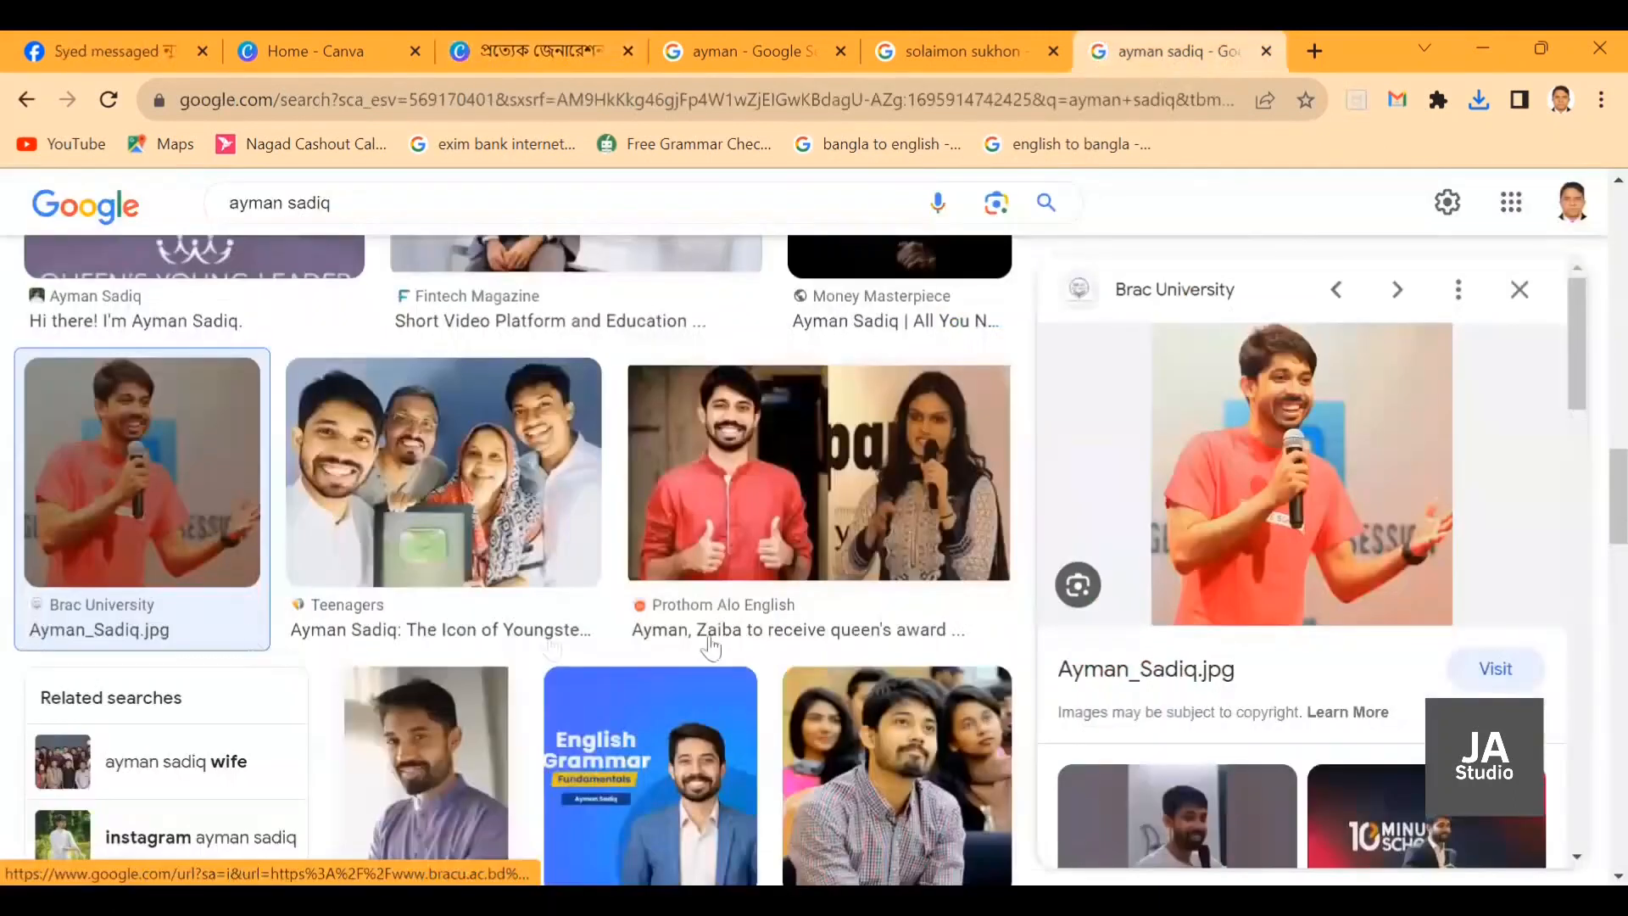
# Save the LinkedIn portrait of Ayman Sadiq in a dark suit from the Google image results.
pyautogui.scroll(-5, 709, 647)
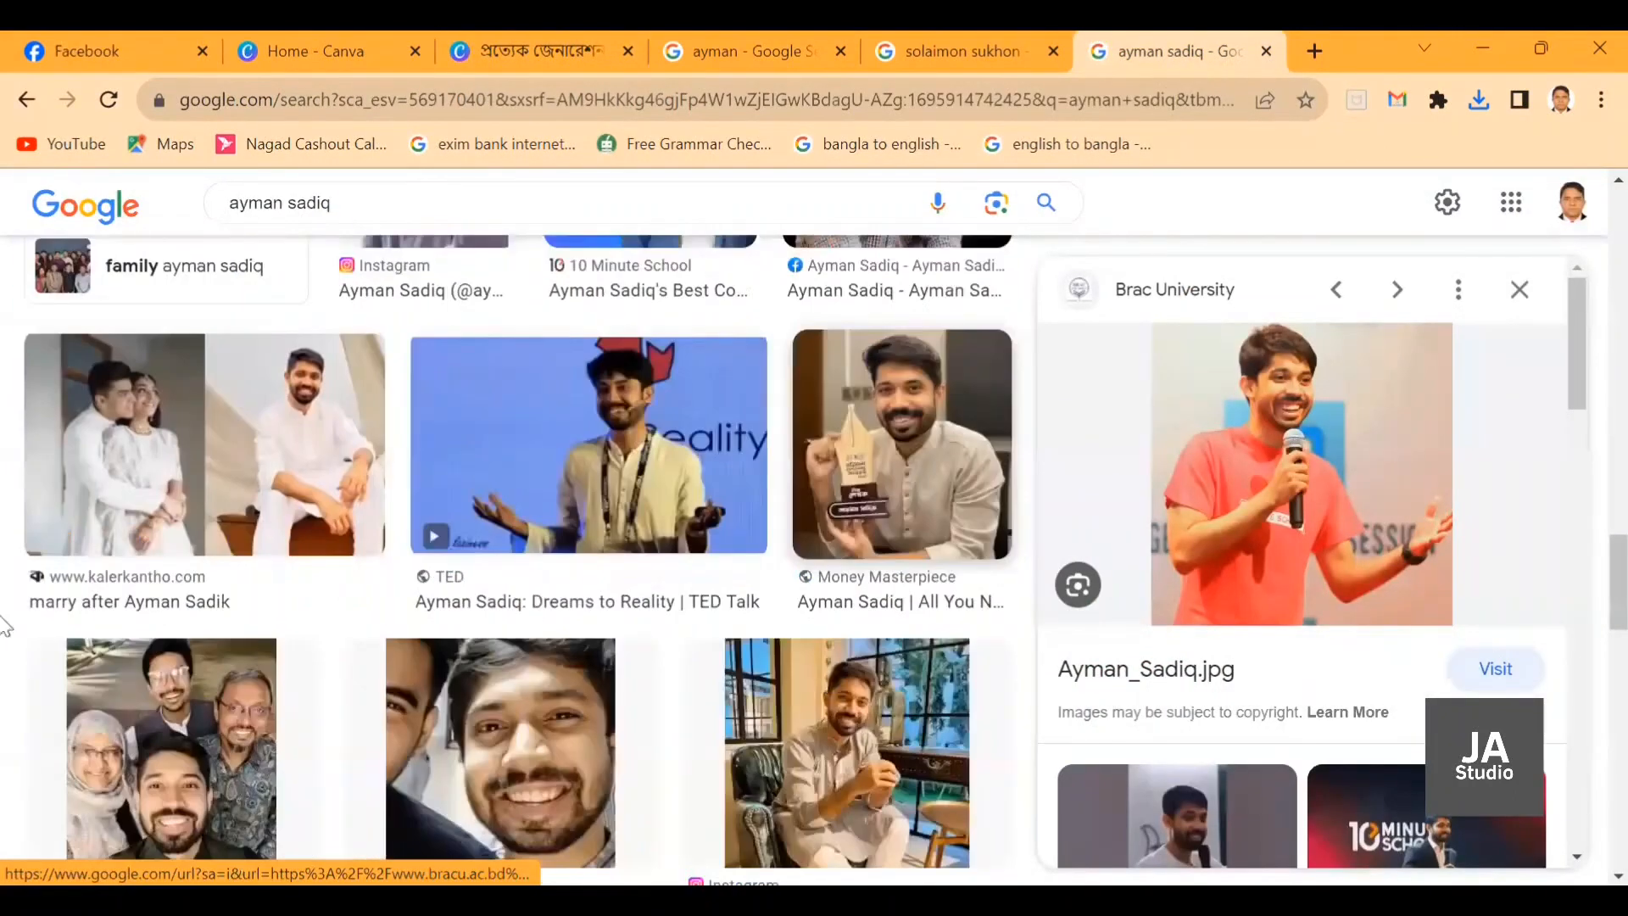
pyautogui.scroll(-10, 47, 626)
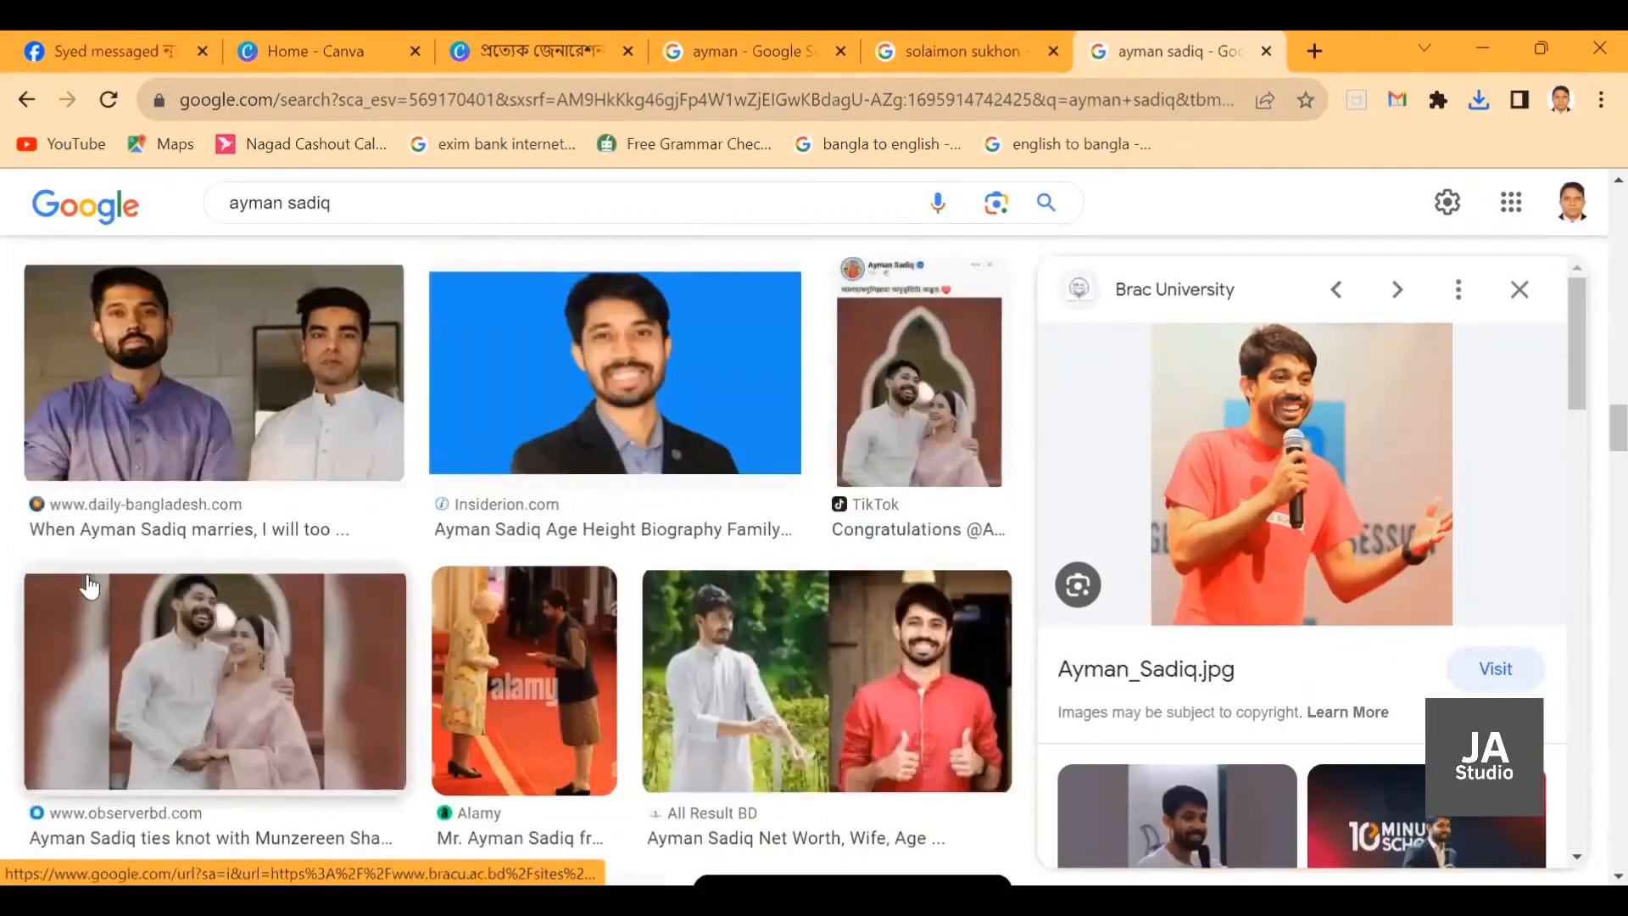
pyautogui.scroll(10, 89, 585)
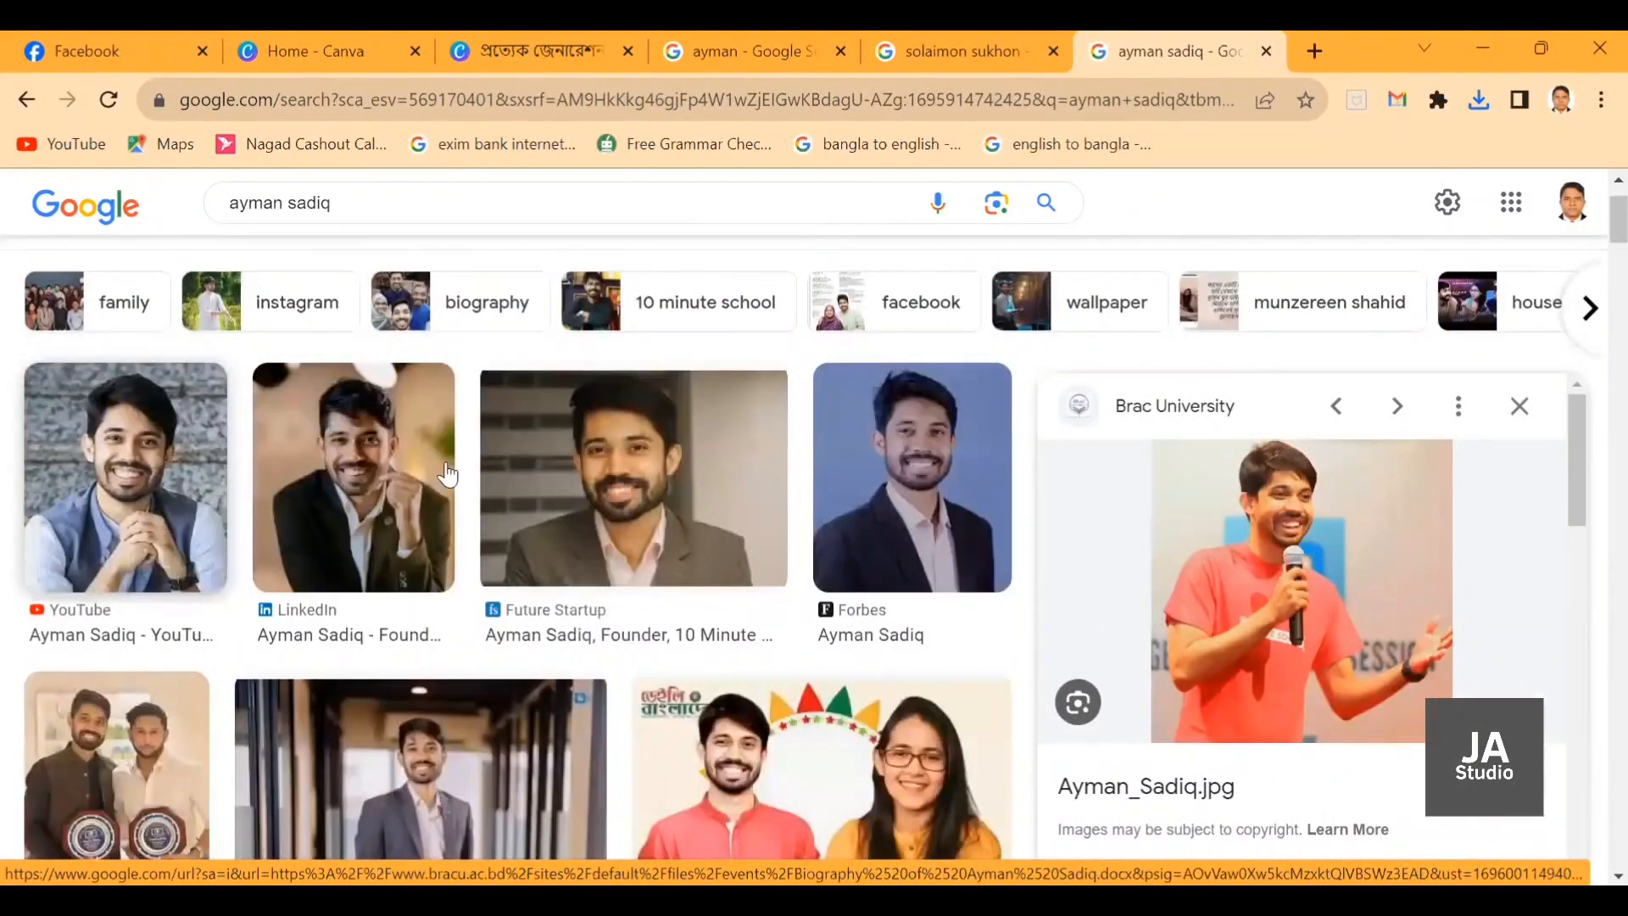
pyautogui.click(331, 502)
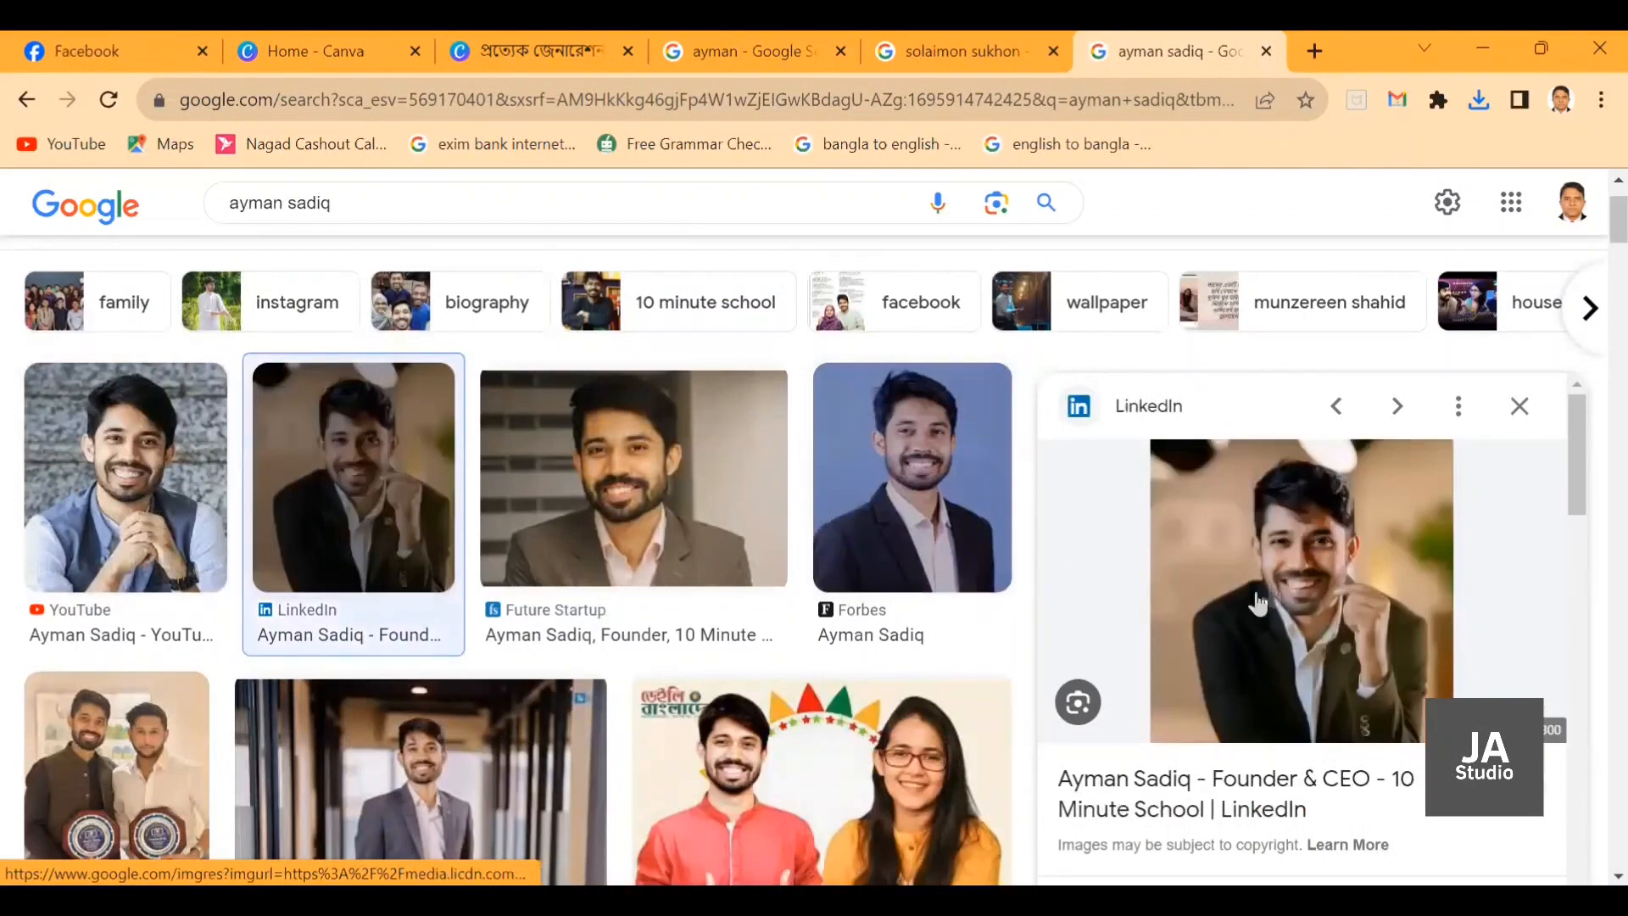
pyautogui.rightClick(1270, 593)
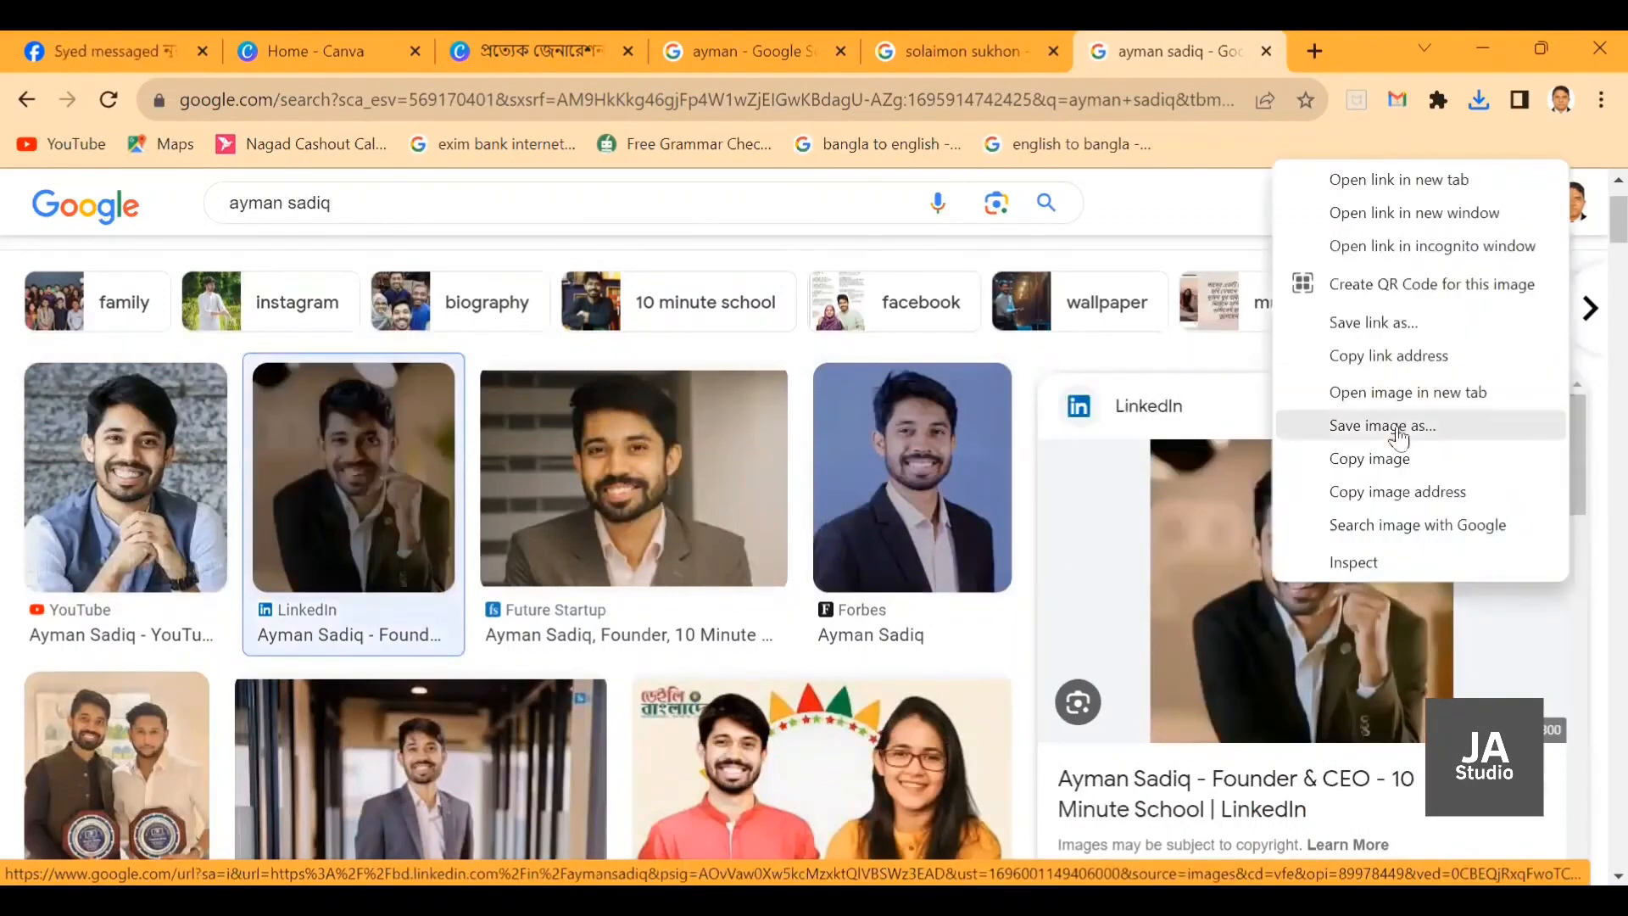
pyautogui.click(1368, 426)
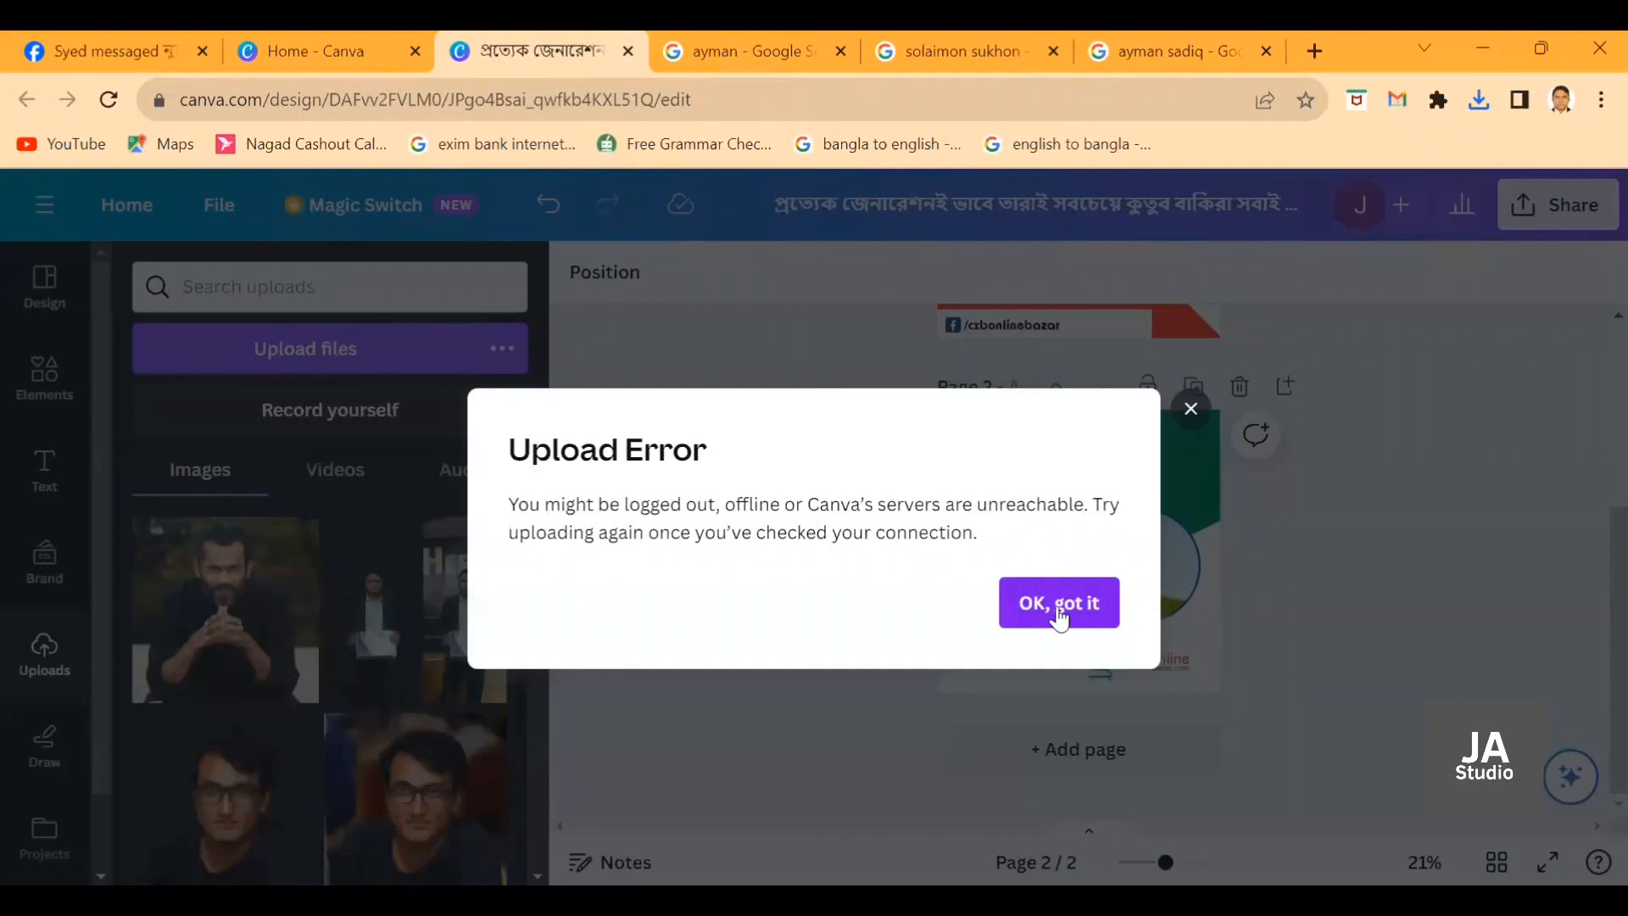
pyautogui.click(1059, 604)
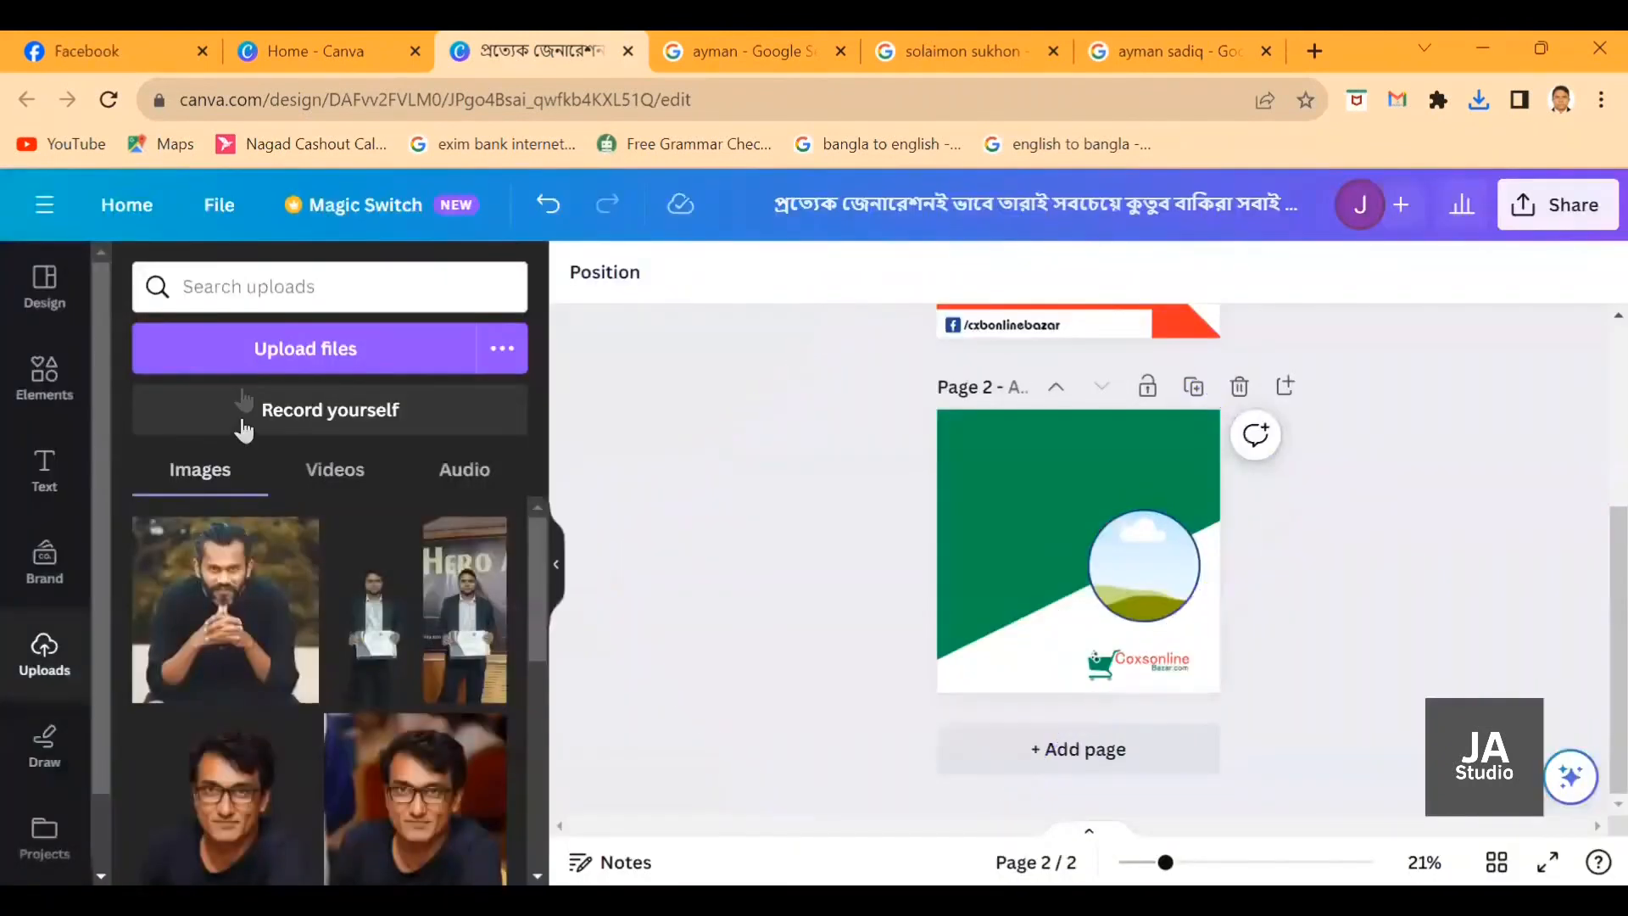
pyautogui.click(262, 348)
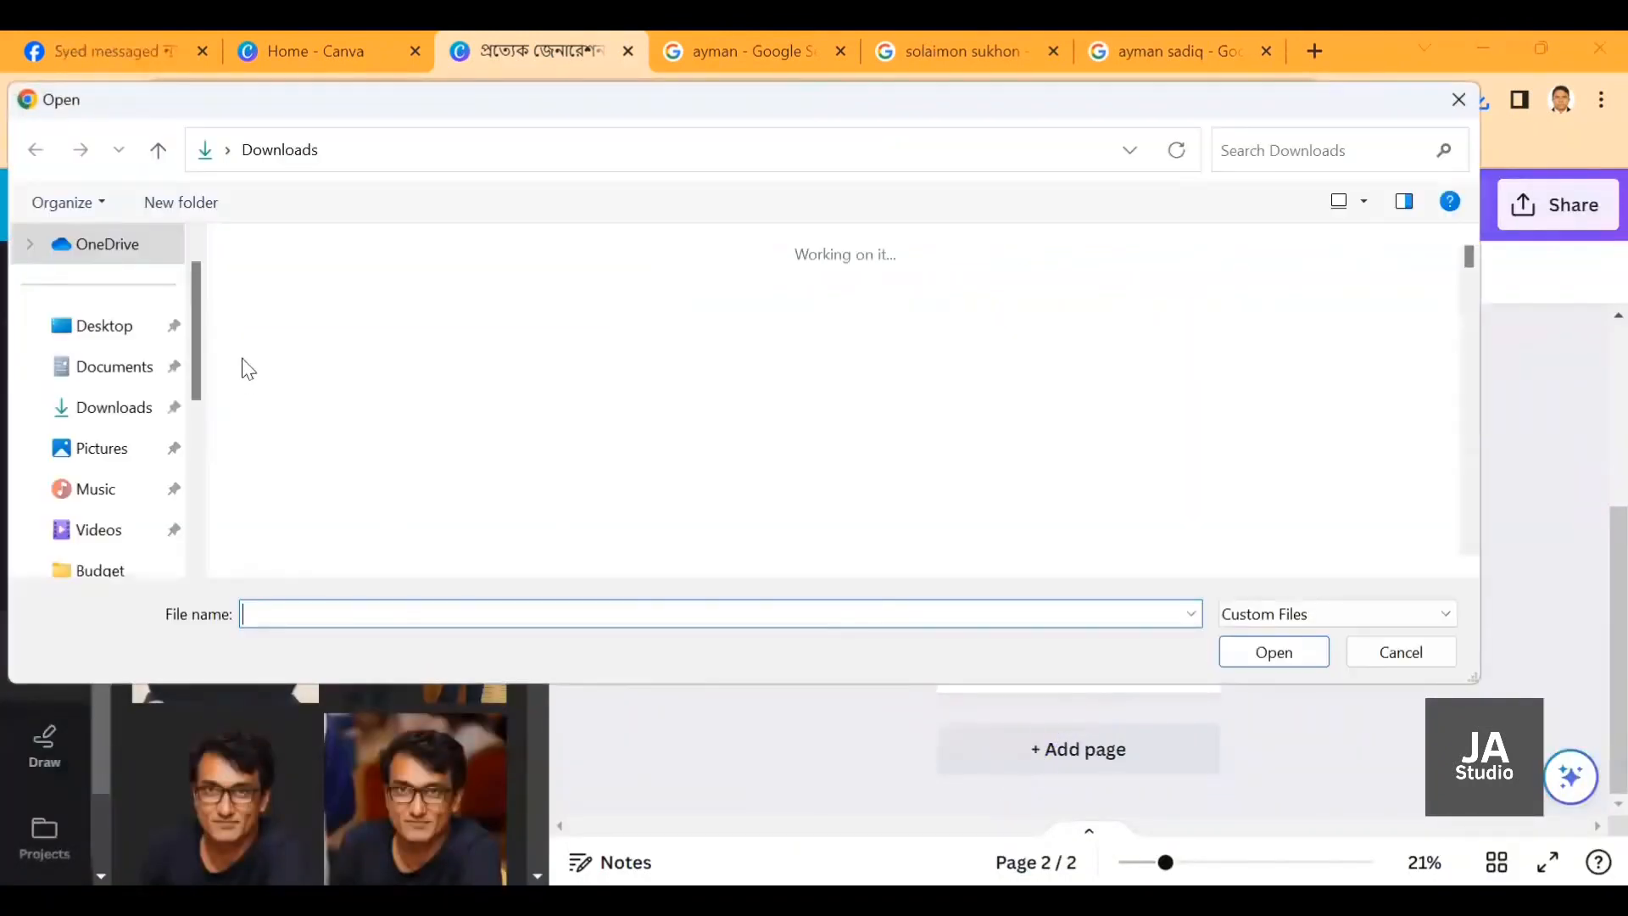
pyautogui.click(265, 343)
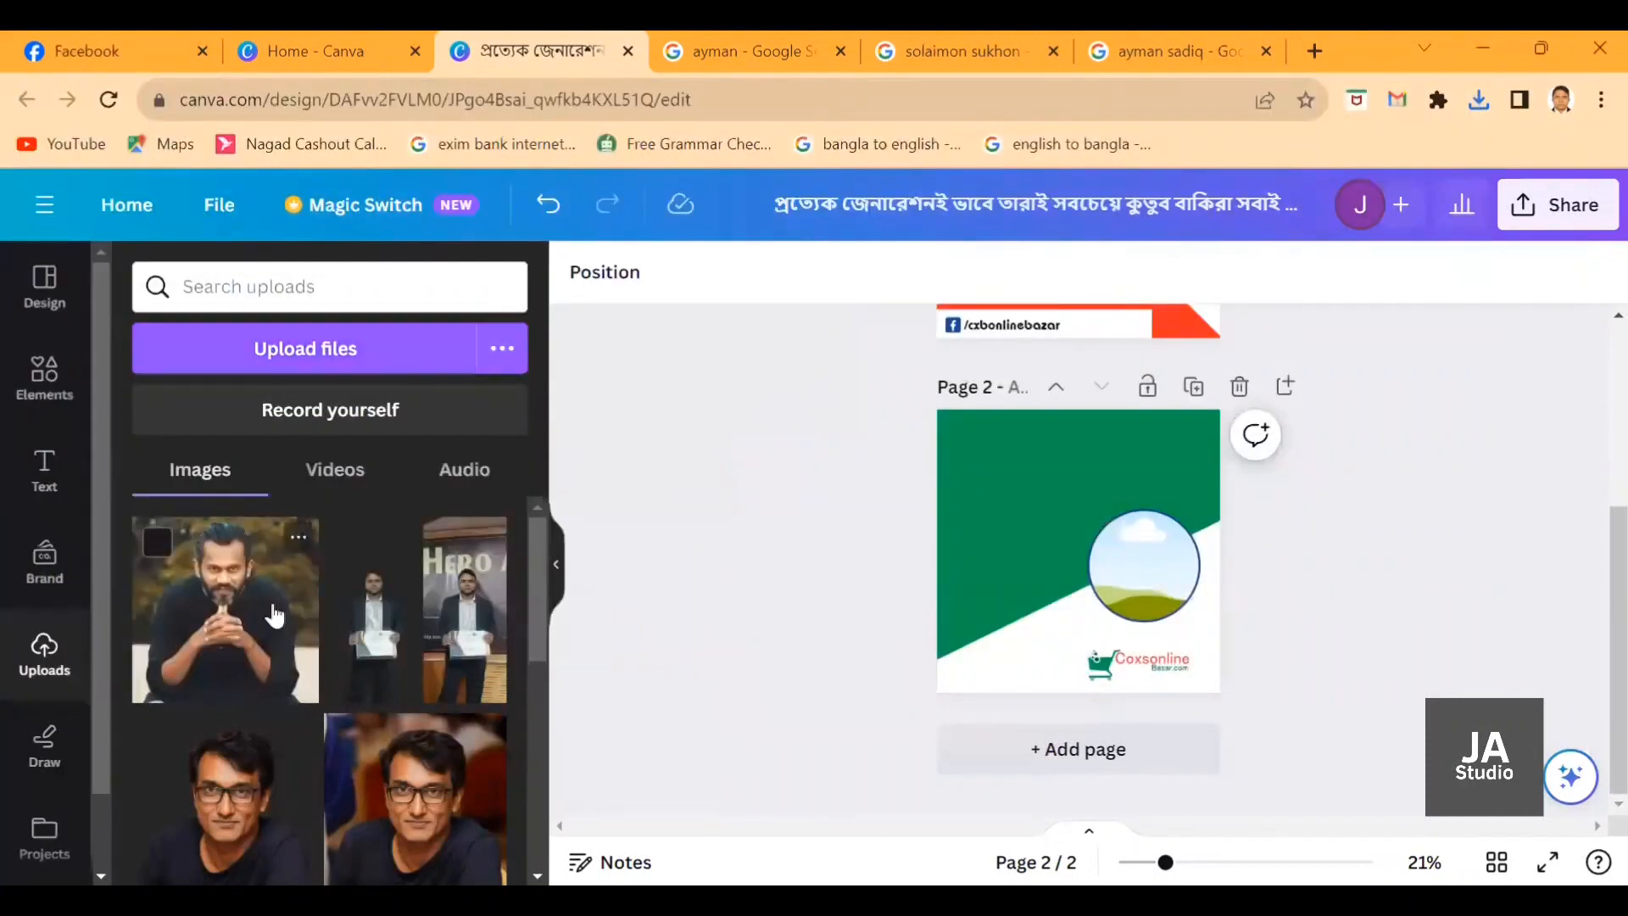
pyautogui.click(343, 364)
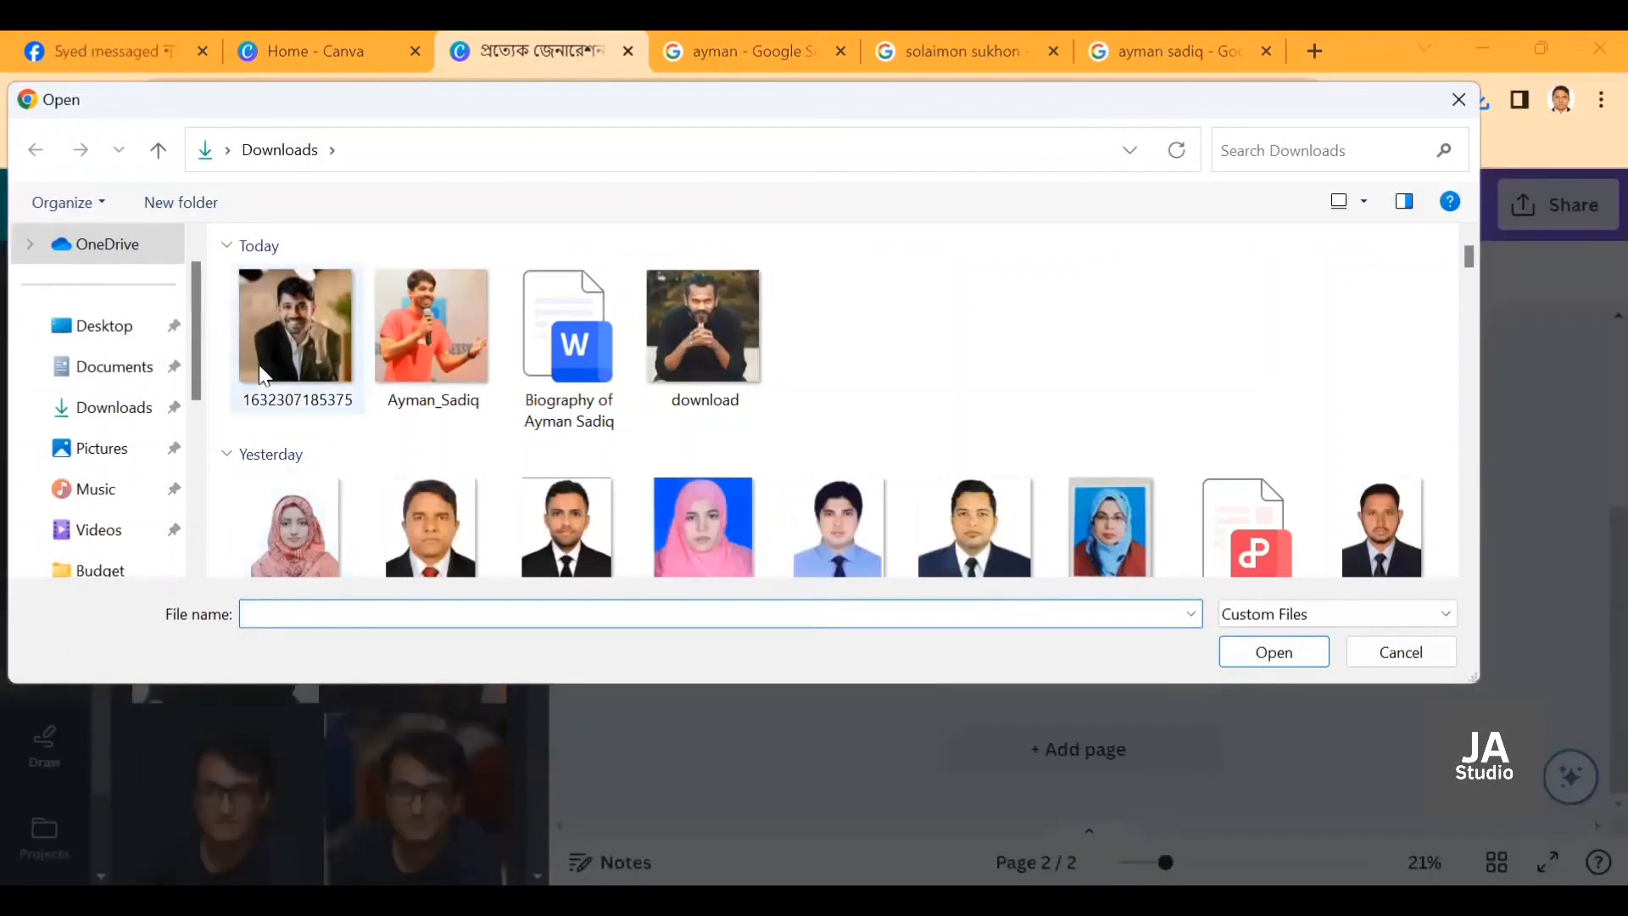
pyautogui.click(318, 361)
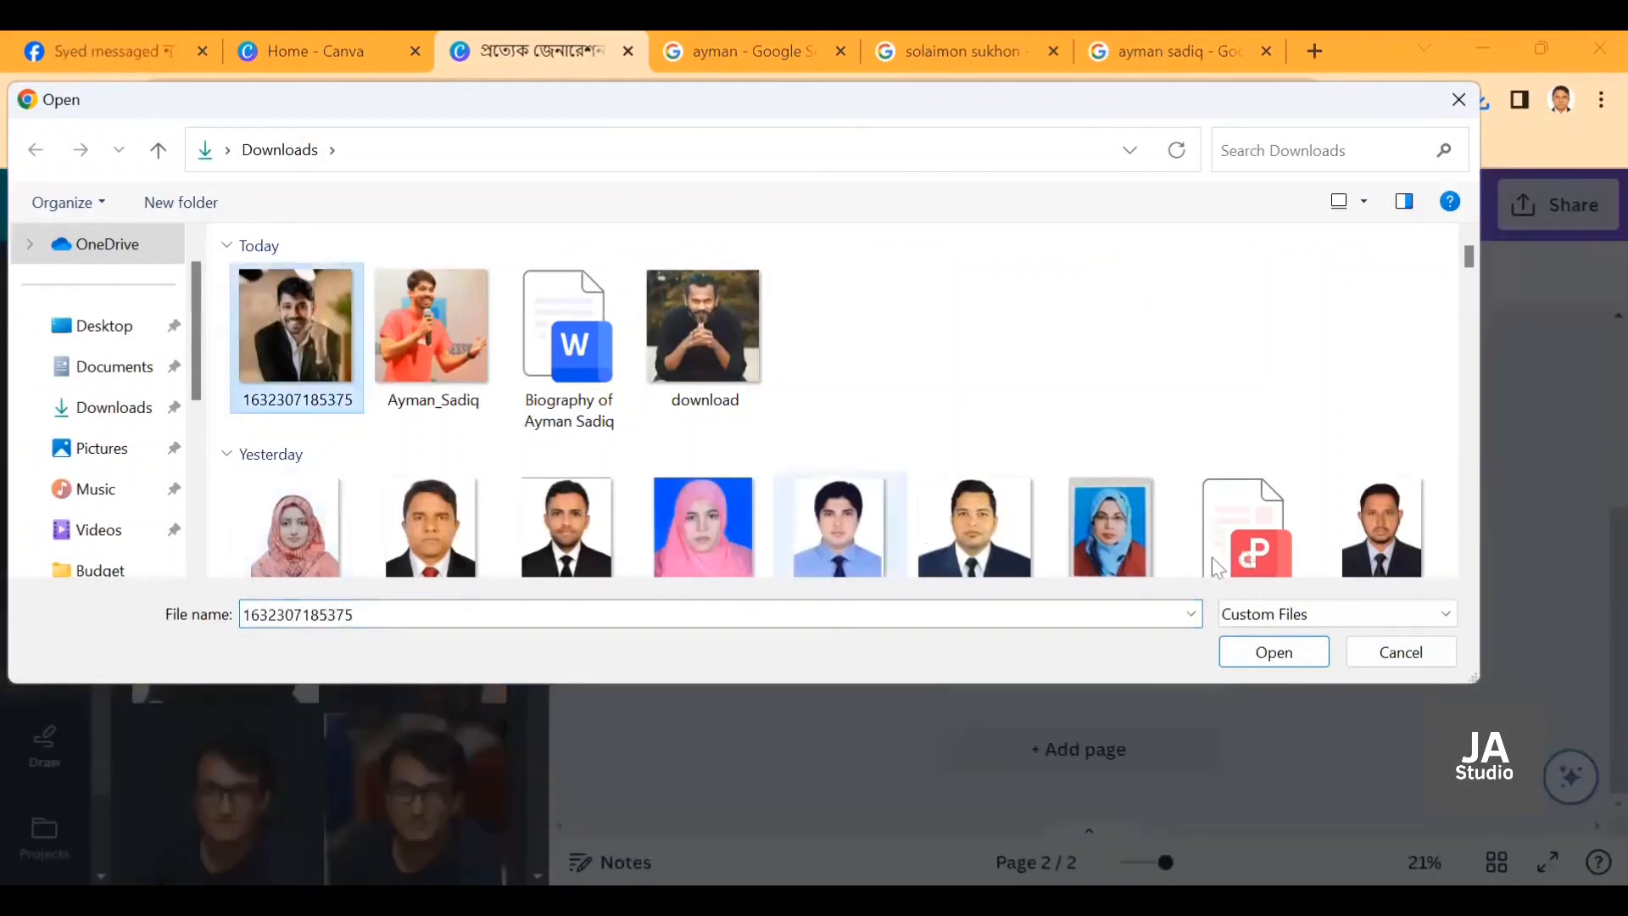
pyautogui.click(1274, 652)
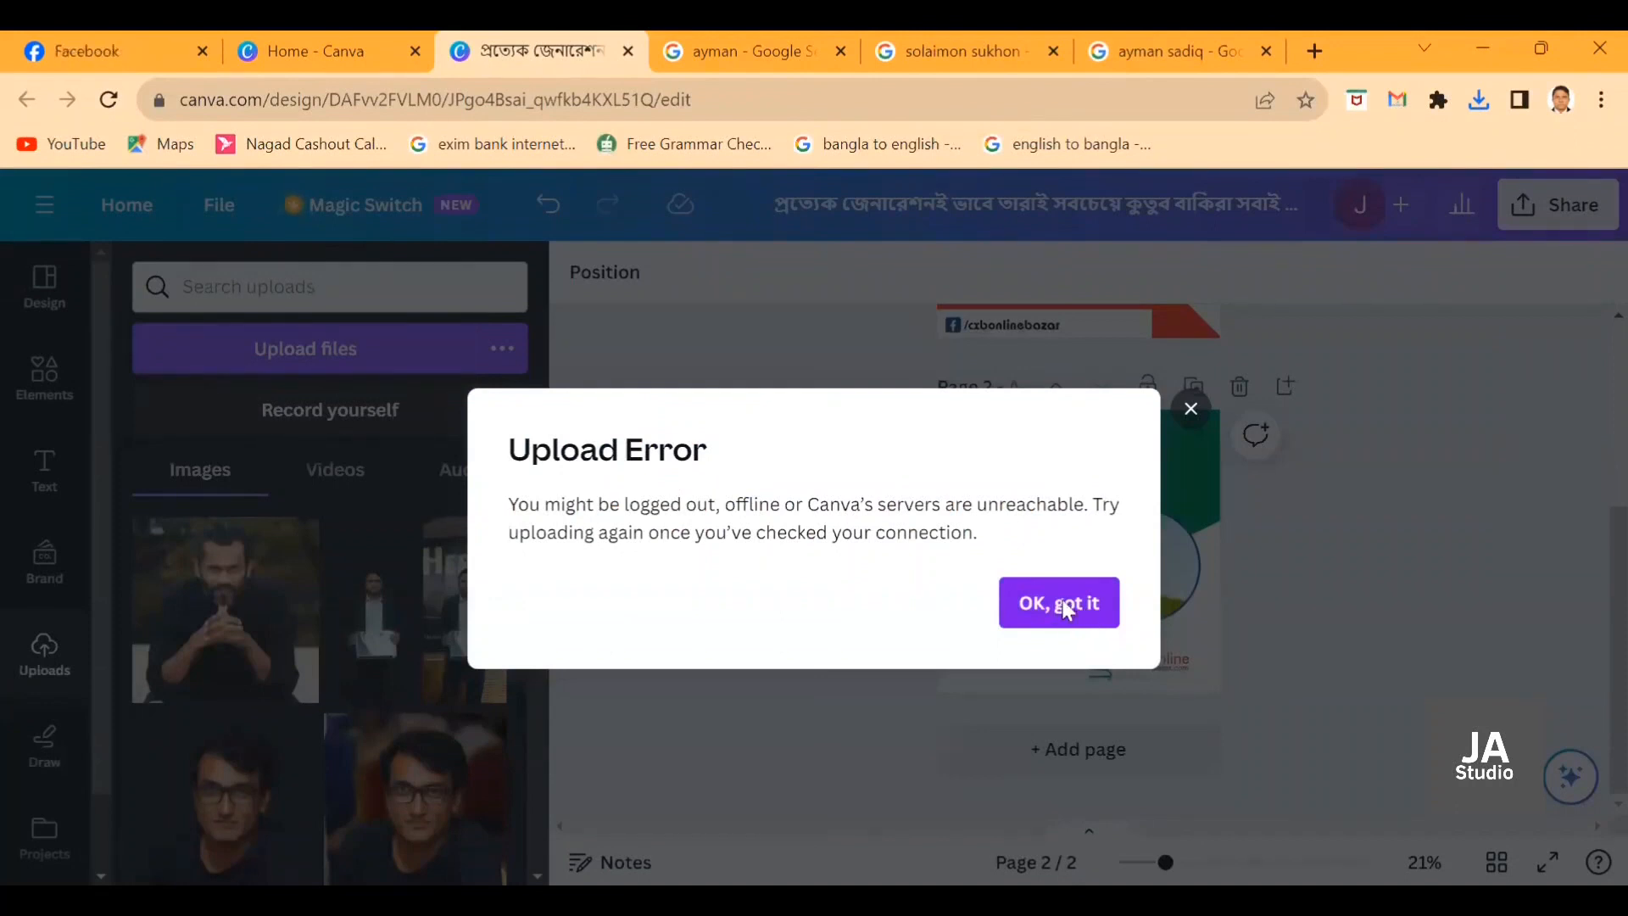
pyautogui.click(1065, 607)
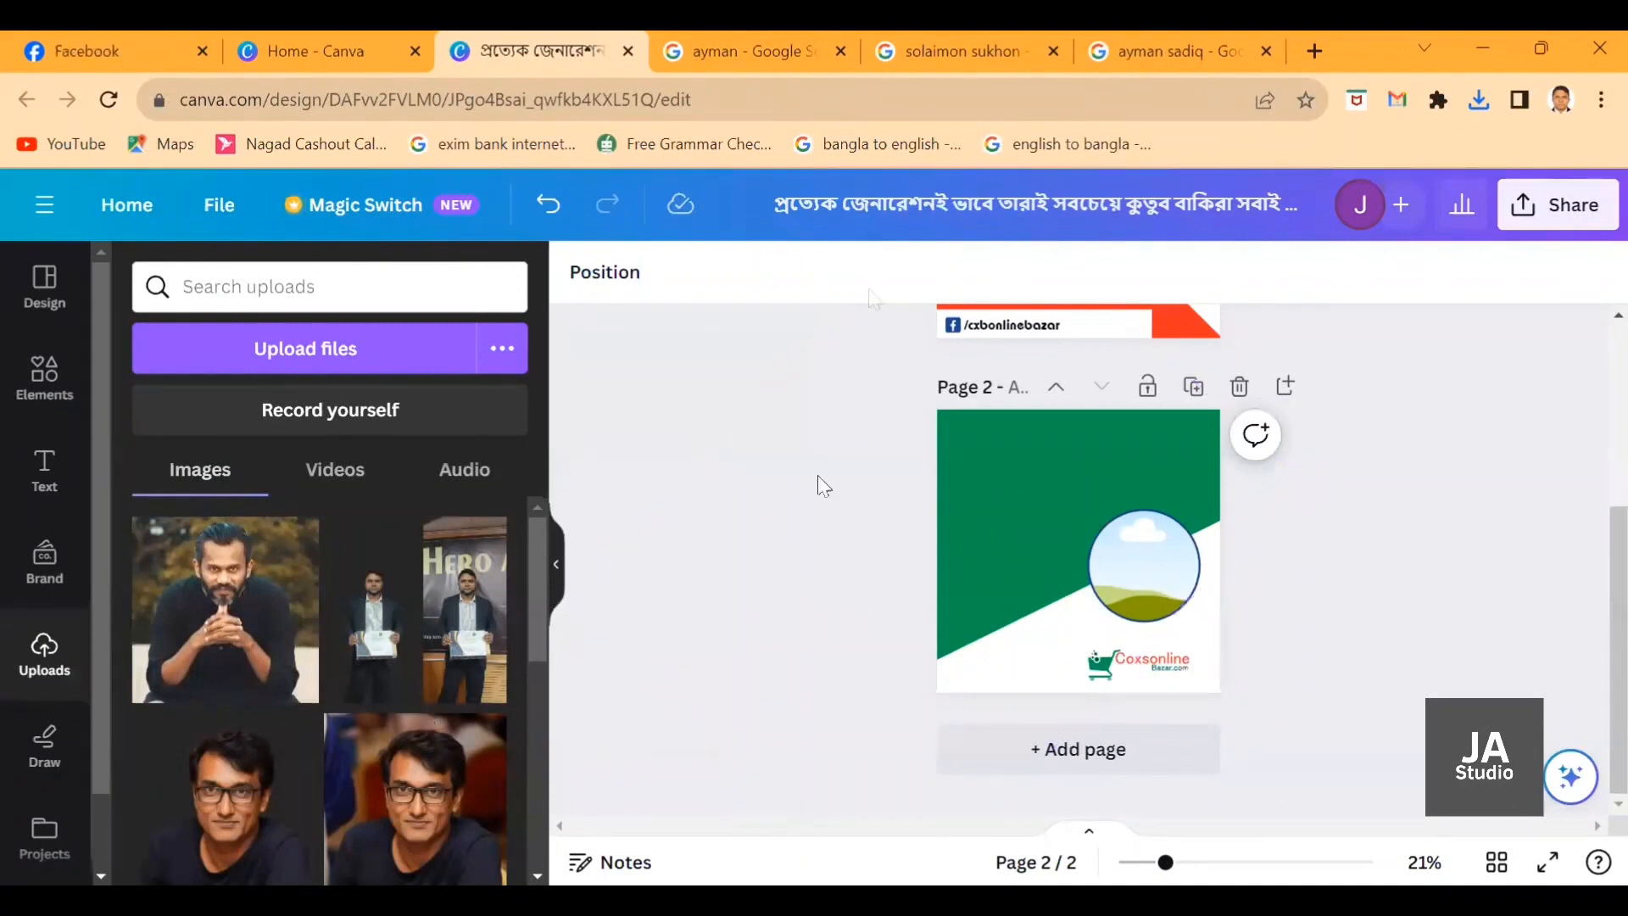
# Add a square shape to page 2 as the base for a Facebook handle bar like page 1's.
pyautogui.scroll(4, 857, 489)
pyautogui.click(1101, 644)
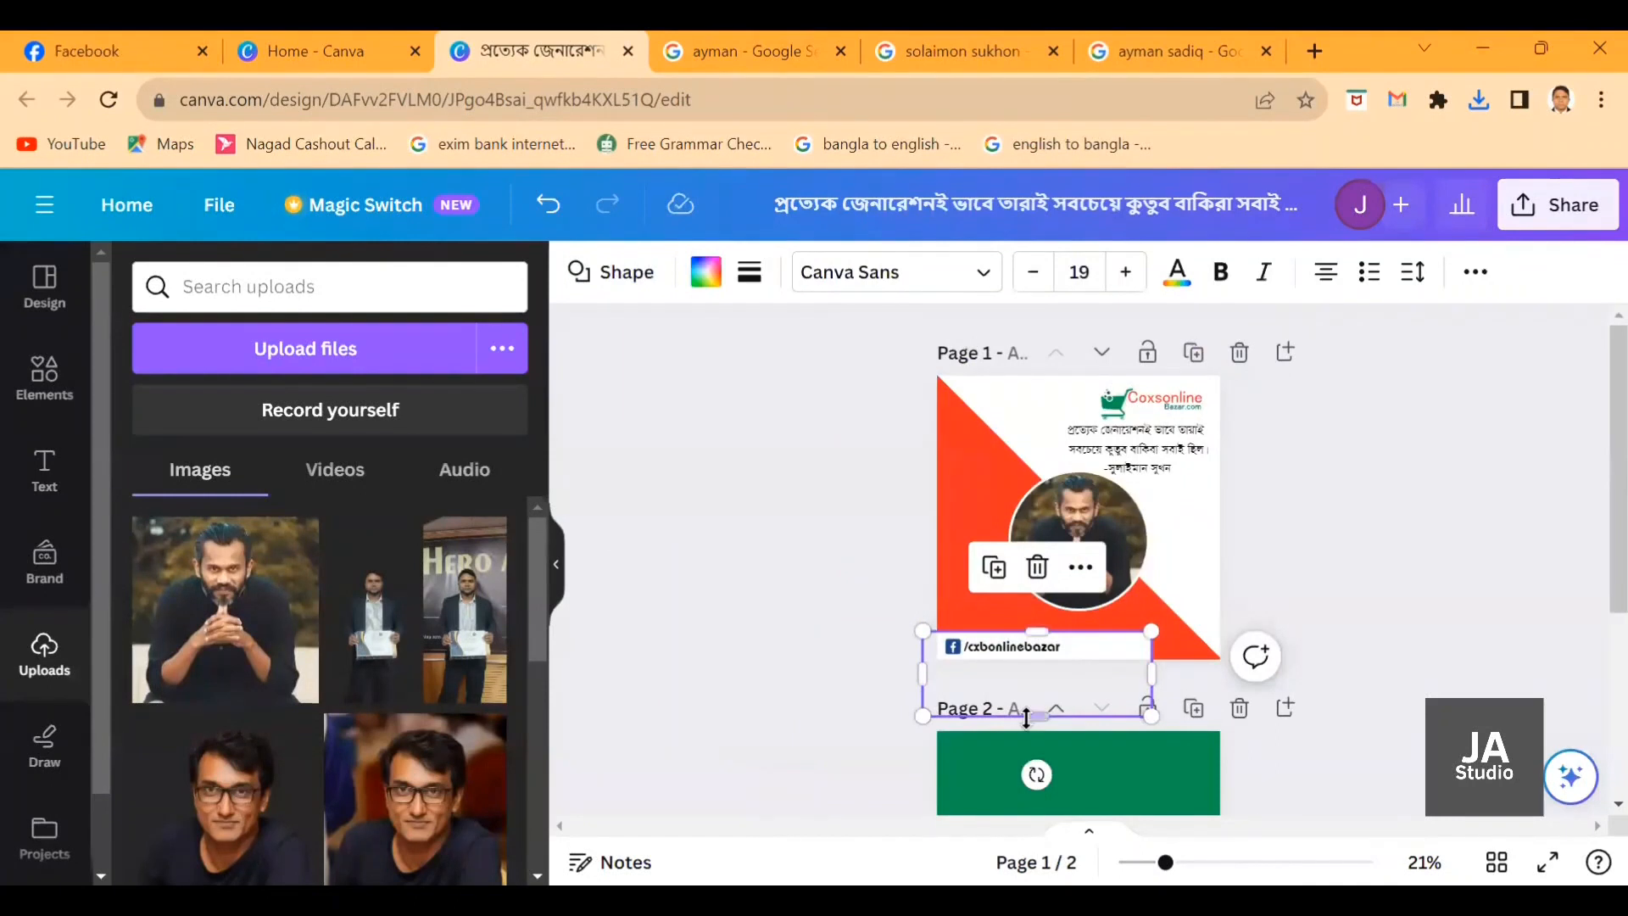
pyautogui.click(738, 547)
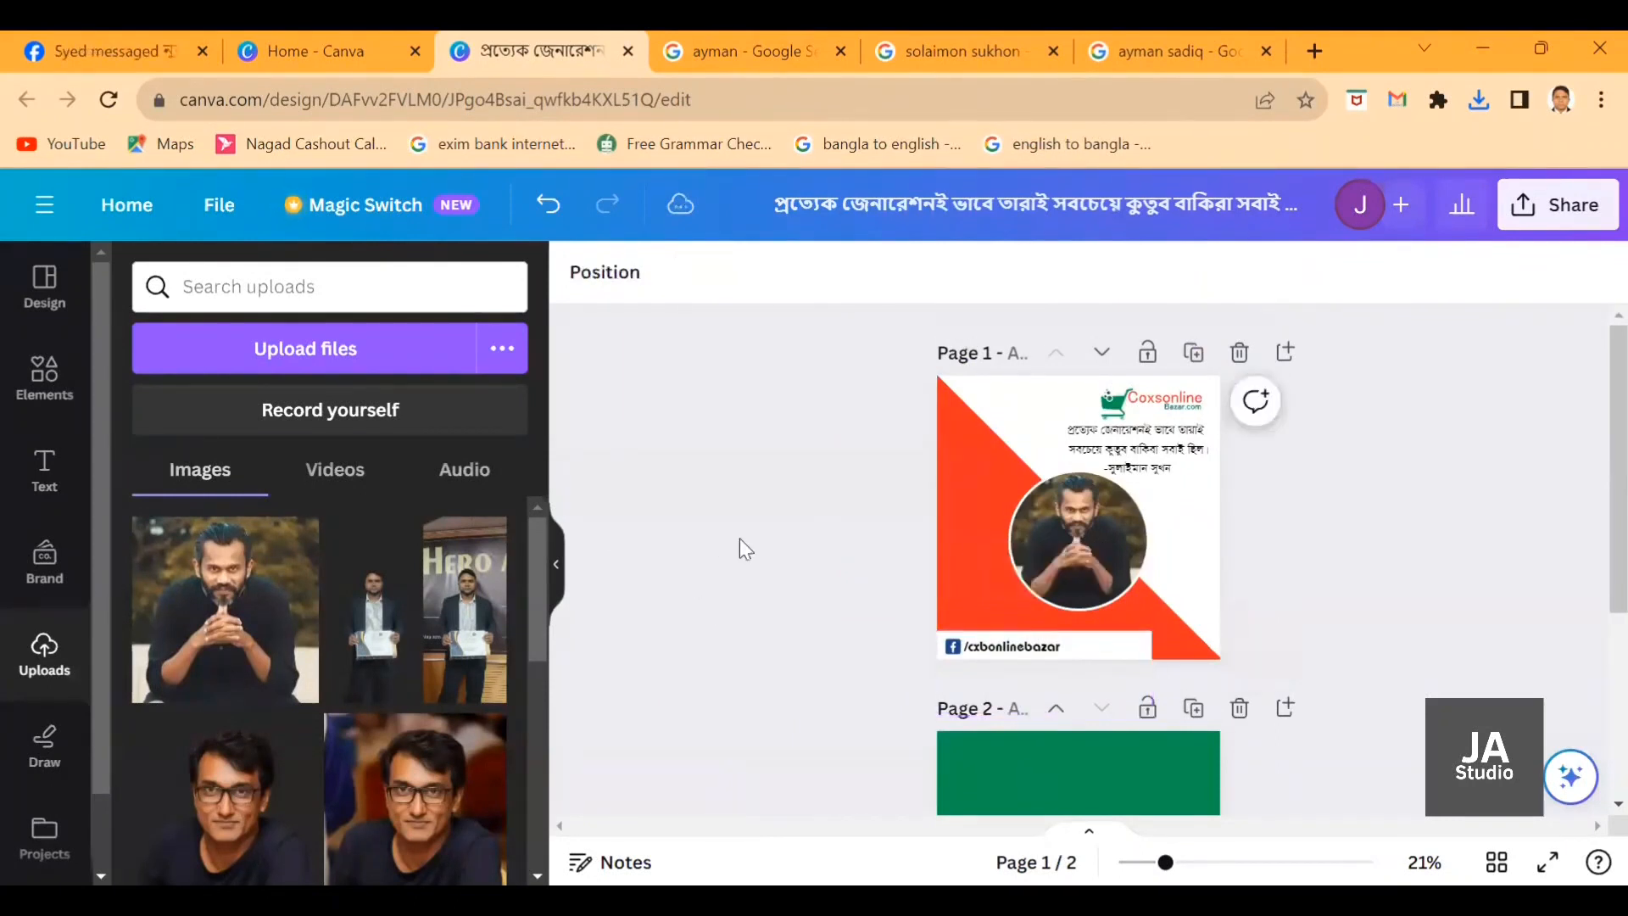
pyautogui.scroll(-3, 738, 547)
pyautogui.click(44, 377)
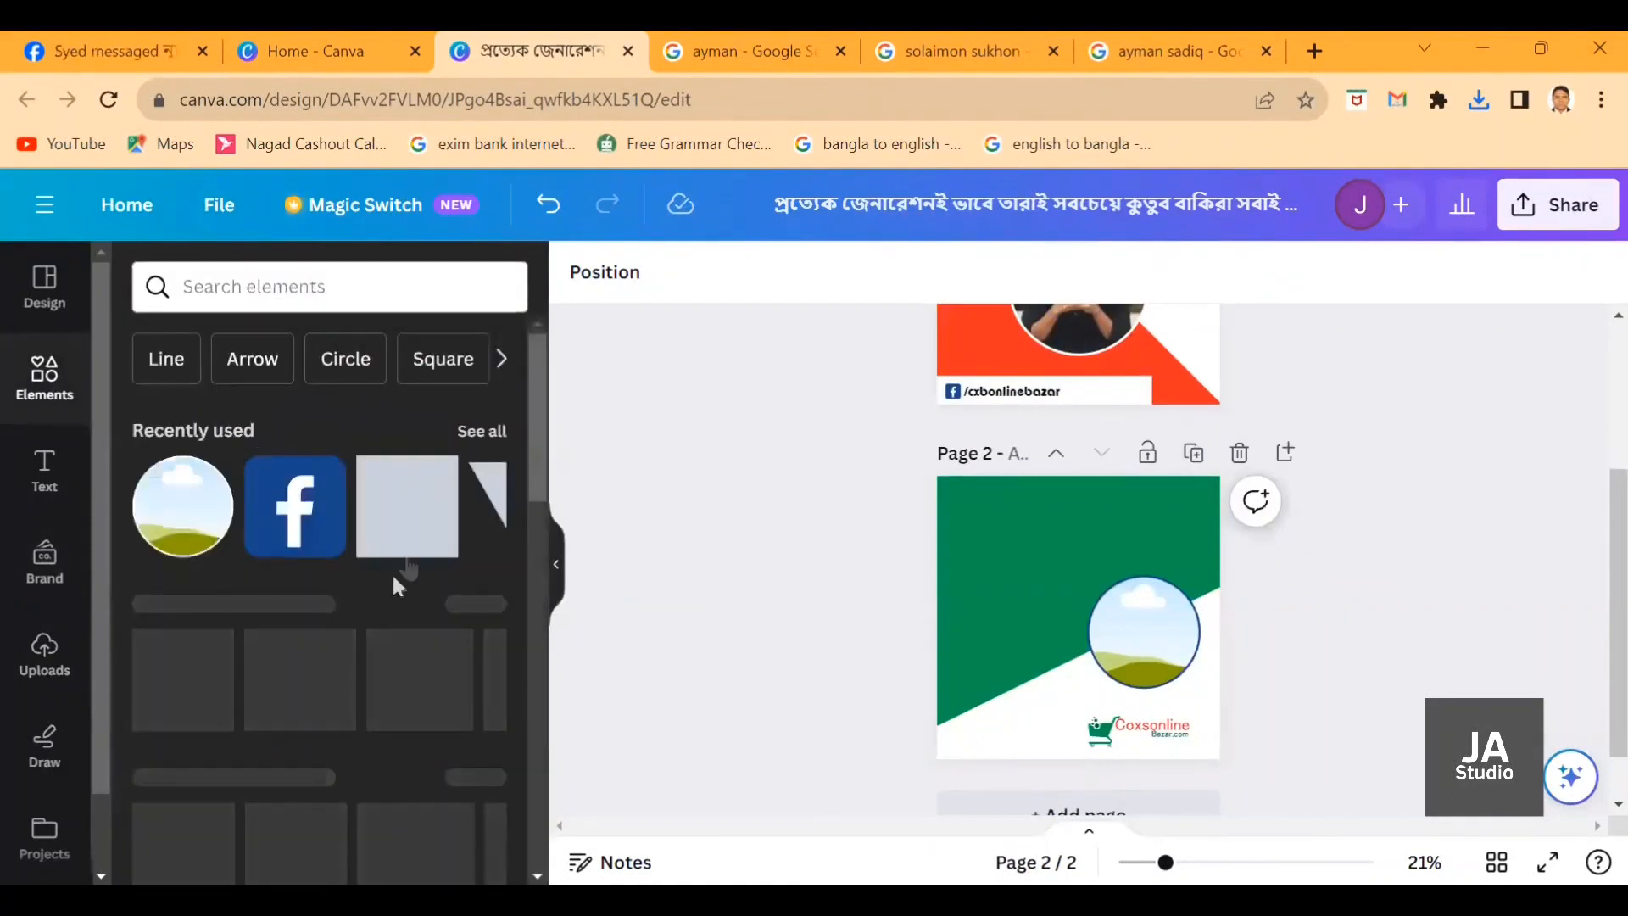
pyautogui.click(420, 530)
pyautogui.scroll(-1, 790, 689)
# Shape page 2's blue square into a short bar at the page's lower left, and move the logo farther right.
pyautogui.moveTo(1051, 594); pyautogui.dragTo(1168, 671)
pyautogui.click(1036, 604)
pyautogui.click(1153, 657)
pyautogui.moveTo(1155, 731); pyautogui.dragTo(1183, 737)
pyautogui.click(1031, 663)
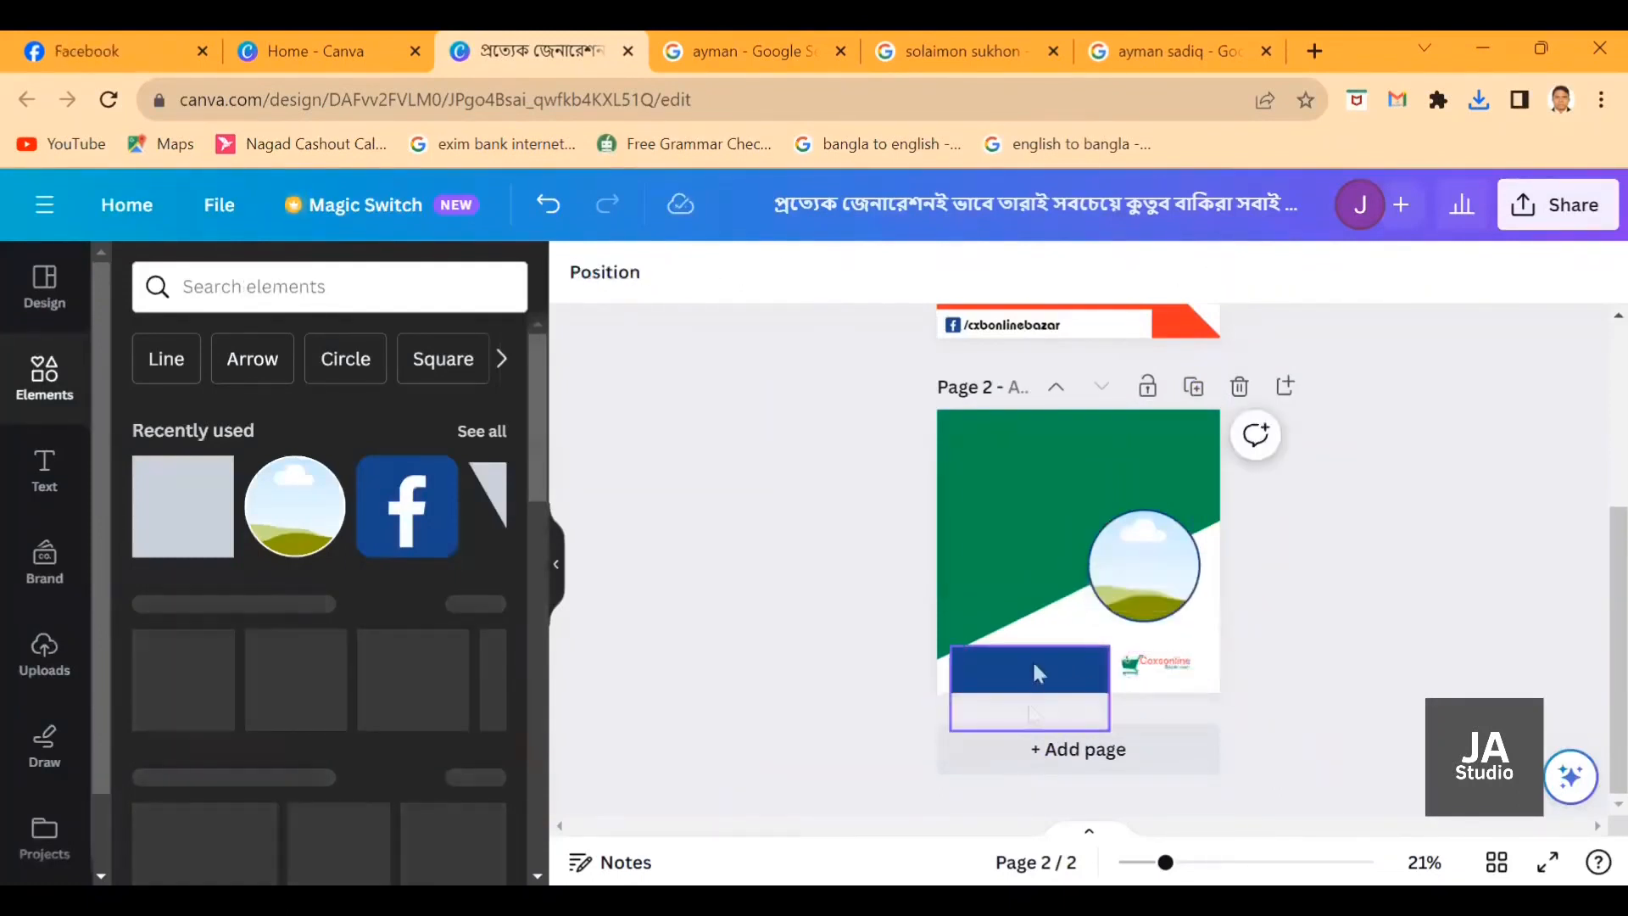
pyautogui.moveTo(951, 730); pyautogui.dragTo(1045, 677)
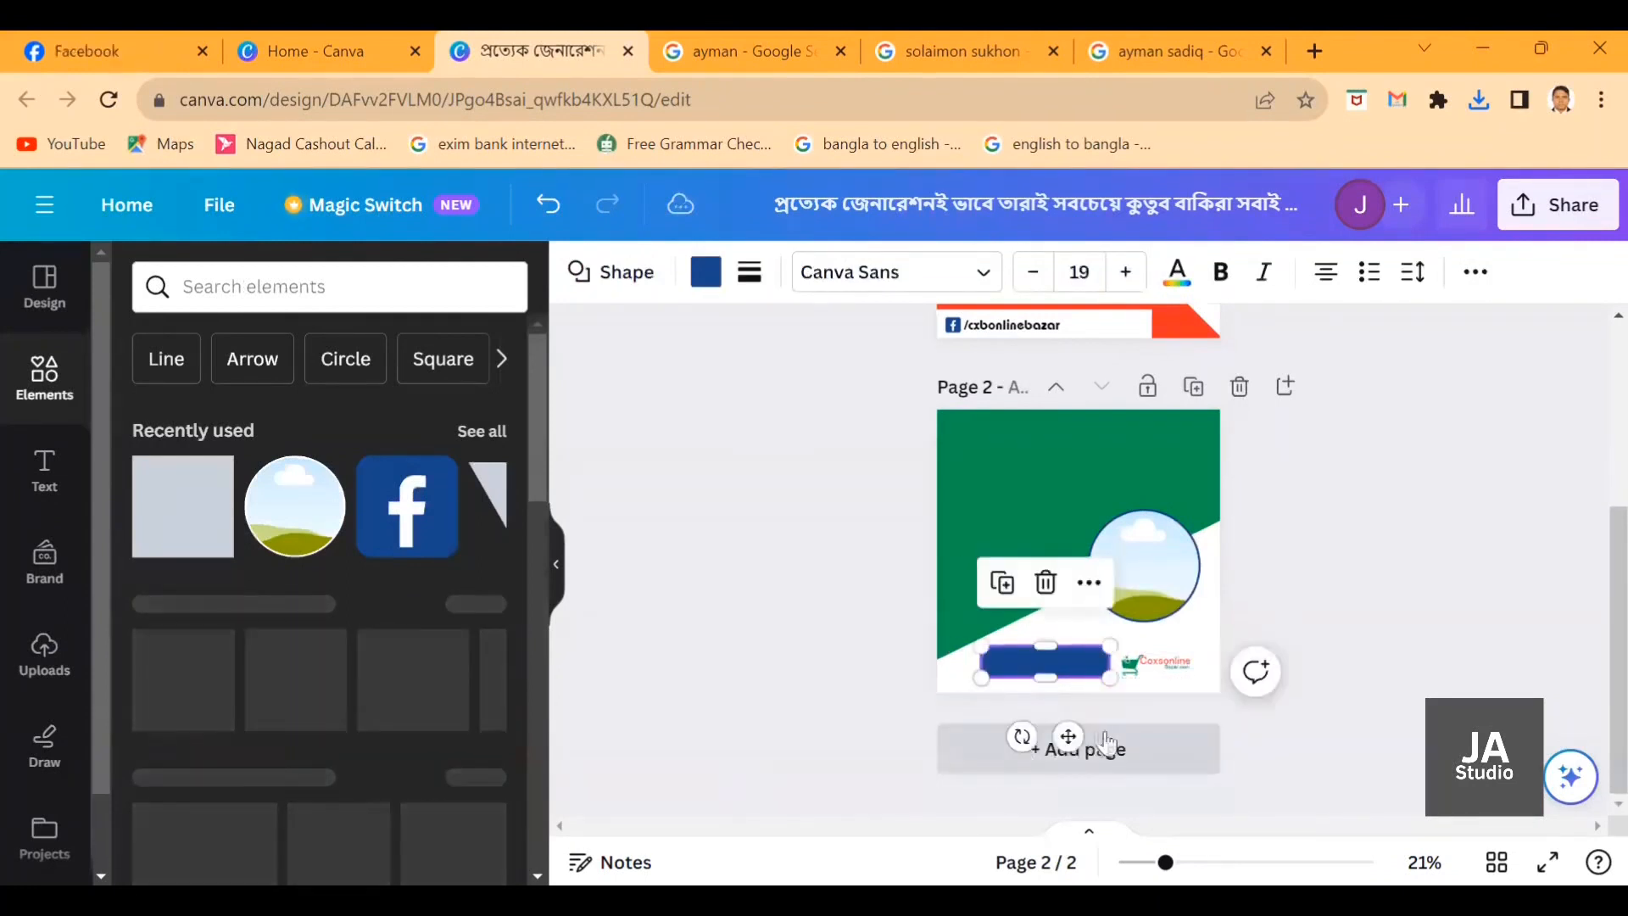
pyautogui.moveTo(1068, 736); pyautogui.dragTo(1045, 742)
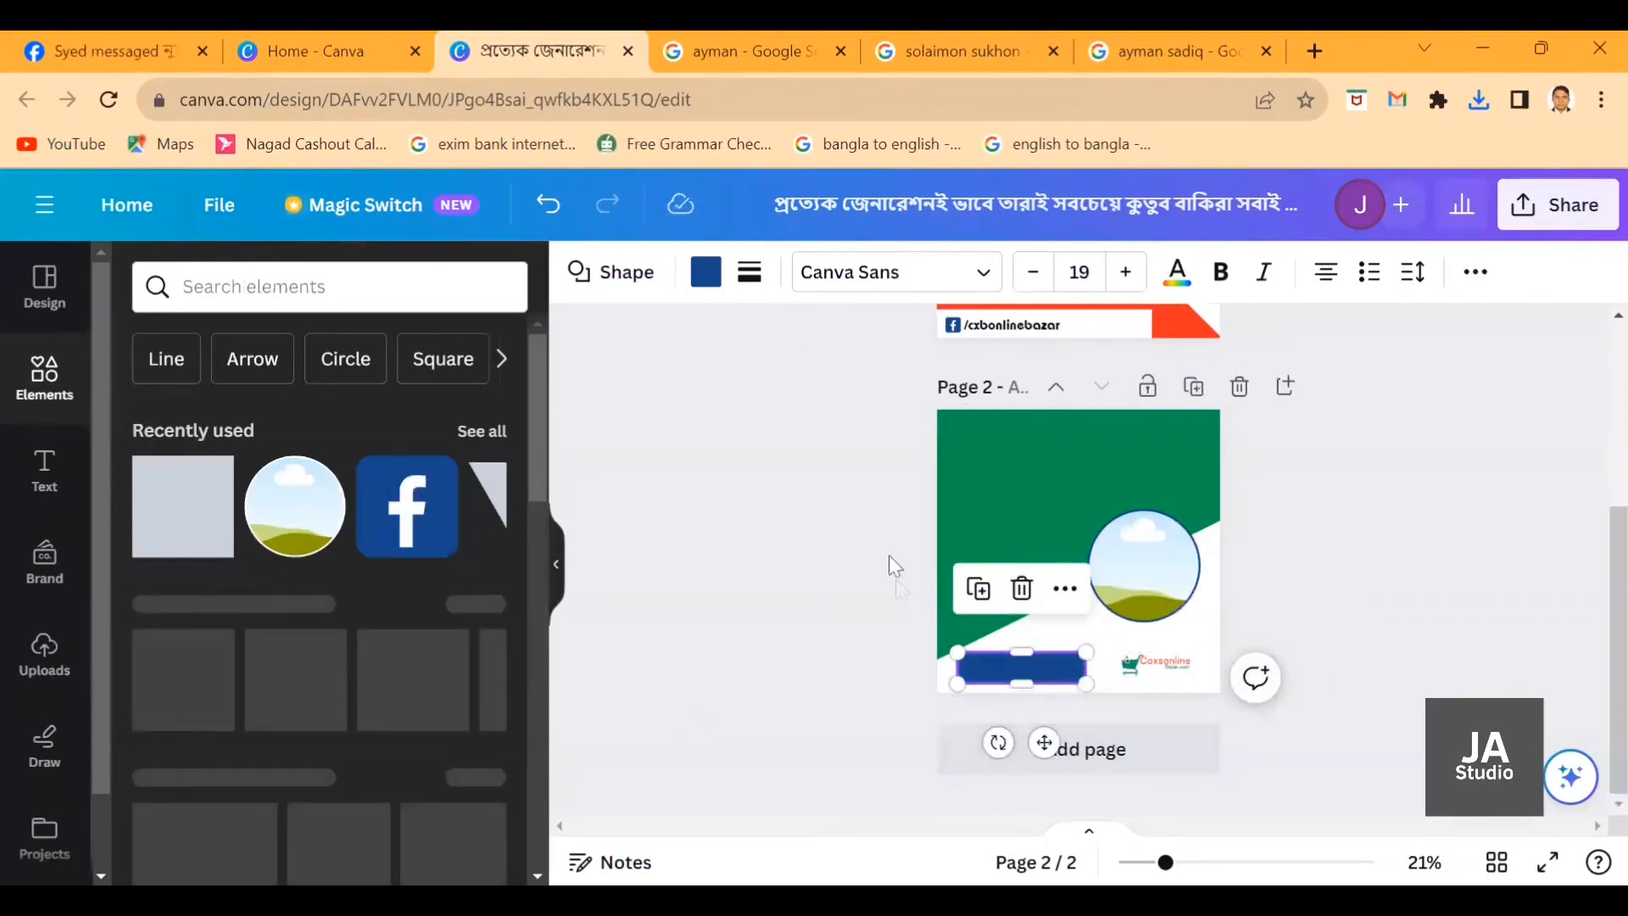
pyautogui.click(860, 638)
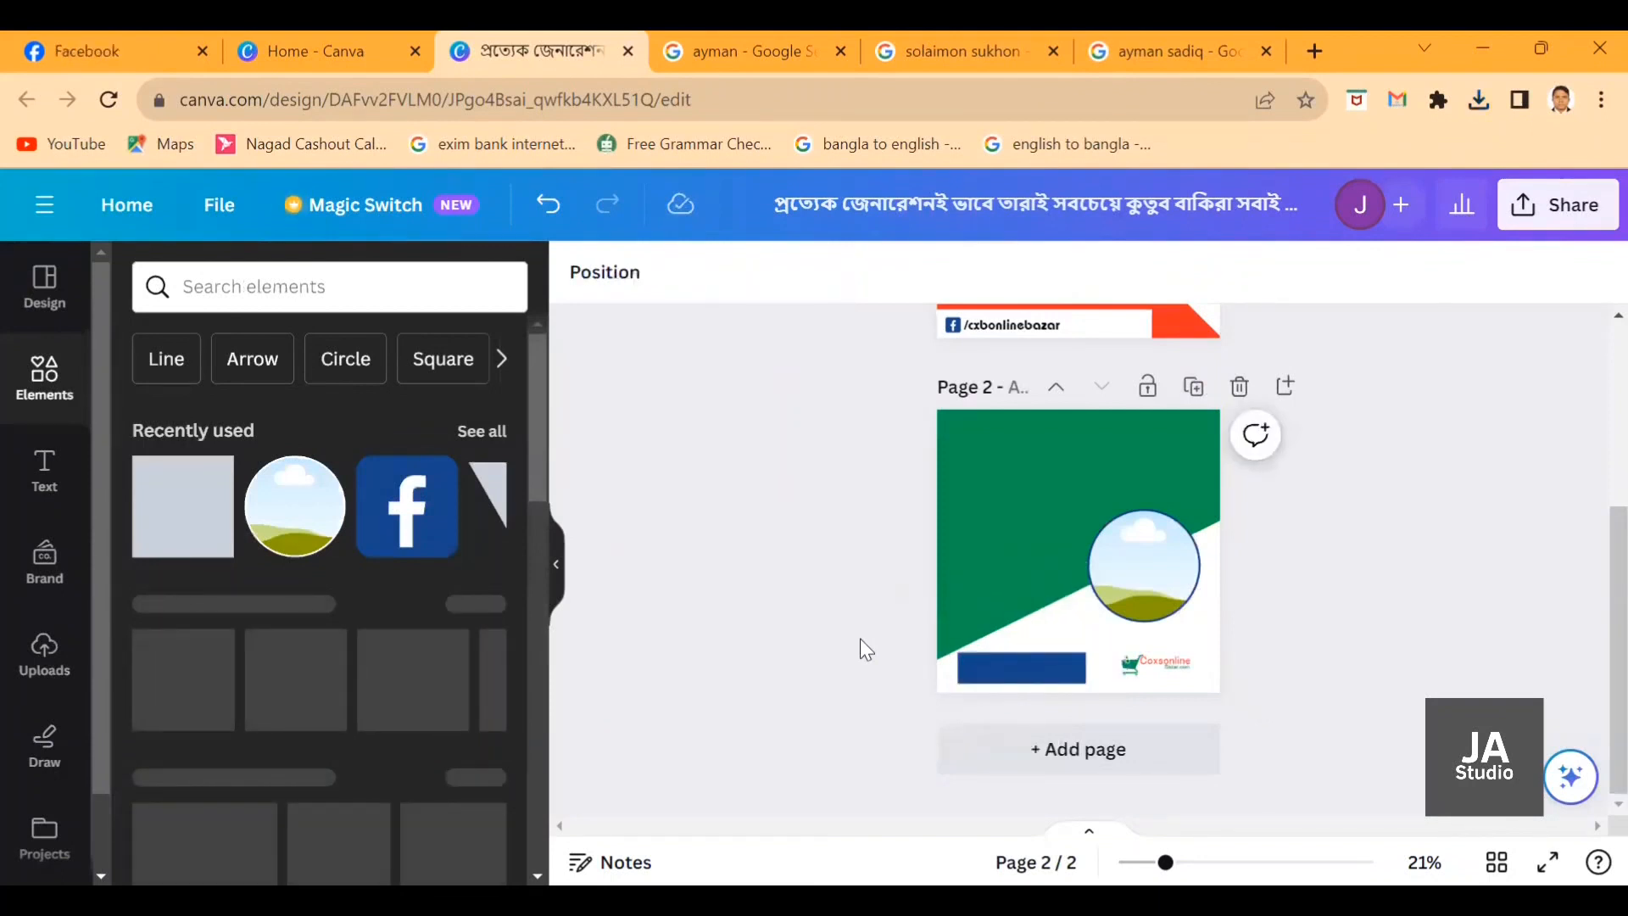
# Copy page 1's "/cxbonlinebazar" text to page 2 and position it over the blue bar.
pyautogui.scroll(4, 1063, 628)
pyautogui.click(1051, 648)
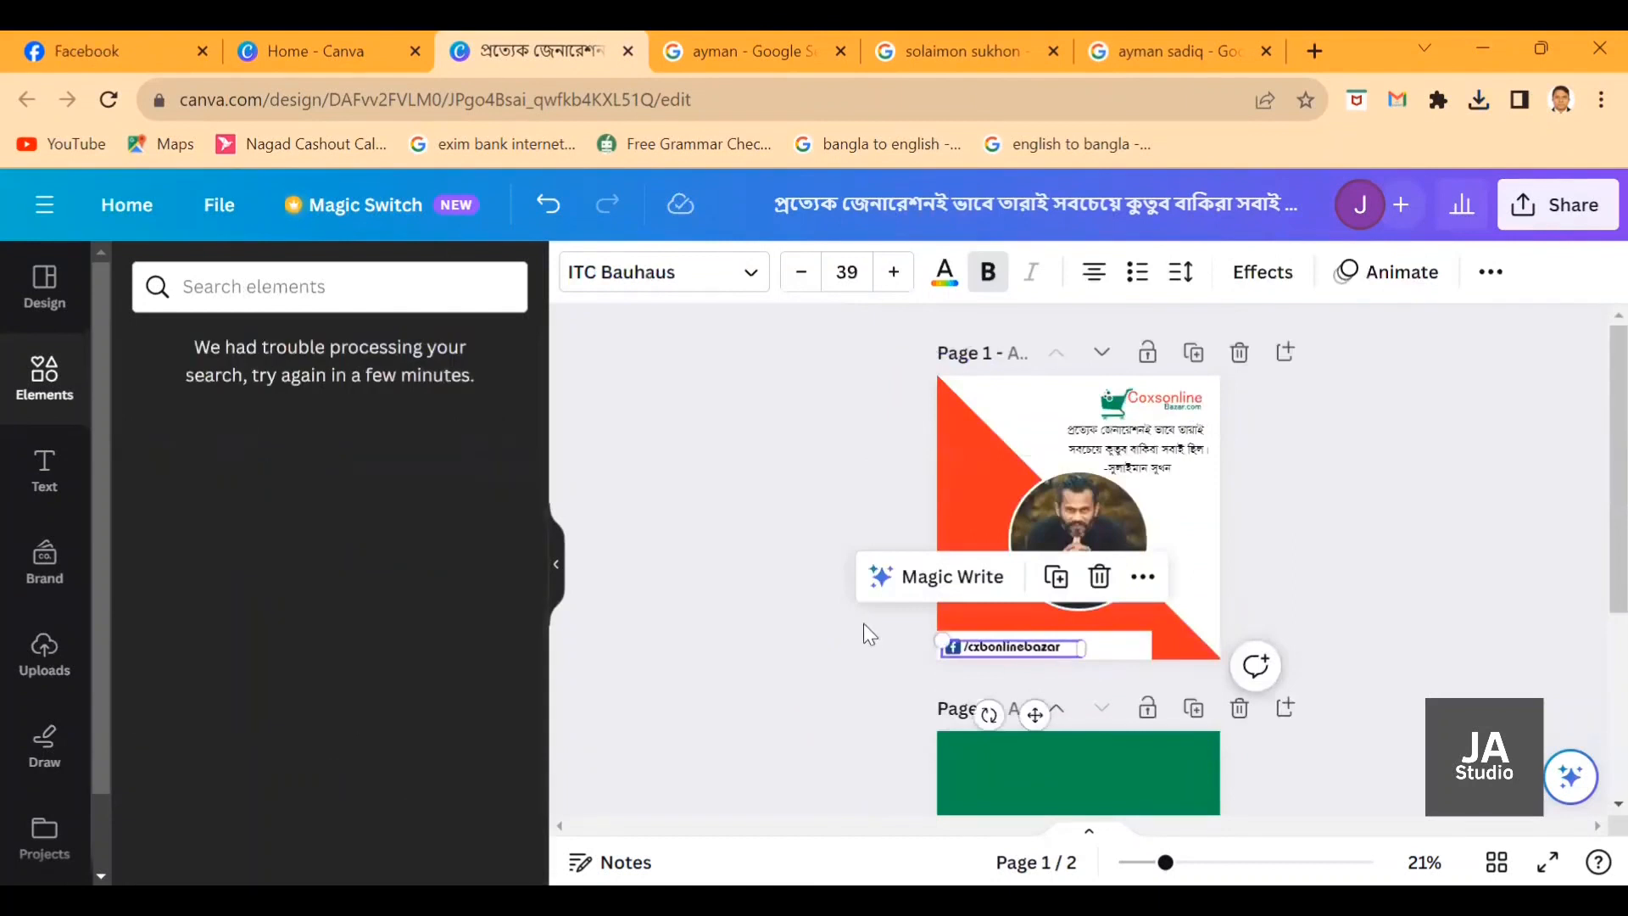
pyautogui.scroll(-4, 932, 598)
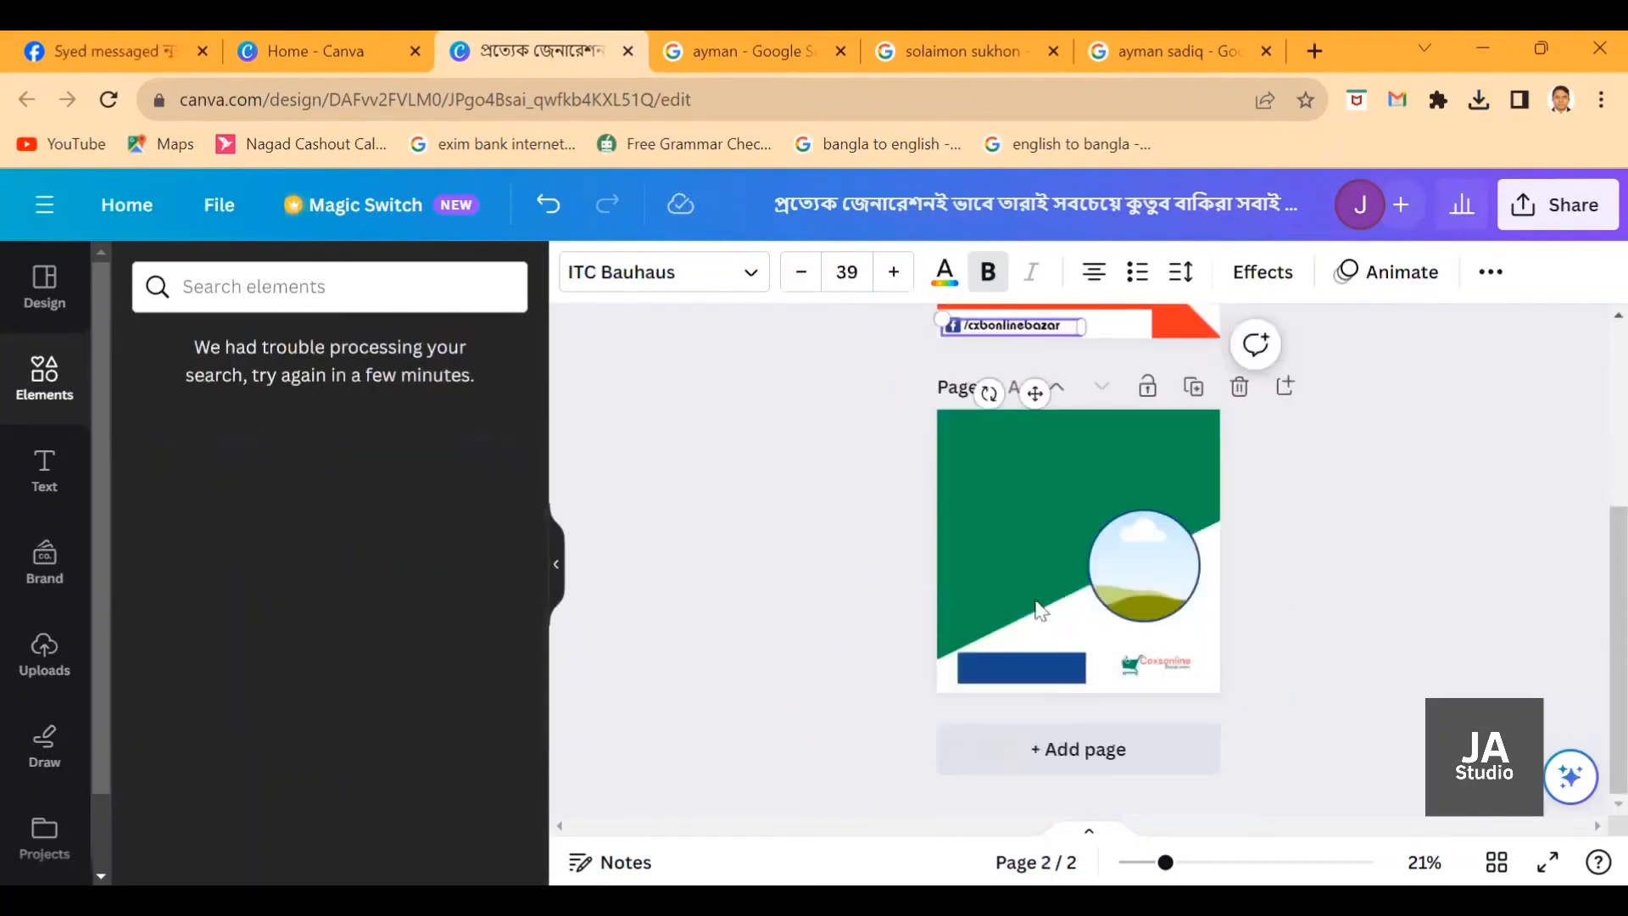
pyautogui.click(1043, 688)
pyautogui.hotkey('ctrl', 'v')
pyautogui.moveTo(1037, 759); pyautogui.dragTo(1052, 743)
pyautogui.scroll(4, 959, 619)
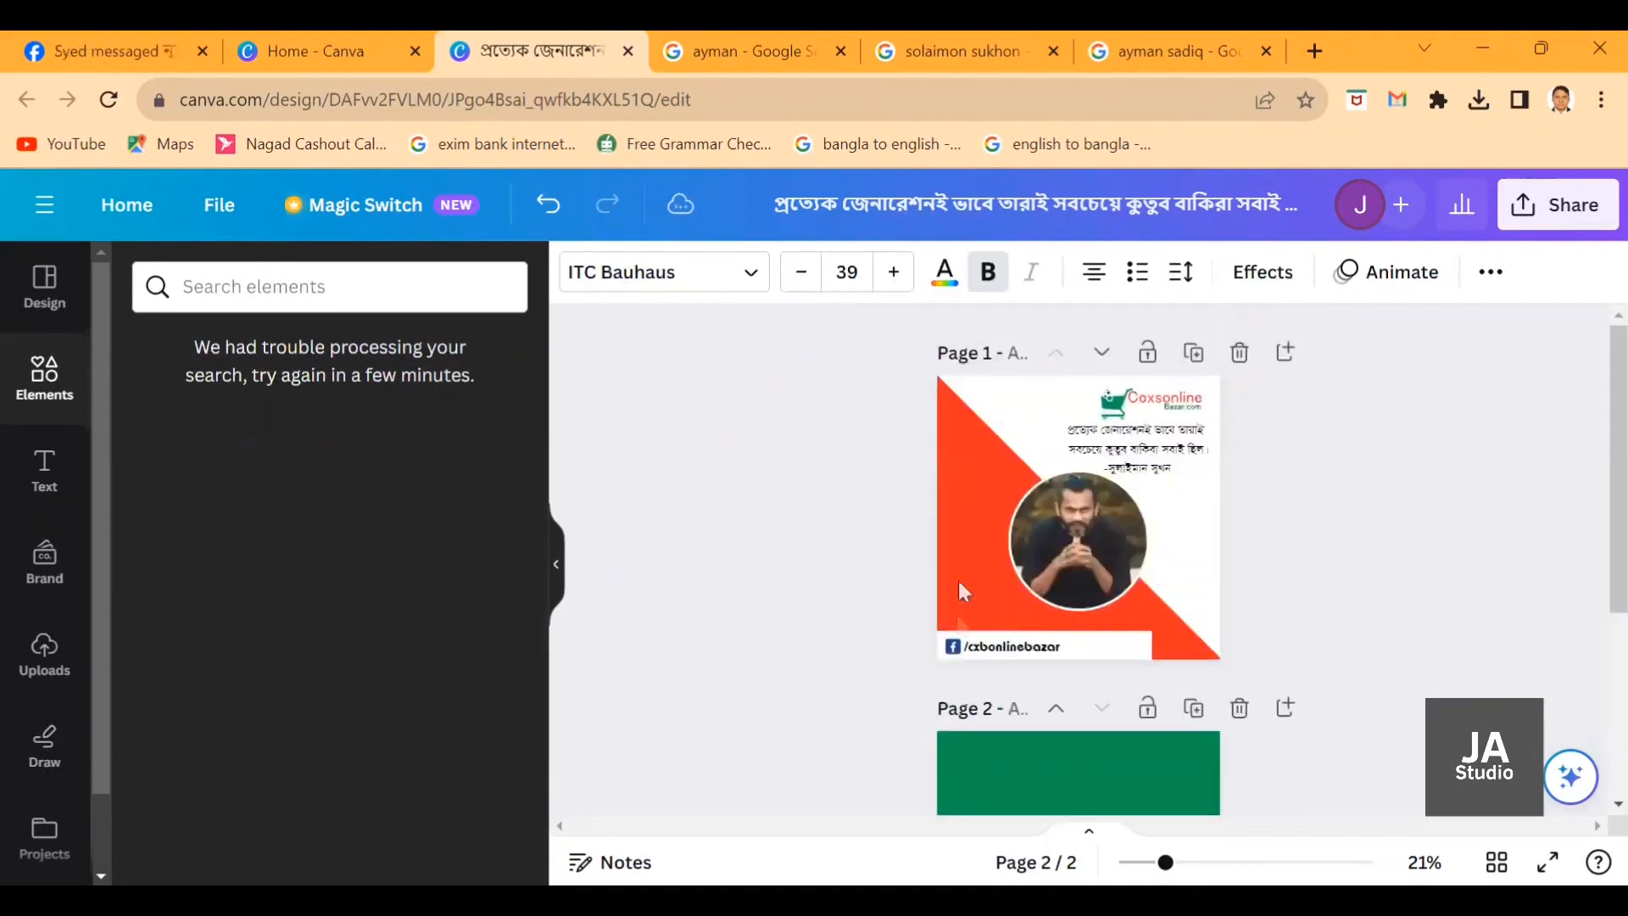
# Copy the Facebook icon from page 1's handle bar, moving the overlapping handle text aside to reach it and undoing that move.
pyautogui.click(951, 648)
pyautogui.moveTo(951, 648); pyautogui.dragTo(947, 653)
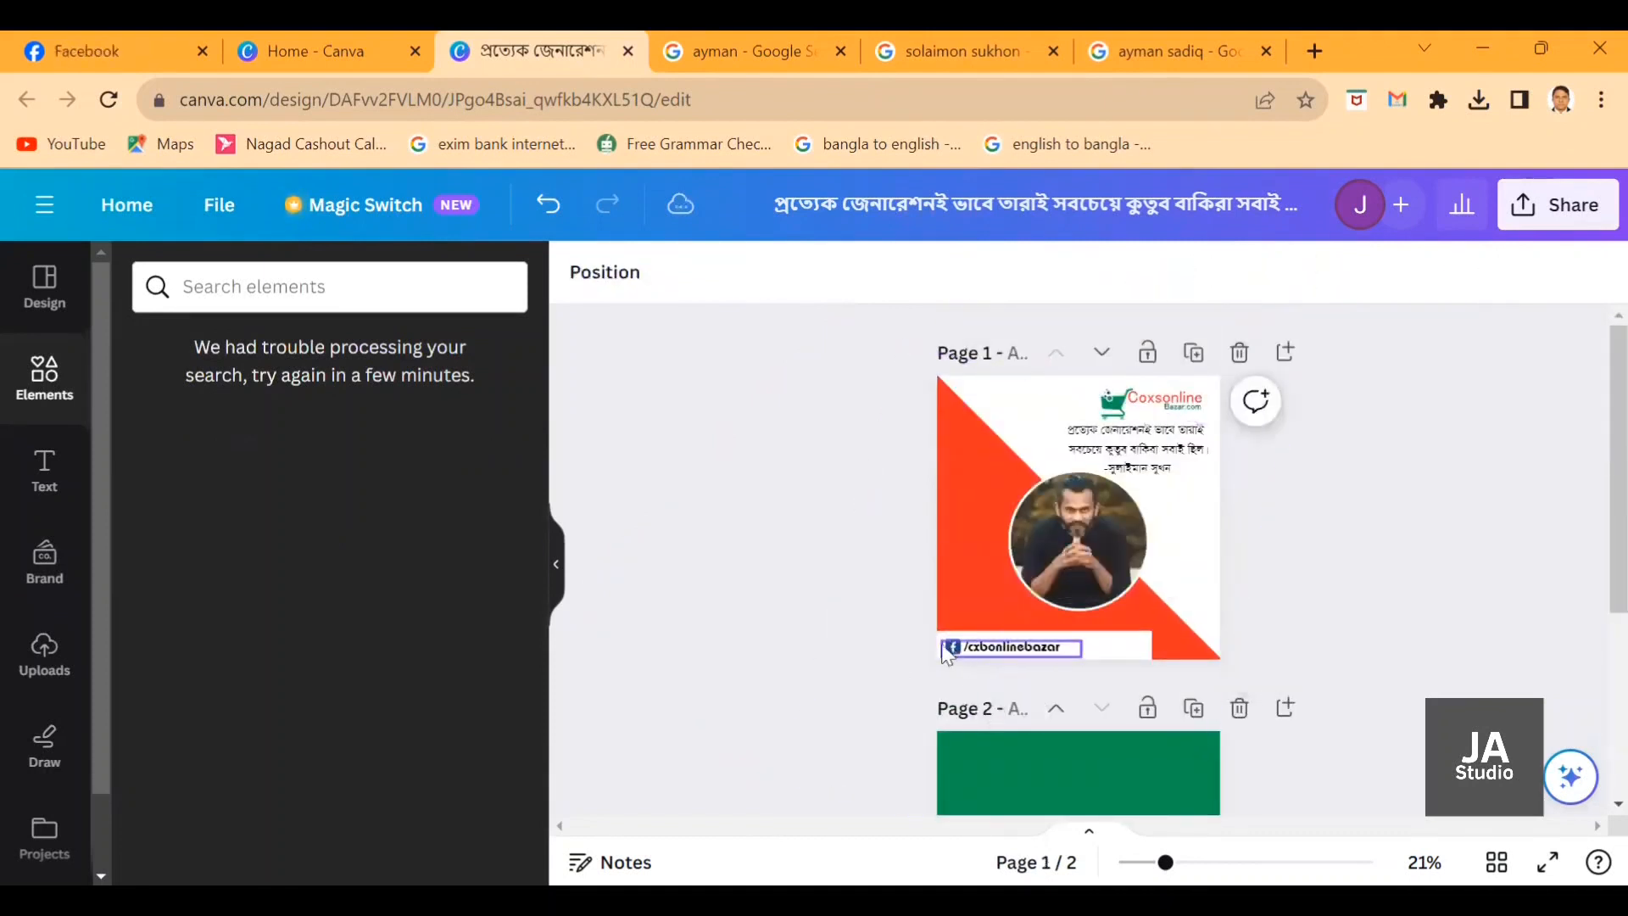
pyautogui.click(972, 591)
pyautogui.click(955, 649)
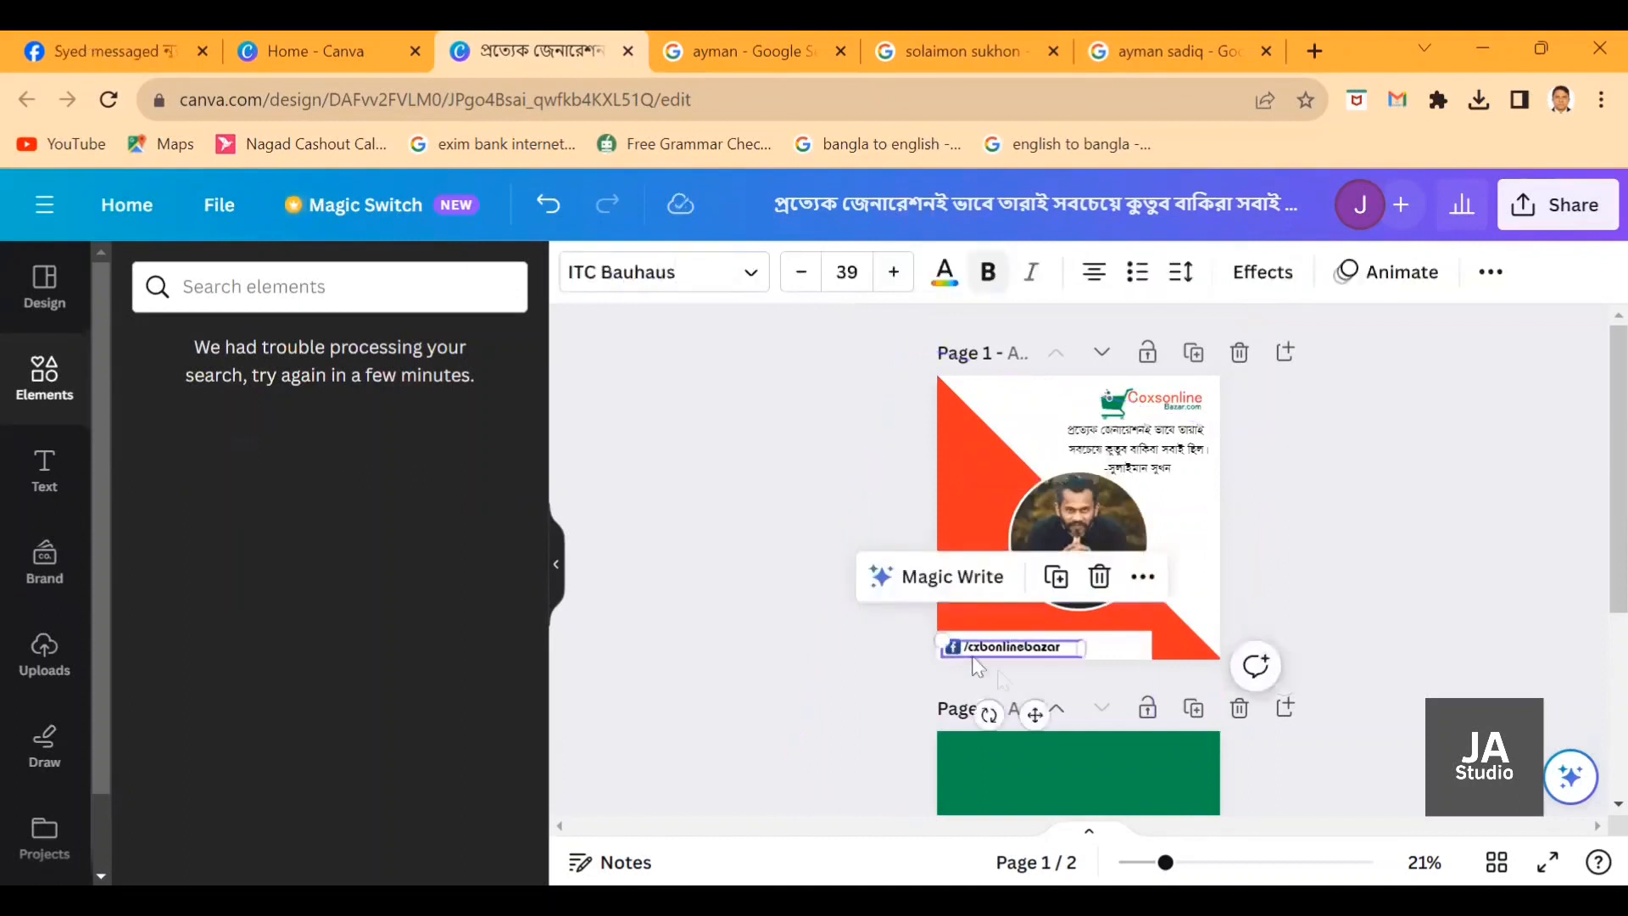
pyautogui.moveTo(1035, 713); pyautogui.dragTo(1072, 712)
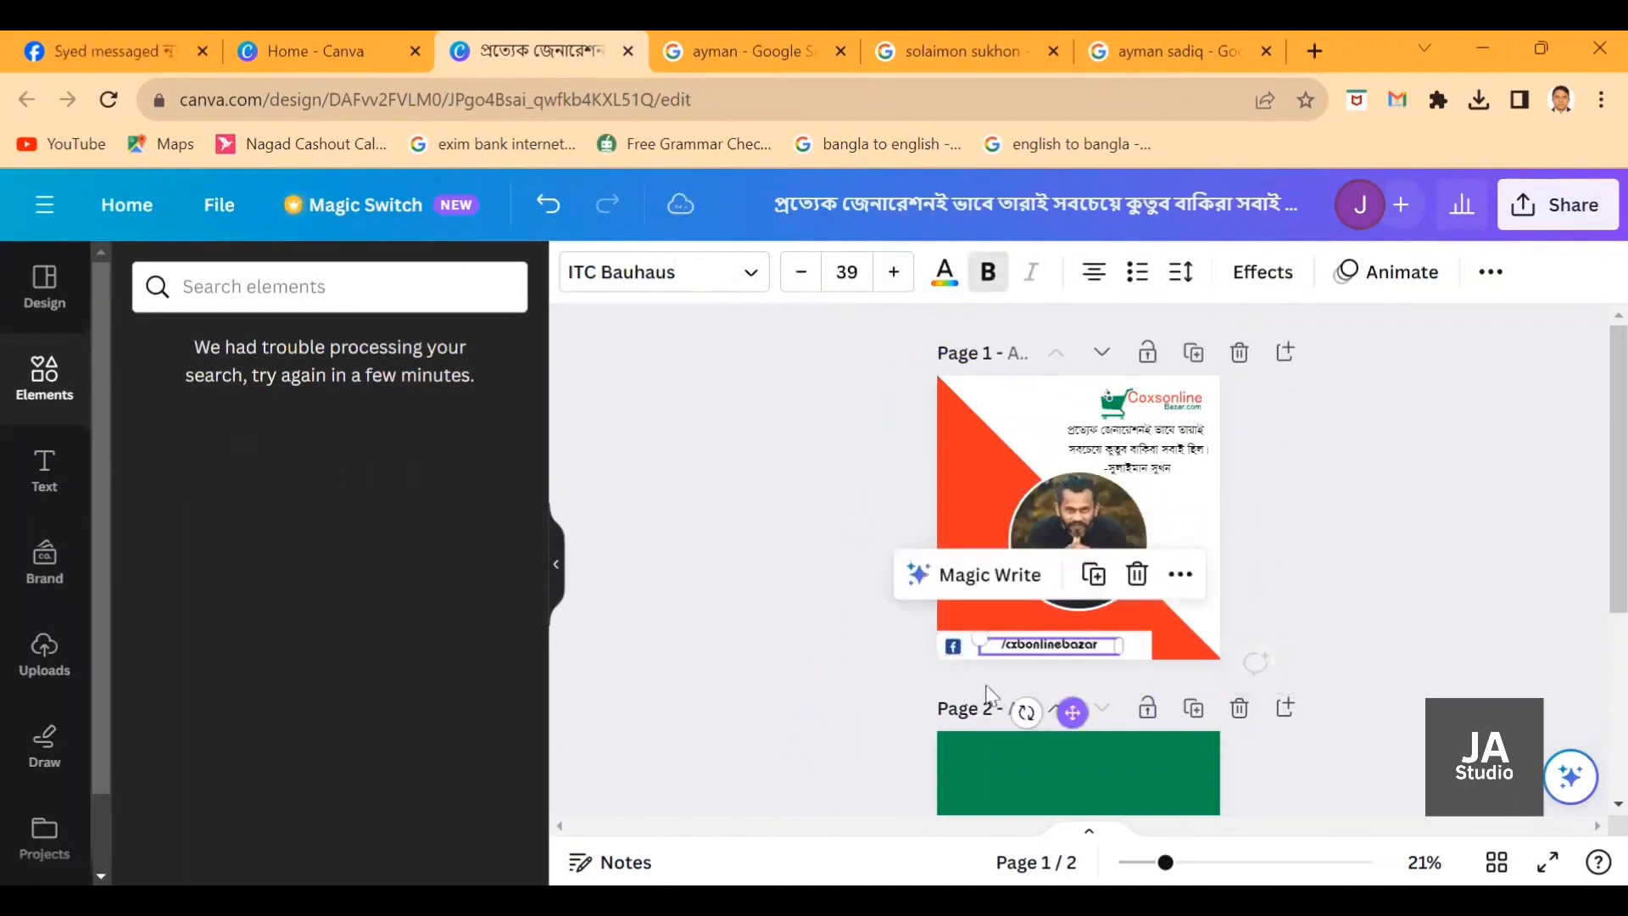
pyautogui.click(952, 646)
pyautogui.click(1026, 649)
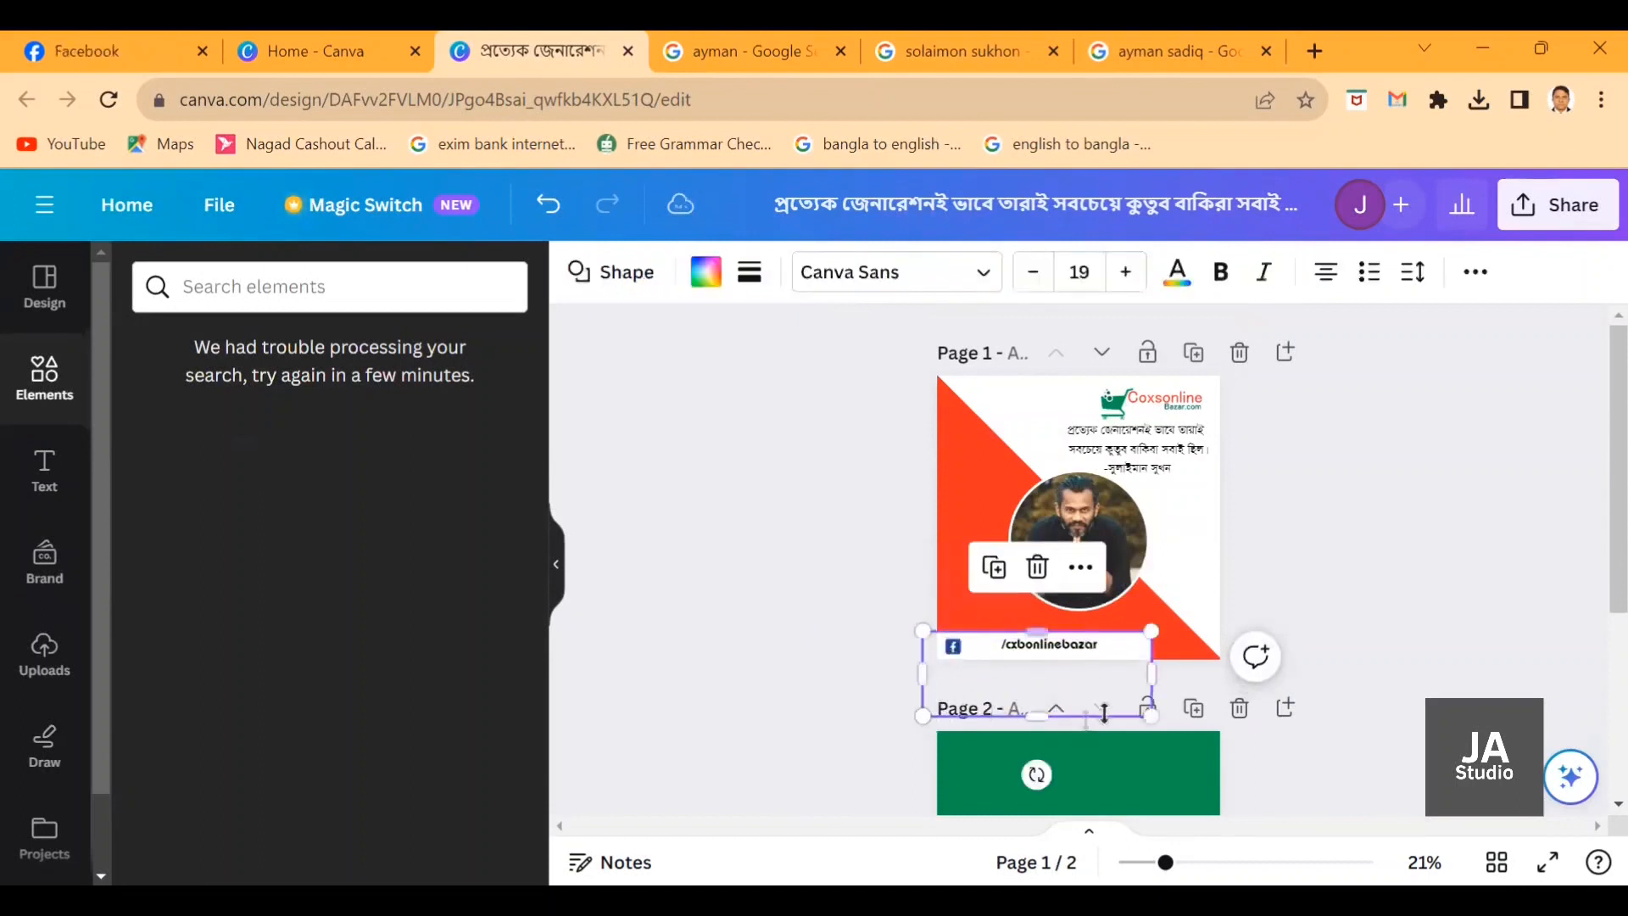
pyautogui.click(791, 563)
pyautogui.hotkey('ctrl', 'z')
# Paste the Facebook icon on page 2 and place it on the blue bar just before the "/cxbonlinebazar" text.
pyautogui.scroll(-4, 1366, 636)
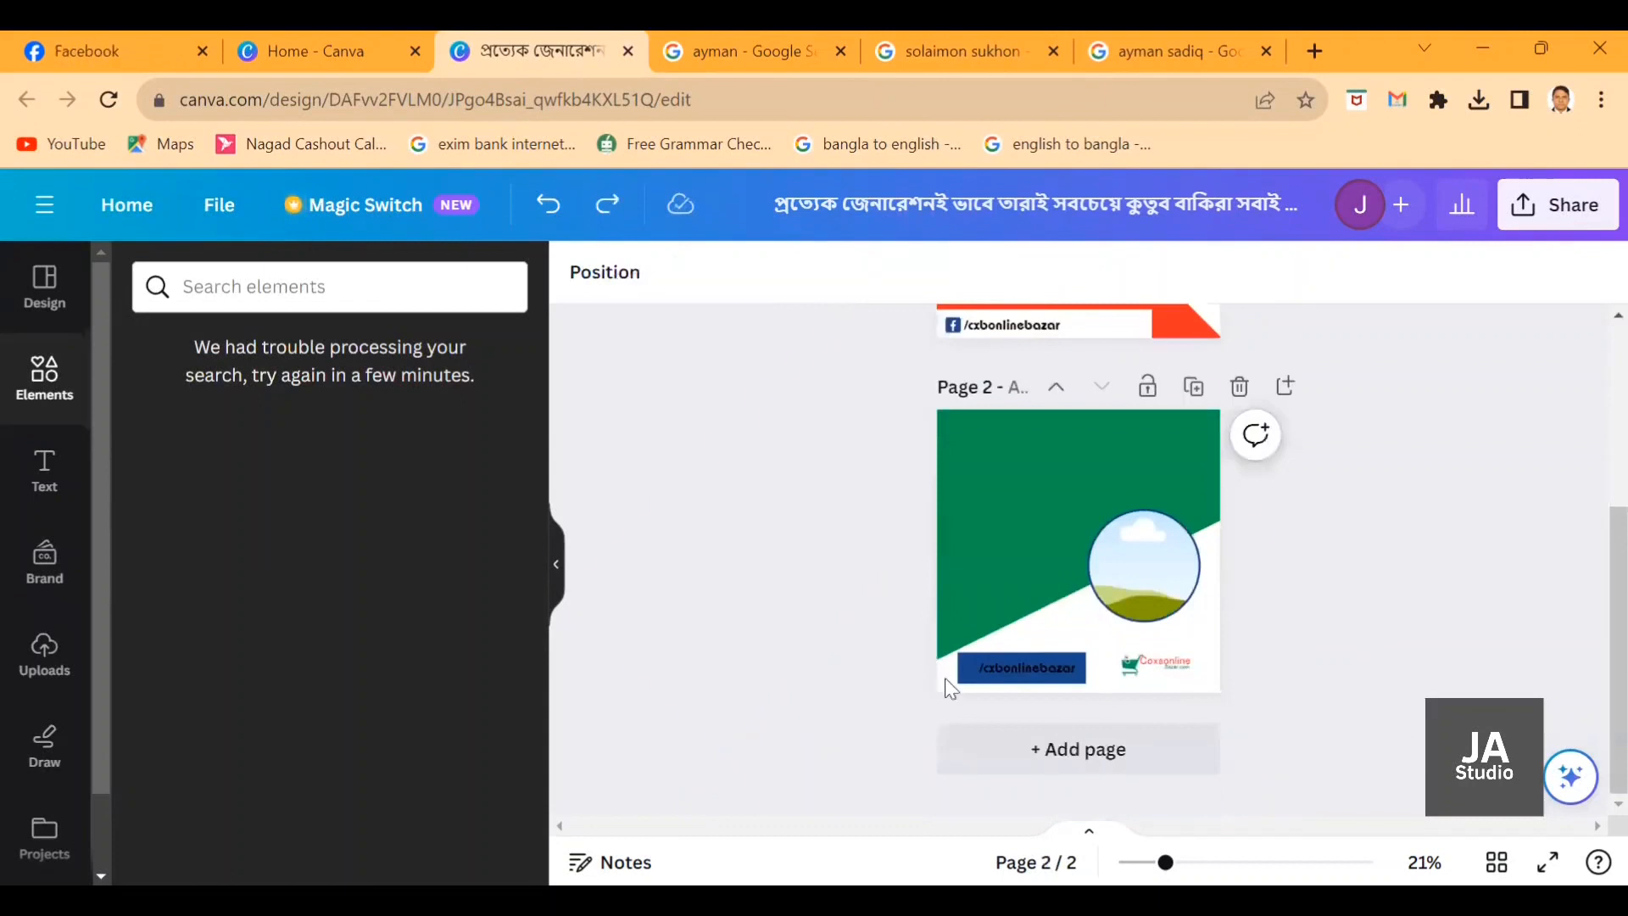
pyautogui.click(945, 679)
pyautogui.hotkey('ctrl', 'v')
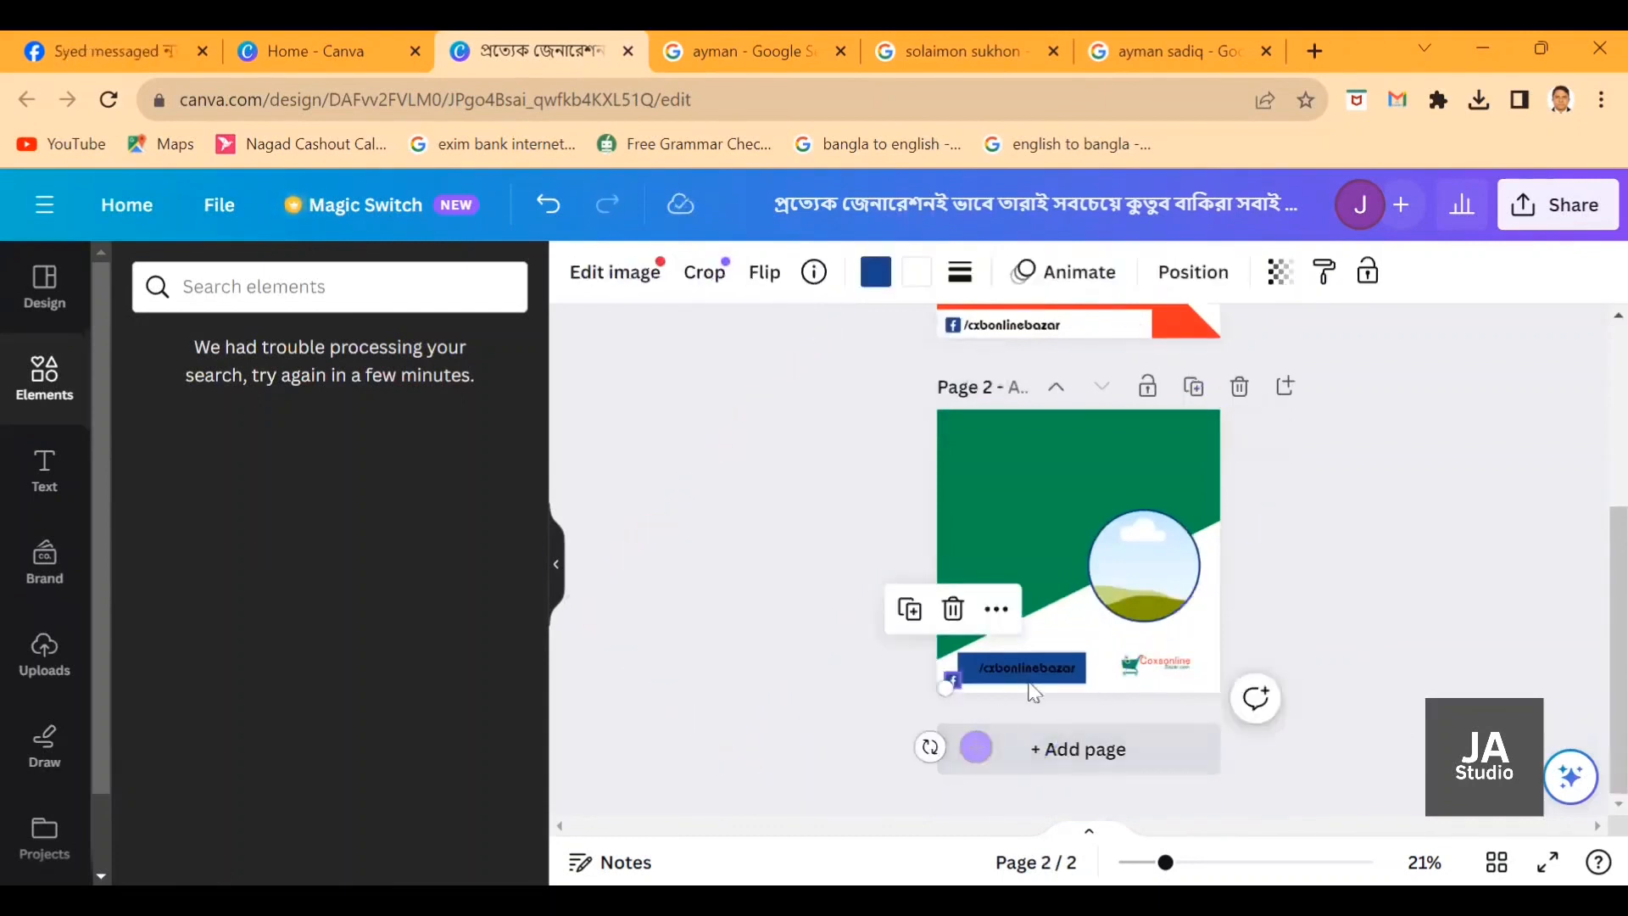
pyautogui.moveTo(976, 743); pyautogui.dragTo(986, 734)
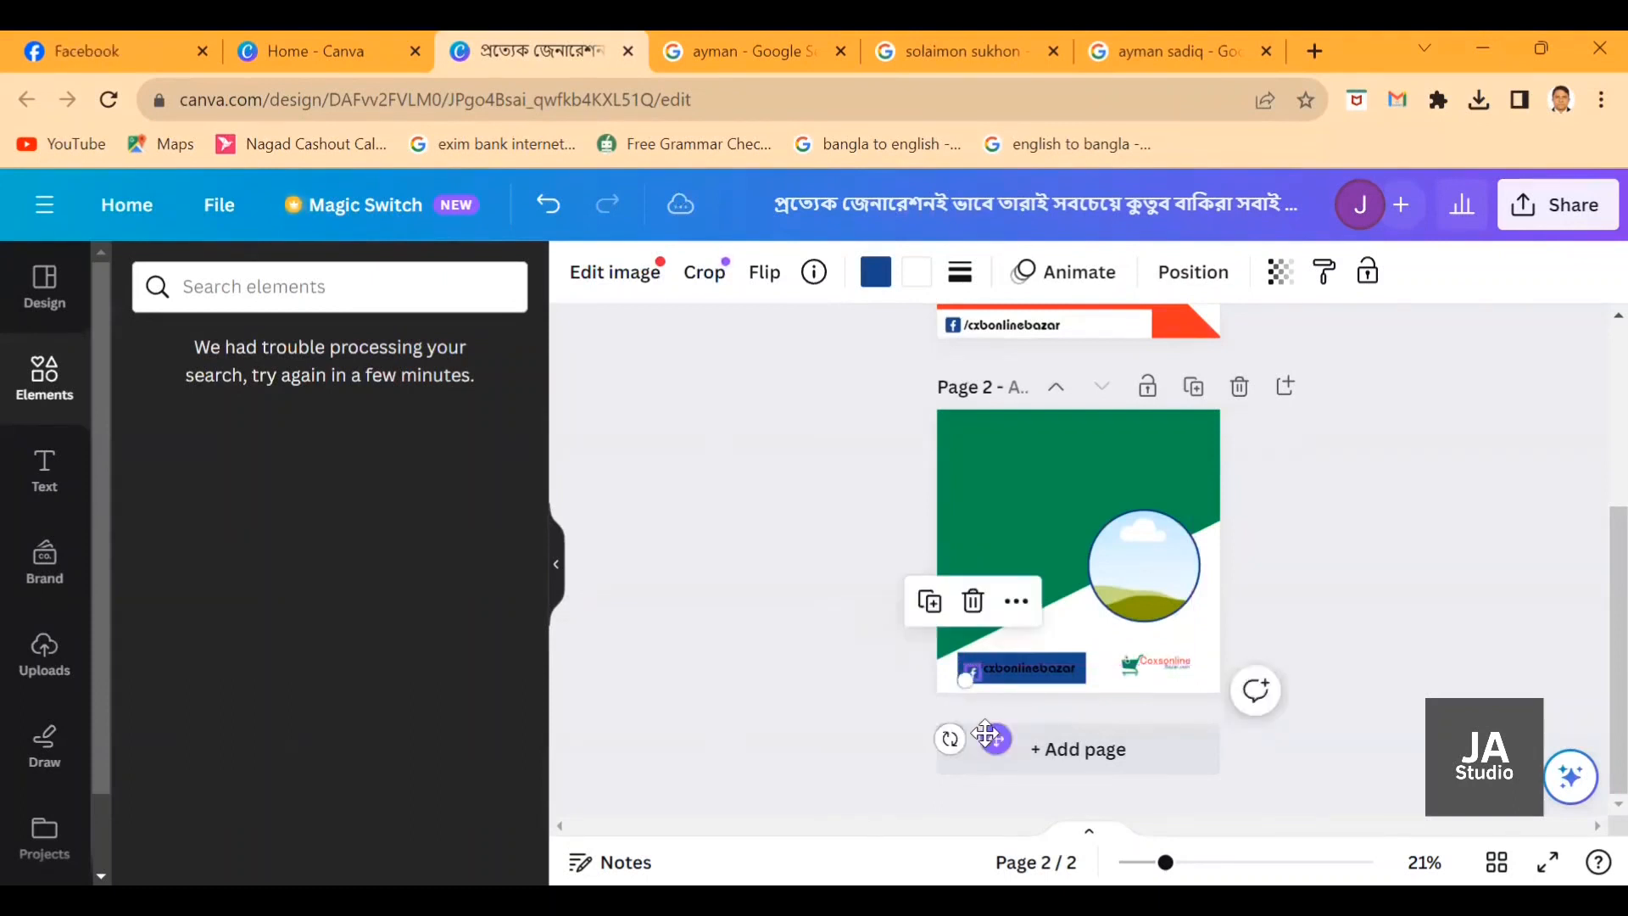
pyautogui.click(855, 693)
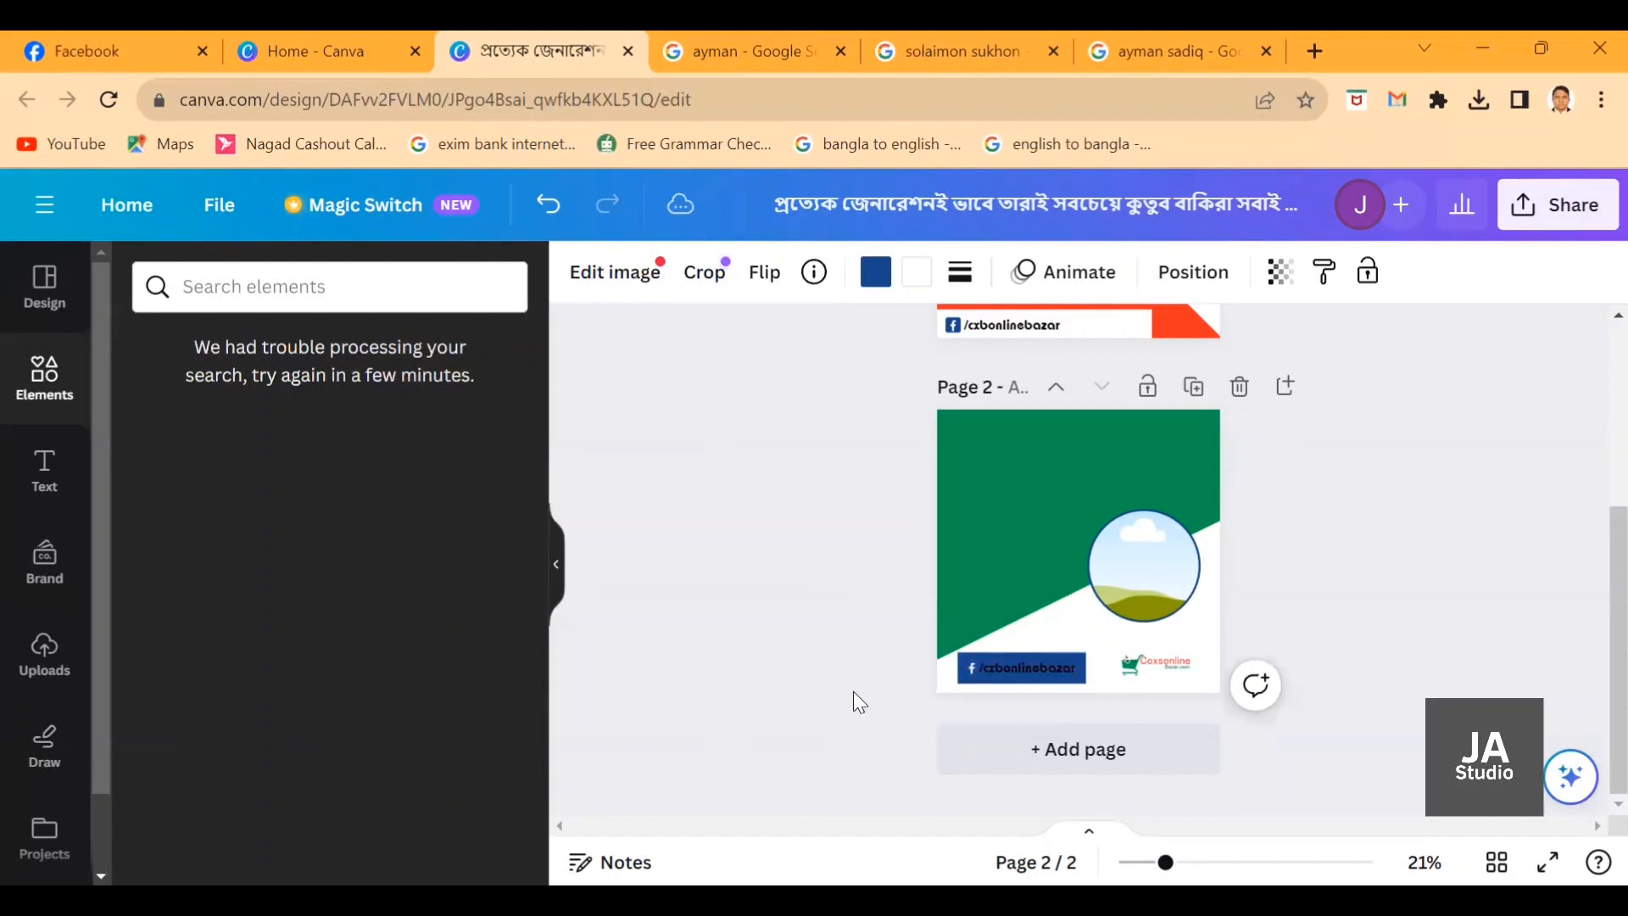
# Recolour page 2's blue handle bar with the orange-red document colour.
pyautogui.click(965, 670)
pyautogui.click(1067, 659)
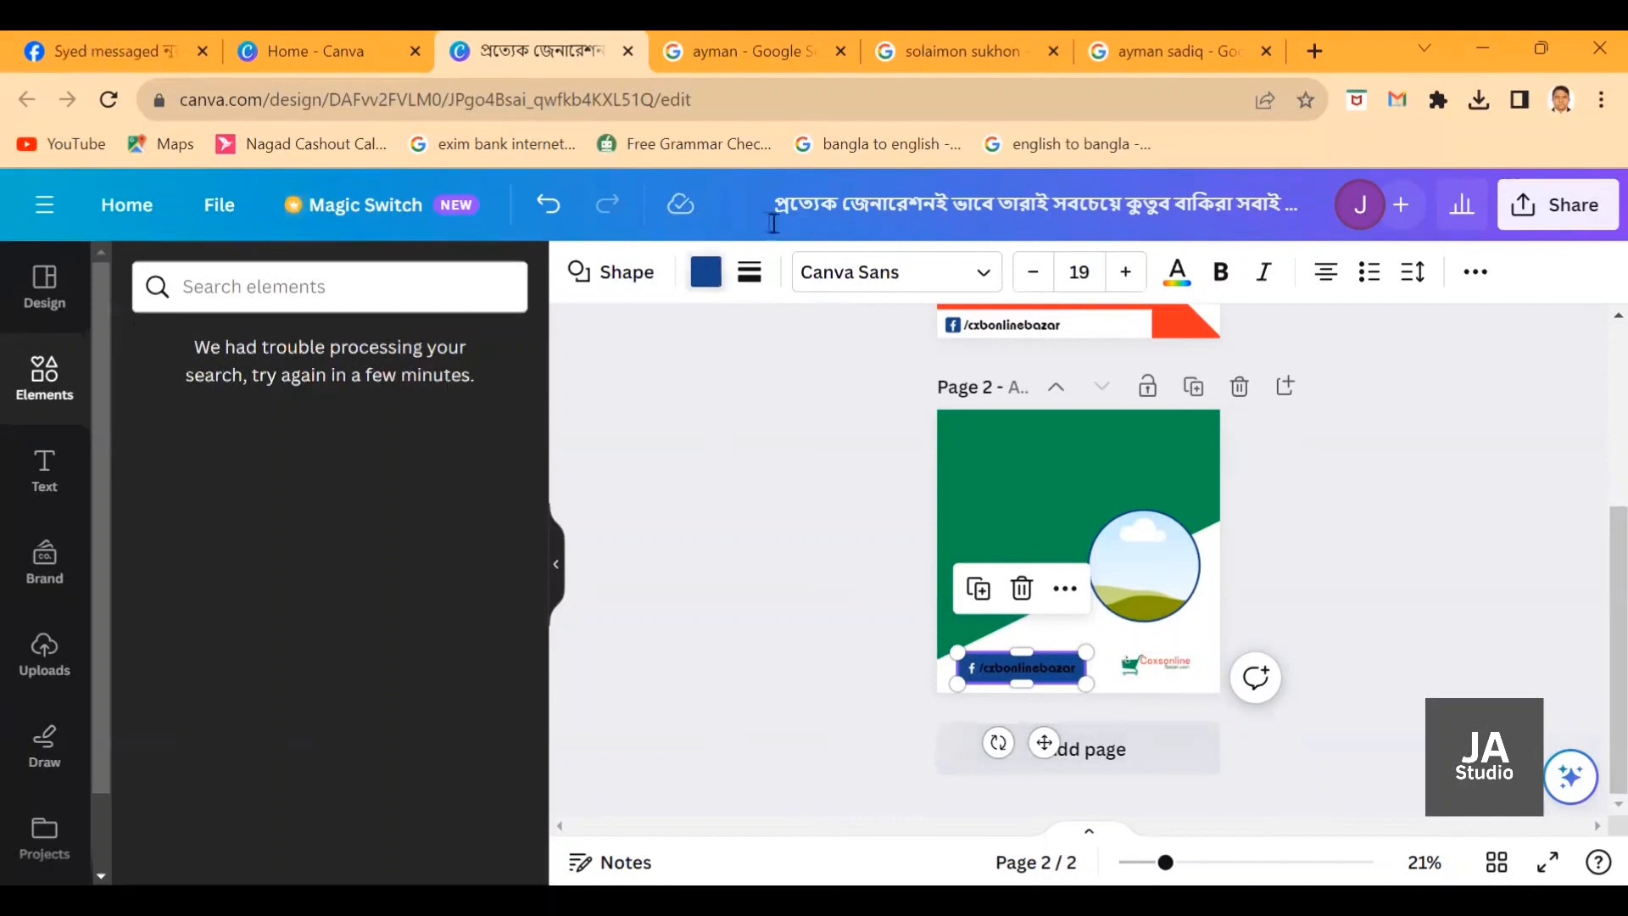
pyautogui.click(705, 271)
pyautogui.click(284, 782)
pyautogui.press('Escape')
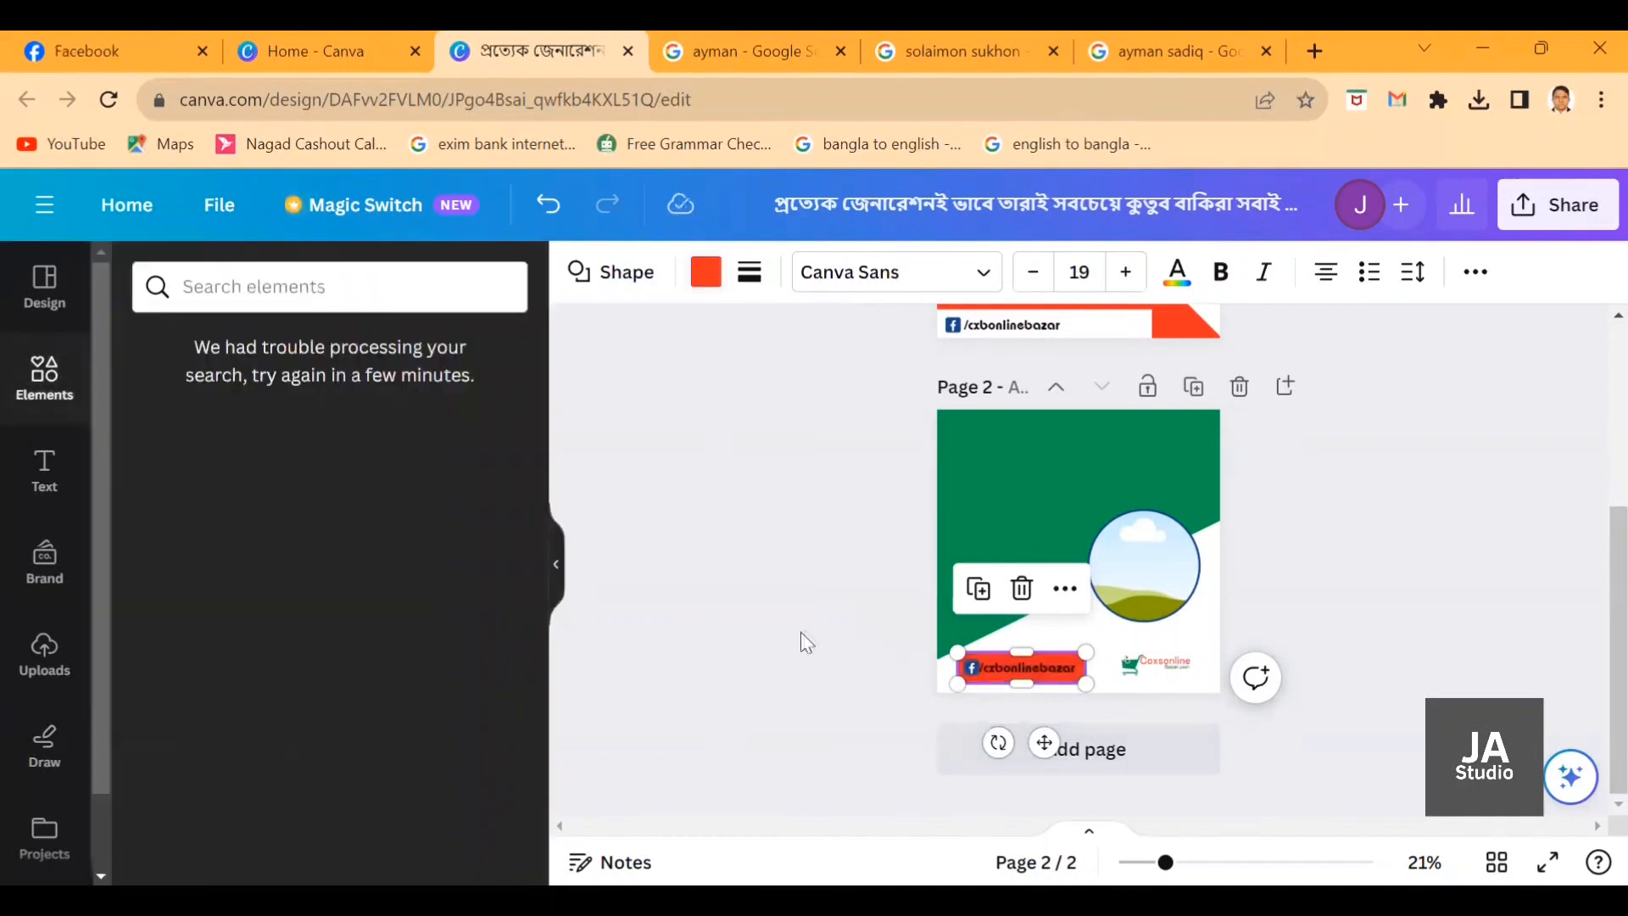
pyautogui.click(794, 674)
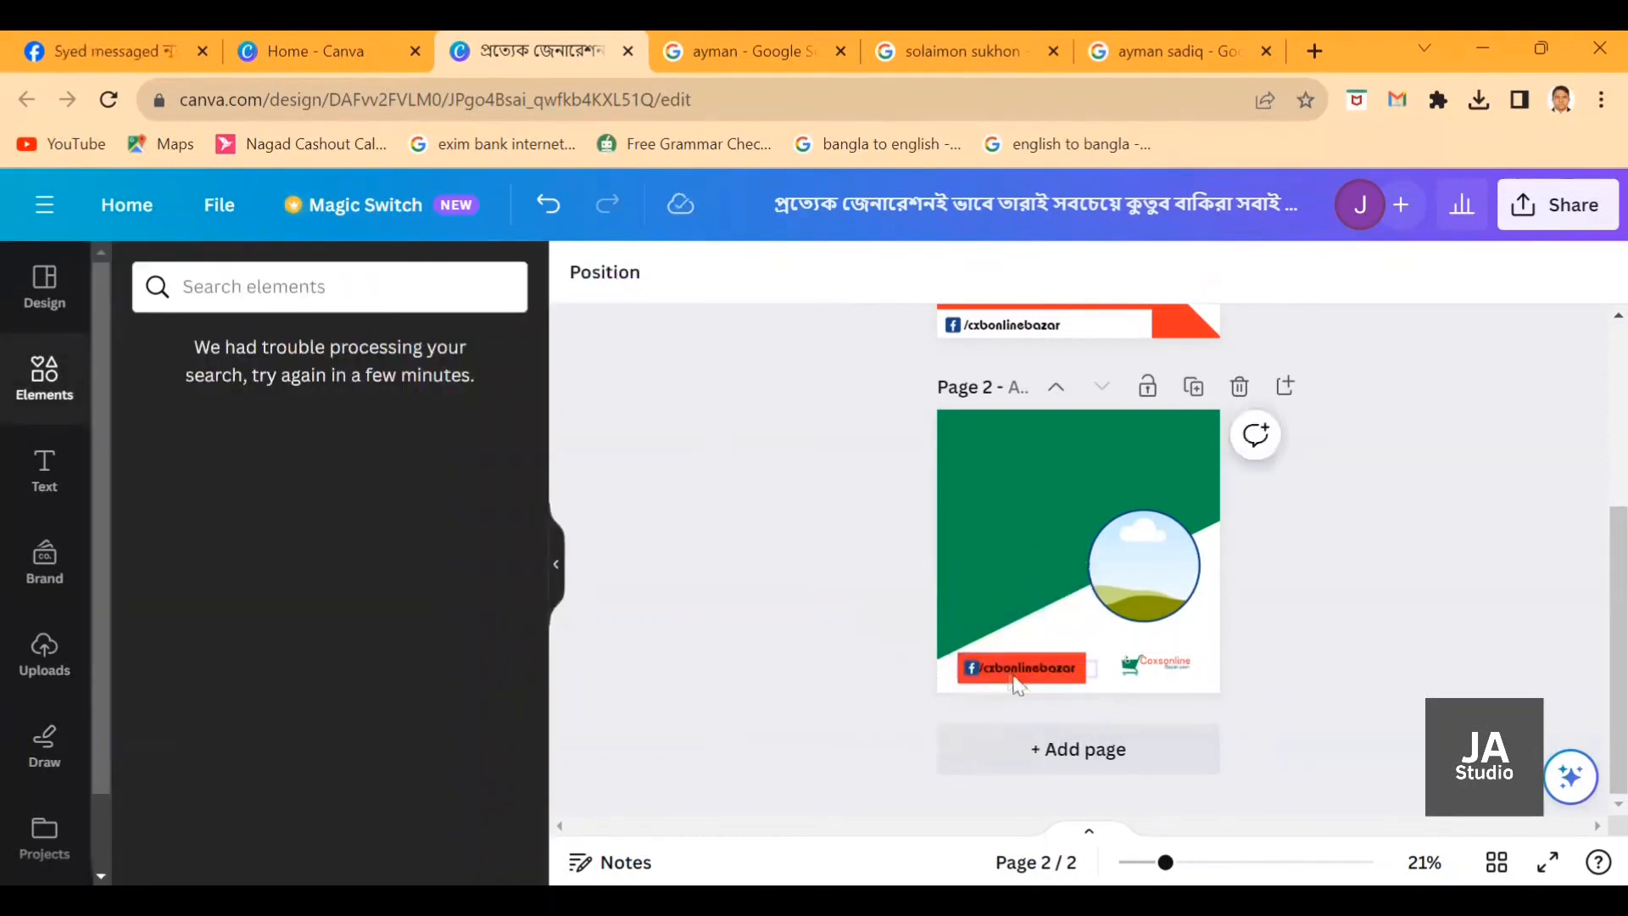
# Set the text colour of "/cxbonlinebazar" on page 2 to white.
pyautogui.click(1017, 679)
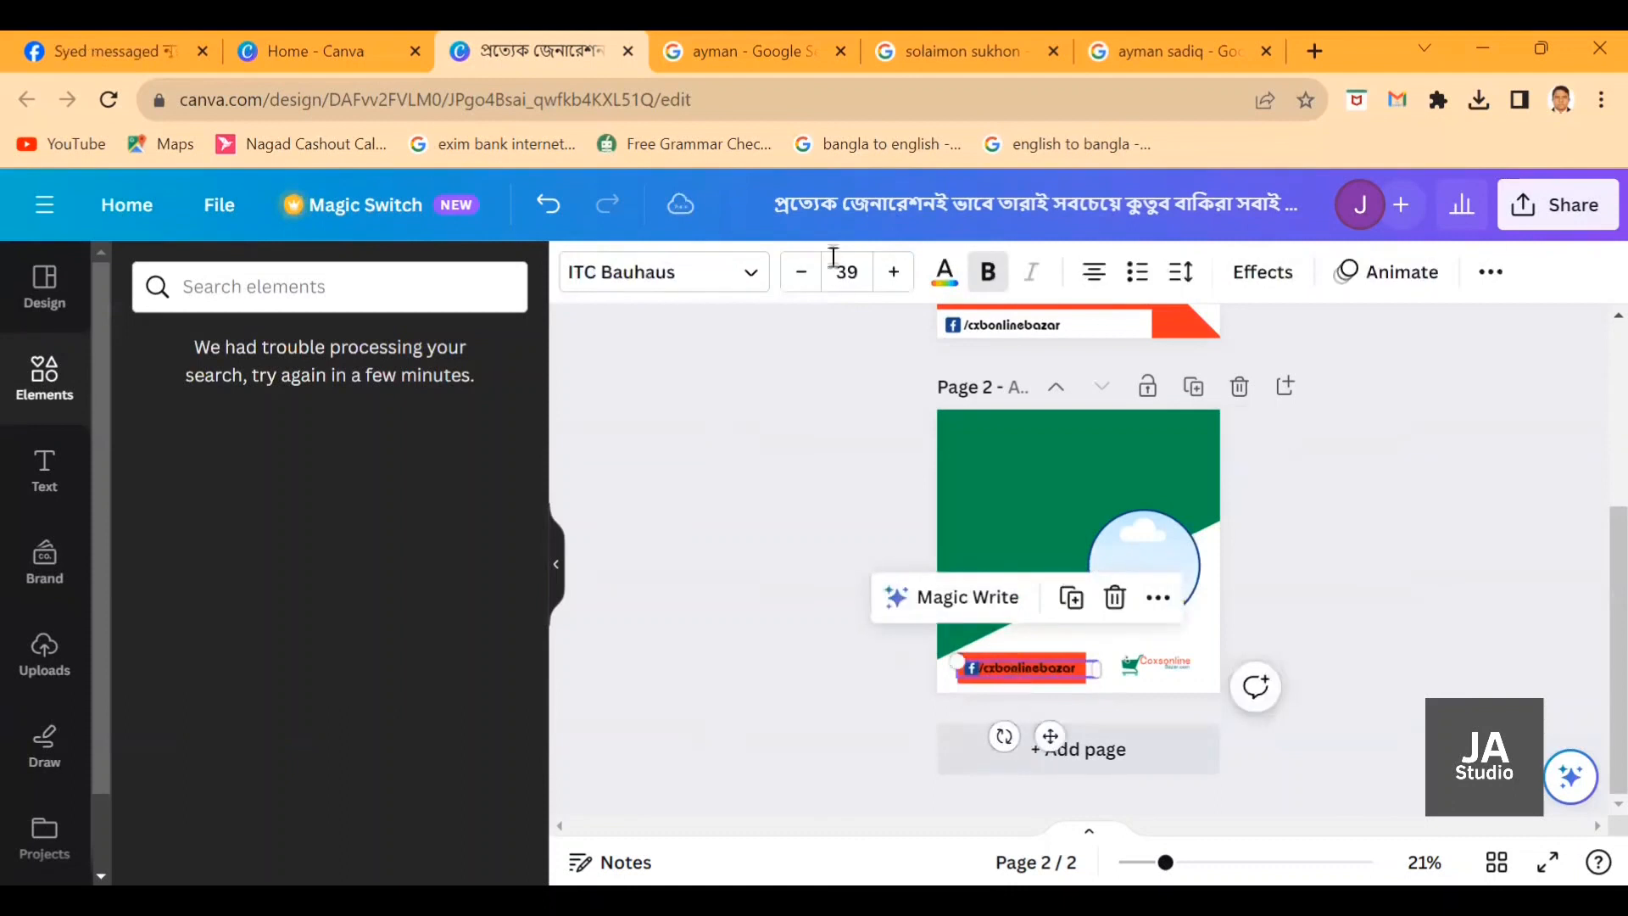
pyautogui.click(950, 276)
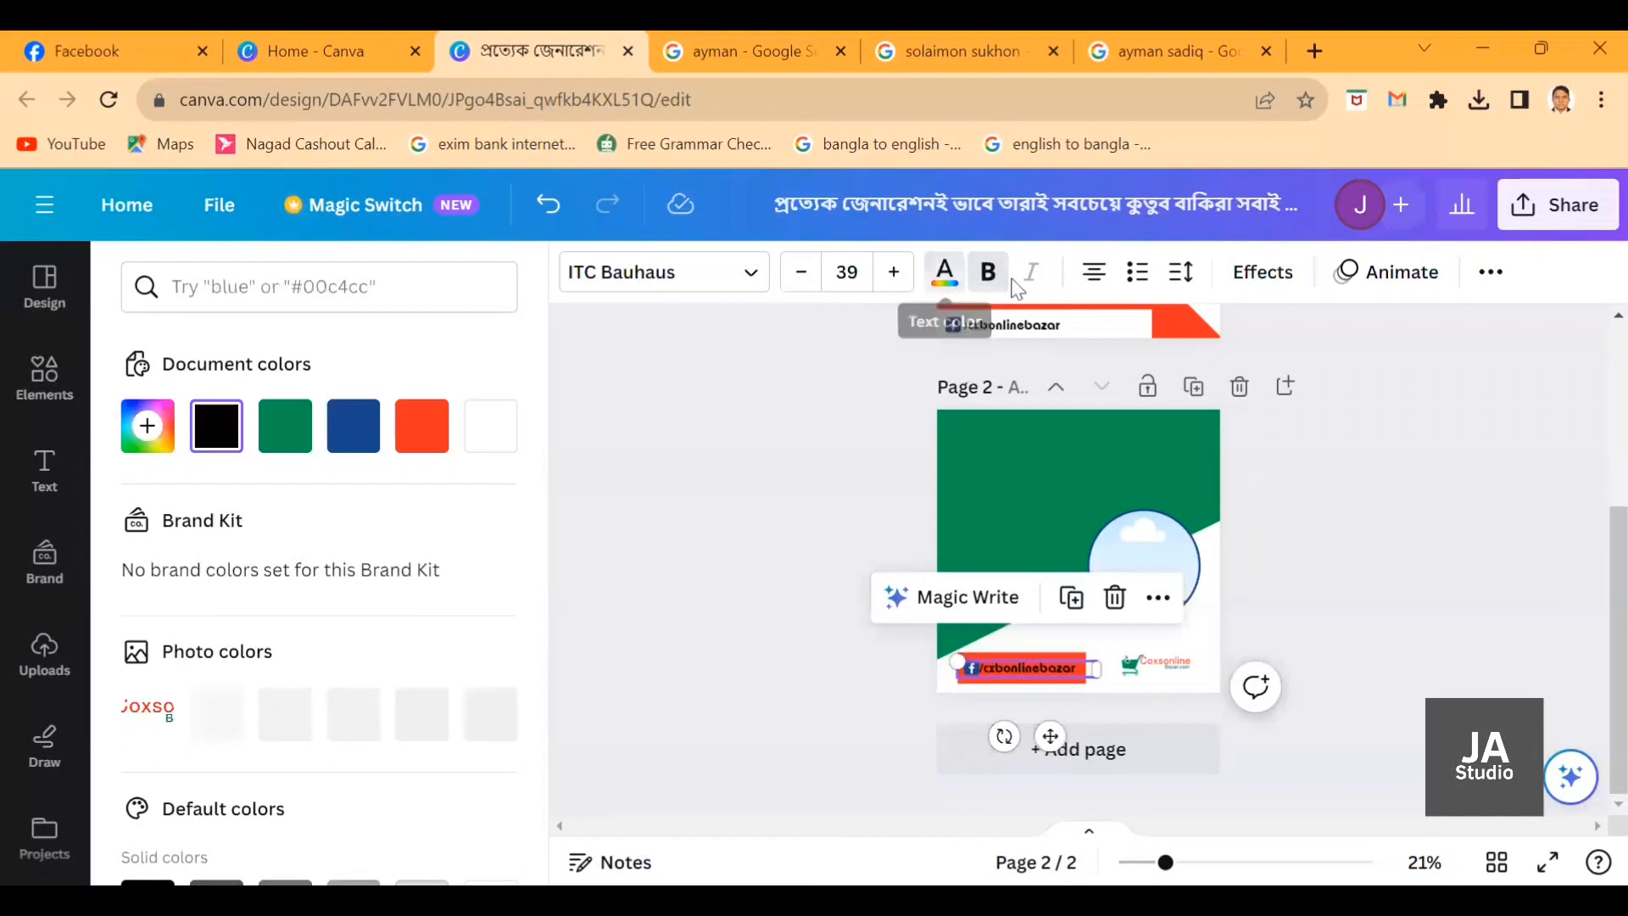
pyautogui.click(490, 426)
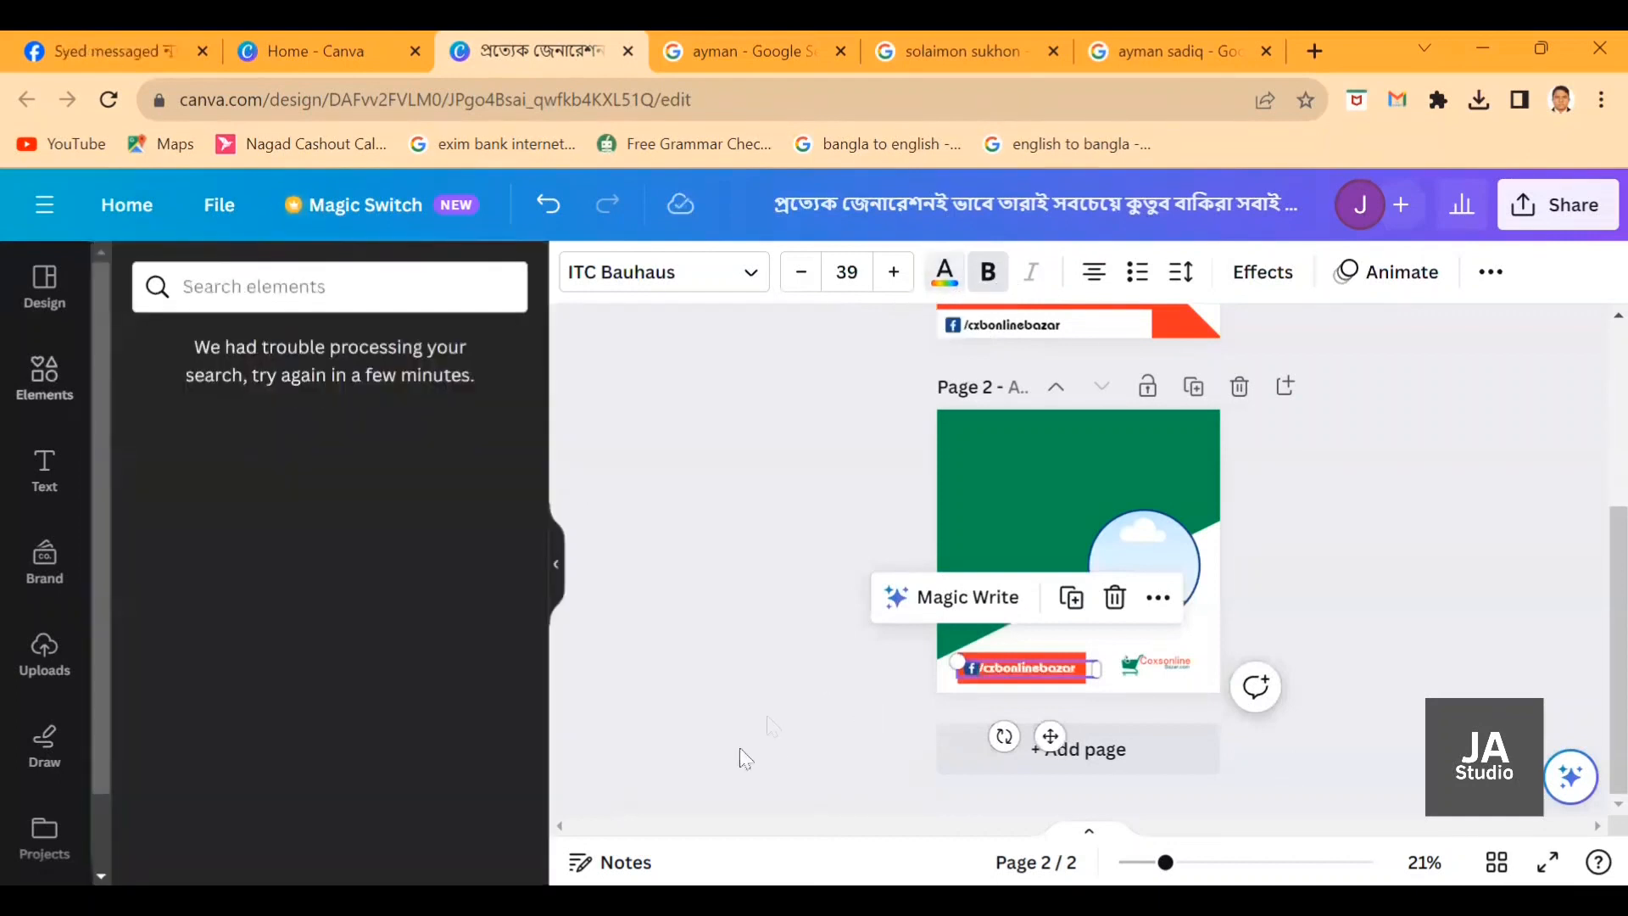
pyautogui.click(827, 663)
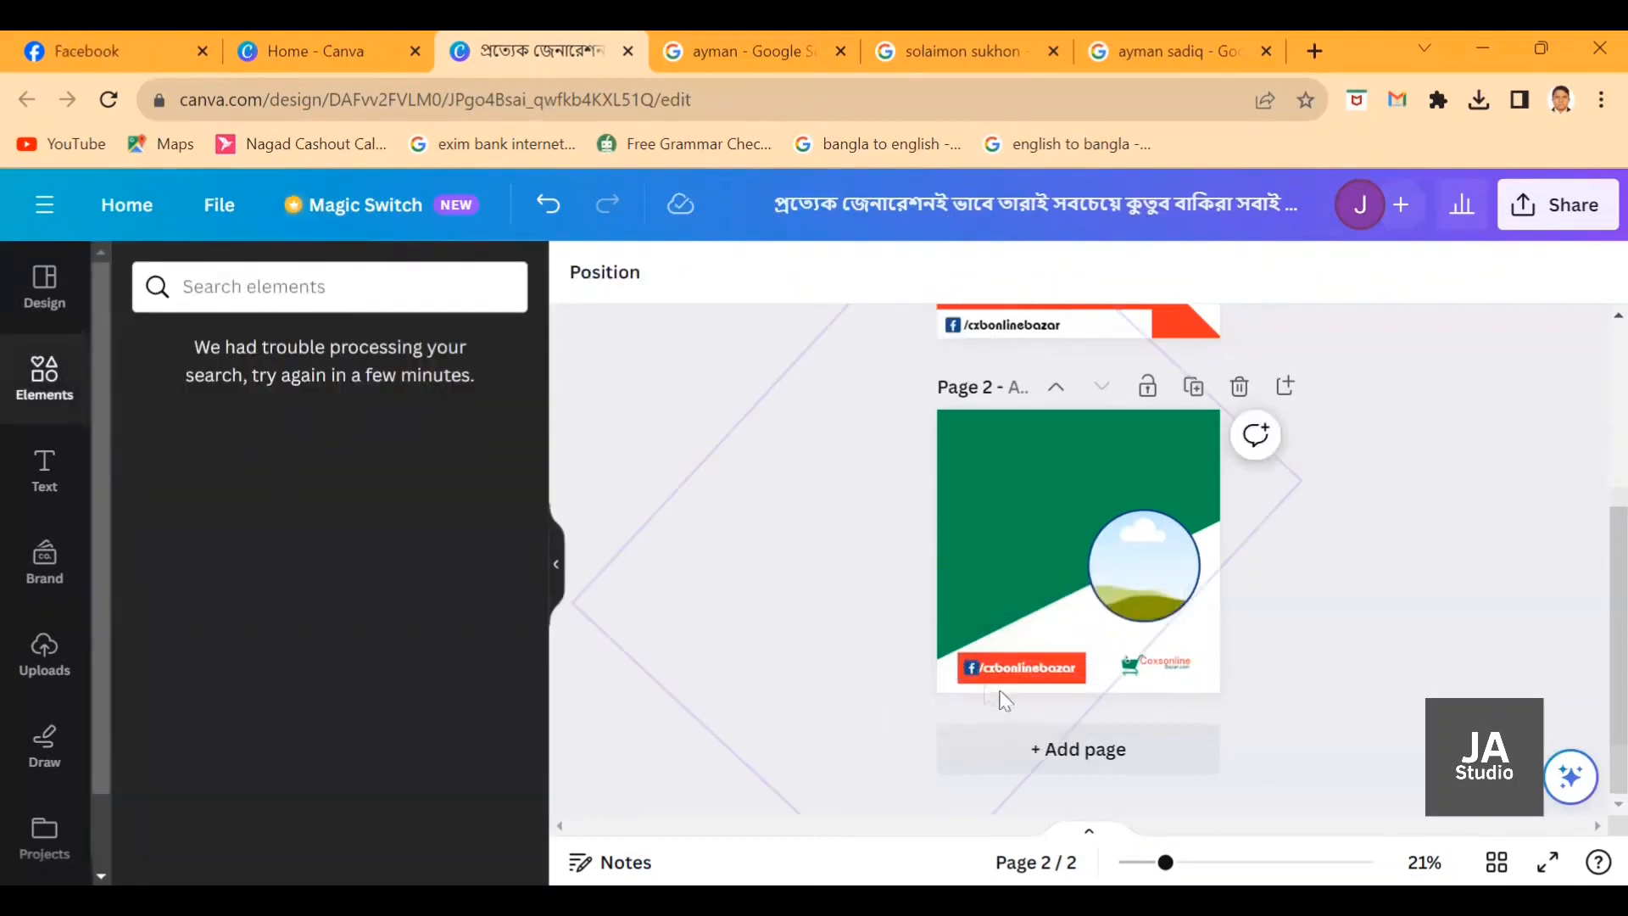
# Shrink page 2's orange-red bar so it fits closely around the Facebook icon and handle text.
pyautogui.click(965, 674)
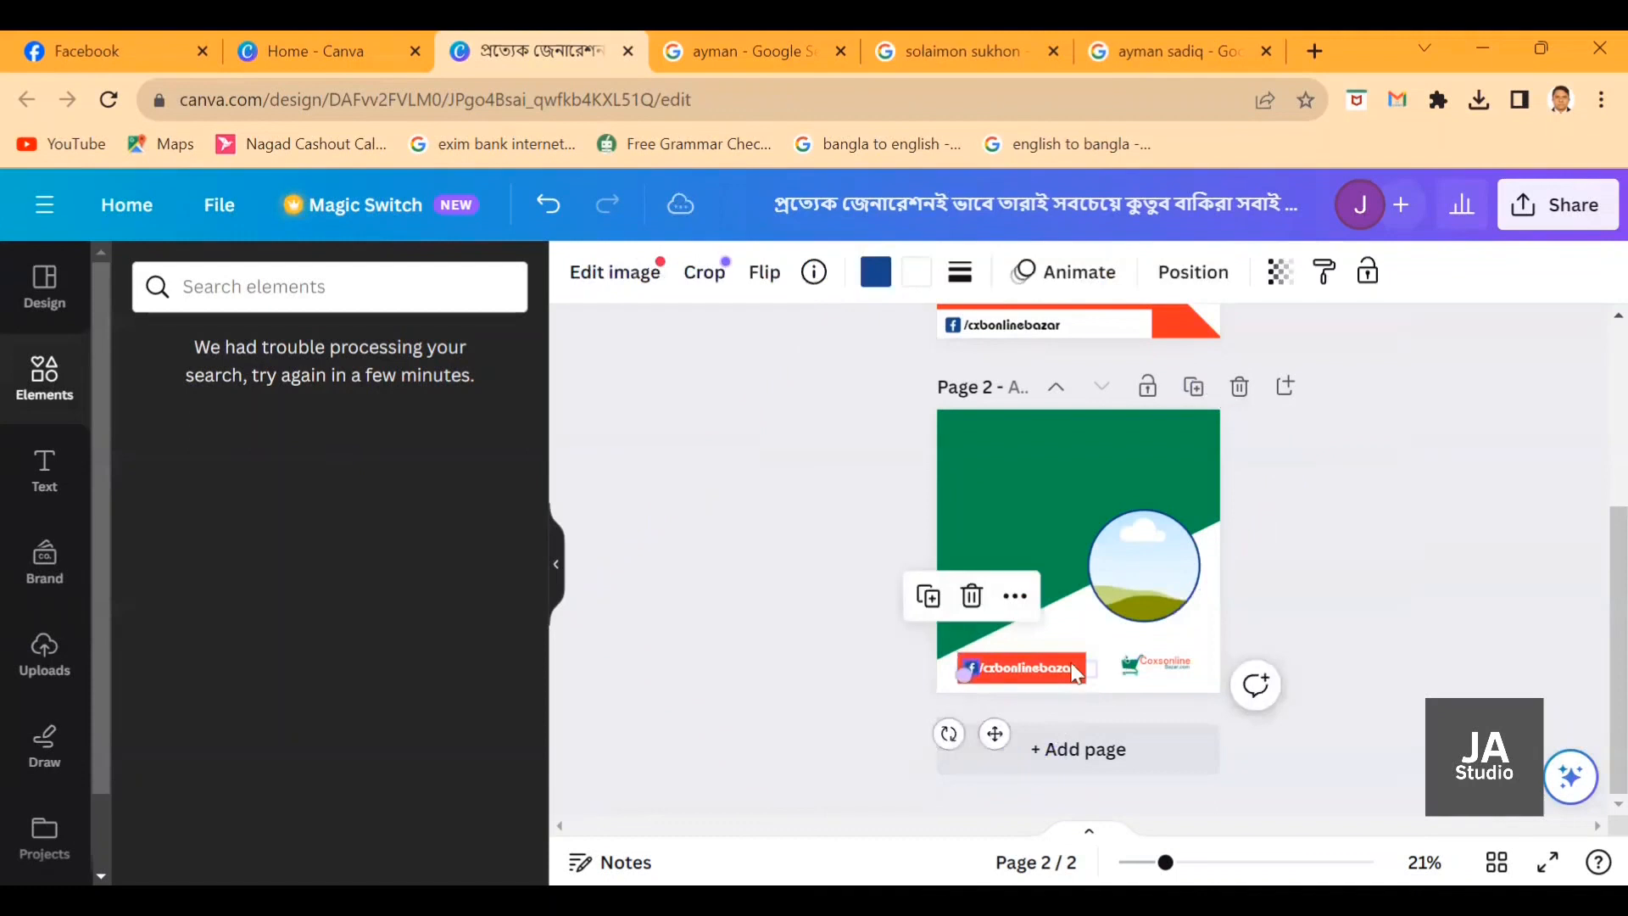
pyautogui.click(692, 653)
pyautogui.click(1024, 657)
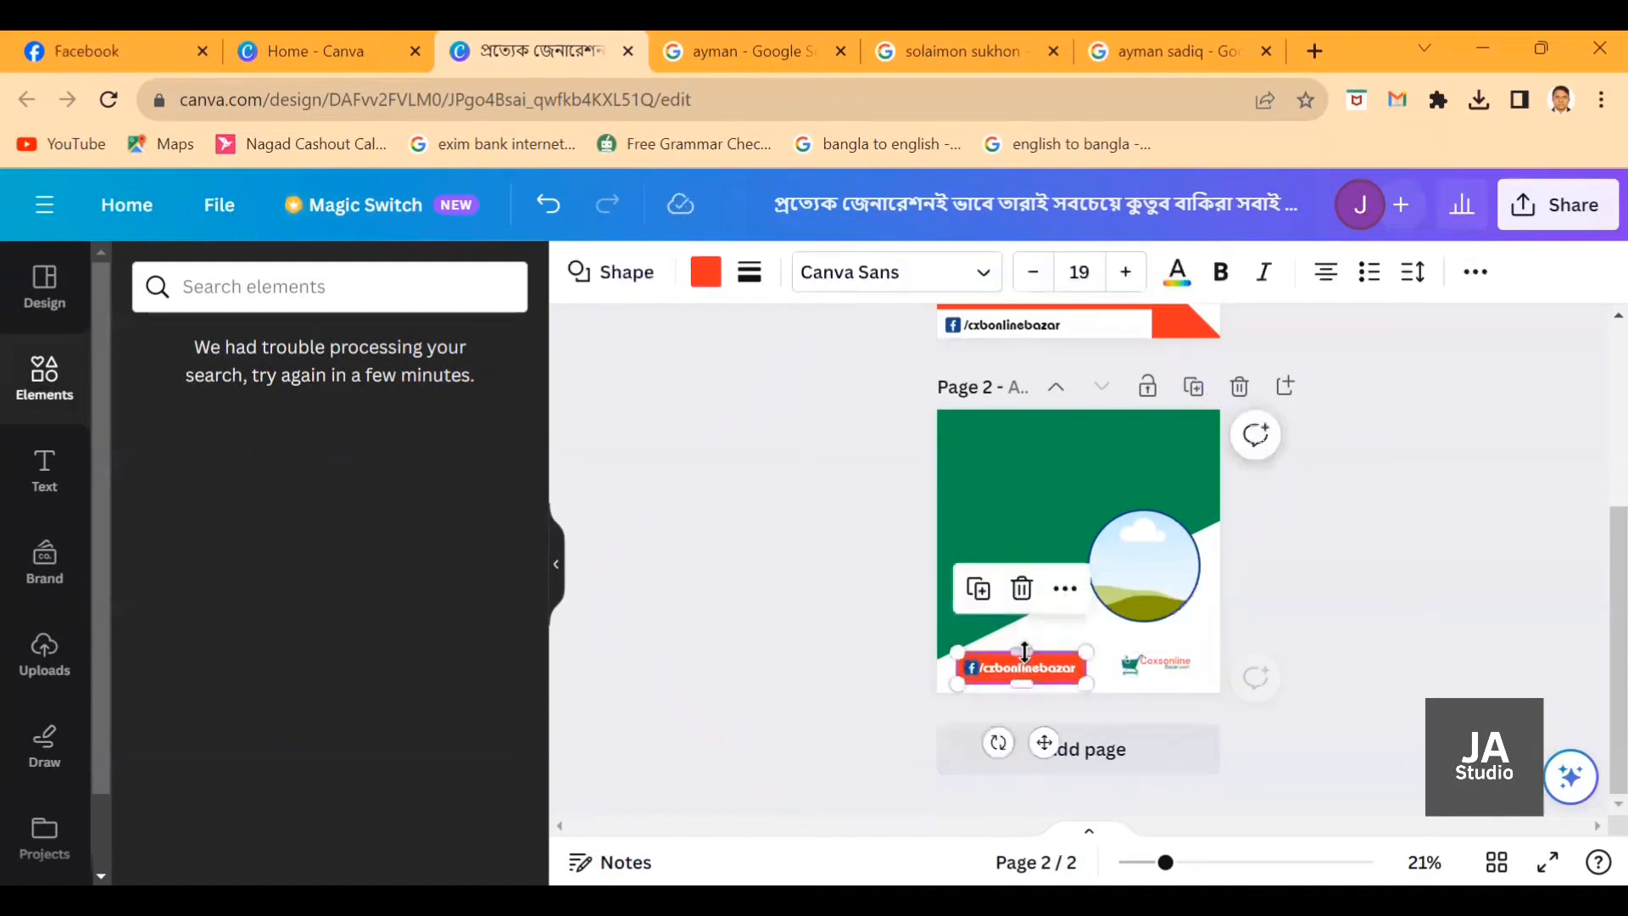
pyautogui.moveTo(1085, 683); pyautogui.dragTo(1071, 681)
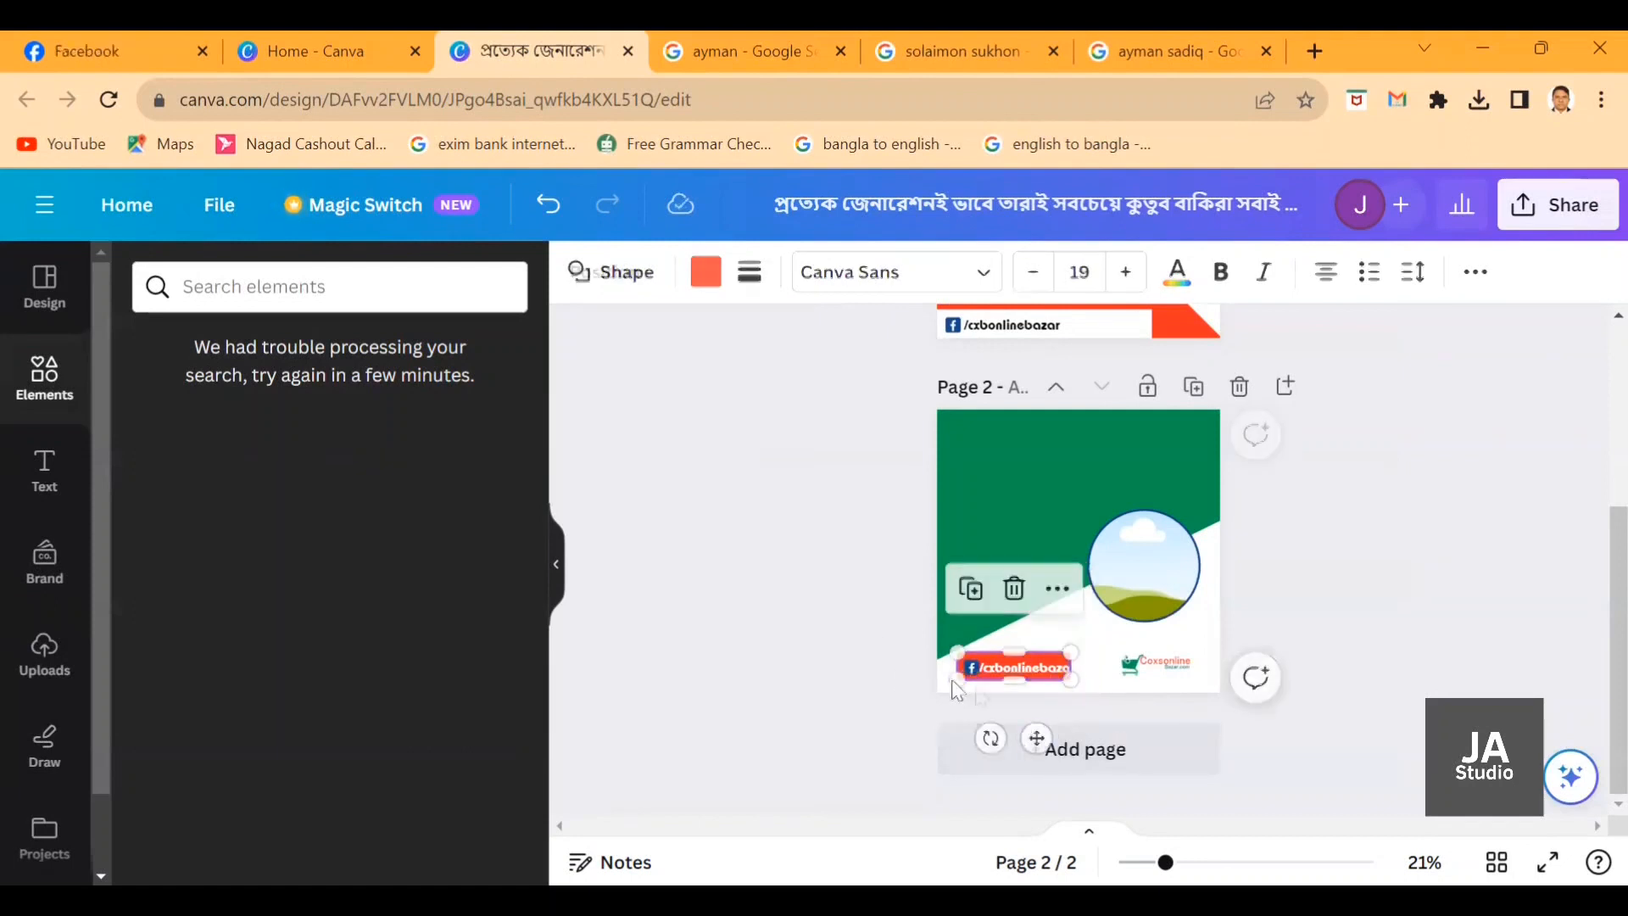
pyautogui.click(836, 648)
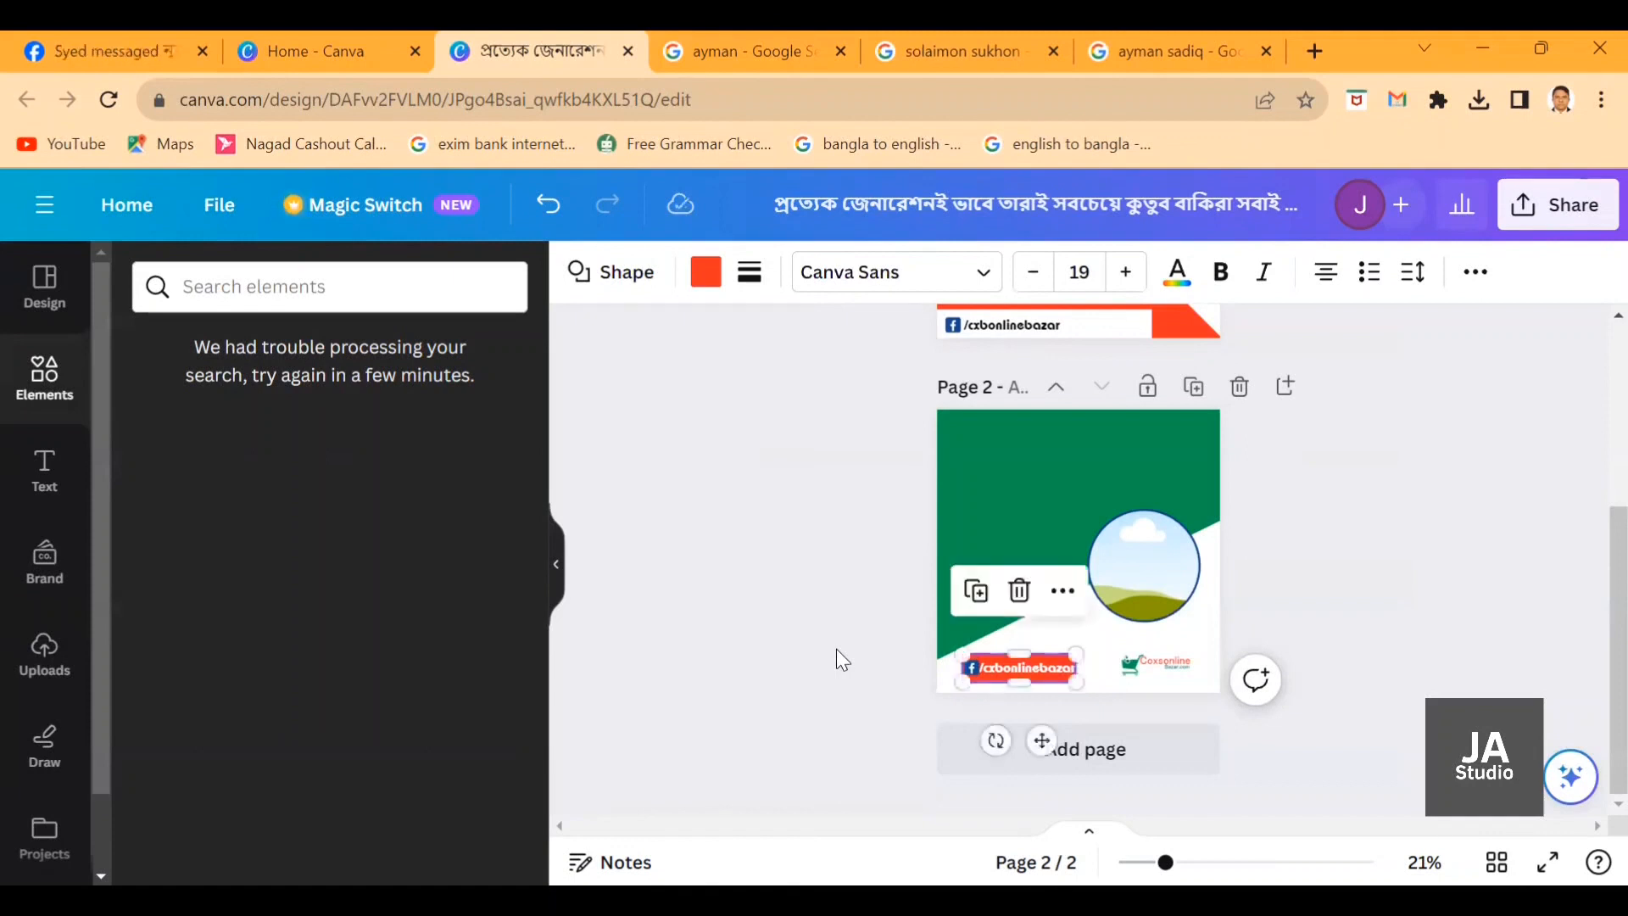
pyautogui.click(739, 659)
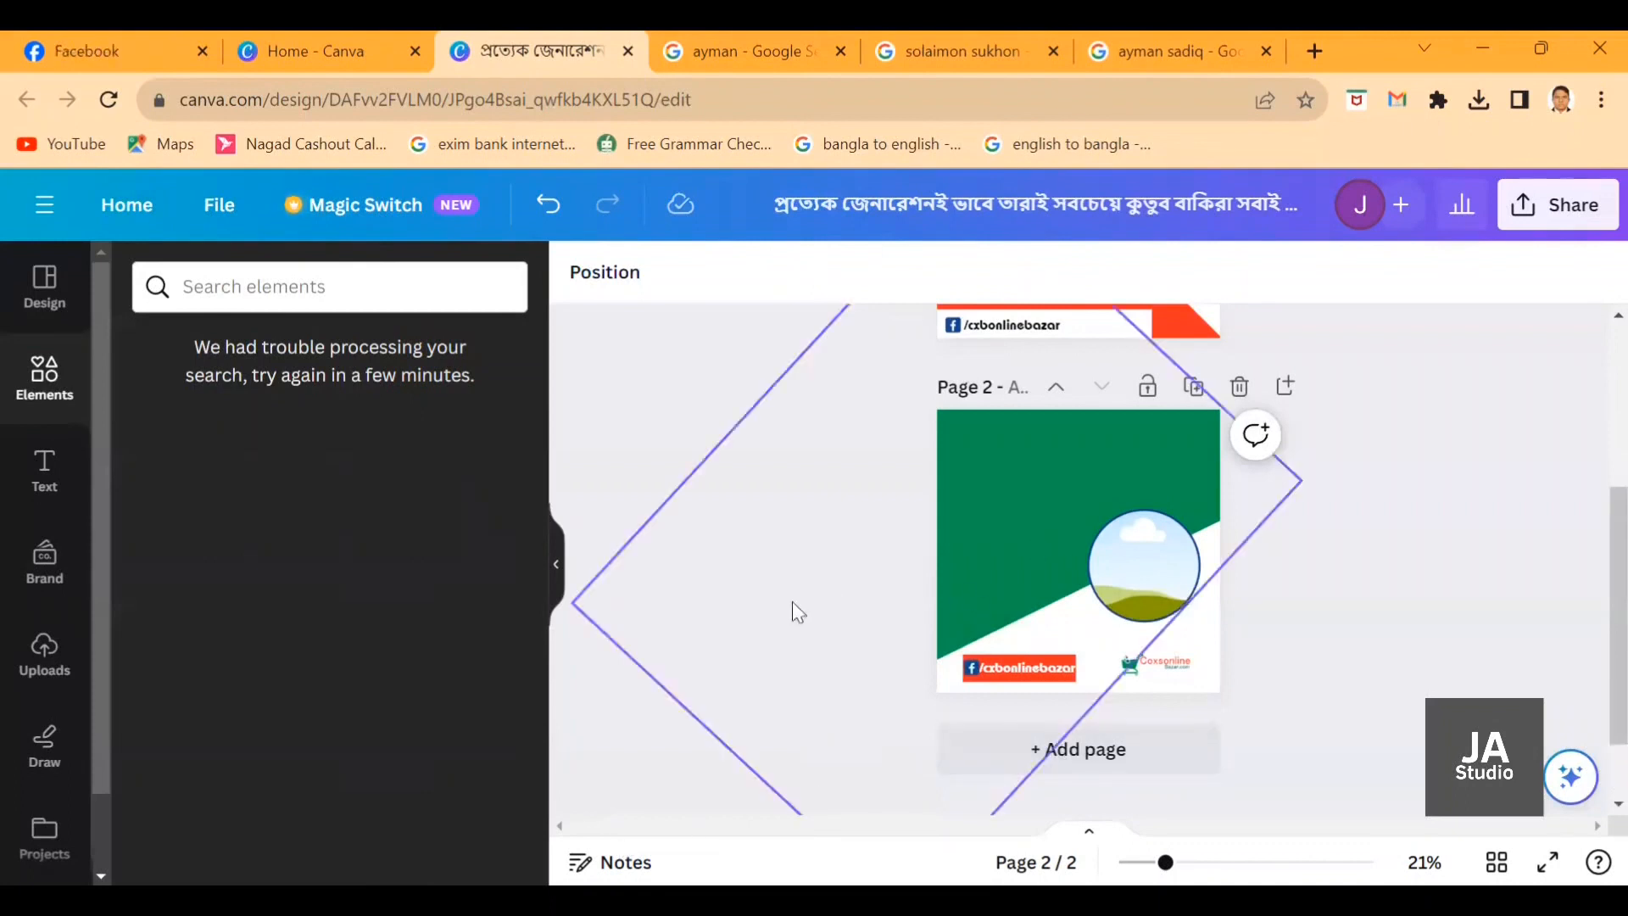
# Add a subheading text box to page 2 and move it up into the green area above the round frame.
pyautogui.click(53, 476)
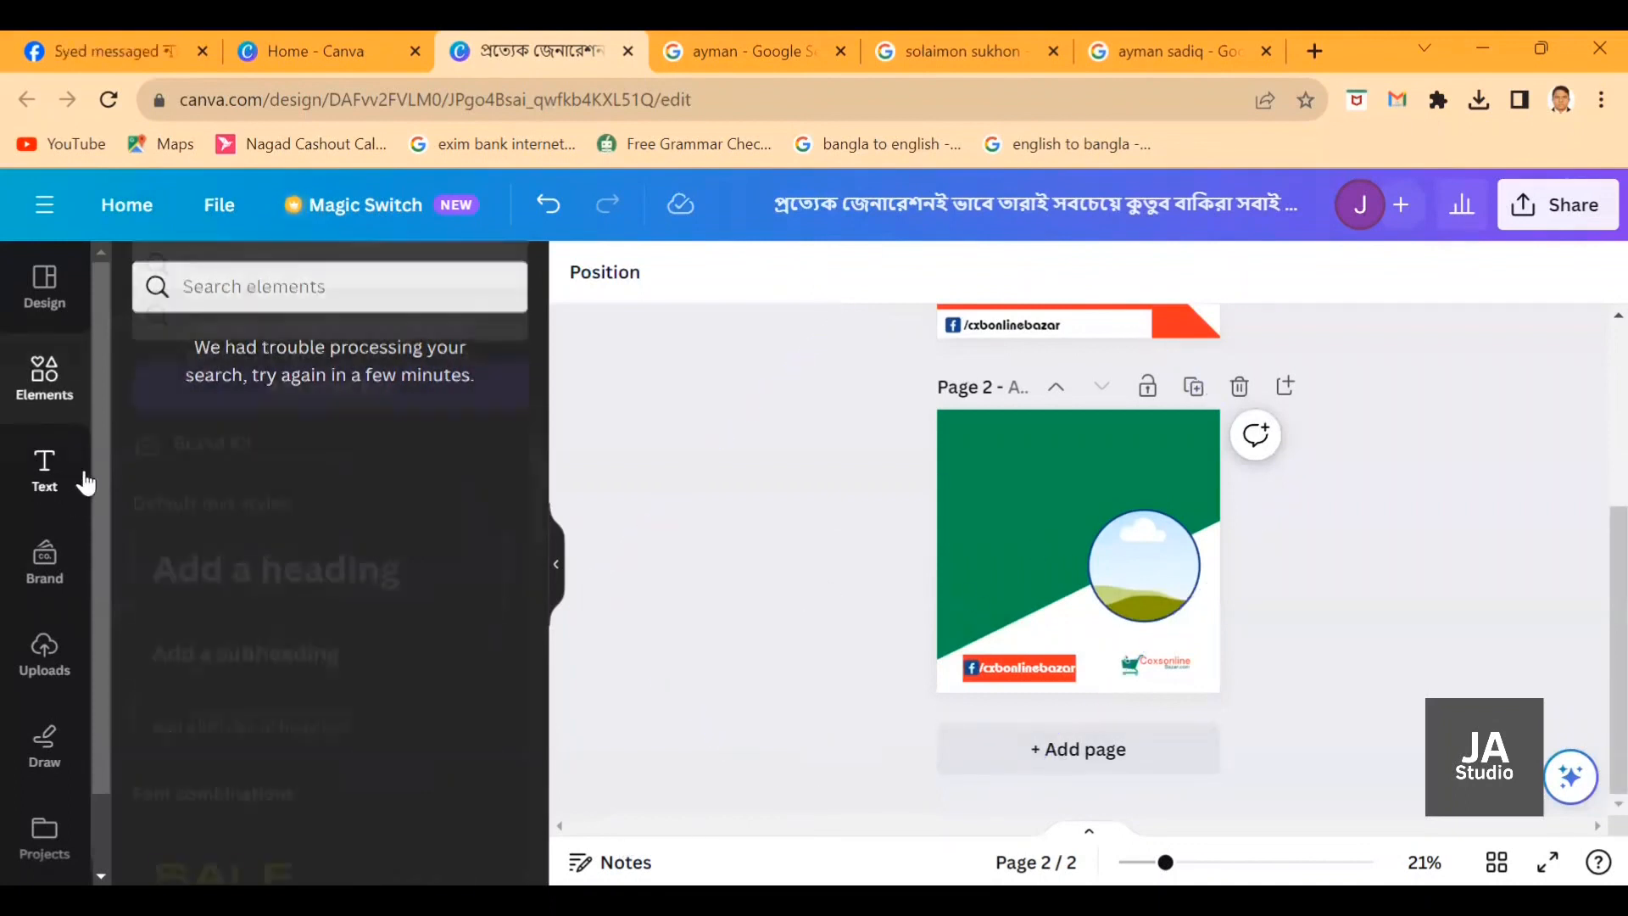
pyautogui.click(320, 628)
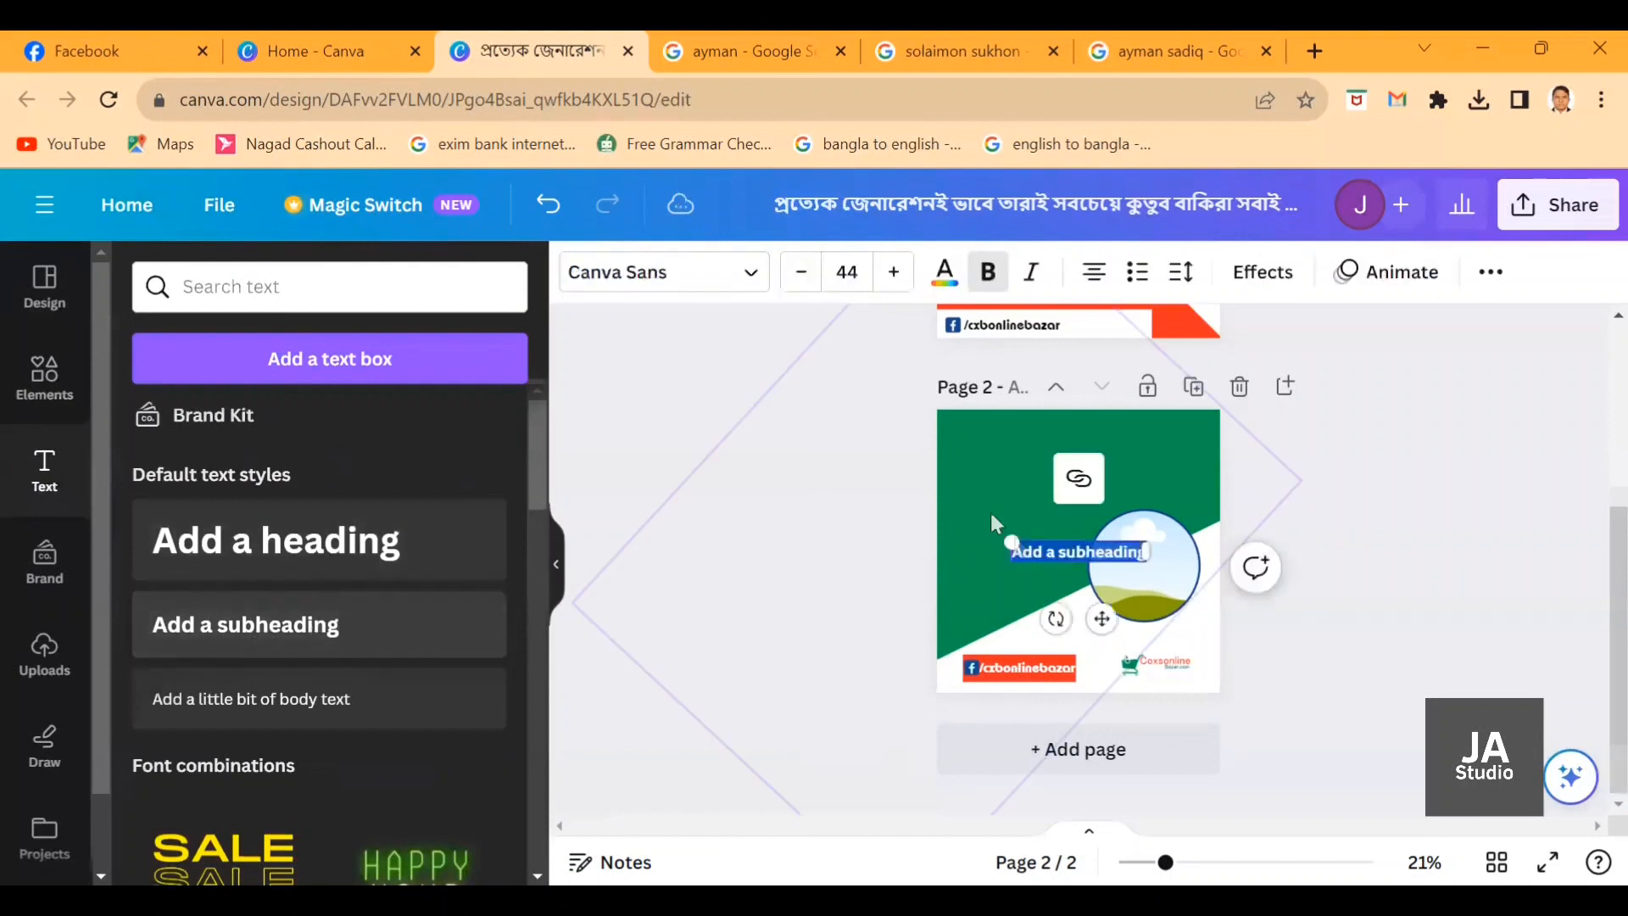
pyautogui.moveTo(1101, 618); pyautogui.dragTo(1087, 535)
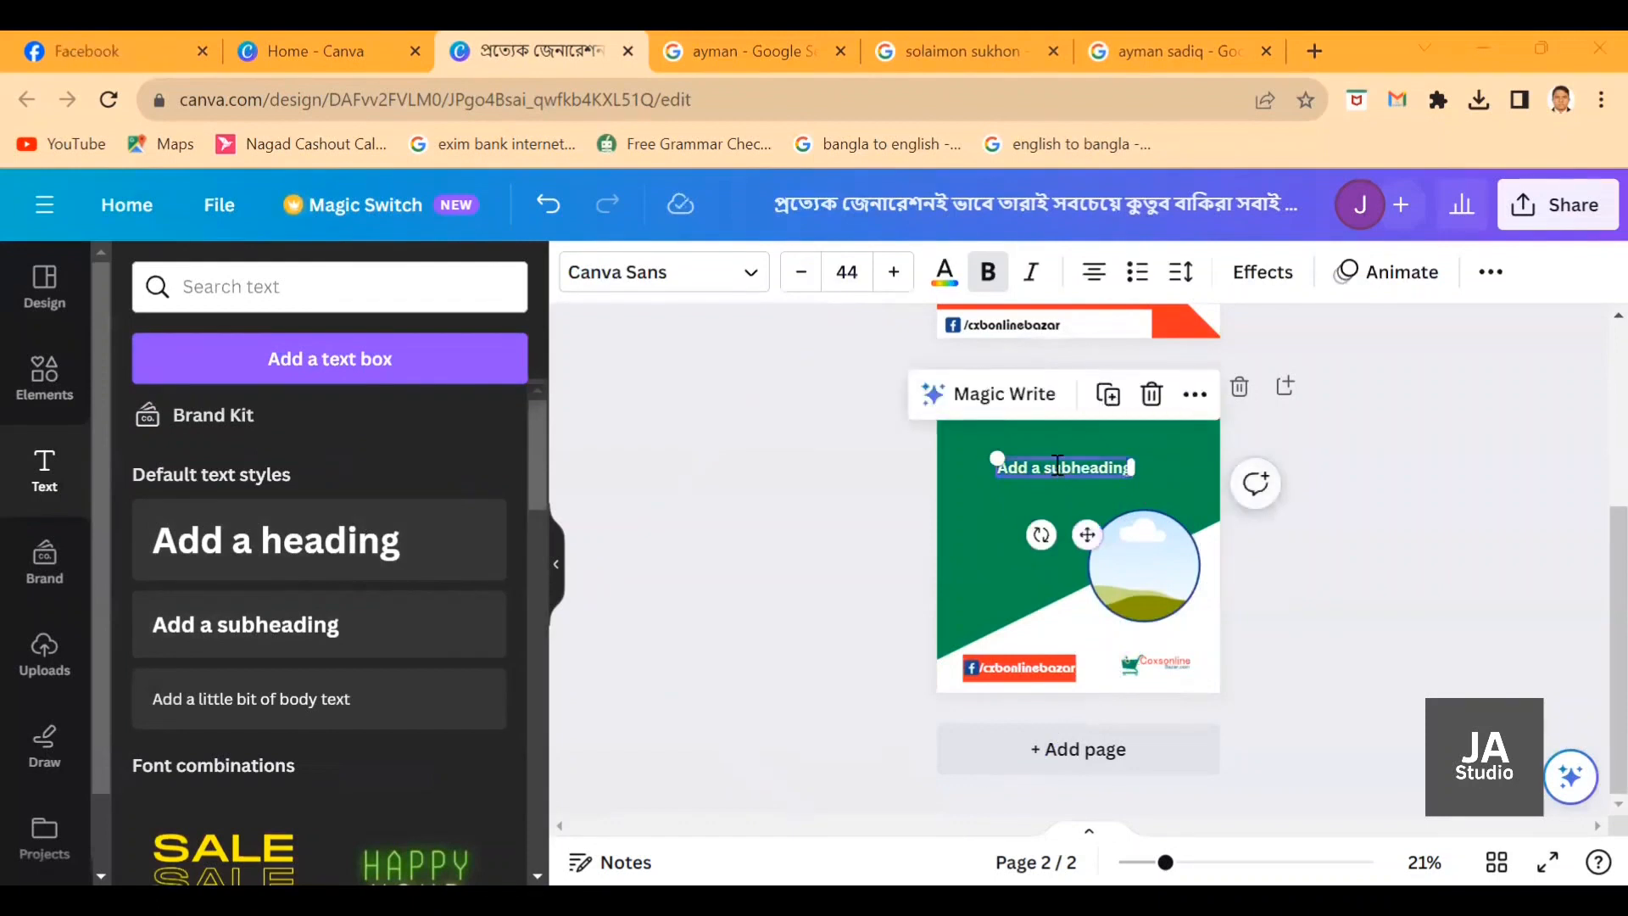
# Replace the subheading placeholder on page 2 with the quote's opening words "রাগ আর দুশ্চিন্তা, আমাদের সবার".
pyautogui.write('রাগ')
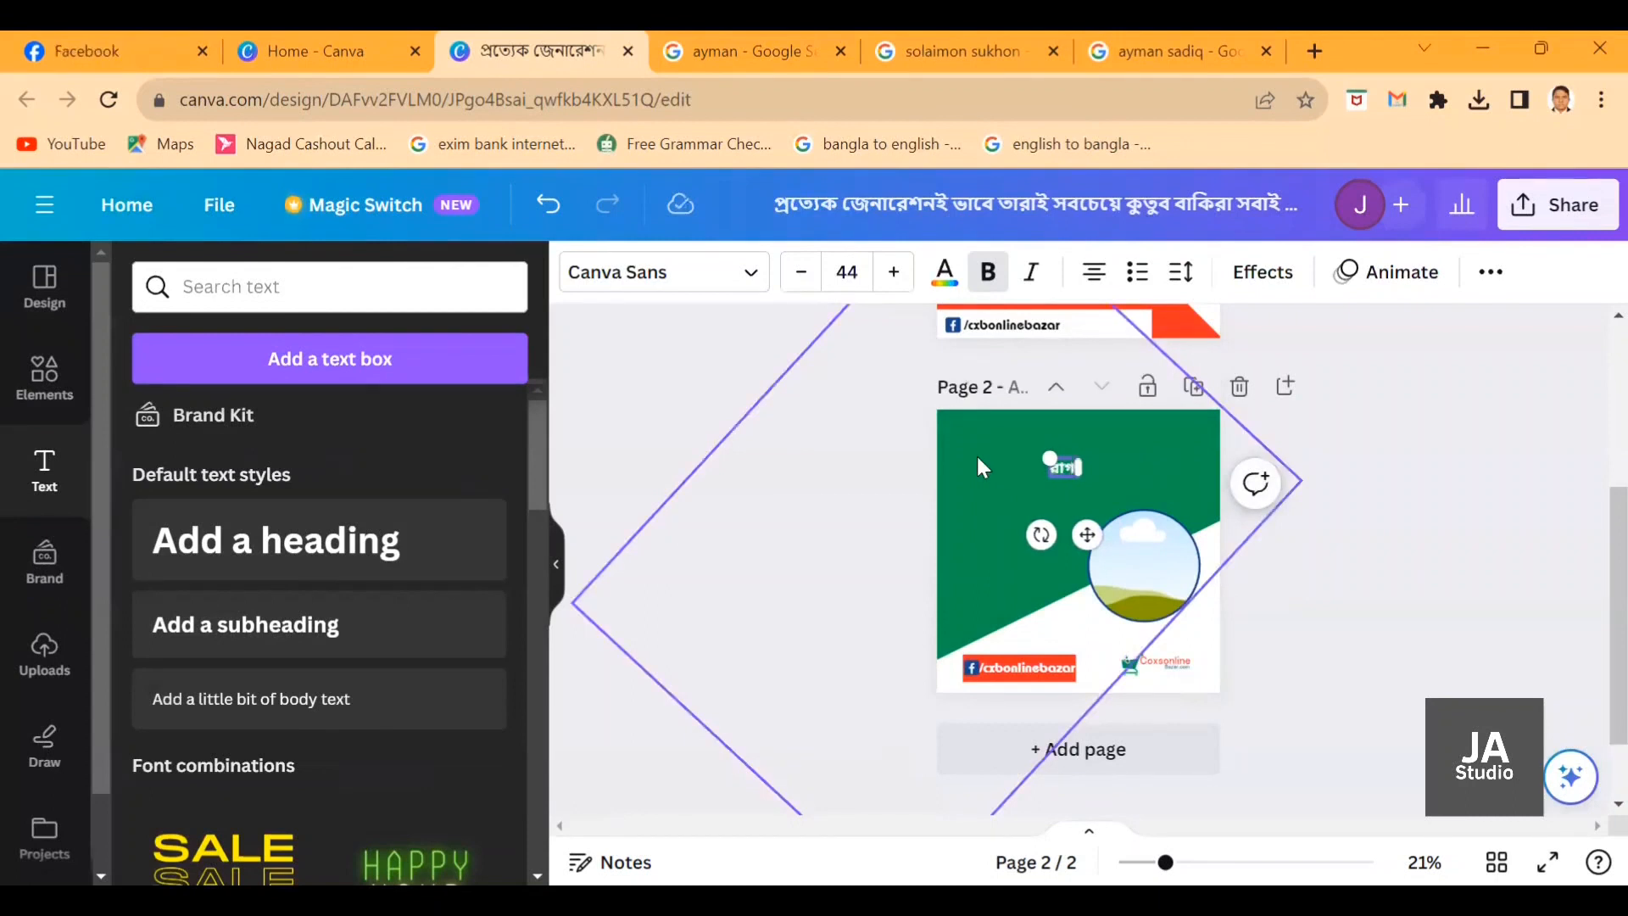
pyautogui.write(' আর')
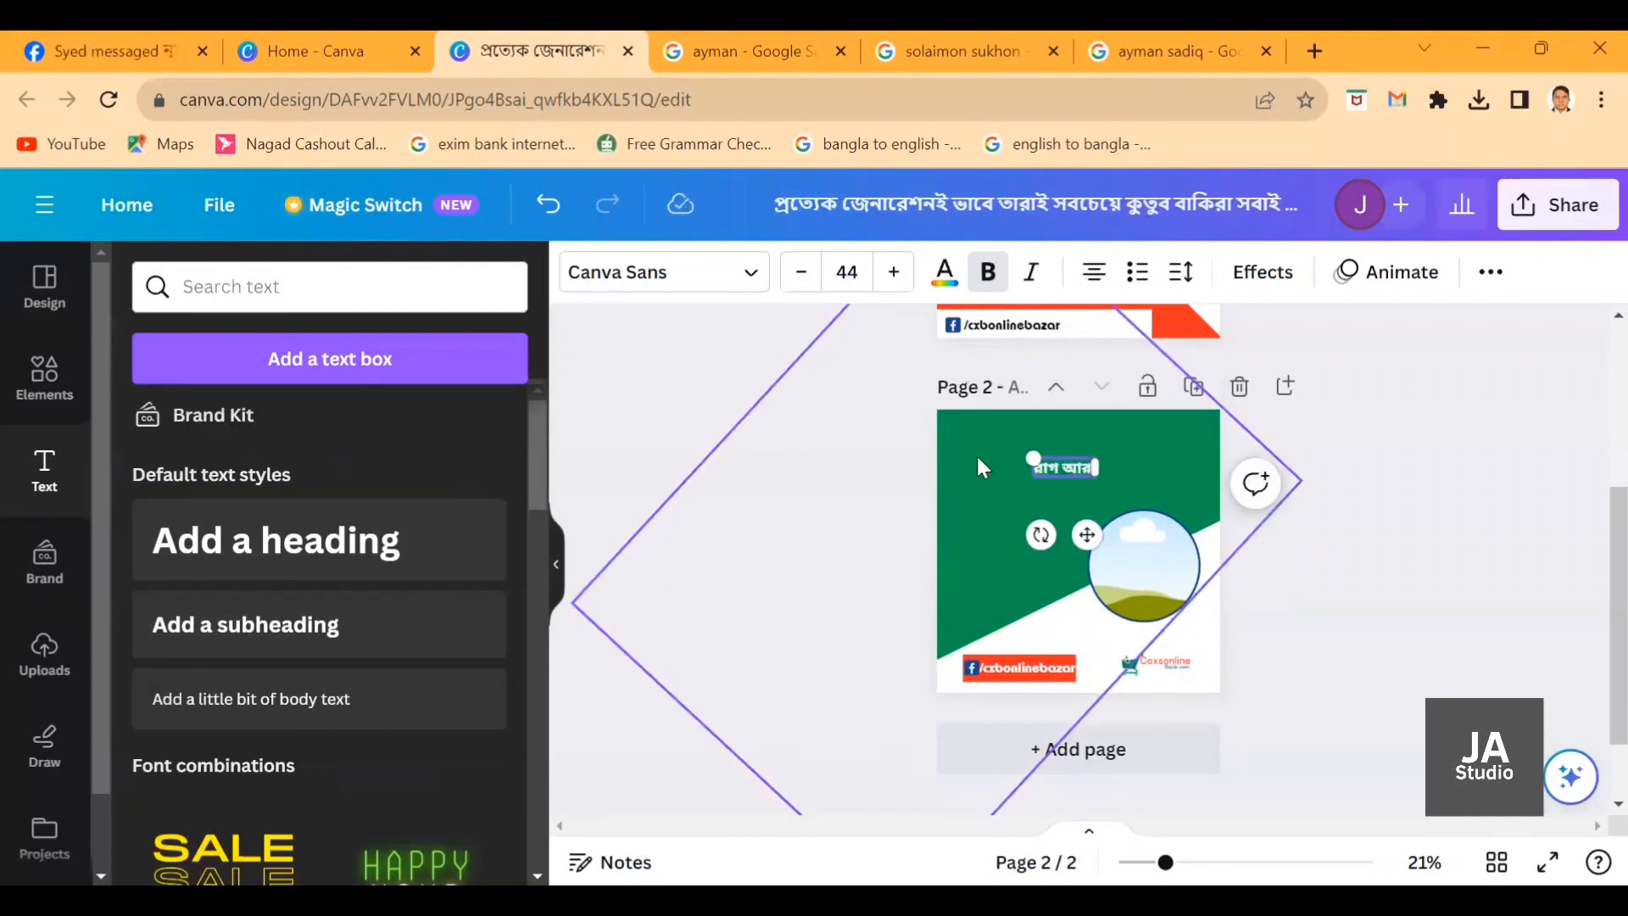
pyautogui.write(' দ')
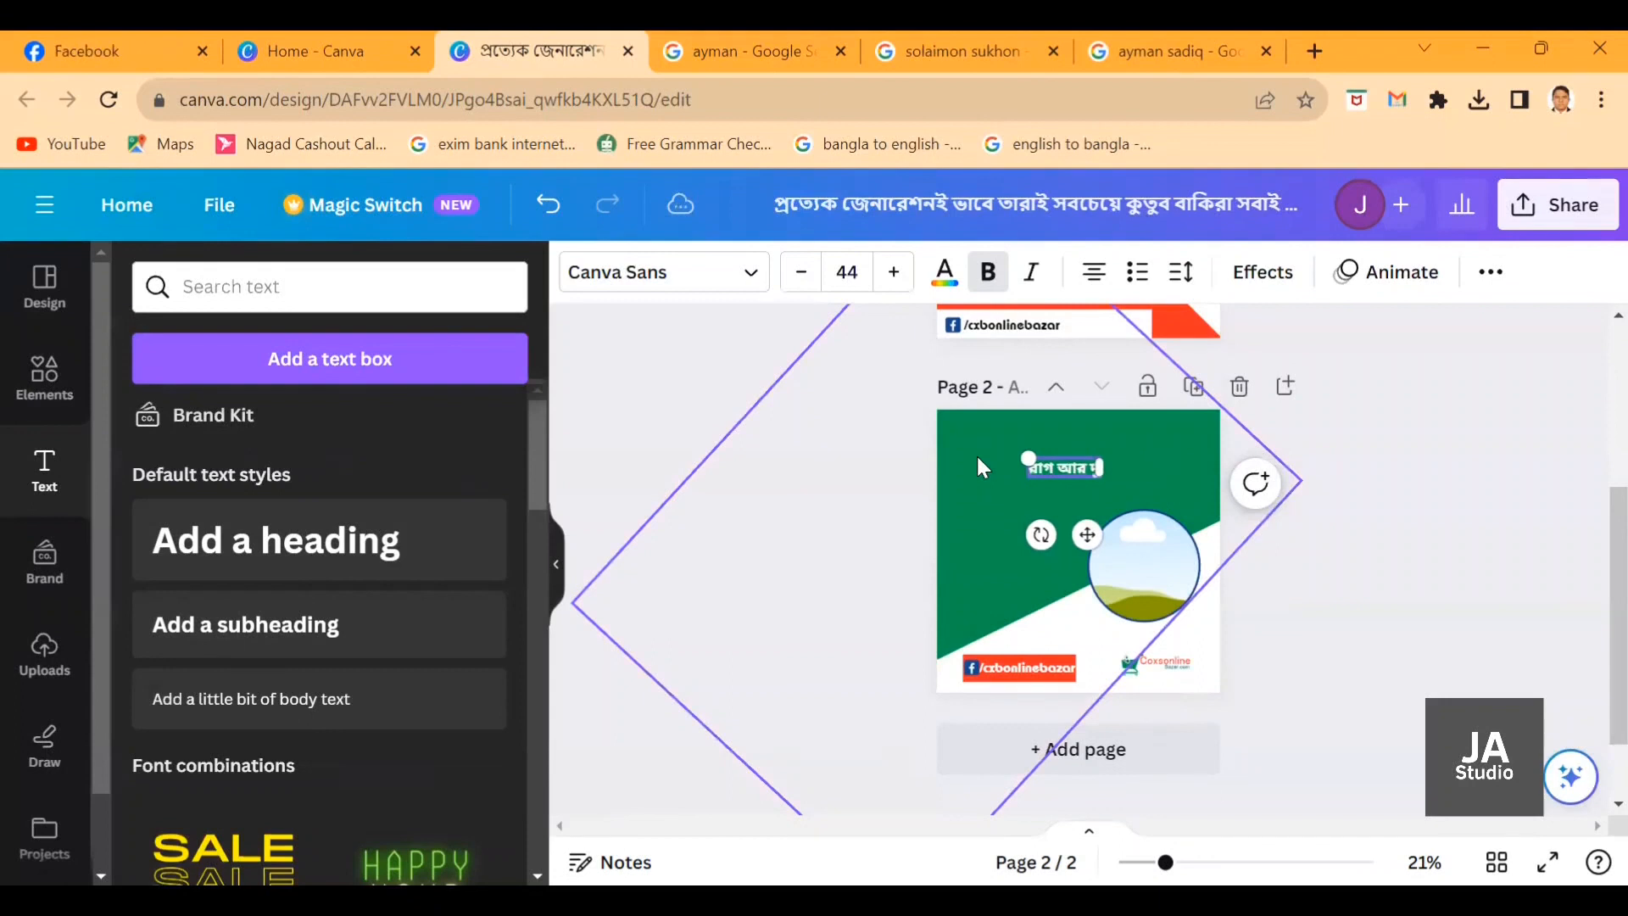
pyautogui.write('ুশ')
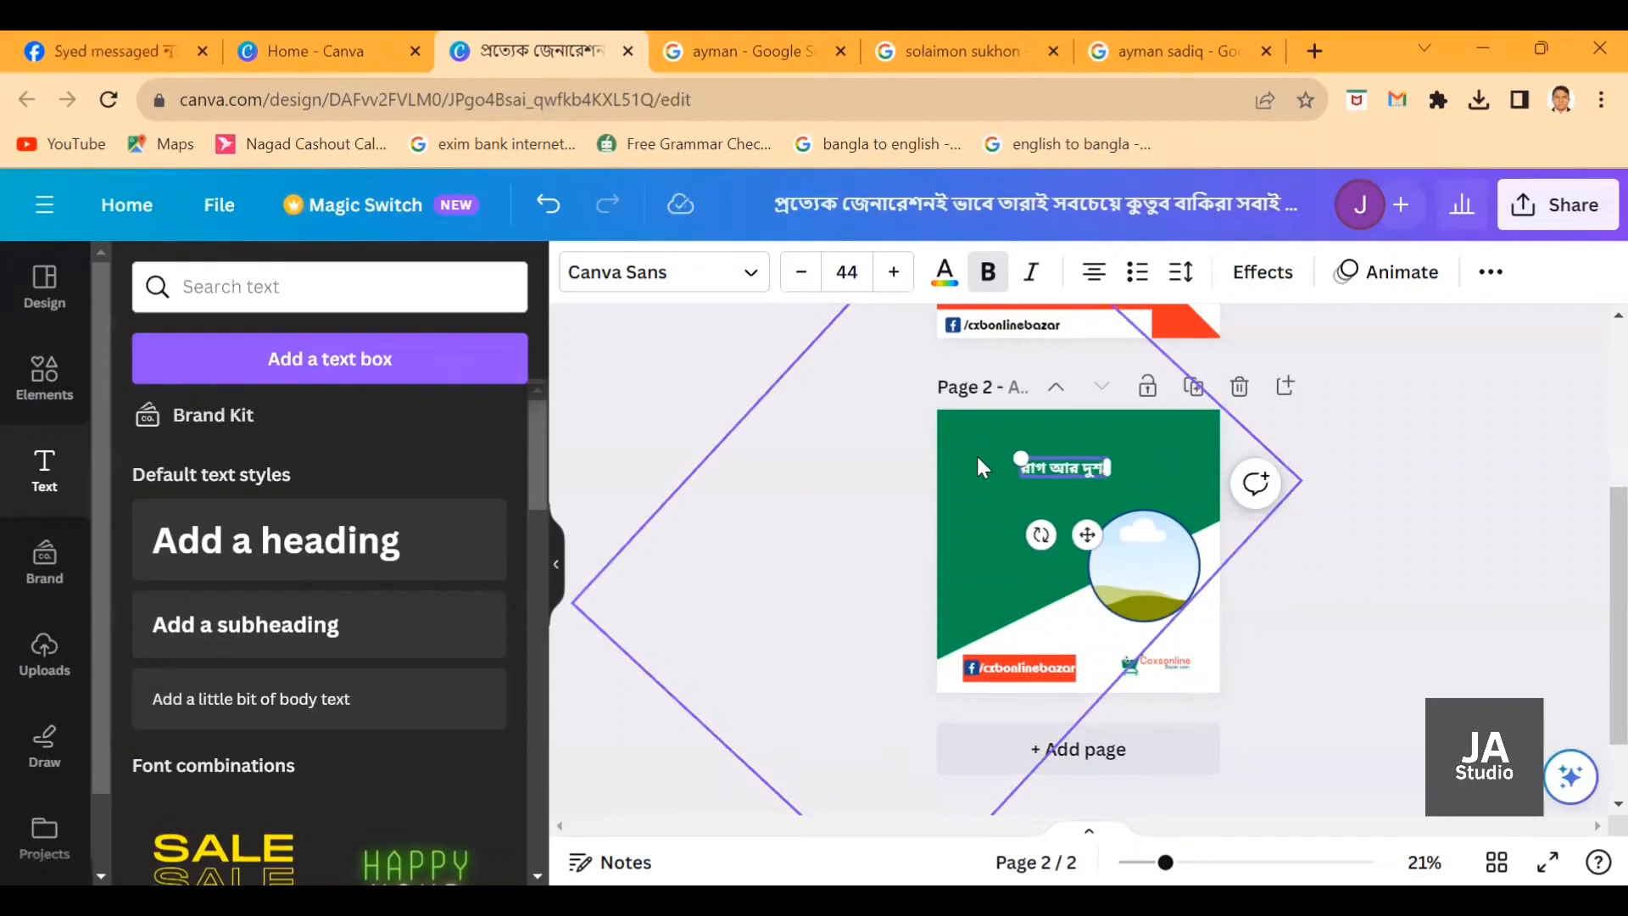
pyautogui.write('্ম')
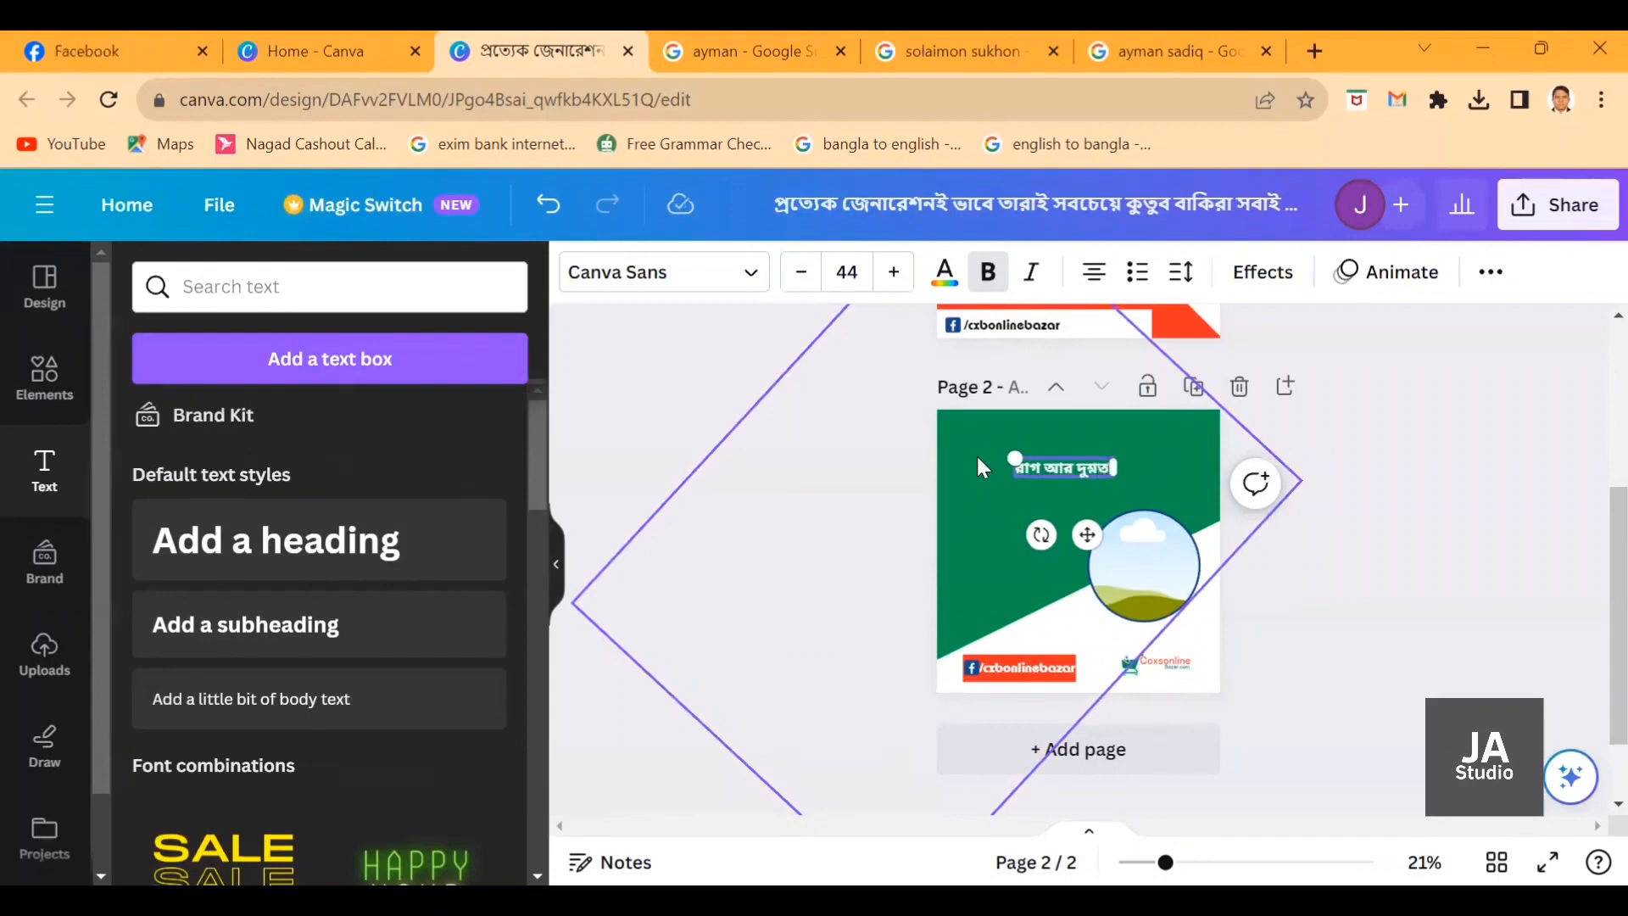
pyautogui.press('BackSpace')
pyautogui.press('BackSpace')
pyautogui.press('BackSpace')
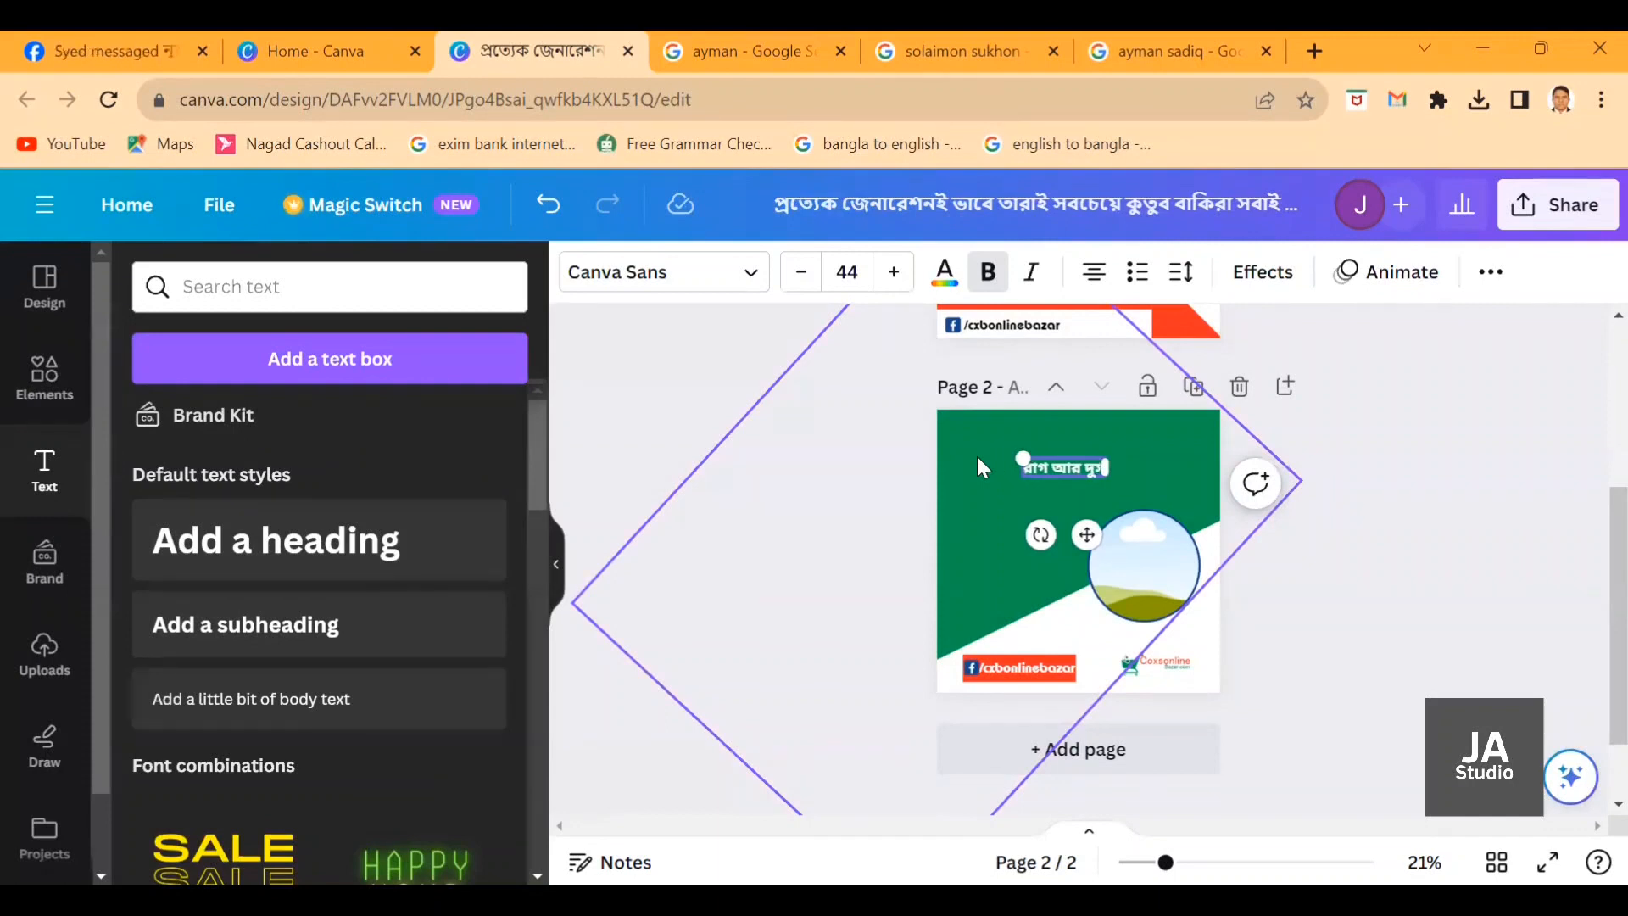
pyautogui.press('BackSpace')
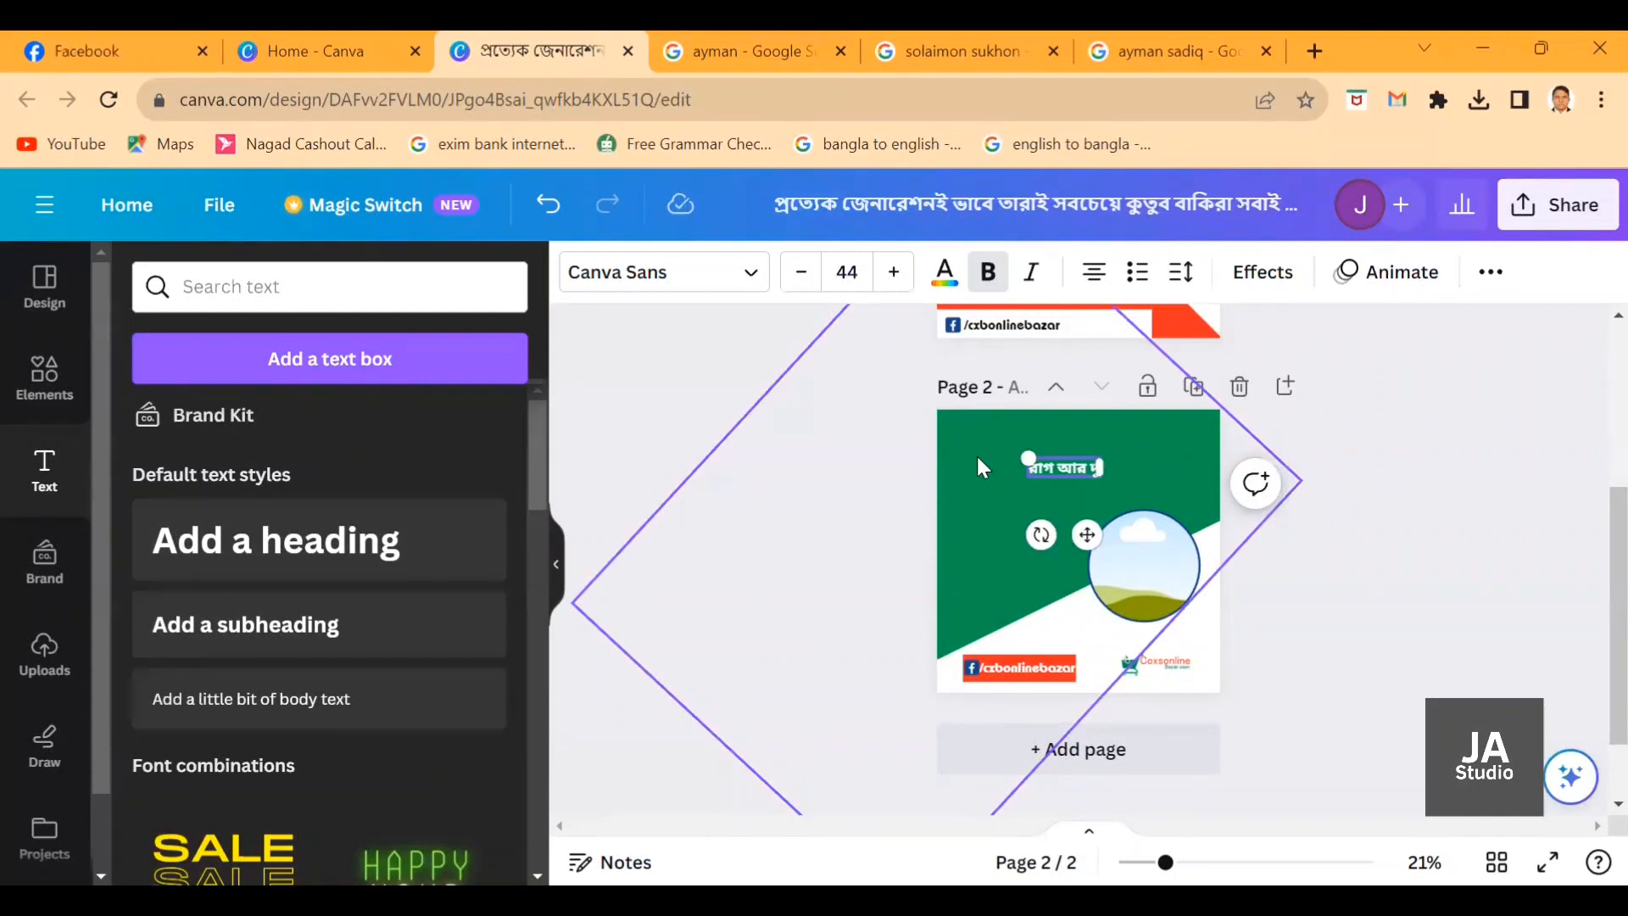
pyautogui.write('শ')
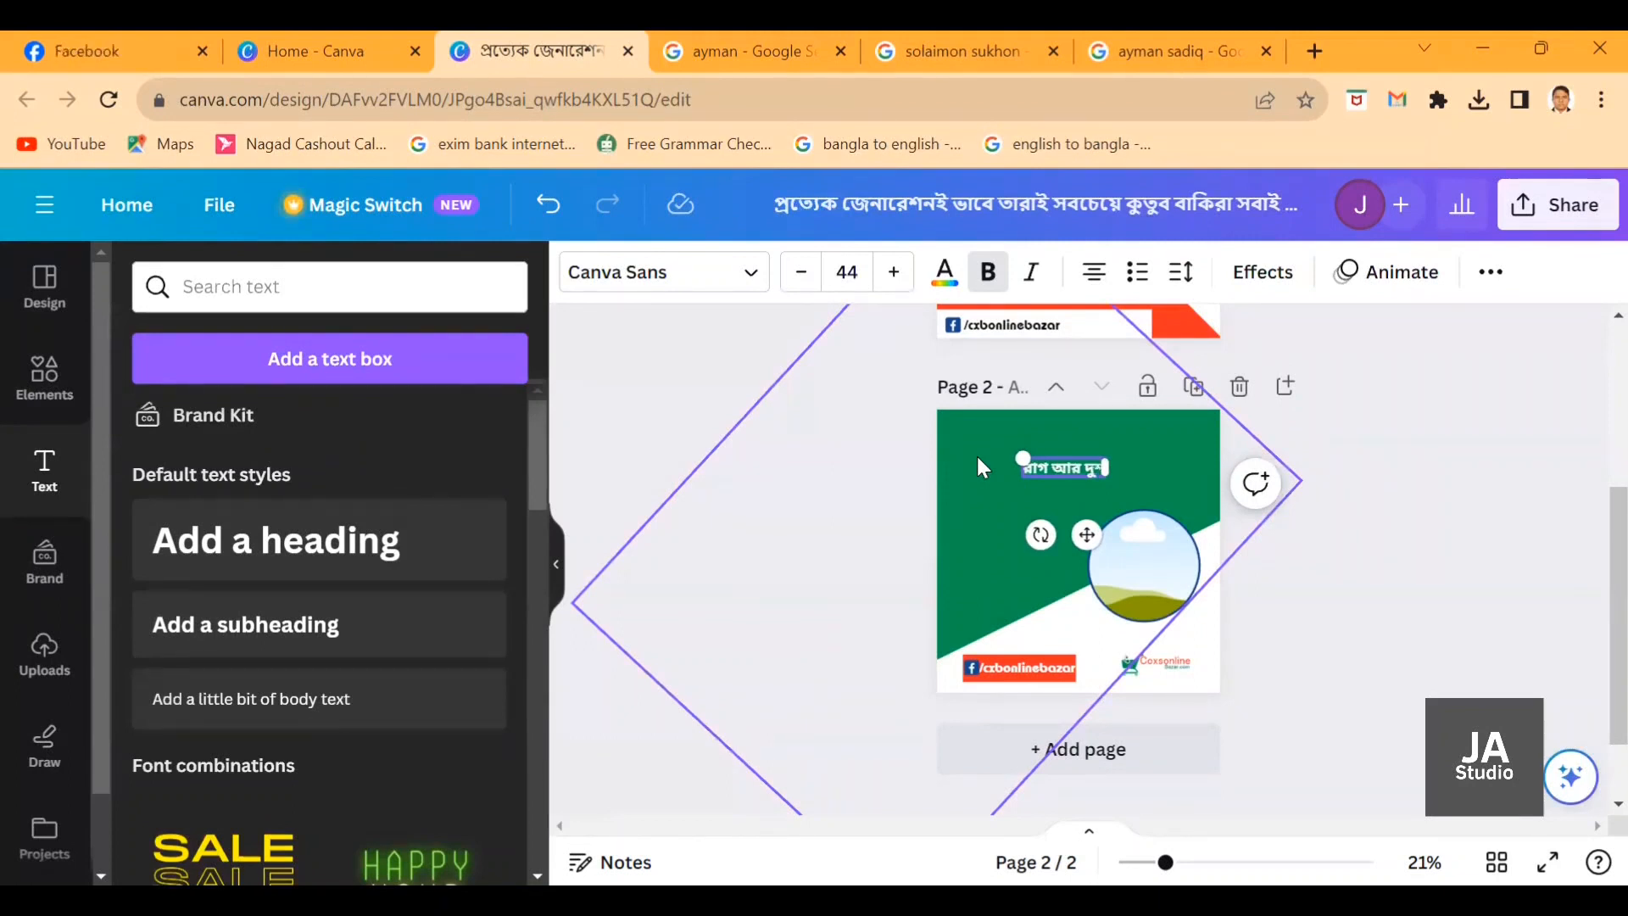
pyautogui.write('্চিন্তা')
pyautogui.write('া')
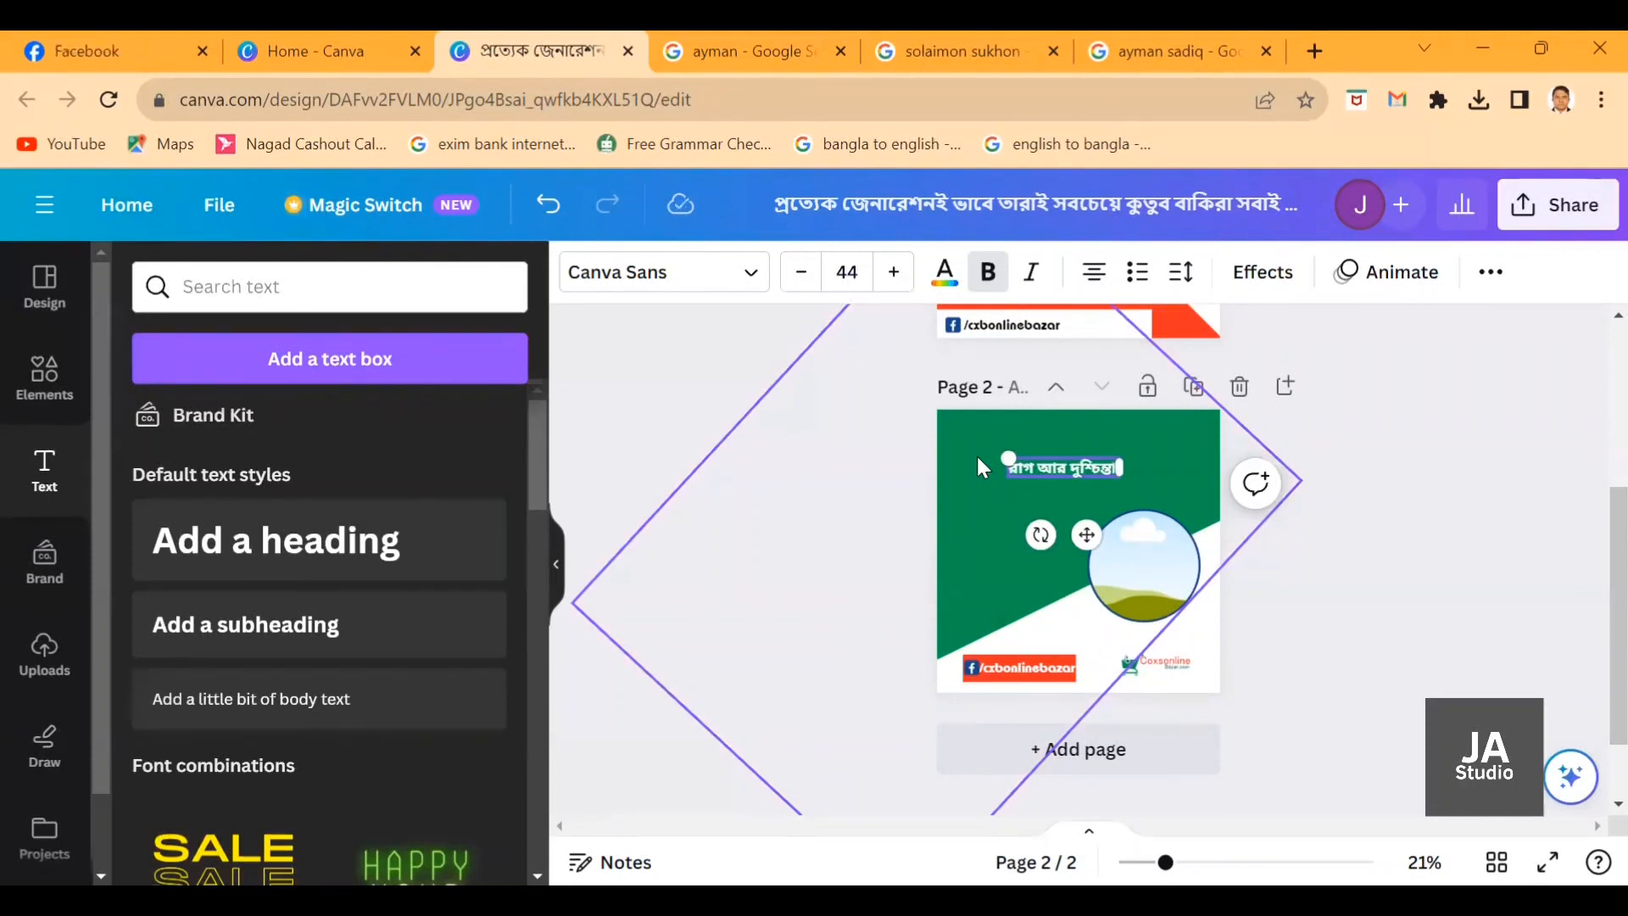
pyautogui.write(',')
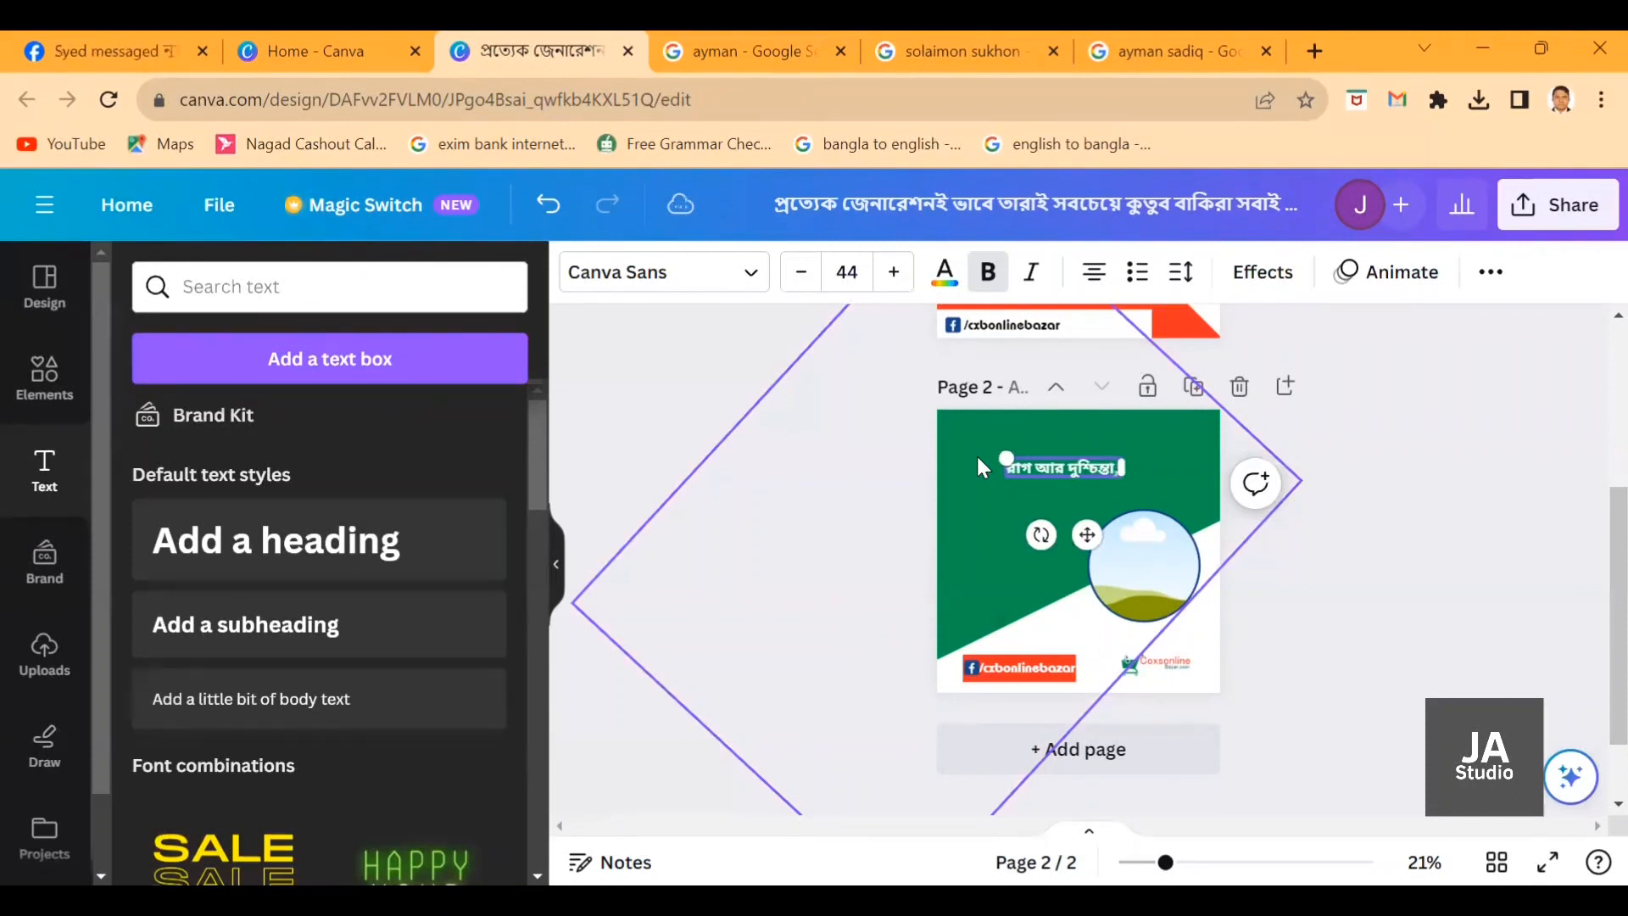
pyautogui.write(' আমাদের')
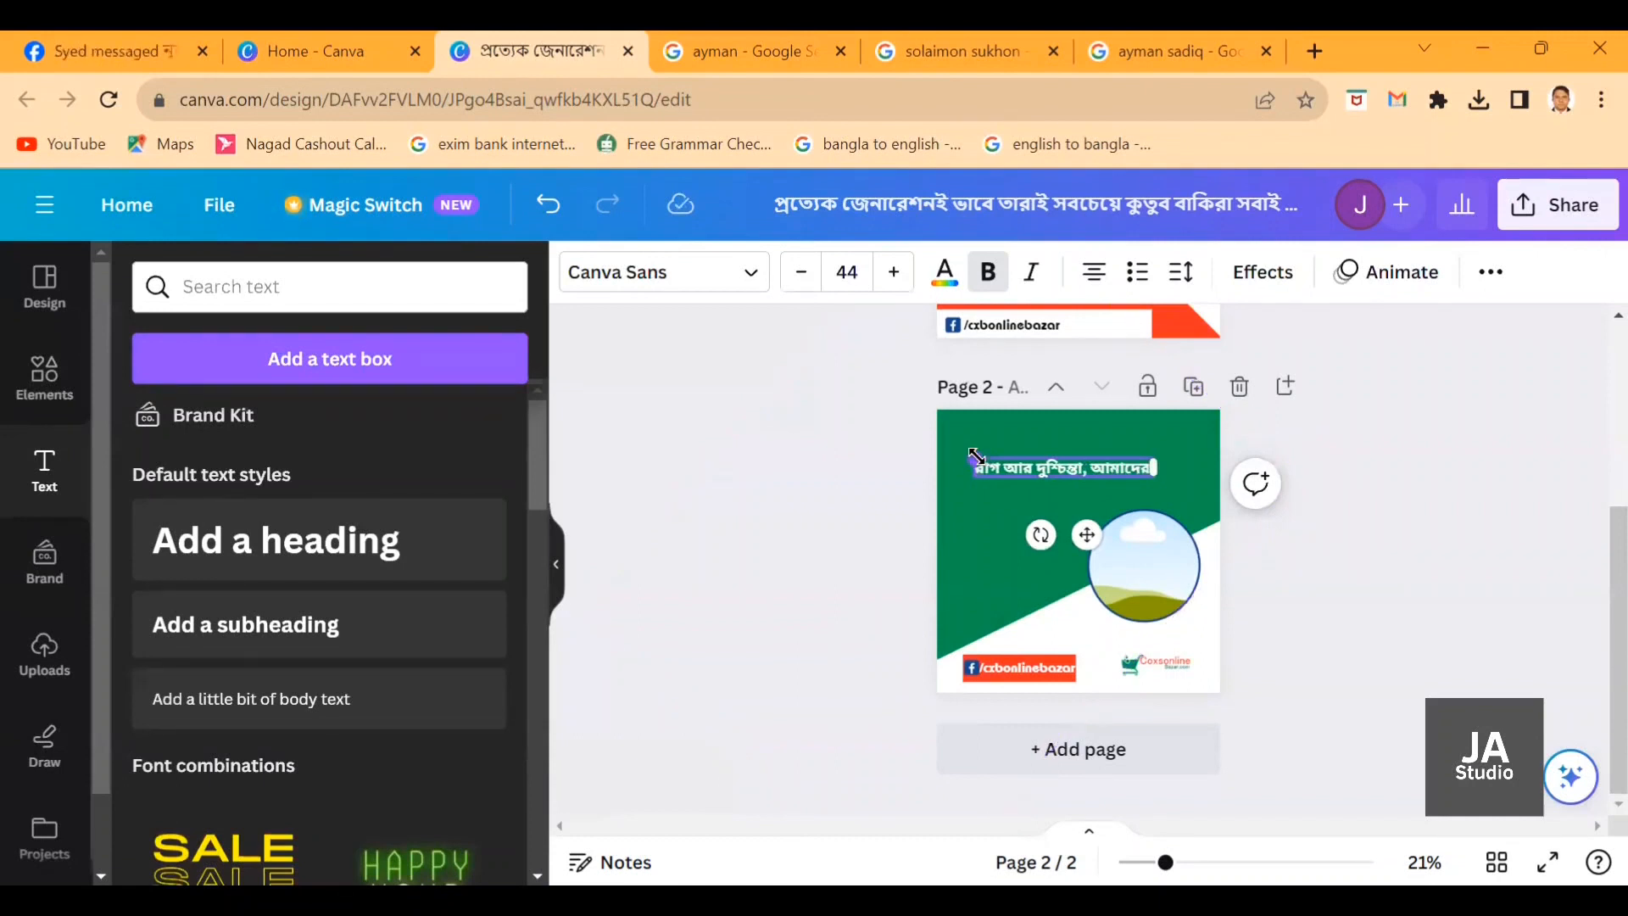
pyautogui.write(' সবার')
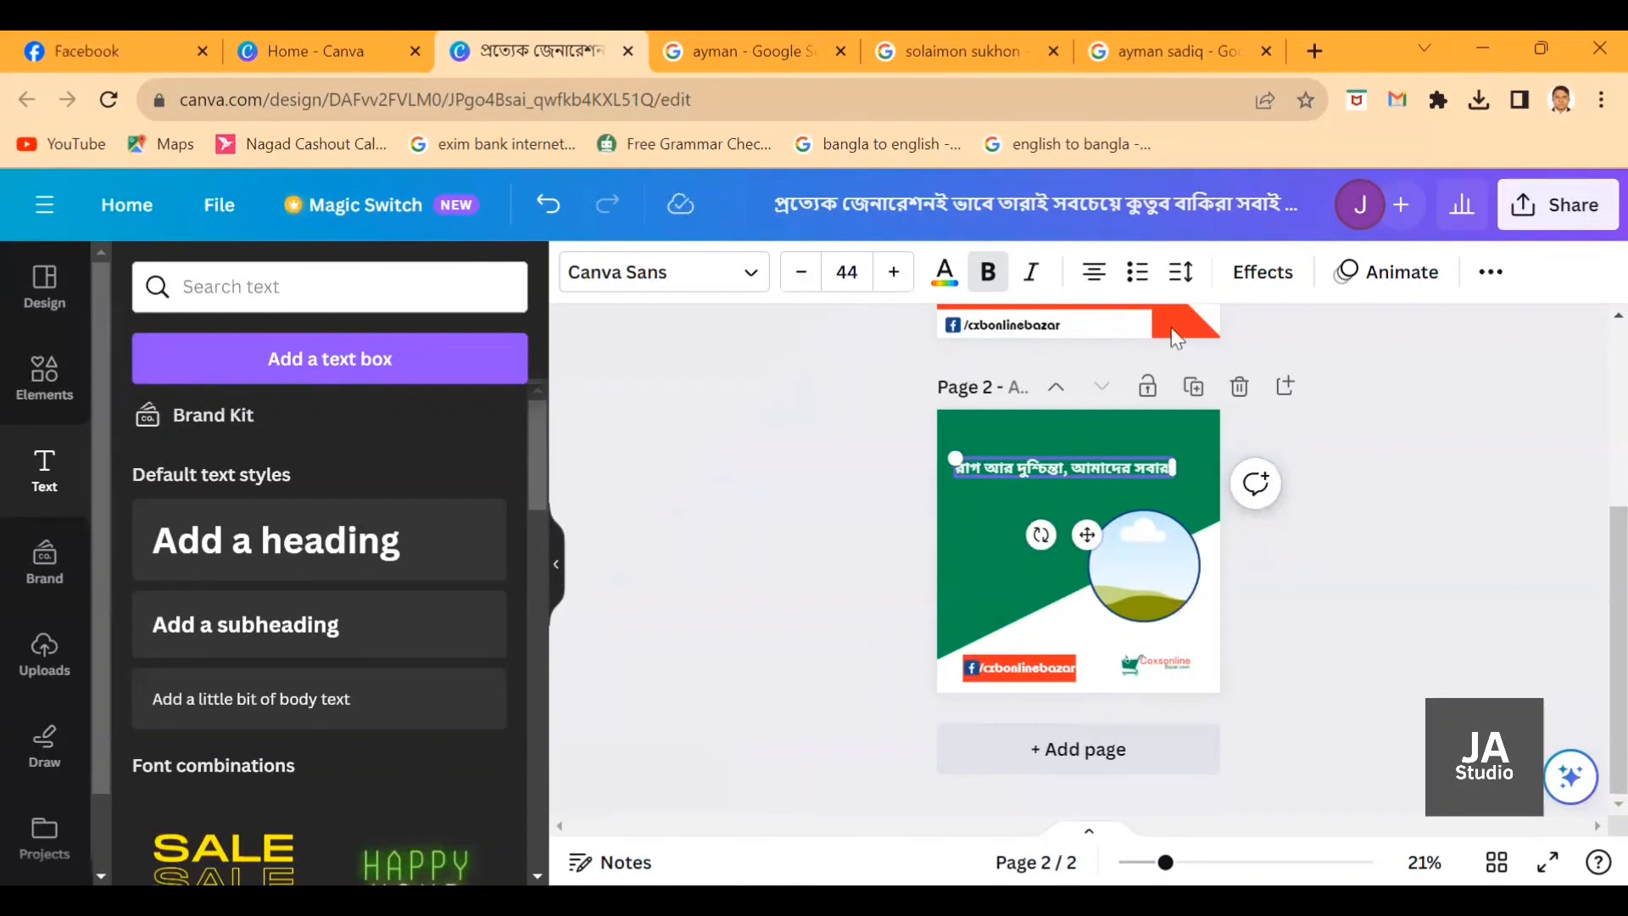
# Restore page 2's quote text by undoing its removal and append the word "মধ্যে".
pyautogui.click(1389, 527)
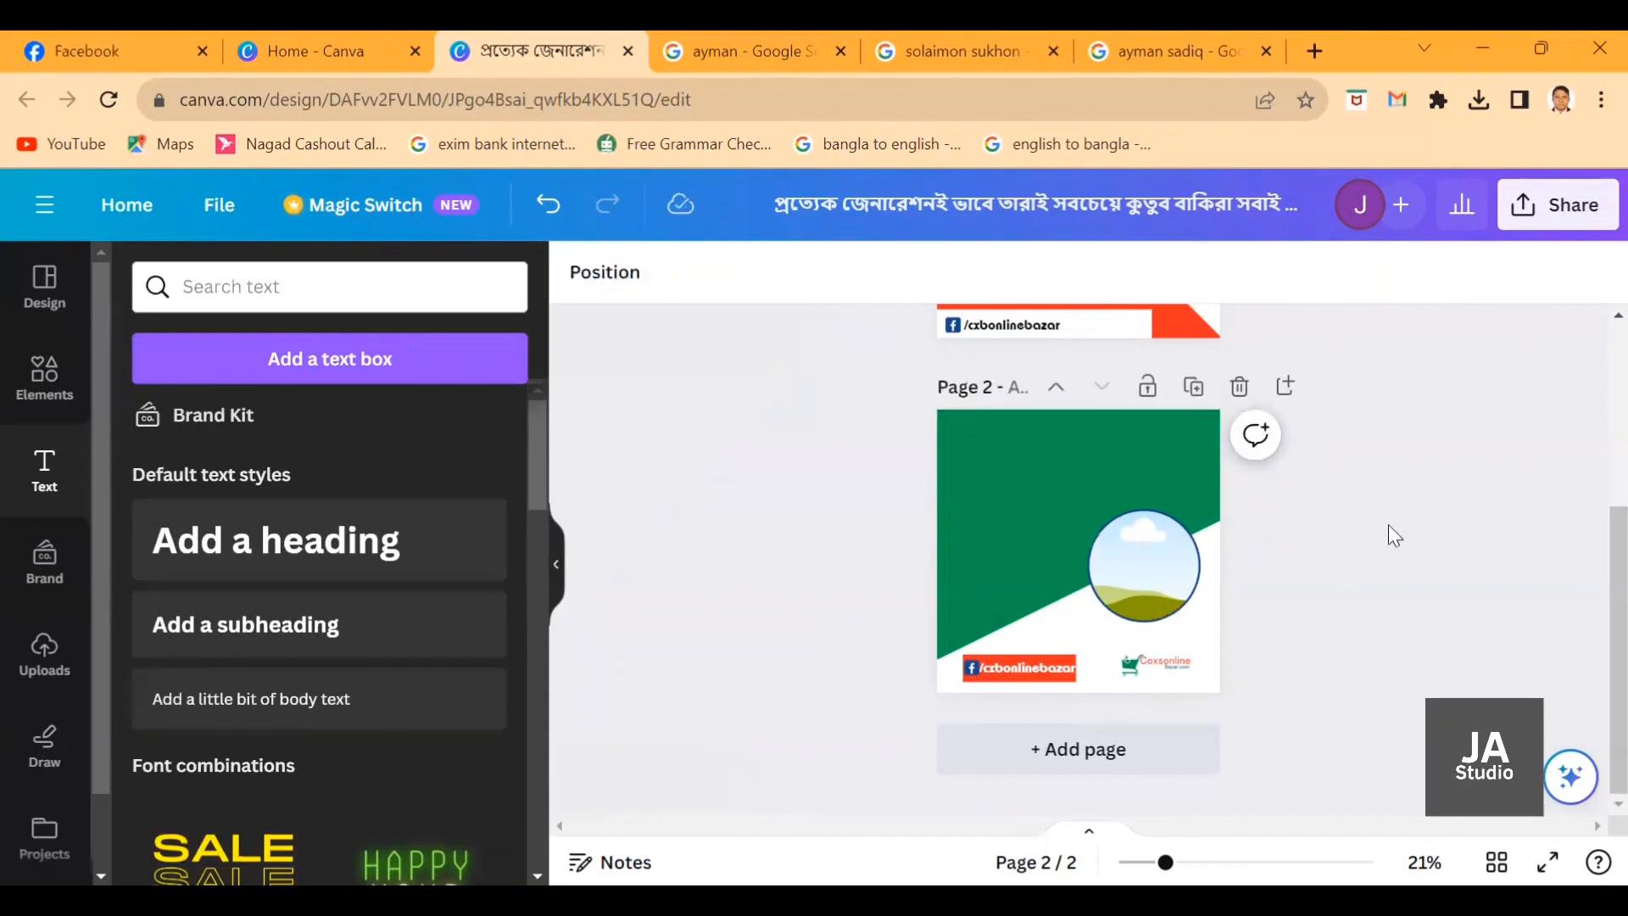
pyautogui.hotkey('ctrl', 'z')
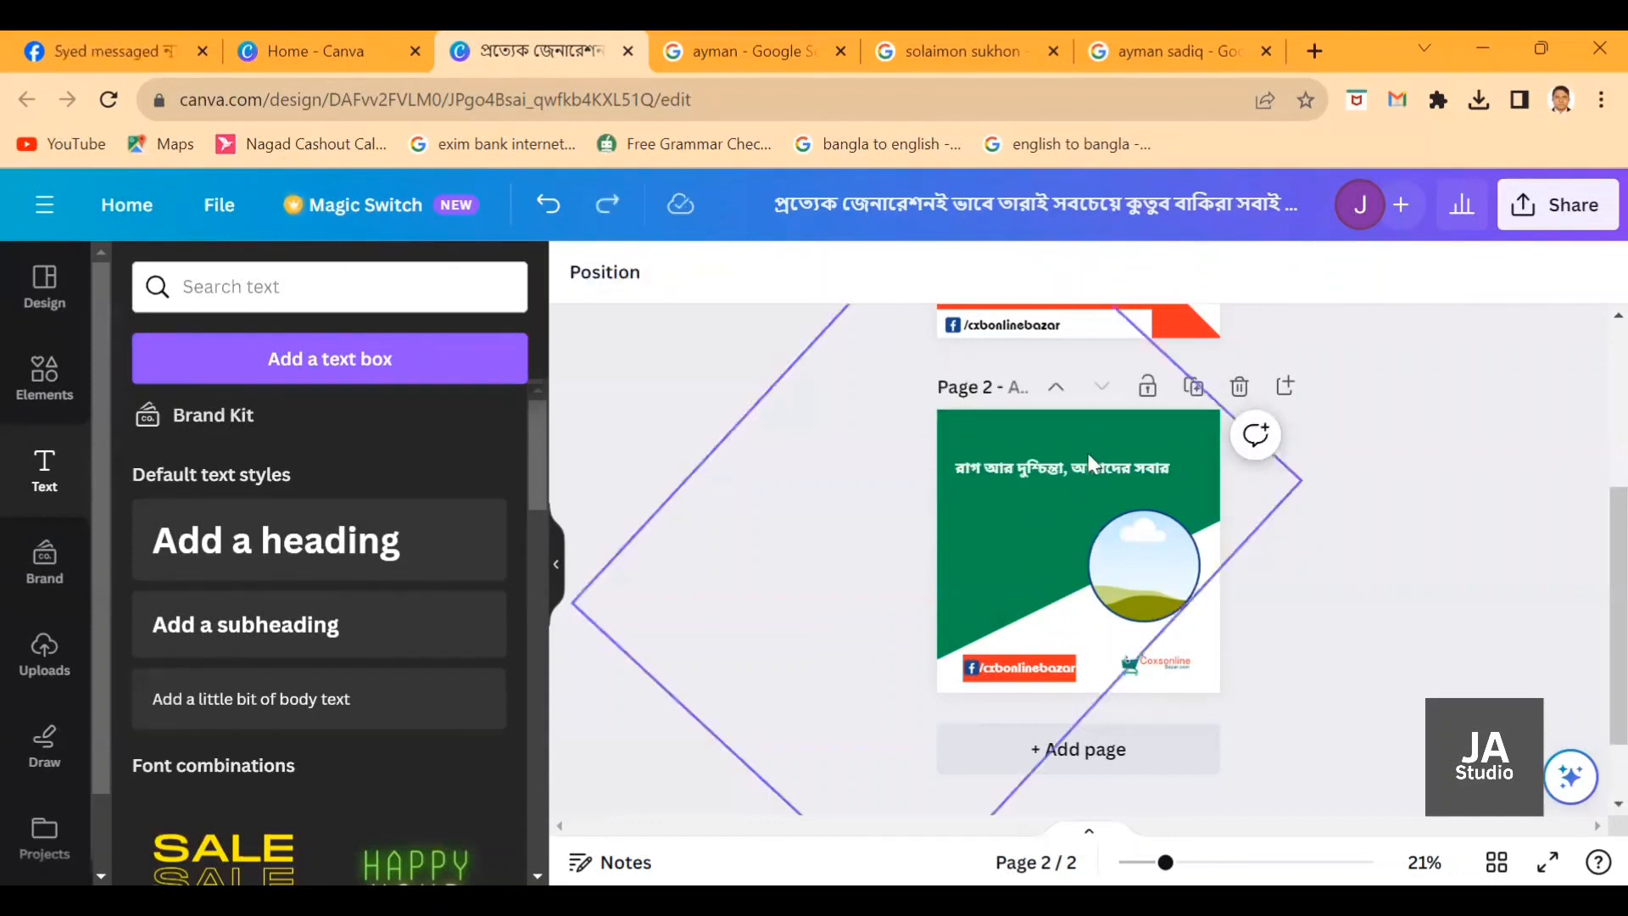
pyautogui.click(1091, 462)
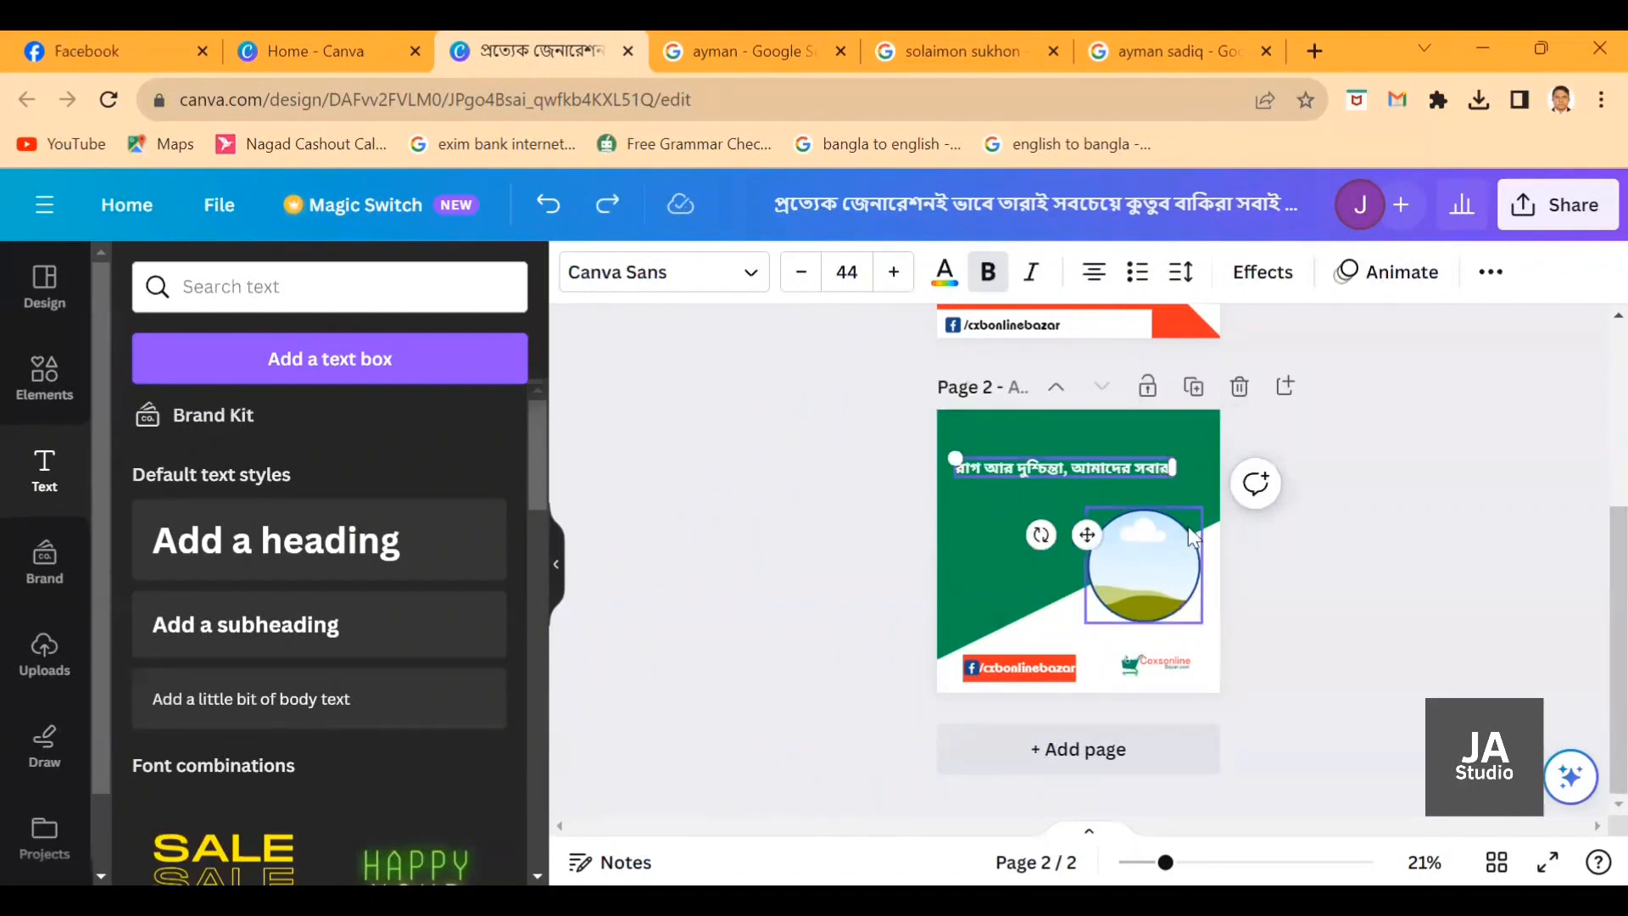
pyautogui.write('ম')
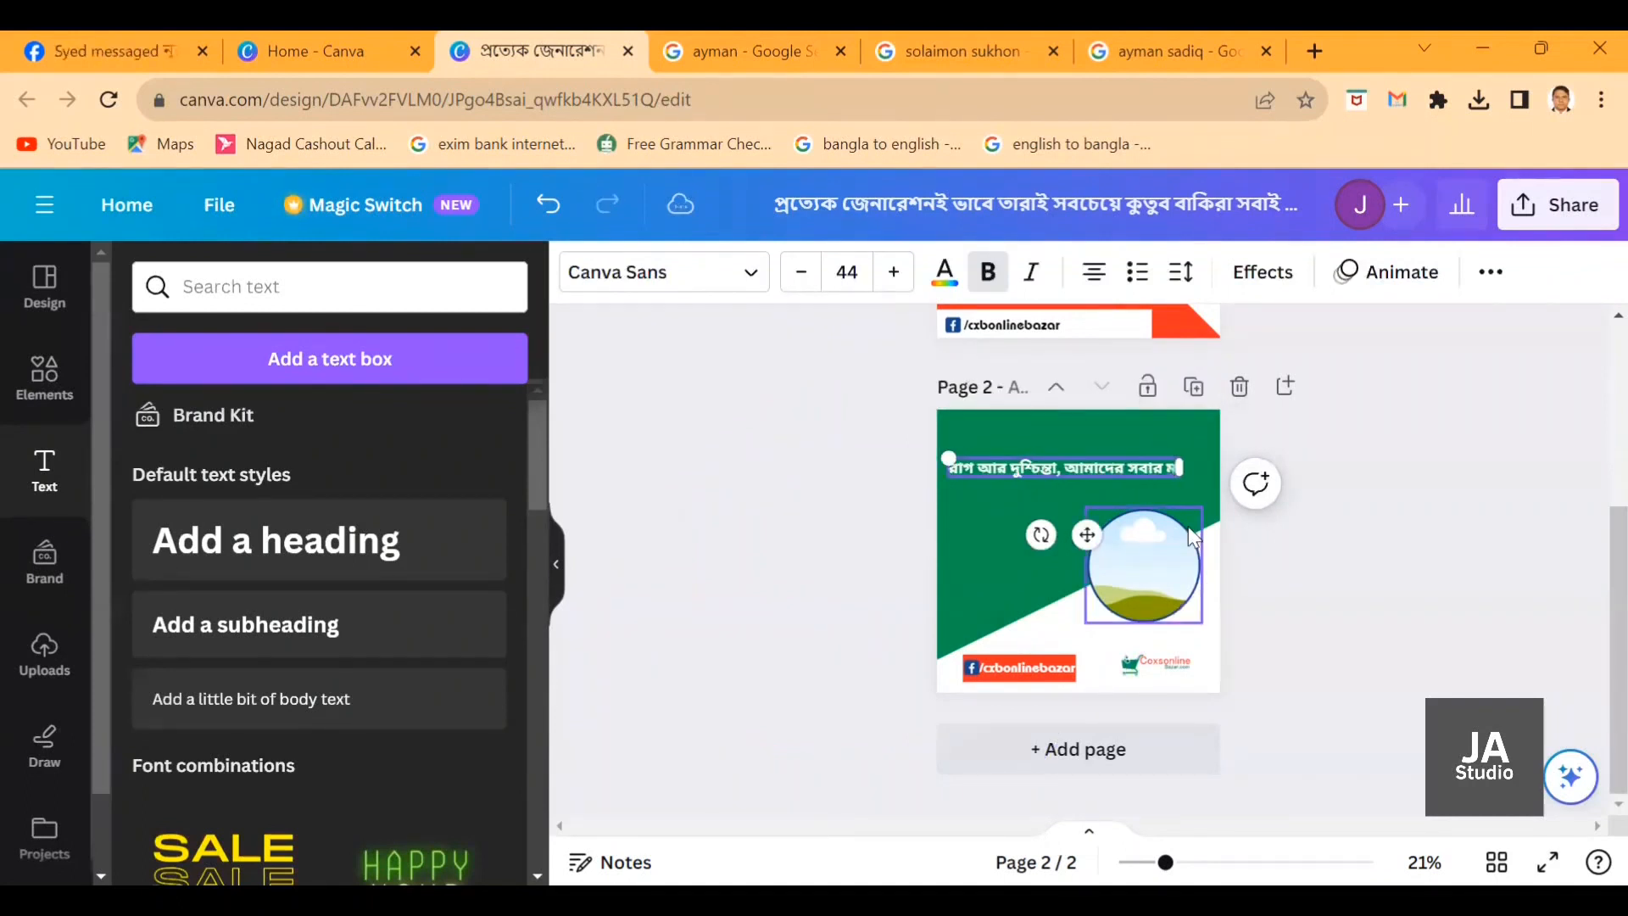
pyautogui.write('হ')
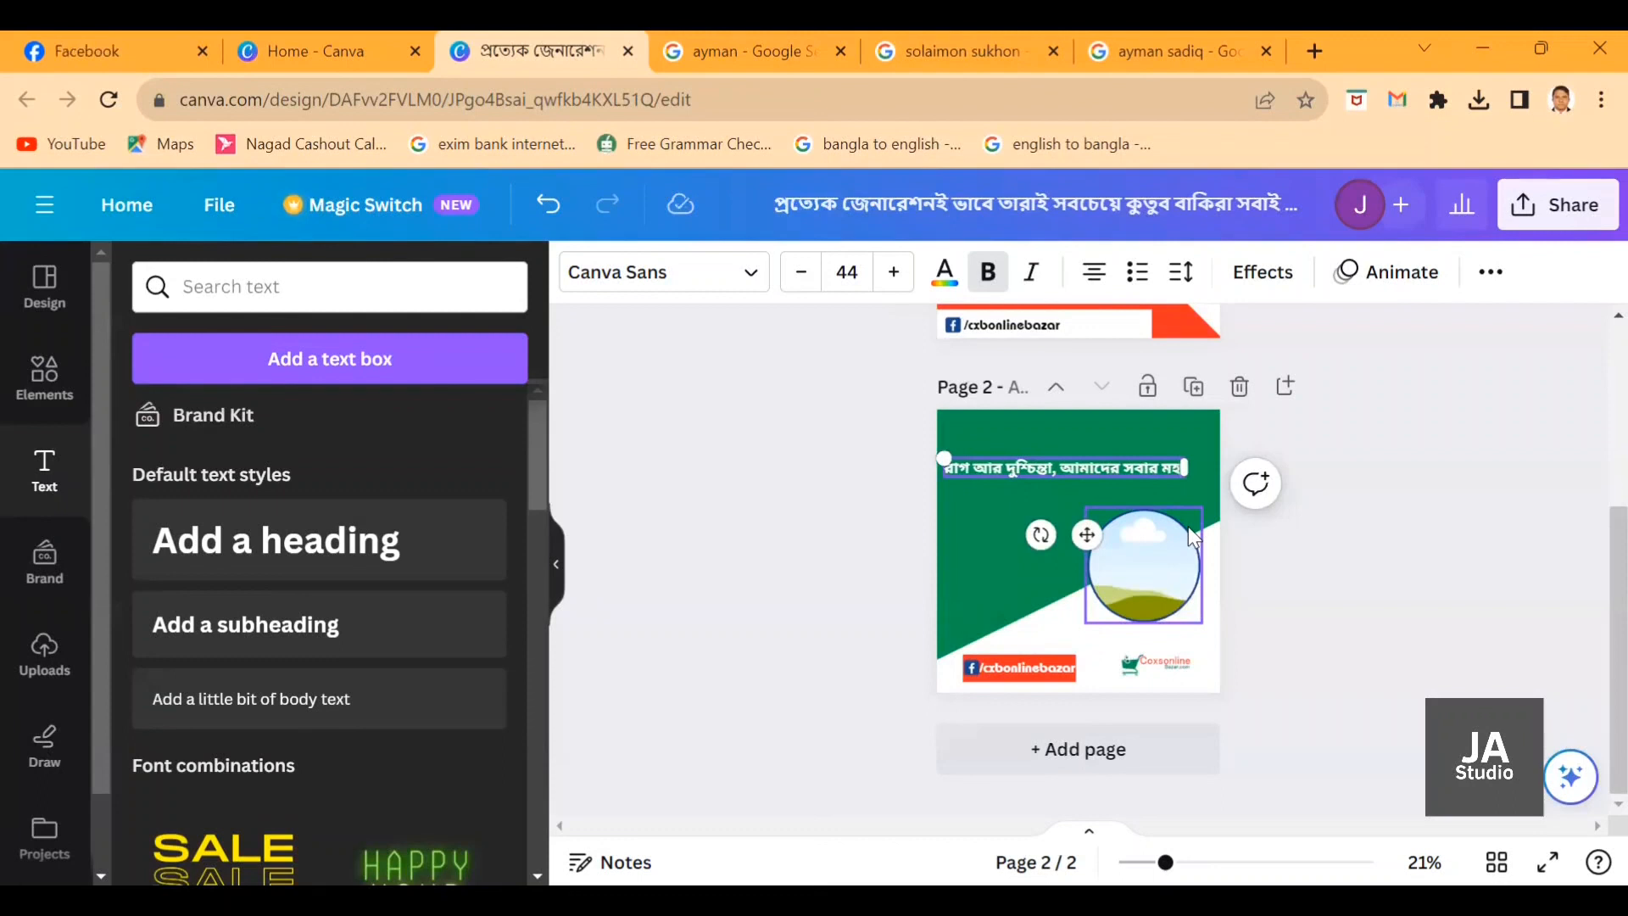
pyautogui.press('BackSpace')
pyautogui.write('োঃ')
pyautogui.press('BackSpace')
pyautogui.press('BackSpace')
pyautogui.press('BackSpace')
pyautogui.write('মধ্যে')
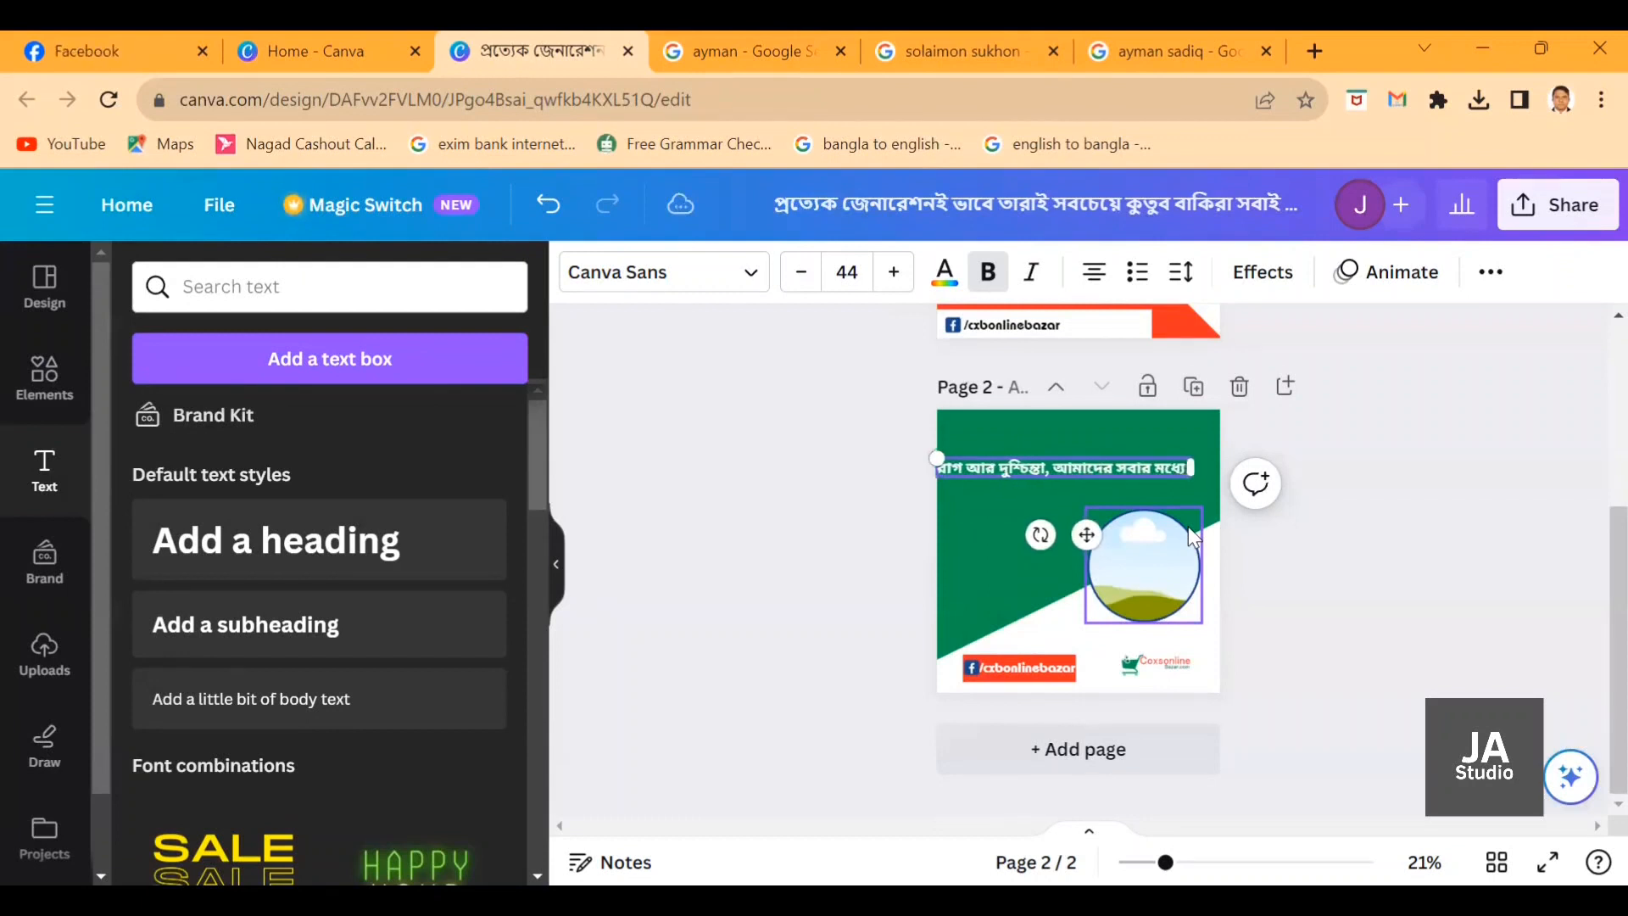
# Complete the quote on page 2 by appending "থাকা খুব কমন খারাপ অভ্যাস।".
pyautogui.write(' থাকা')
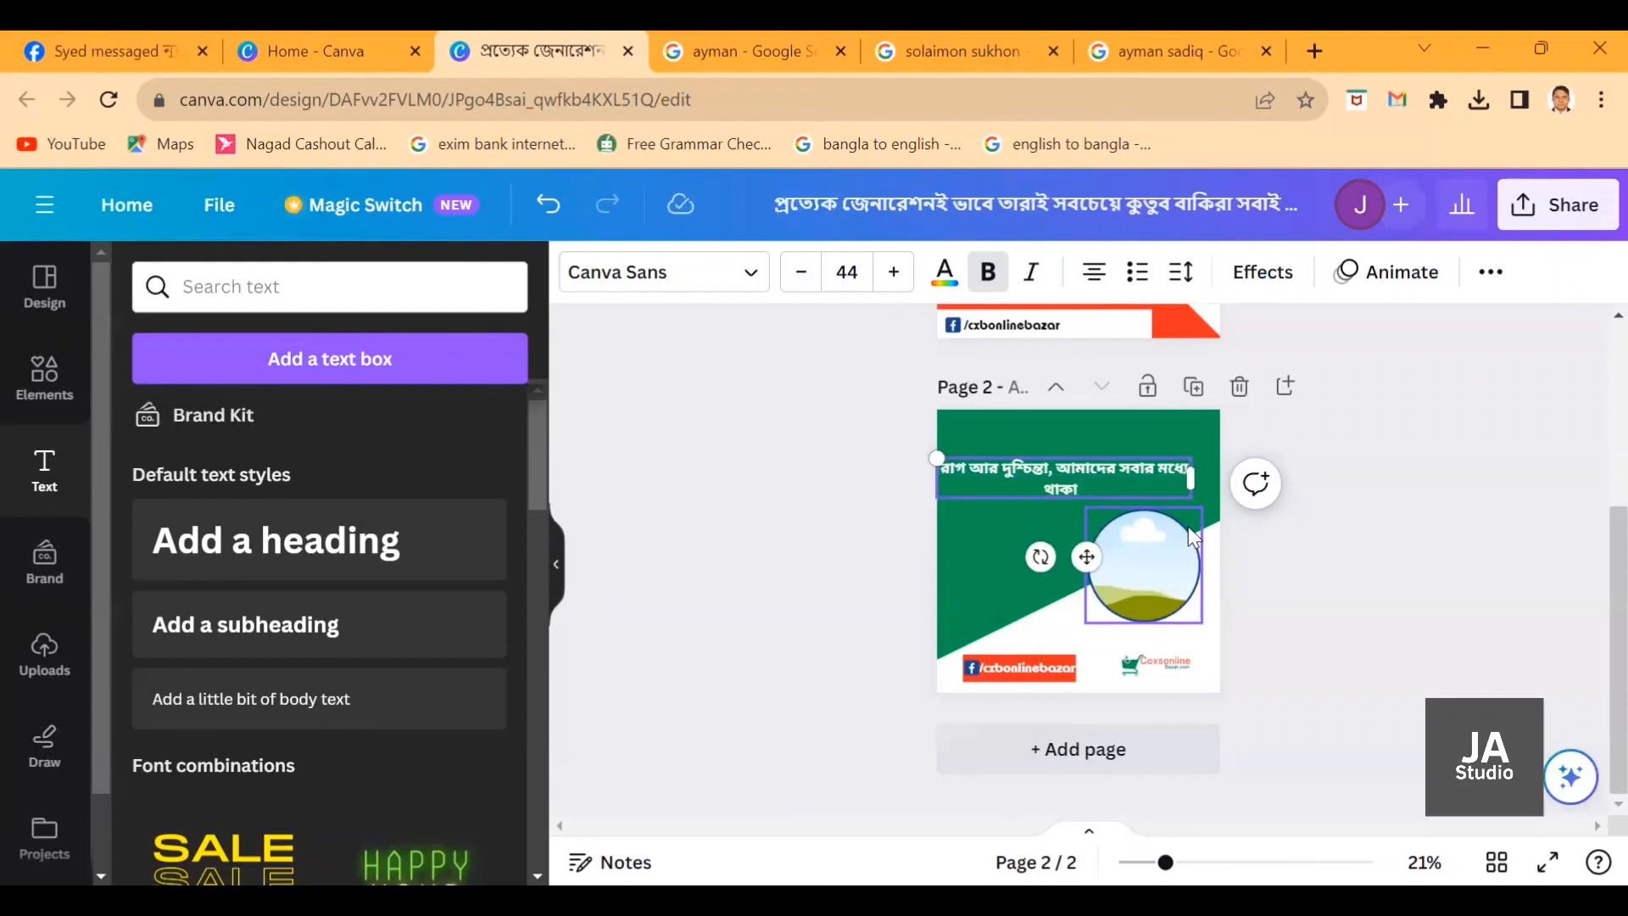
pyautogui.write(' ক')
pyautogui.write('খুব ক')
pyautogui.write('মন')
pyautogui.write(' ক')
pyautogui.write('খারাপ')
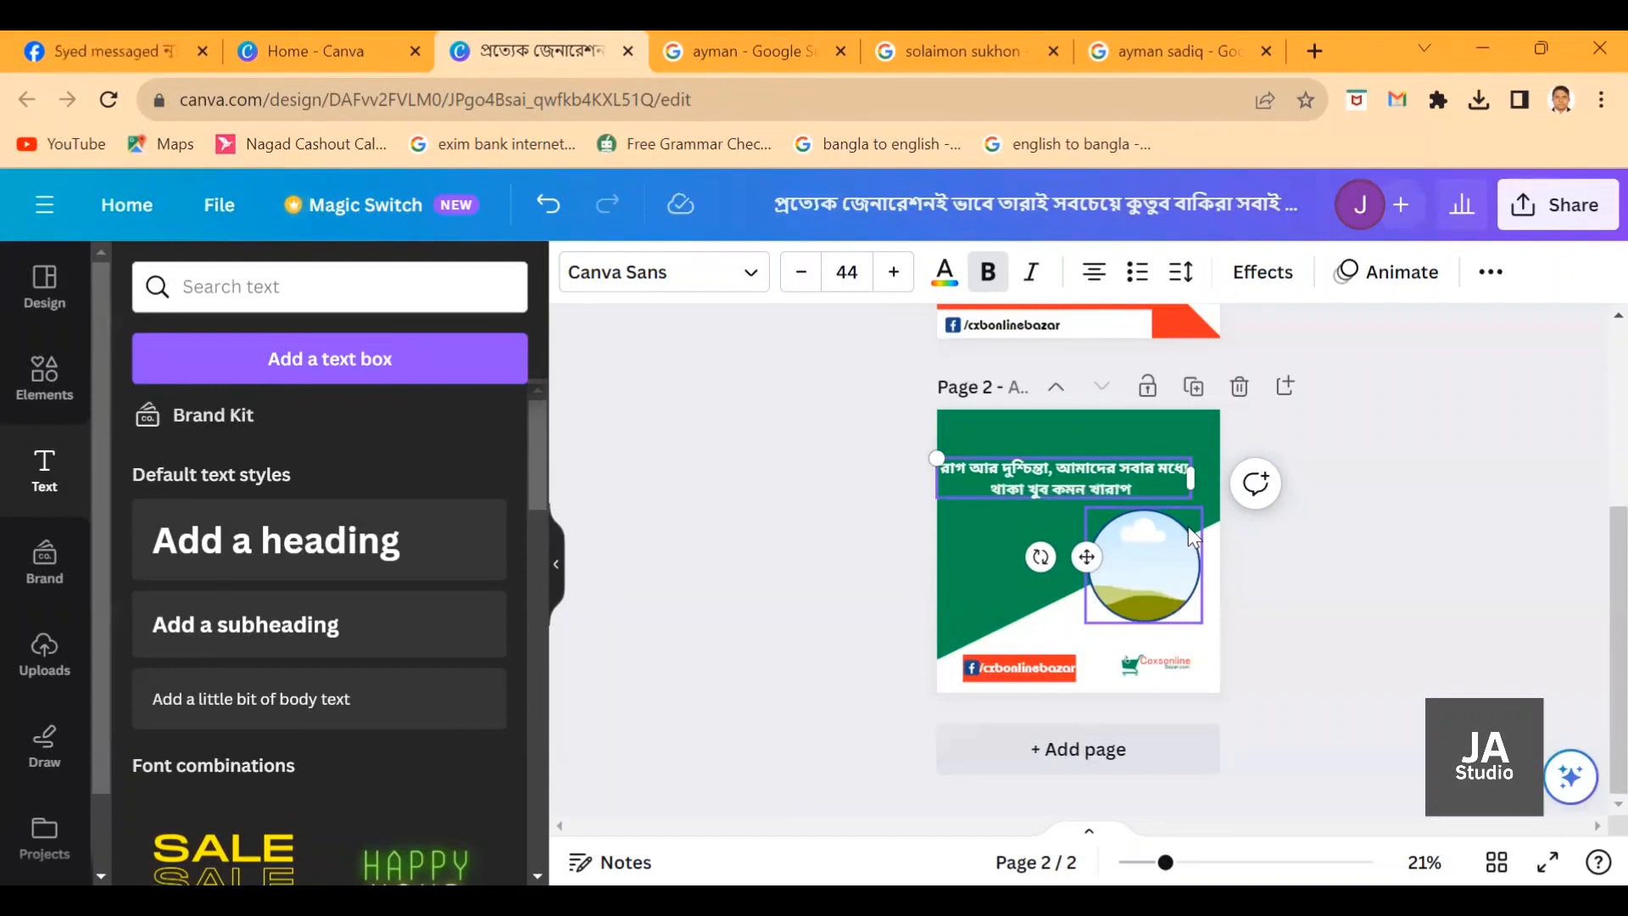
pyautogui.write(' ভ')
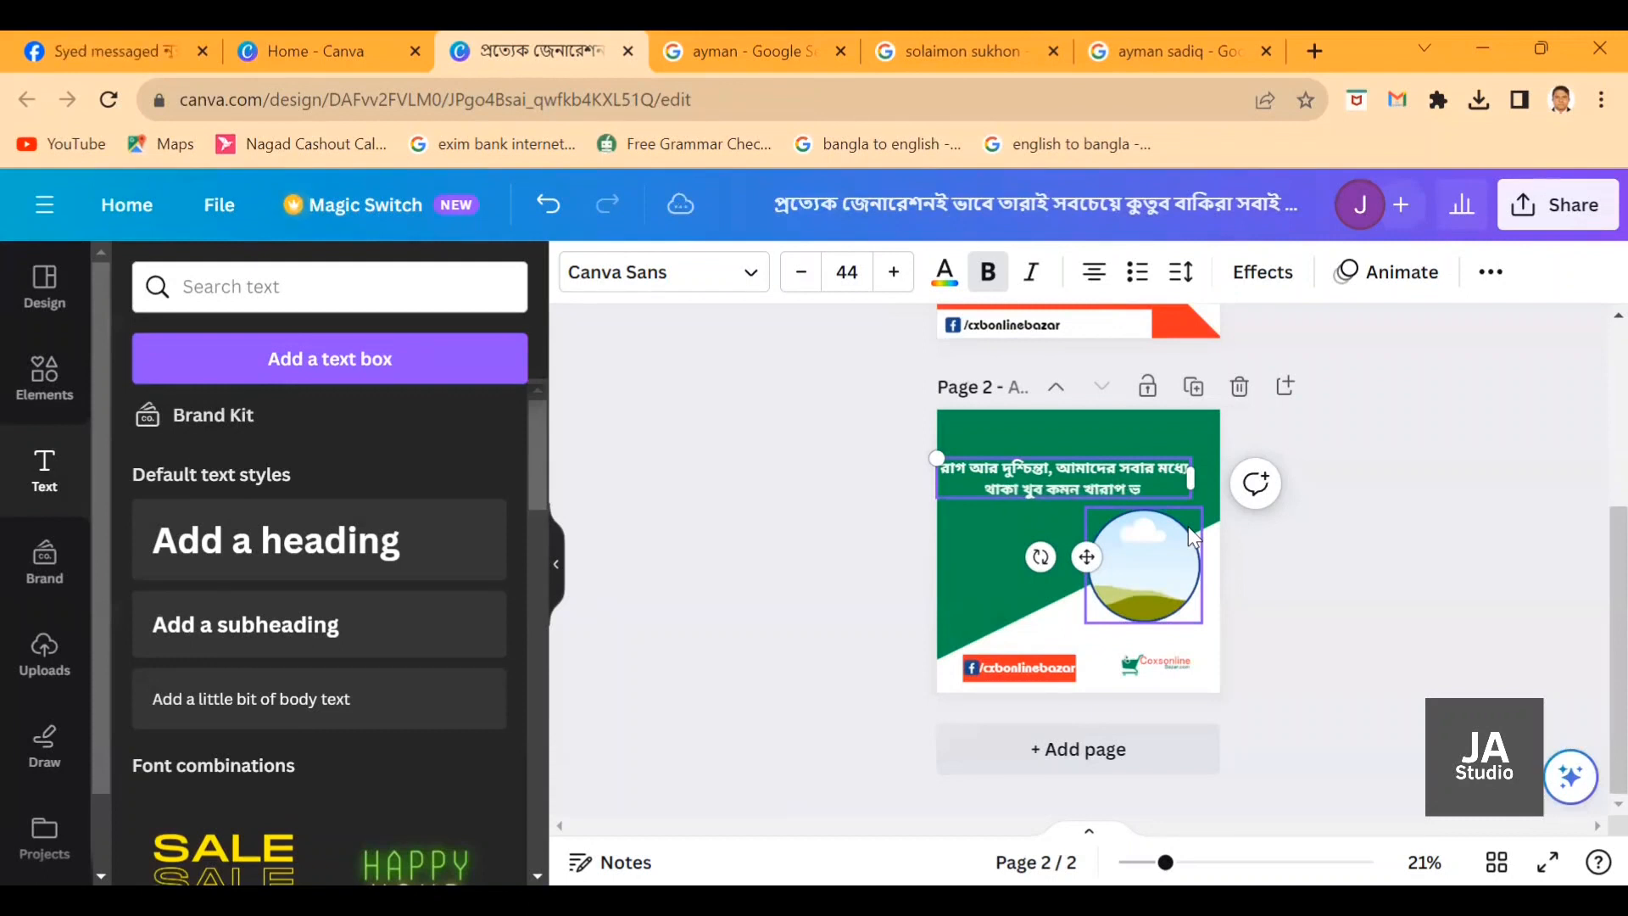
pyautogui.write('ভ্যাস')
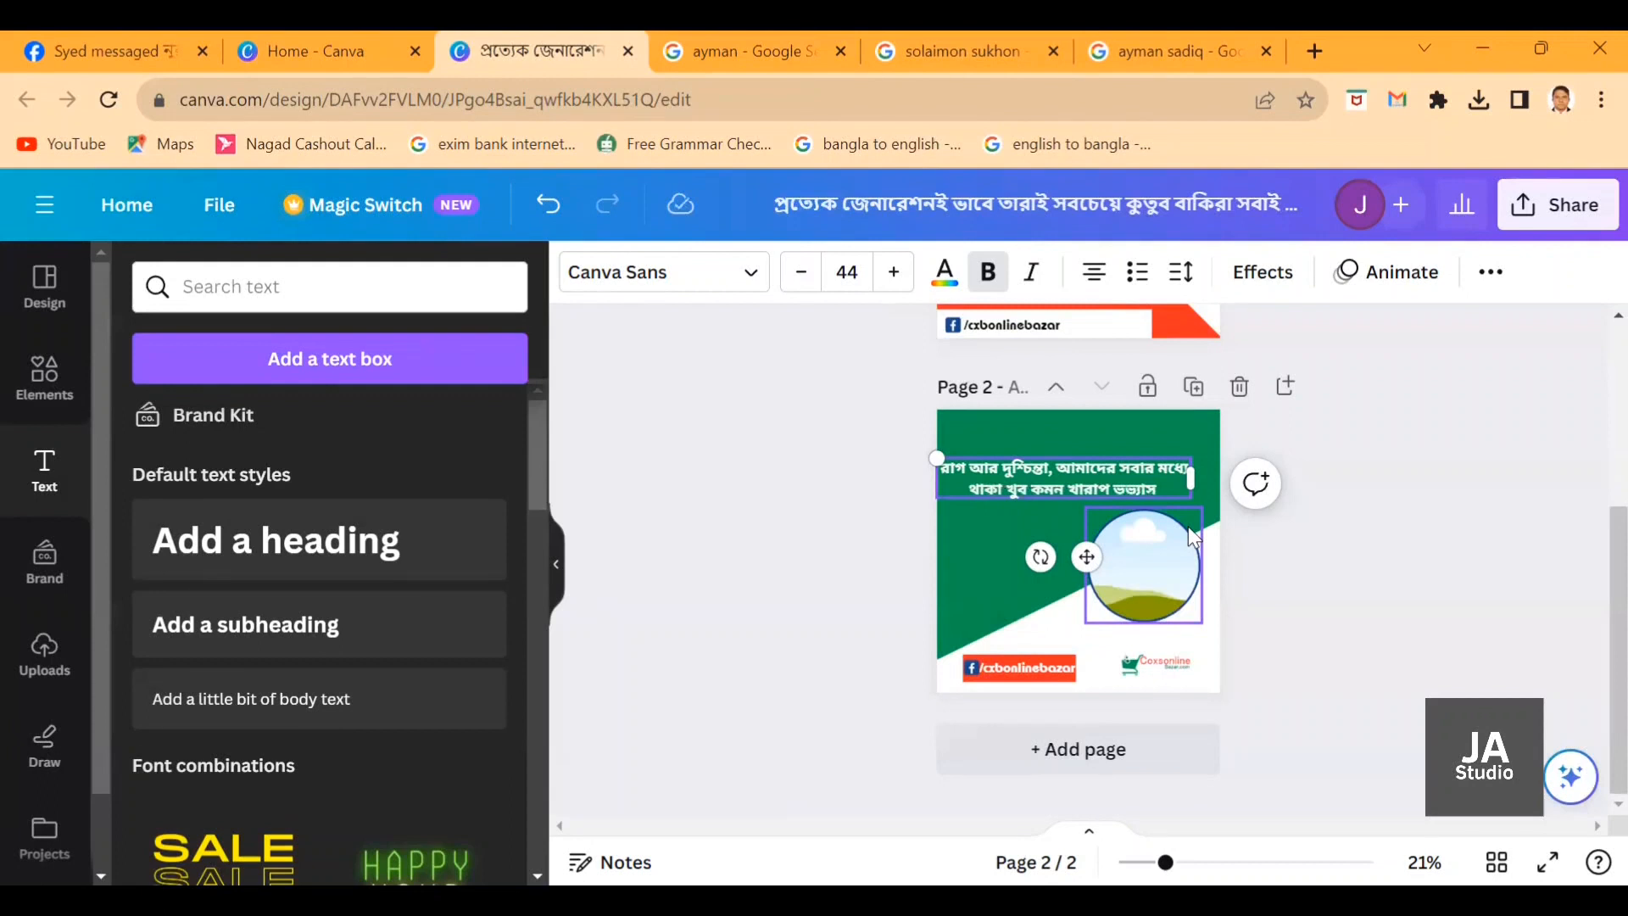
pyautogui.press('BackSpace')
pyautogui.write('অ')
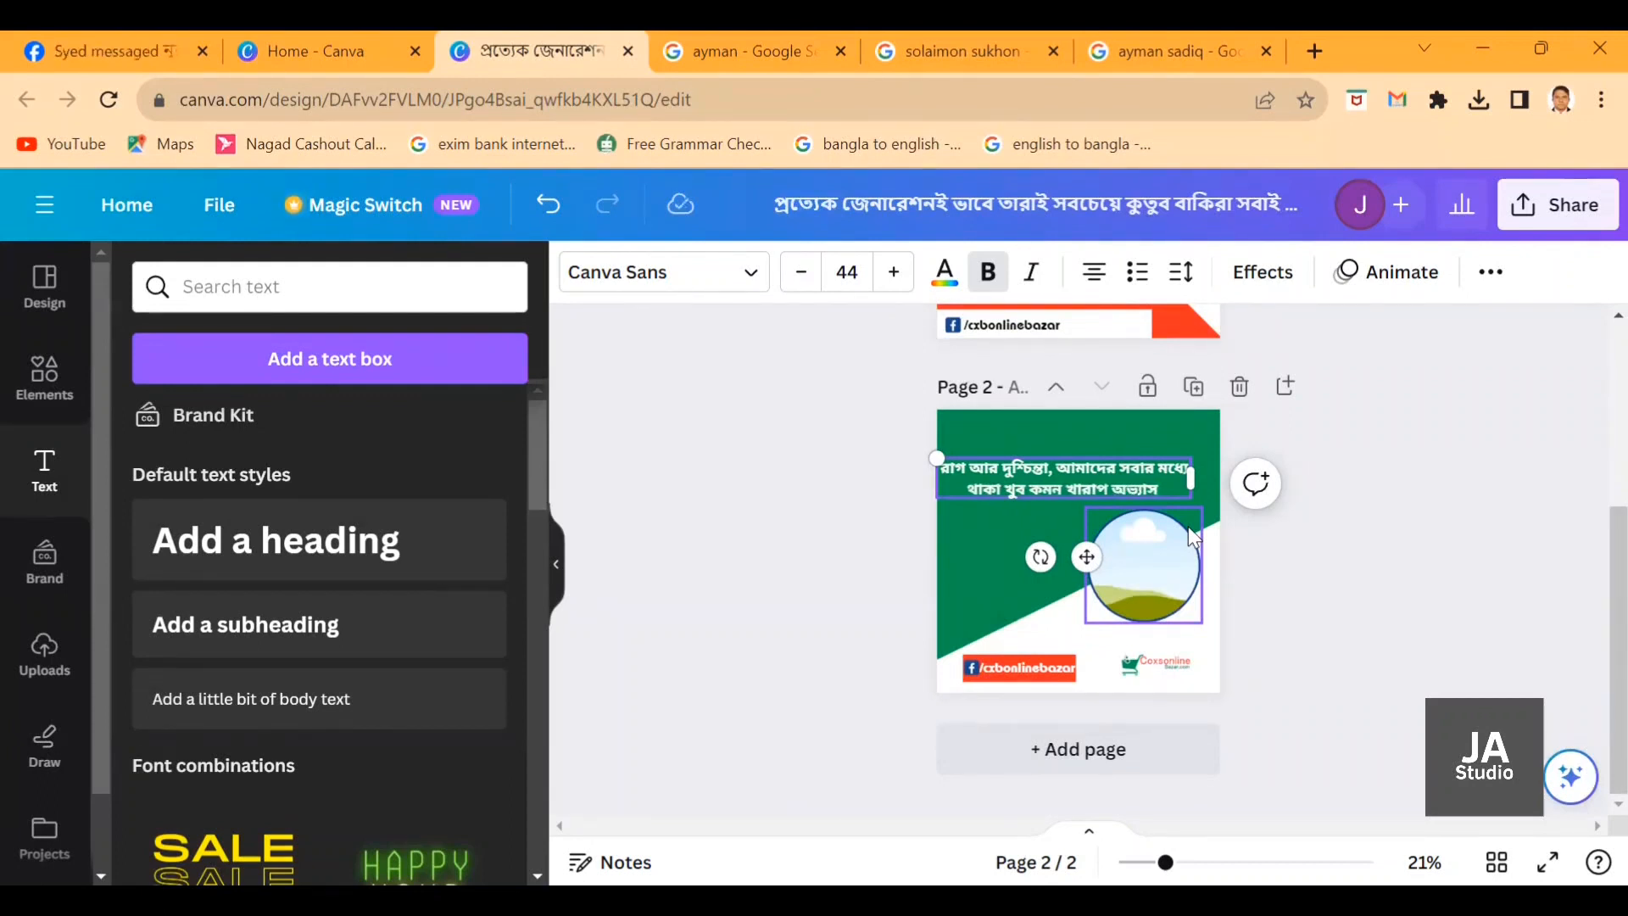
pyautogui.write('।')
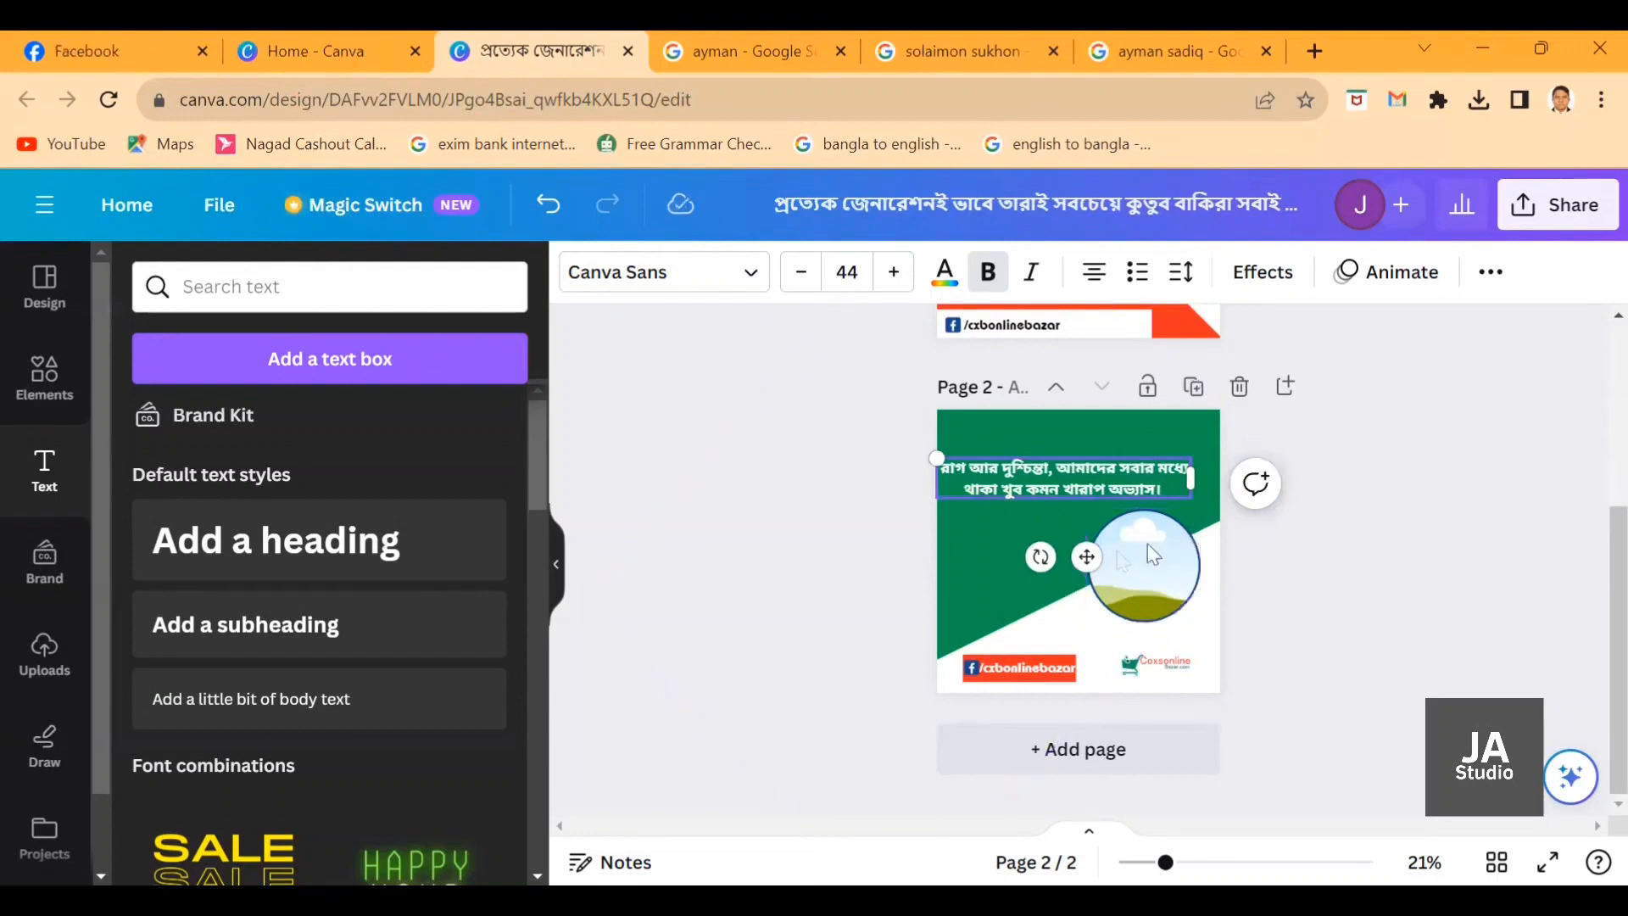
# Move the quote slightly up and to the right within the green area and set its font to SolaimanLipi.
pyautogui.click(848, 565)
pyautogui.moveTo(1050, 490); pyautogui.dragTo(1069, 477)
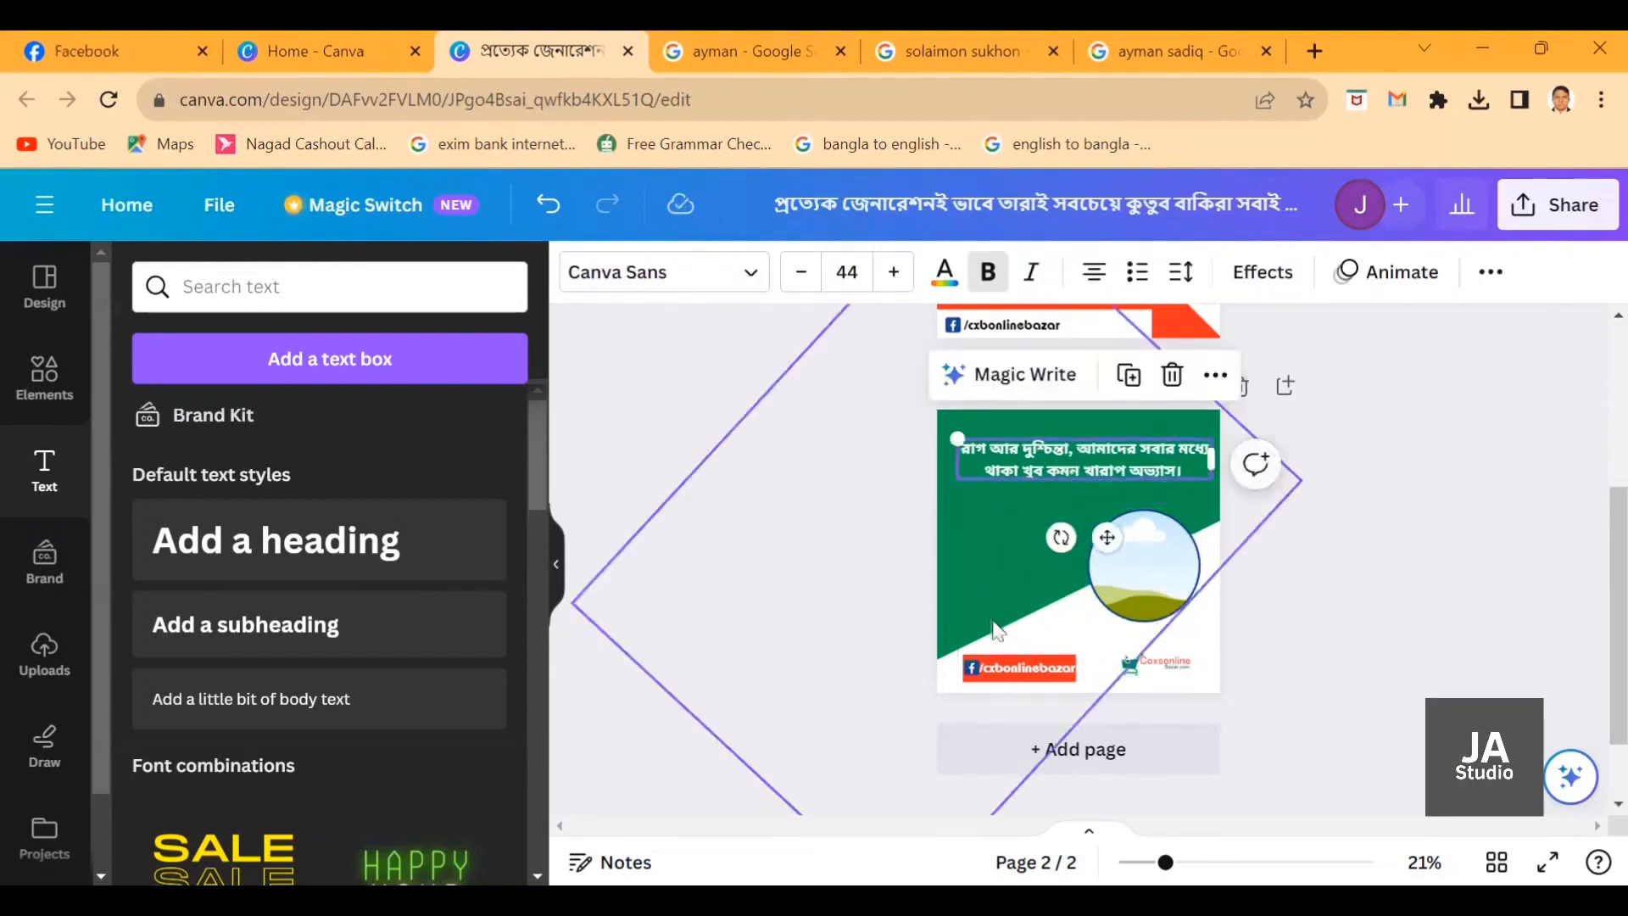
pyautogui.click(831, 547)
pyautogui.click(1050, 461)
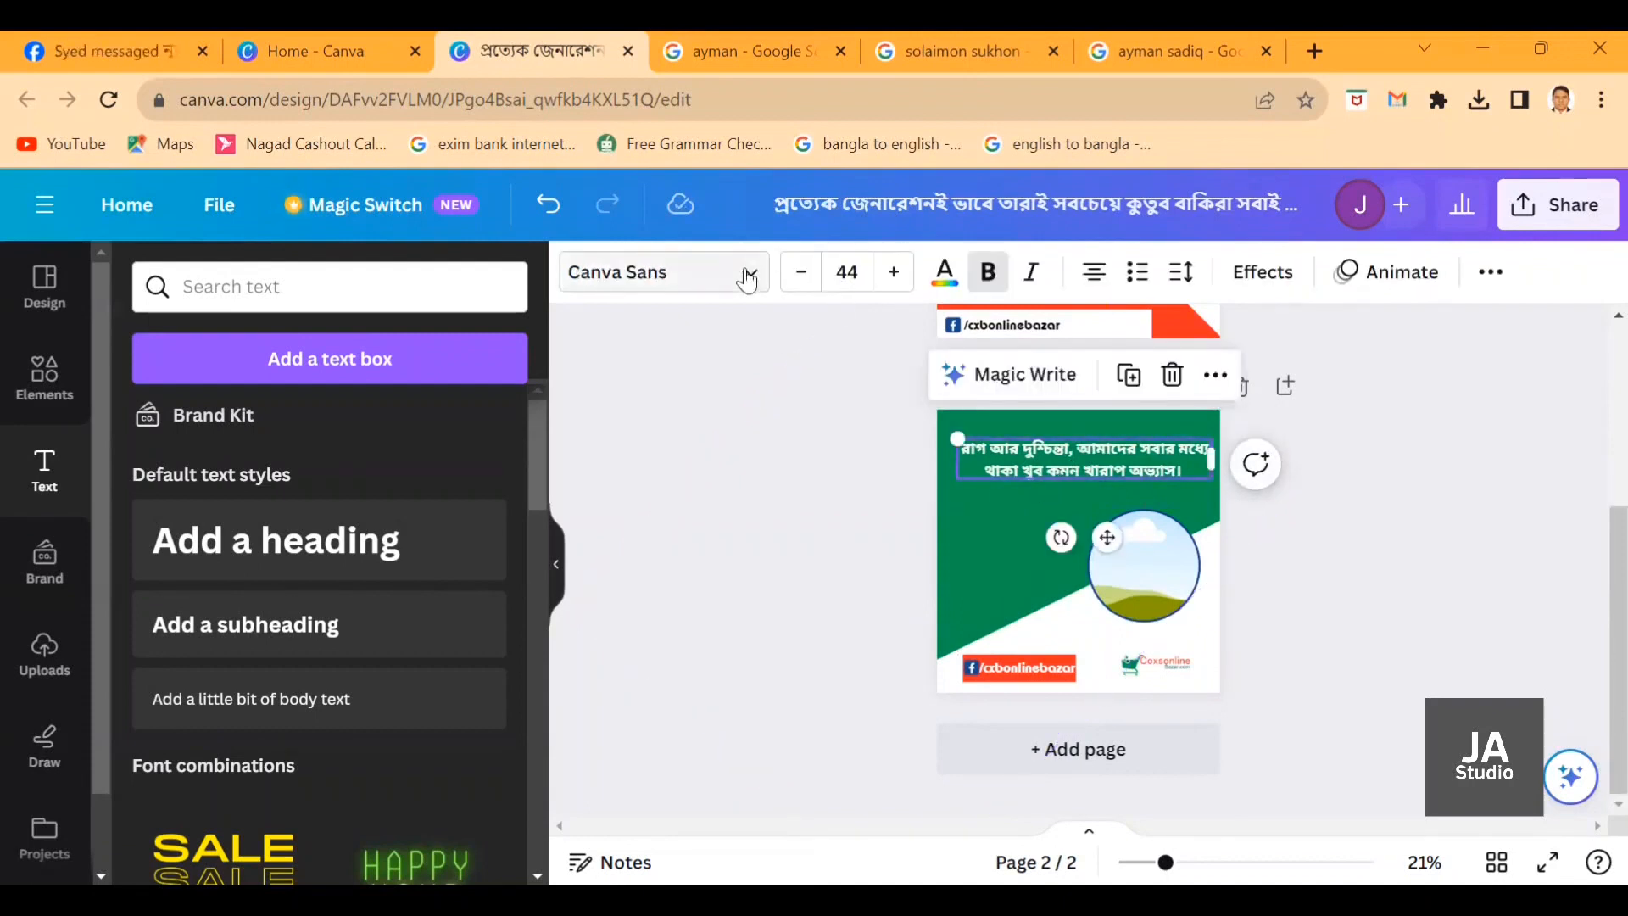
pyautogui.click(747, 276)
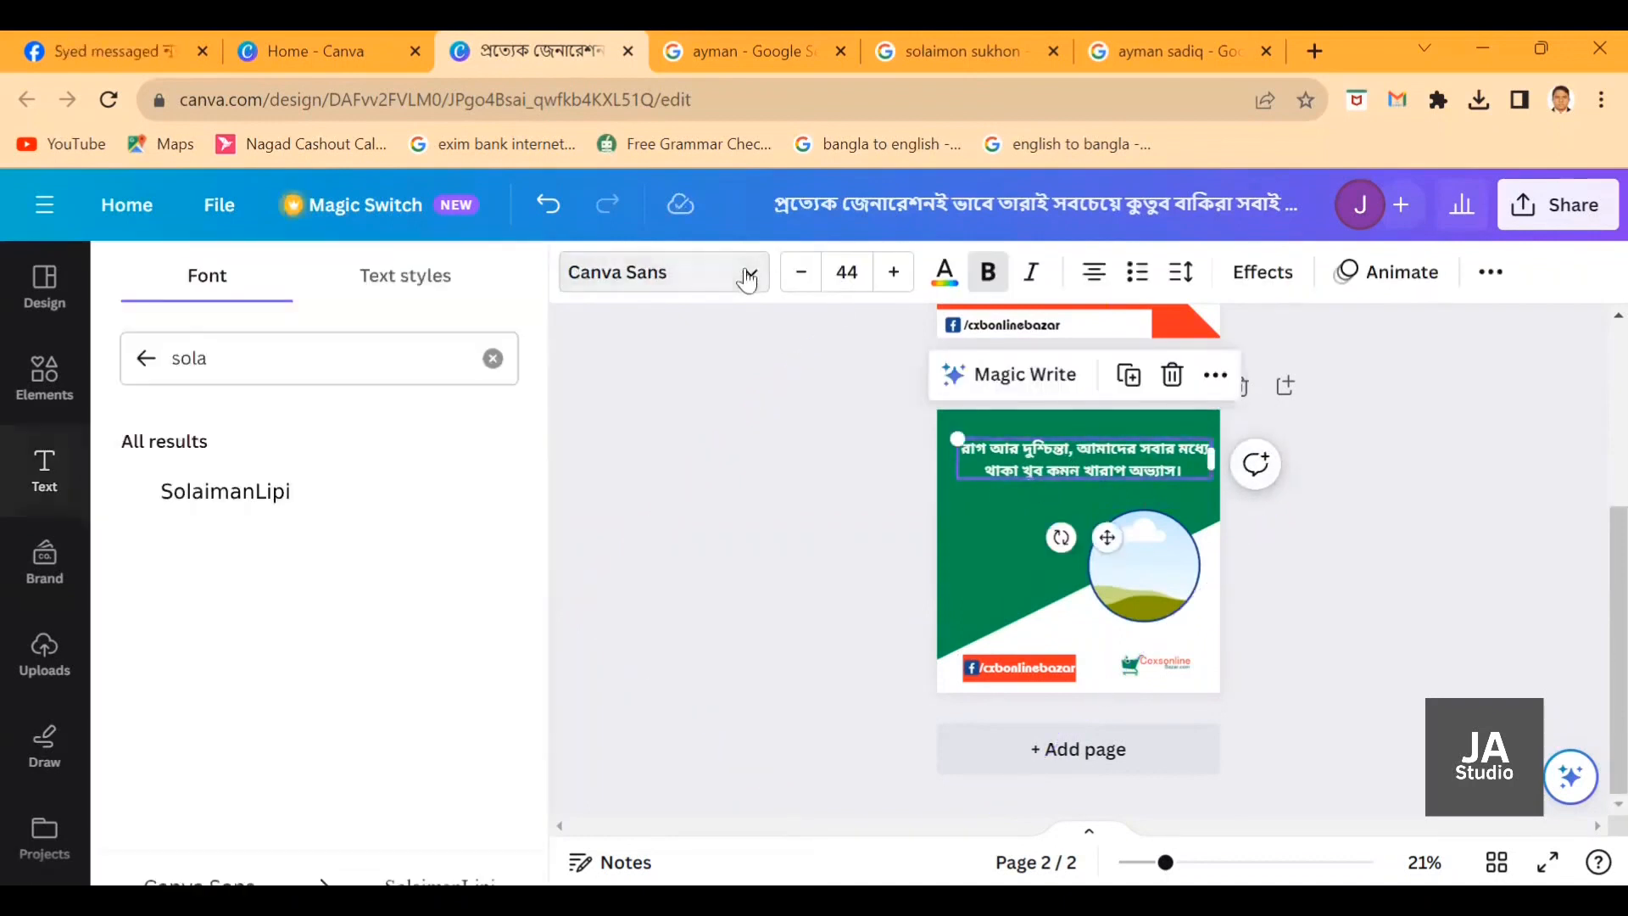
pyautogui.click(242, 491)
pyautogui.click(1050, 454)
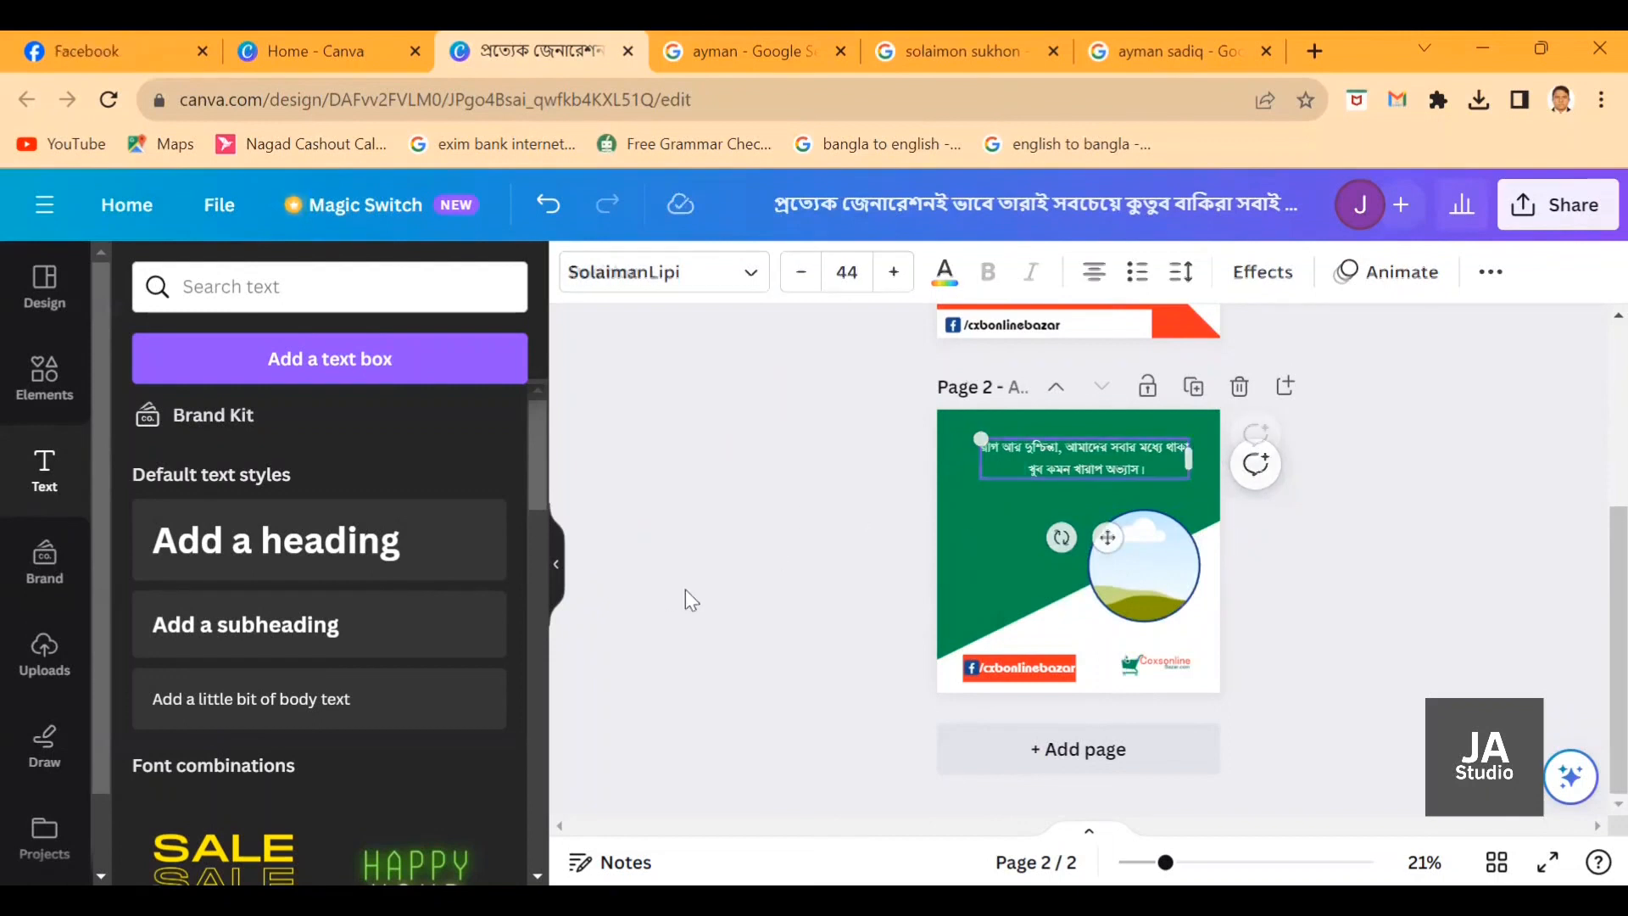
# Increase the font size of page 2's Bengali quote to 51.
pyautogui.click(1043, 601)
pyautogui.click(1061, 462)
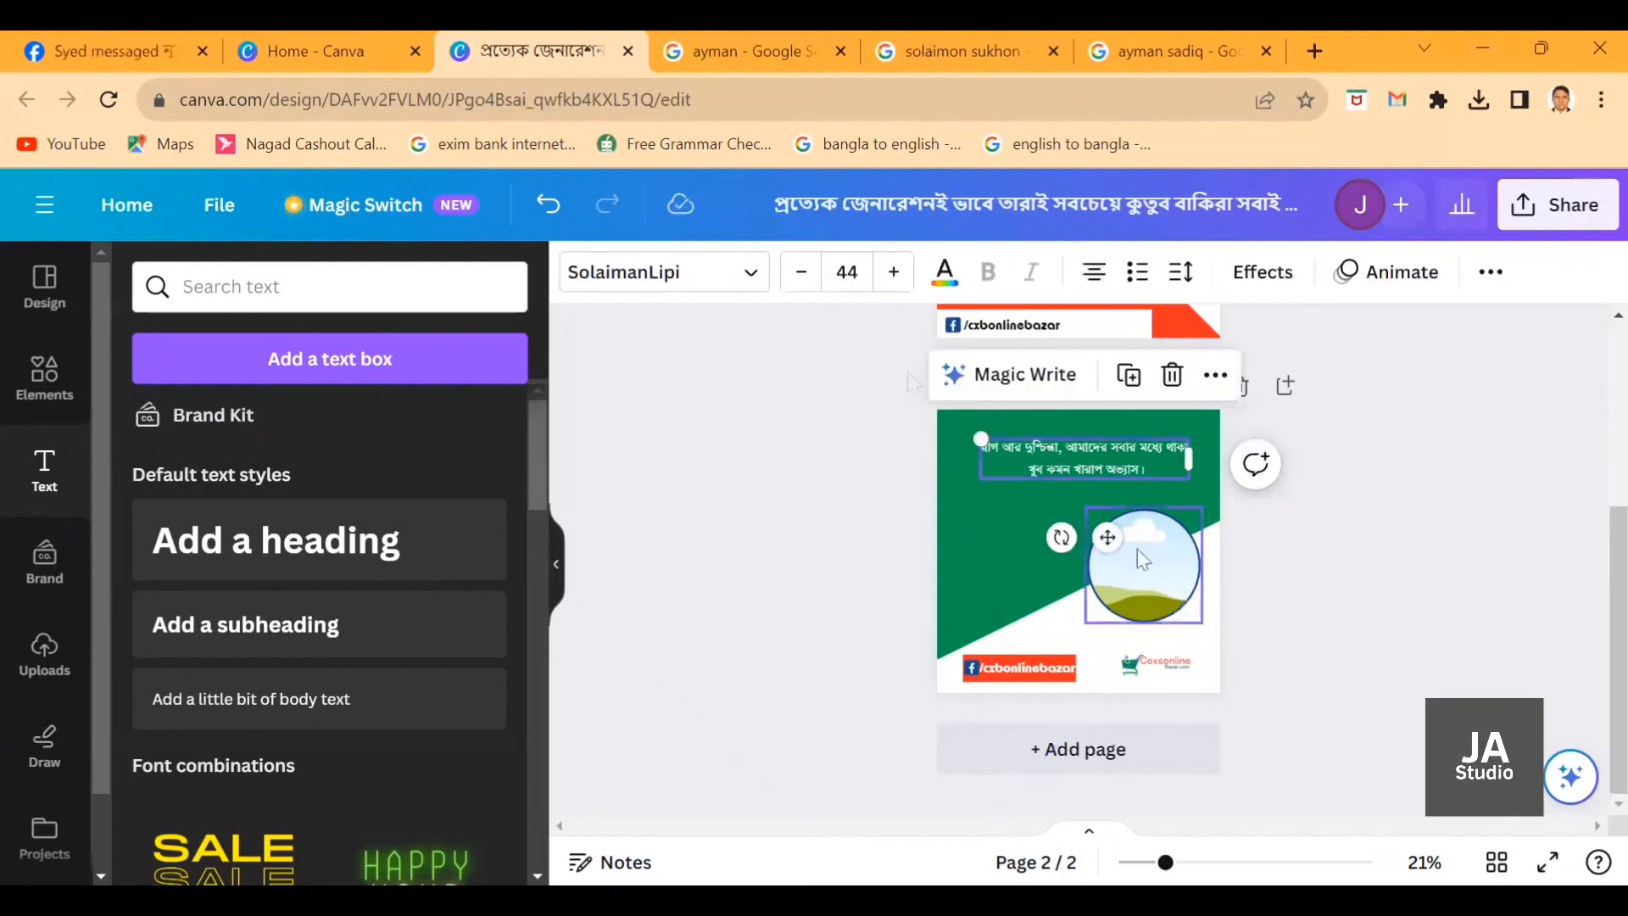
pyautogui.click(894, 271)
pyautogui.click(893, 272)
pyautogui.click(893, 271)
pyautogui.click(893, 272)
pyautogui.click(893, 272)
pyautogui.click(894, 271)
pyautogui.click(894, 272)
# Change the blue border colour of page 2's round photo frame to white.
pyautogui.moveTo(1166, 862); pyautogui.dragTo(1202, 862)
pyautogui.scroll(-2, 1594, 519)
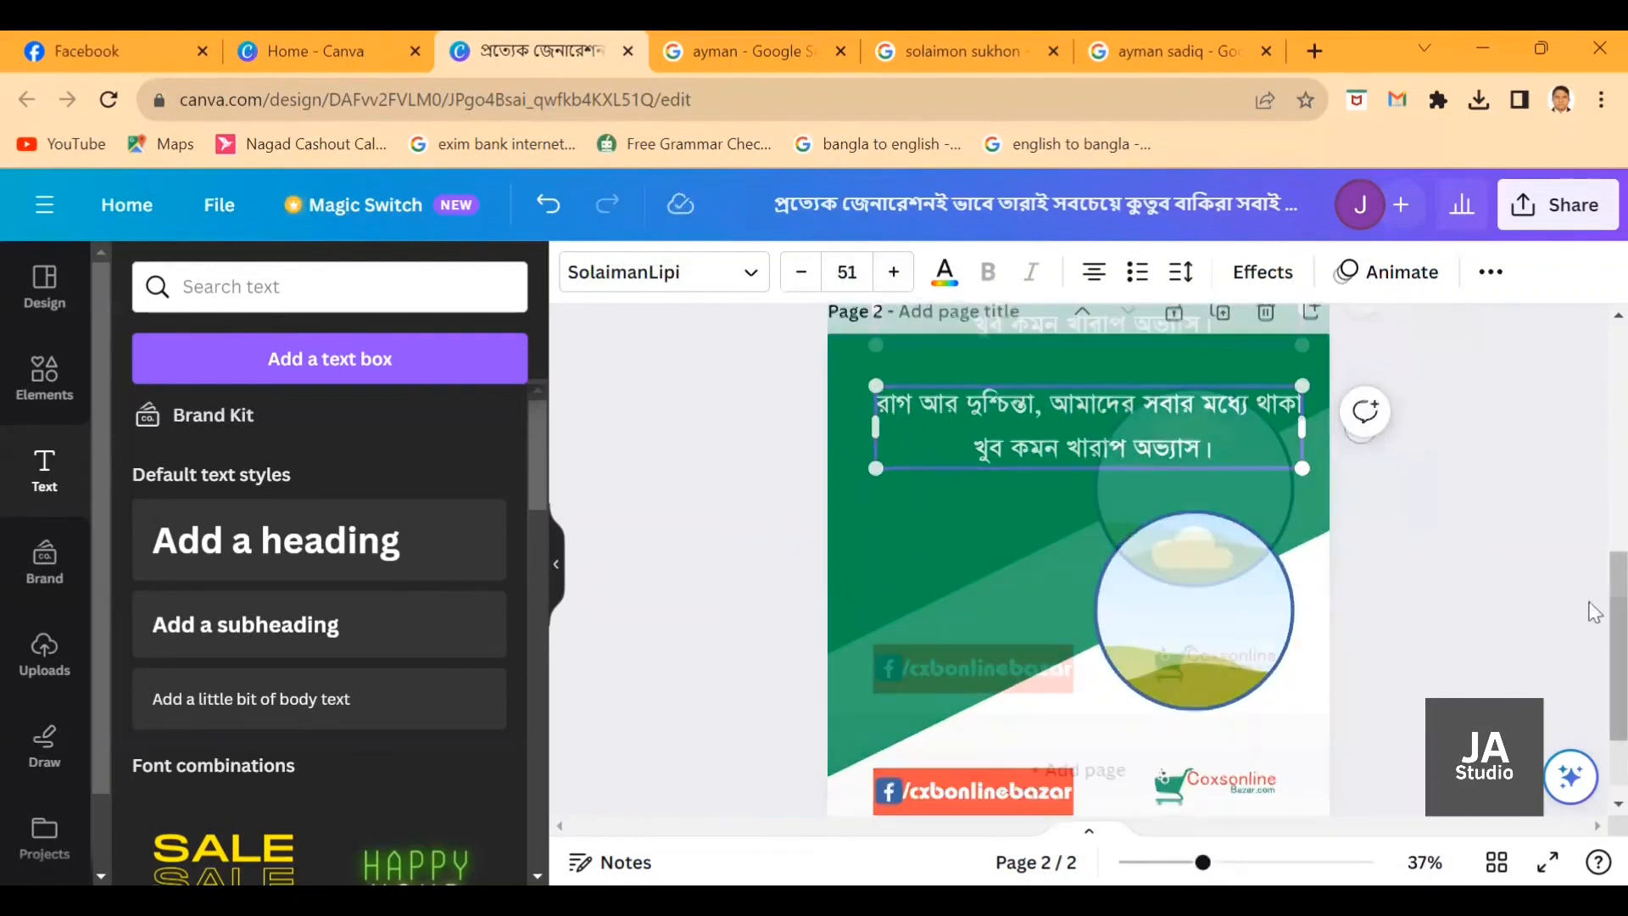
pyautogui.click(1215, 551)
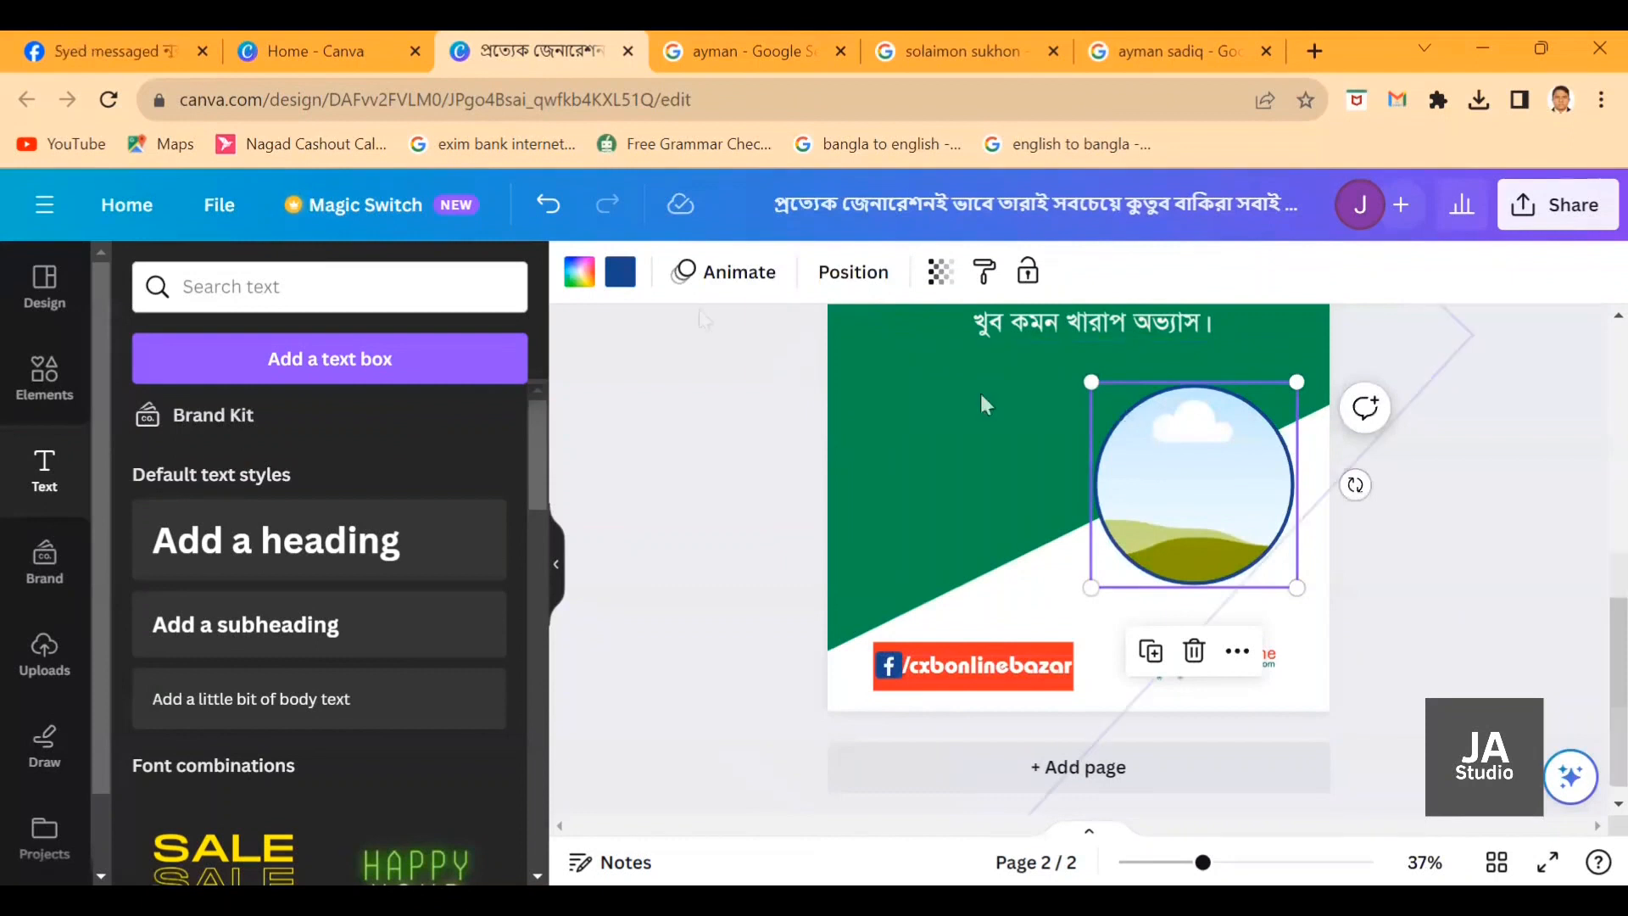
pyautogui.click(620, 271)
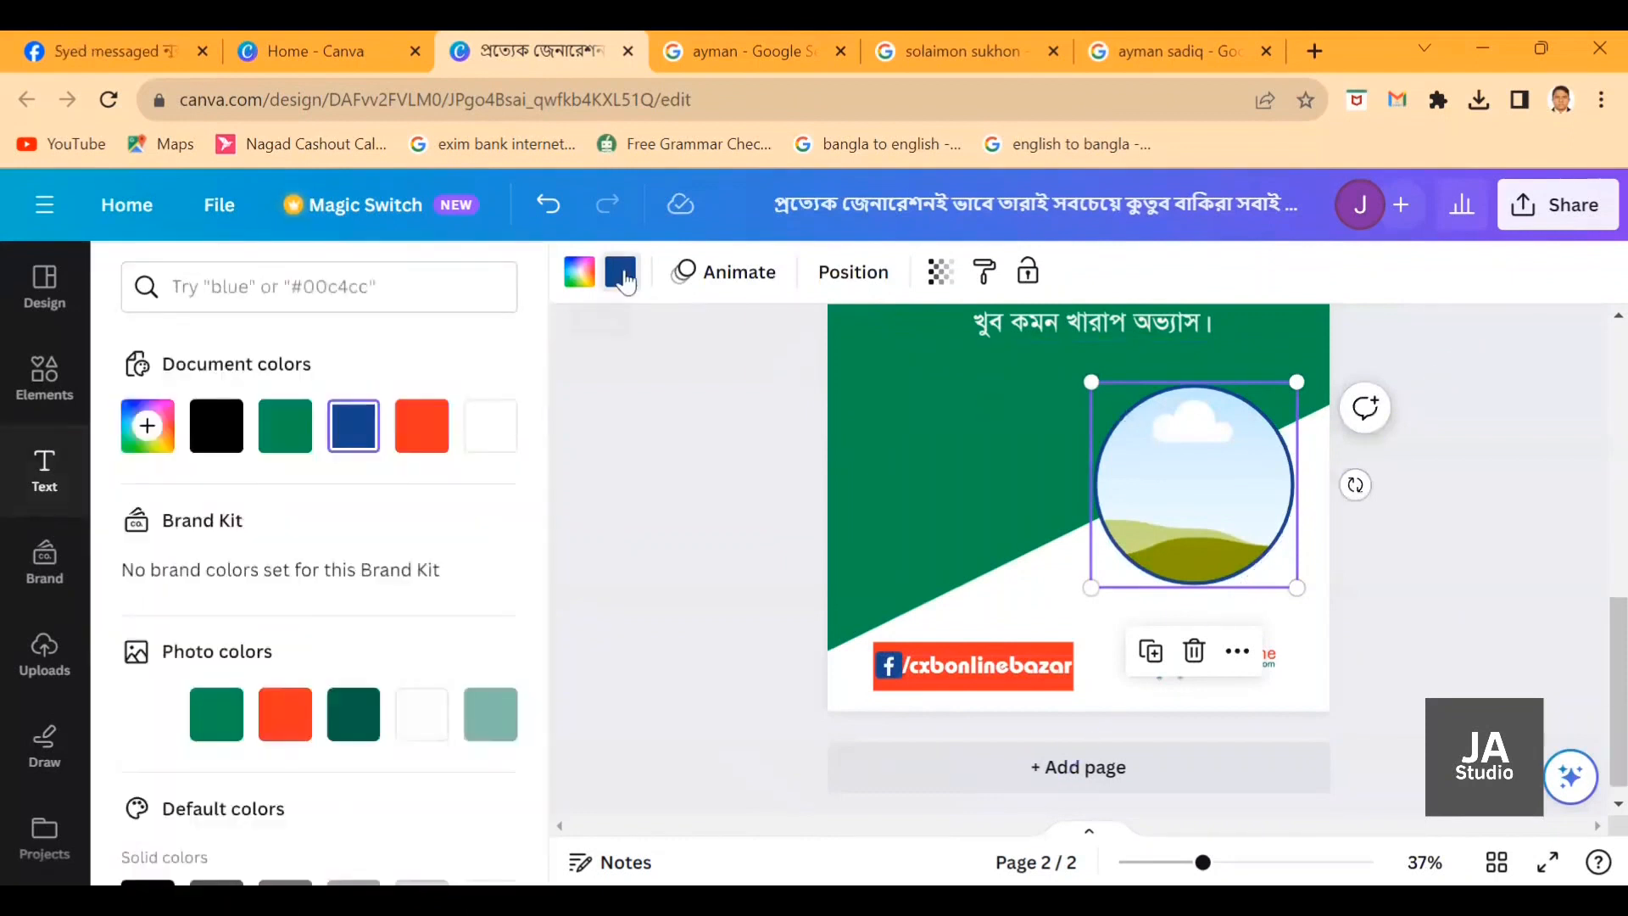
pyautogui.click(503, 428)
pyautogui.click(744, 556)
# Enlarge the Coxsonline Bazar logo on page 2 slightly and align it with the orange-red handle bar.
pyautogui.scroll(4, 1250, 611)
pyautogui.scroll(-4, 1251, 610)
pyautogui.click(1254, 678)
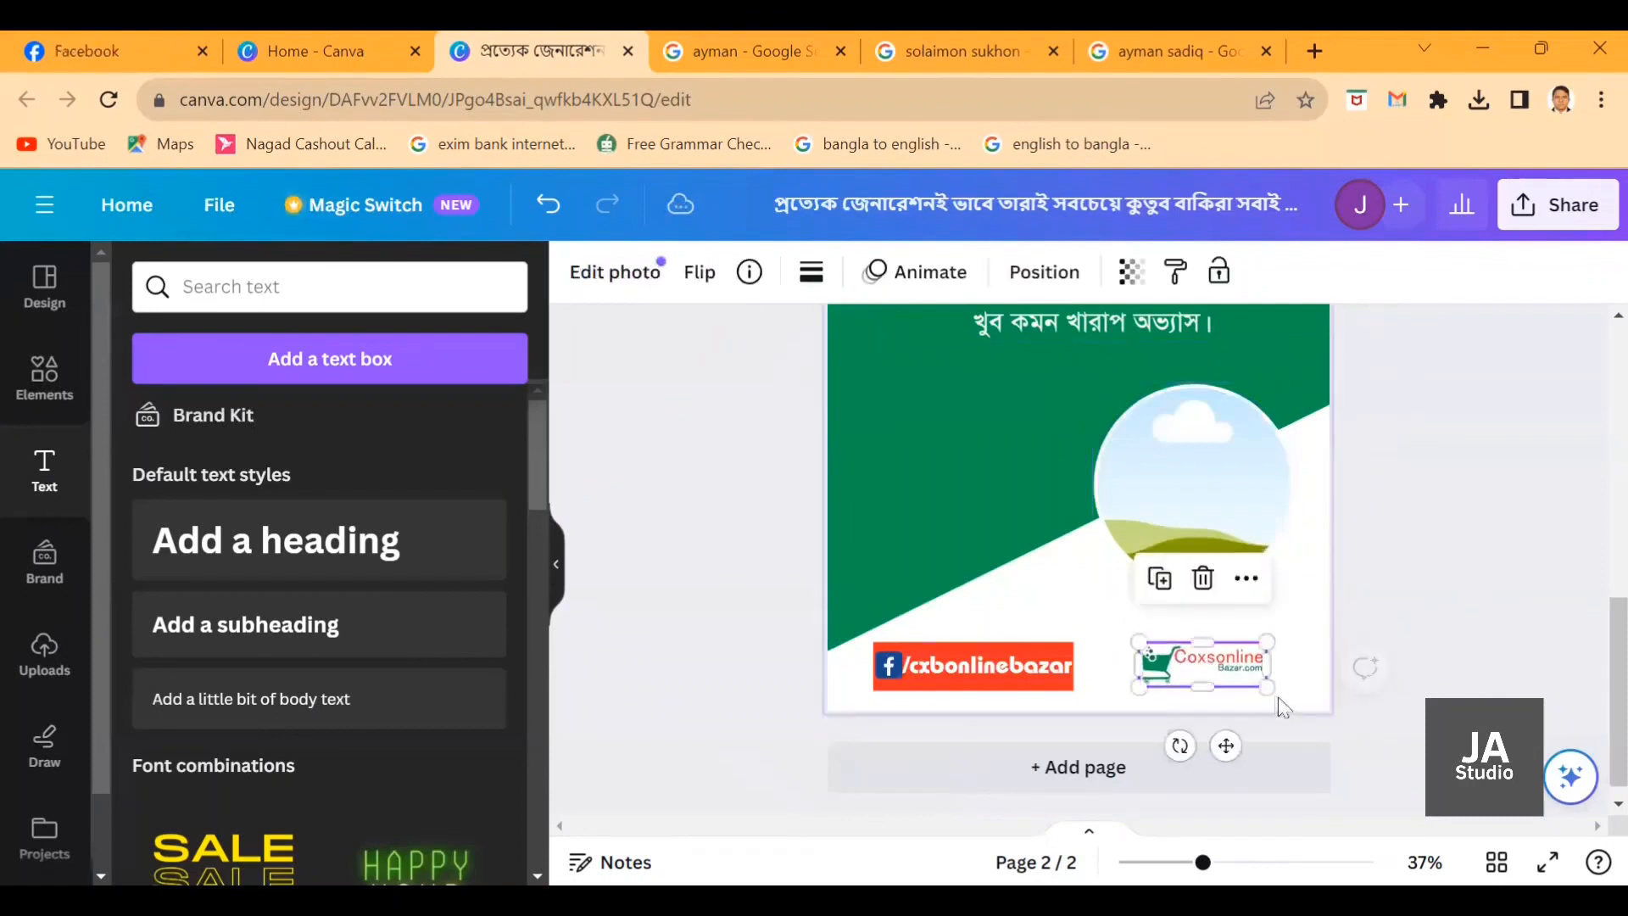
pyautogui.moveTo(1267, 687); pyautogui.dragTo(1301, 698)
pyautogui.moveTo(1175, 675); pyautogui.dragTo(1172, 667)
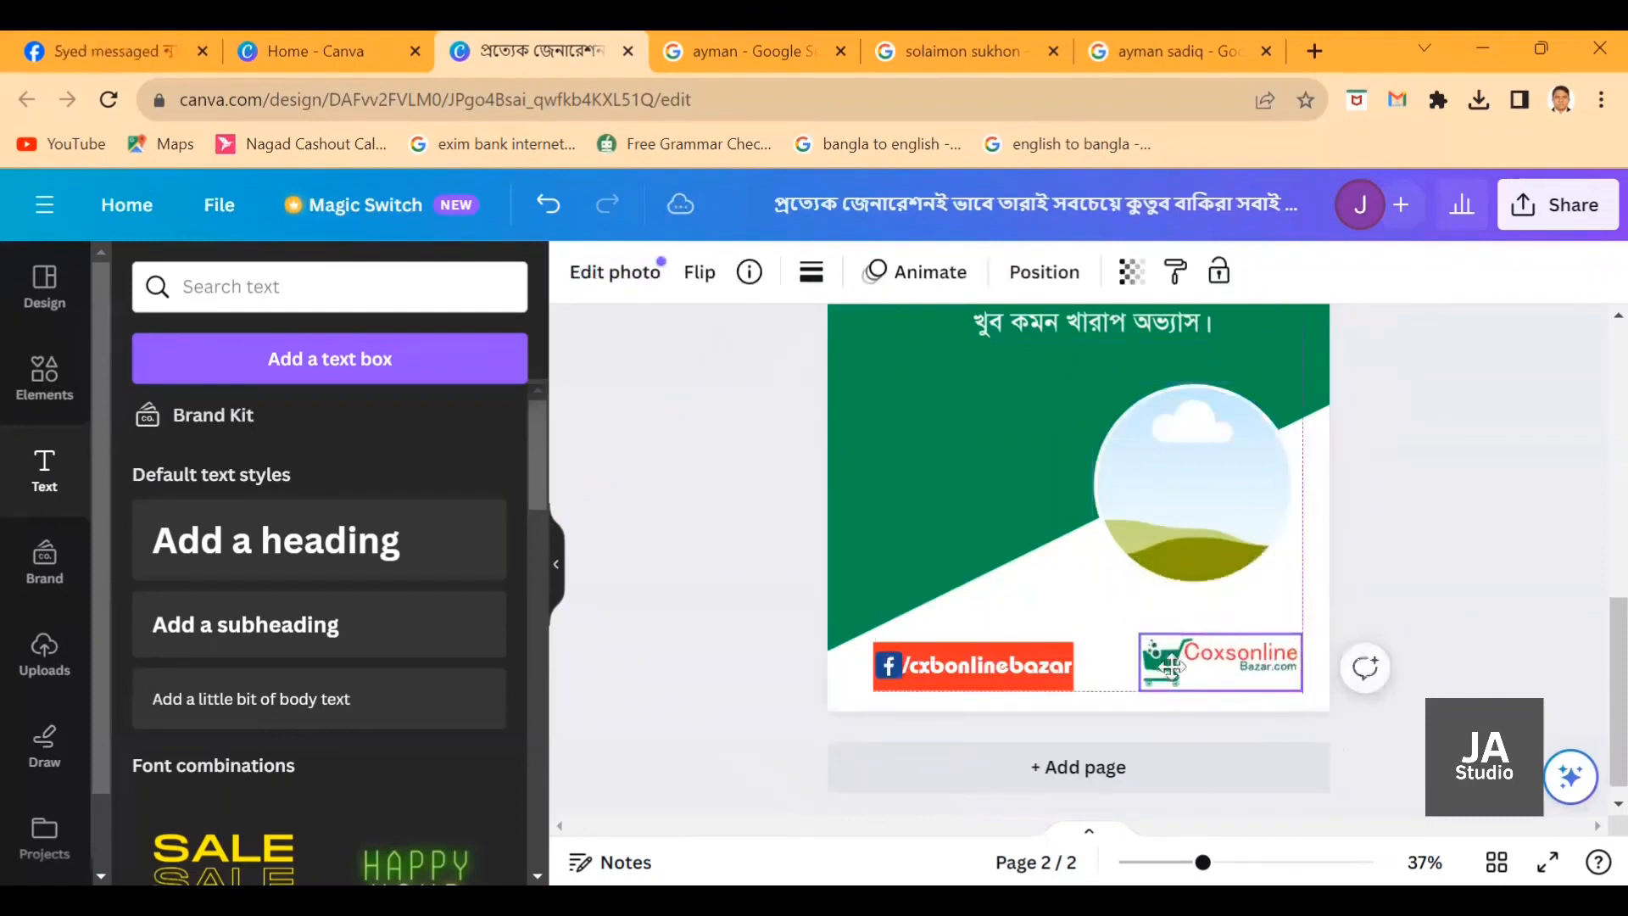
pyautogui.scroll(3, 1464, 614)
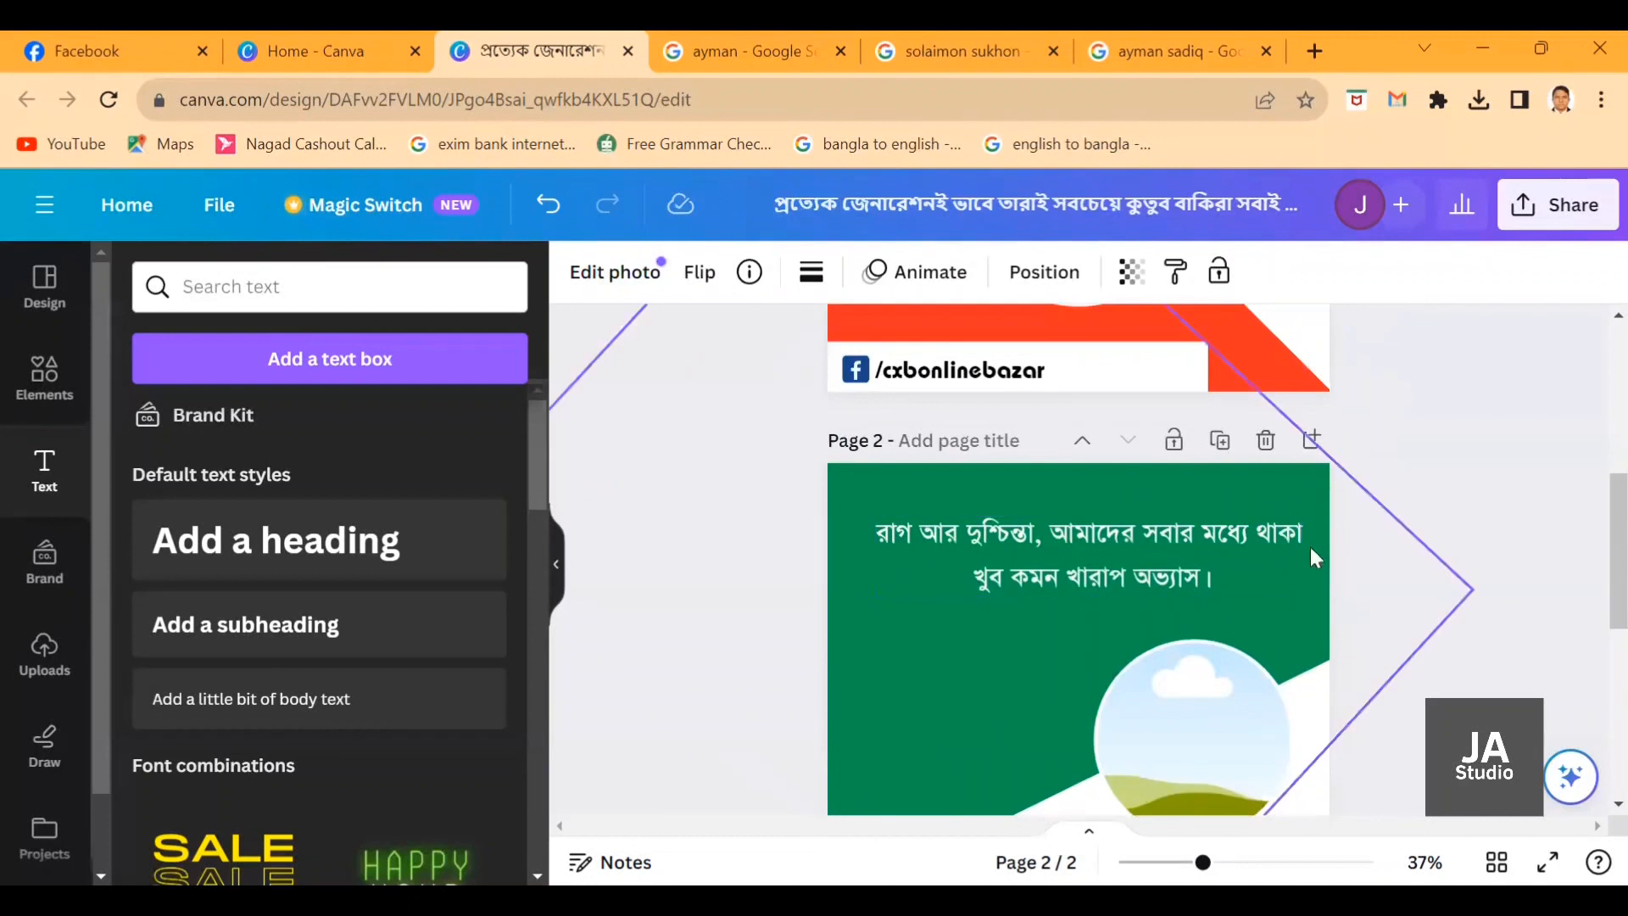
pyautogui.scroll(-3, 848, 754)
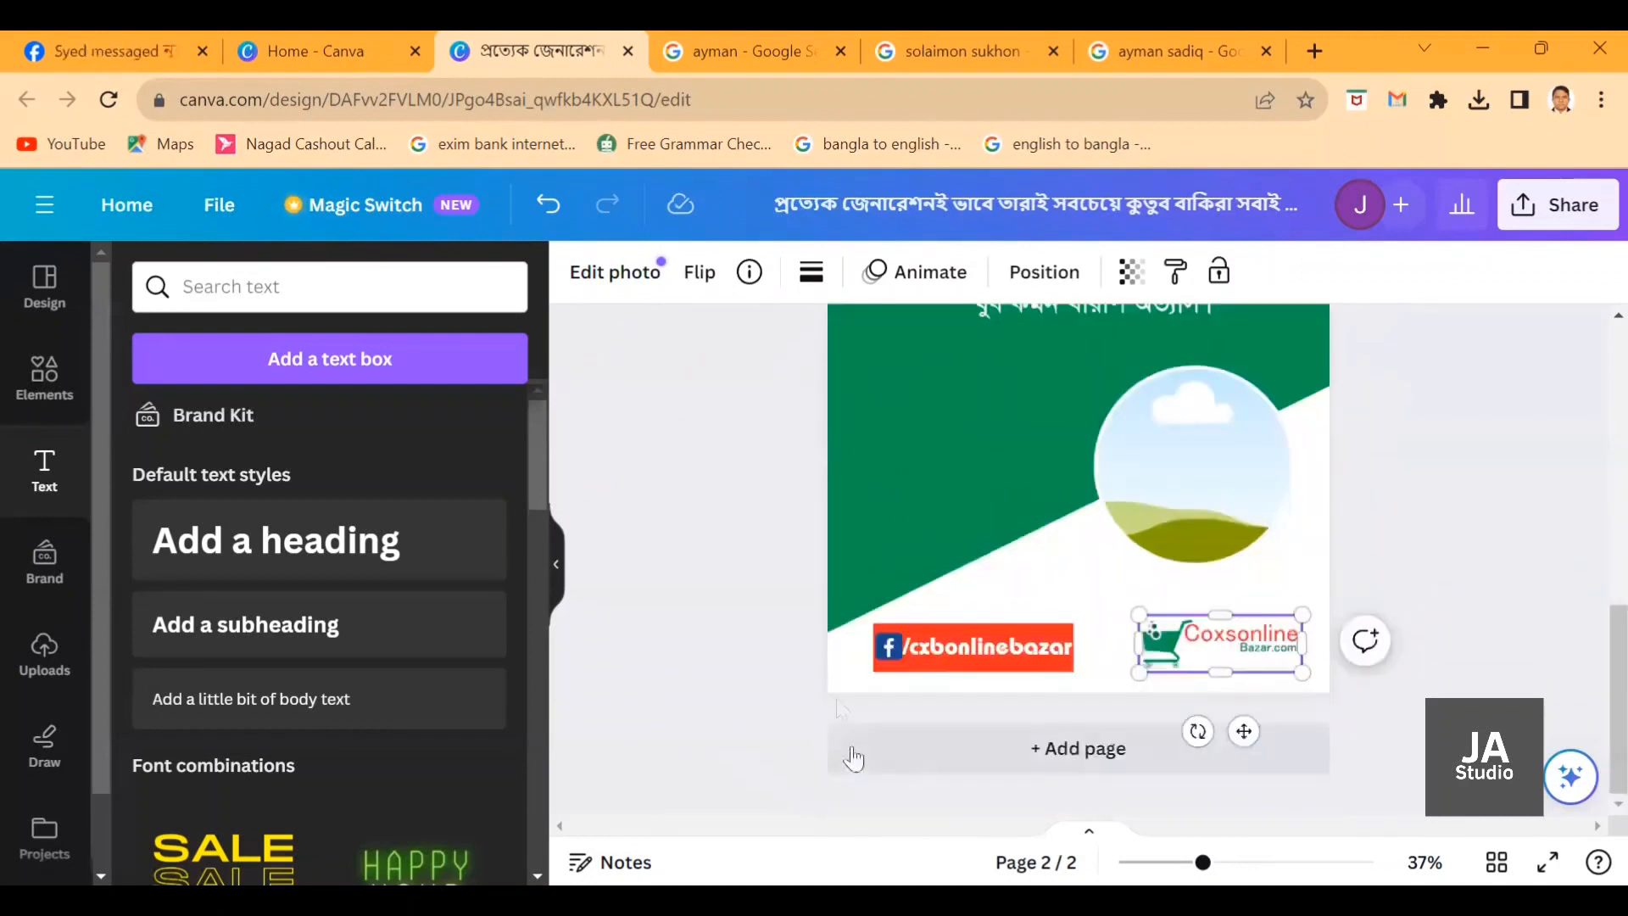
pyautogui.scroll(2, 1410, 537)
pyautogui.click(1410, 537)
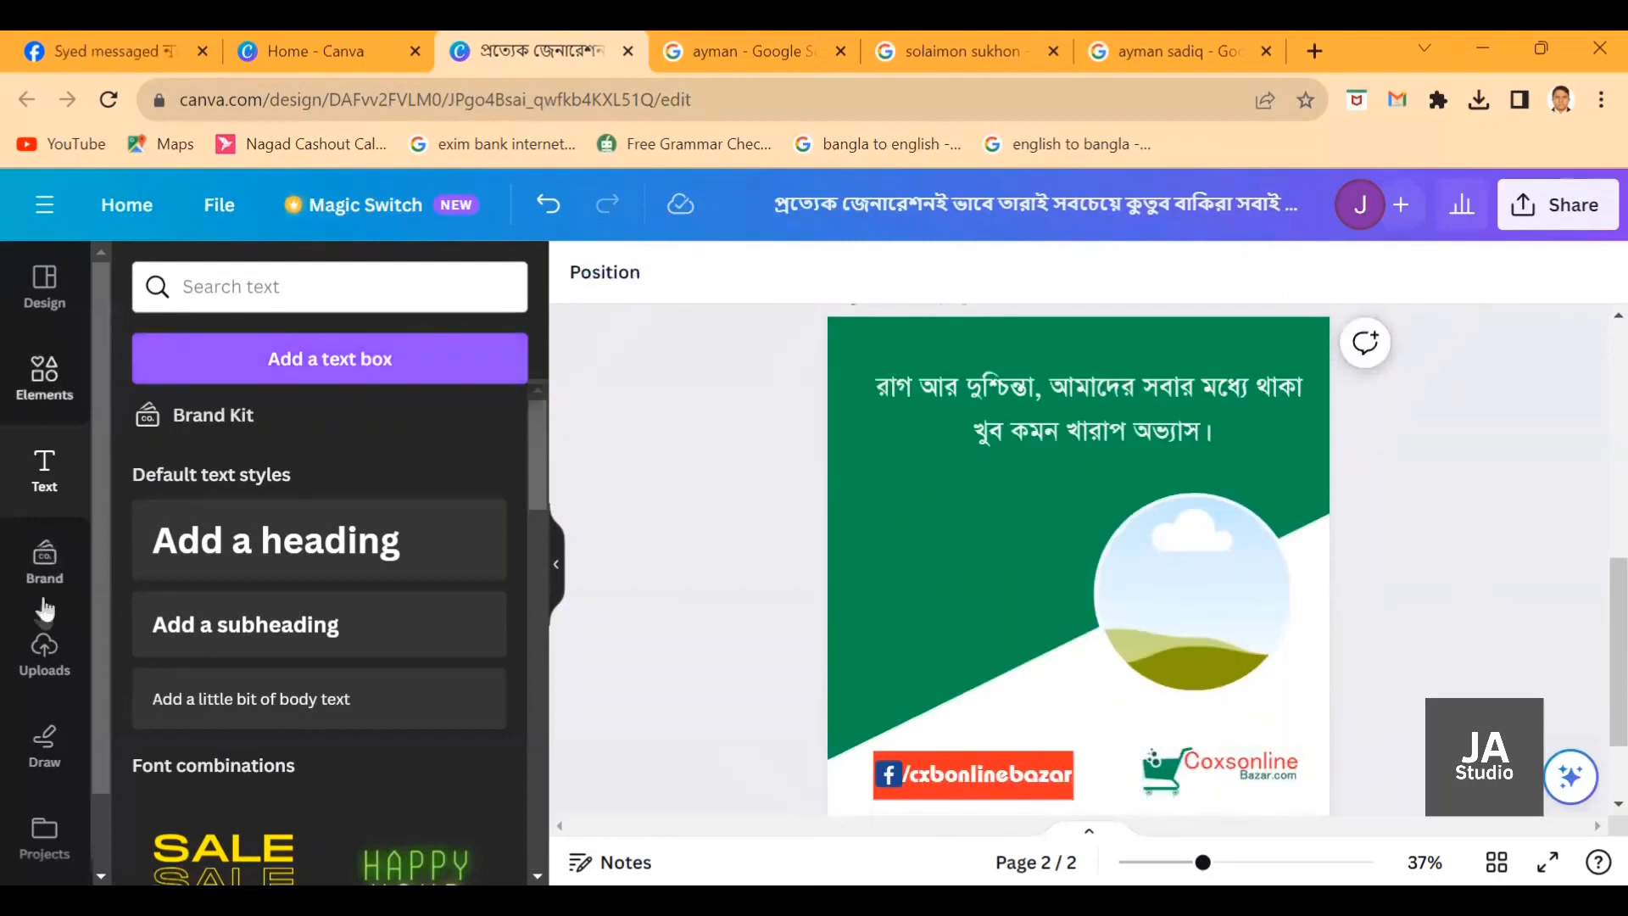
pyautogui.click(44, 654)
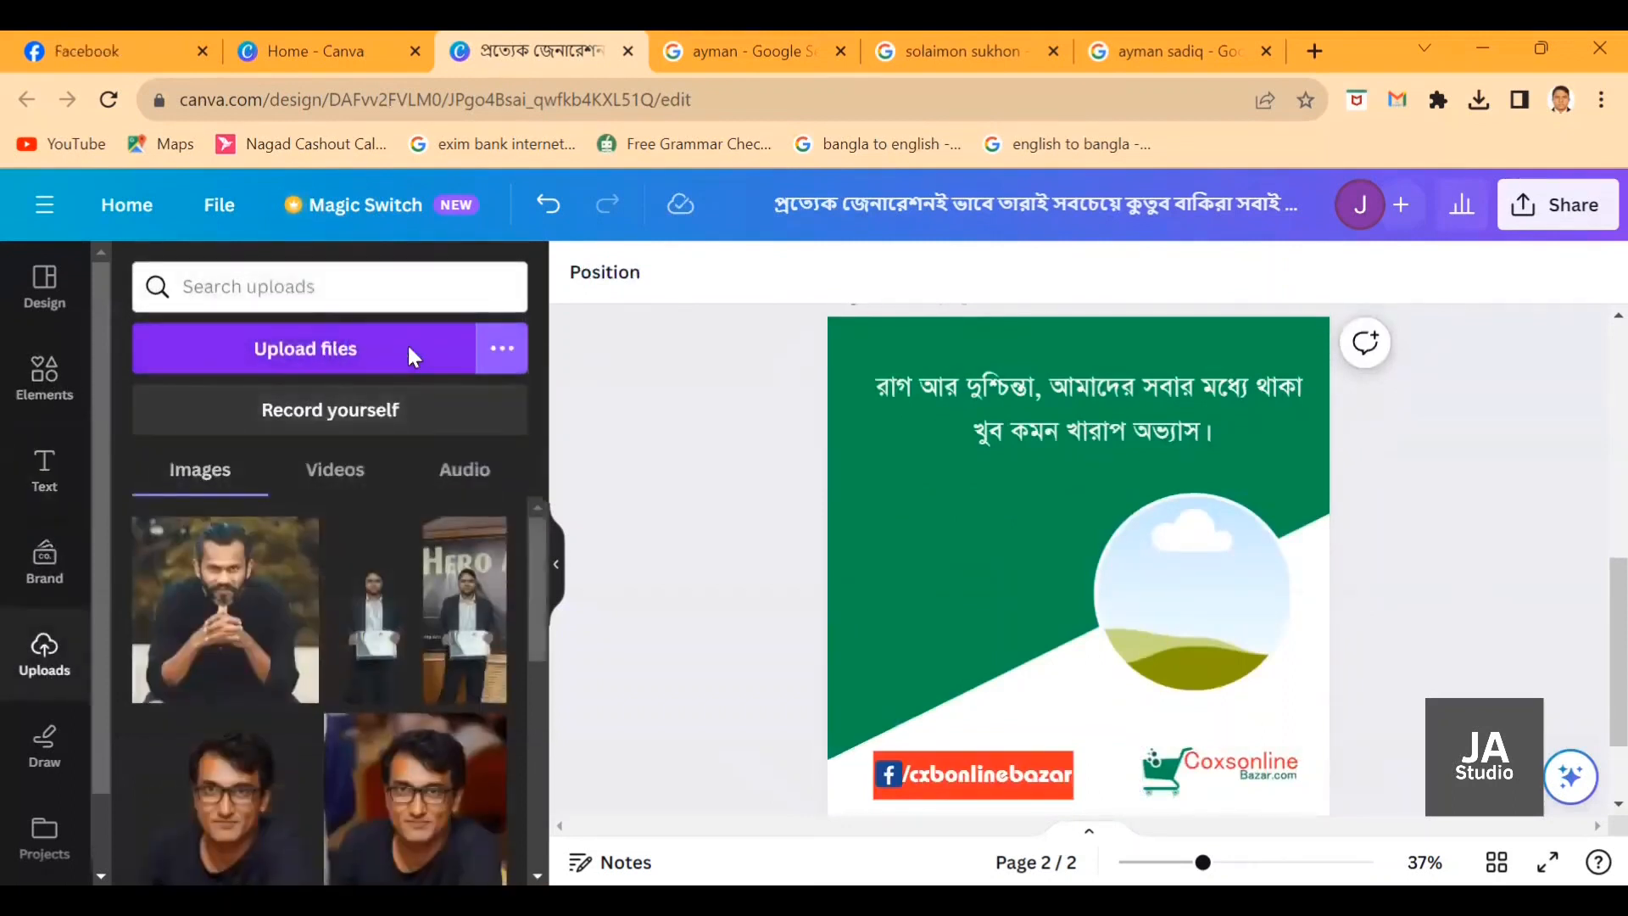
pyautogui.click(324, 356)
pyautogui.click(431, 334)
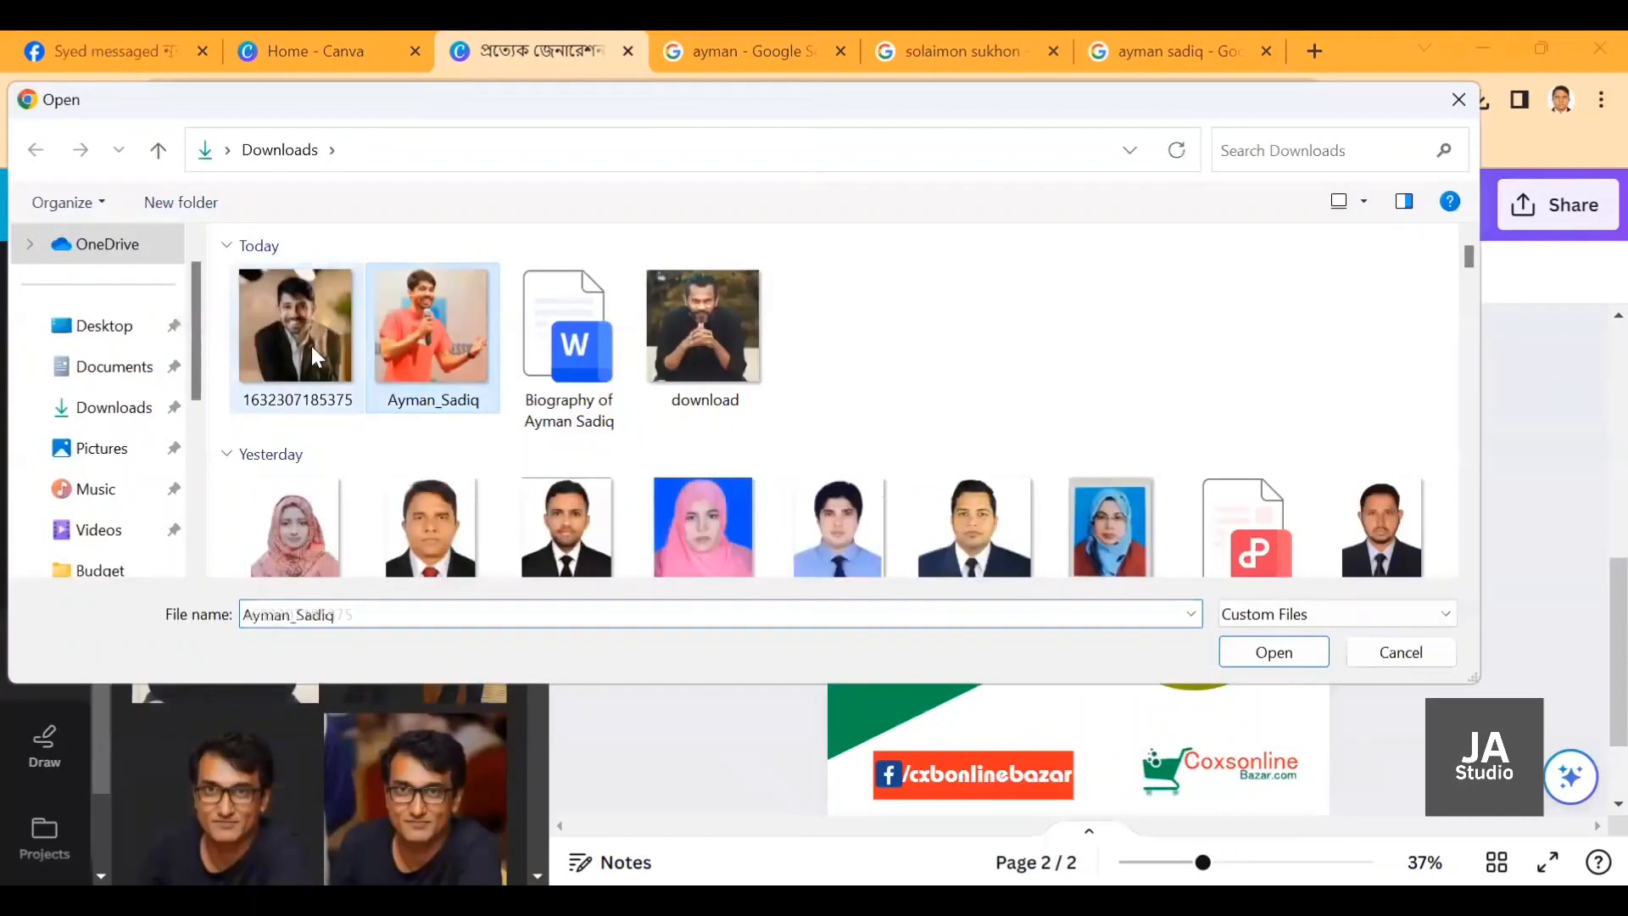
pyautogui.click(312, 345)
pyautogui.click(1244, 665)
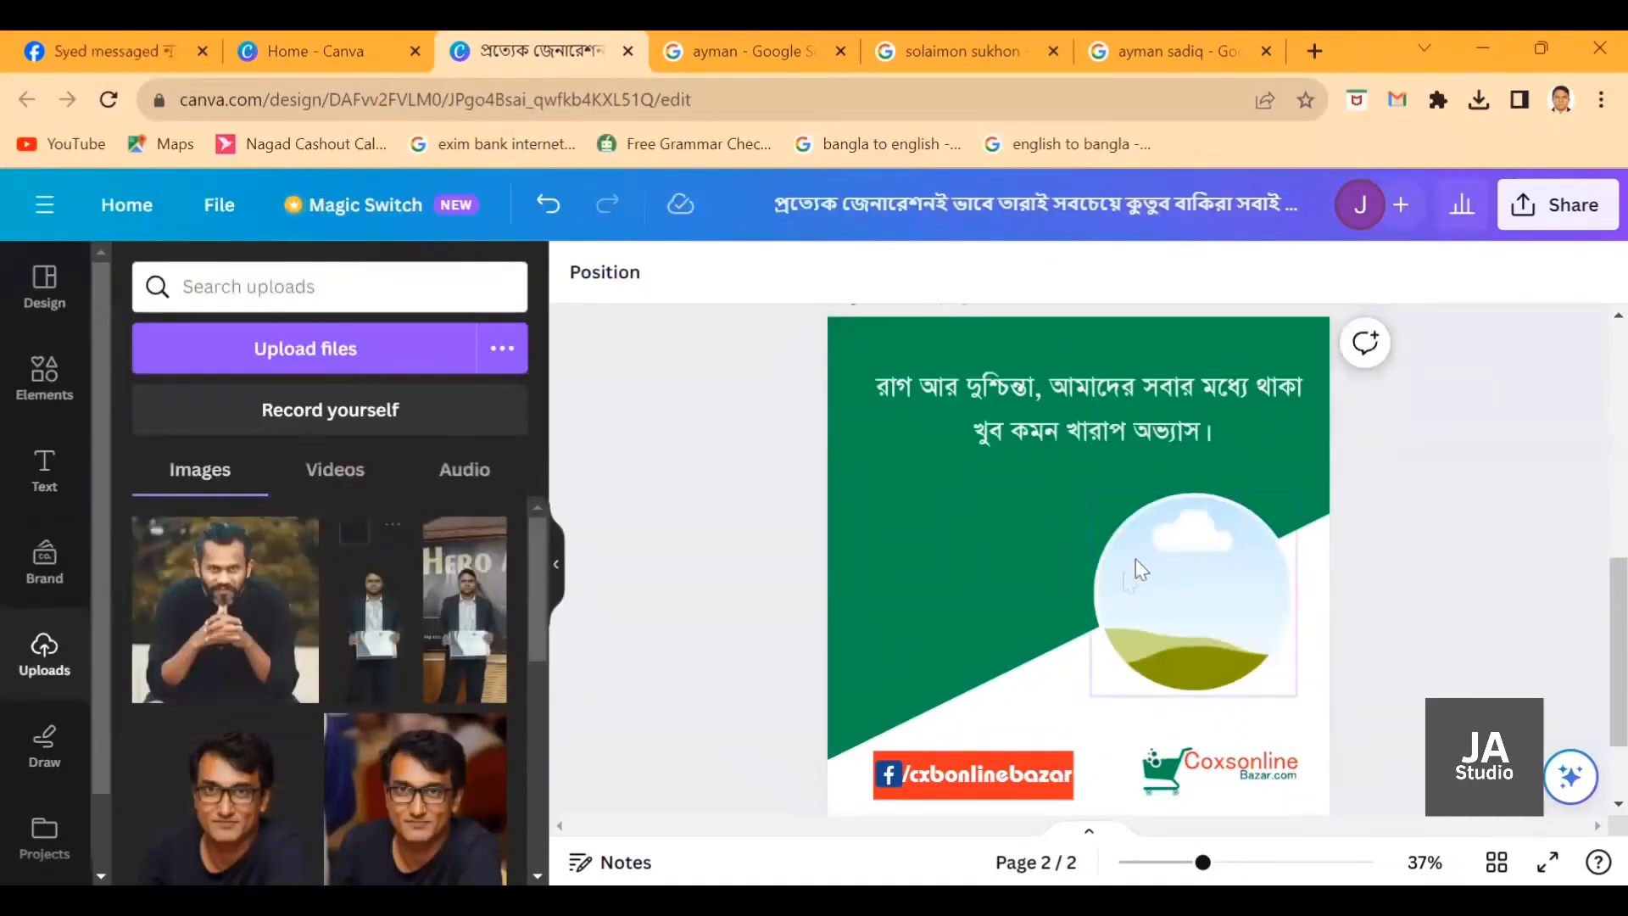
# Fill page 2's round frame with the uploaded photo of the bearded man in black with clasped hands.
pyautogui.scroll(-2, 768, 514)
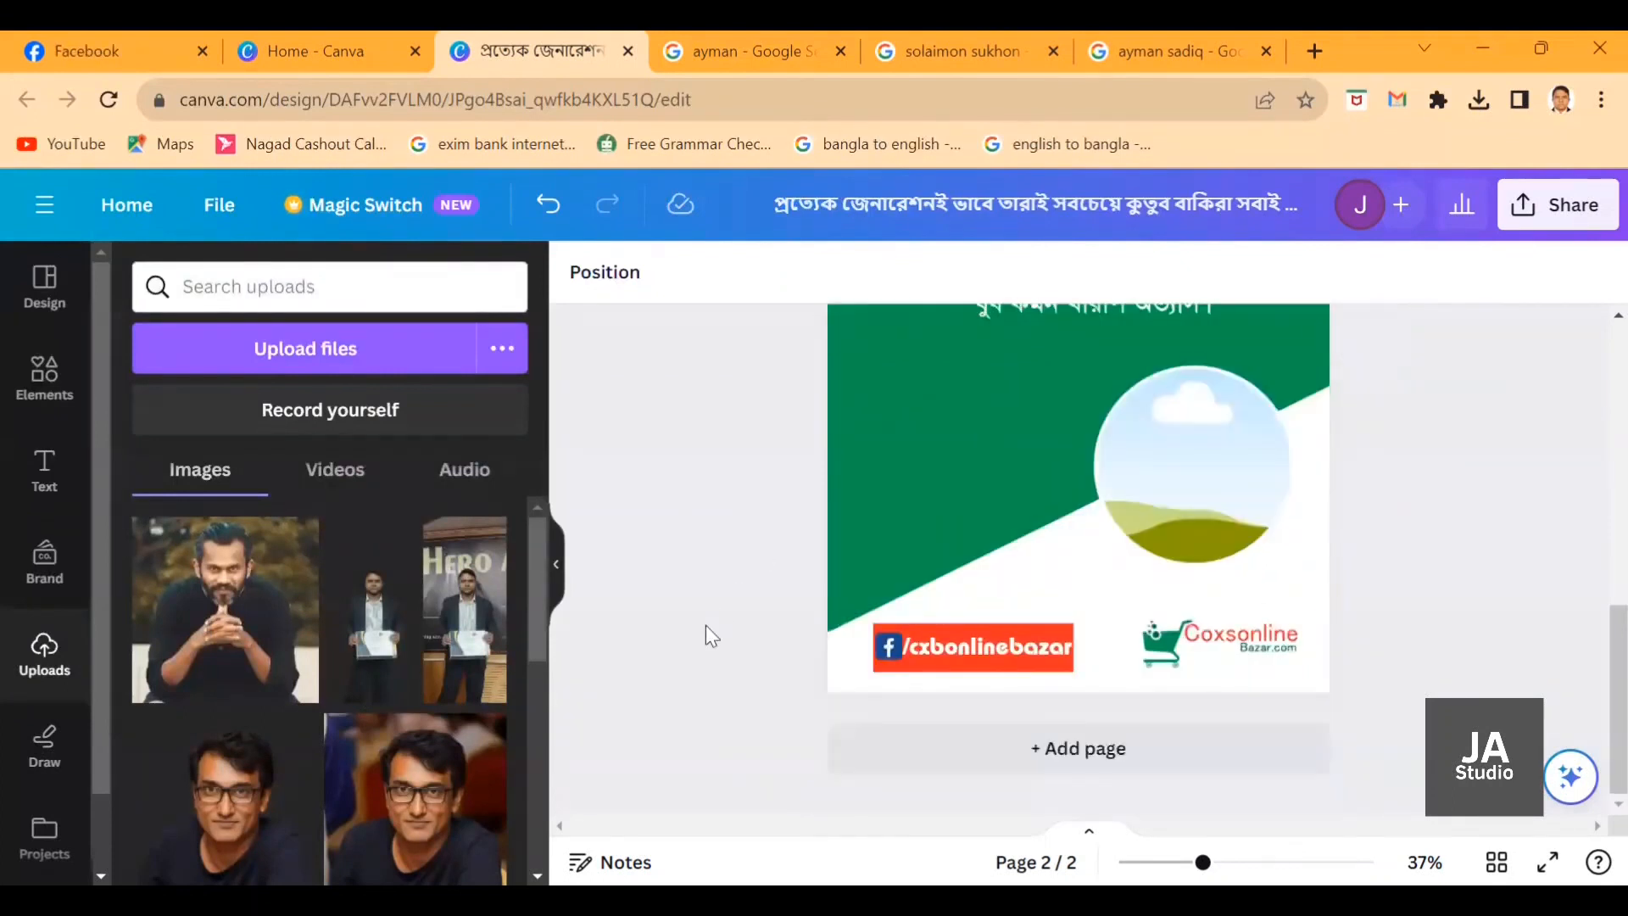
pyautogui.scroll(5, 705, 624)
pyautogui.click(1176, 615)
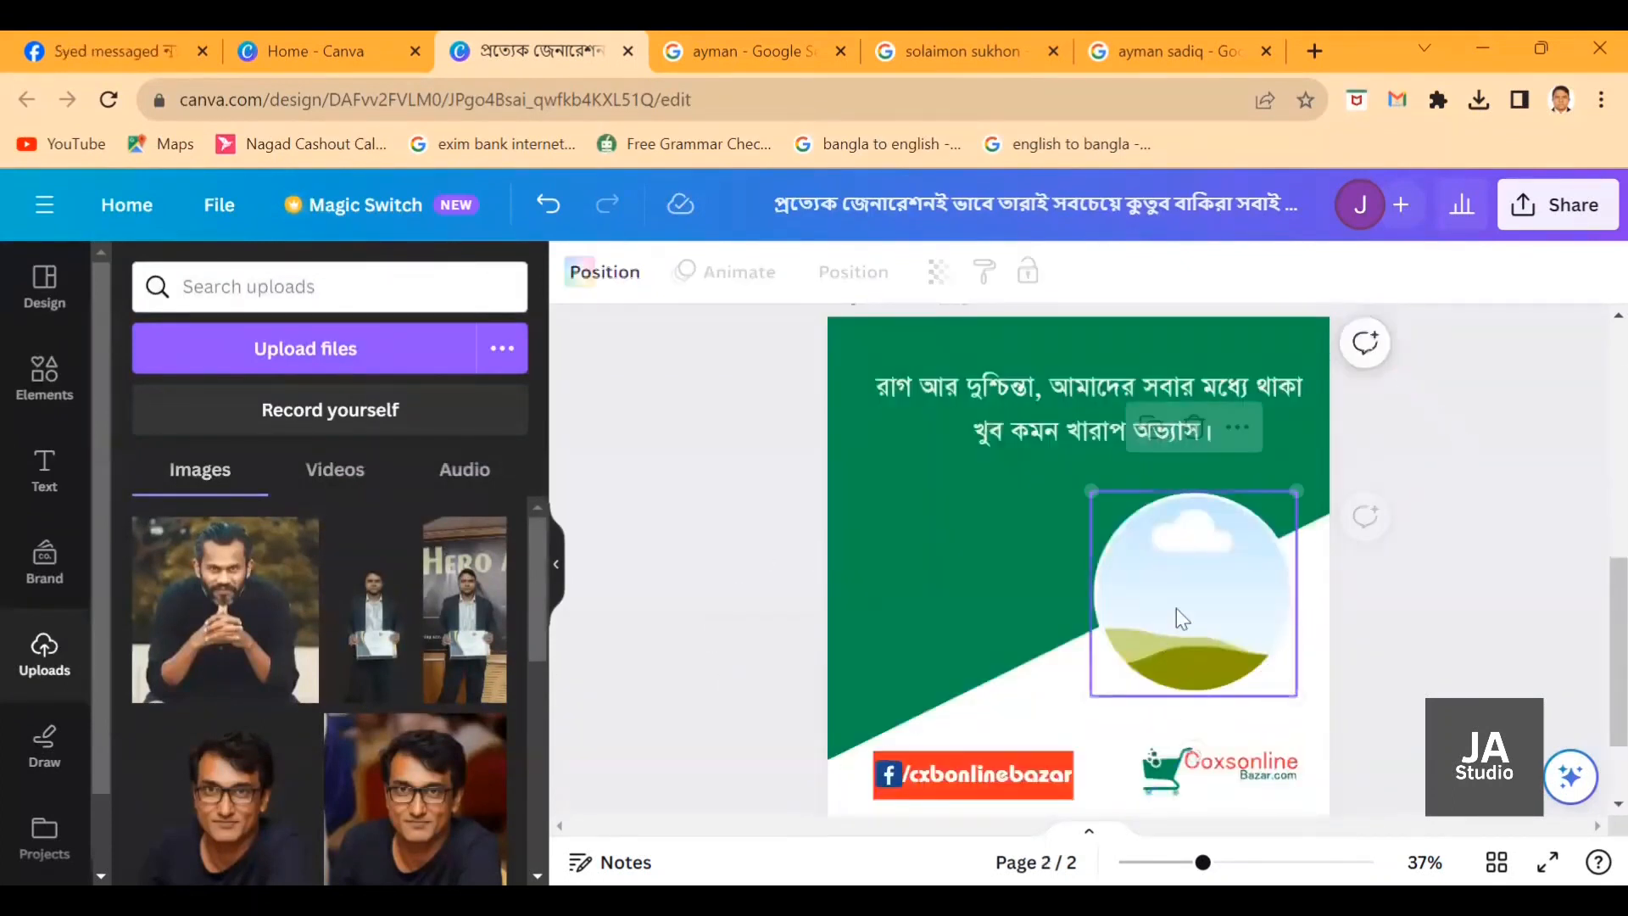
pyautogui.click(200, 695)
pyautogui.moveTo(1057, 568); pyautogui.dragTo(1191, 587)
pyautogui.click(1424, 632)
pyautogui.scroll(-3, 1441, 631)
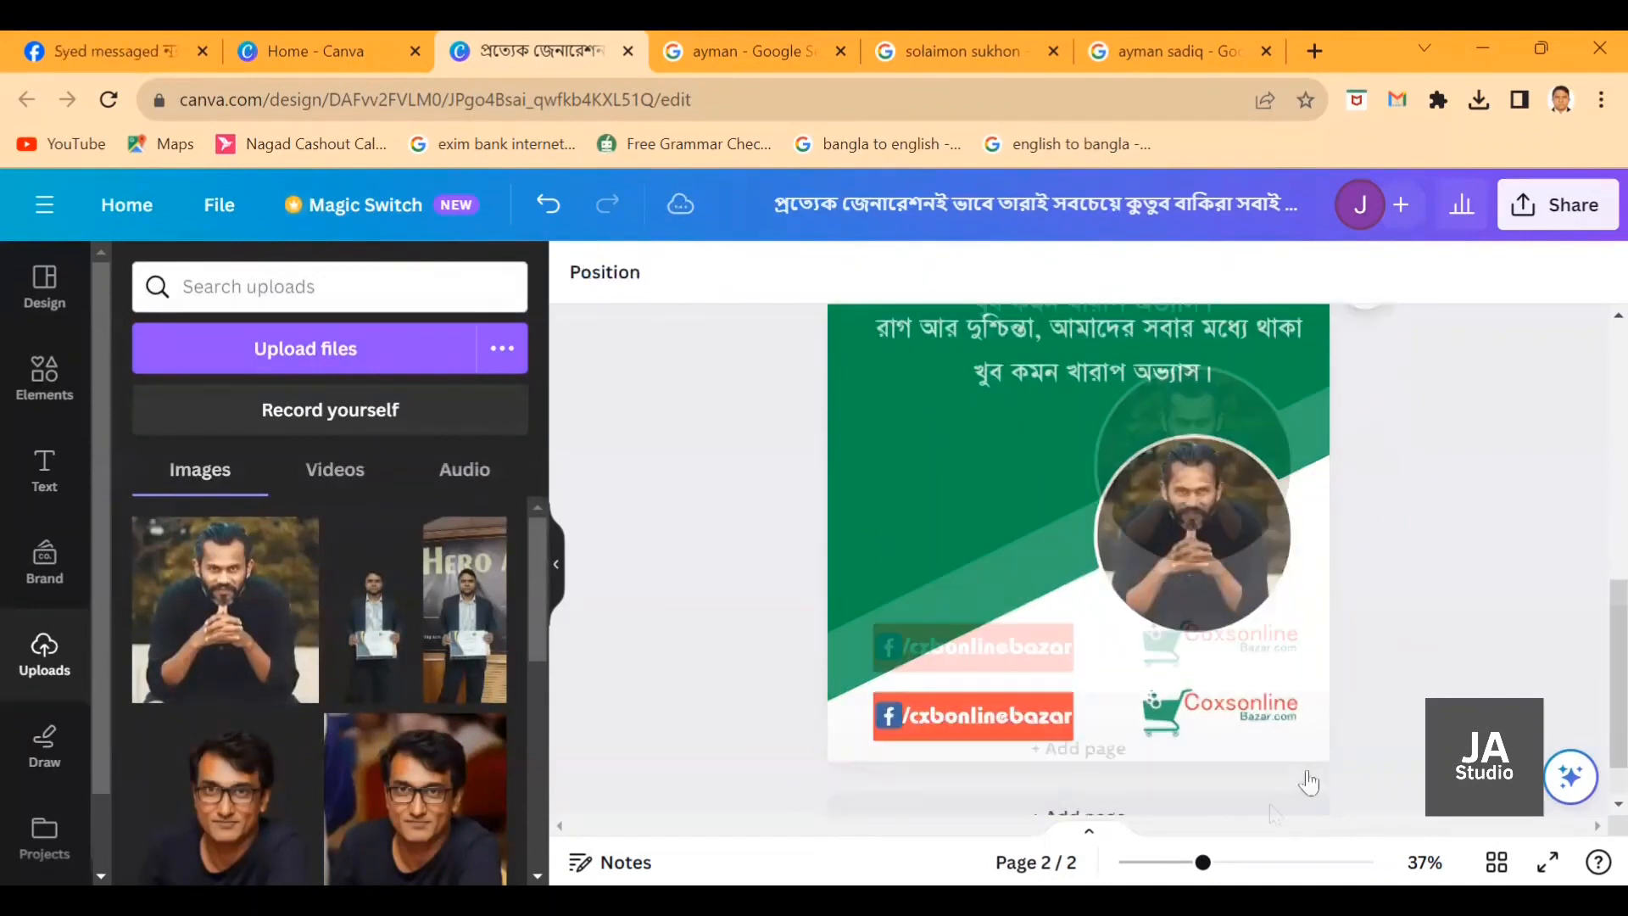
# Compare the layouts of page 1 and page 2, checking the photo frames, quotes and handle bars.
pyautogui.scroll(3, 1517, 645)
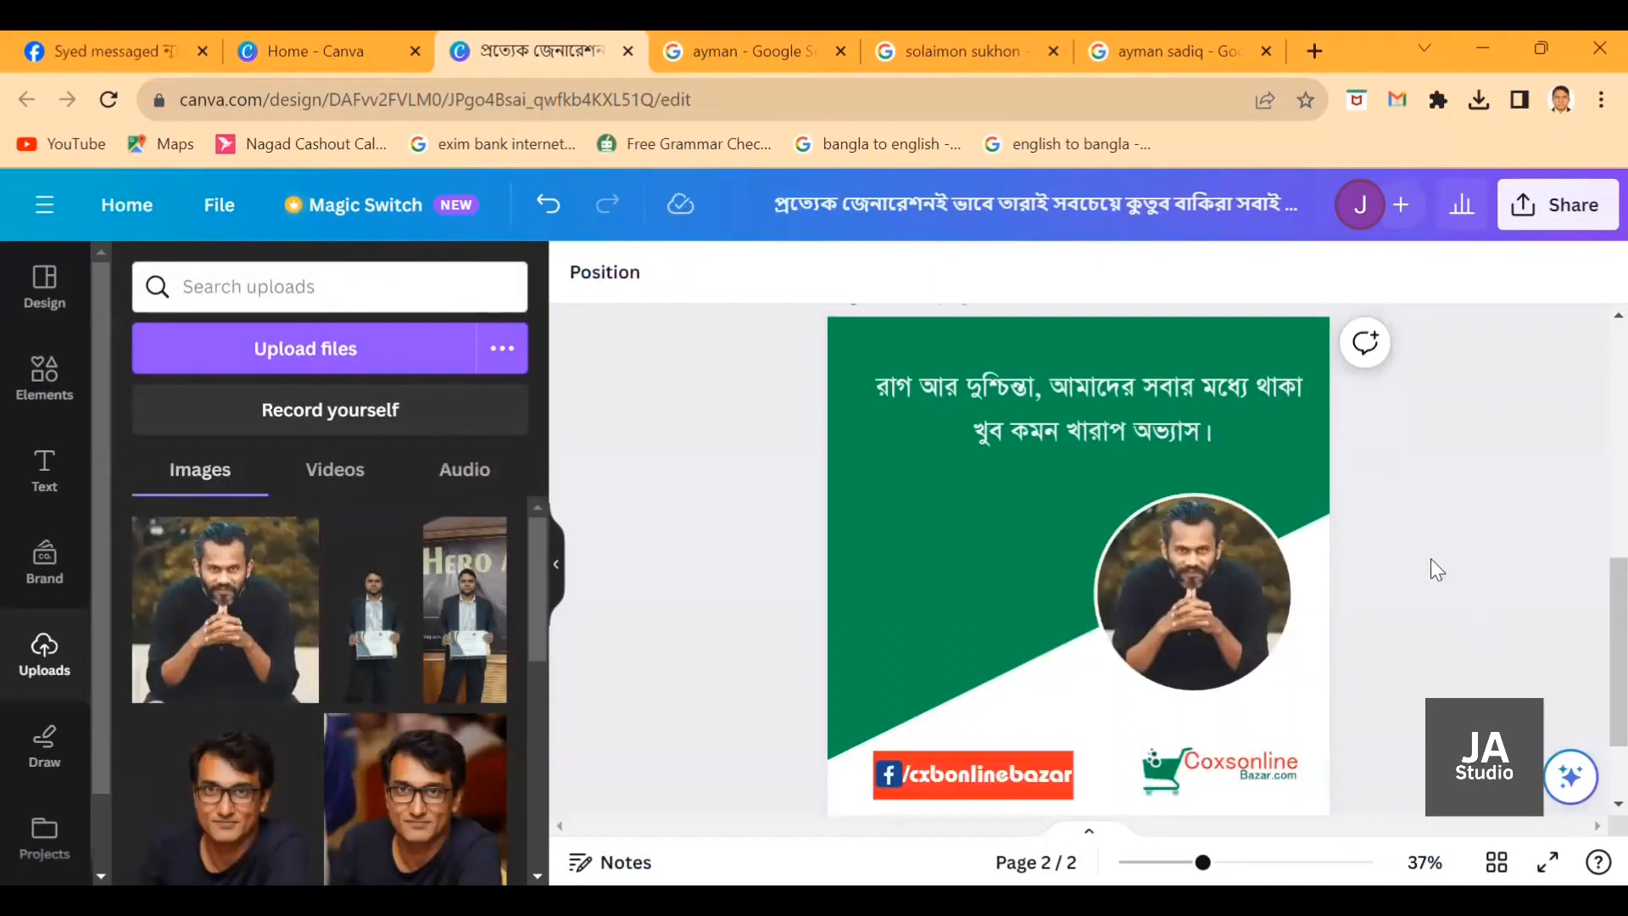
pyautogui.scroll(5, 1462, 539)
pyautogui.scroll(2, 1499, 536)
pyautogui.scroll(-6, 1550, 521)
pyautogui.scroll(6, 1564, 516)
pyautogui.scroll(-3, 1588, 517)
pyautogui.scroll(-5, 1581, 529)
pyautogui.scroll(3, 1564, 534)
pyautogui.scroll(3, 1573, 529)
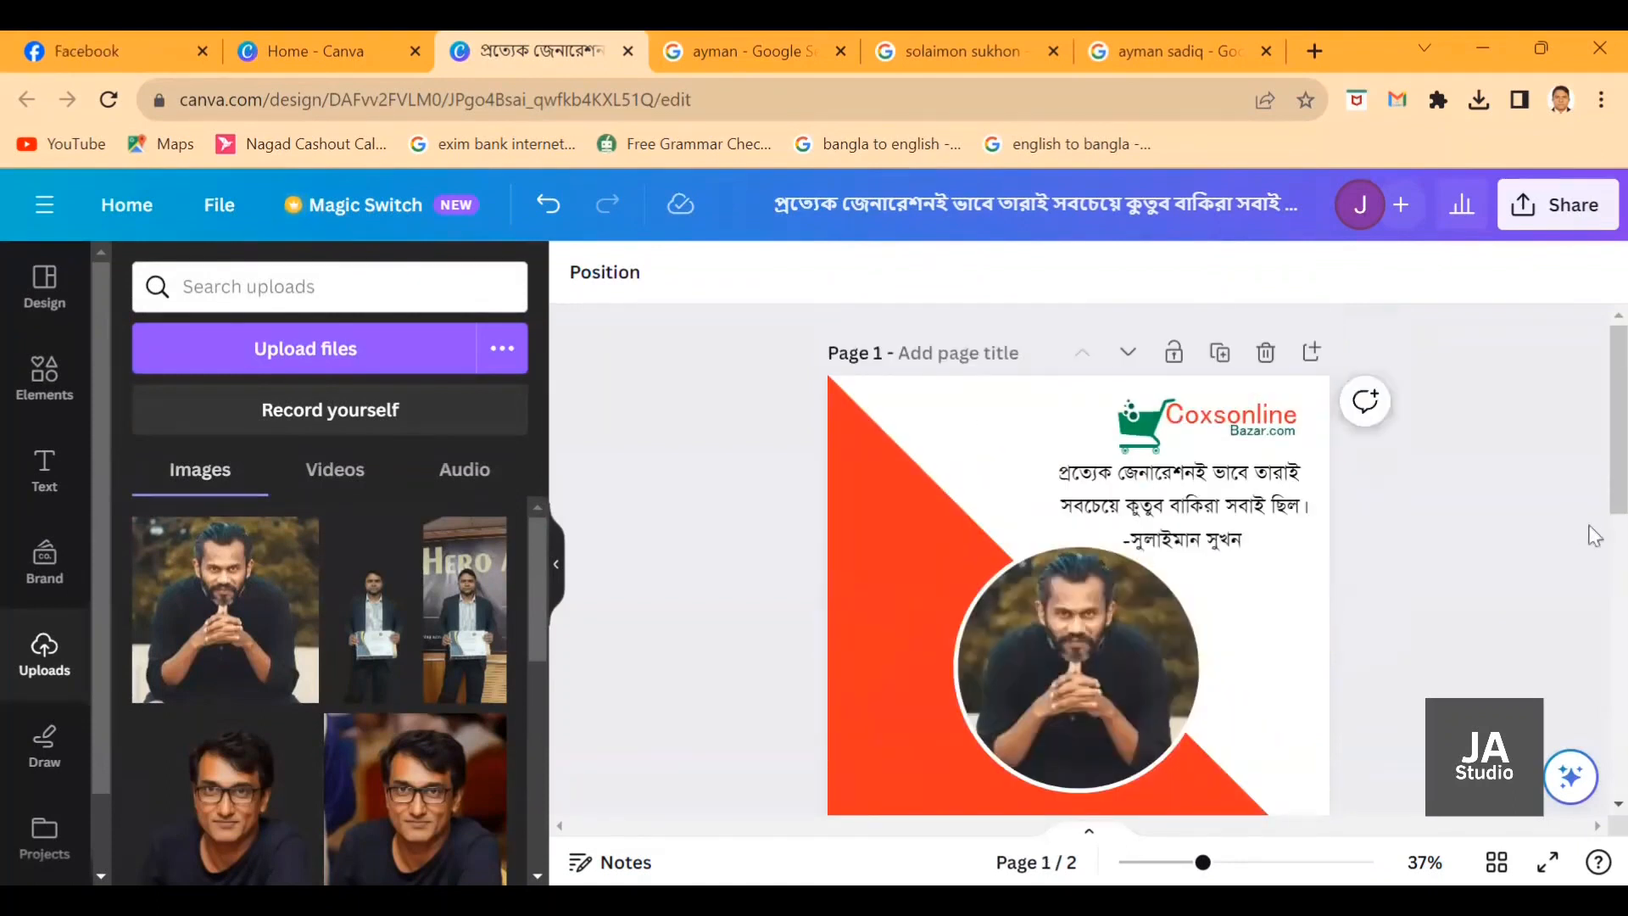
# Try shrinking the Facebook icon on page 2's handle bar, undo the change, and dismiss the upload error.
pyautogui.scroll(-5, 1588, 532)
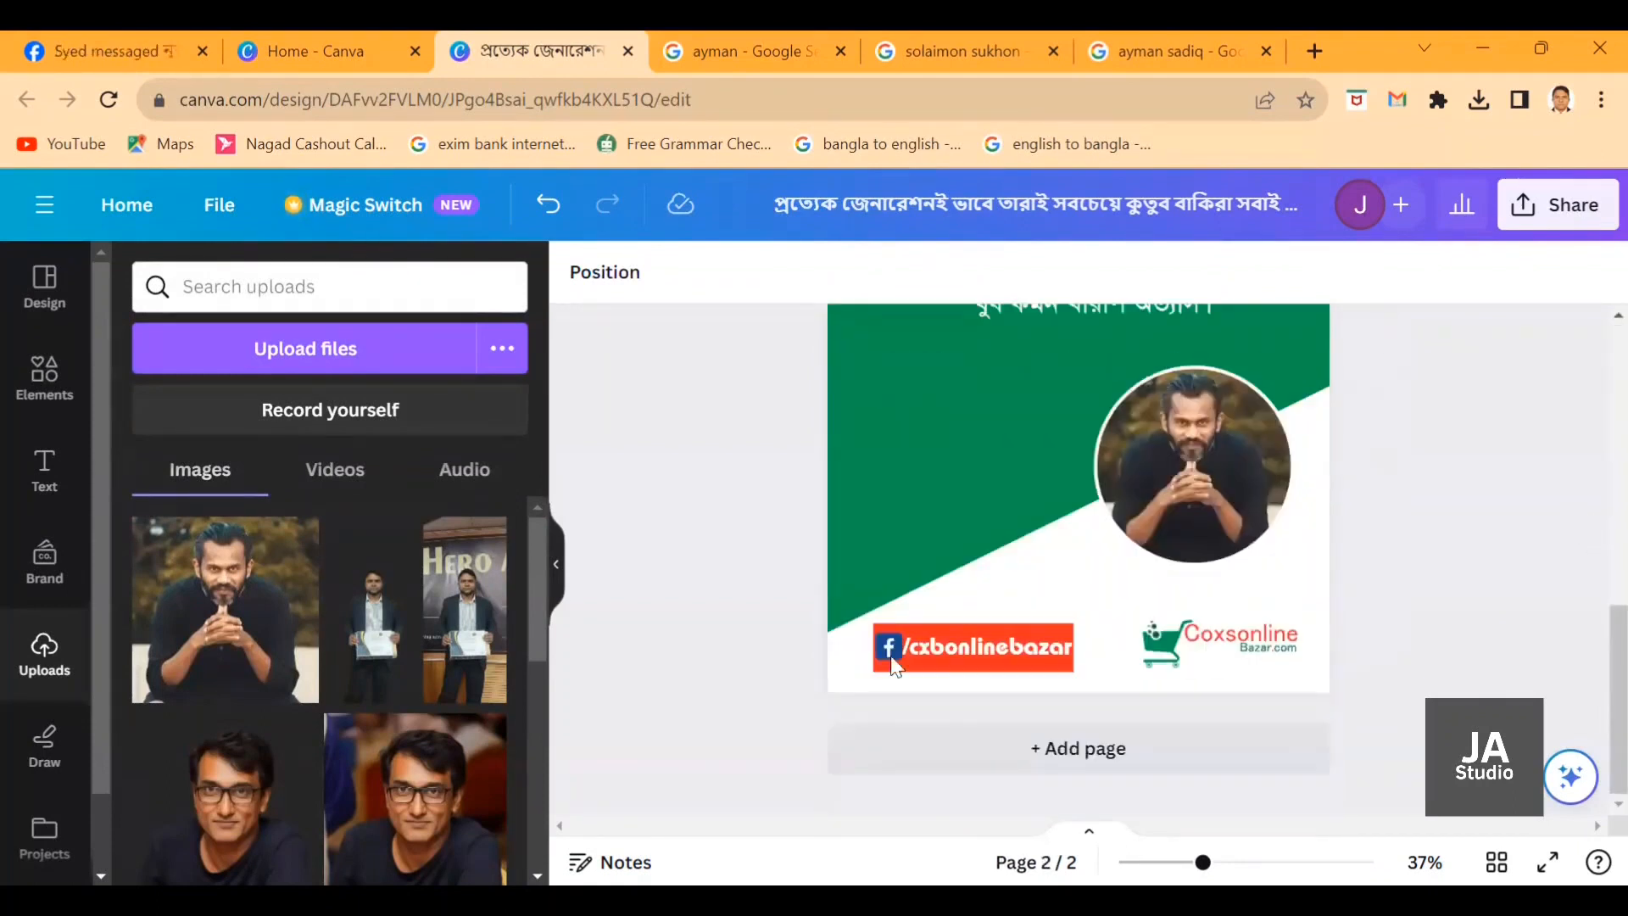
pyautogui.click(893, 661)
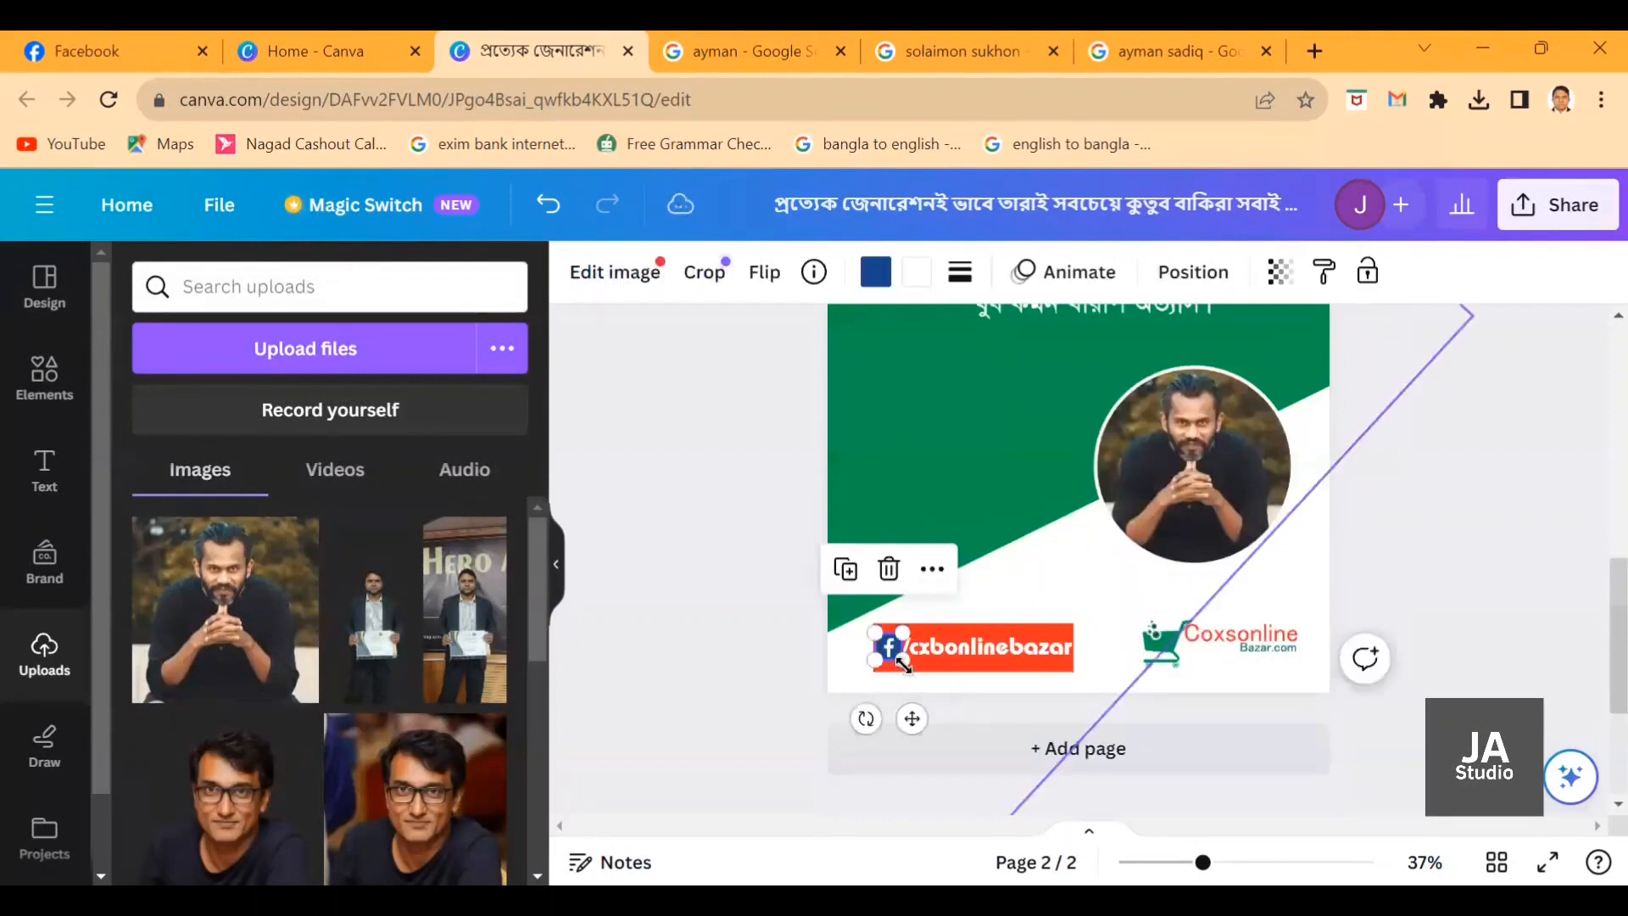
pyautogui.moveTo(902, 659); pyautogui.dragTo(890, 652)
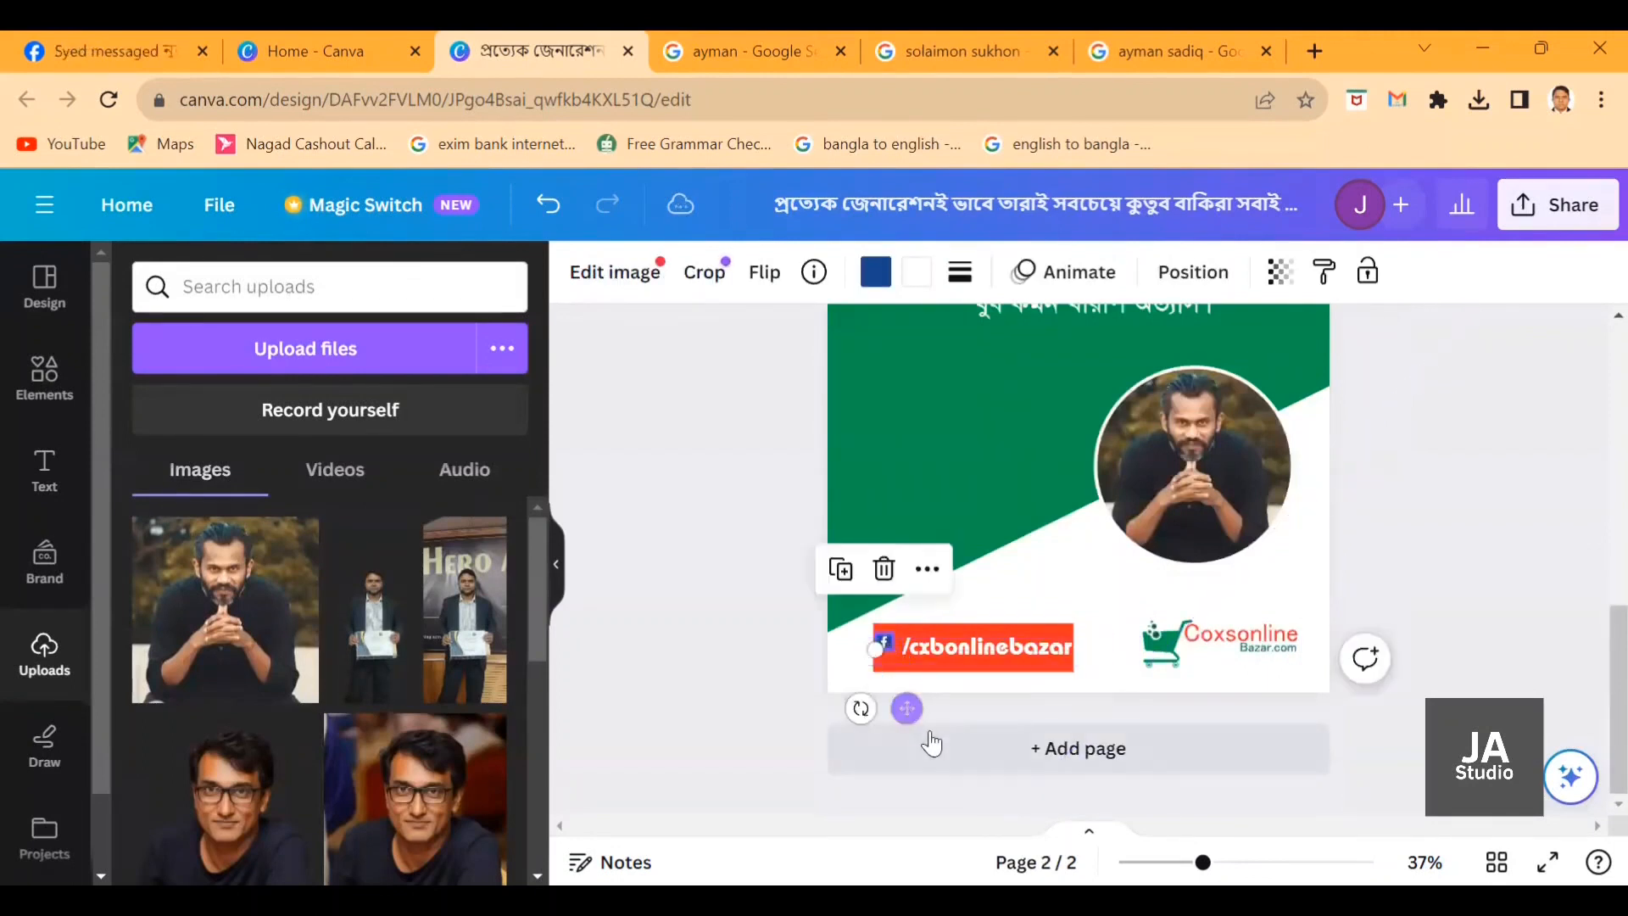
pyautogui.hotkey('ctrl', 'z')
pyautogui.click(855, 680)
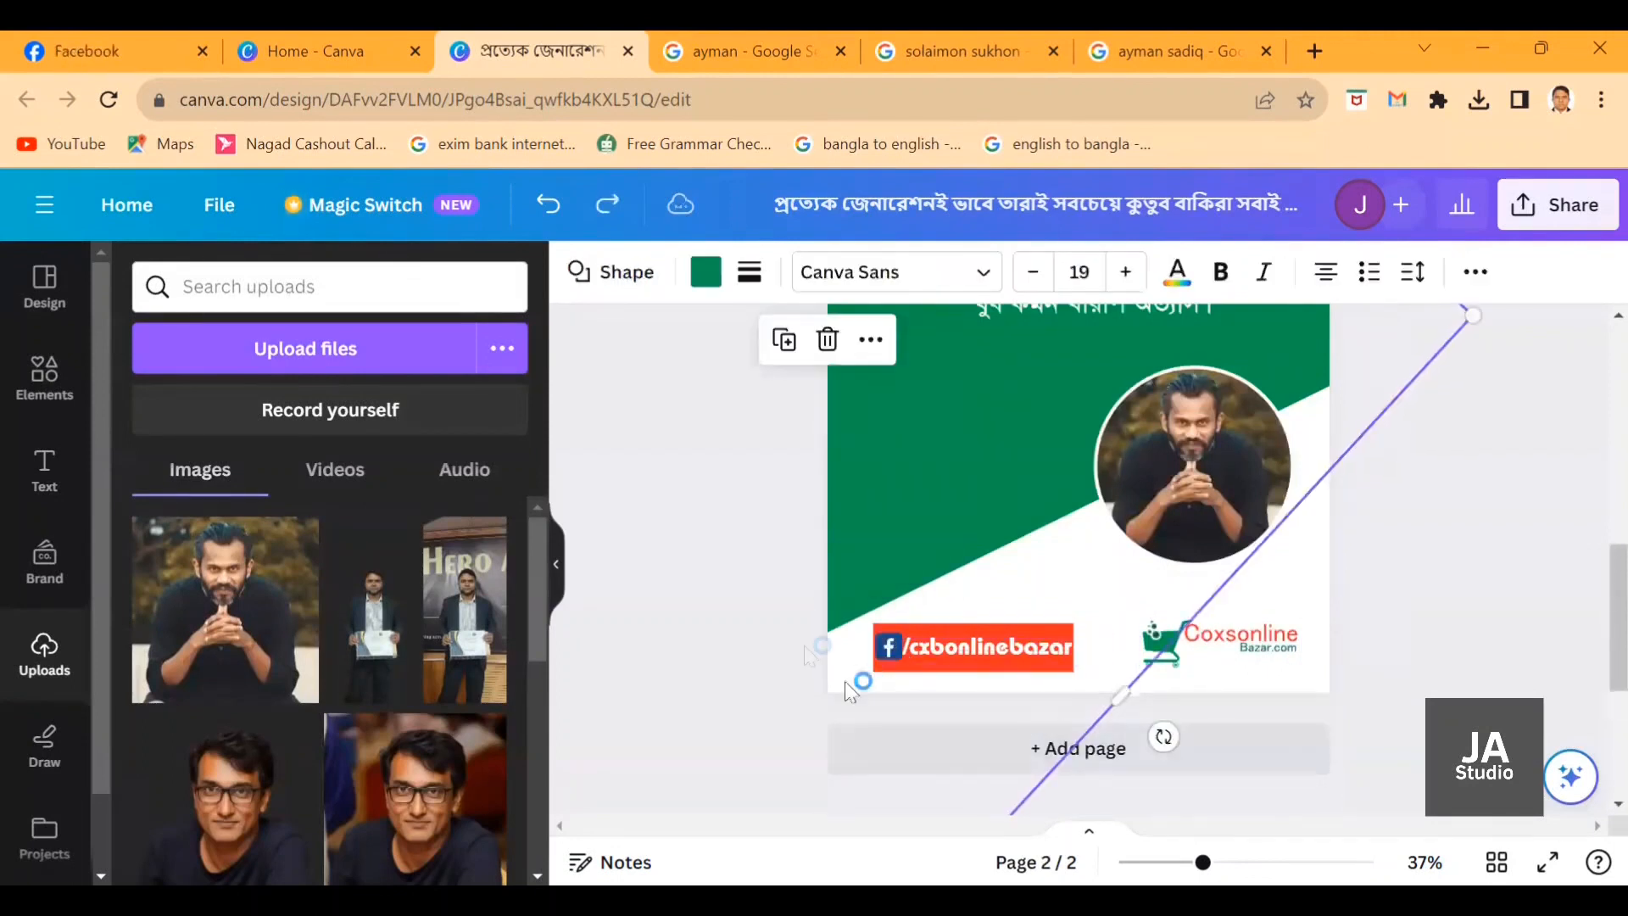
pyautogui.click(887, 653)
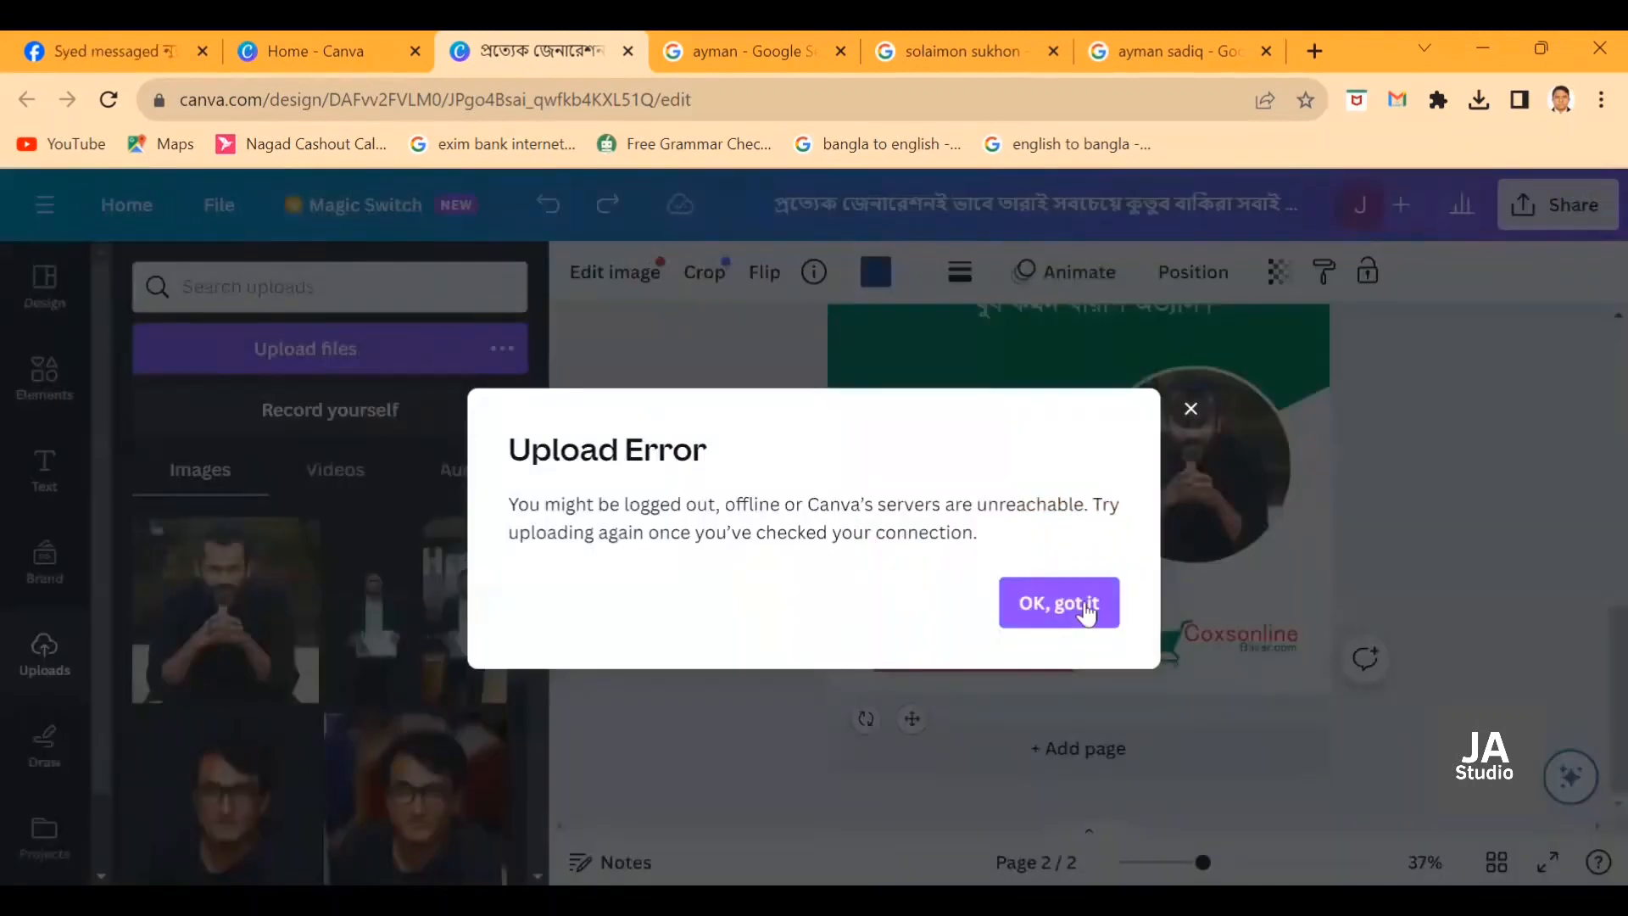
pyautogui.click(1189, 410)
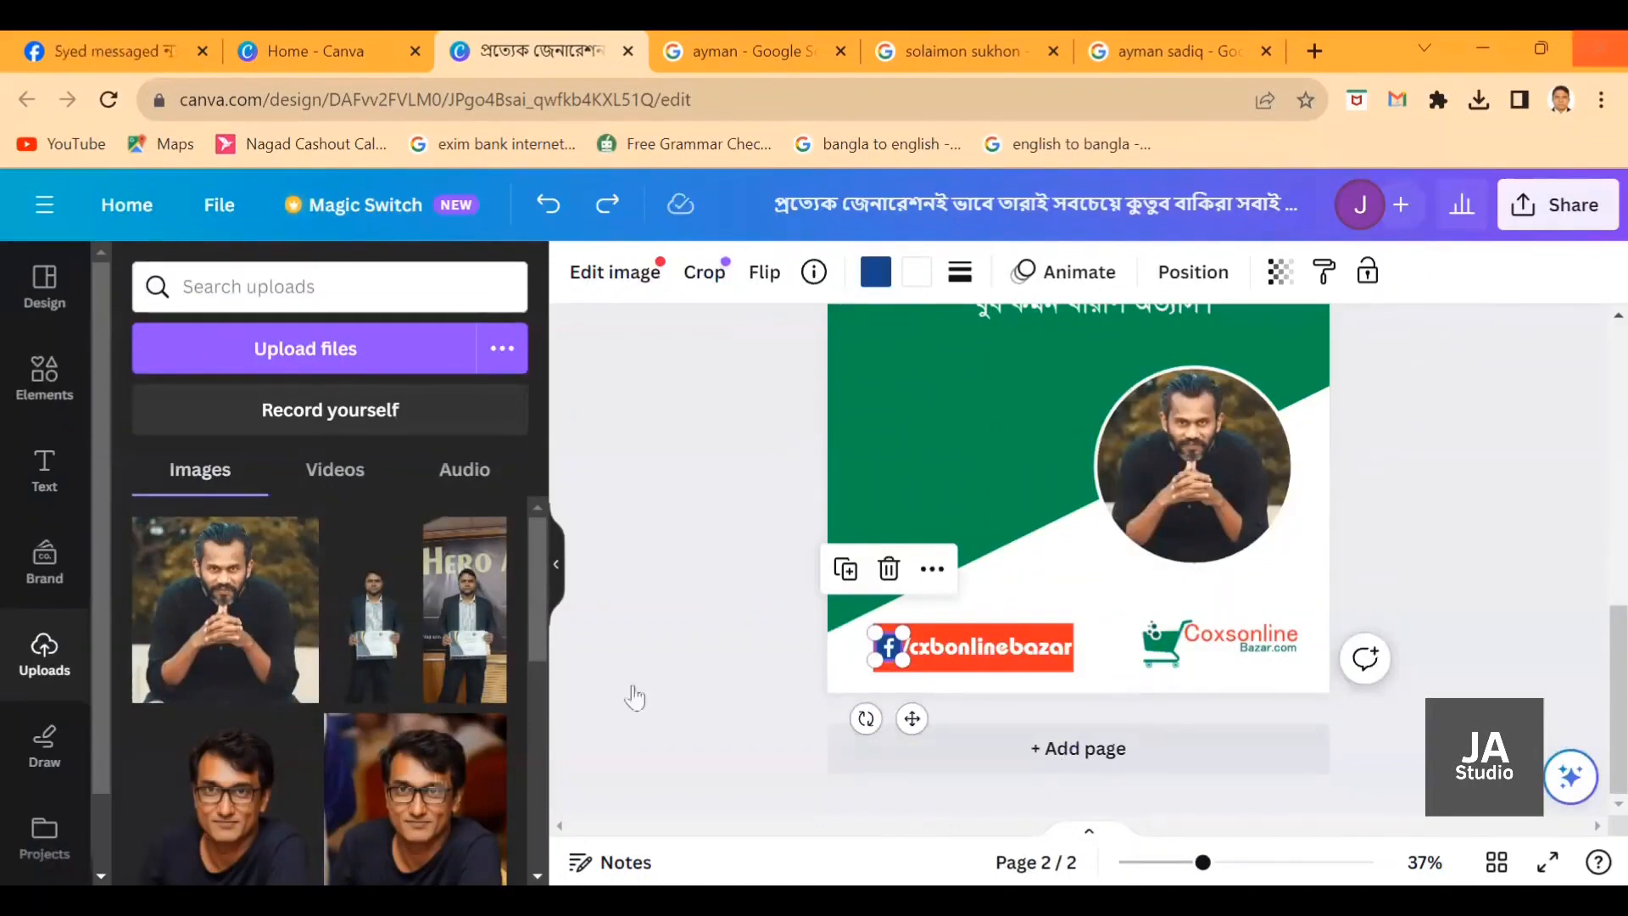
pyautogui.click(690, 610)
# Reduce the height of page 2's orange-red bar so it fits closely around the Facebook icon and handle.
pyautogui.click(973, 657)
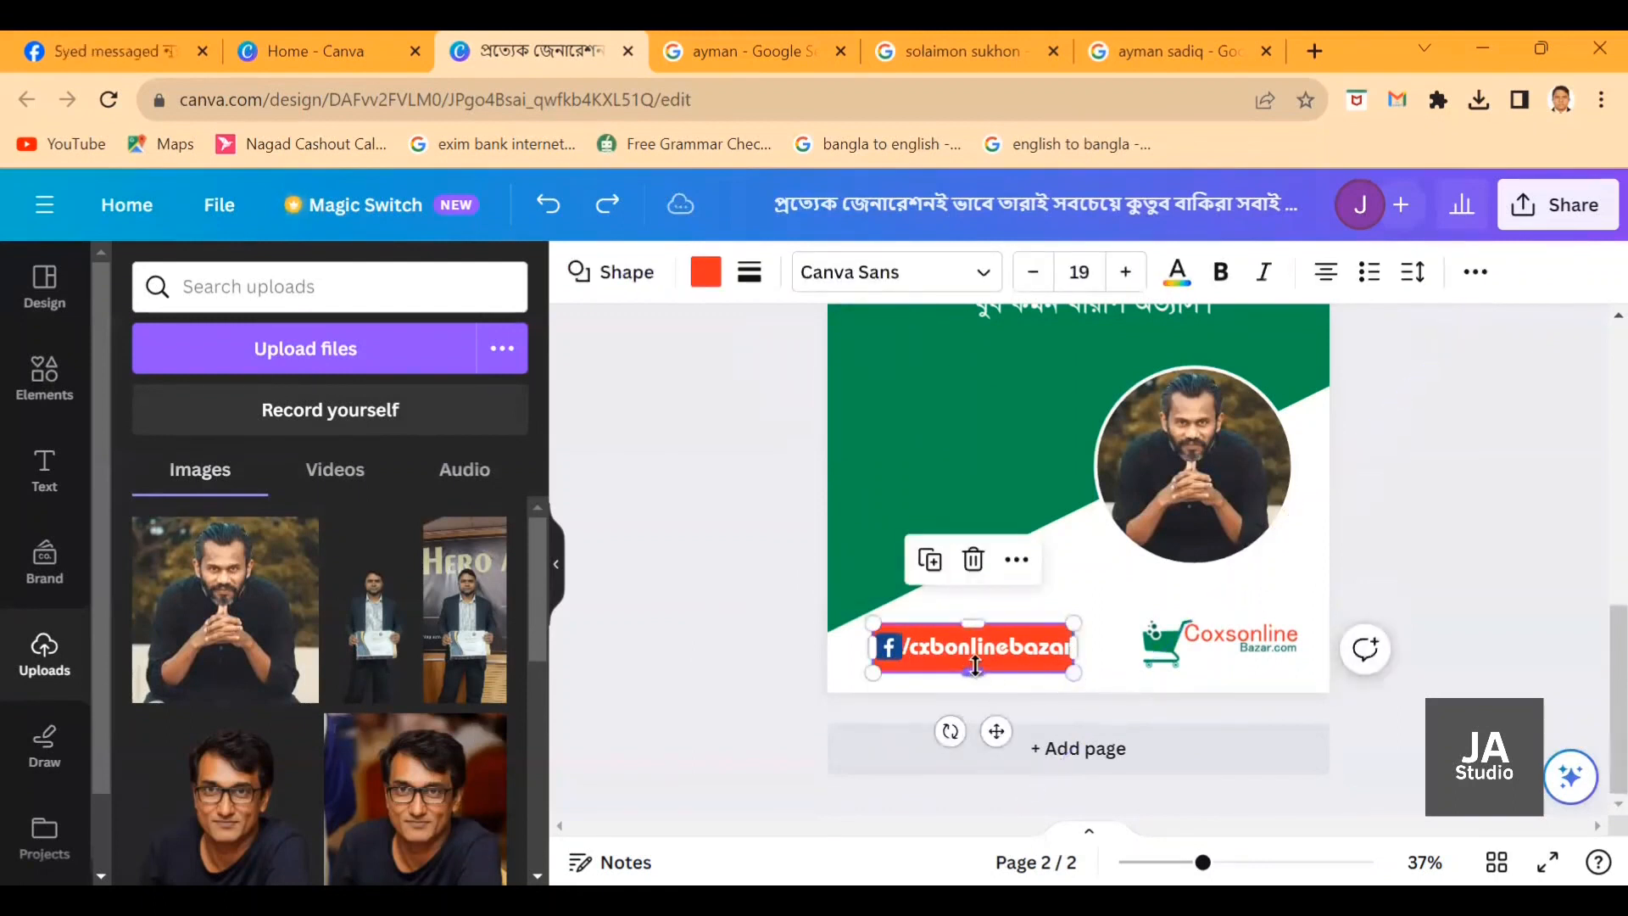
pyautogui.moveTo(979, 662); pyautogui.dragTo(979, 654)
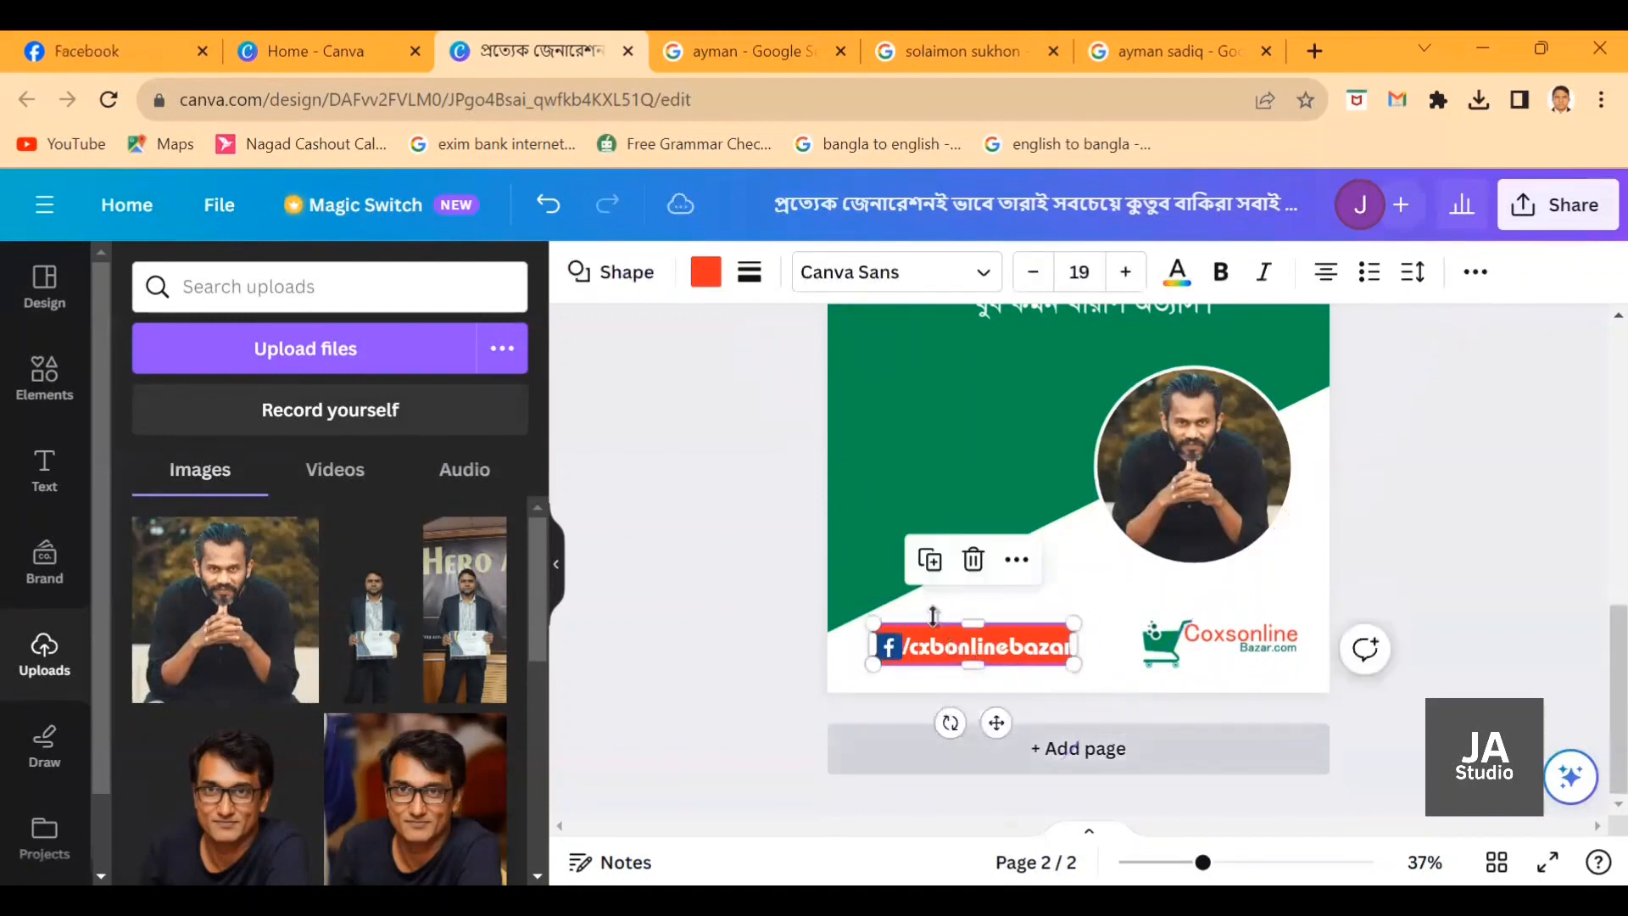
pyautogui.click(758, 694)
pyautogui.click(922, 632)
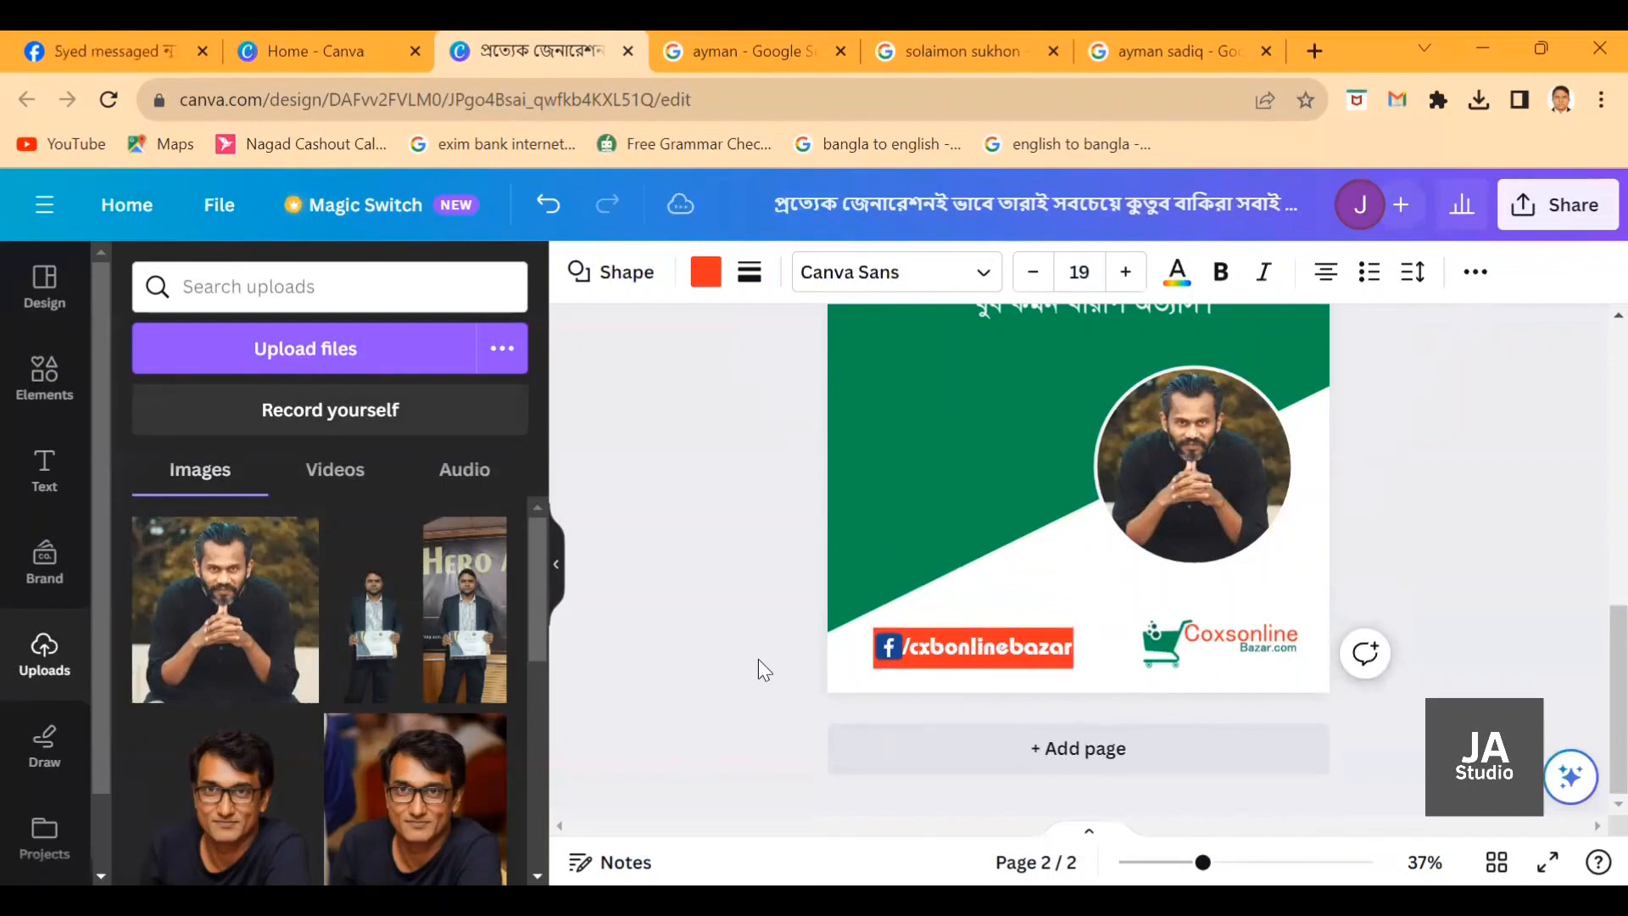
pyautogui.click(888, 650)
pyautogui.click(708, 673)
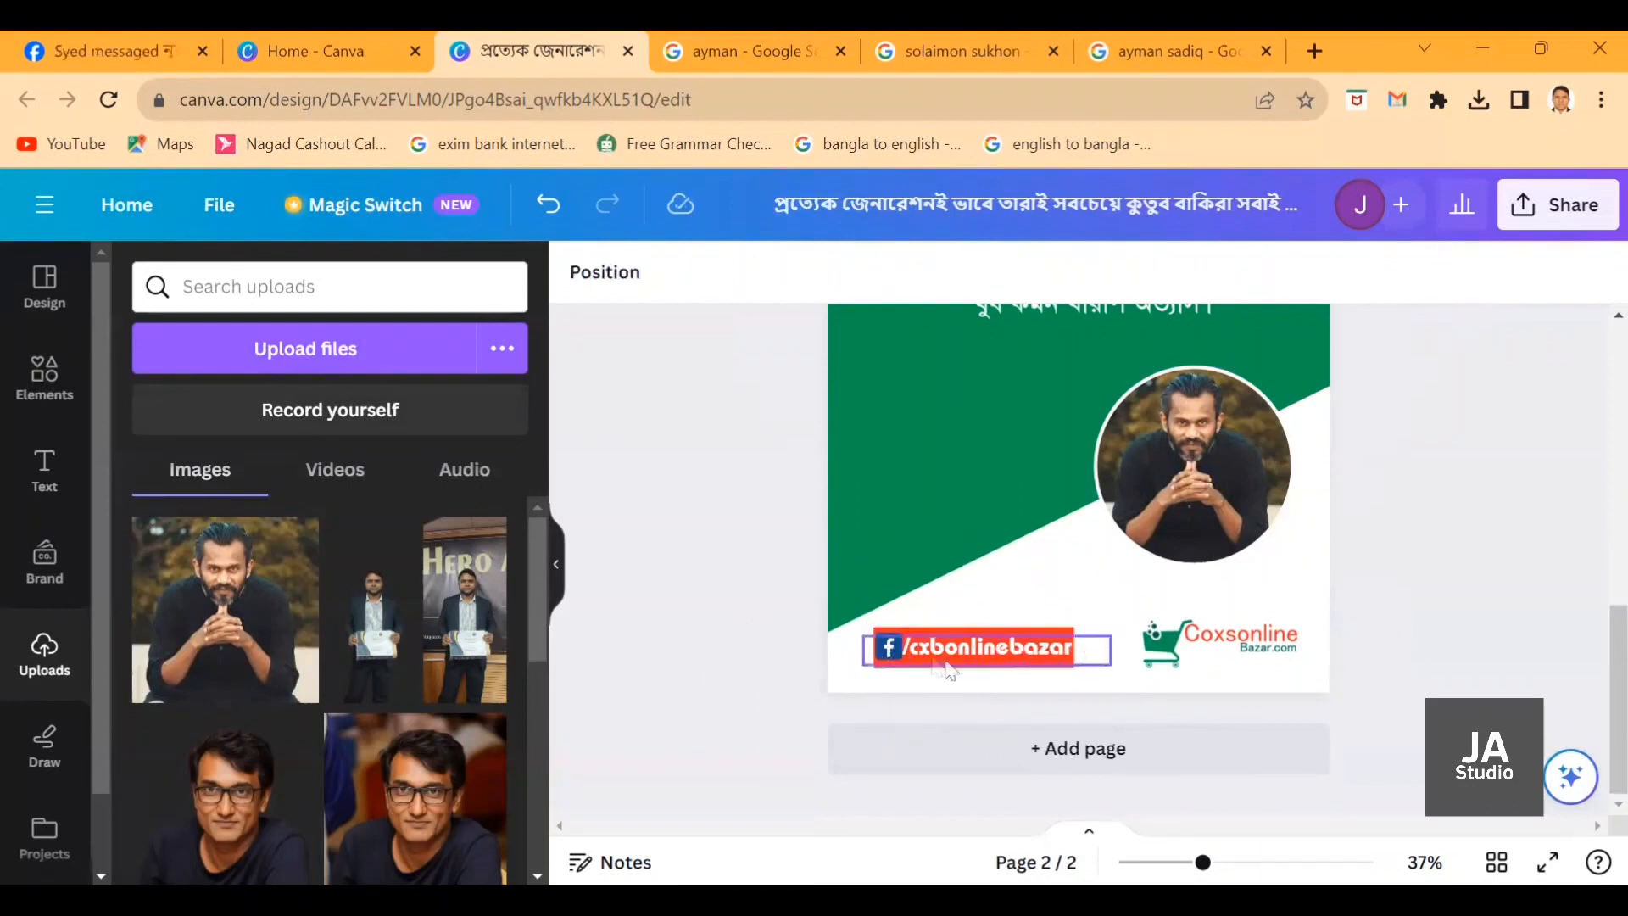
pyautogui.click(1078, 748)
pyautogui.scroll(5, 1029, 669)
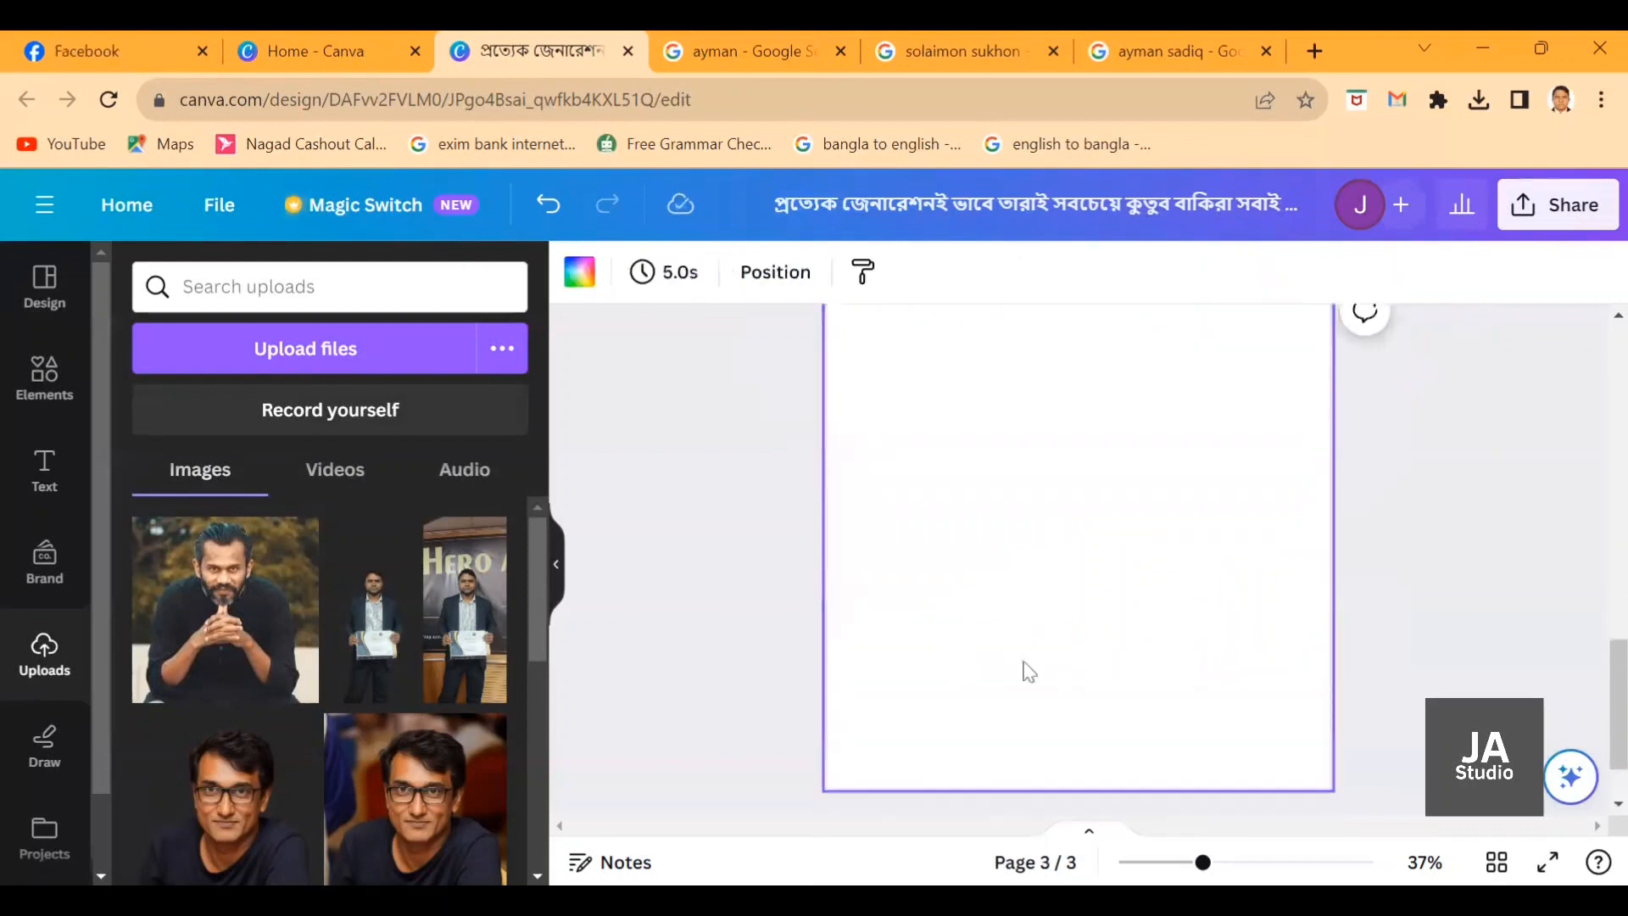
pyautogui.click(1265, 677)
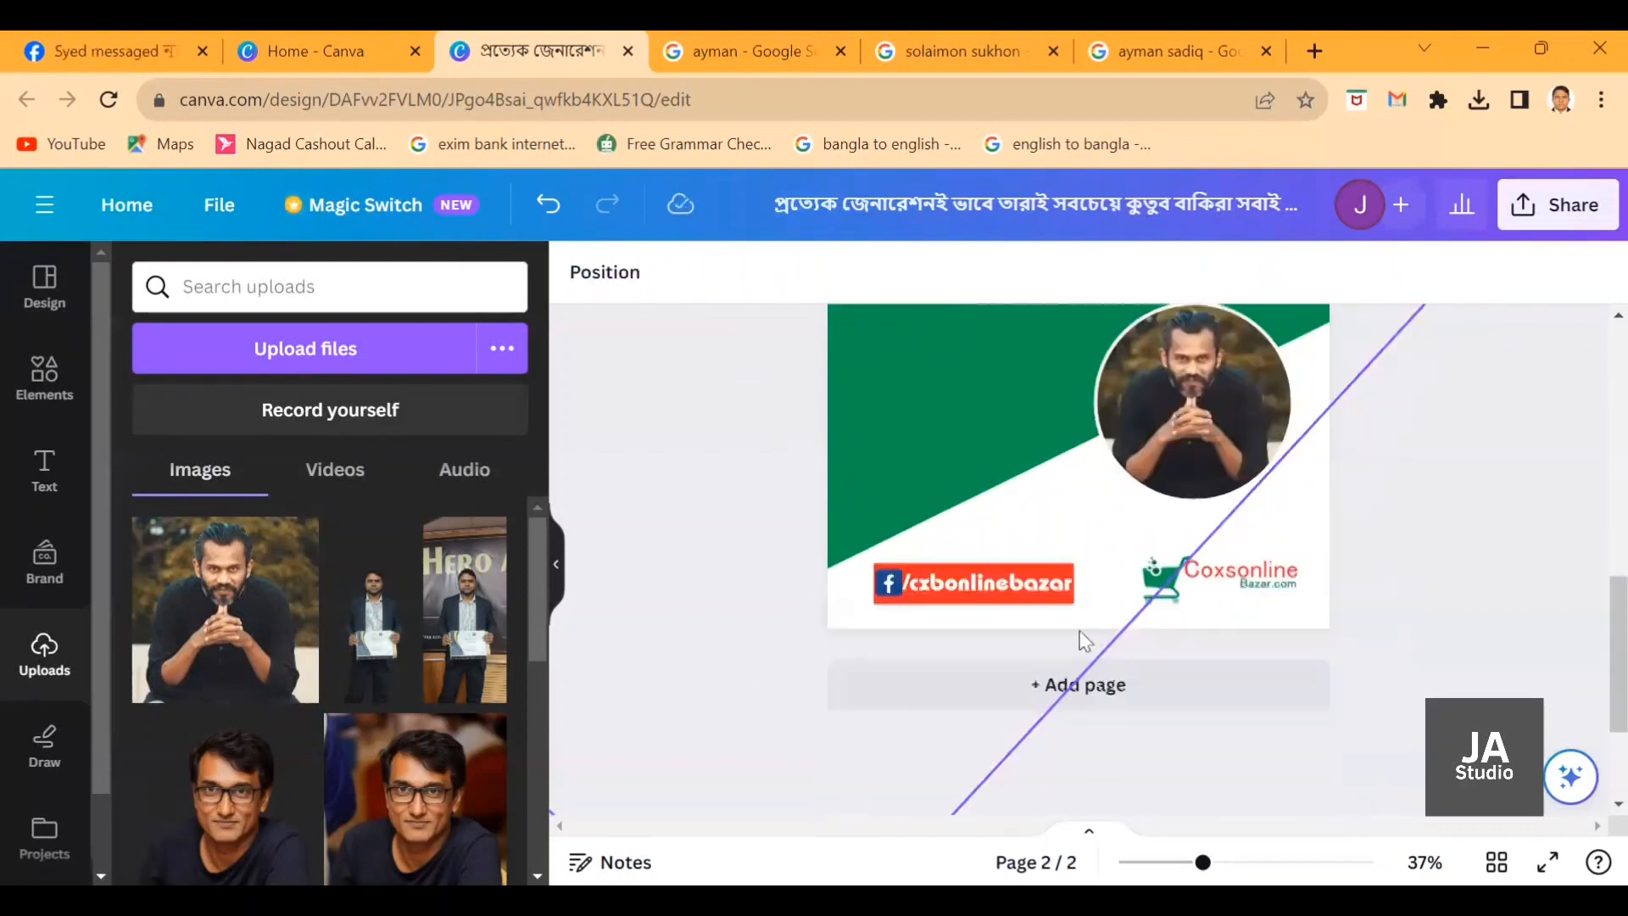
# Extend page 2's orange-red bar slightly to the right and shift the /cxbonlinebazar text right within it.
pyautogui.click(1041, 662)
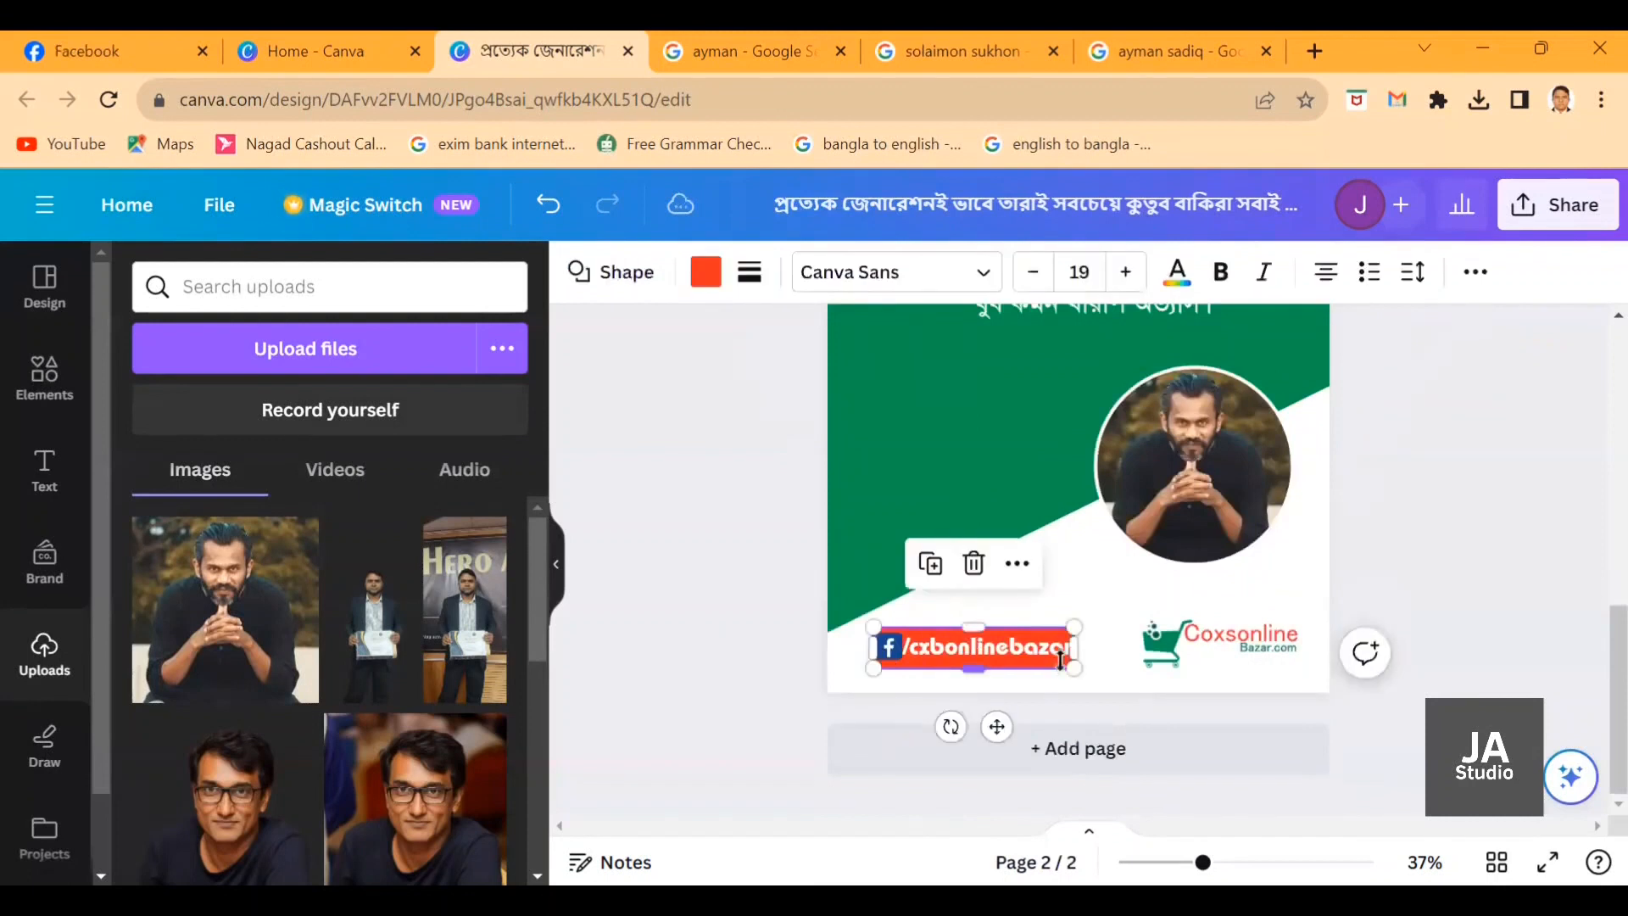
pyautogui.moveTo(1070, 650); pyautogui.dragTo(1091, 650)
pyautogui.click(753, 621)
pyautogui.click(984, 648)
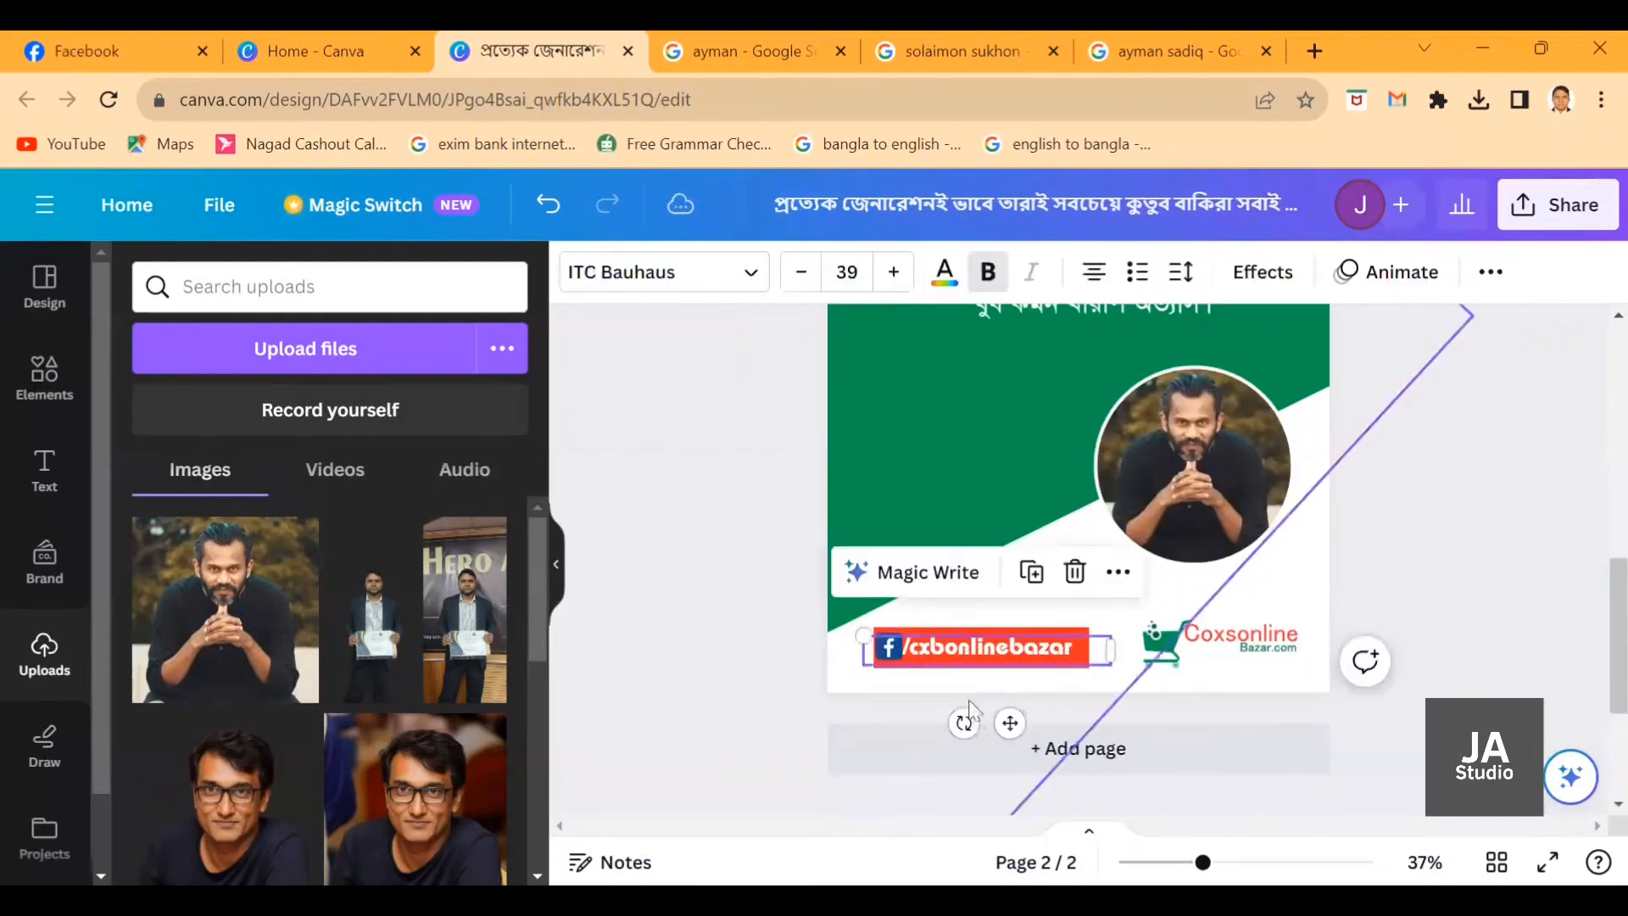
pyautogui.moveTo(1010, 722); pyautogui.dragTo(1021, 719)
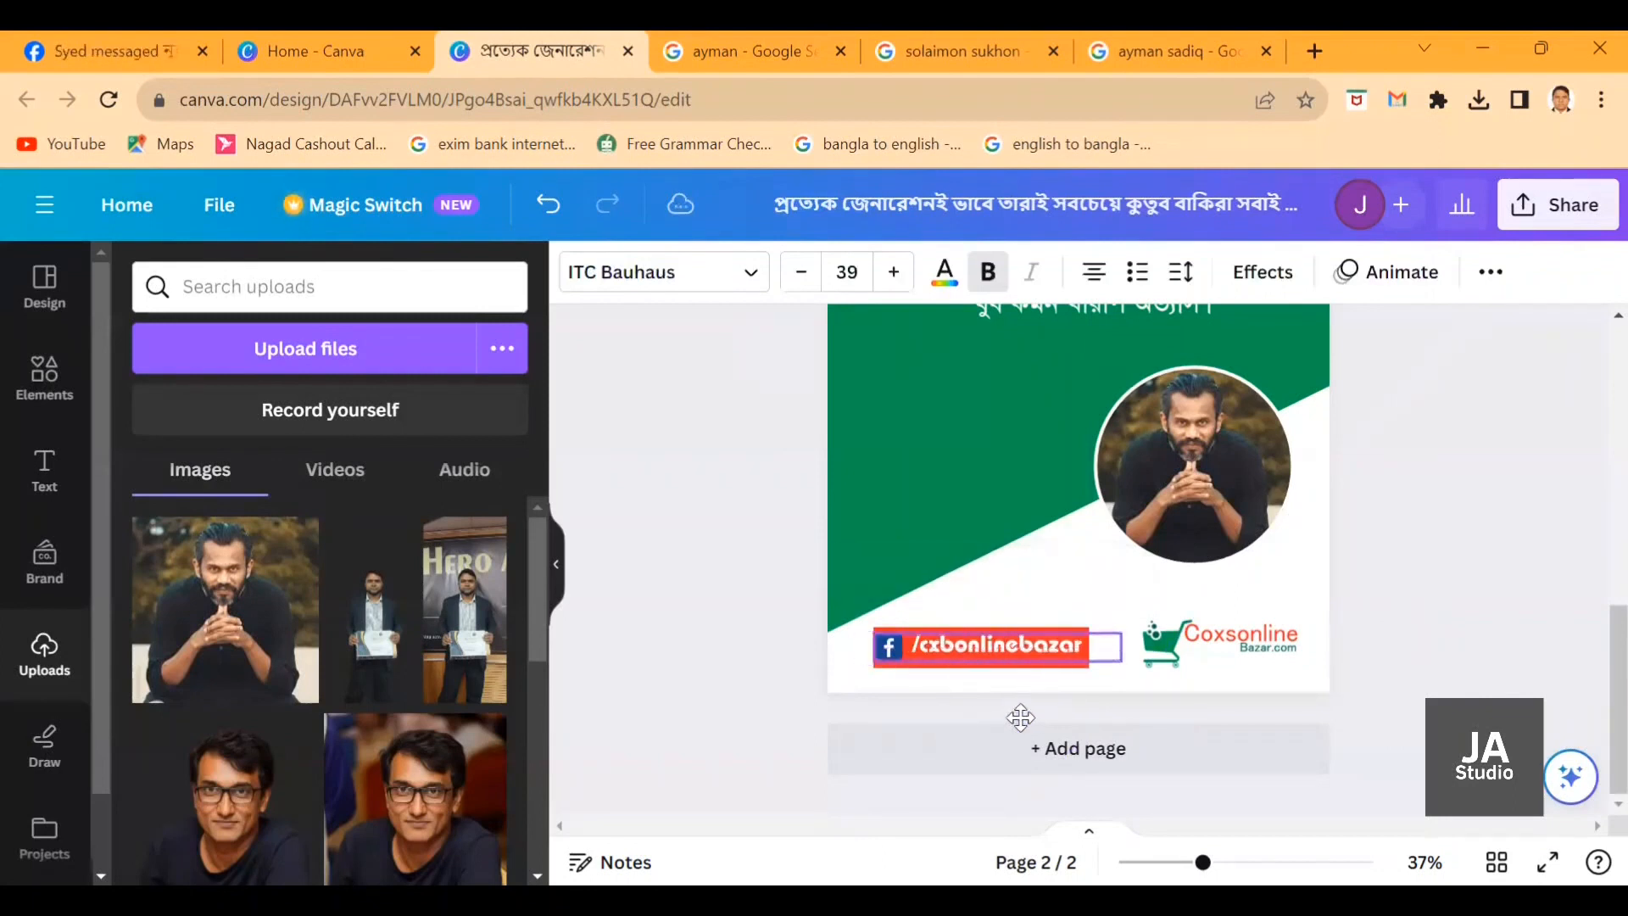
pyautogui.click(640, 618)
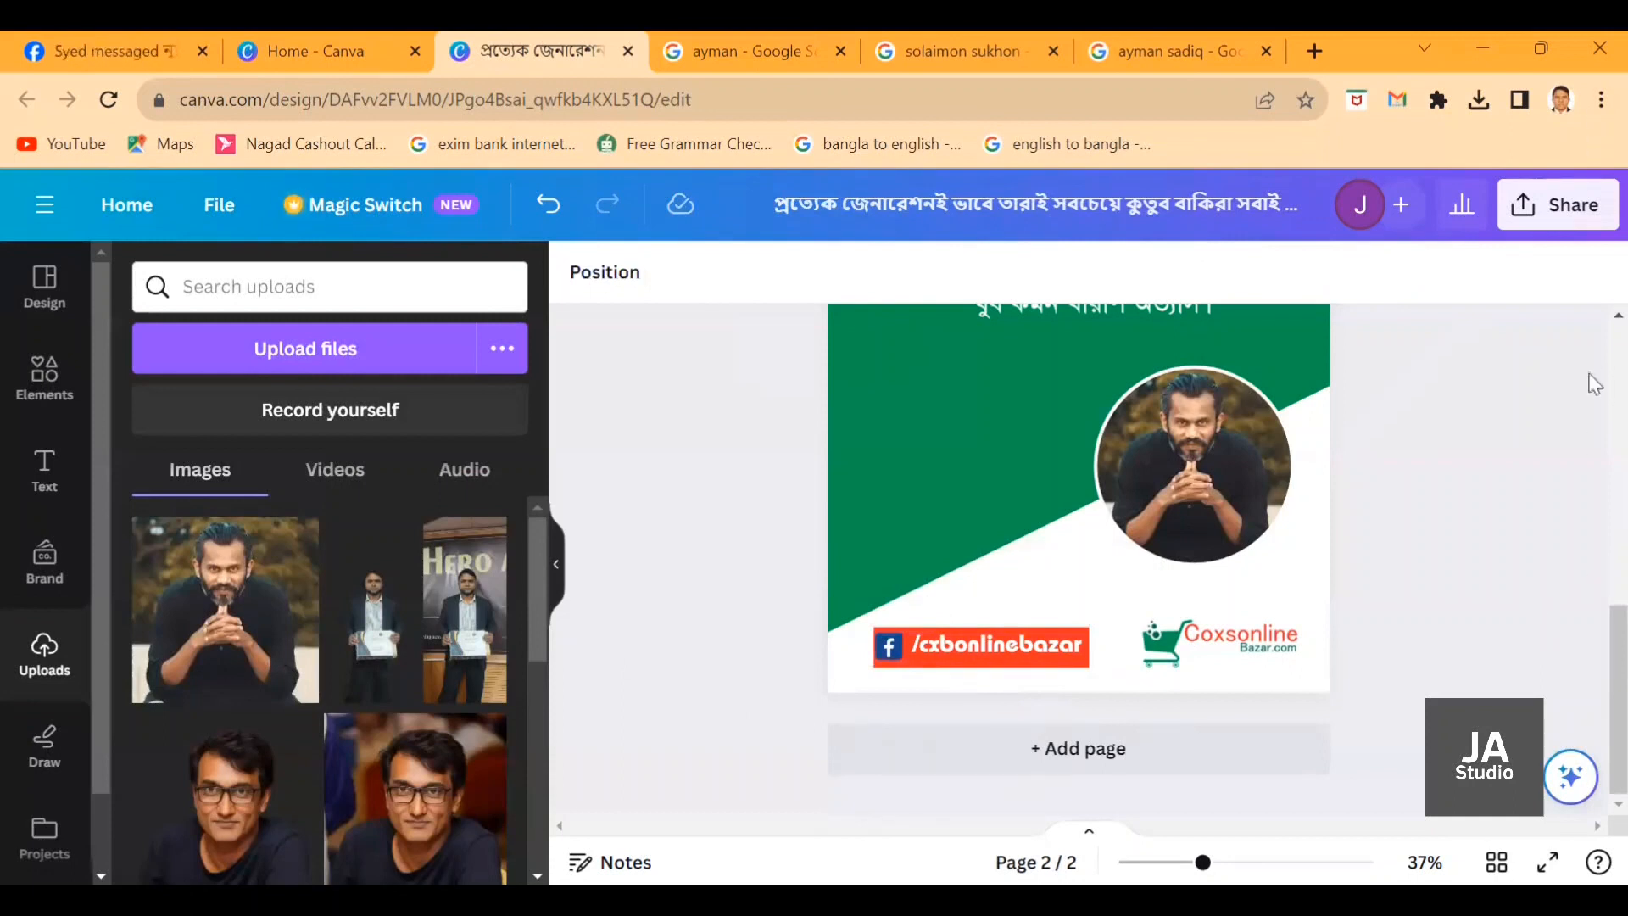
# Move page 2's Facebook icon slightly to the right, away from the orange-red bar's left edge.
pyautogui.scroll(3, 1588, 582)
pyautogui.scroll(-3, 1533, 673)
pyautogui.click(888, 648)
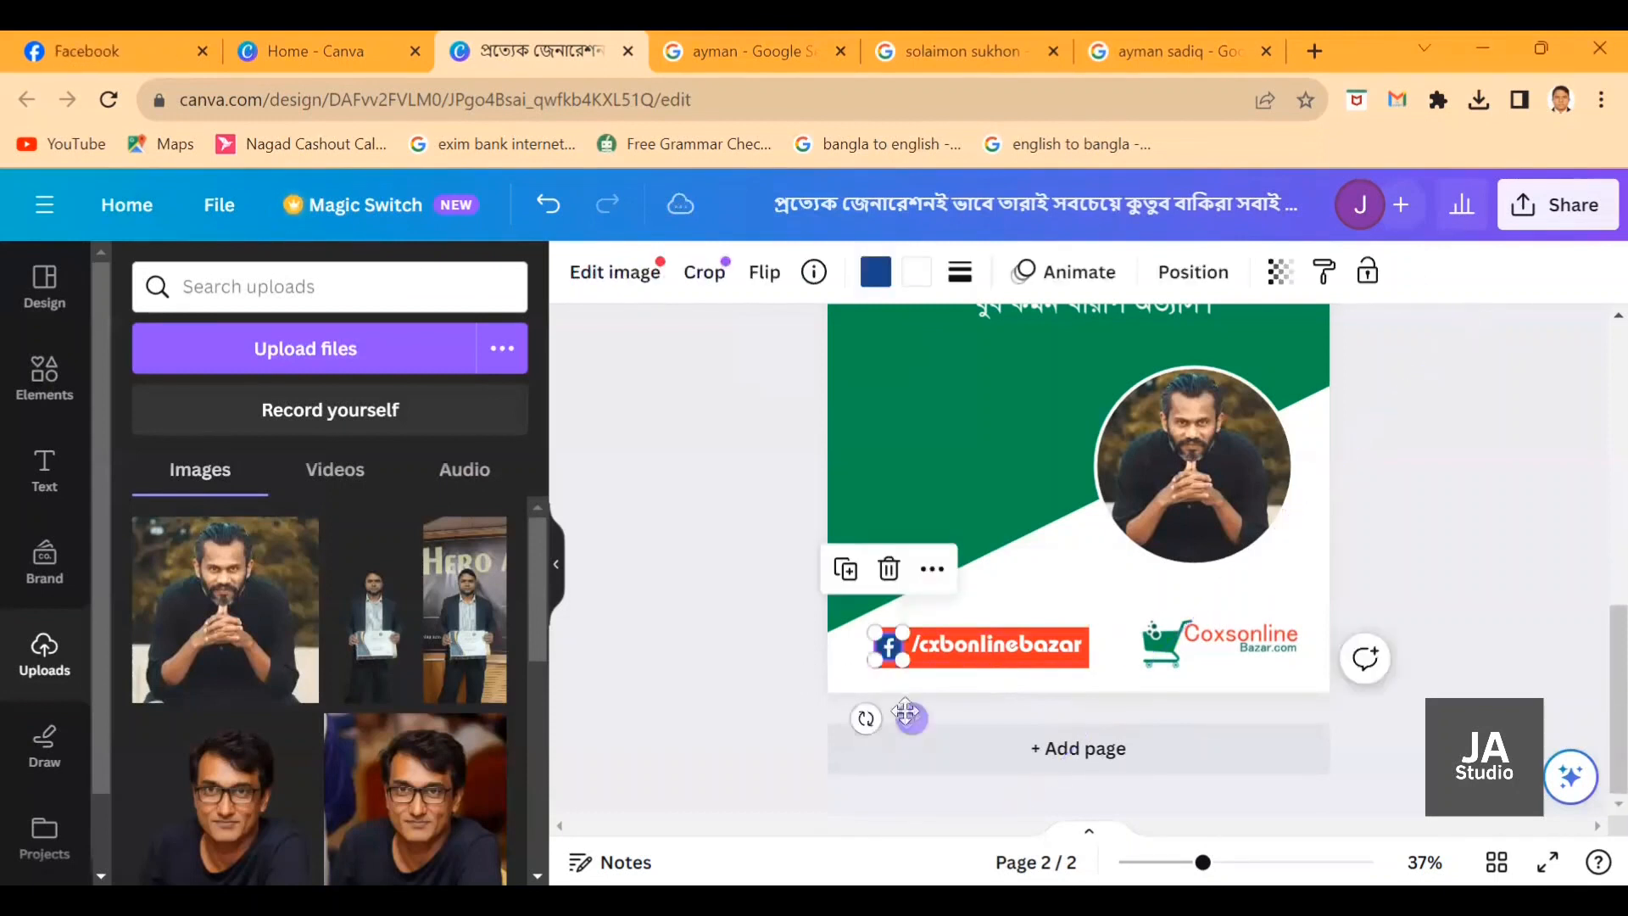
pyautogui.moveTo(912, 716); pyautogui.dragTo(920, 716)
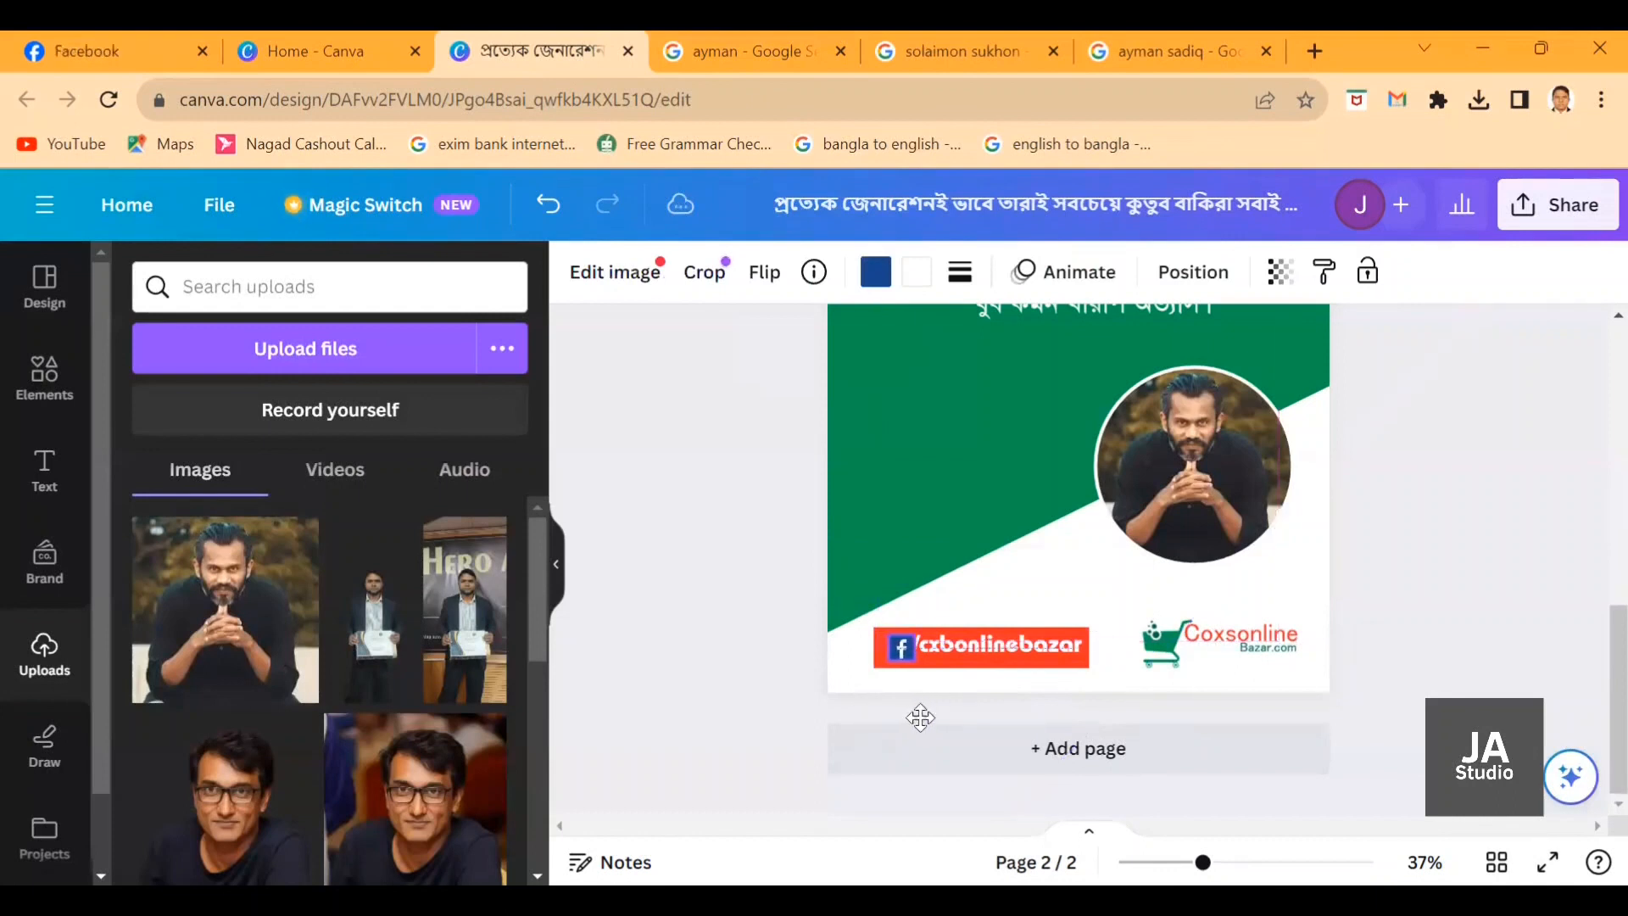
pyautogui.click(1101, 583)
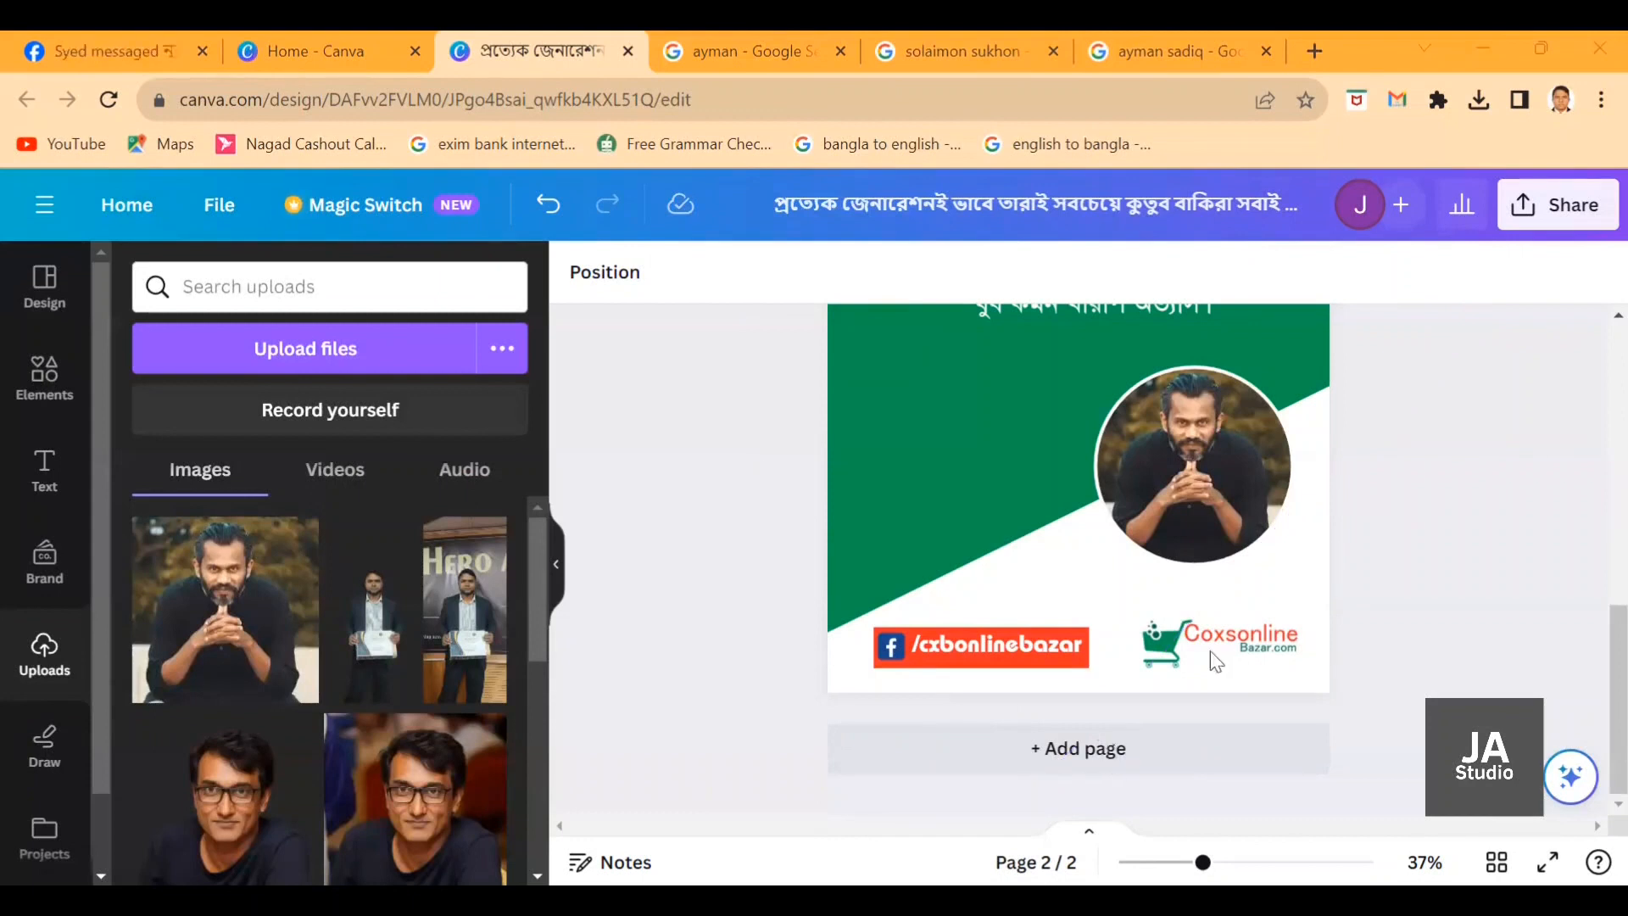
# Shorten the white bar behind page 1's Facebook handle so it ends just past the /cxbonlinebazar text.
pyautogui.scroll(5, 621, 429)
pyautogui.scroll(-4, 731, 411)
pyautogui.scroll(6, 730, 410)
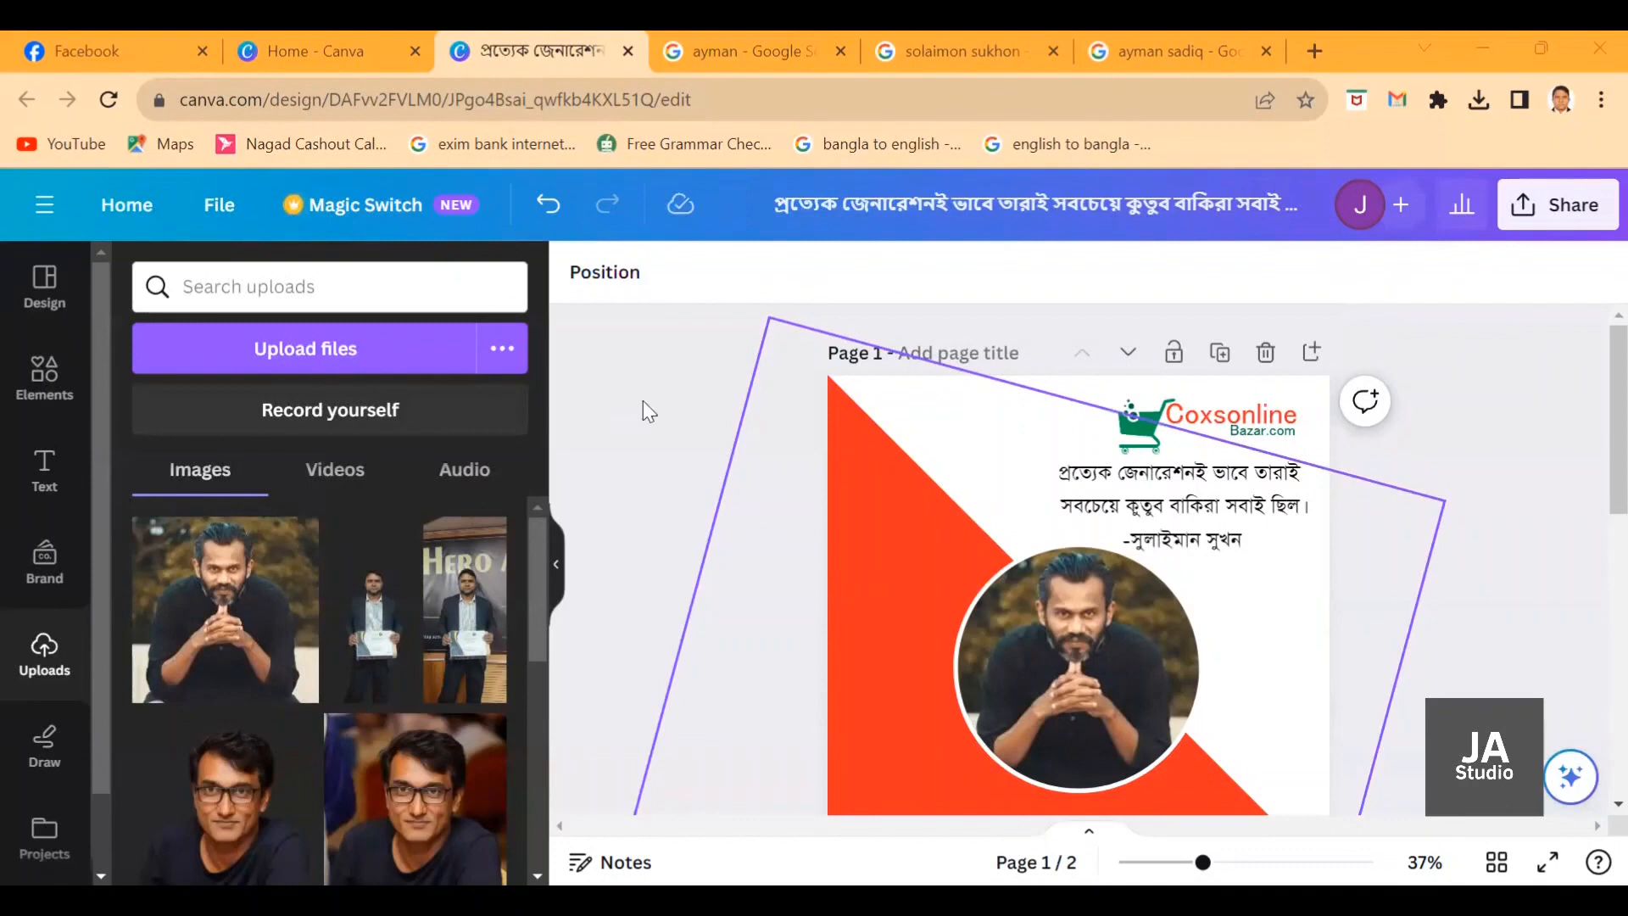
pyautogui.scroll(-3, 709, 497)
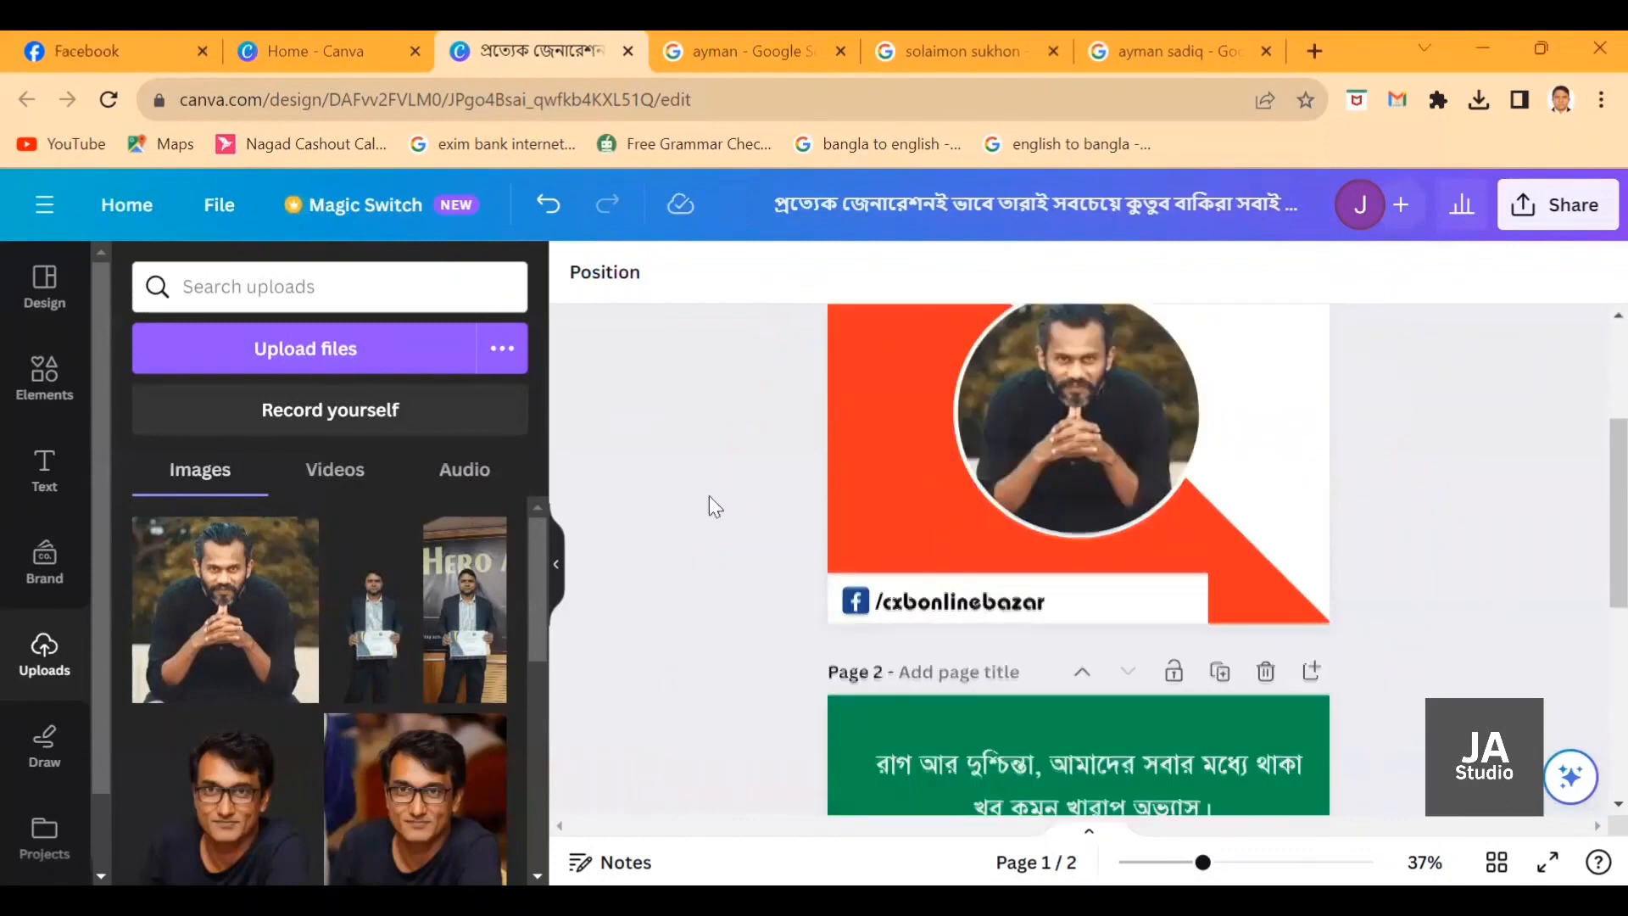
pyautogui.scroll(3, 709, 496)
pyautogui.scroll(-3, 713, 519)
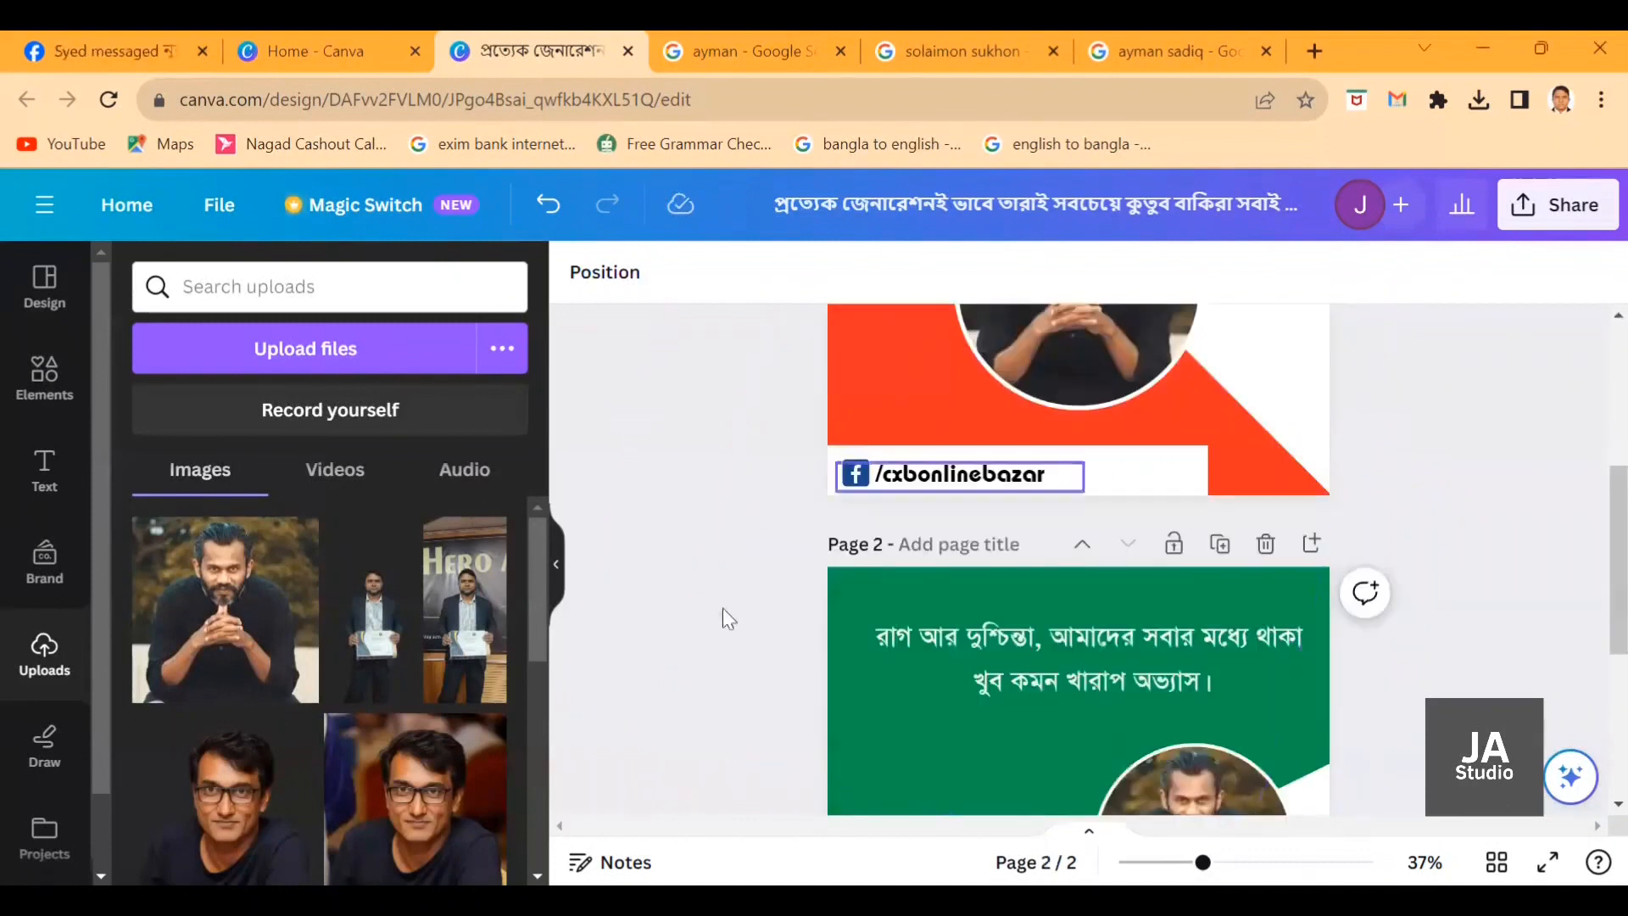
pyautogui.click(1211, 509)
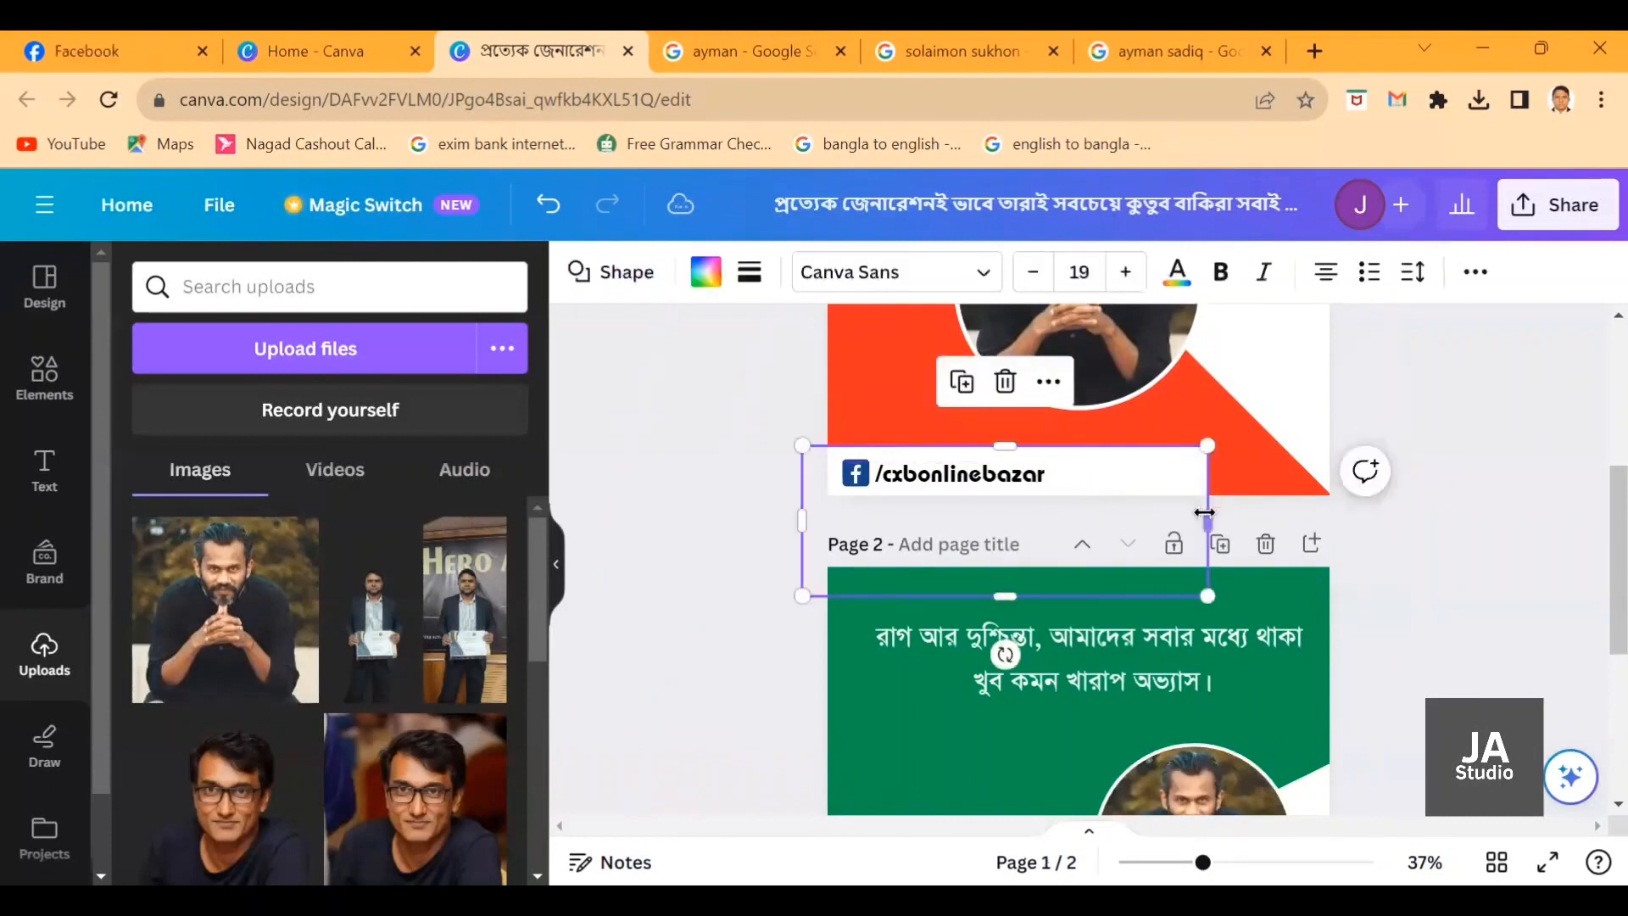
pyautogui.moveTo(1131, 514); pyautogui.dragTo(1061, 512)
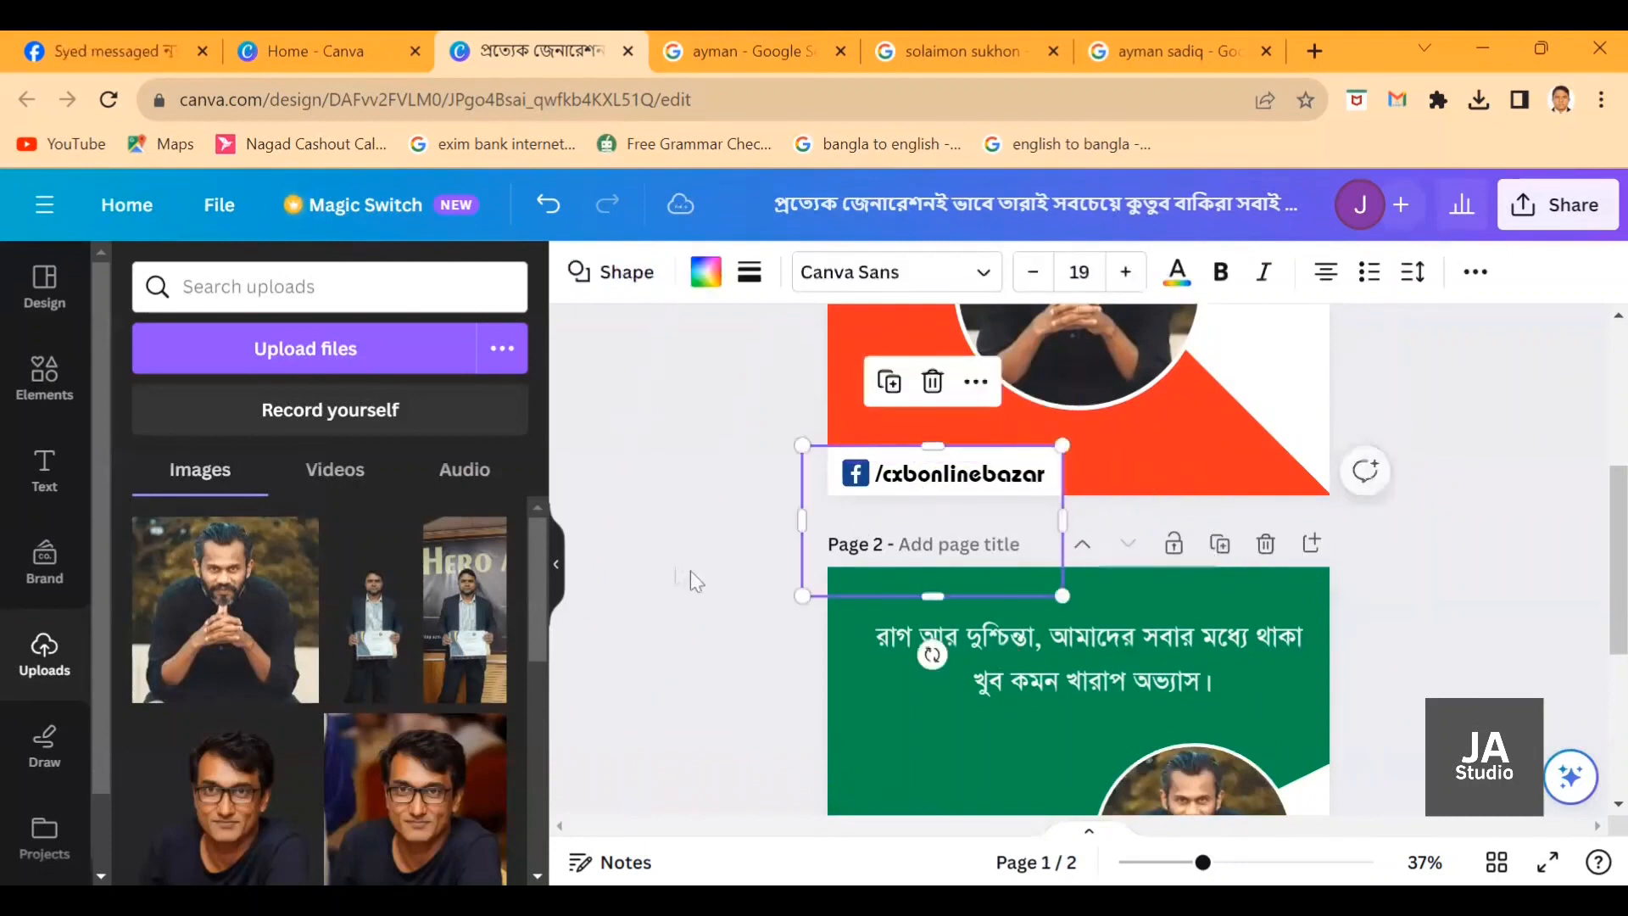
pyautogui.click(738, 502)
# Review both finished pages, checking the handle bars, quotes, logos and framed photos.
pyautogui.scroll(-3, 741, 517)
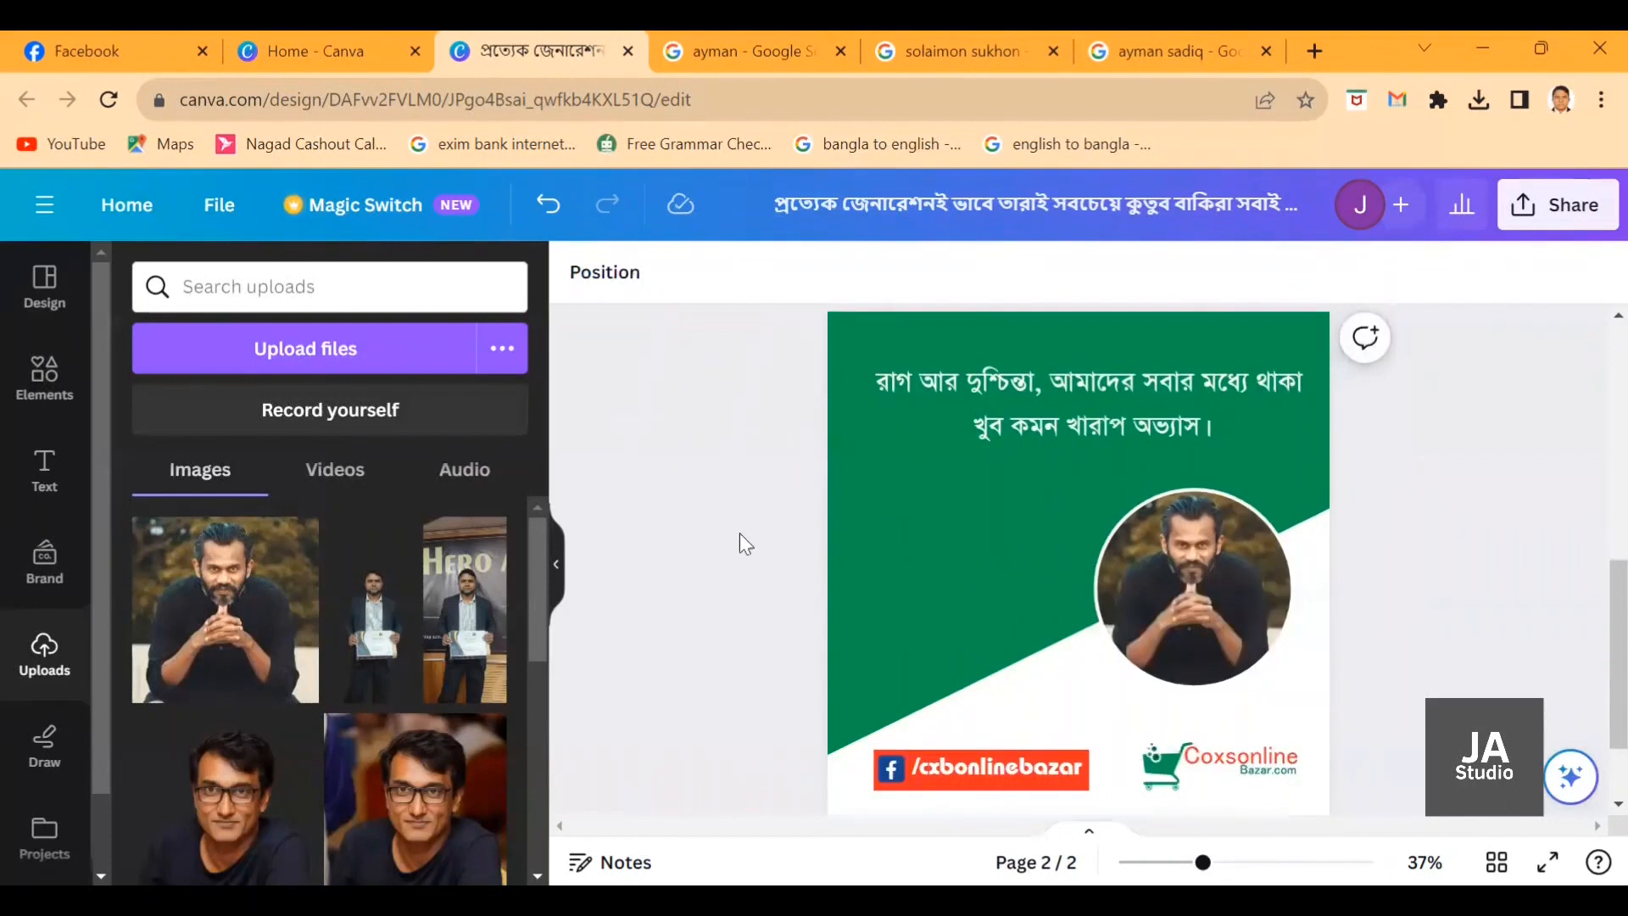
pyautogui.scroll(3, 776, 646)
pyautogui.scroll(-3, 790, 613)
pyautogui.scroll(5, 790, 613)
pyautogui.scroll(-3, 790, 612)
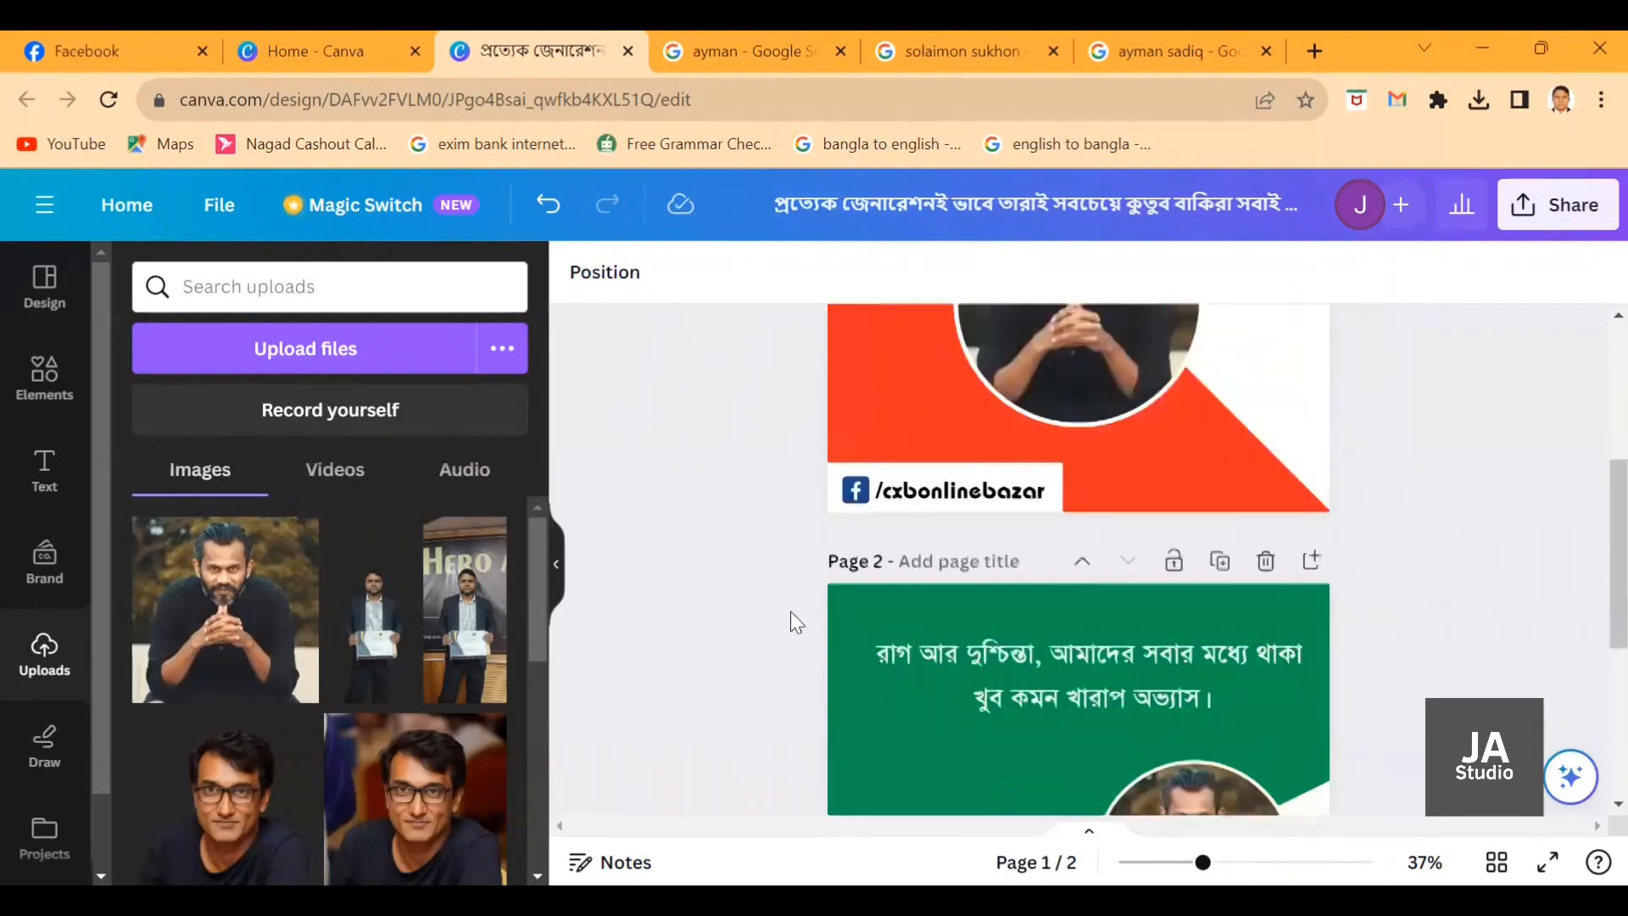
pyautogui.scroll(5, 791, 612)
pyautogui.scroll(-3, 789, 609)
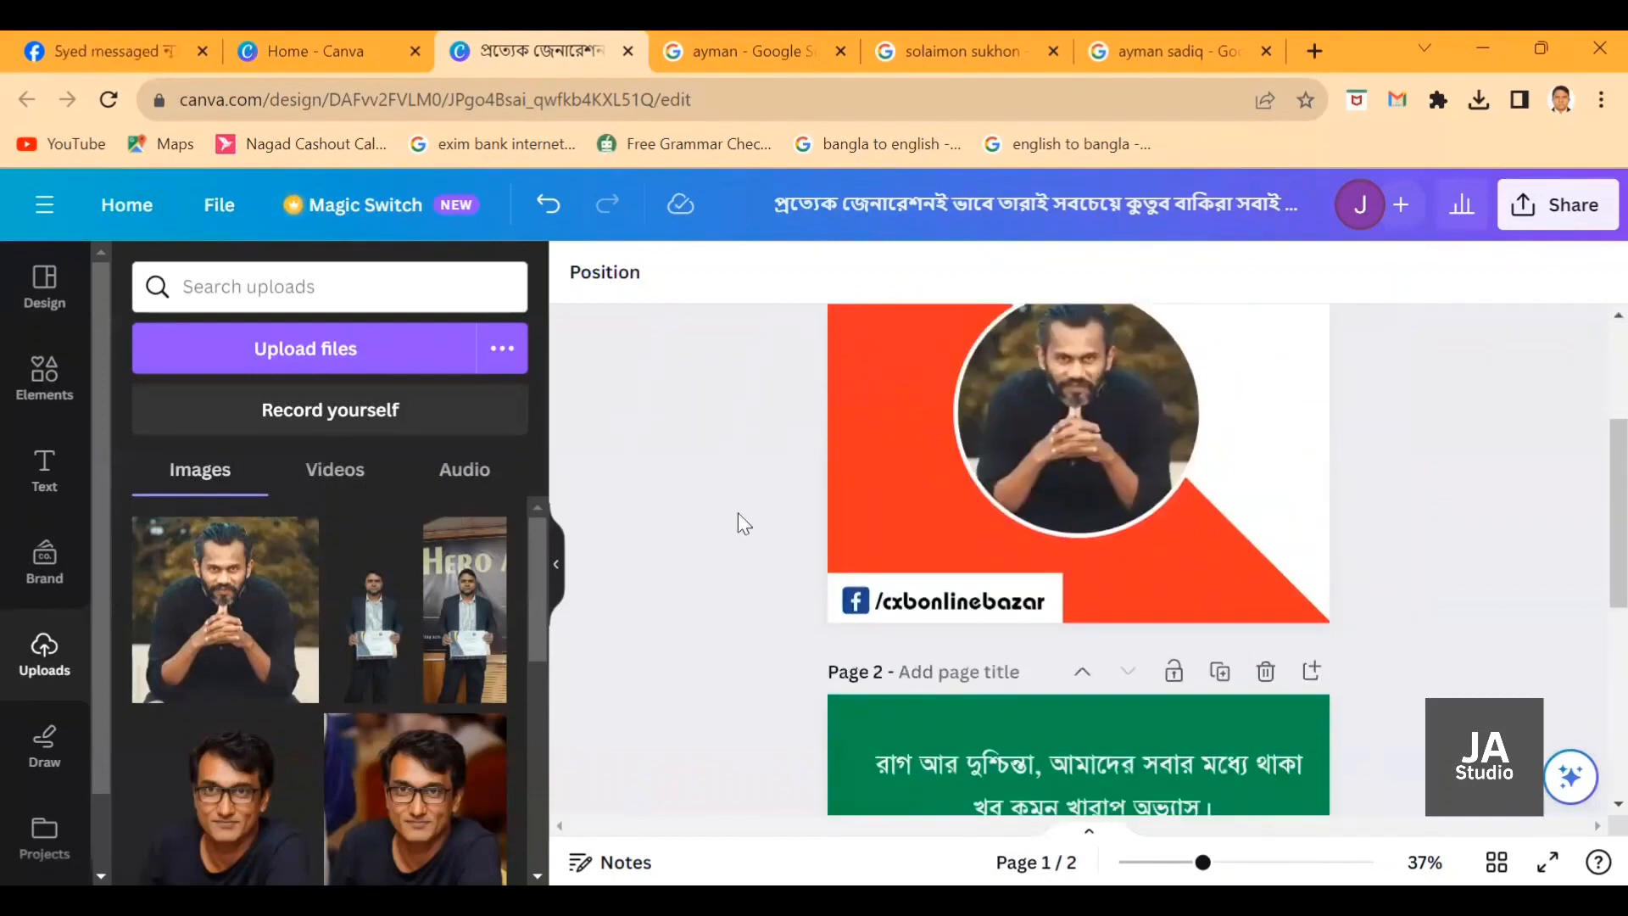
pyautogui.scroll(-4, 737, 514)
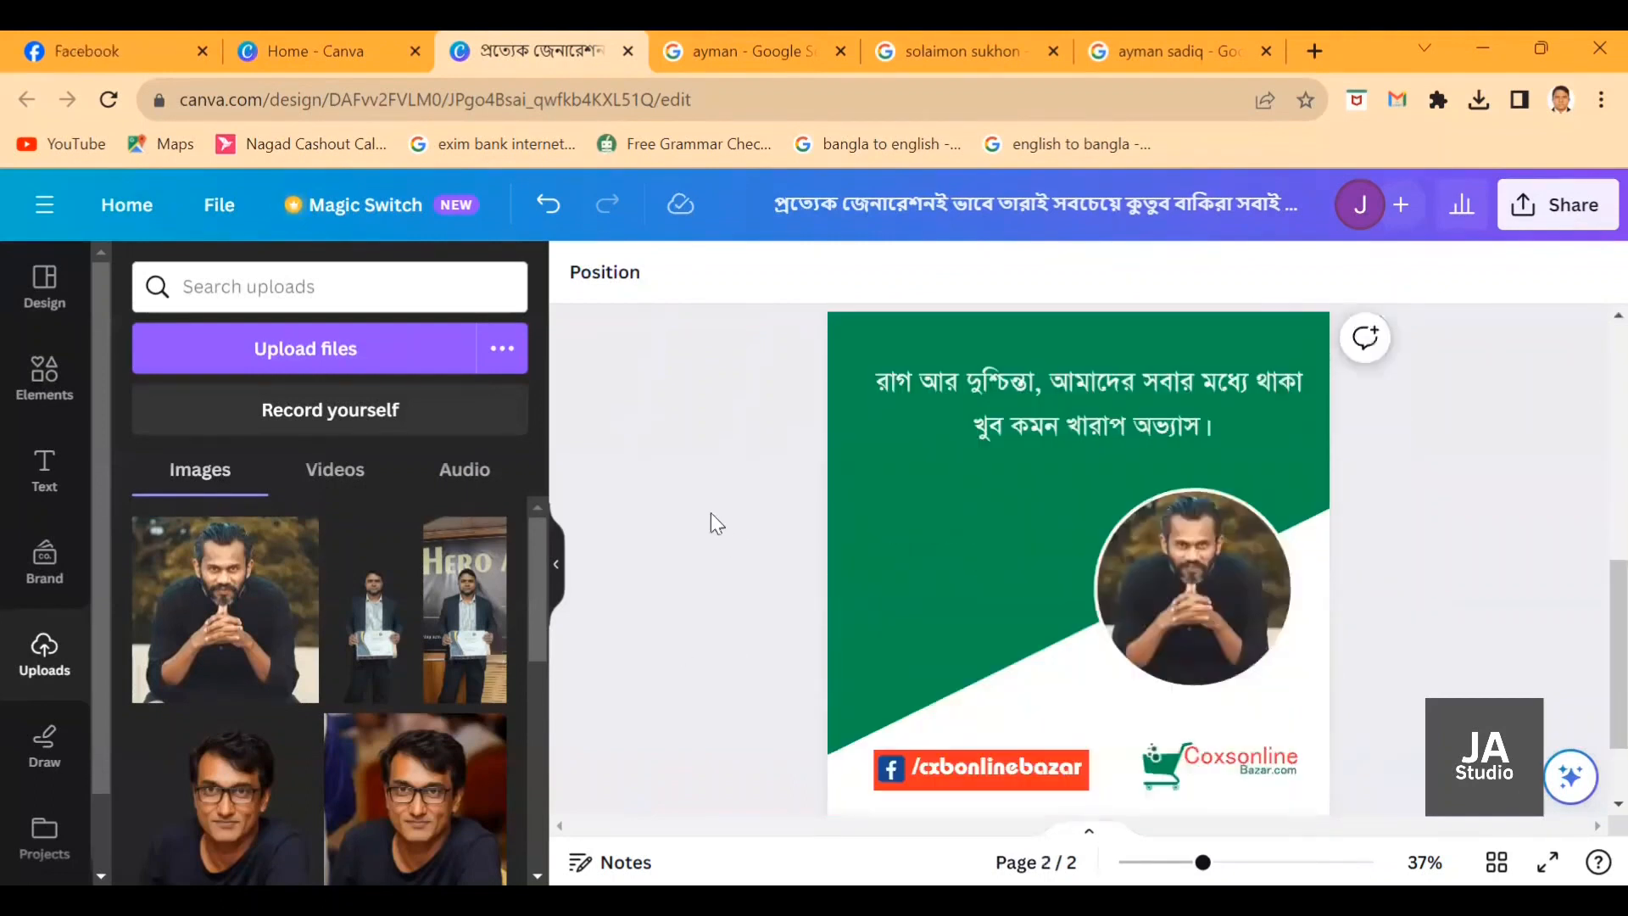